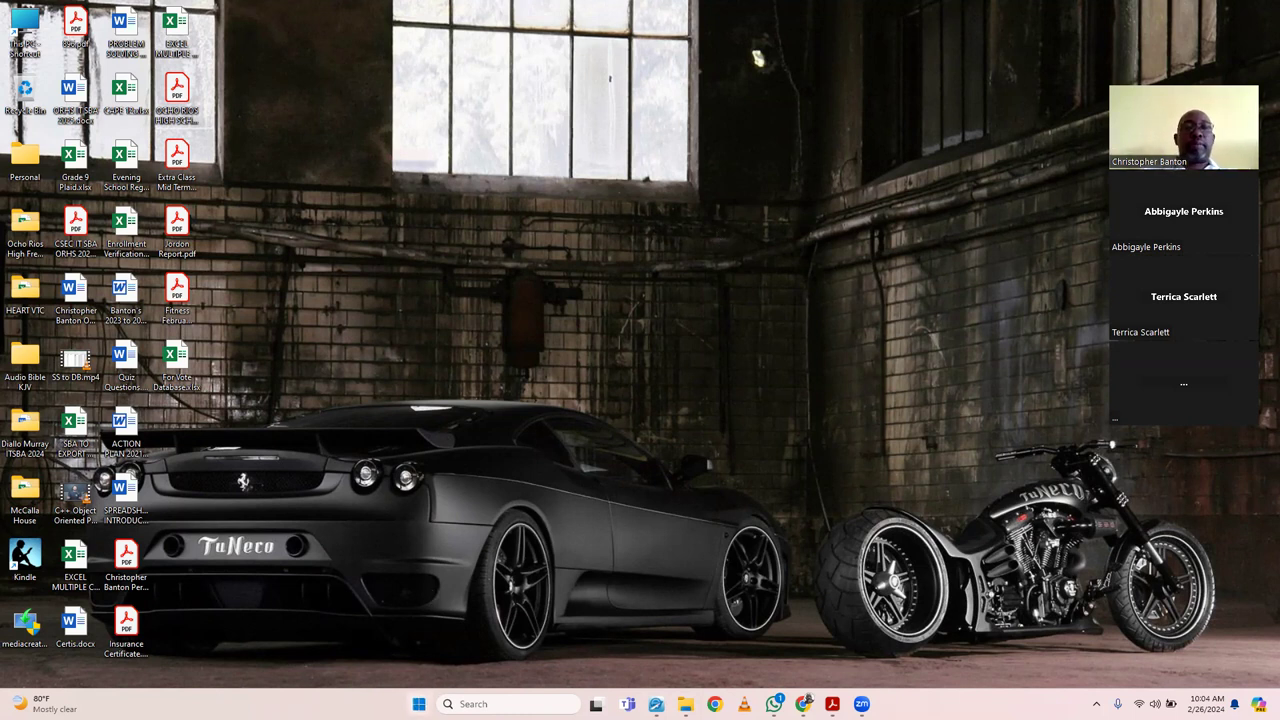
- Open Microsoft Access to its start screen
{"action": "left_click", "coordinate": [419, 704]}
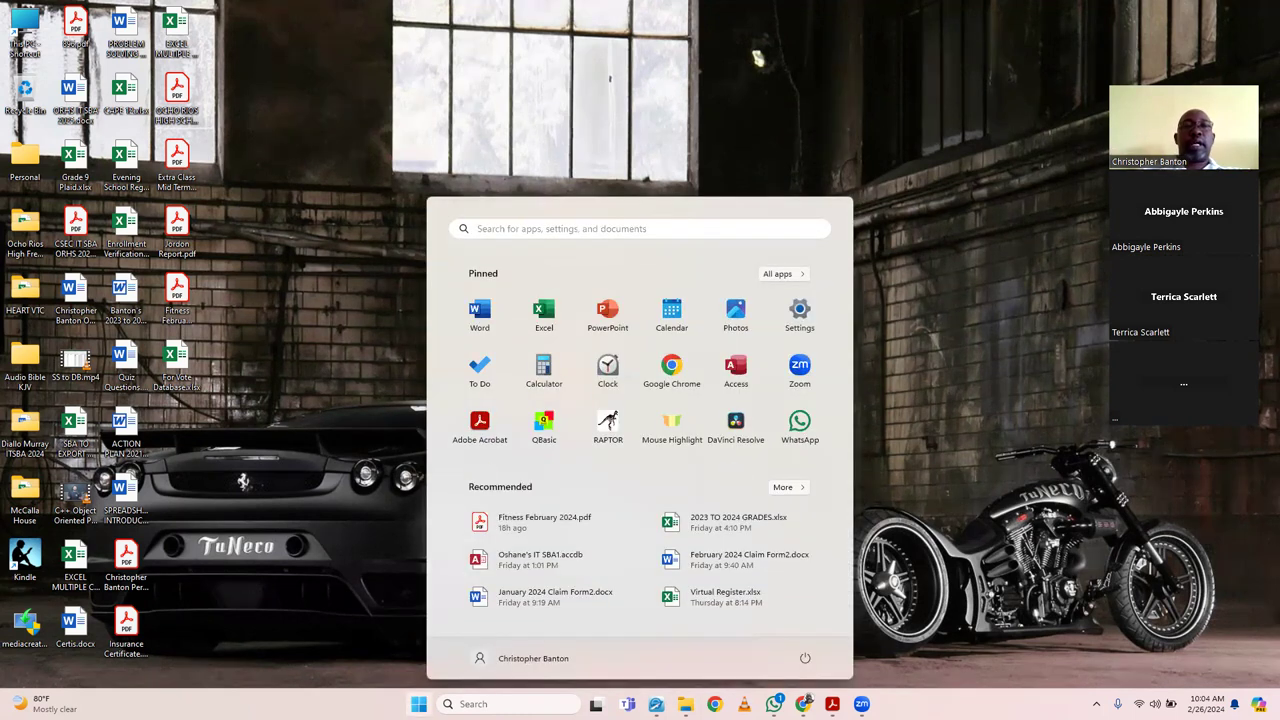
{"action": "left_click", "coordinate": [735, 368]}
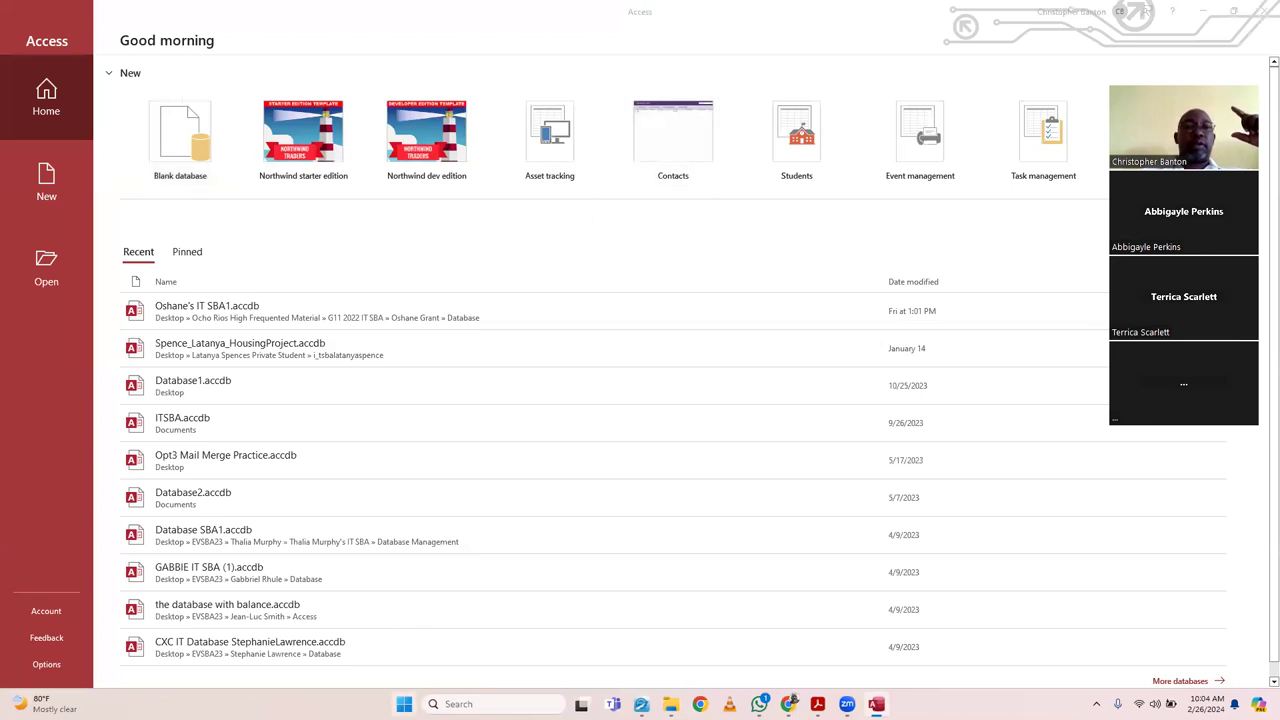
- Switch to Microsoft Word and create a blank document
{"action": "left_click", "coordinate": [404, 704]}
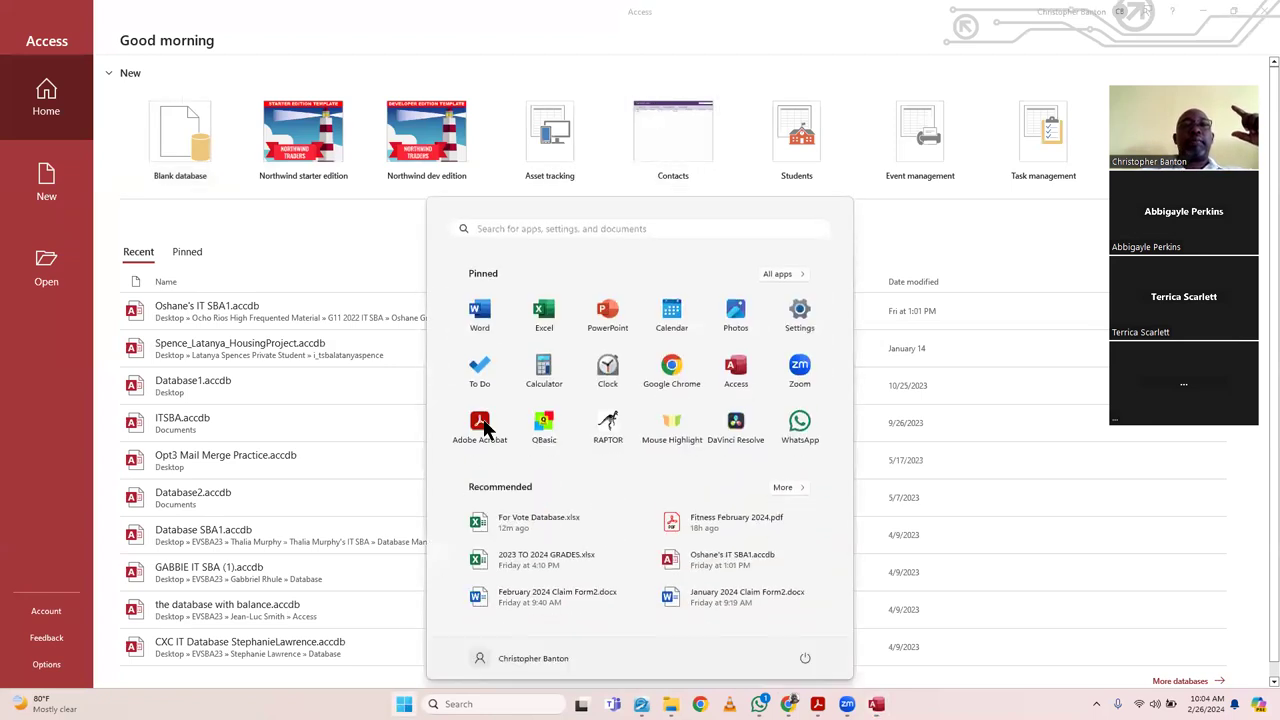
{"action": "left_click", "coordinate": [482, 316]}
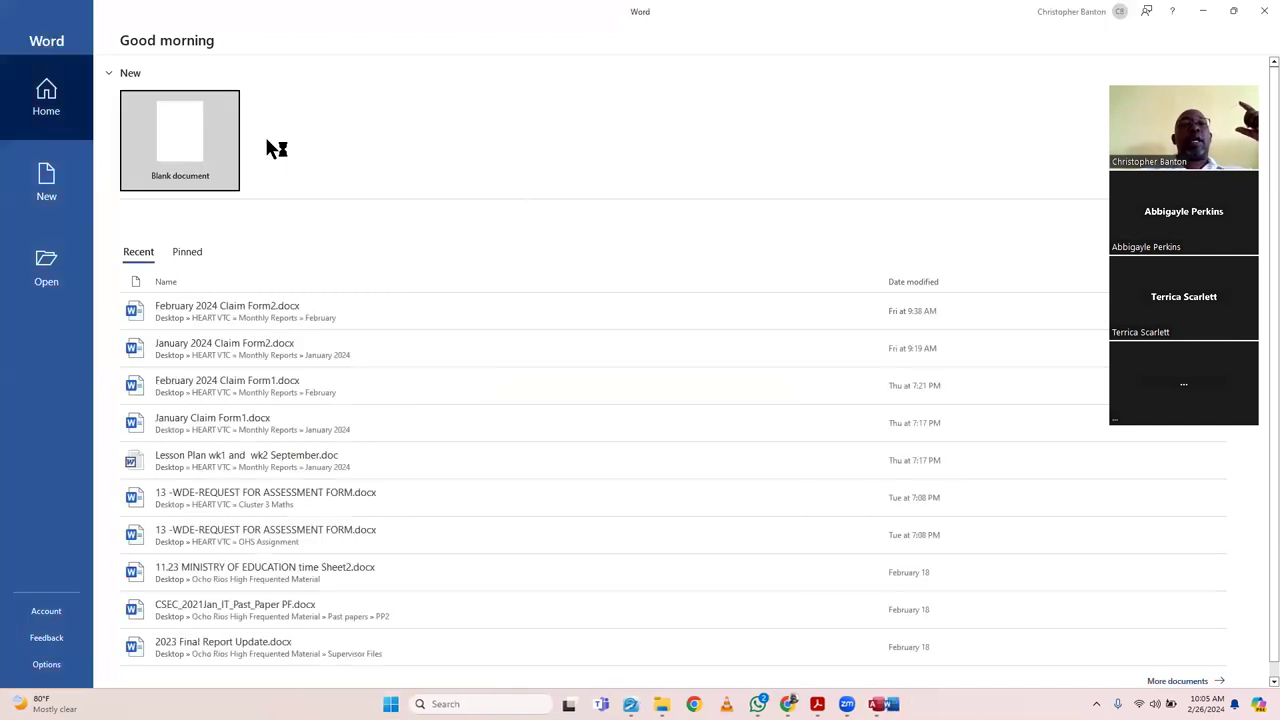
{"action": "left_click", "coordinate": [230, 136]}
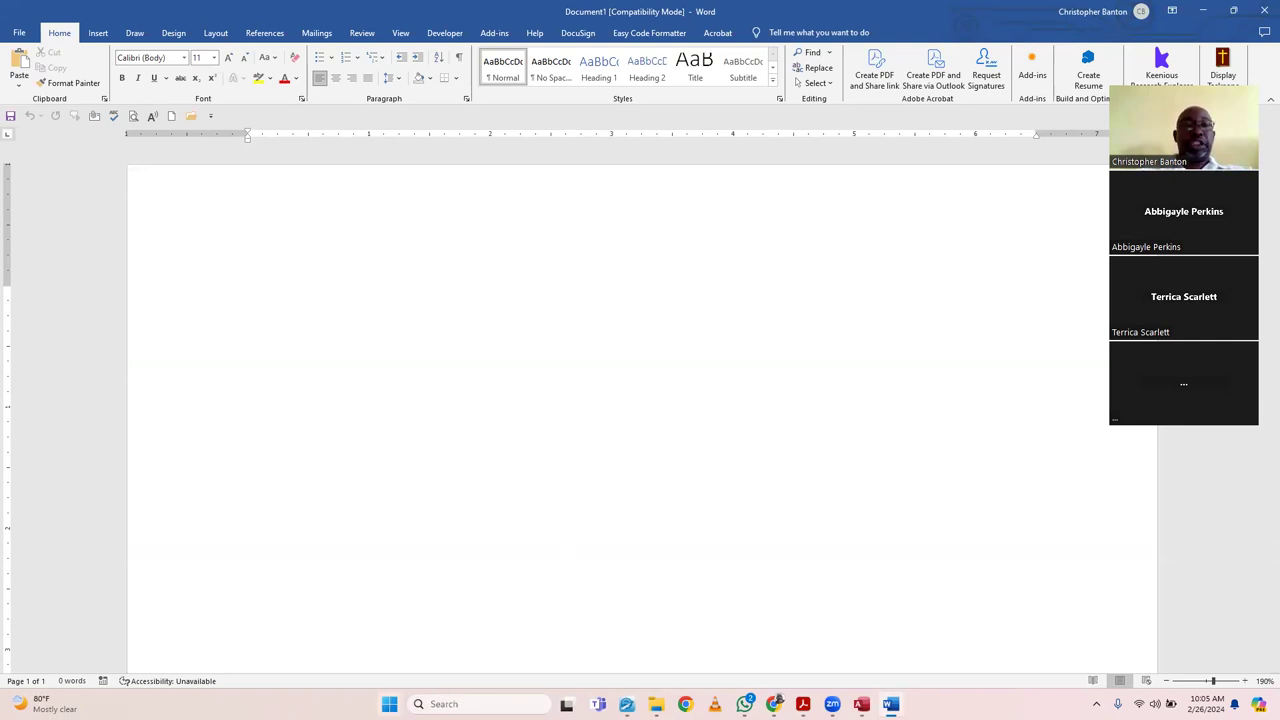
- Switch to Microsoft Excel and create a blank workbook
{"action": "left_click", "coordinate": [389, 704]}
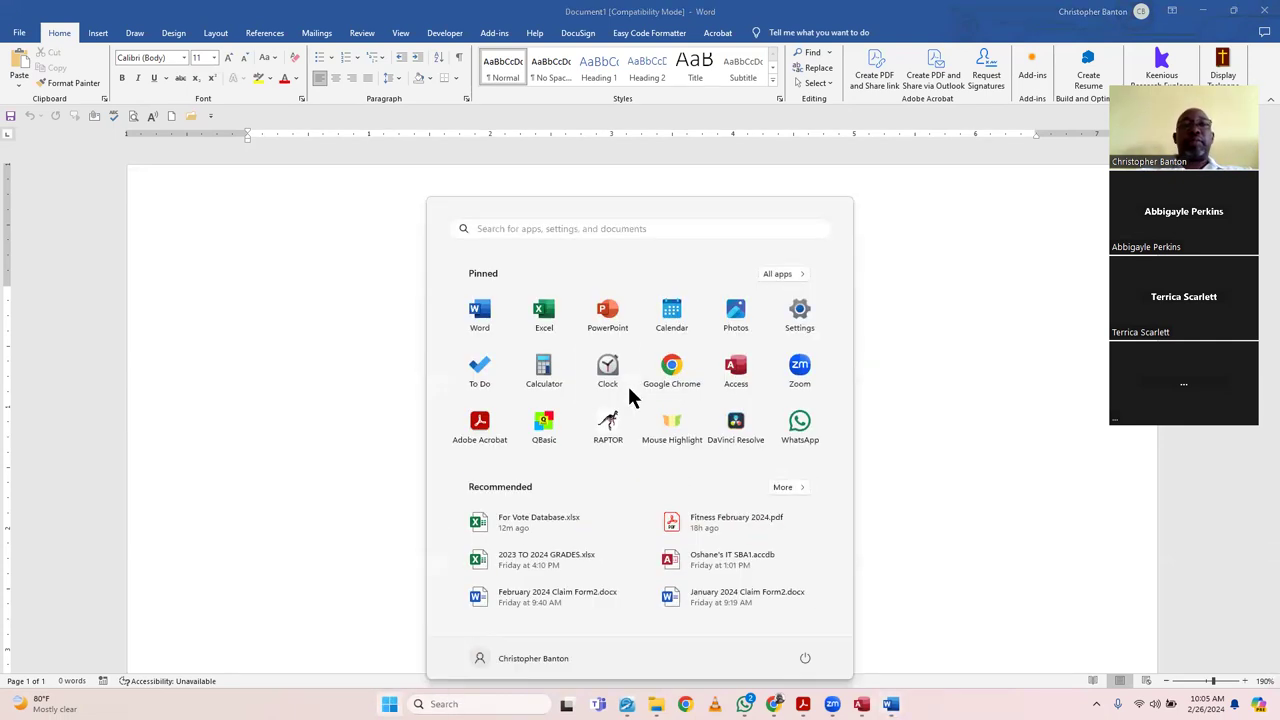
{"action": "left_click", "coordinate": [546, 308]}
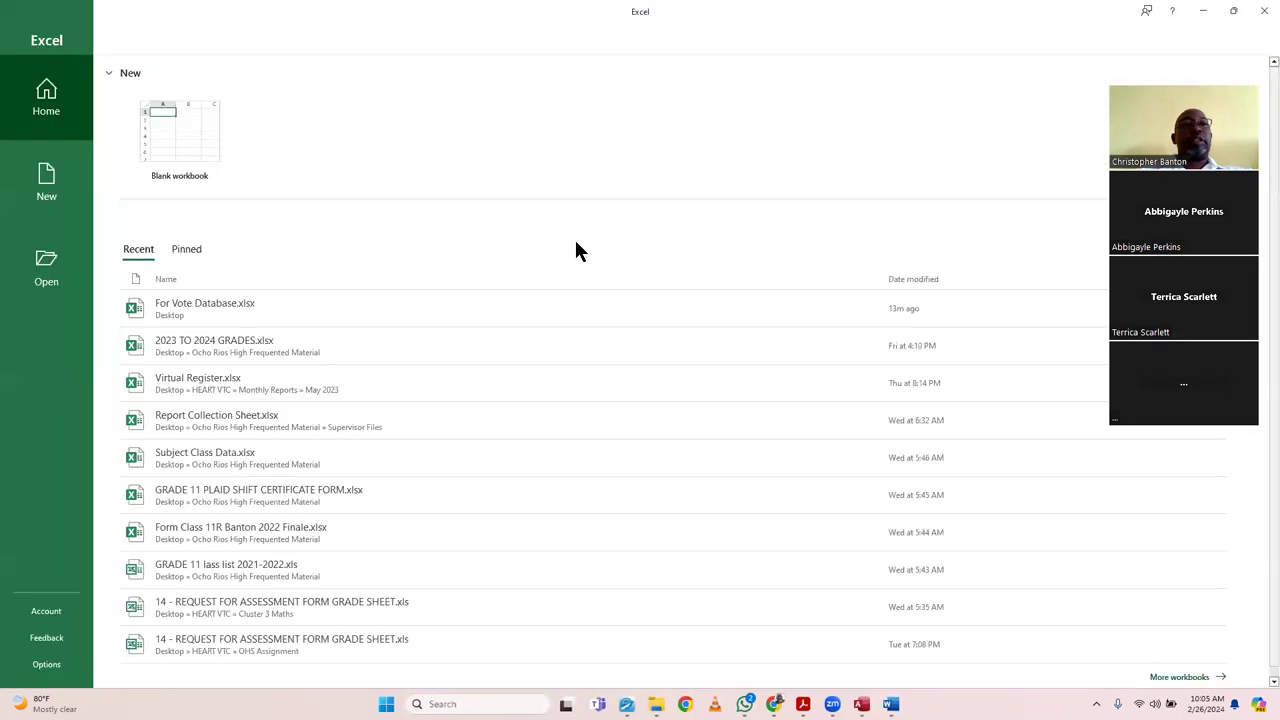
{"action": "left_click", "coordinate": [181, 132]}
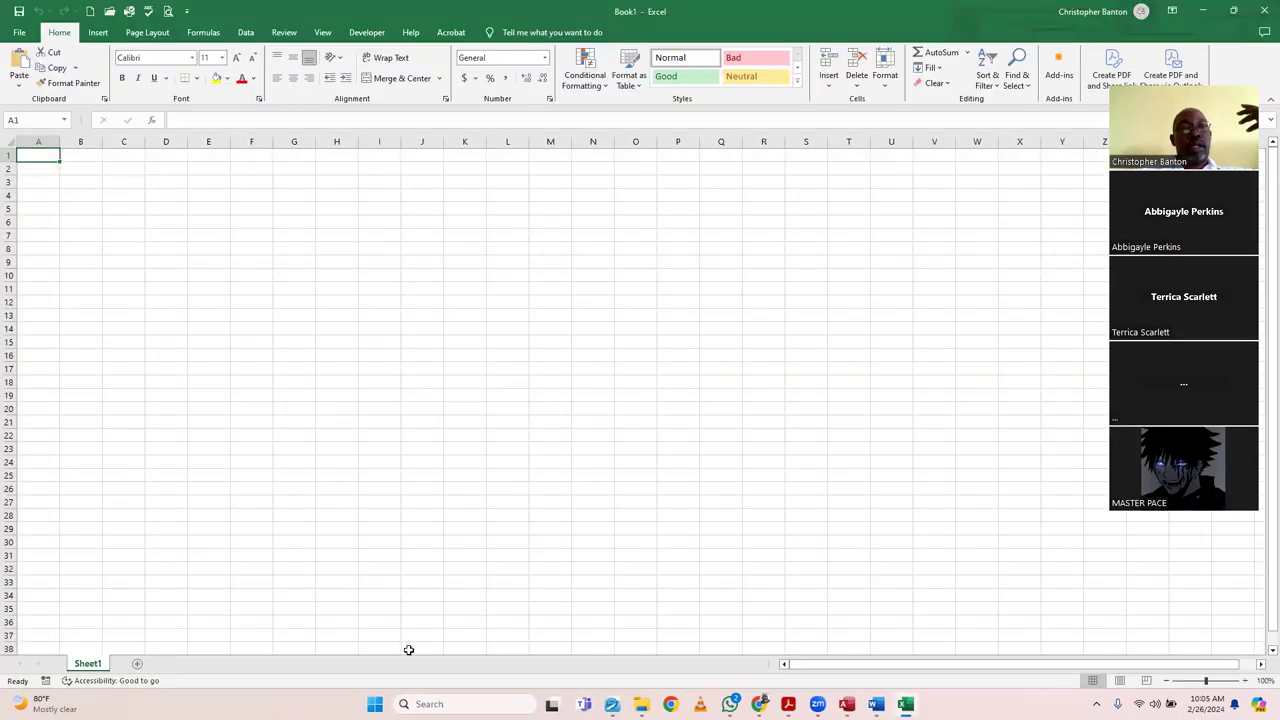
- Switch to Microsoft PowerPoint and create a blank presentation
{"action": "left_click", "coordinate": [375, 704]}
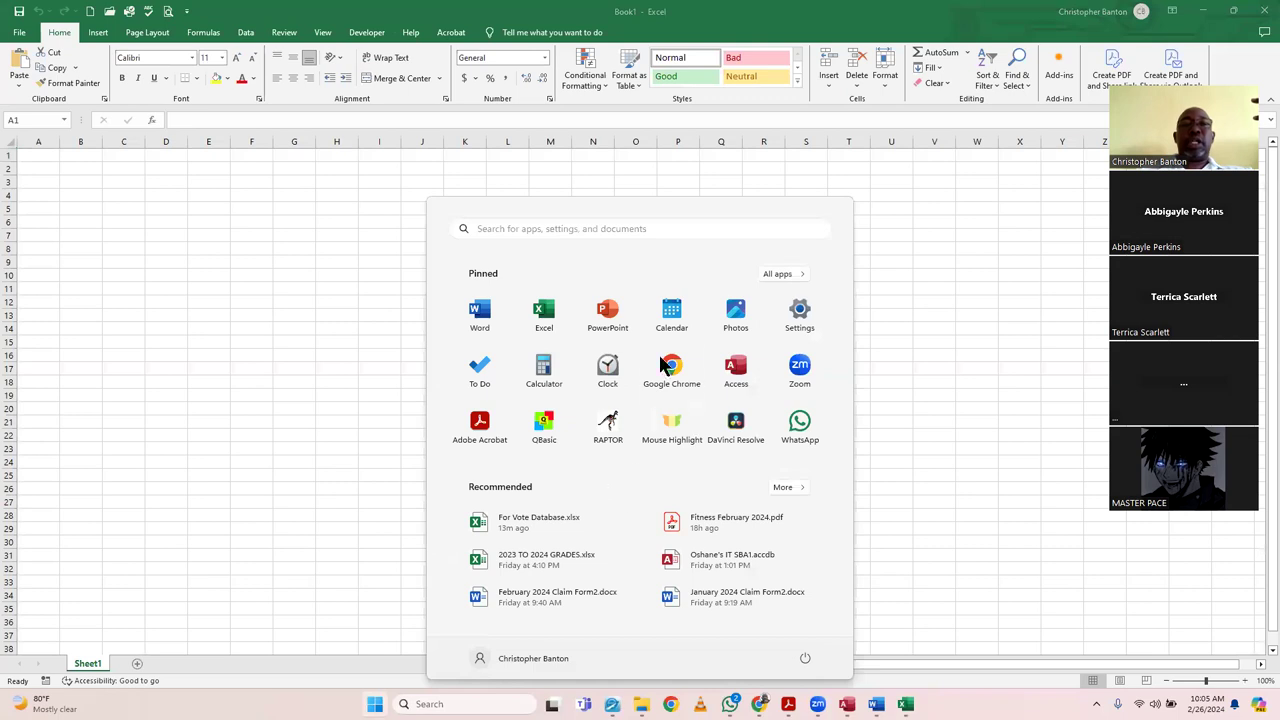
{"action": "left_click", "coordinate": [614, 328]}
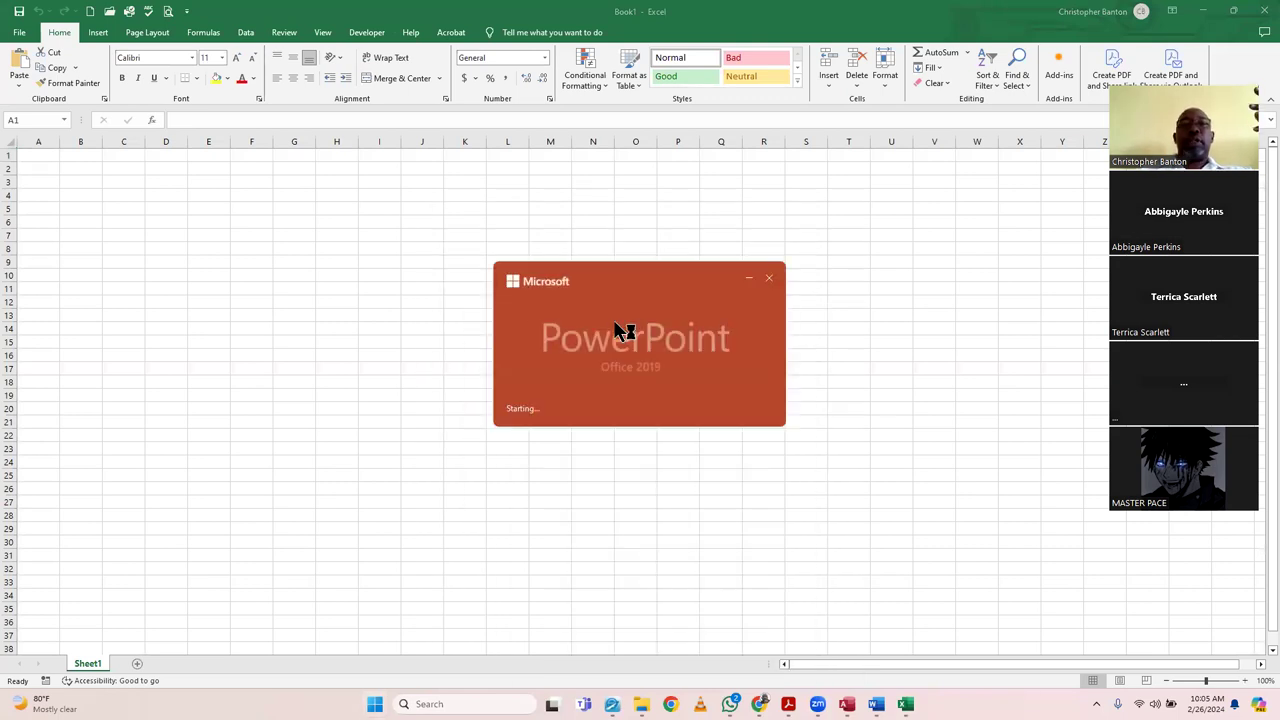
{"action": "left_click", "coordinate": [179, 135]}
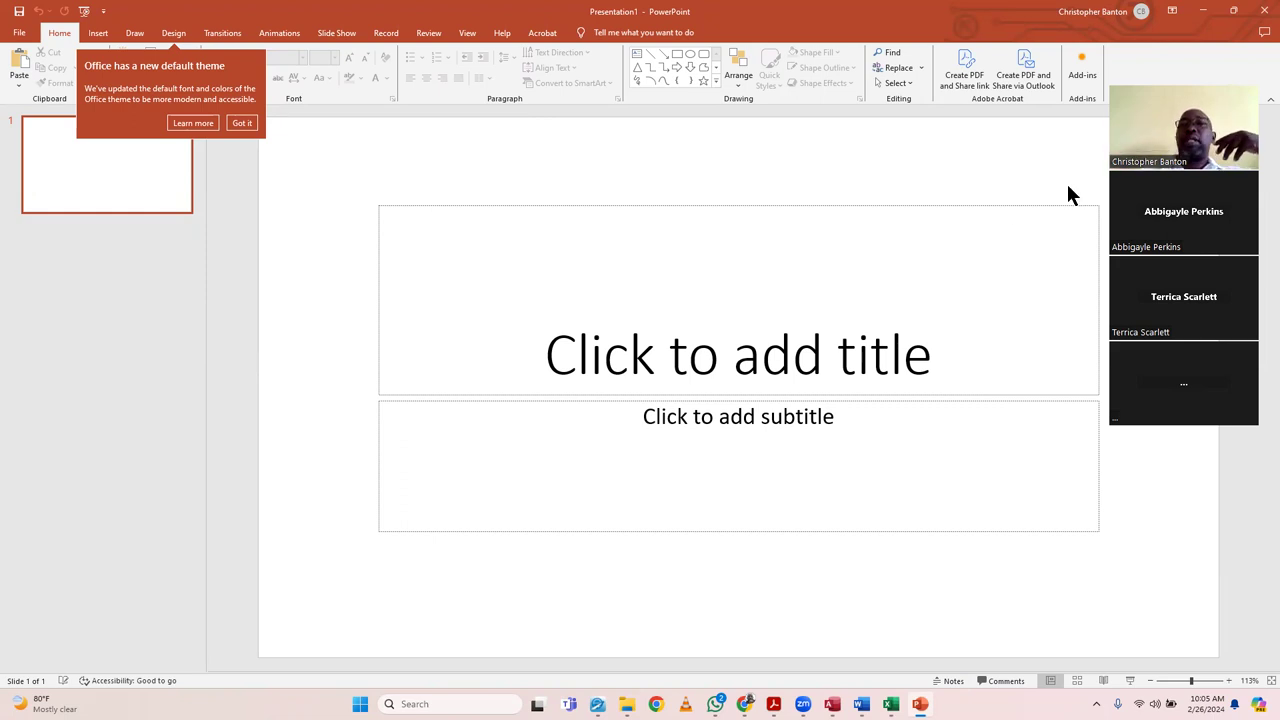
- Close the blank presentation, workbook and document to return to the Access start screen
{"action": "left_click", "coordinate": [1264, 11]}
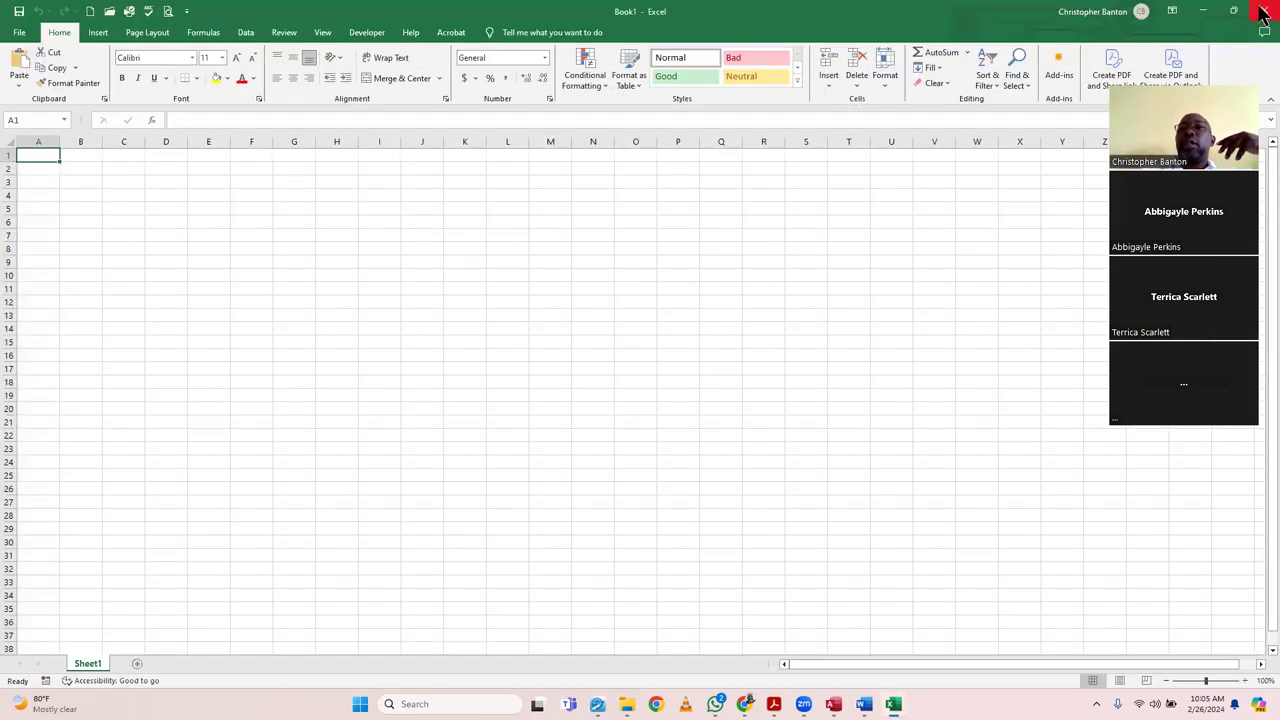
{"action": "left_click", "coordinate": [1264, 11]}
{"action": "left_click", "coordinate": [1264, 11]}
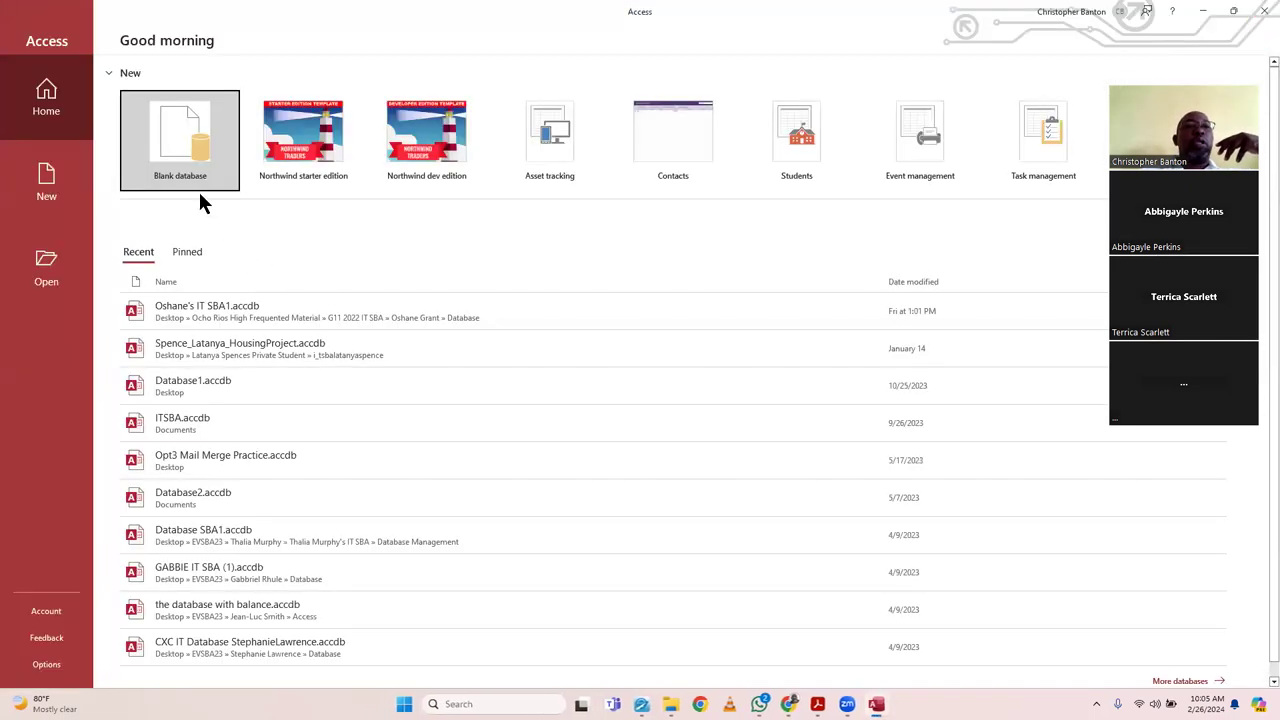
- Start a blank database and enter "Vote db class" as its file name
{"action": "left_click", "coordinate": [173, 147]}
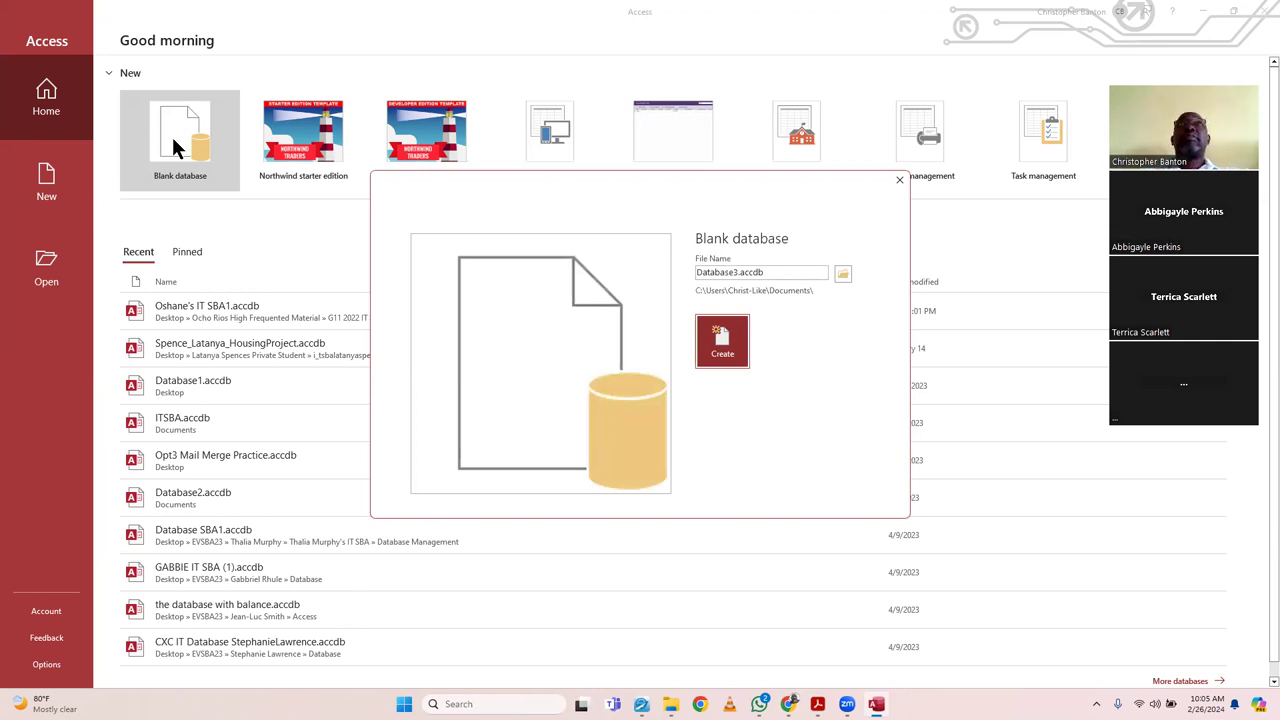
{"action": "left_click", "coordinate": [789, 271]}
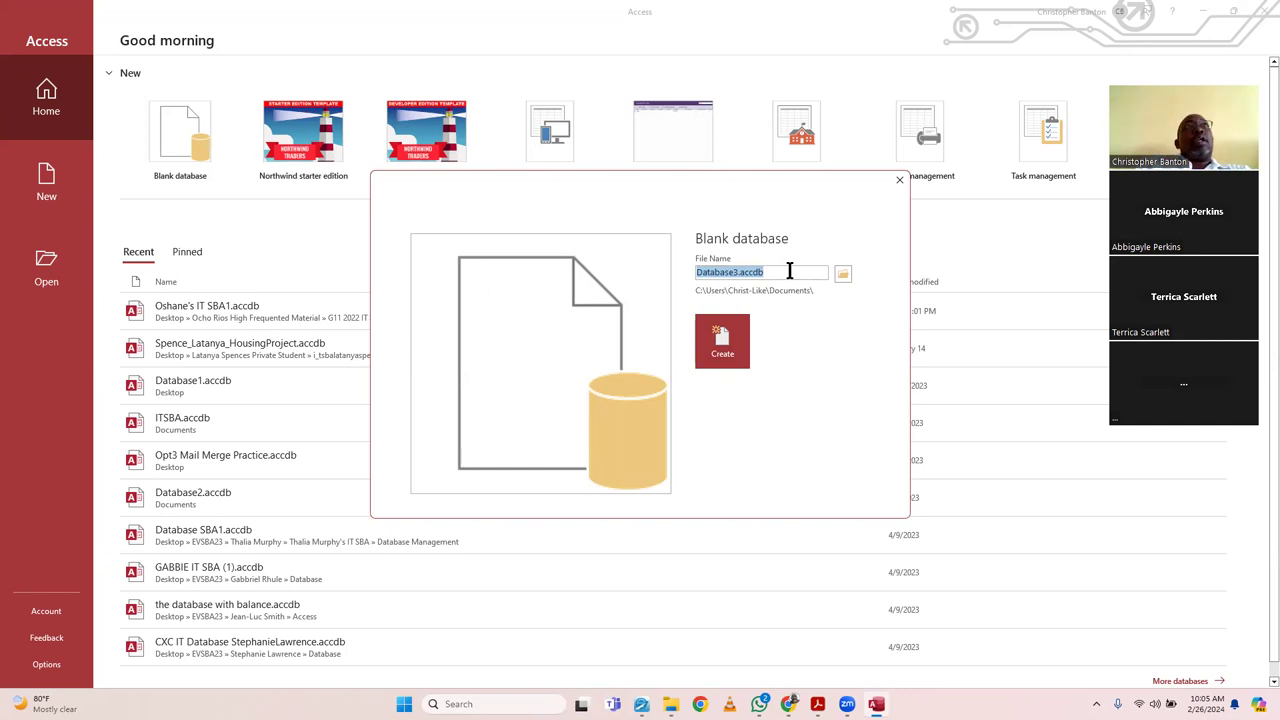
{"action": "type", "text": "Vote db"}
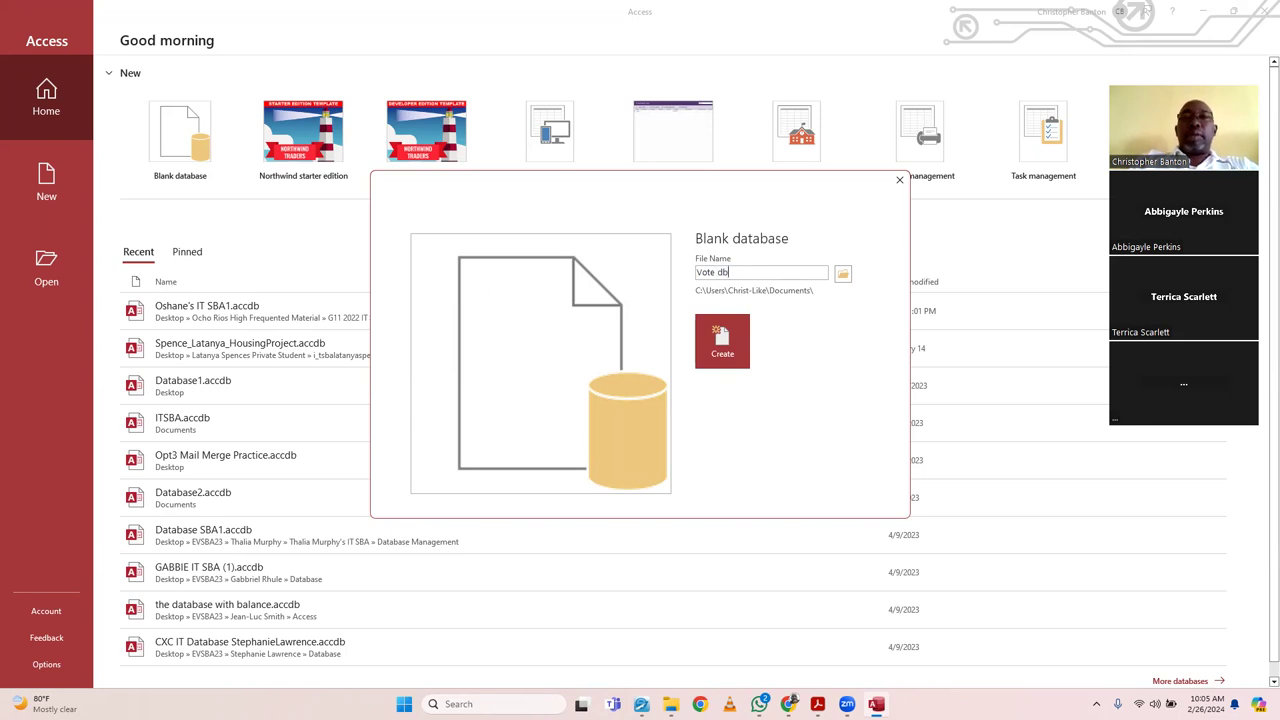
{"action": "type", "text": "class"}
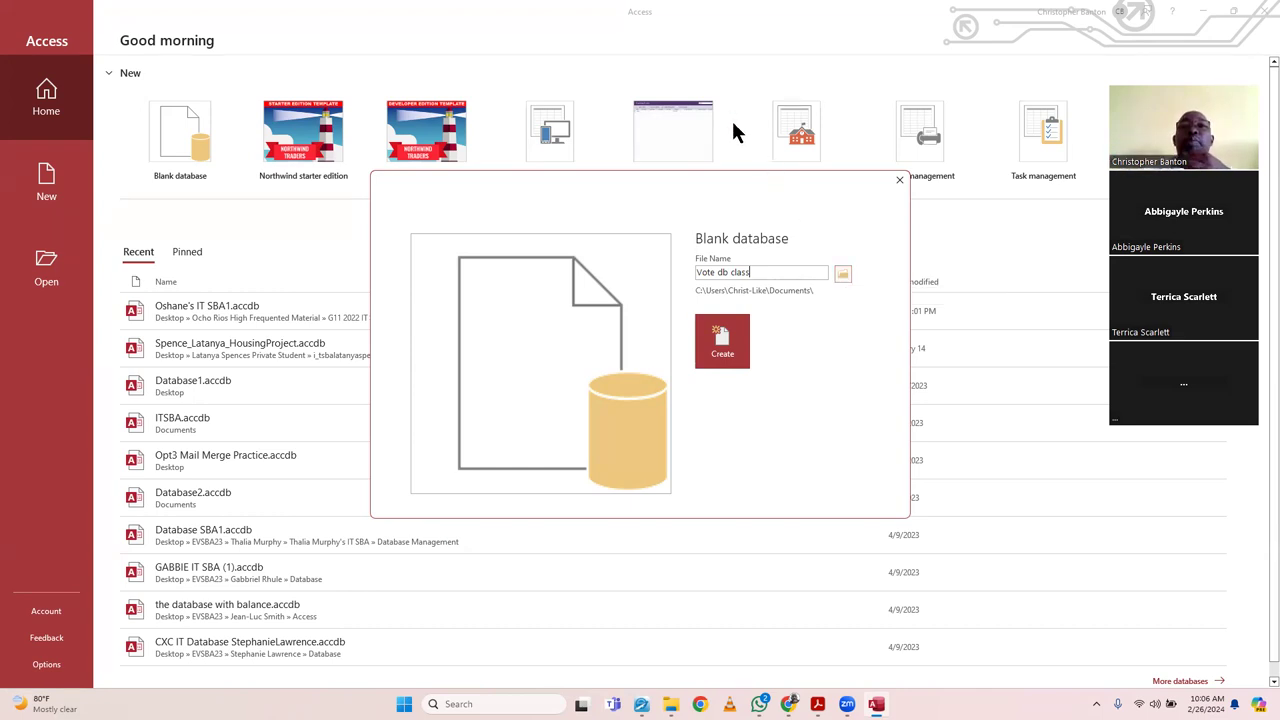
{"action": "key", "text": "ctrl+a"}
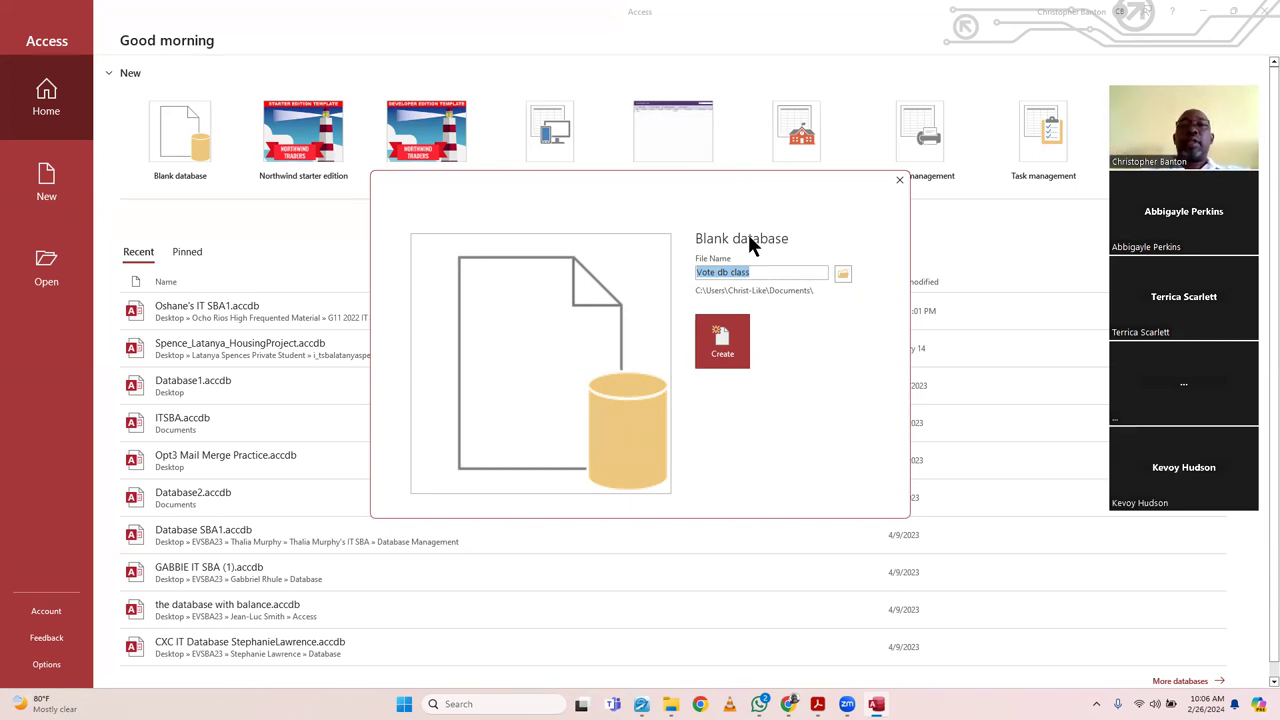
- Browse for the database's save location and create a new folder named "Election Class" on the Desktop
{"action": "left_click", "coordinate": [841, 275]}
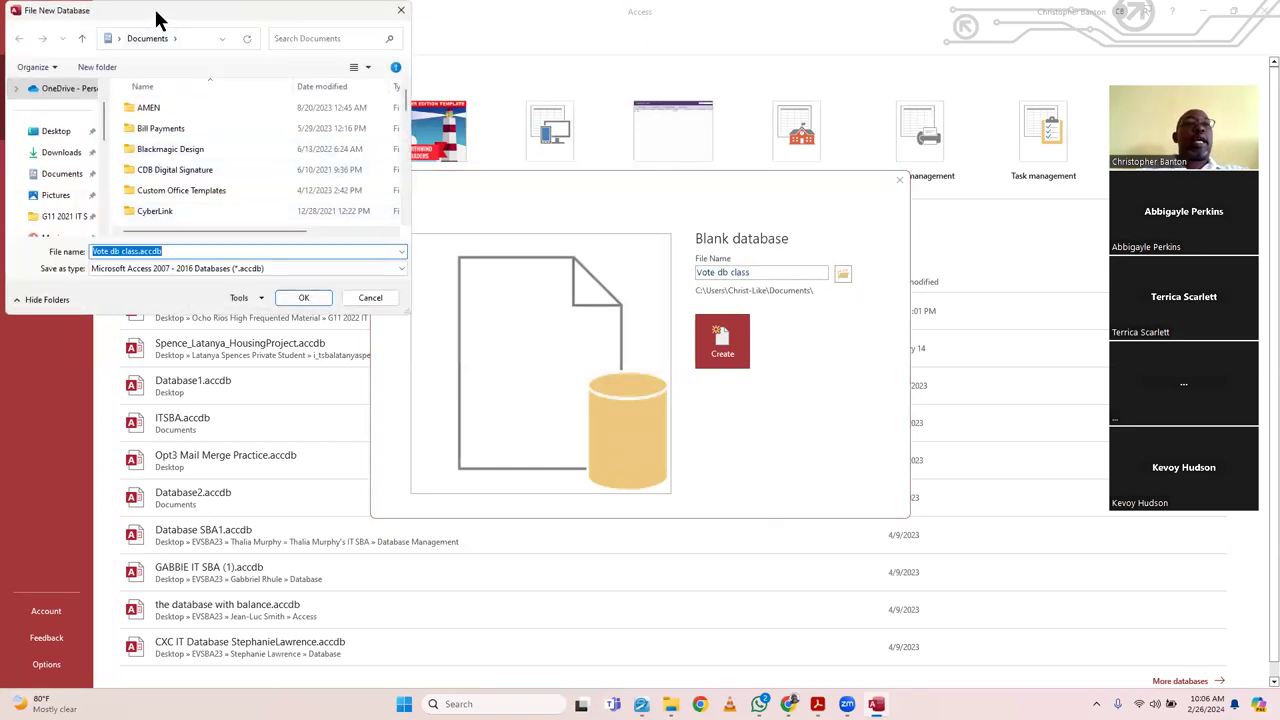
{"action": "left_click_drag", "start_coordinate": [157, 20], "coordinate": [268, 69]}
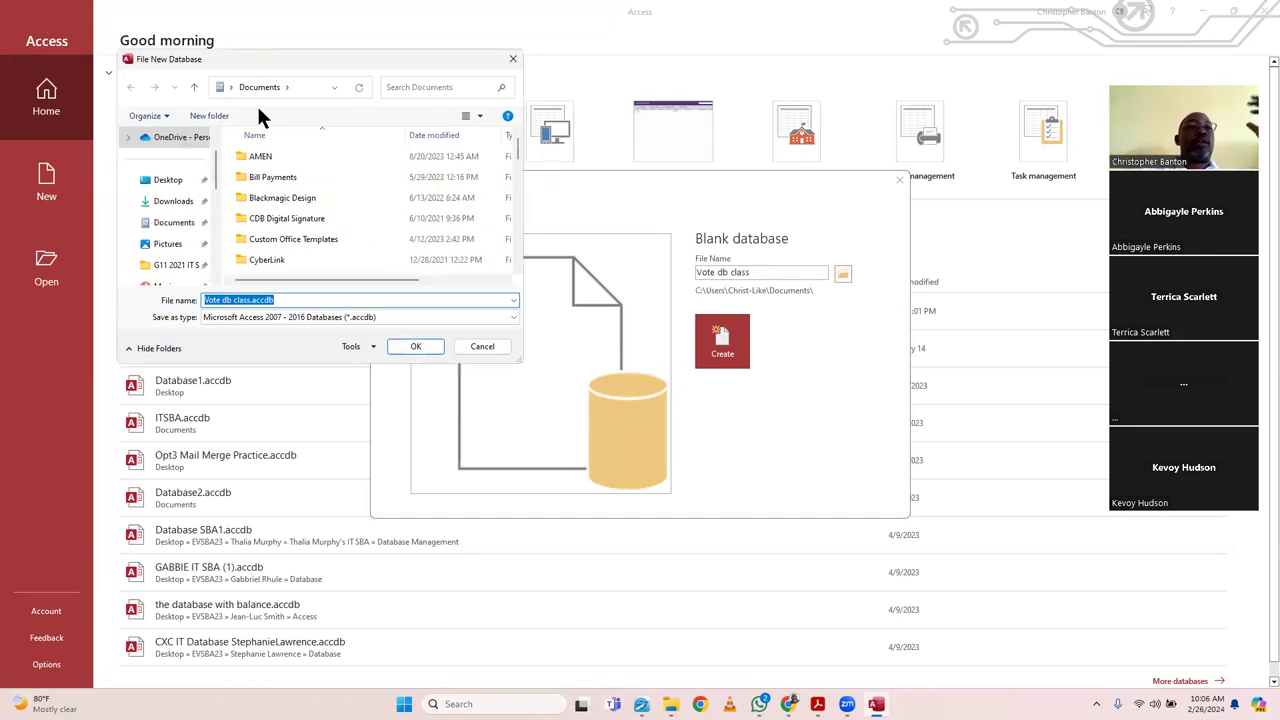
{"action": "left_click", "coordinate": [172, 180]}
{"action": "scroll", "coordinate": [324, 234], "scroll_direction": "down", "scroll_amount": 1}
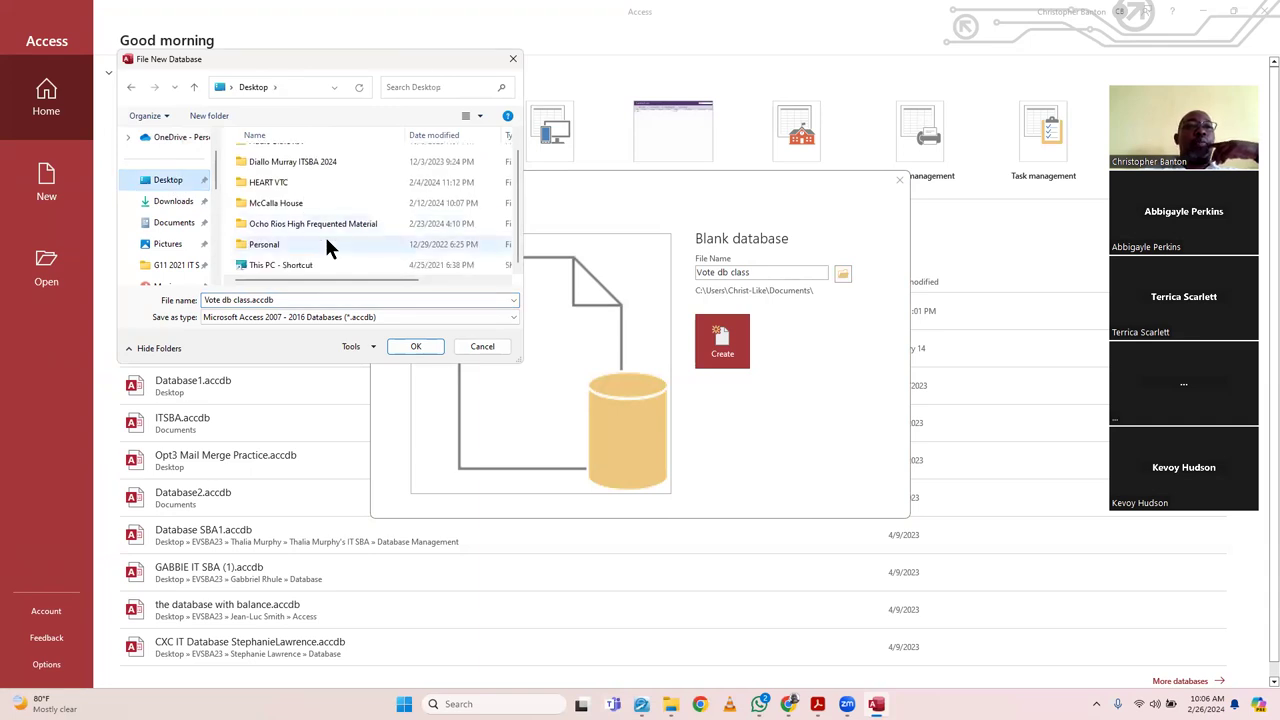
{"action": "left_click", "coordinate": [209, 116]}
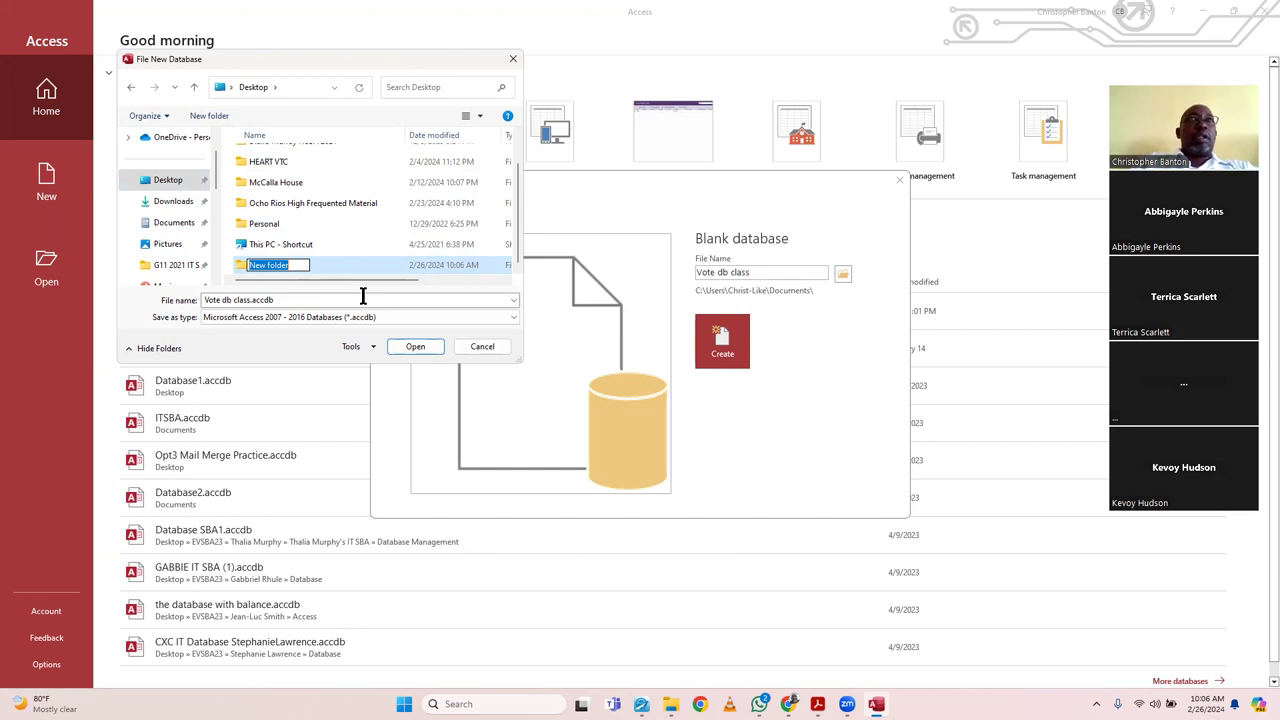
{"action": "type", "text": "Elect"}
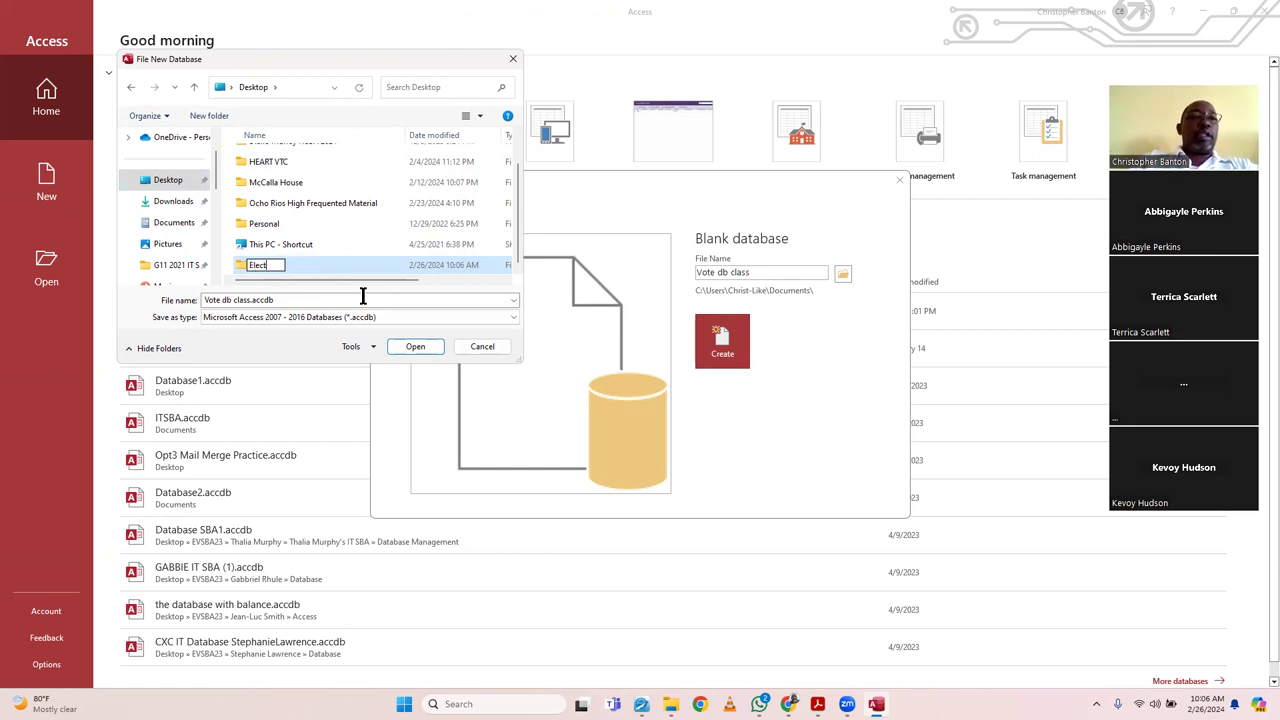
{"action": "type", "text": "ion Class"}
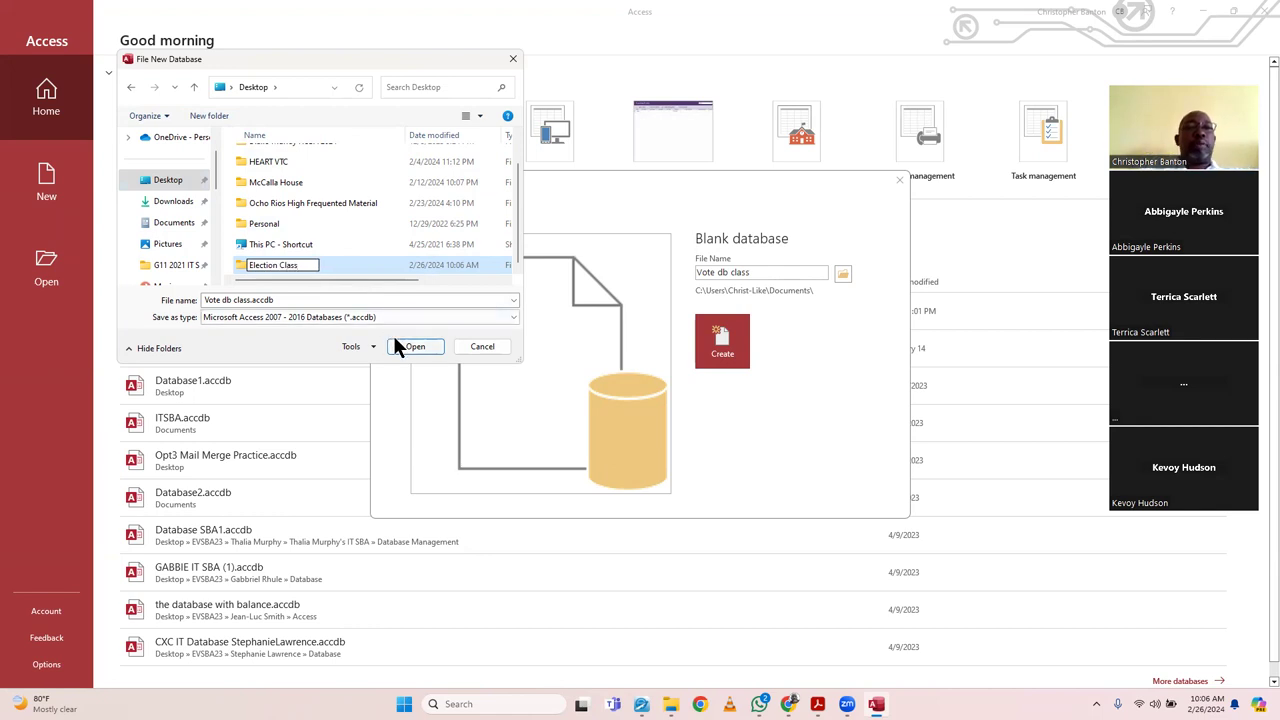
{"action": "key", "text": "Return"}
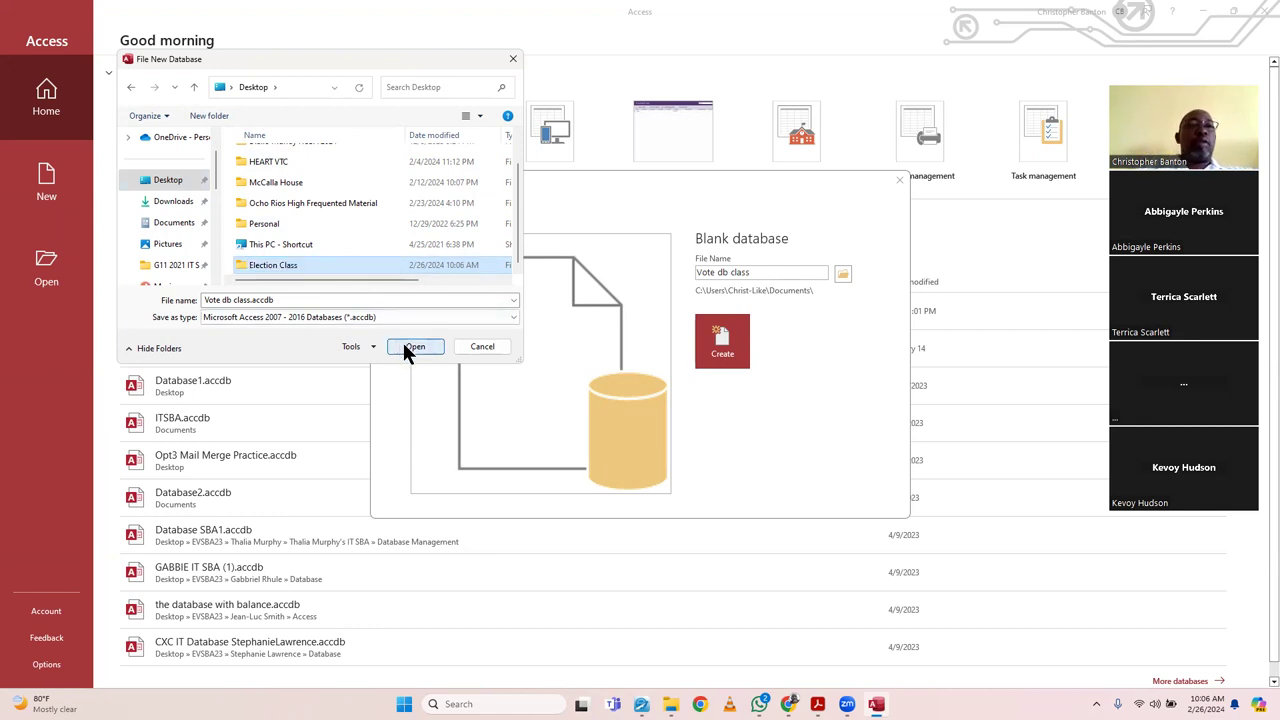
- Choose the Election Class folder as the save location and create the Vote db class database
{"action": "left_click", "coordinate": [410, 346]}
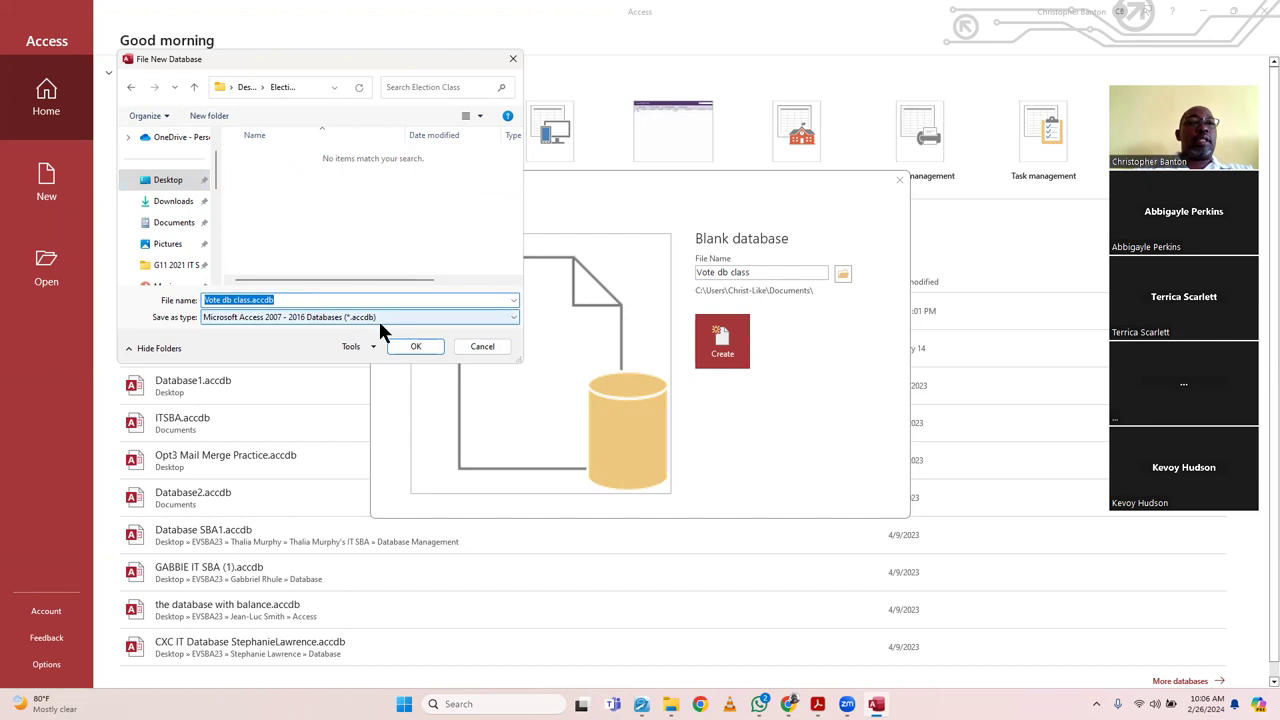
{"action": "left_click", "coordinate": [416, 343]}
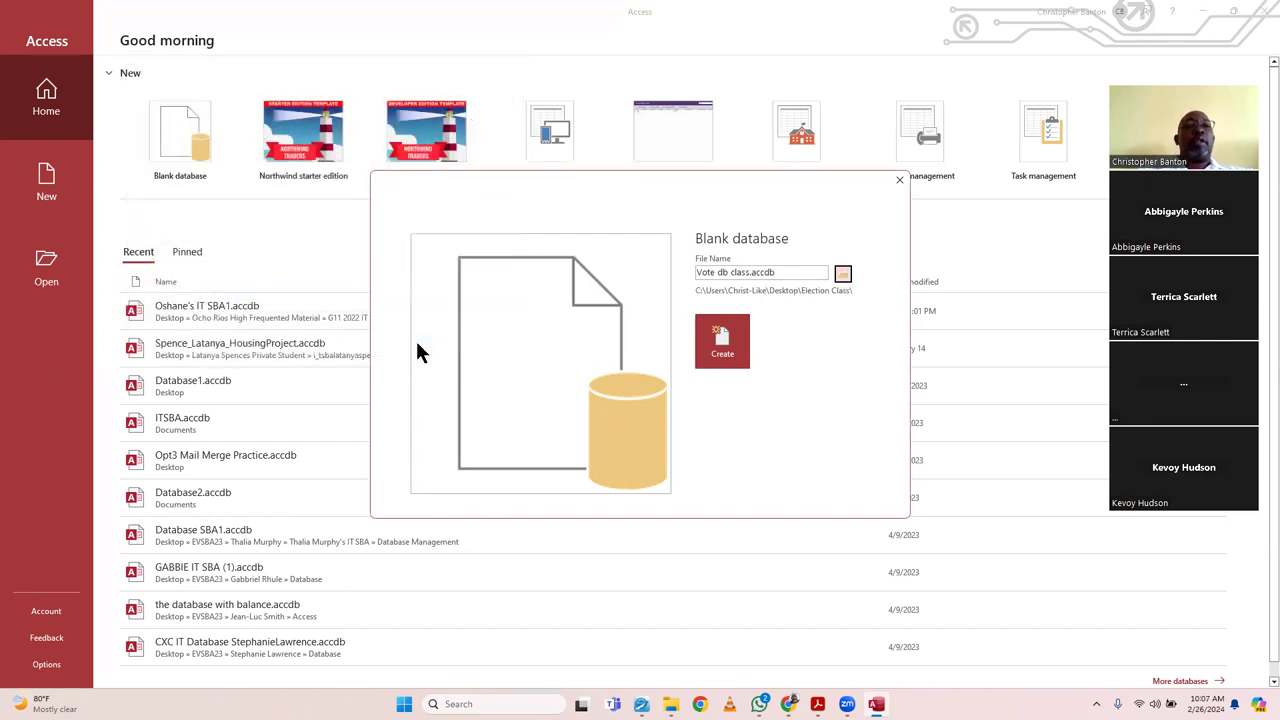
{"action": "left_click", "coordinate": [729, 330]}
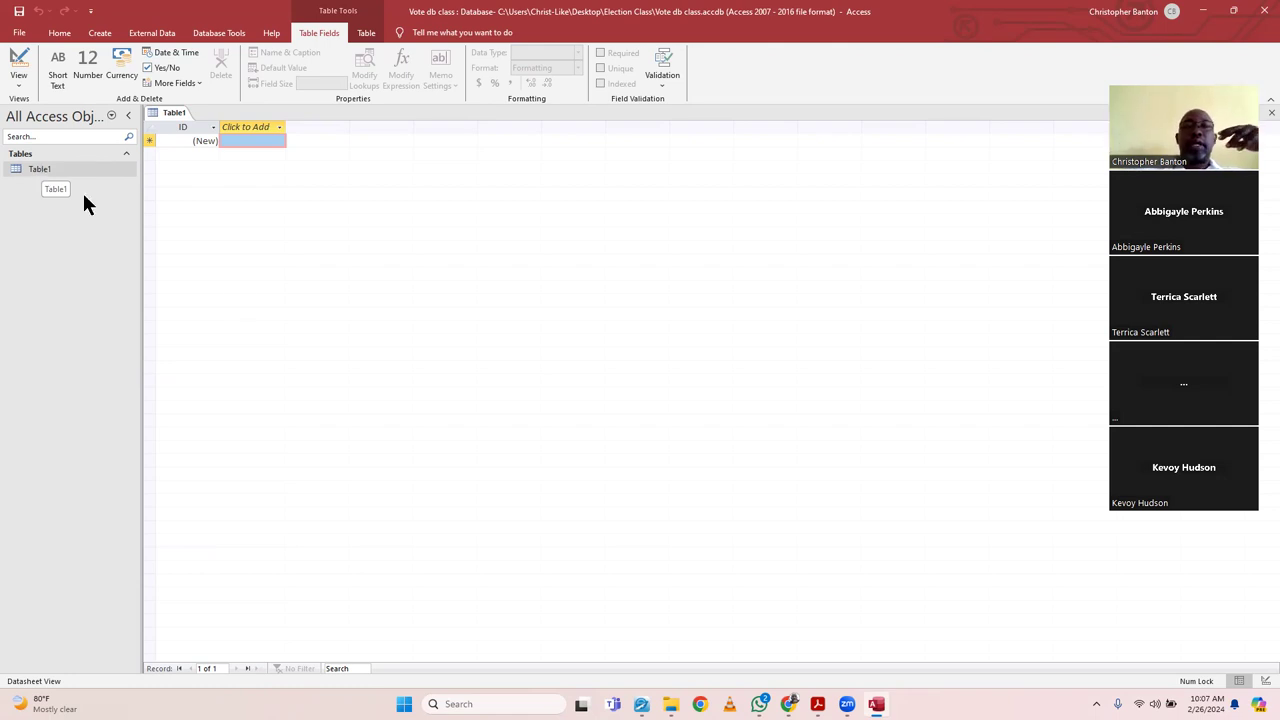
- Switch to Microsoft Word and create a blank document for notes
{"action": "left_click", "coordinate": [404, 704]}
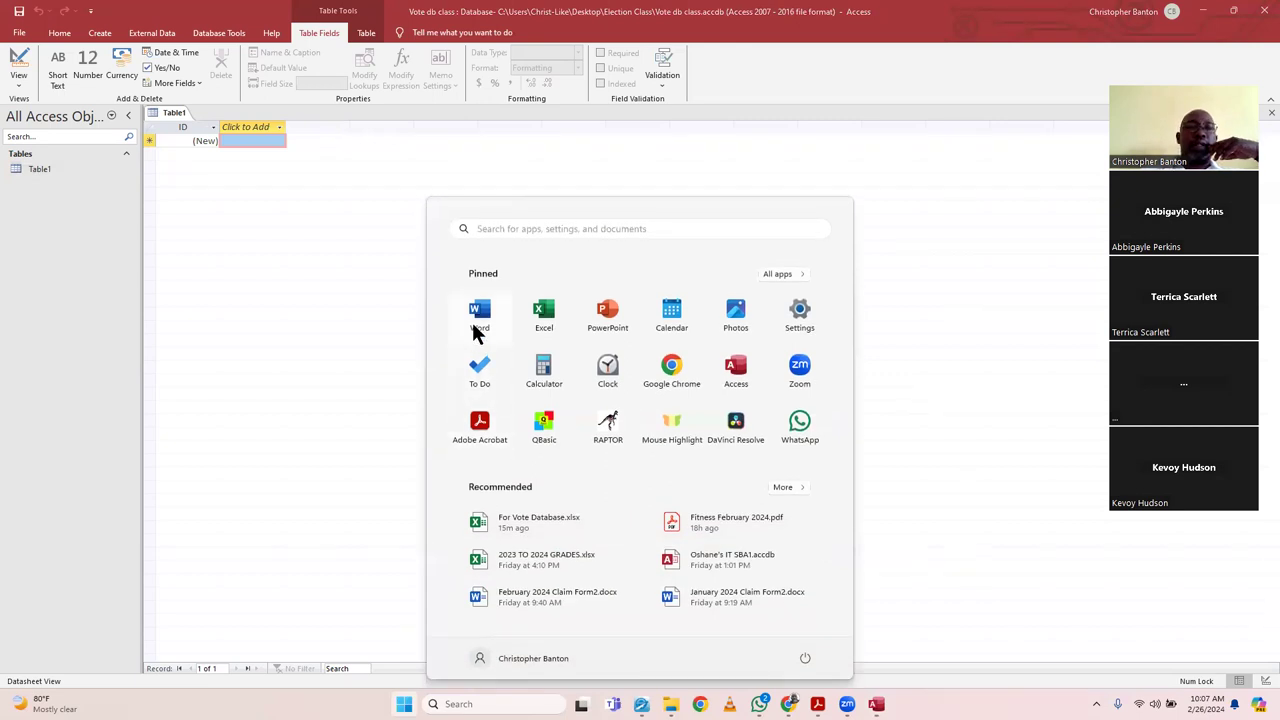
{"action": "left_click", "coordinate": [478, 314]}
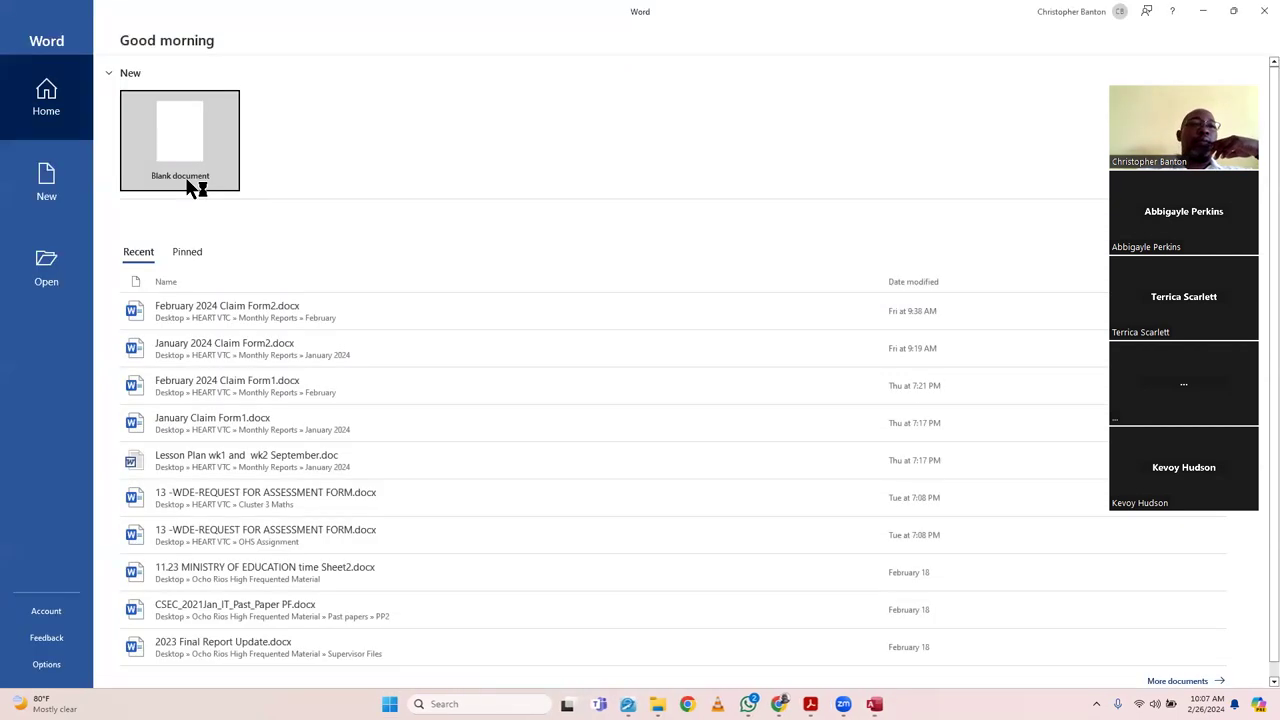
{"action": "left_click", "coordinate": [173, 147]}
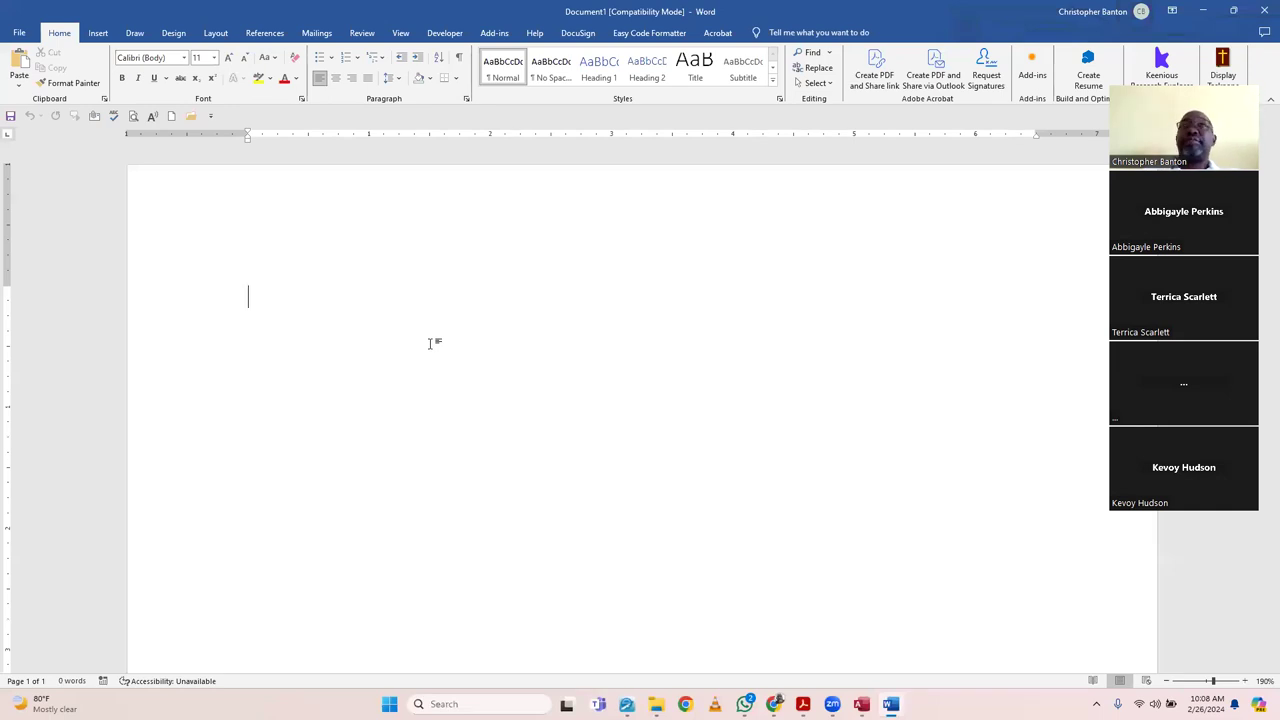
- Enter four lines of random filler text in the blank document
{"action": "type", "text": "oincasocoai"}
{"action": "key", "text": "Return"}
{"action": "type", "text": "csxkpmcapsomcqpa"}
{"action": "key", "text": "Return"}
{"action": "type", "text": "mopmcoqm"}
{"action": "key", "text": "Return"}
{"action": "type", "text": "Ci0qsncoqnioqimq"}
{"action": "key", "text": "Return"}
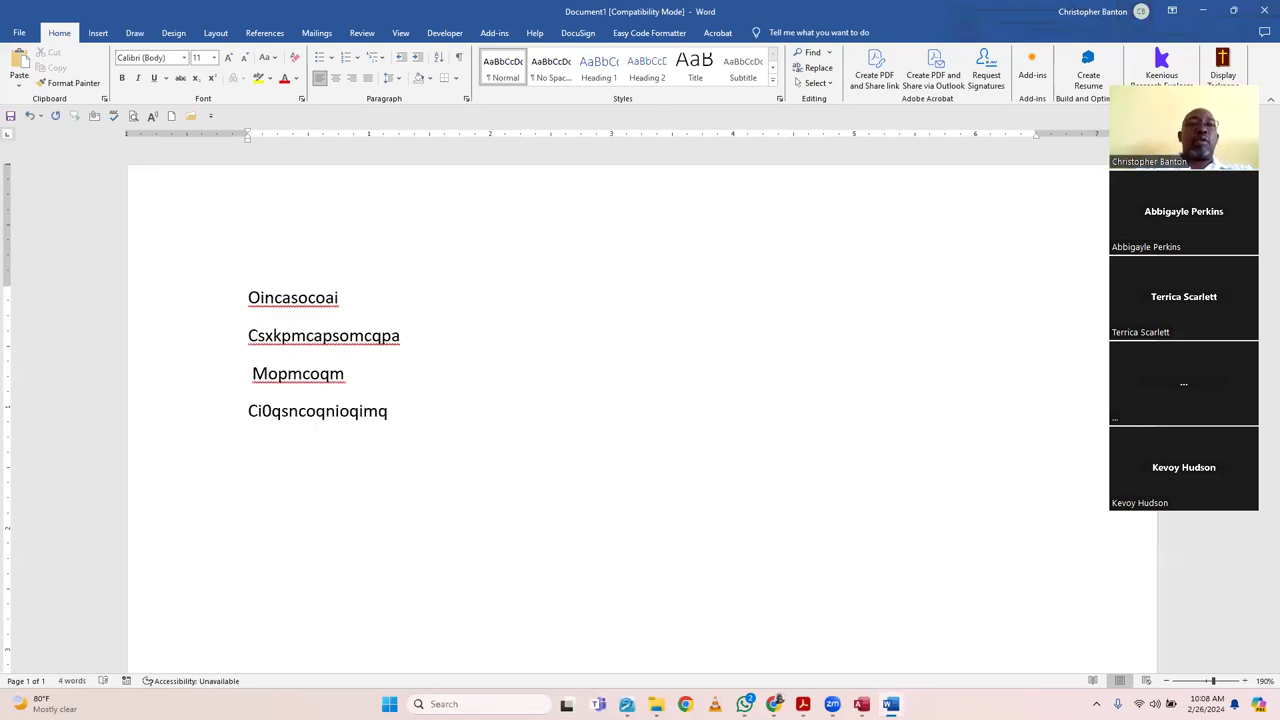
{"action": "scroll", "coordinate": [303, 346], "scroll_direction": "down", "scroll_amount": 1}
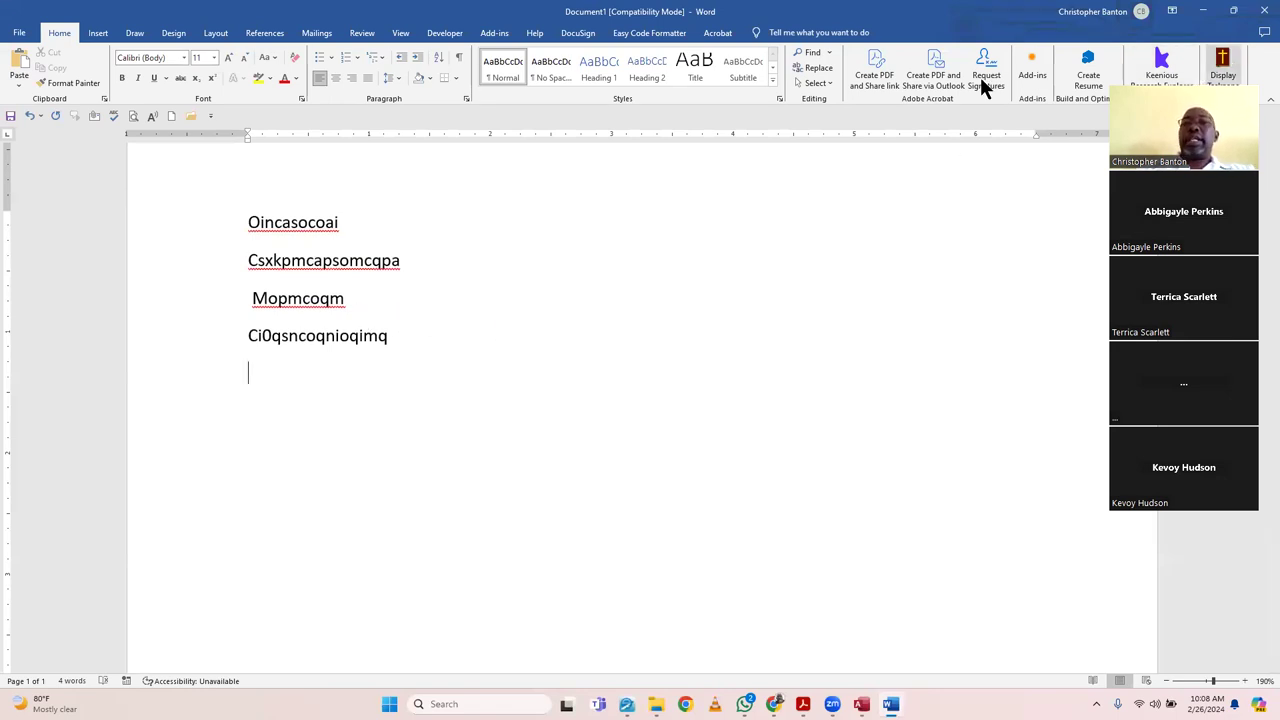
- Replace all the filler text in the document with the word "Fields"
{"action": "key", "text": "ctrl+a"}
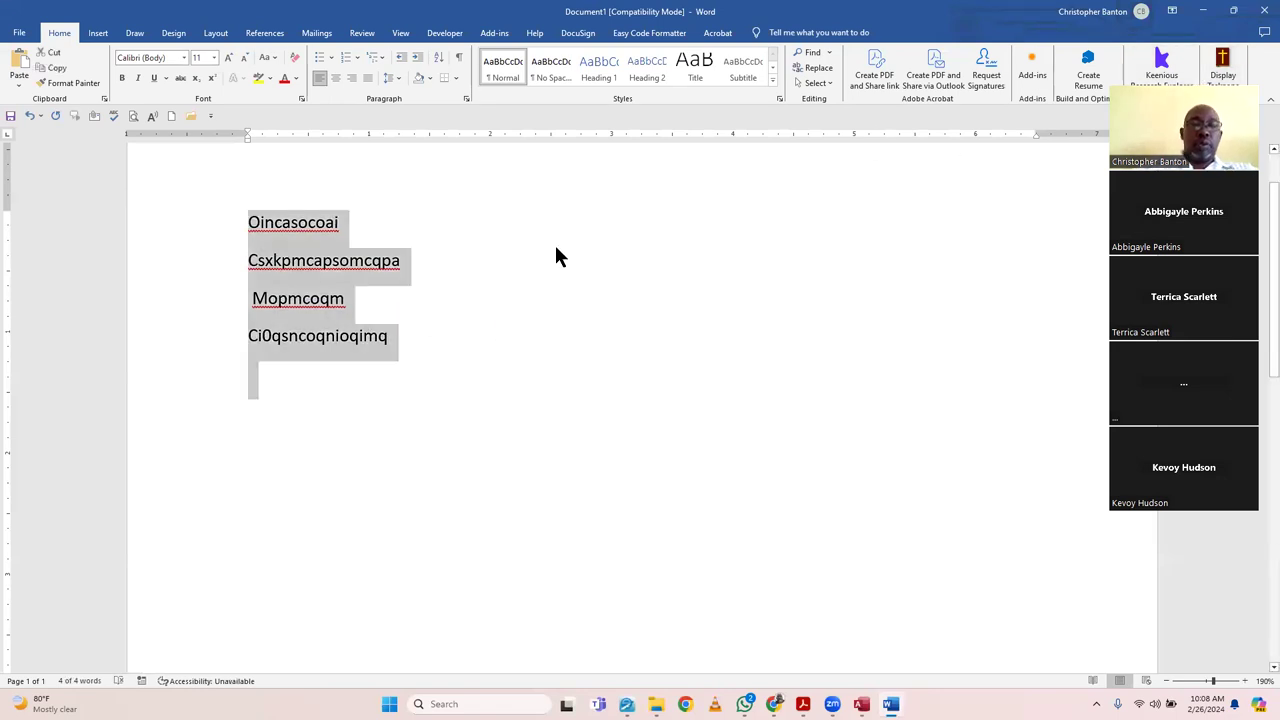
{"action": "type", "text": "Fields"}
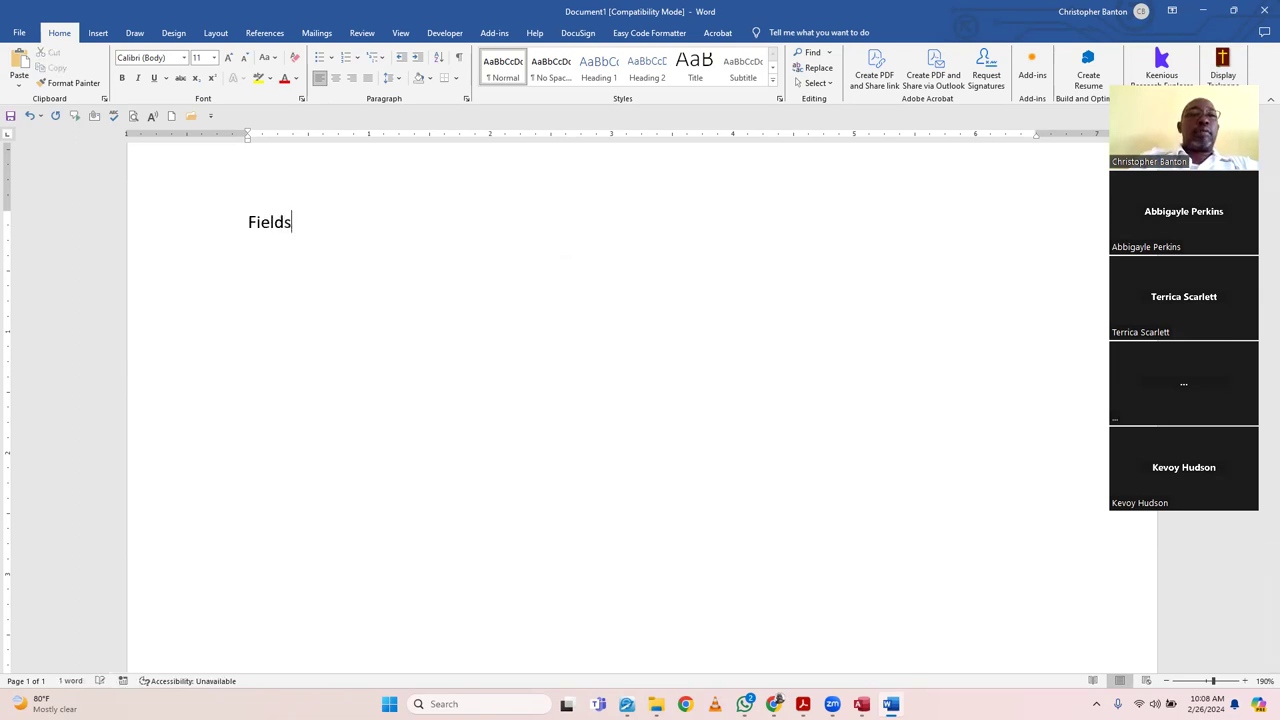
- Add the terms Records, Tables and Database on separate lines below Fields, and leave blank lines after them
{"action": "key", "text": "Return"}
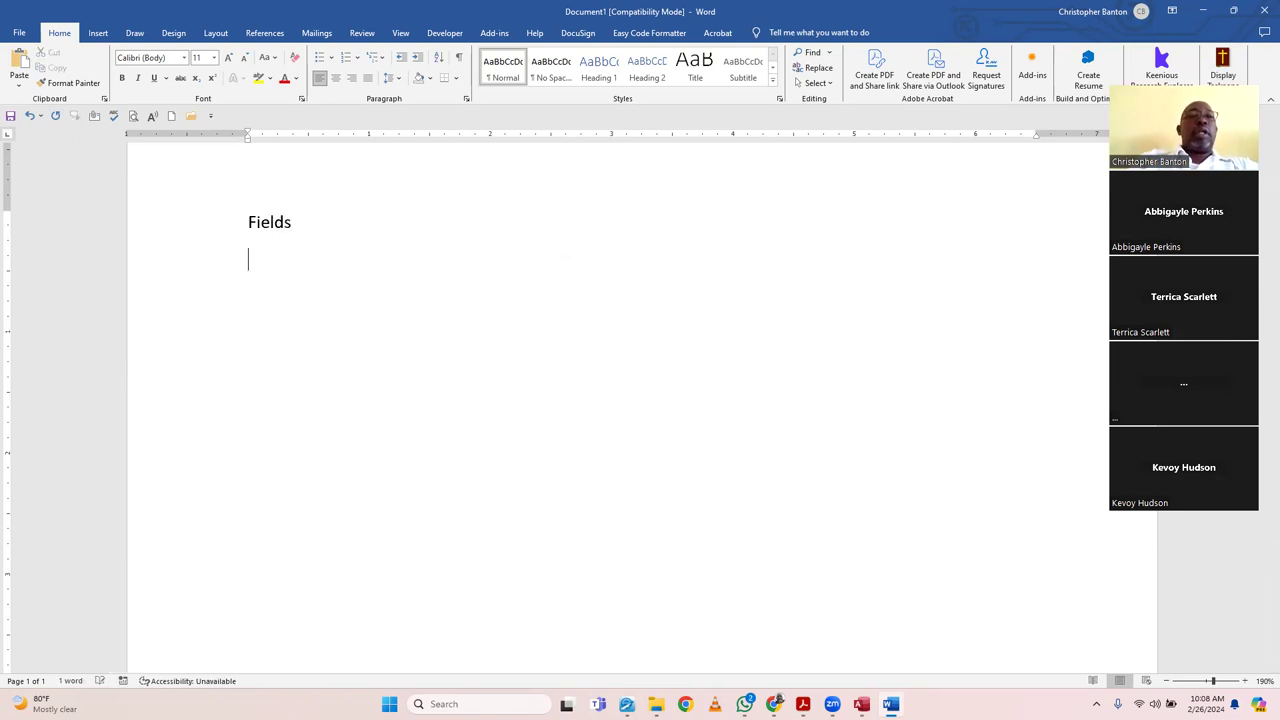
{"action": "type", "text": "Records"}
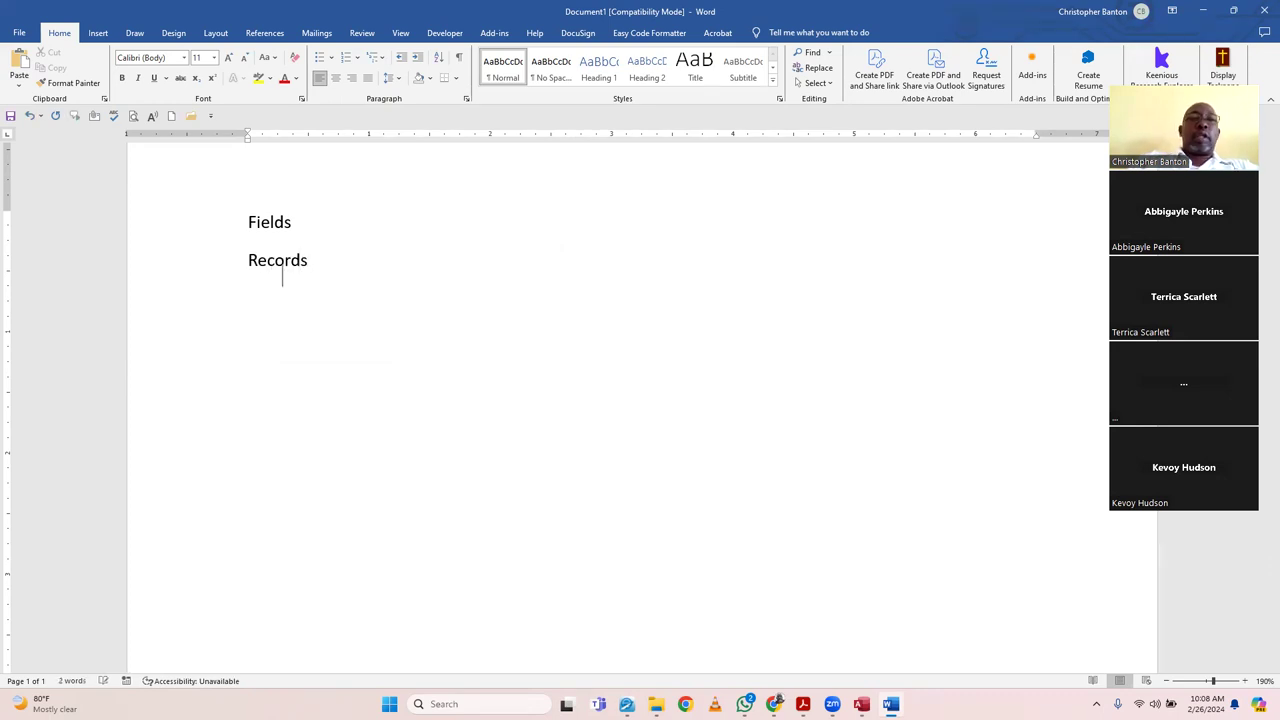
{"action": "key", "text": "Return"}
{"action": "type", "text": "Tables"}
{"action": "key", "text": "Return"}
{"action": "type", "text": "T"}
{"action": "key", "text": "BackSpace"}
{"action": "type", "text": "Database"}
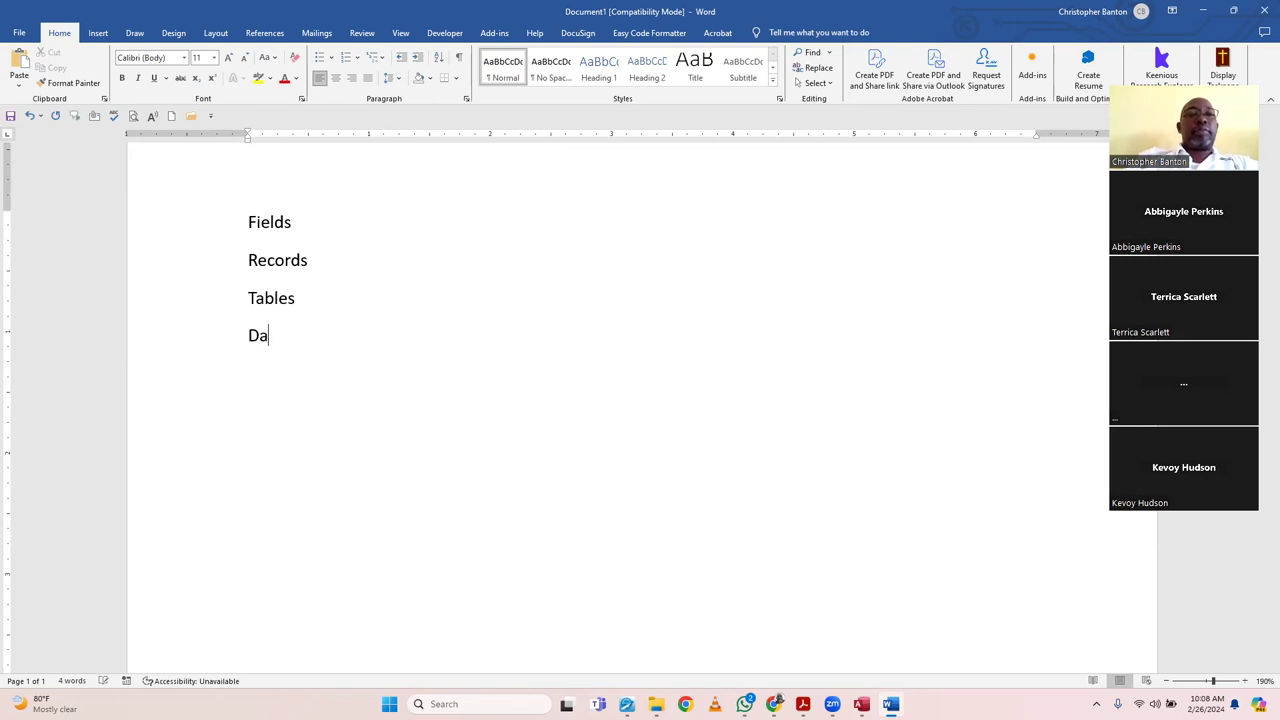
{"action": "key", "text": "Return"}
{"action": "key", "text": "Return"}
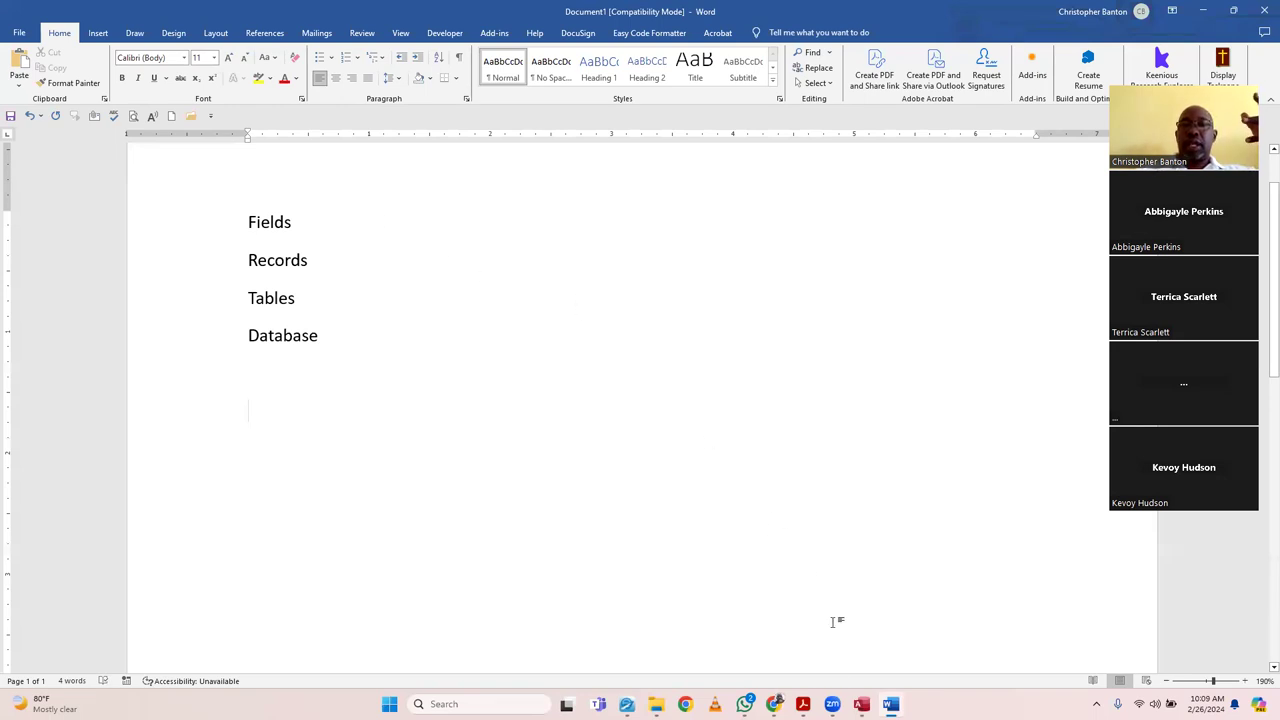
- Switch to the Vote db class database in Access and launch the Mouse Highlight utility
{"action": "mouse_move", "coordinate": [861, 704]}
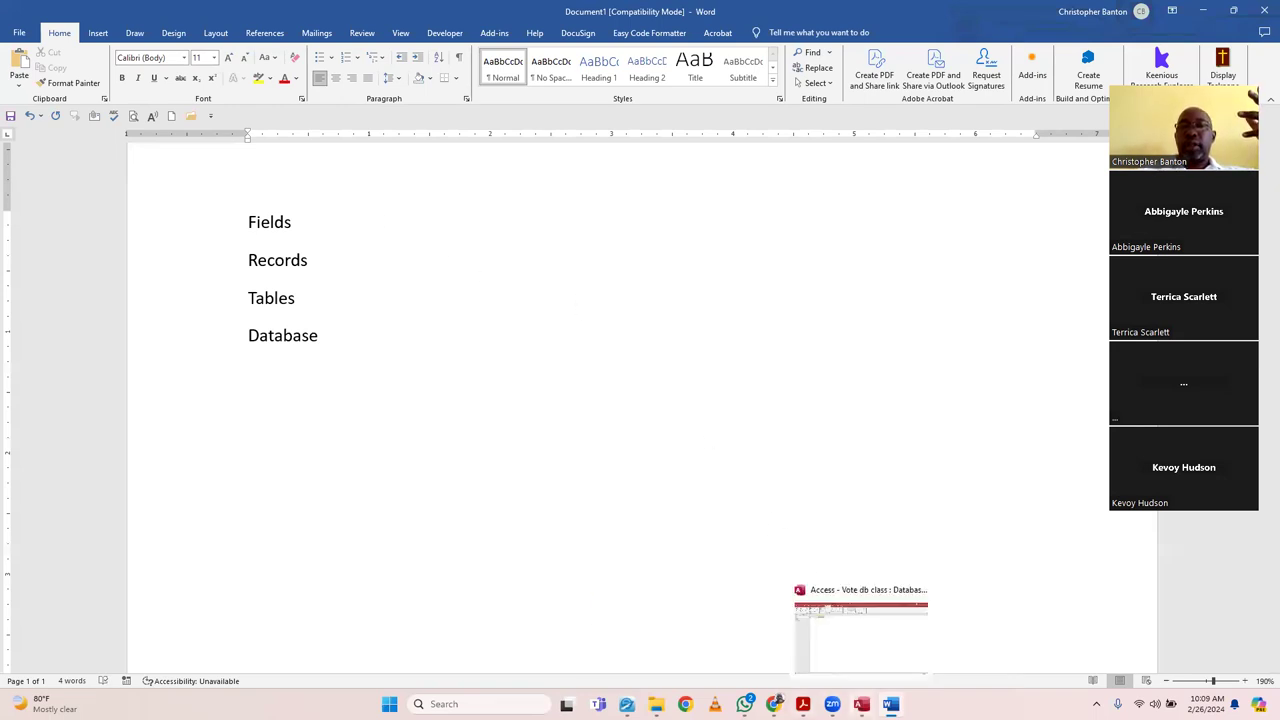
{"action": "left_click", "coordinate": [860, 665]}
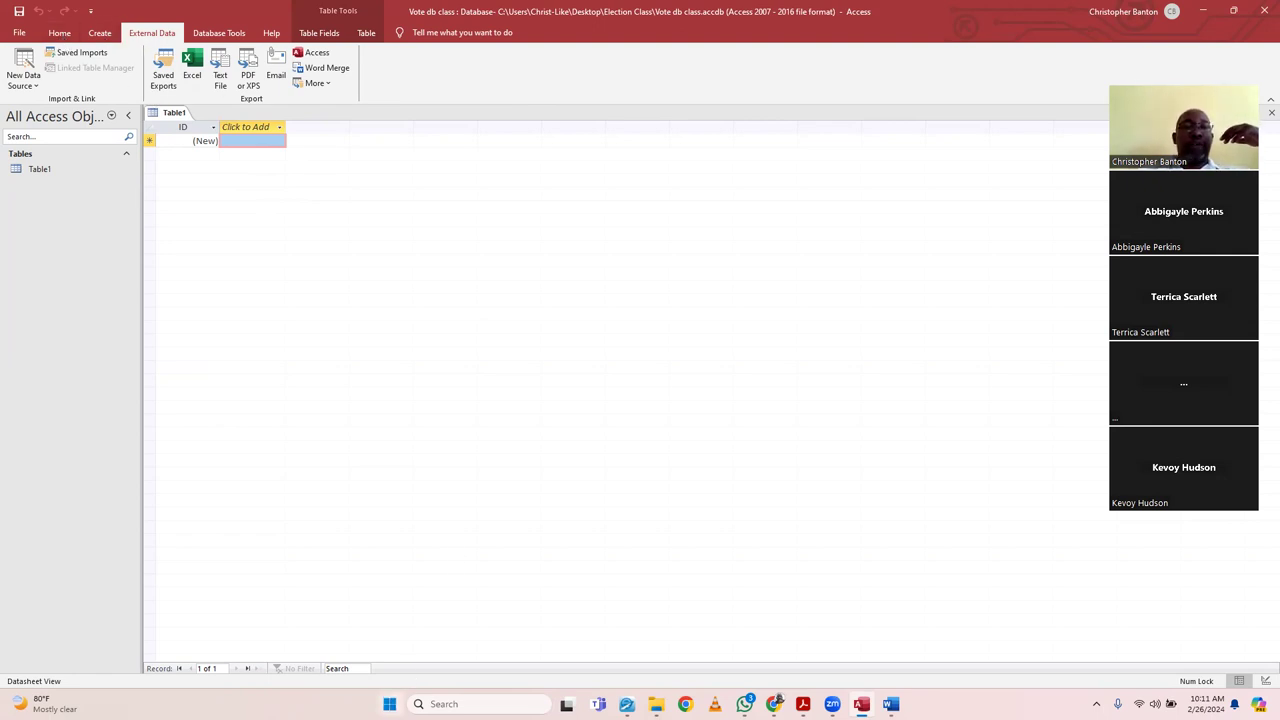
{"action": "left_click", "coordinate": [389, 704]}
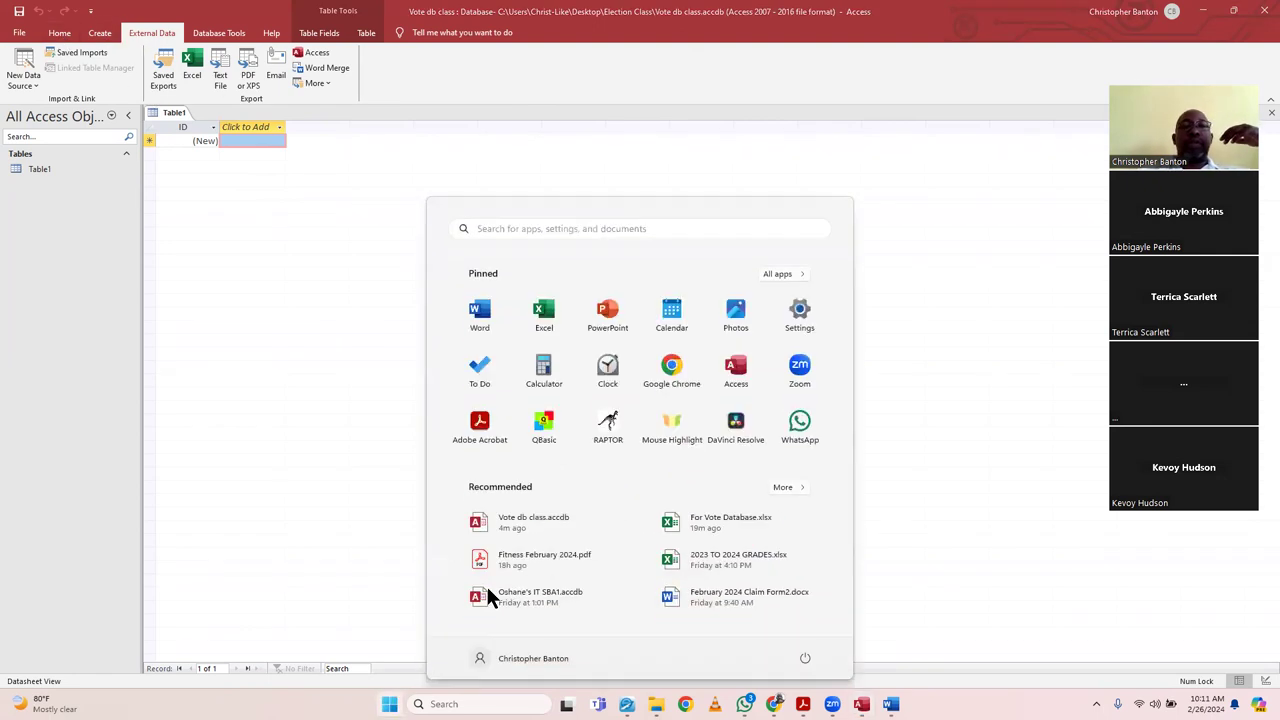
{"action": "left_click", "coordinate": [672, 424]}
{"action": "left_click", "coordinate": [213, 63]}
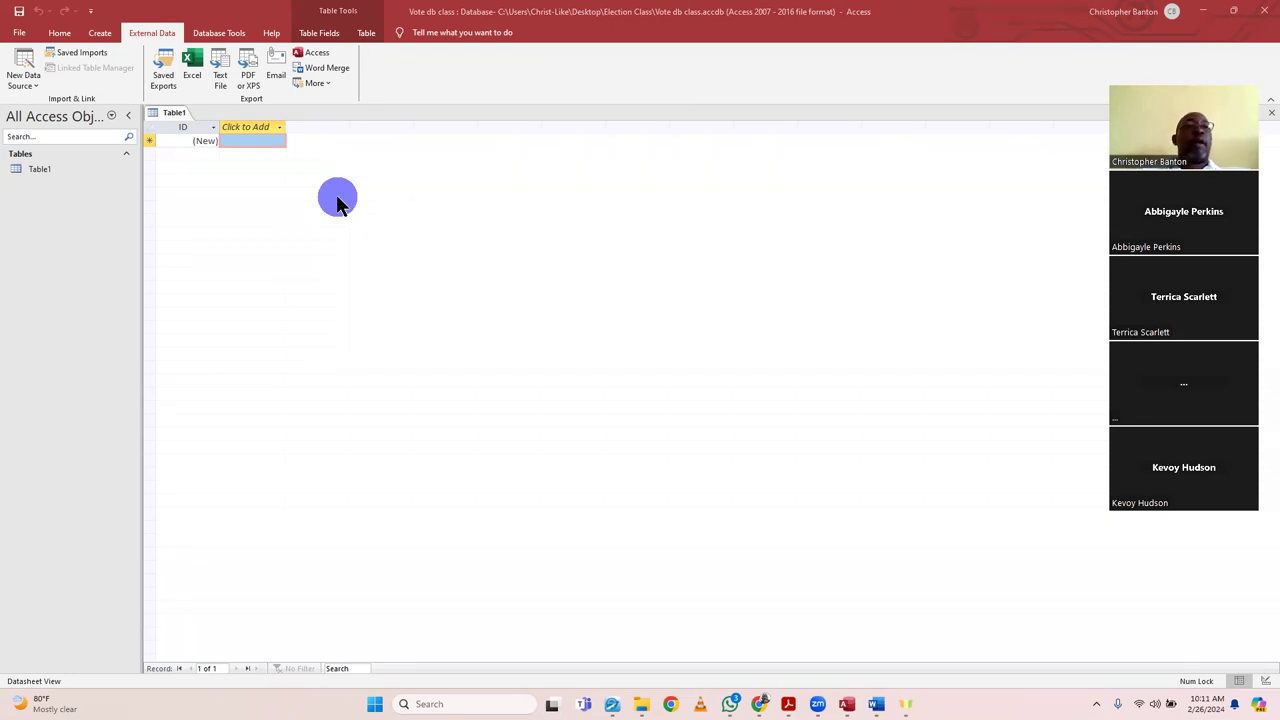
{"action": "left_click", "coordinate": [52, 36]}
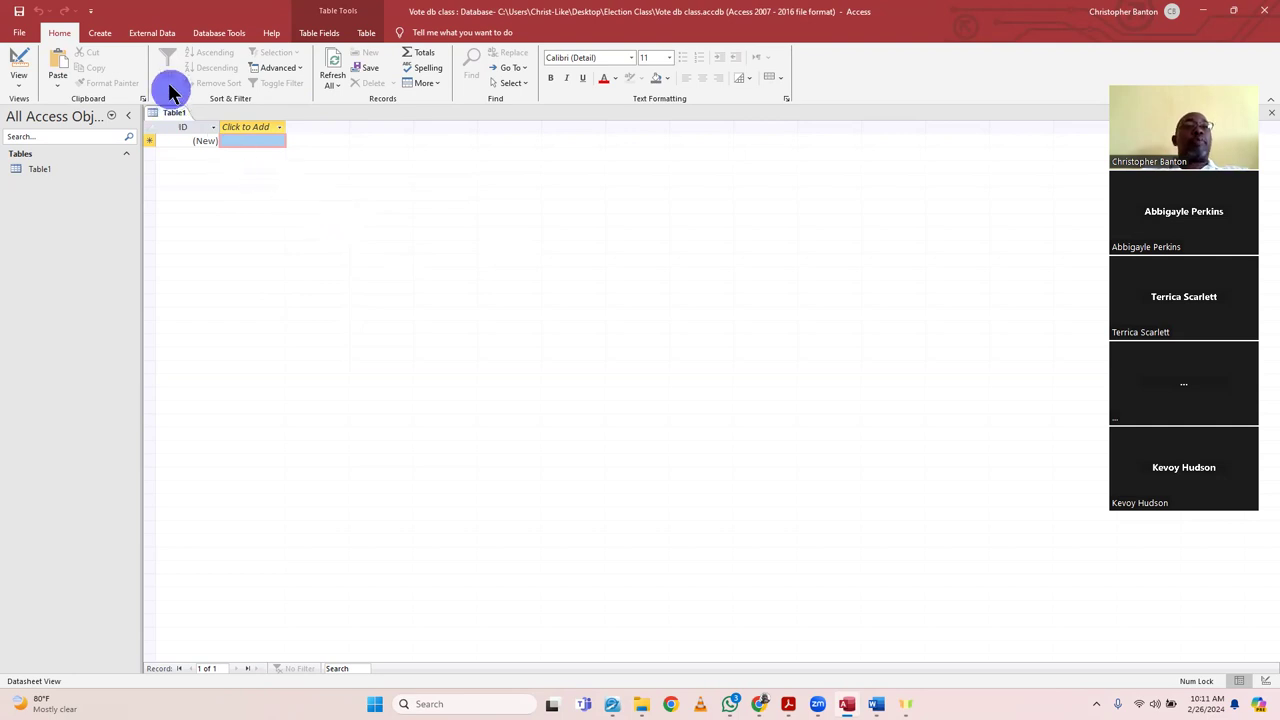
{"action": "left_click", "coordinate": [151, 34]}
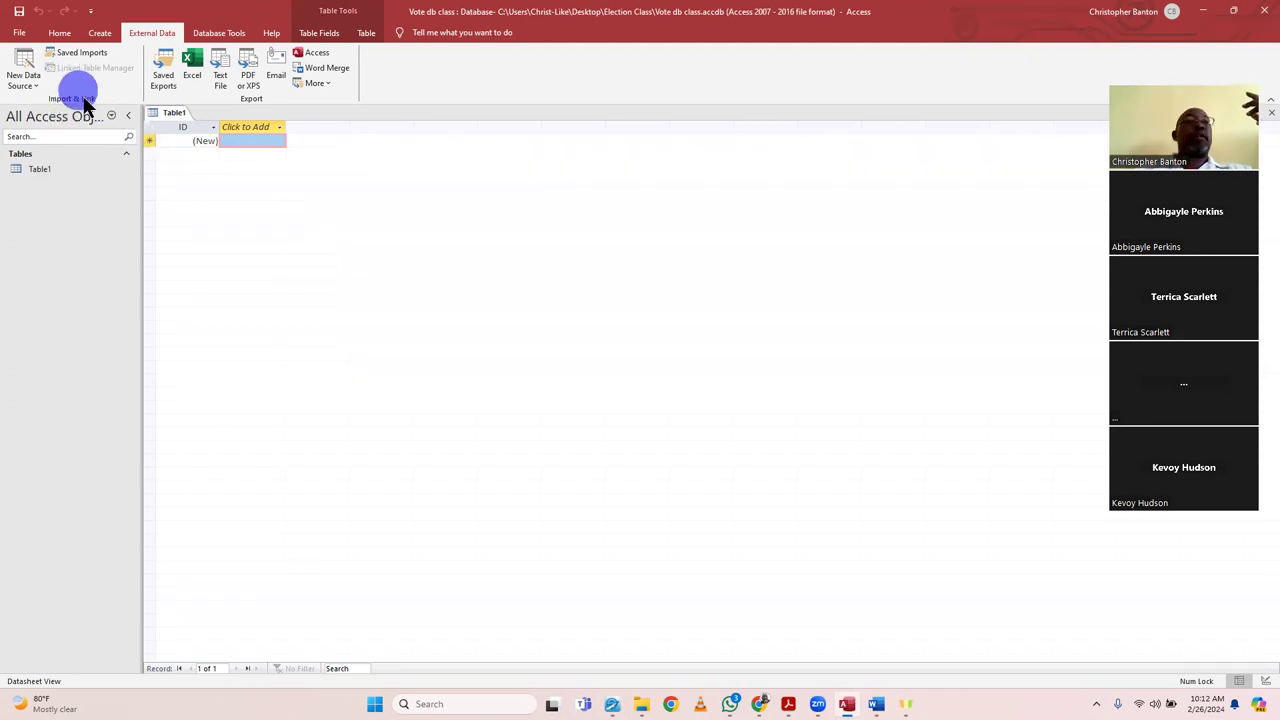
{"action": "left_click", "coordinate": [32, 86]}
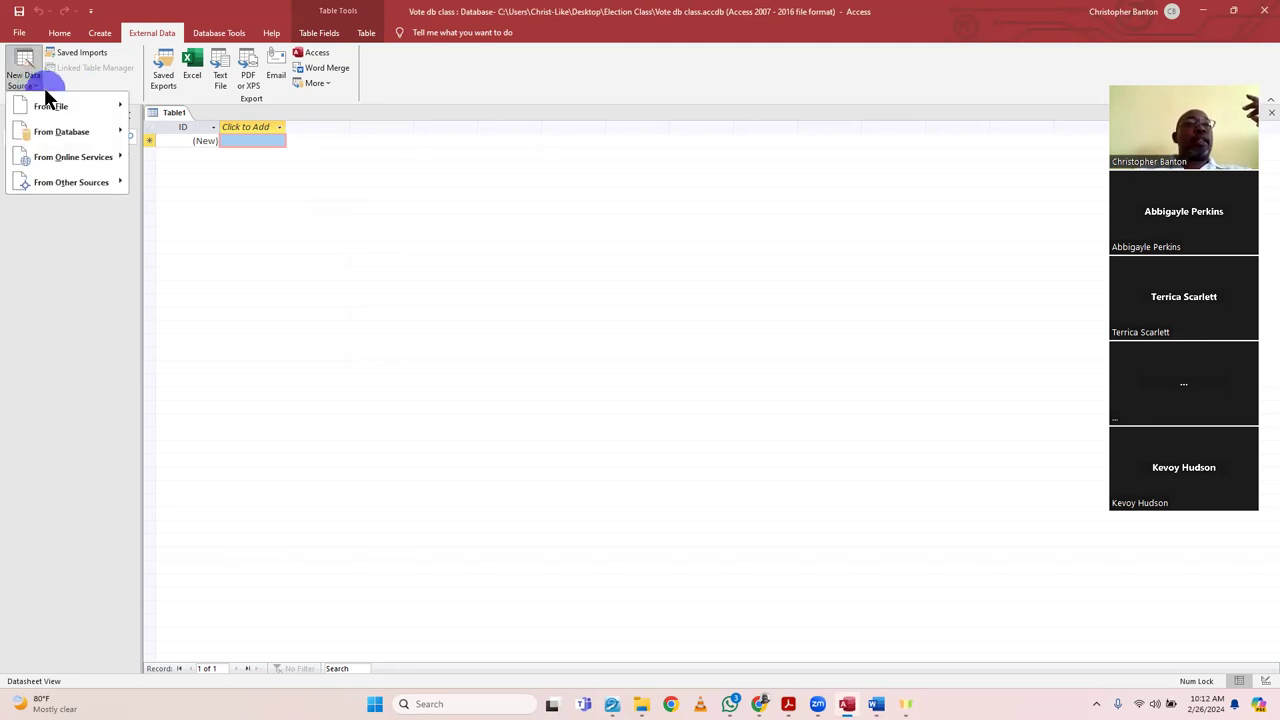
{"action": "mouse_move", "coordinate": [57, 117]}
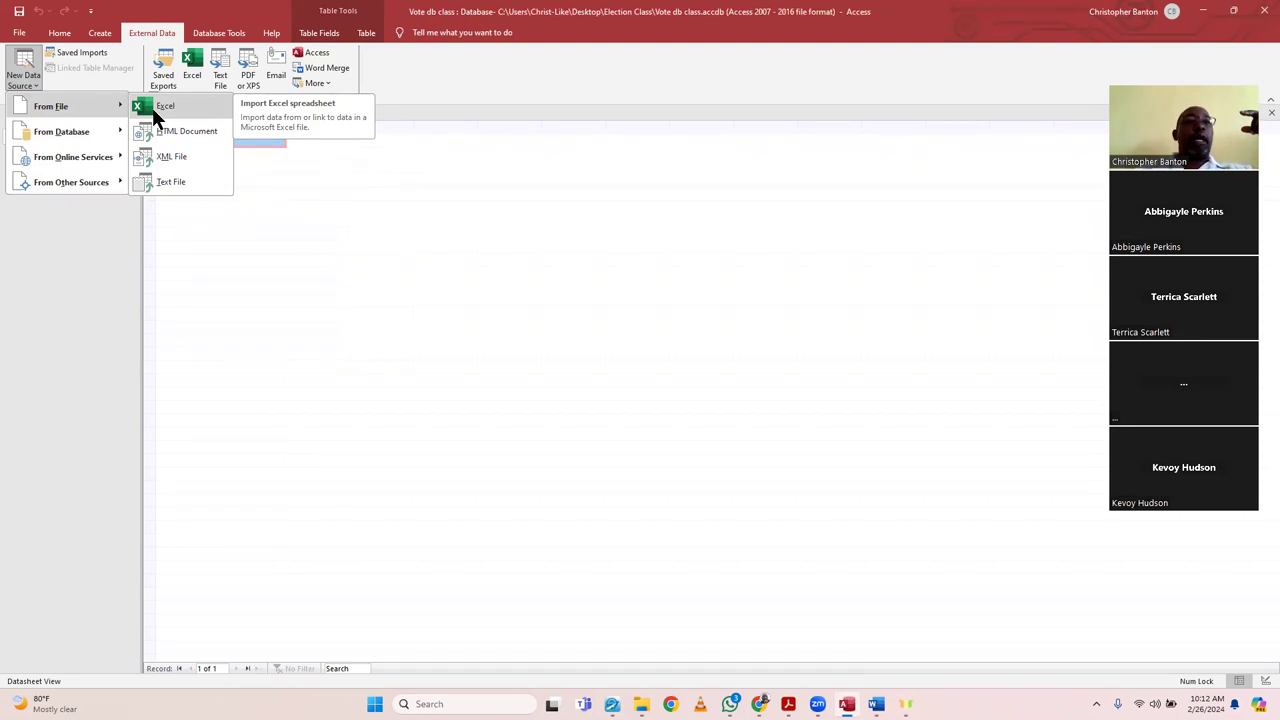
{"action": "left_click", "coordinate": [648, 86]}
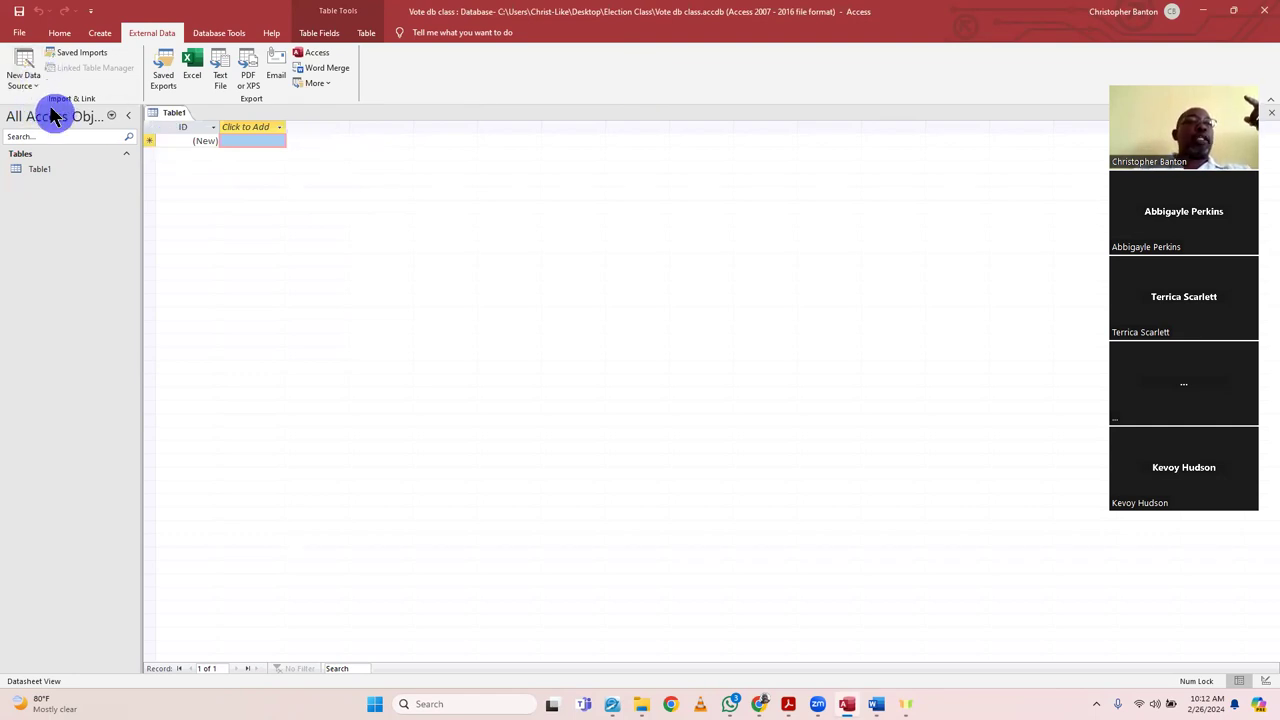
- Start an Excel spreadsheet import into a new table, using For Vote Database.xlsx from the Desktop as the source
{"action": "left_click", "coordinate": [35, 78]}
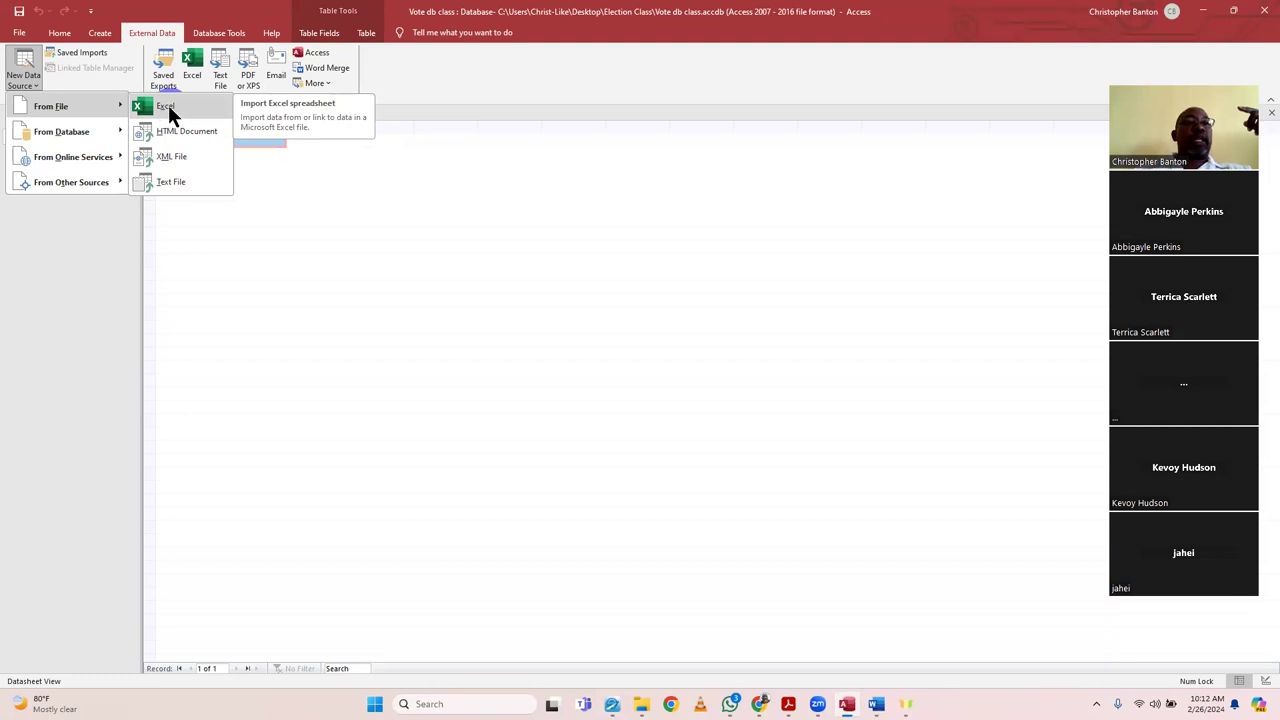
{"action": "left_click", "coordinate": [168, 107]}
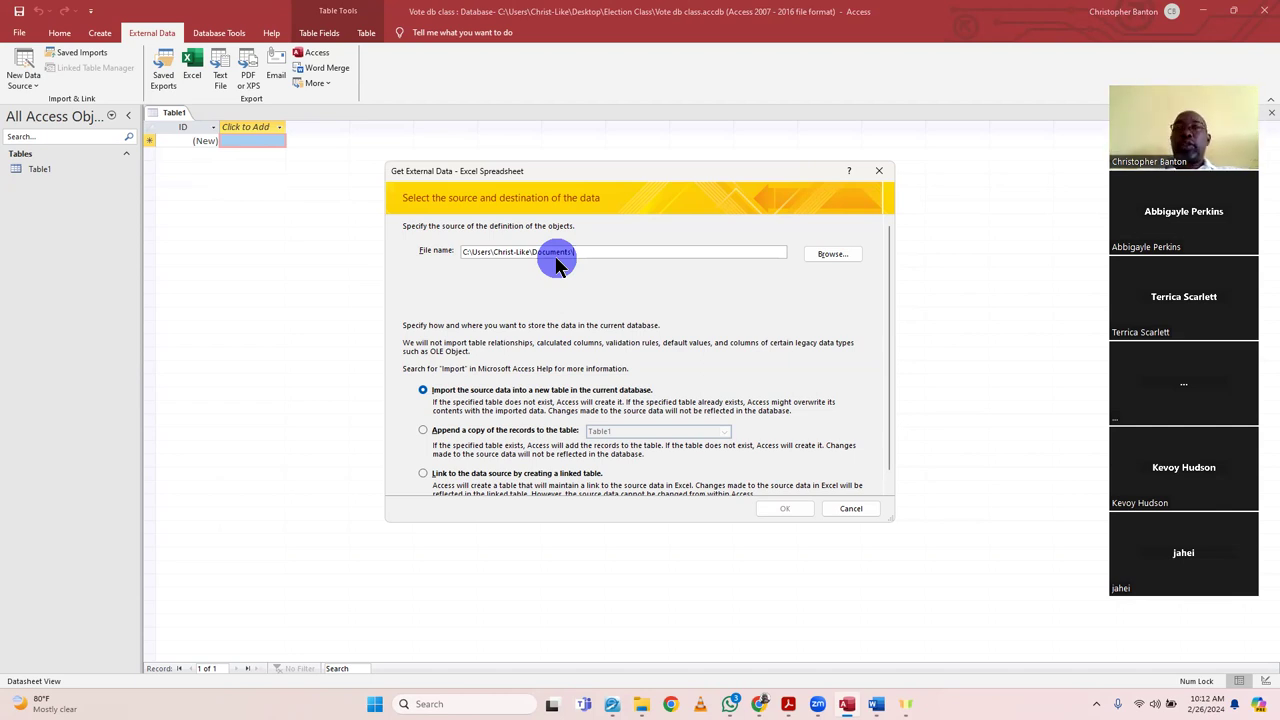
{"action": "left_click", "coordinate": [834, 256]}
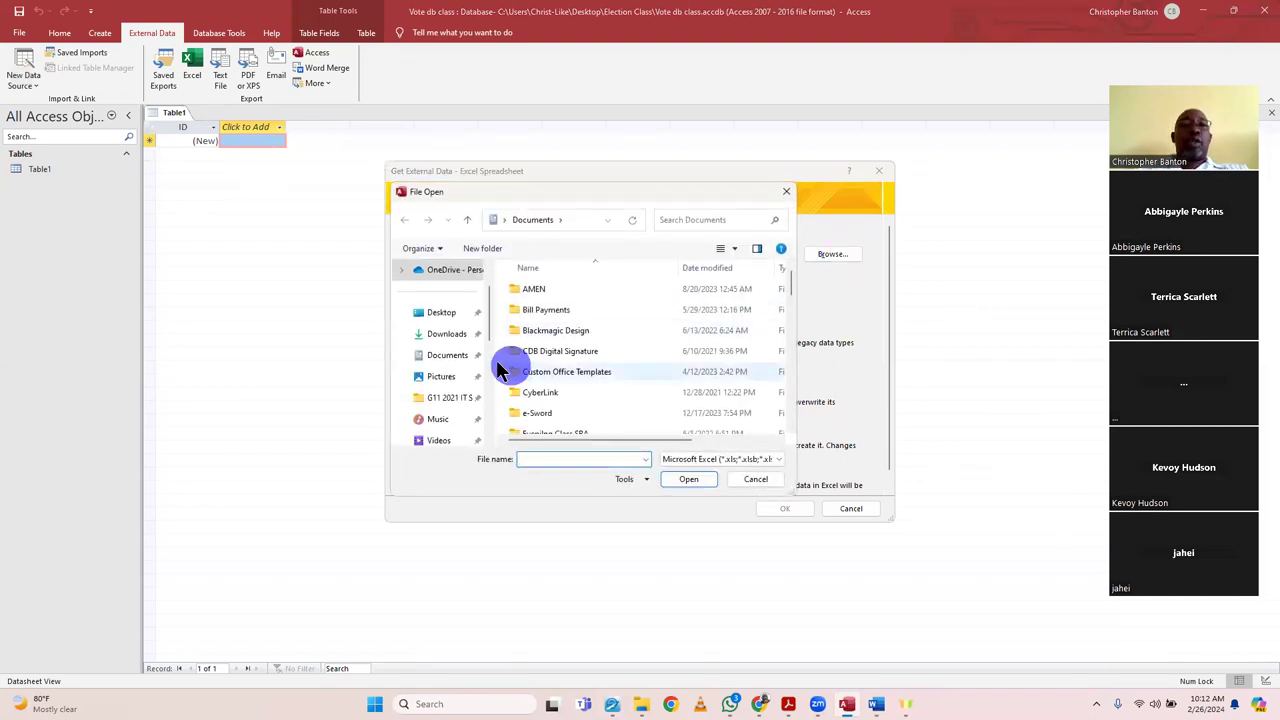
{"action": "left_click", "coordinate": [447, 312]}
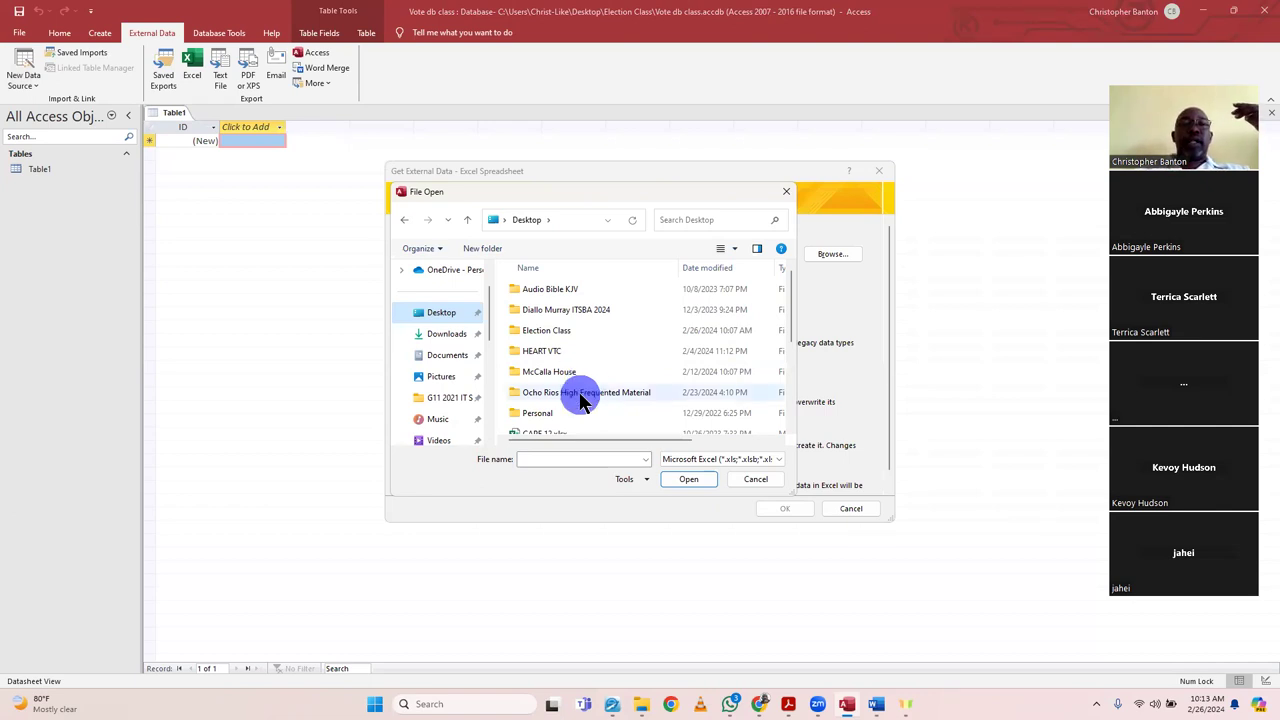
{"action": "scroll", "coordinate": [583, 400], "scroll_direction": "down", "scroll_amount": 2}
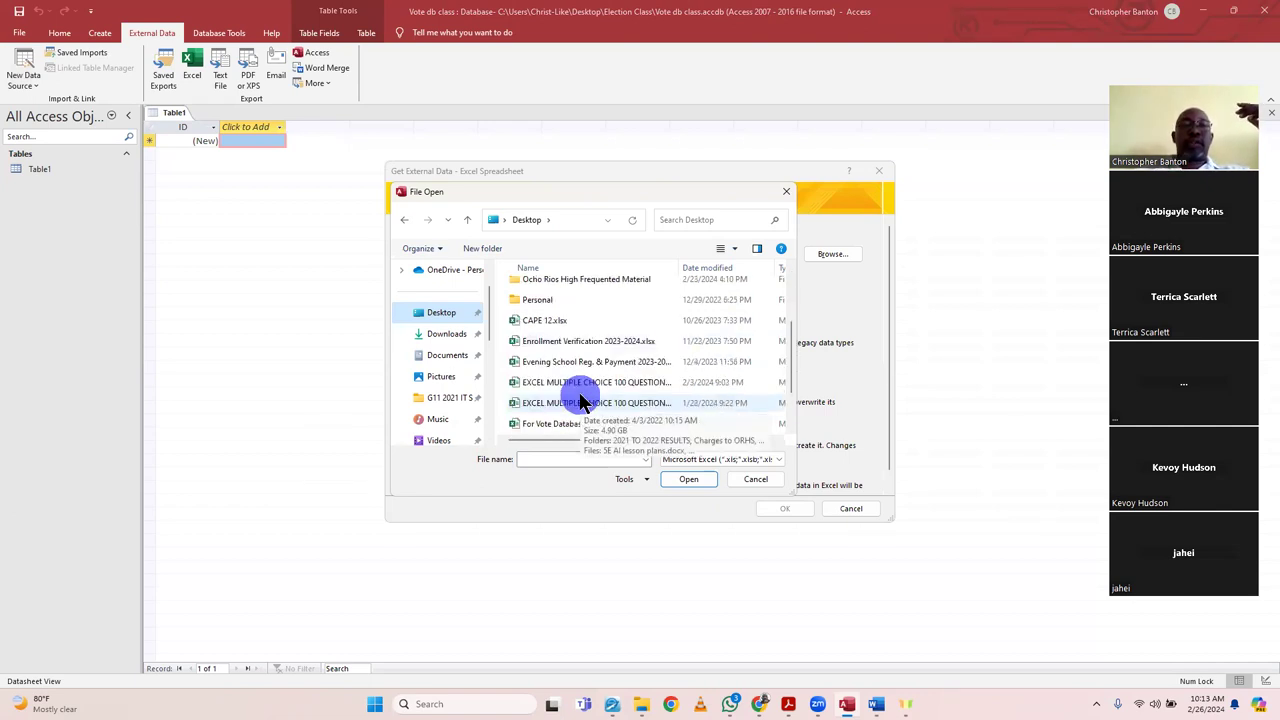
{"action": "scroll", "coordinate": [648, 415], "scroll_direction": "down", "scroll_amount": 1}
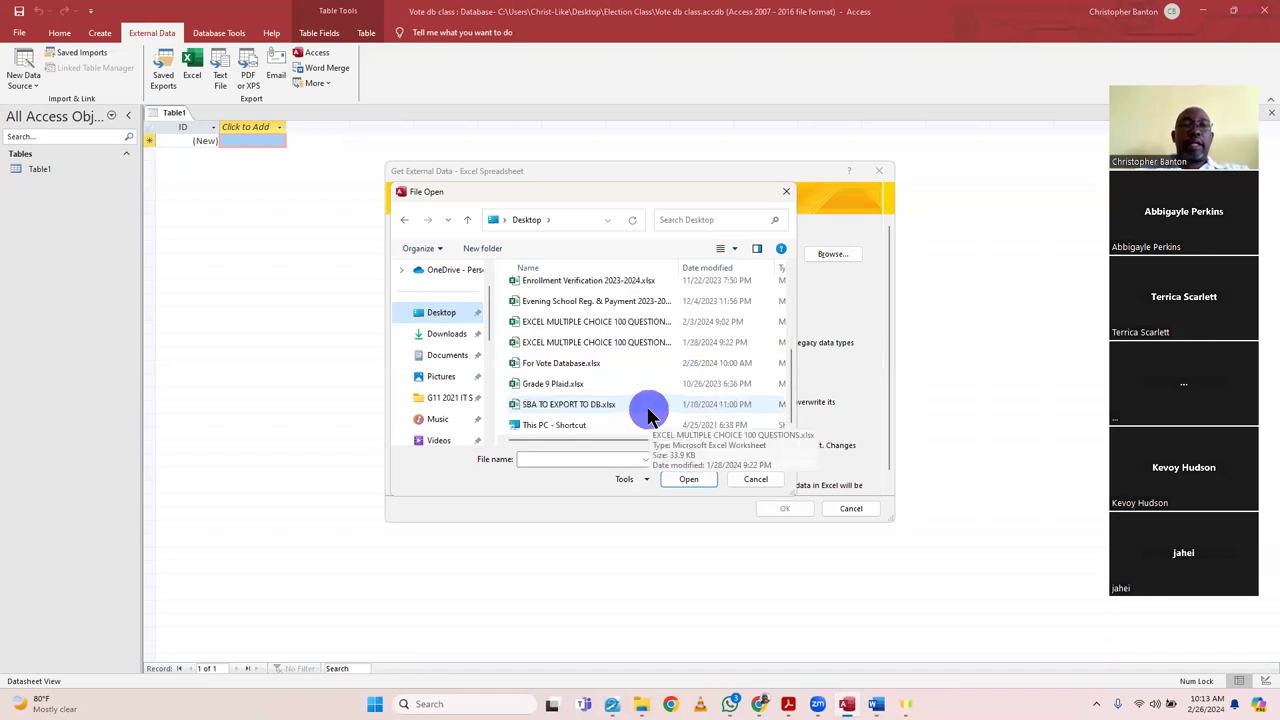
{"action": "double_click", "coordinate": [610, 365]}
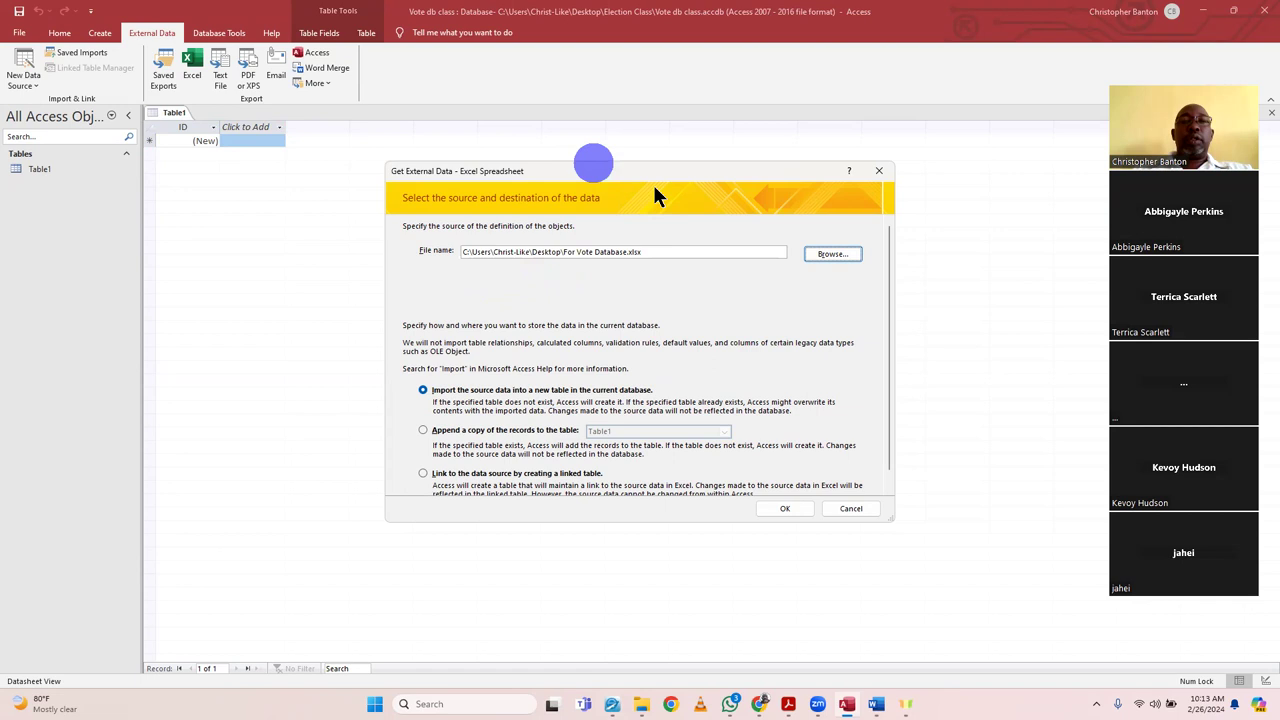
{"action": "left_click", "coordinate": [785, 508]}
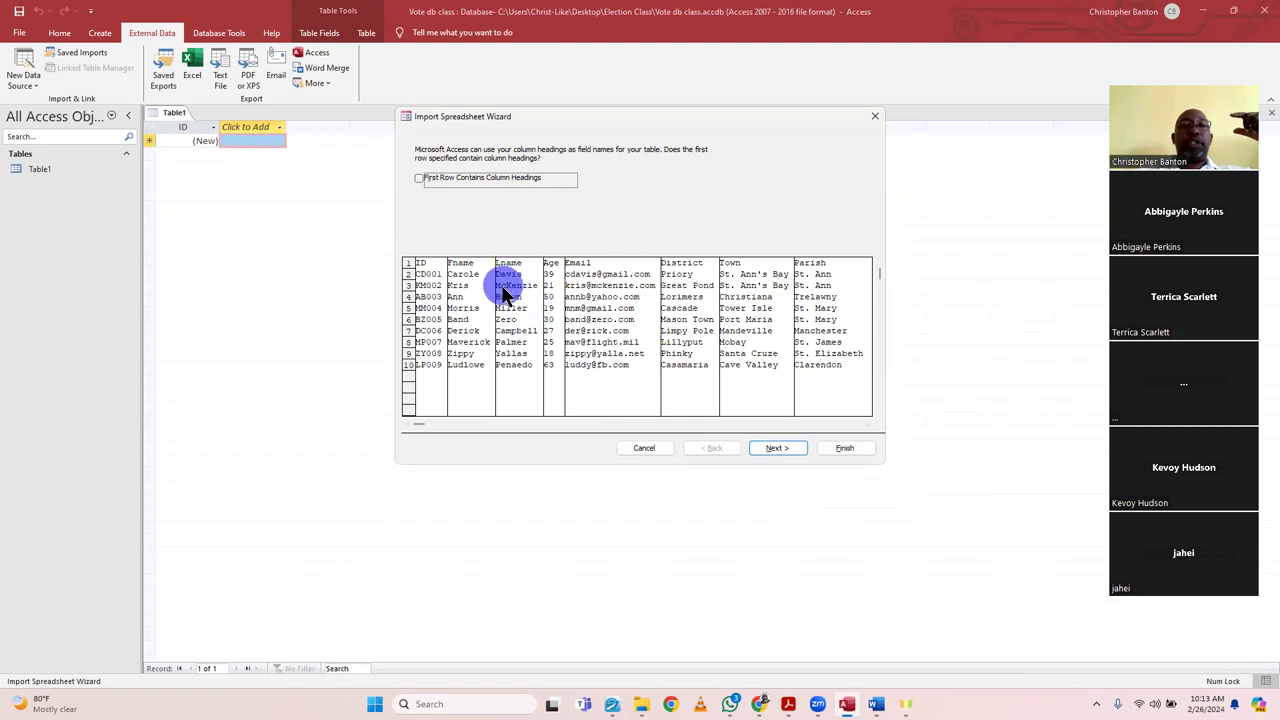
- Open For Vote Database.xlsx as read-only in Excel and select the District, Town and Parish headings in F1:H1
{"action": "left_click", "coordinate": [375, 703]}
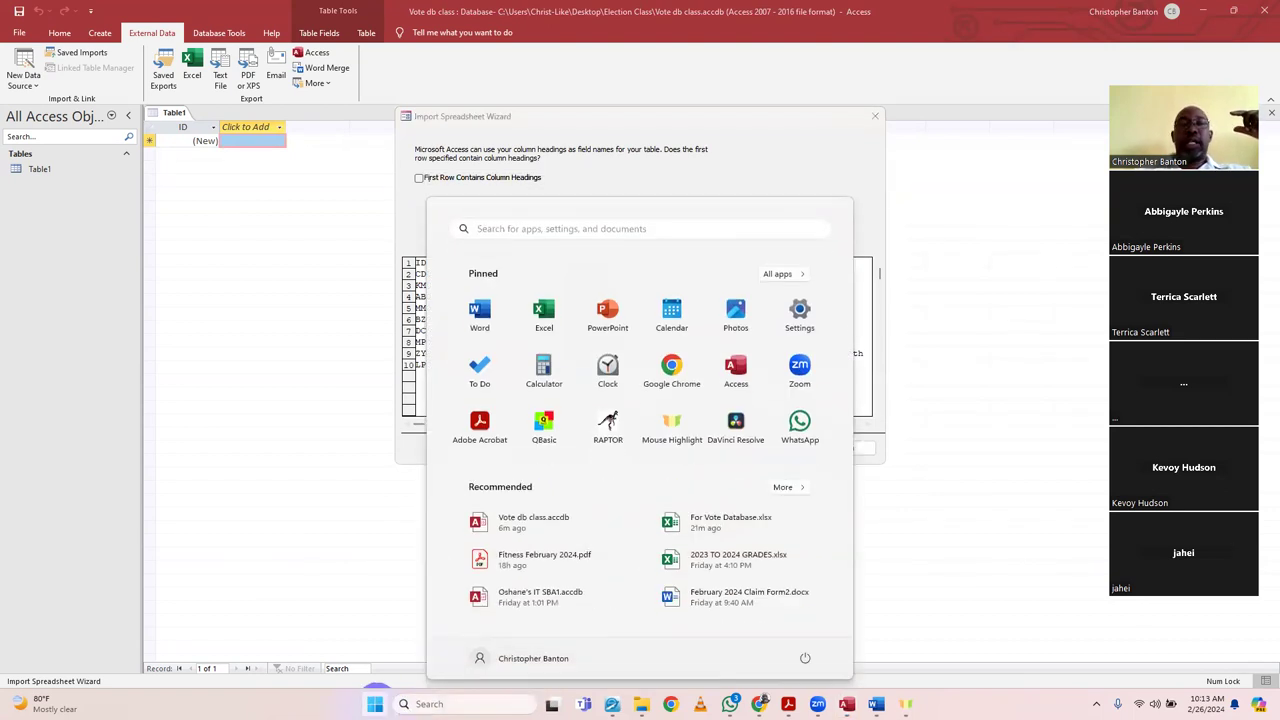
{"action": "left_click", "coordinate": [685, 522]}
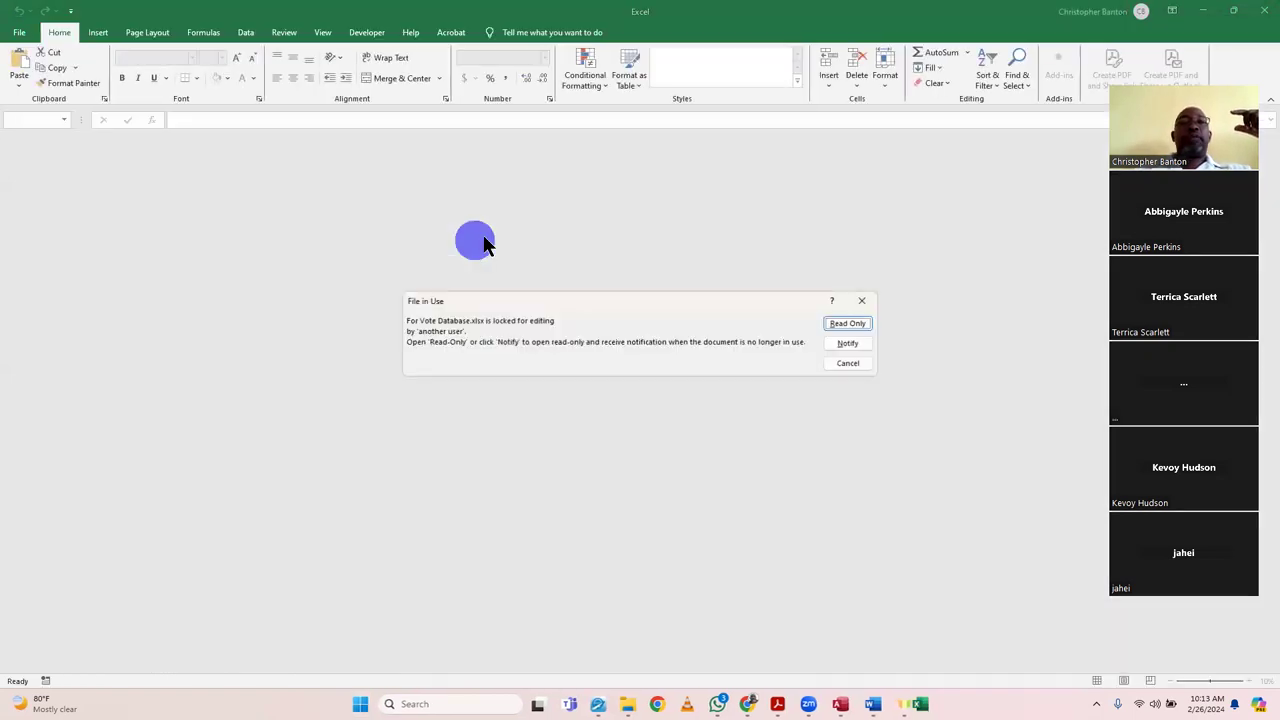
{"action": "left_click", "coordinate": [842, 324]}
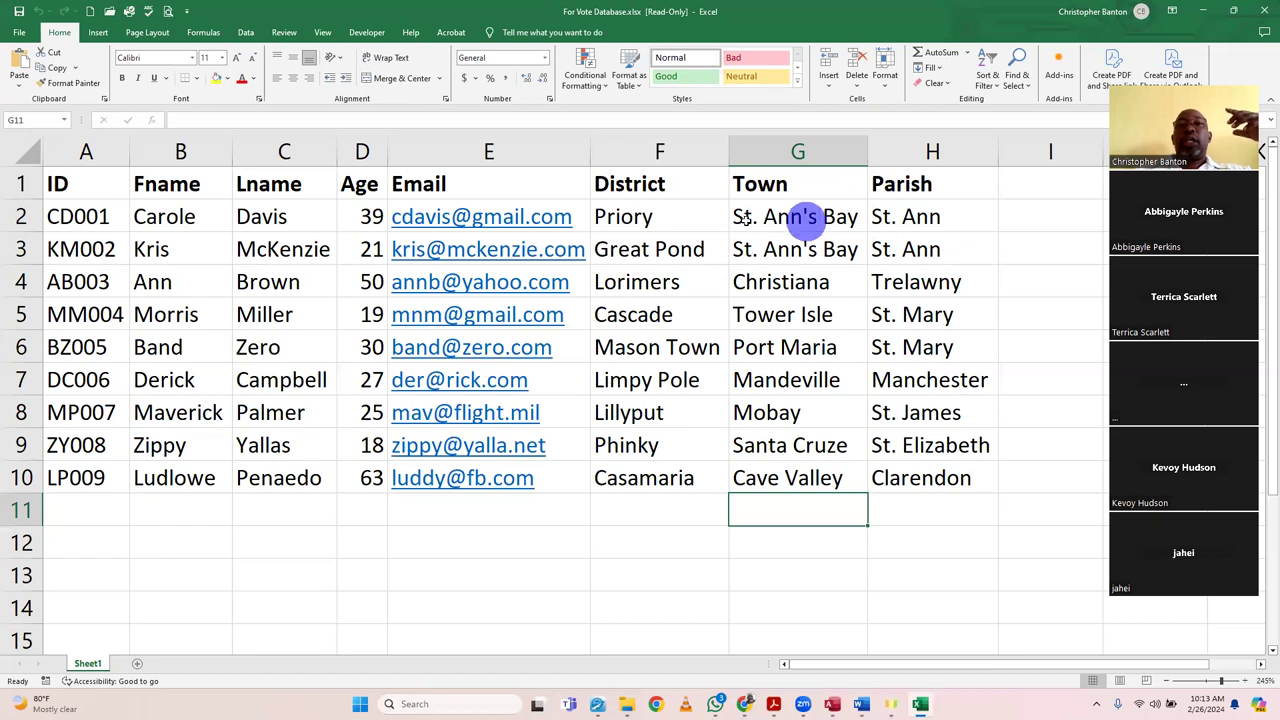
{"action": "left_click_drag", "start_coordinate": [631, 192], "coordinate": [898, 168]}
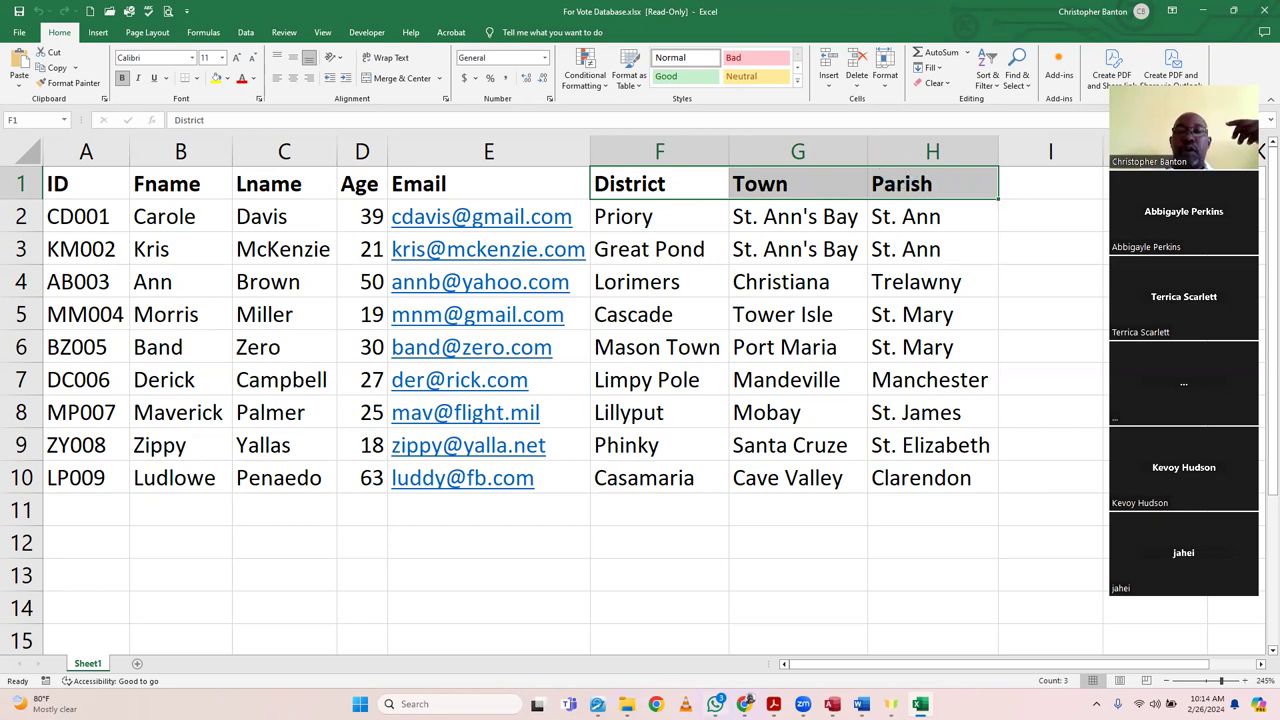
{"action": "mouse_move", "coordinate": [748, 699]}
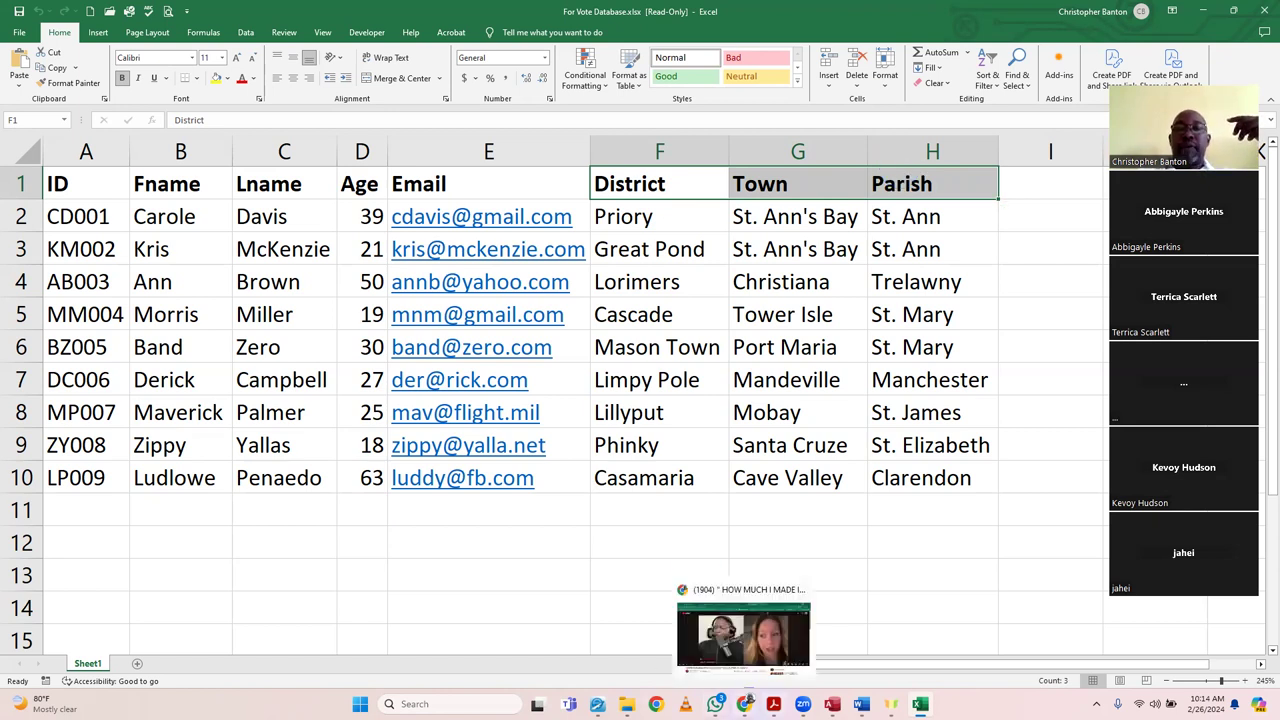
{"action": "left_click", "coordinate": [743, 645]}
{"action": "left_click", "coordinate": [898, 16]}
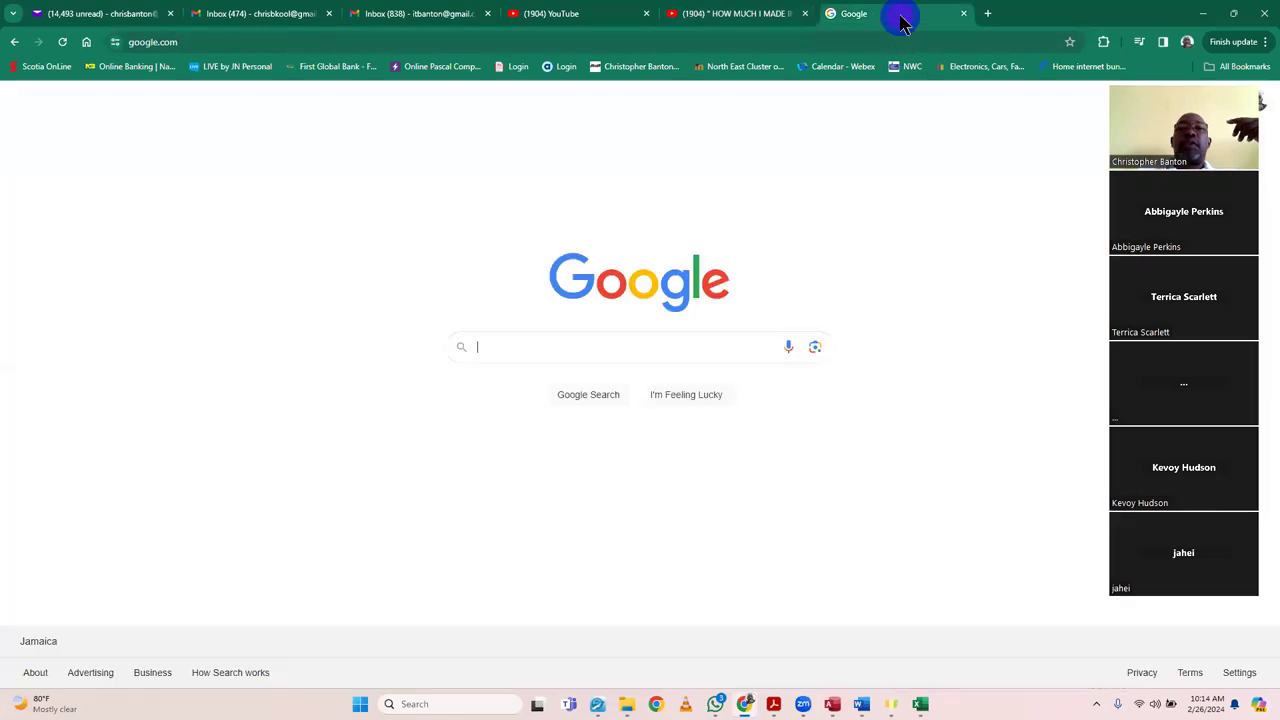
{"action": "left_click", "coordinate": [392, 306]}
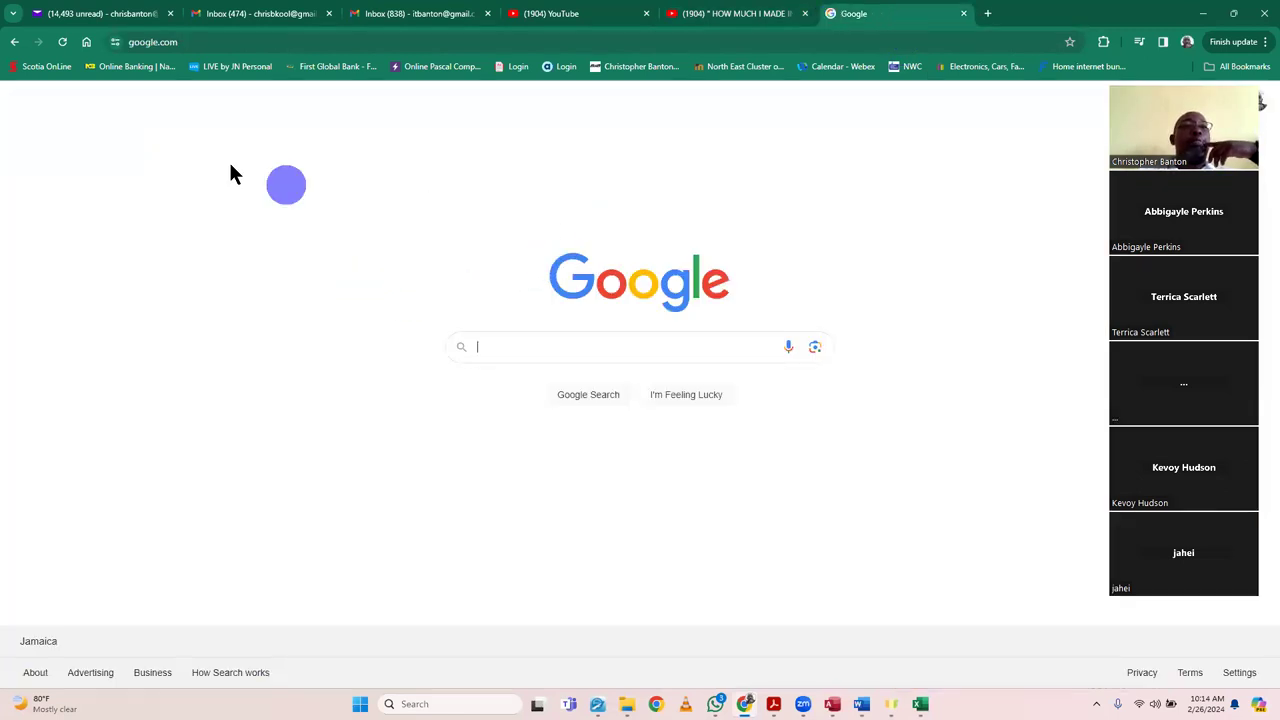
{"action": "left_click", "coordinate": [239, 44]}
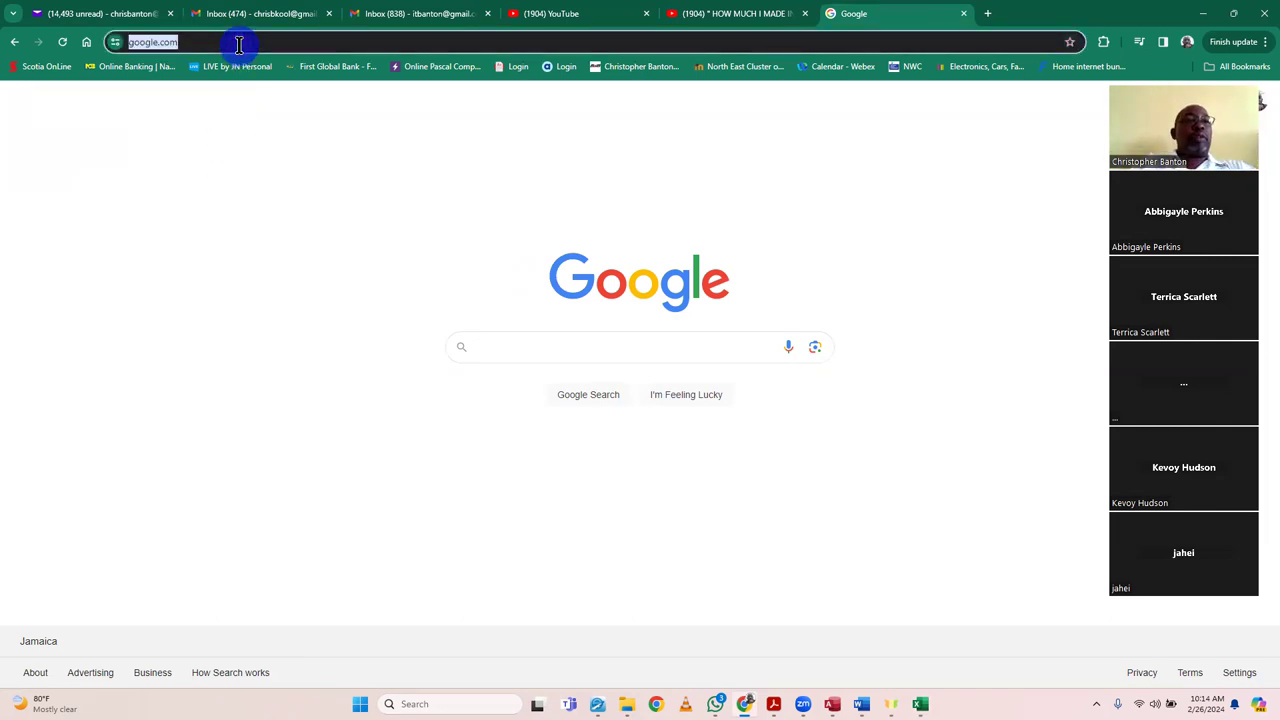
{"action": "type", "text": "www."}
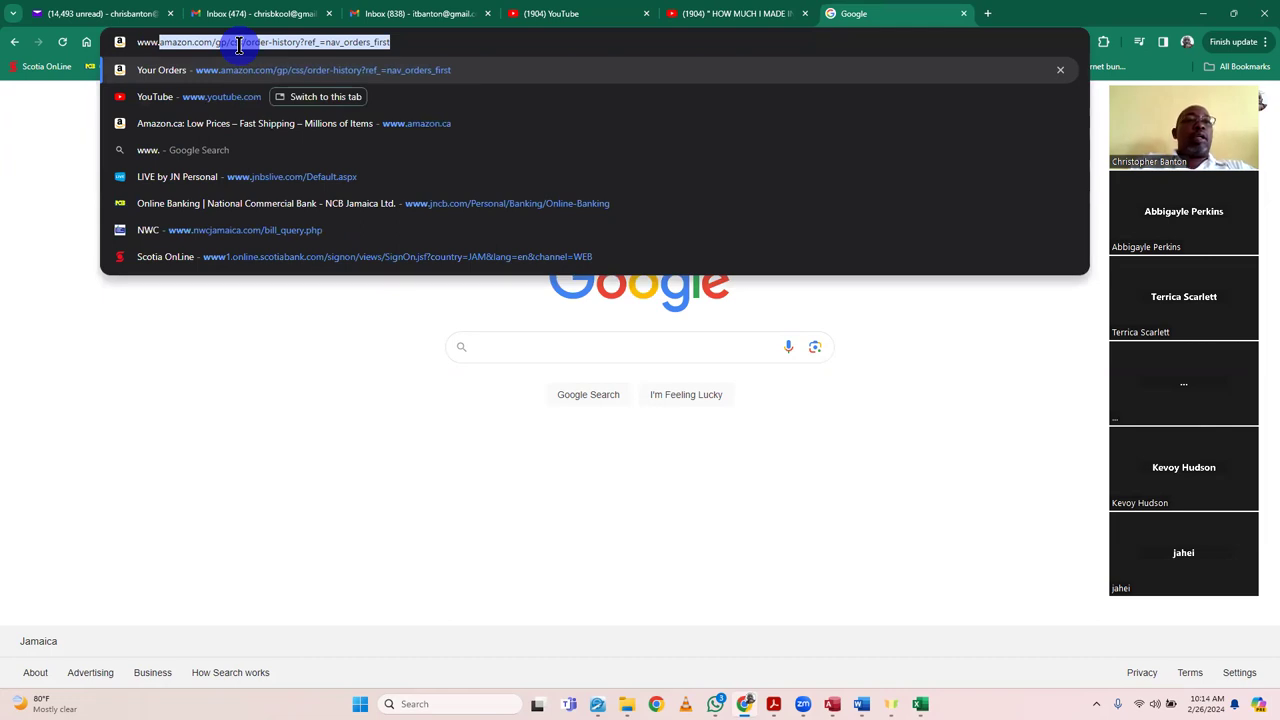
{"action": "type", "text": "yahoom"}
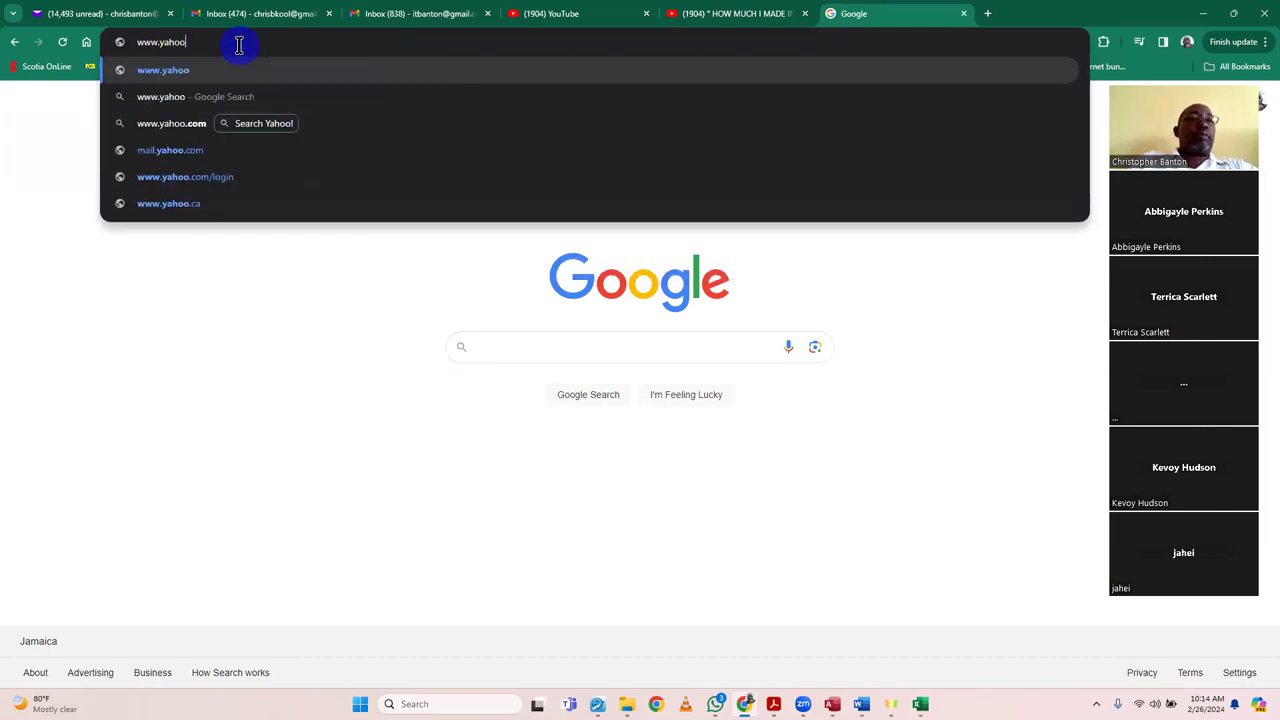
{"action": "key", "text": "BackSpace"}
{"action": "type", "text": ".com"}
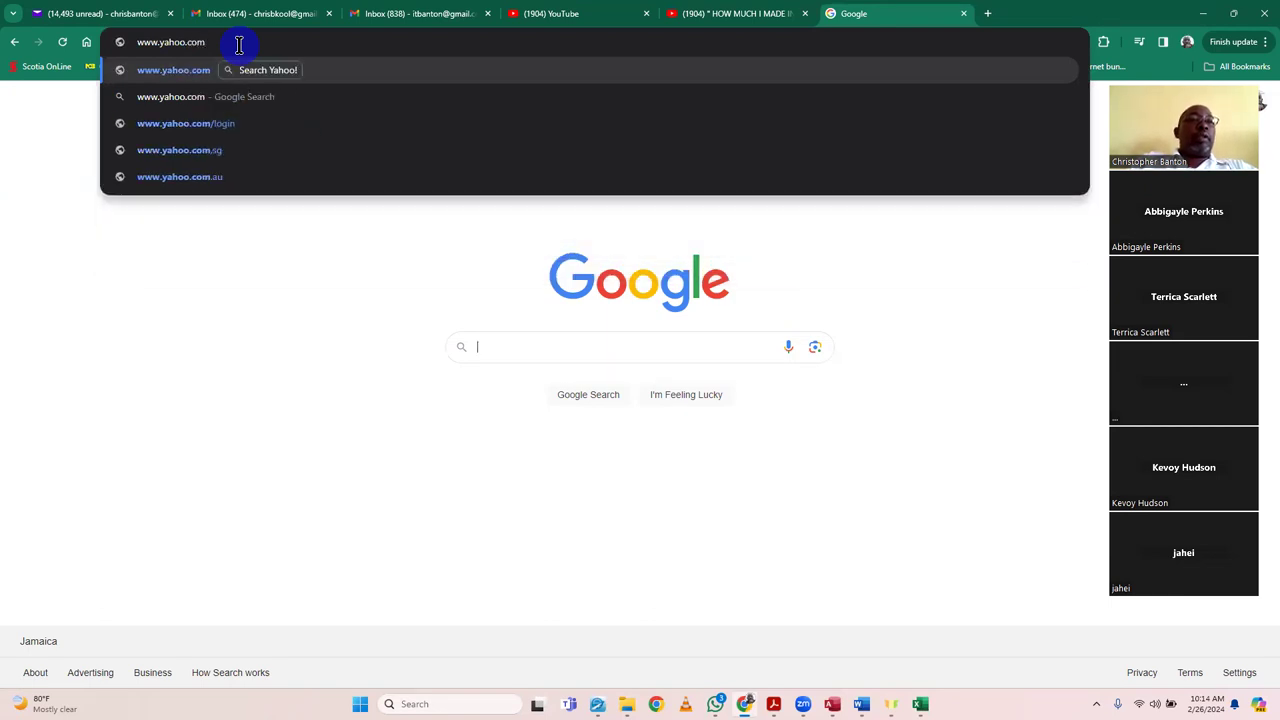
{"action": "key", "text": "Return"}
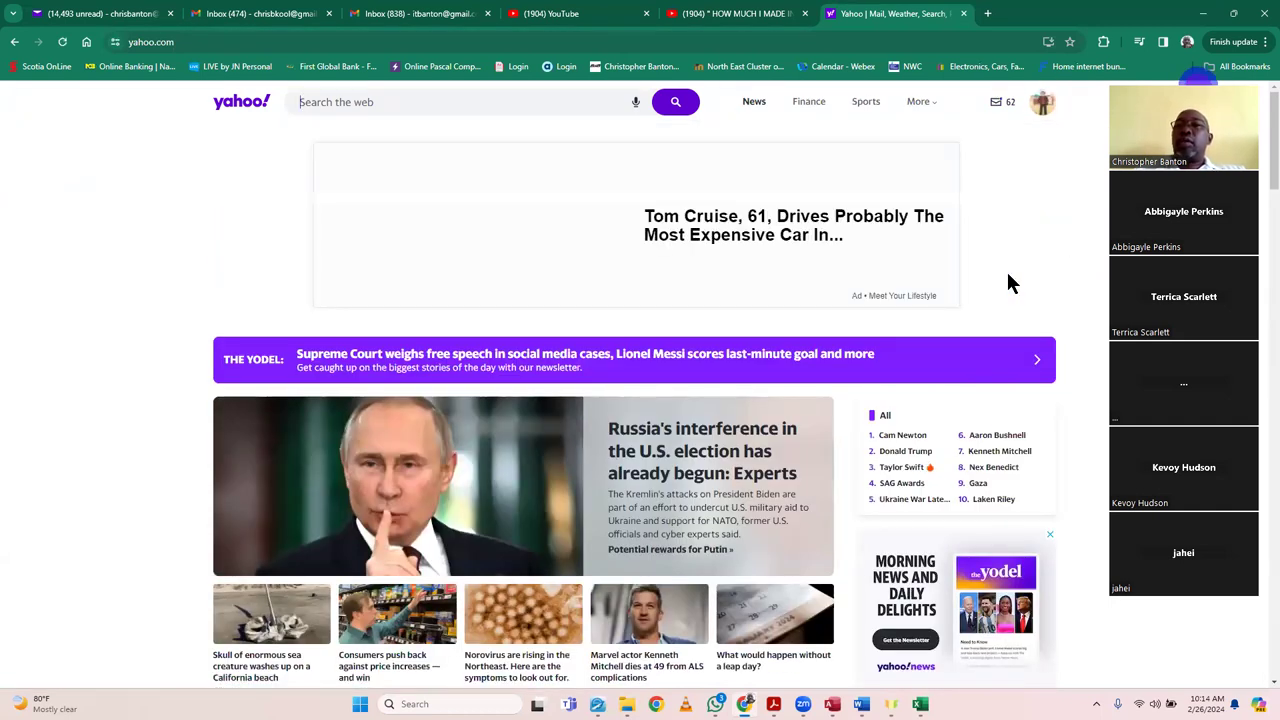
- Open the Yahoo Mail inbox and look through the features and price comparison on the Yahoo Mail Plus page
{"action": "left_click", "coordinate": [1008, 104]}
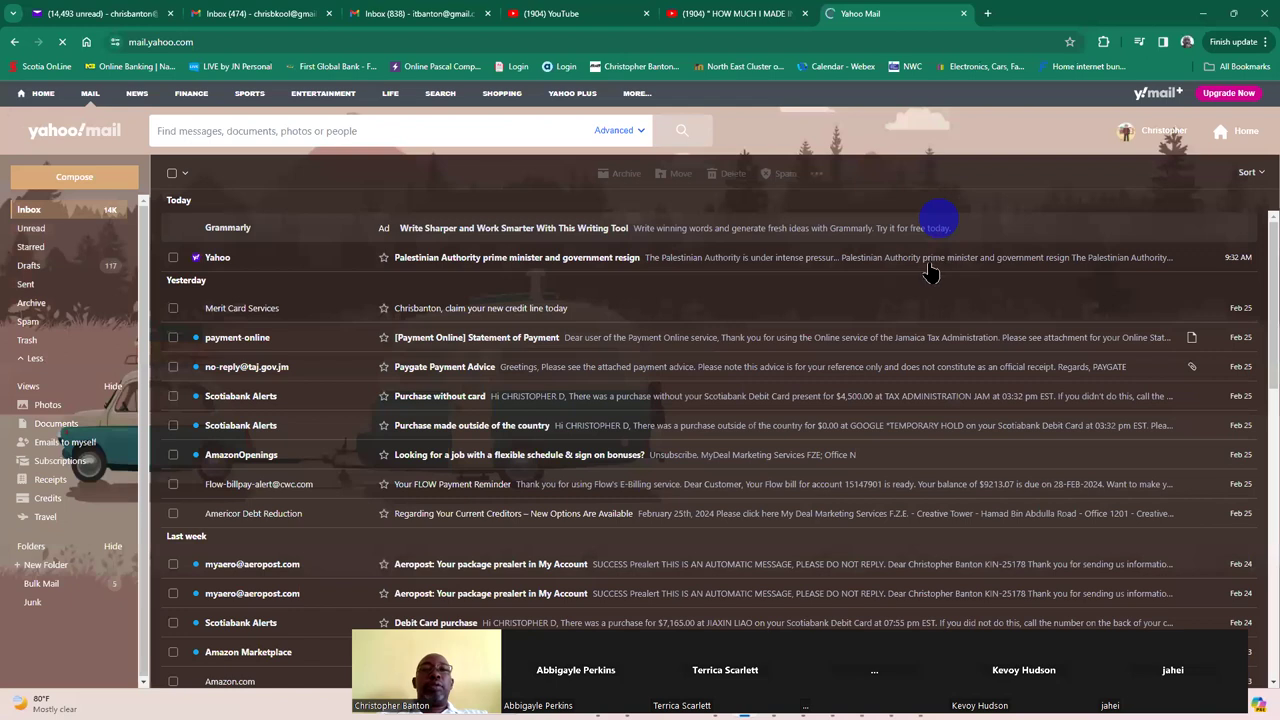
{"action": "left_click", "coordinate": [1170, 134]}
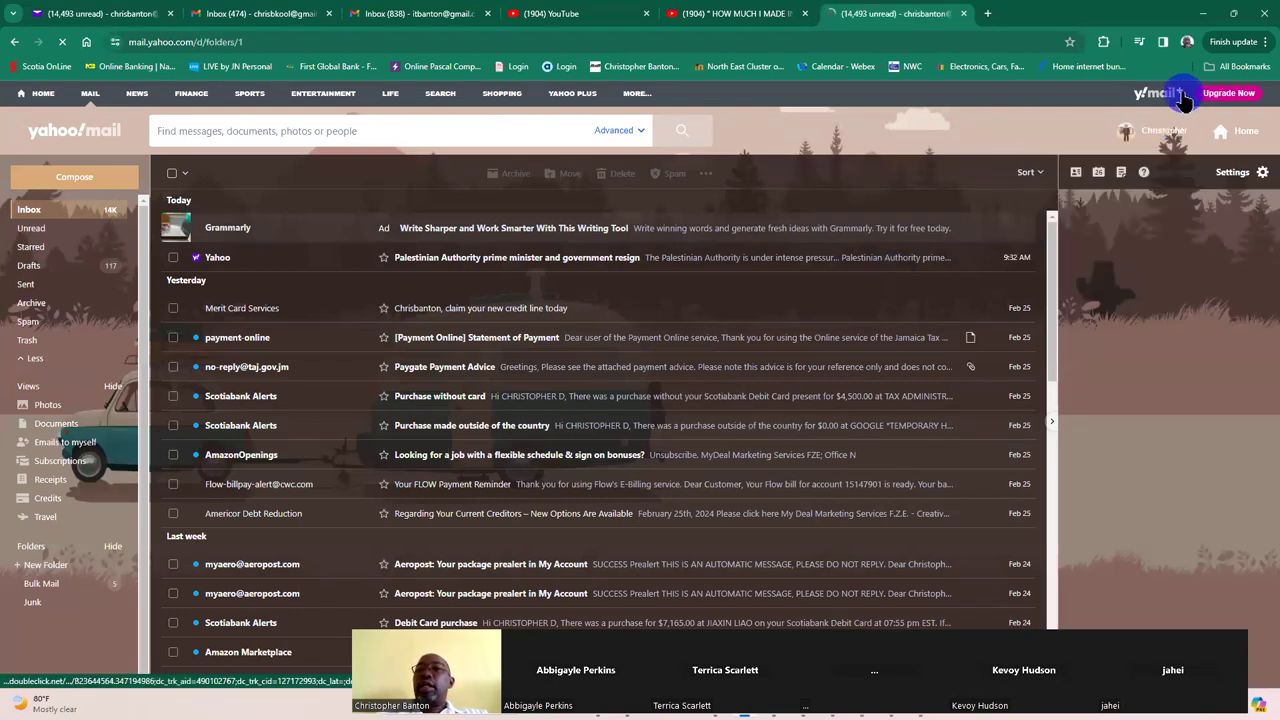
{"action": "left_click", "coordinate": [1181, 95]}
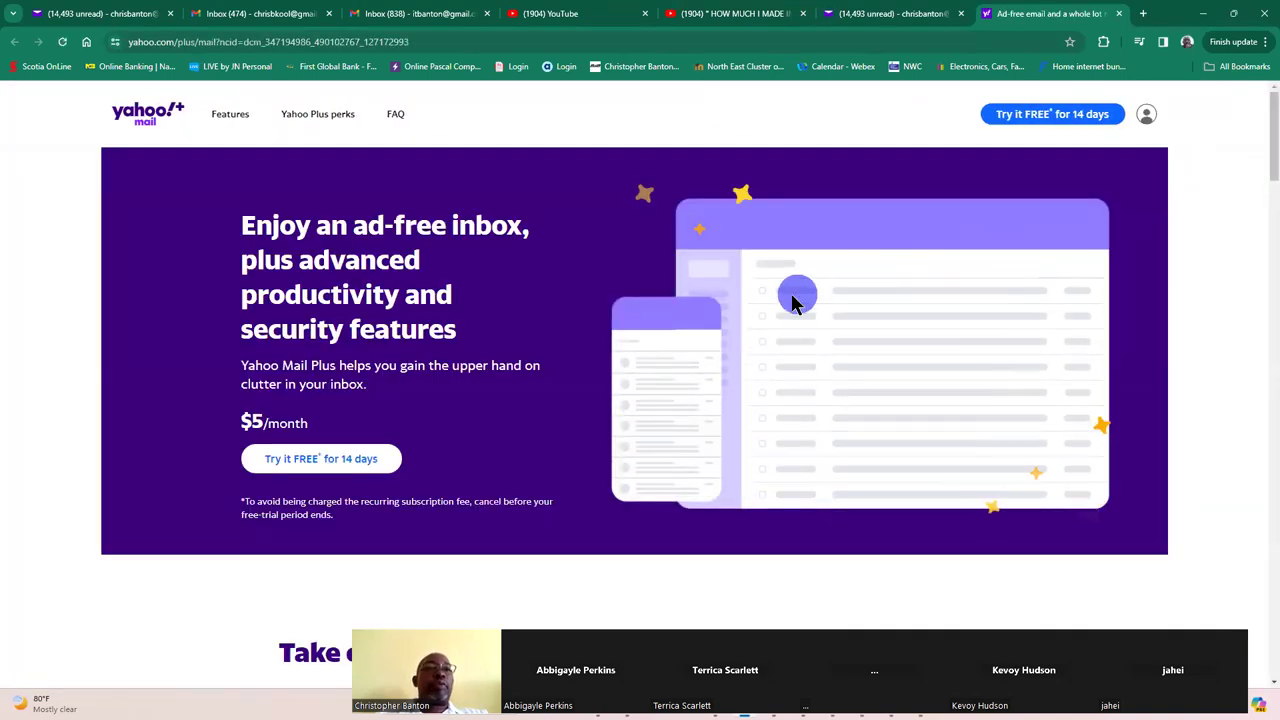
{"action": "scroll", "coordinate": [590, 405], "scroll_direction": "down", "scroll_amount": 2}
{"action": "scroll", "coordinate": [590, 405], "scroll_direction": "down", "scroll_amount": 10}
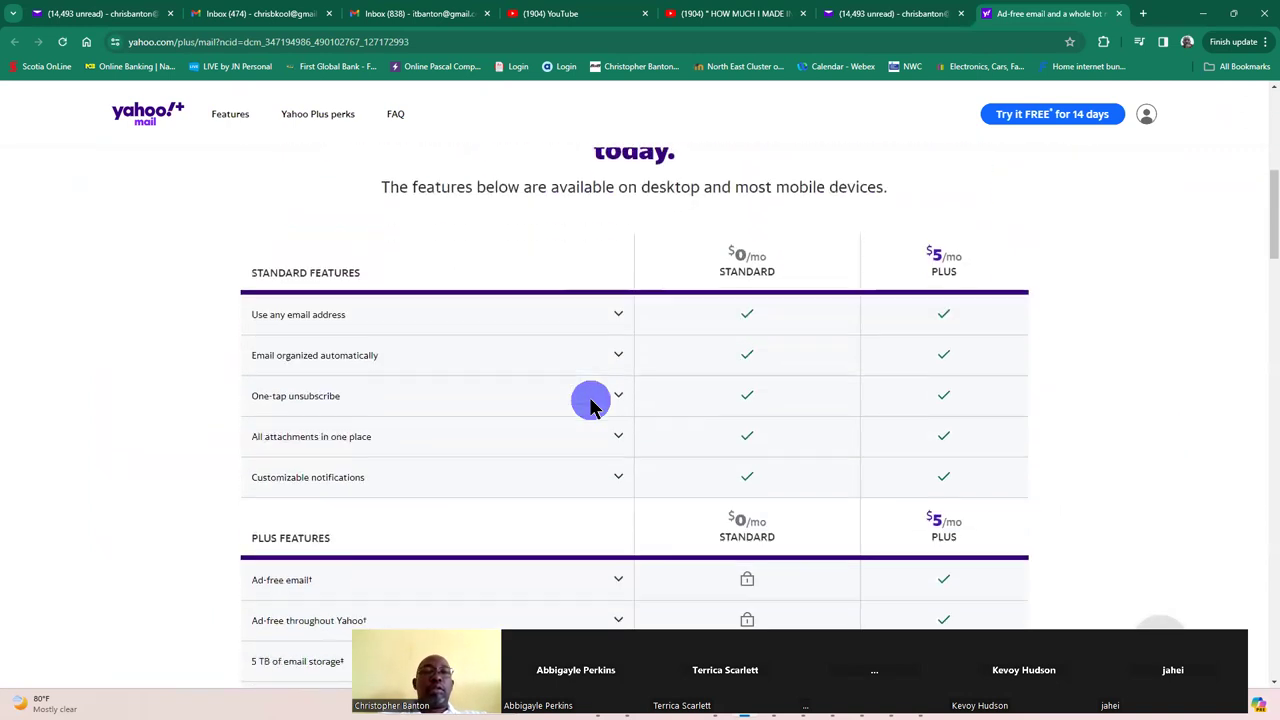
{"action": "scroll", "coordinate": [590, 405], "scroll_direction": "down", "scroll_amount": 3}
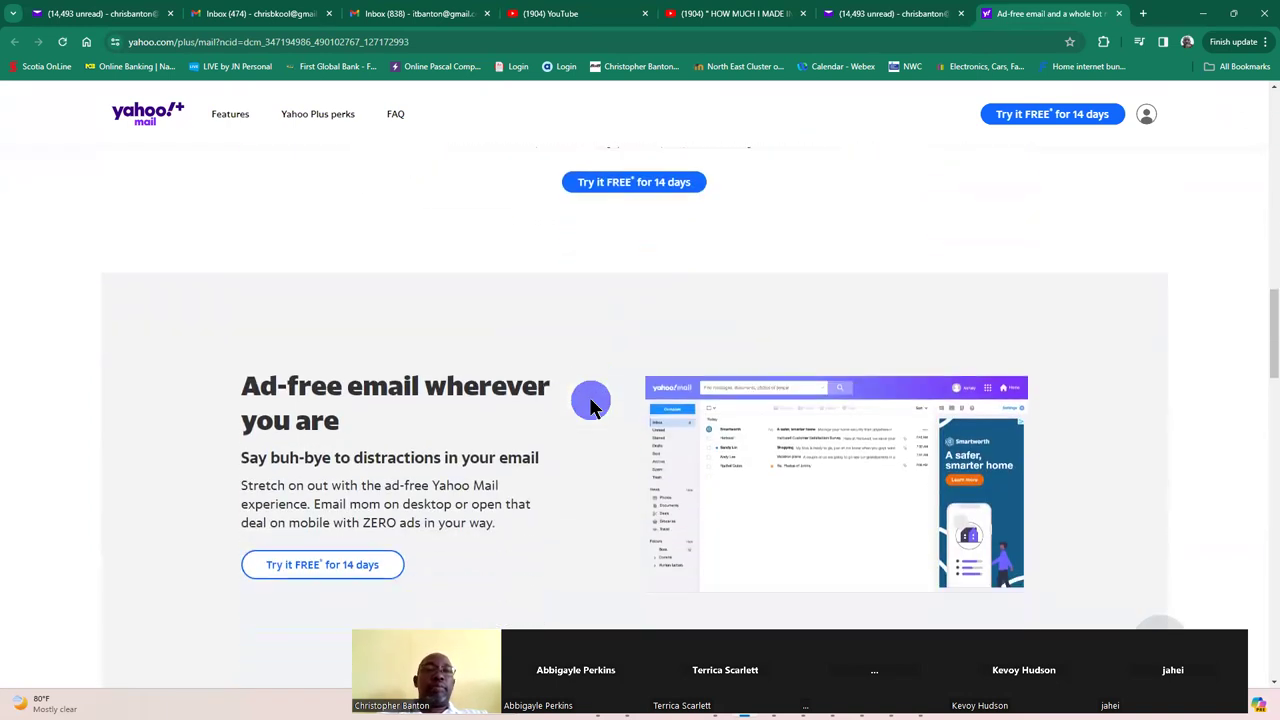
{"action": "scroll", "coordinate": [590, 405], "scroll_direction": "up", "scroll_amount": 2}
{"action": "scroll", "coordinate": [590, 405], "scroll_direction": "up", "scroll_amount": 15}
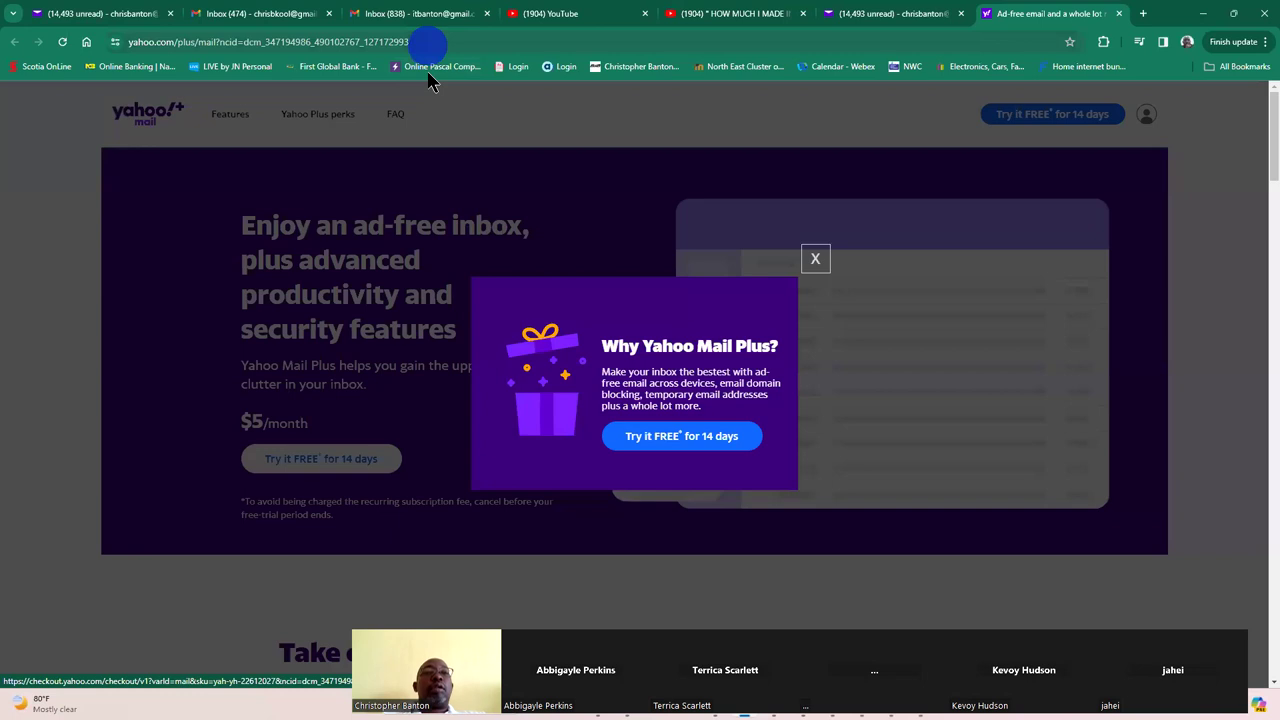
{"action": "left_click", "coordinate": [427, 44]}
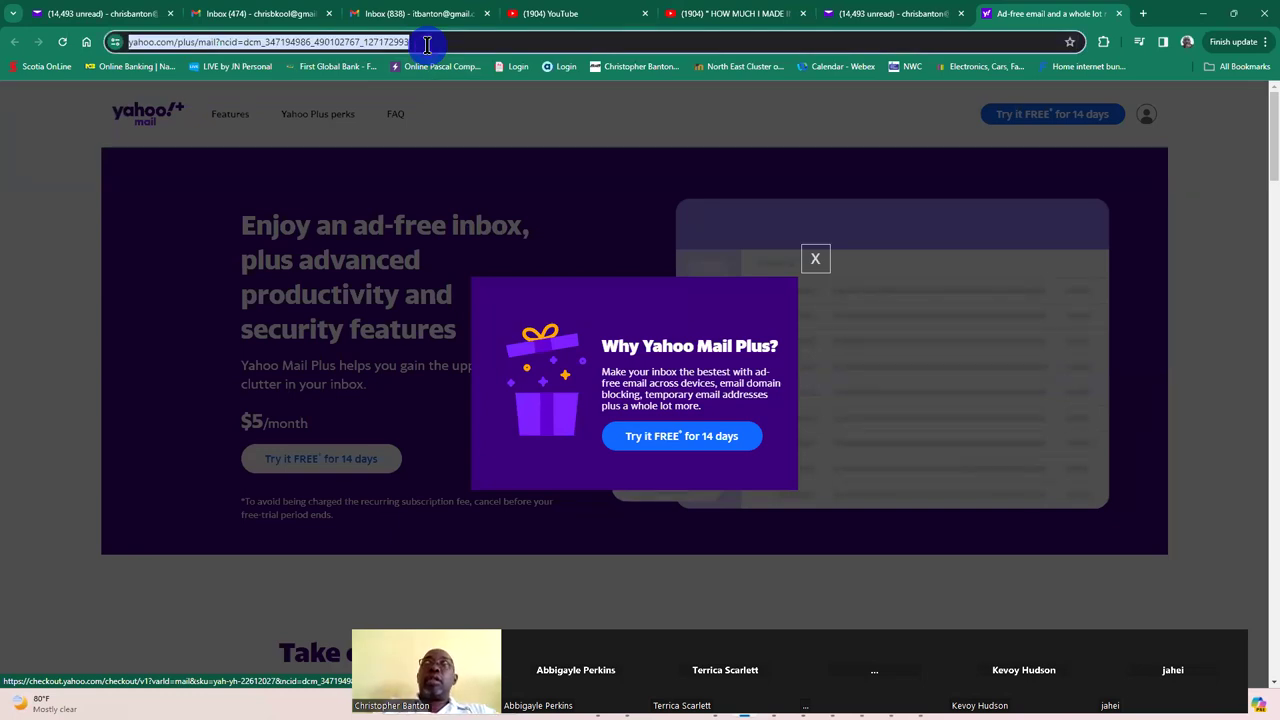
{"action": "type", "text": "w"}
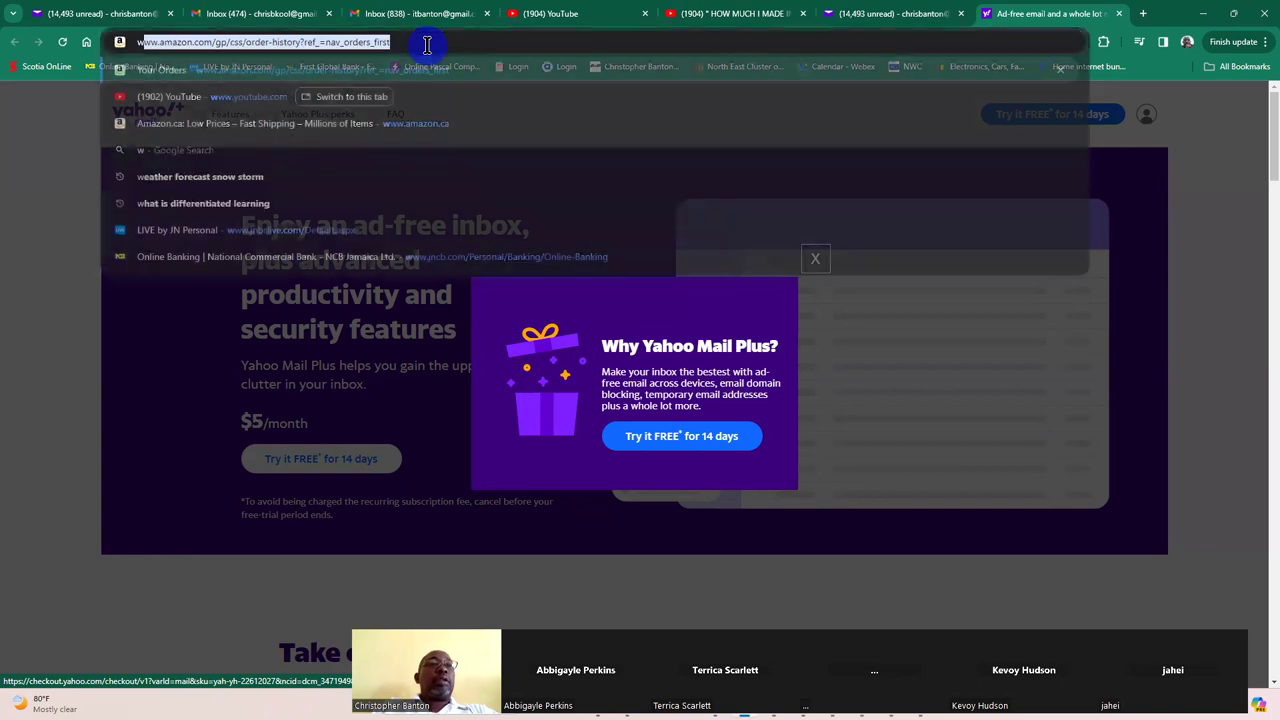
{"action": "type", "text": "ww.pya"}
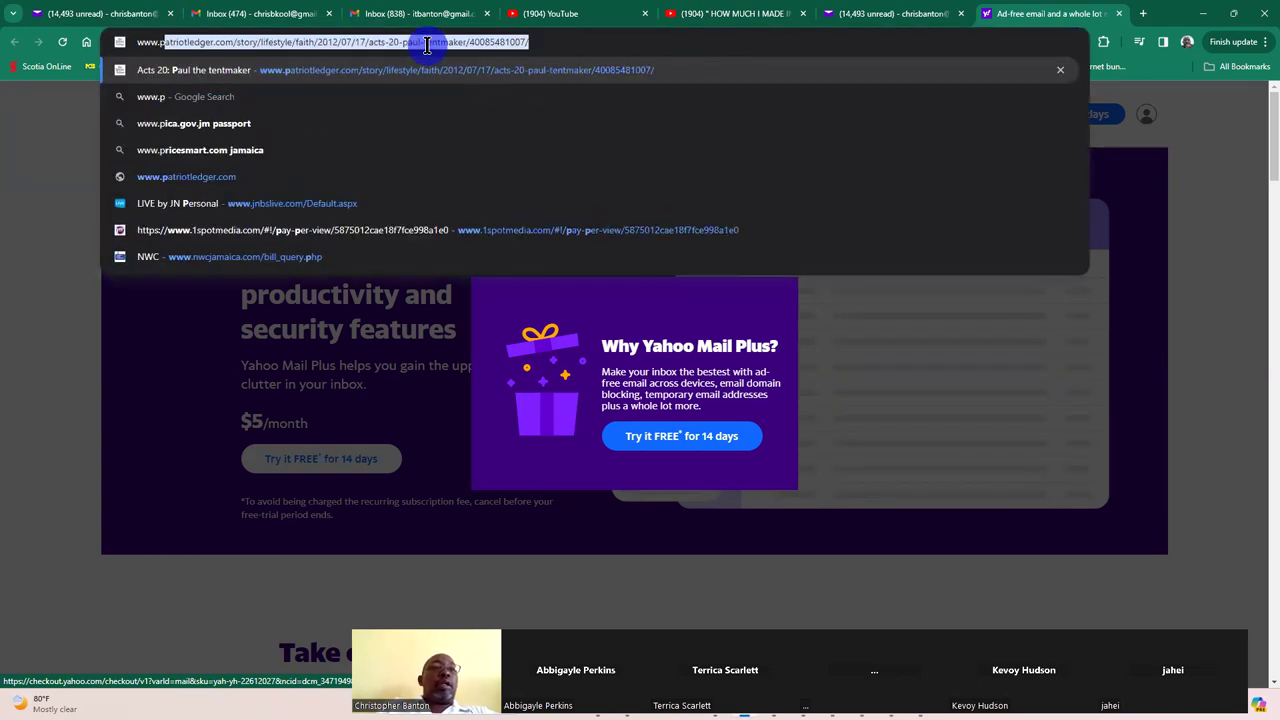
{"action": "key", "text": "BackSpace"}
{"action": "key", "text": "BackSpace"}
{"action": "type", "text": "aypal"}
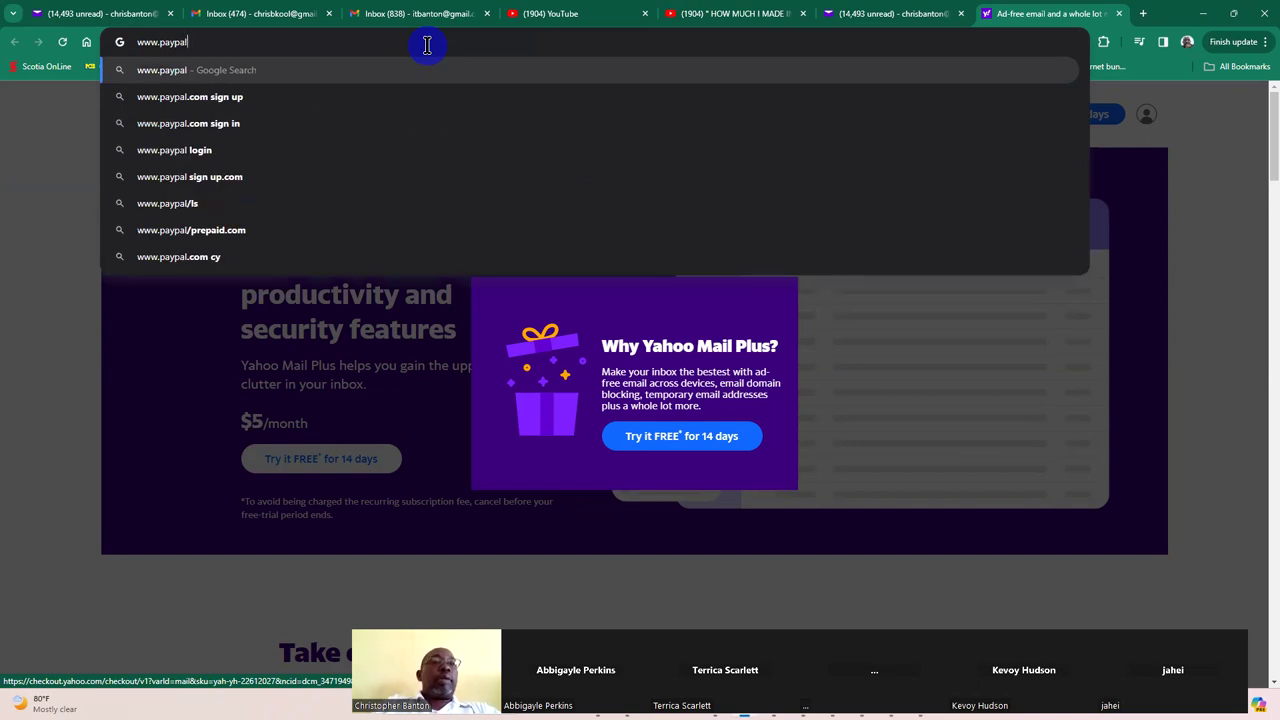
{"action": "type", "text": ".com"}
{"action": "key", "text": "BackSpace"}
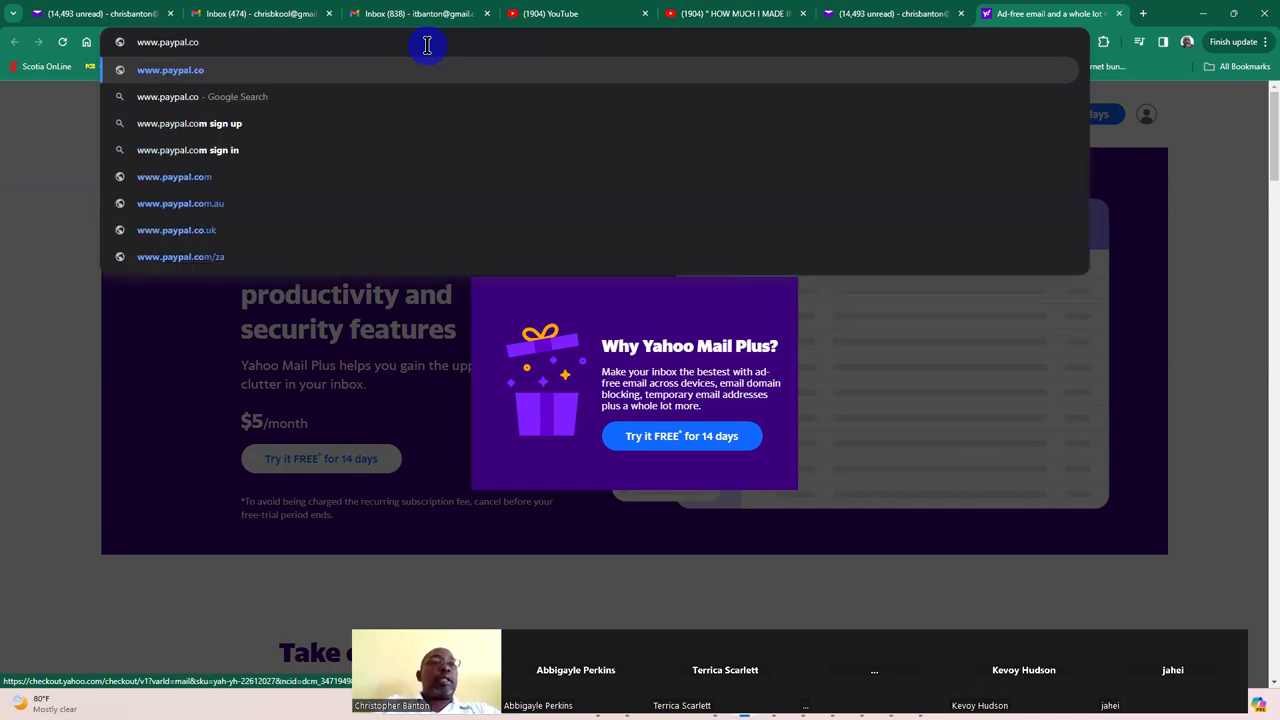
{"action": "left_click", "coordinate": [266, 125]}
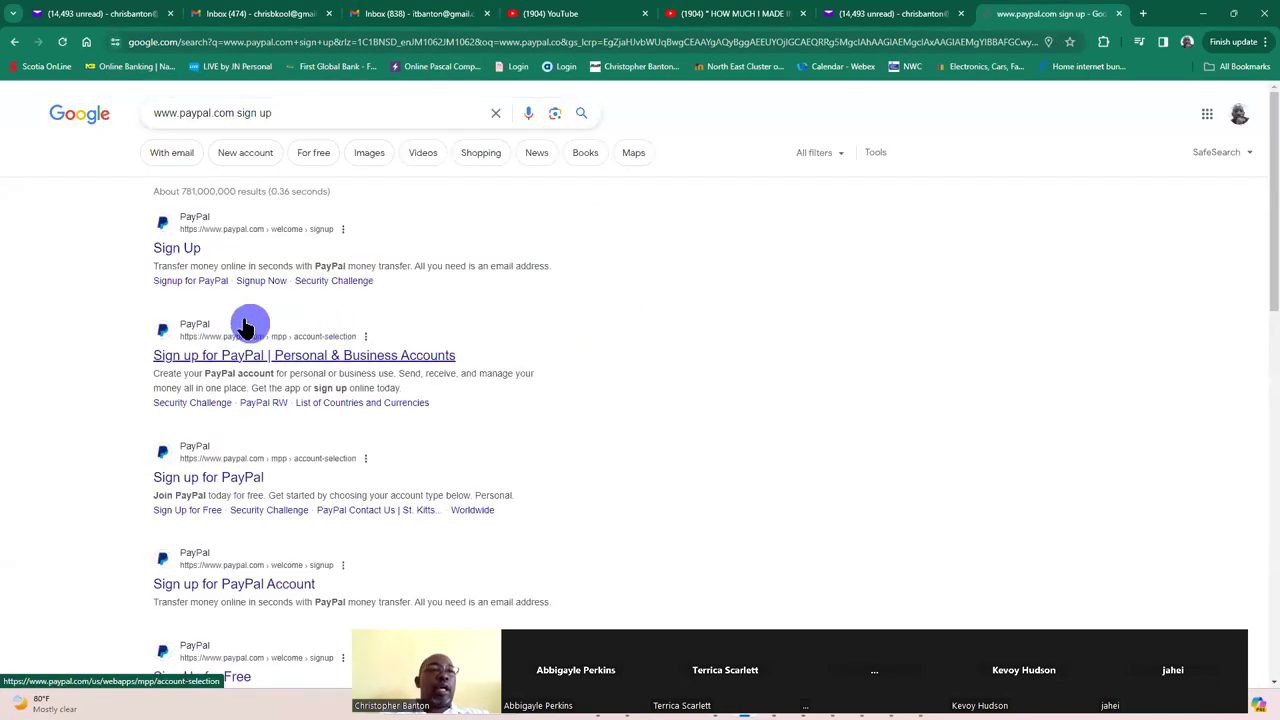
{"action": "left_click", "coordinate": [262, 287]}
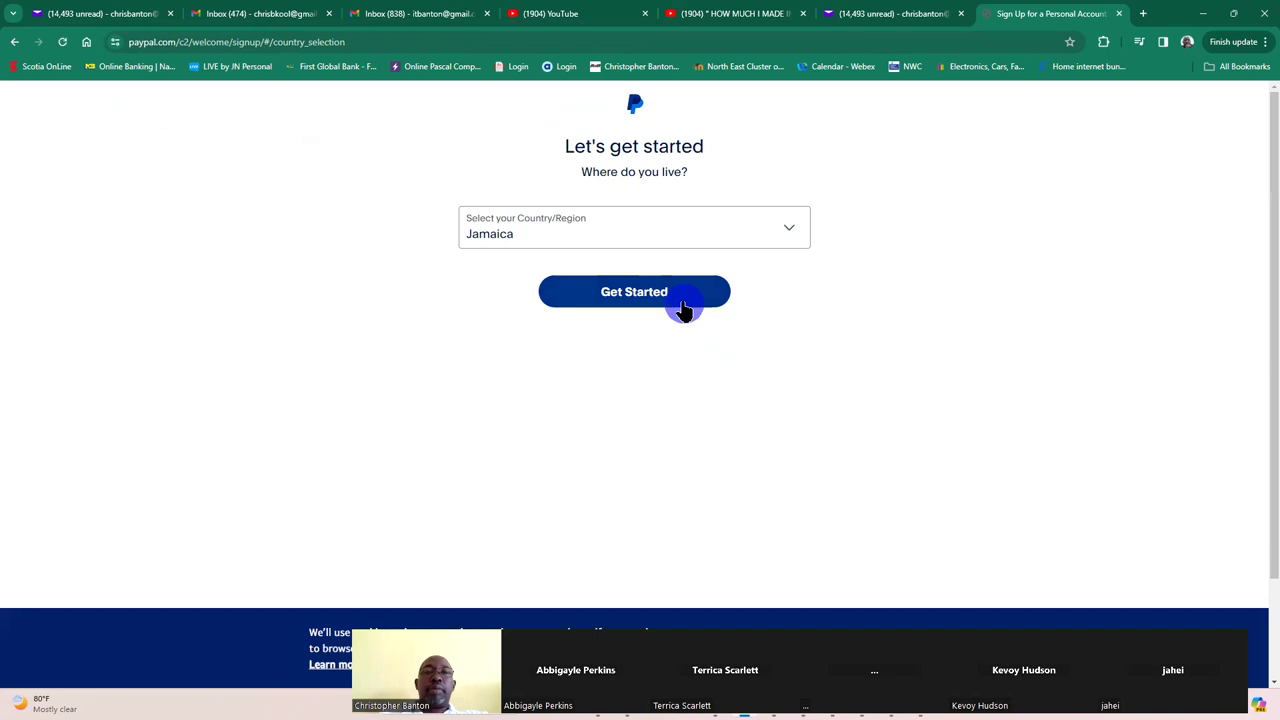
{"action": "left_click", "coordinate": [672, 296]}
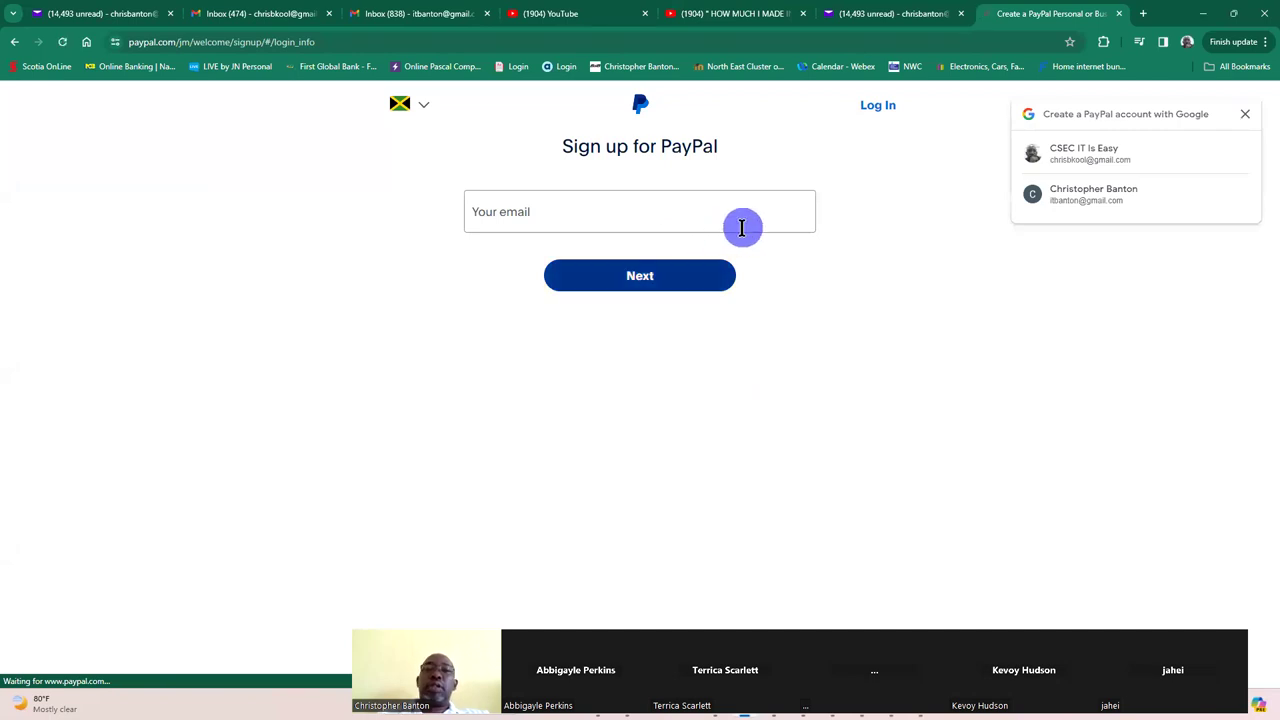
- Try to sign up for PayPal with a saved email address, then dismiss the dialog and close the PayPal page
{"action": "left_click", "coordinate": [1070, 205]}
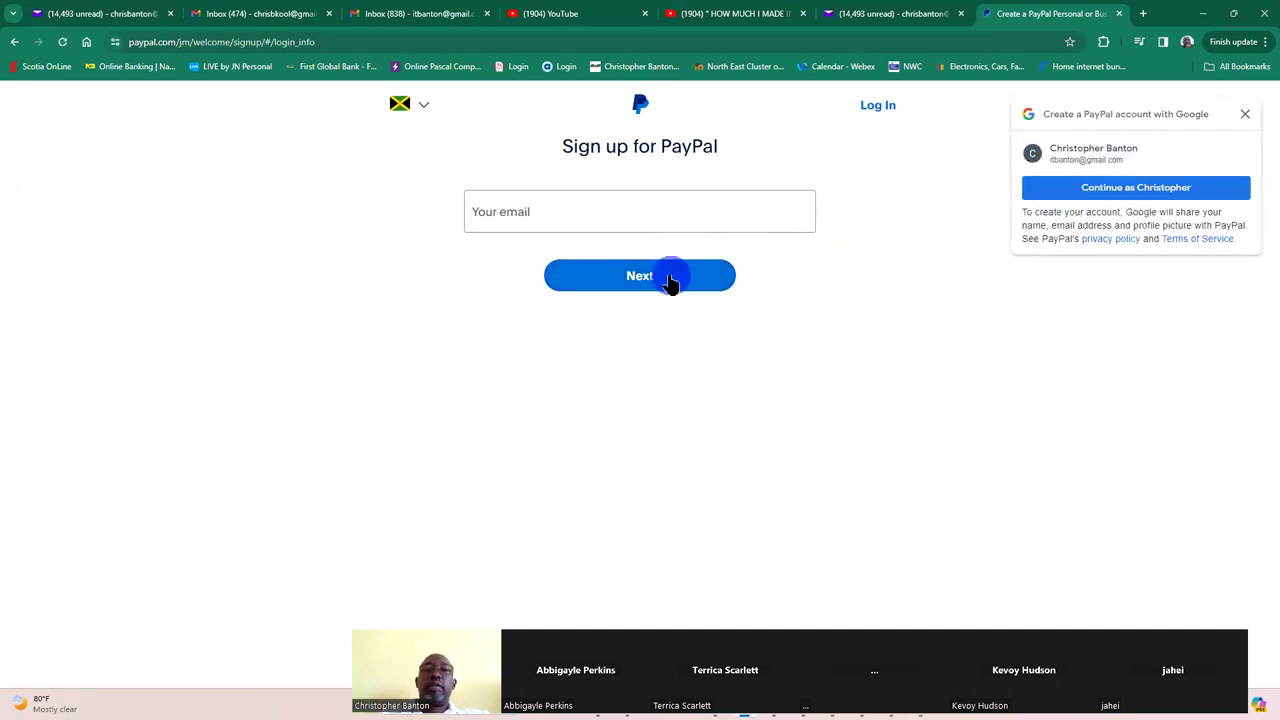
{"action": "left_click", "coordinate": [614, 206]}
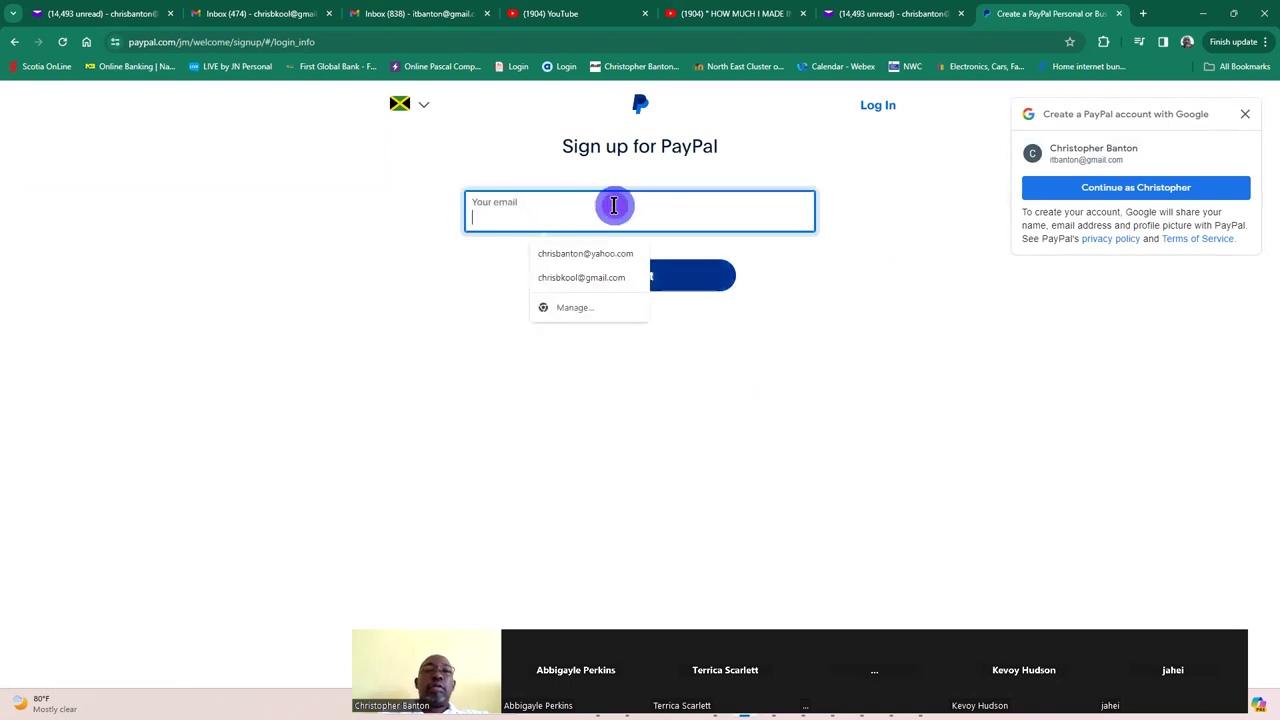
{"action": "left_click", "coordinate": [620, 277]}
{"action": "left_click", "coordinate": [666, 283]}
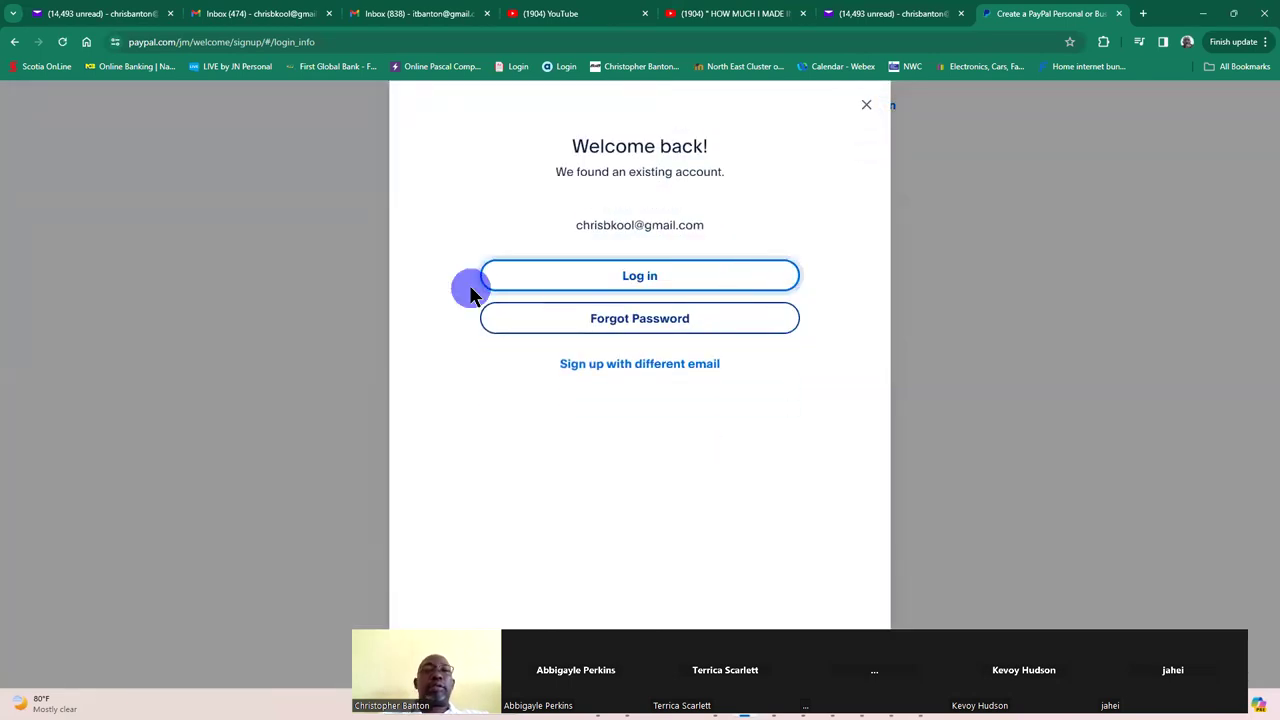
{"action": "left_click", "coordinate": [866, 105]}
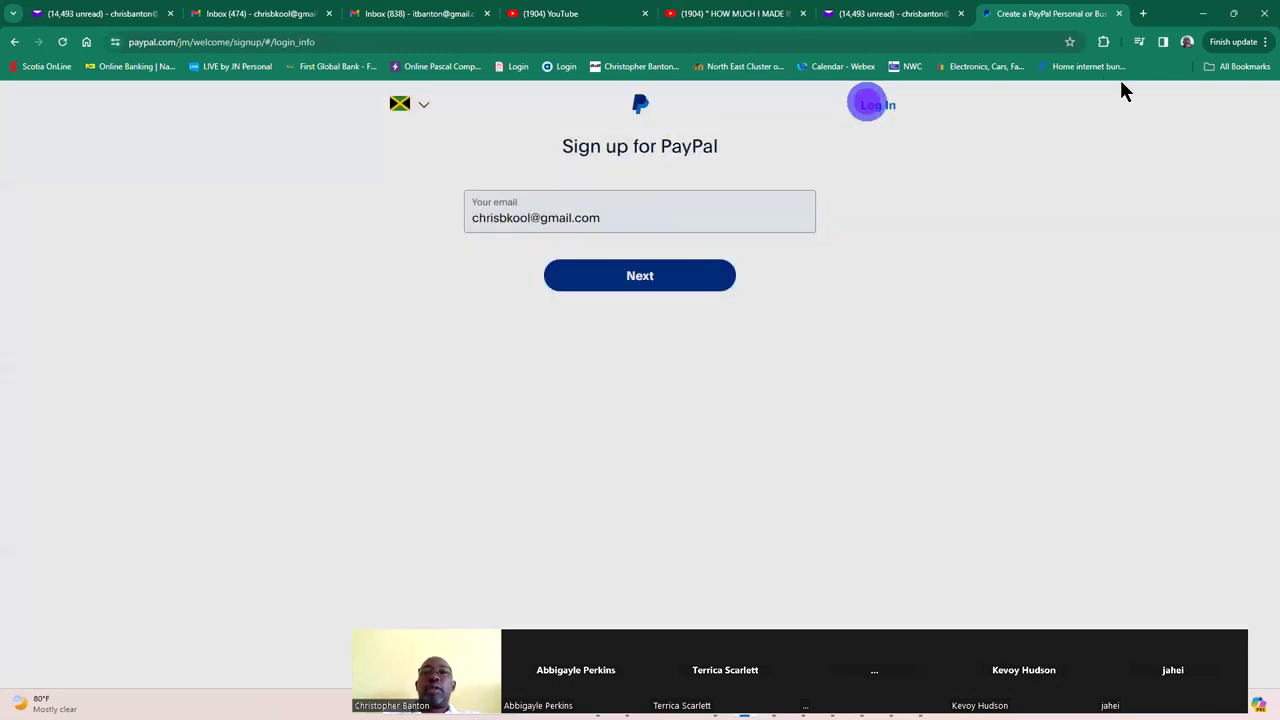
{"action": "key", "text": "ctrl+Page_Up"}
{"action": "left_click", "coordinate": [1118, 14]}
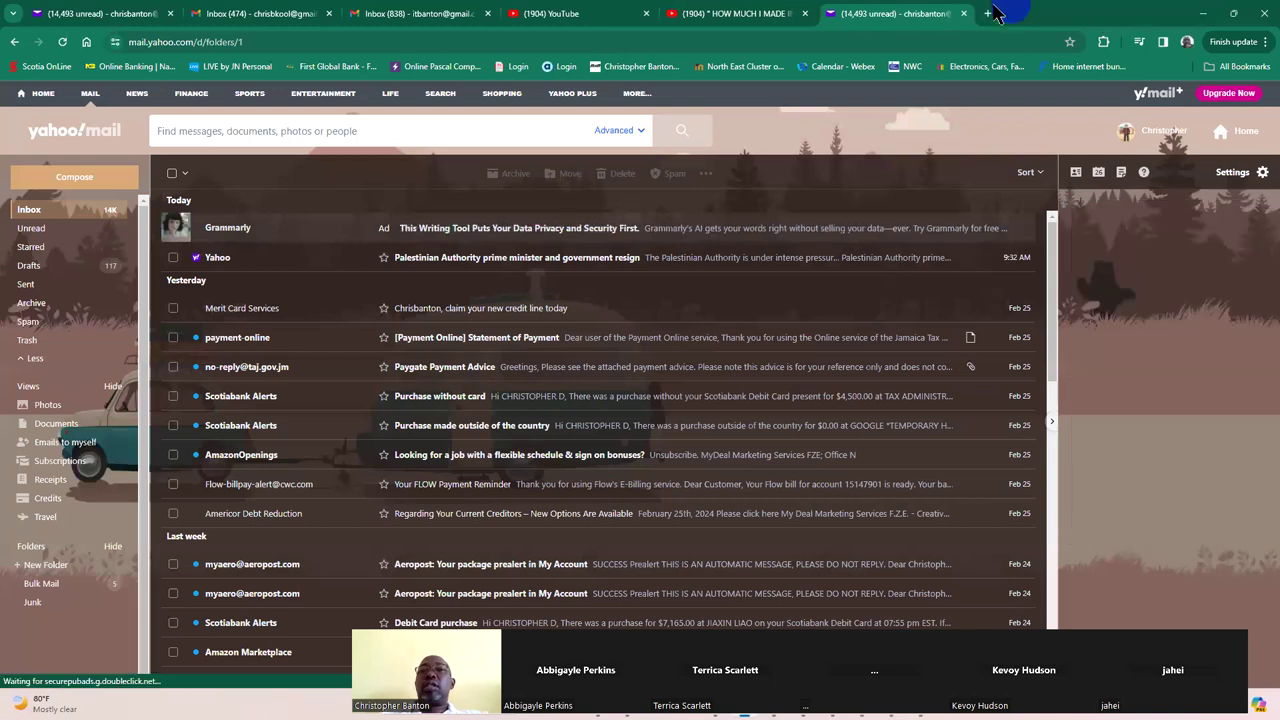
{"action": "key", "text": "ctrl+t"}
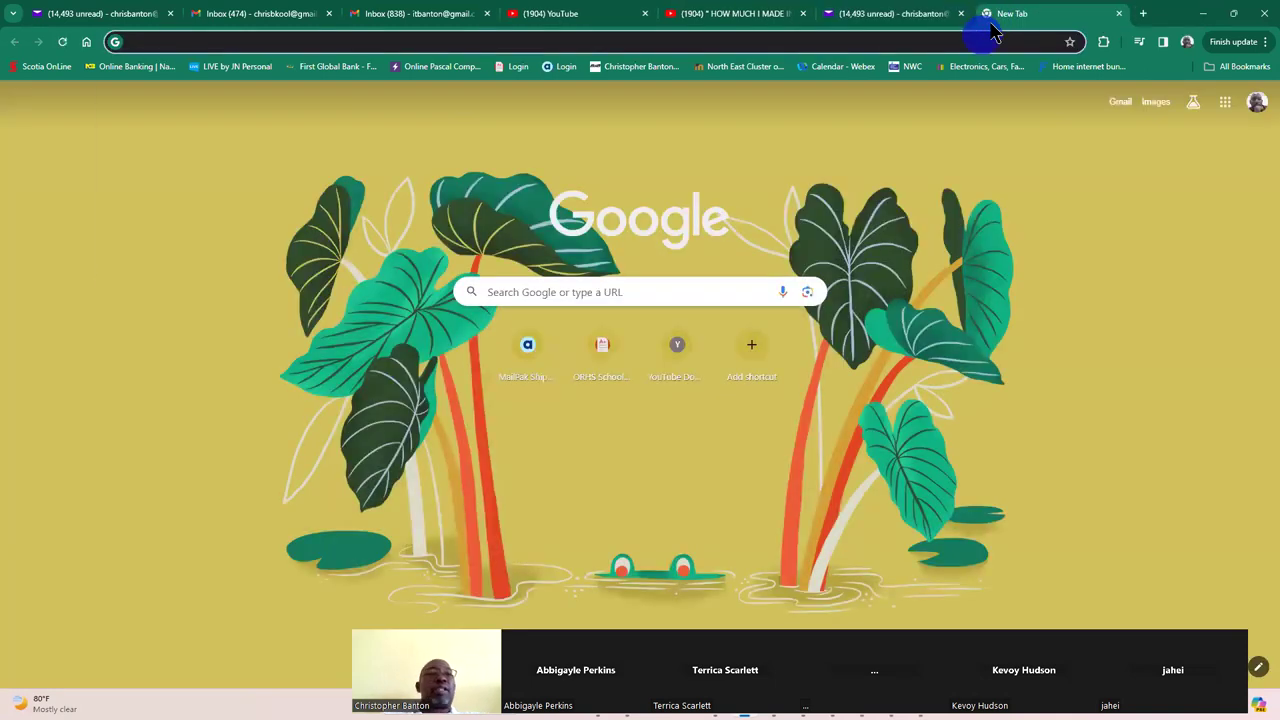
{"action": "left_click", "coordinate": [982, 35]}
{"action": "type", "text": "wwwn"}
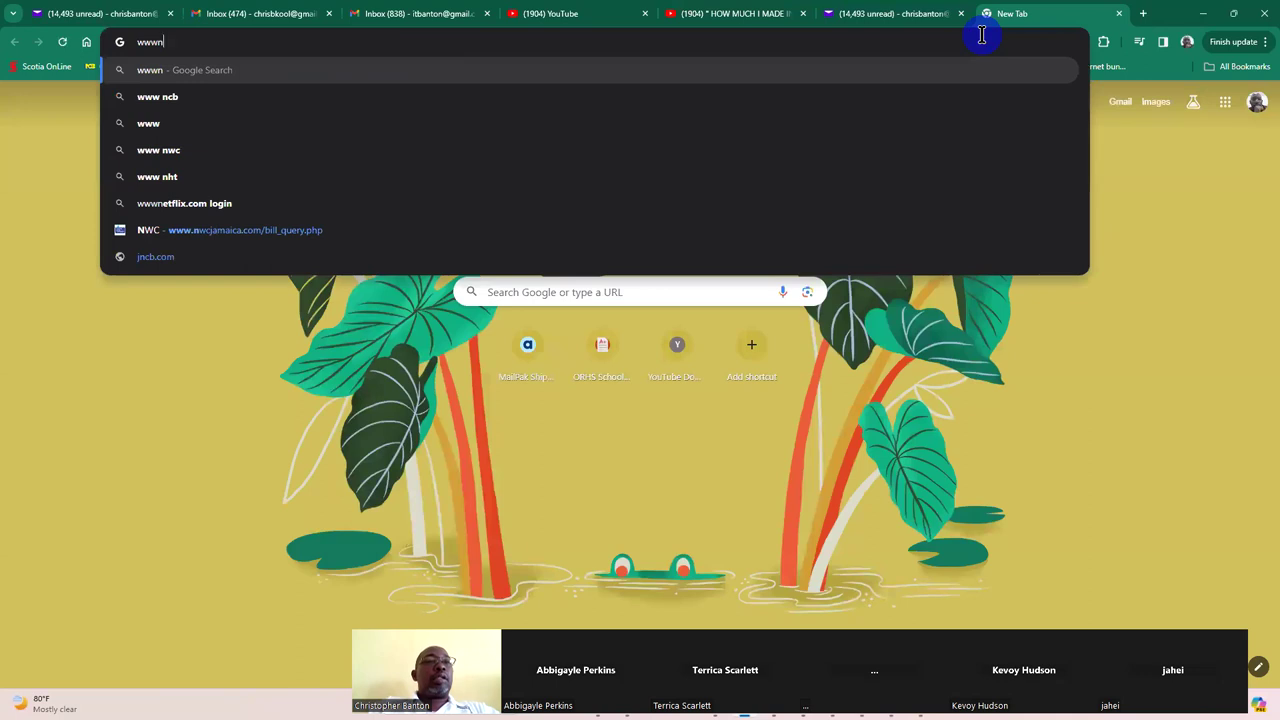
{"action": "key", "text": "BackSpace"}
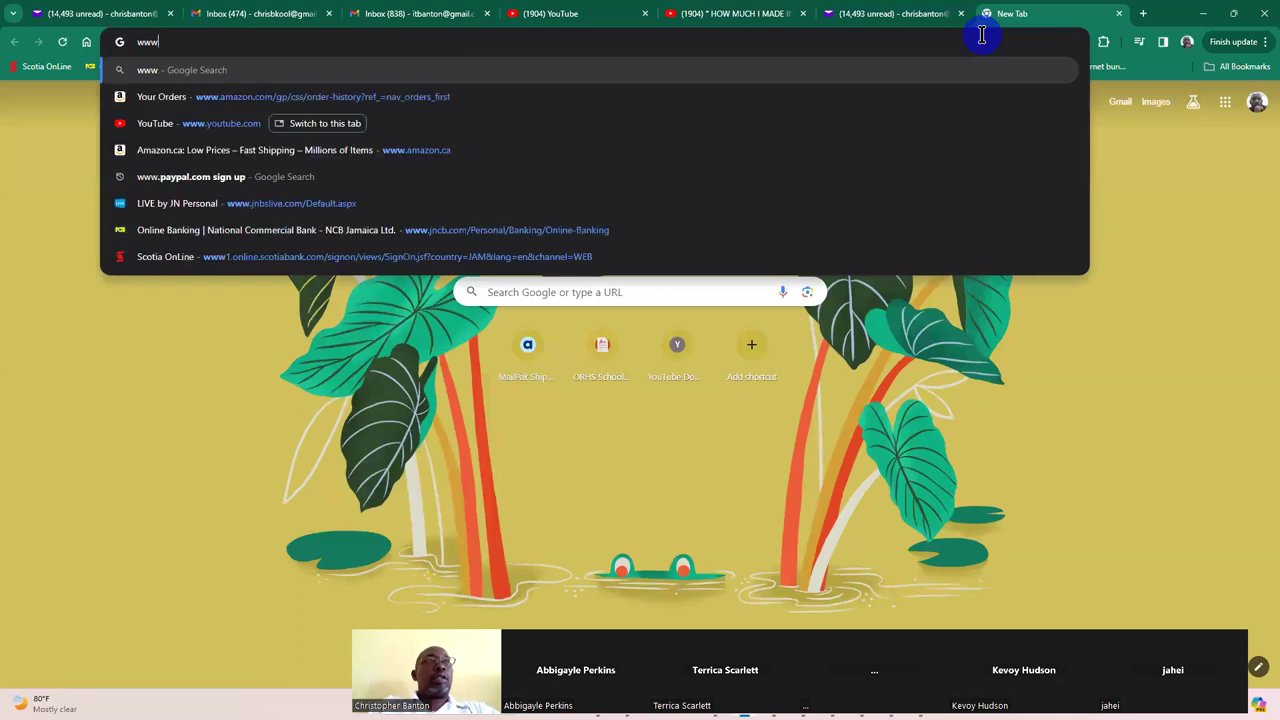
{"action": "type", "text": "cnet"}
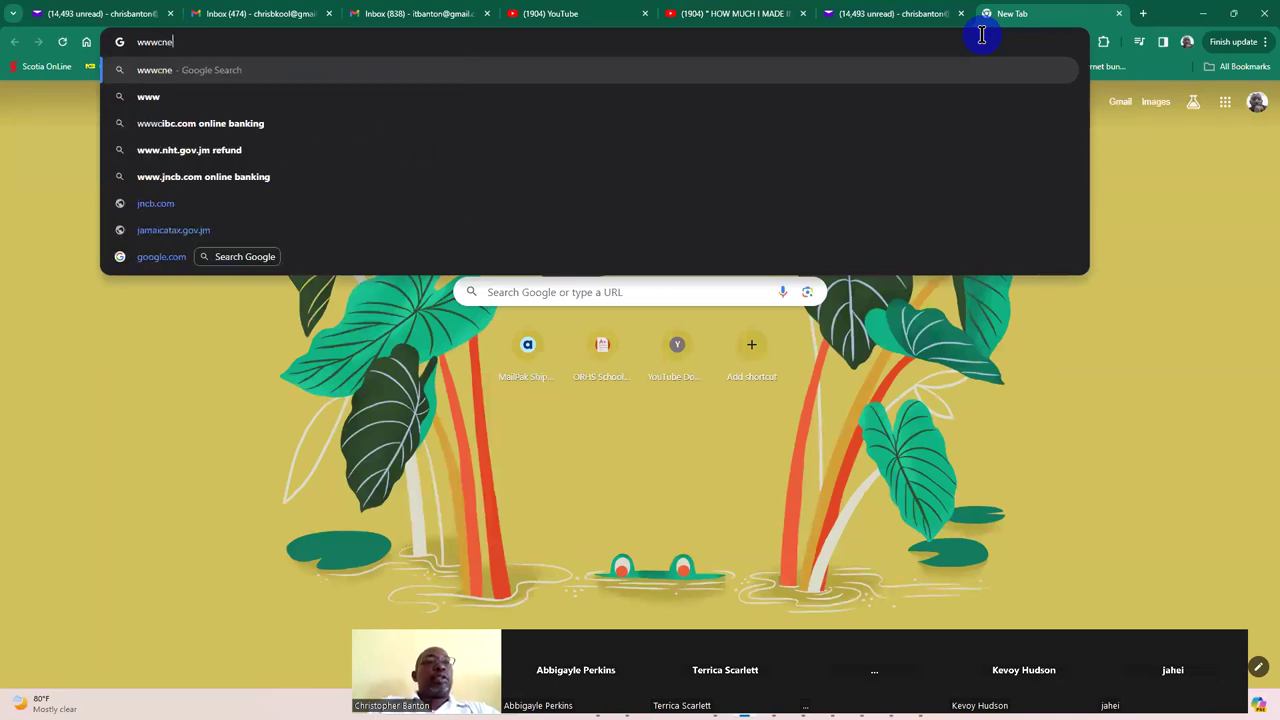
{"action": "key", "text": "BackSpace"}
{"action": "key", "text": "BackSpace"}
{"action": "key", "text": "BackSpace"}
{"action": "key", "text": "BackSpace"}
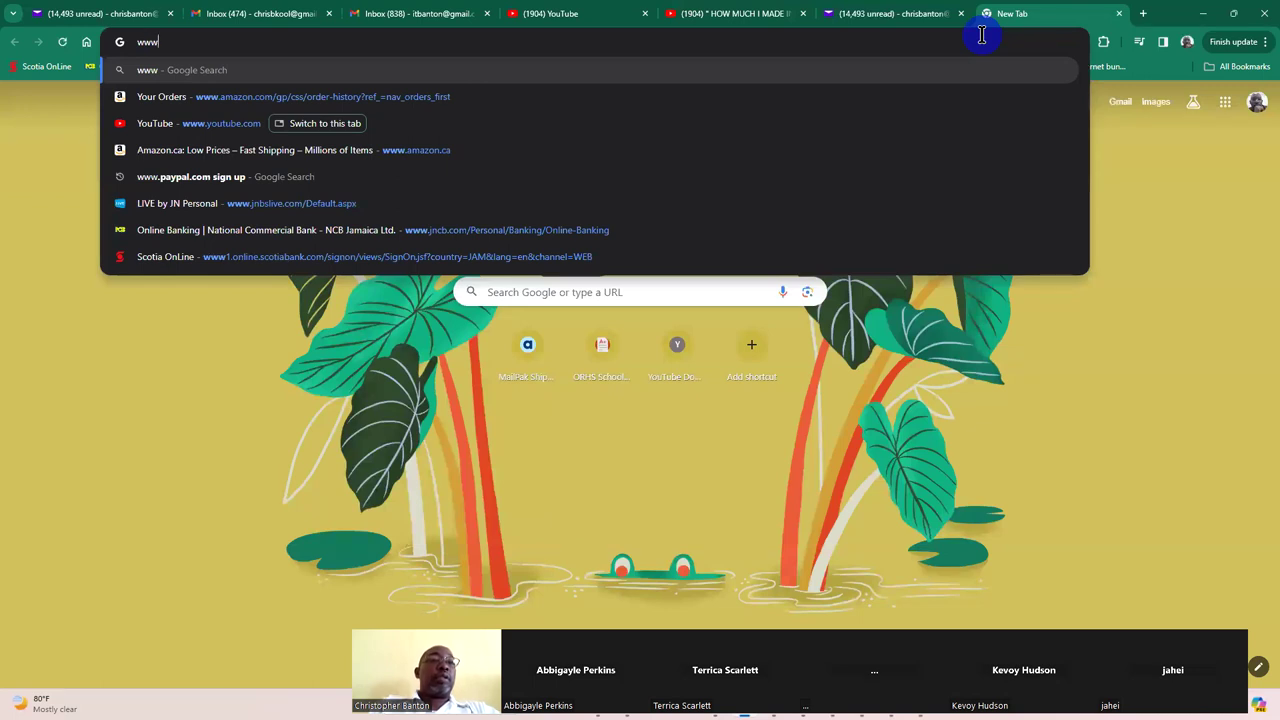
{"action": "type", "text": ".cnet.com"}
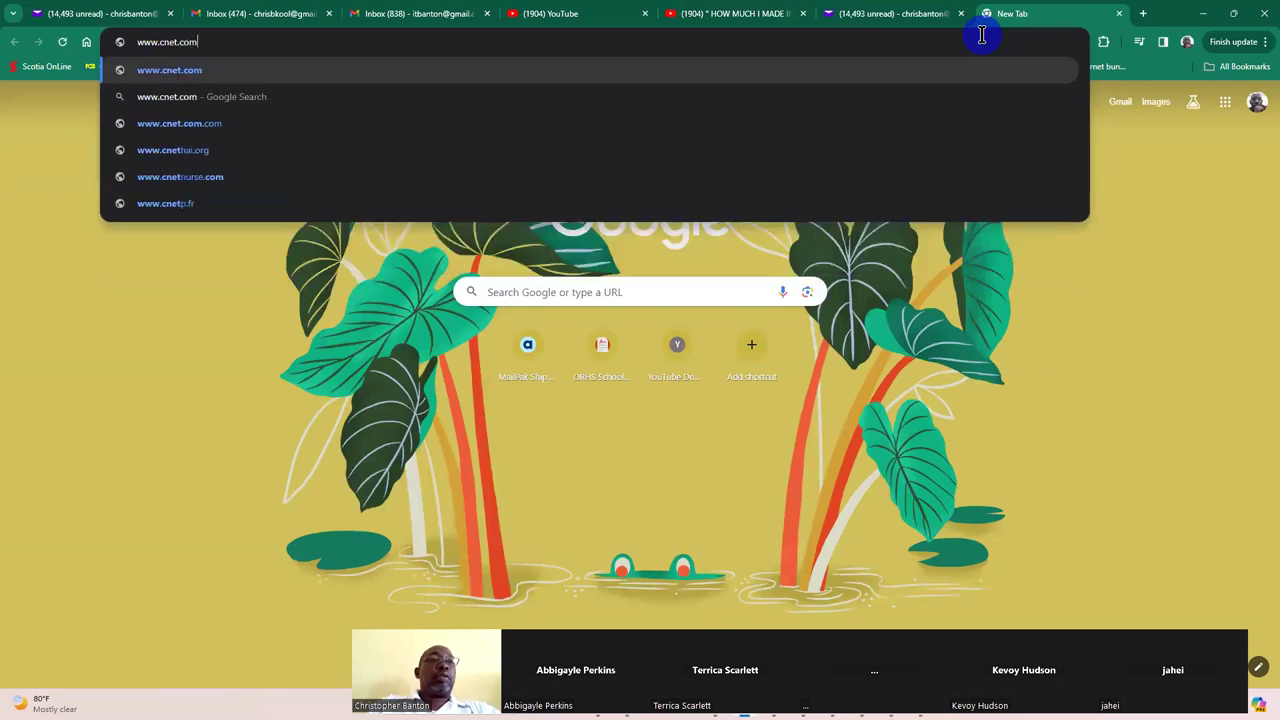
{"action": "key", "text": "Return"}
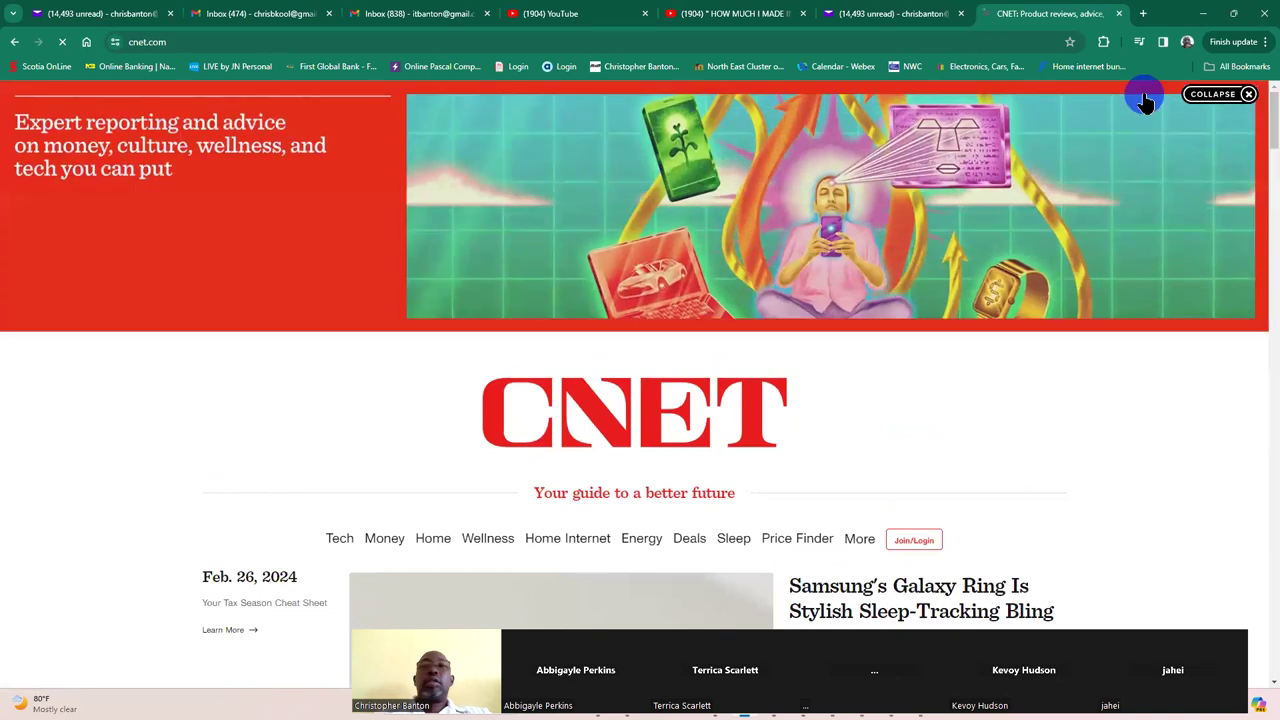
{"action": "left_click", "coordinate": [1240, 95]}
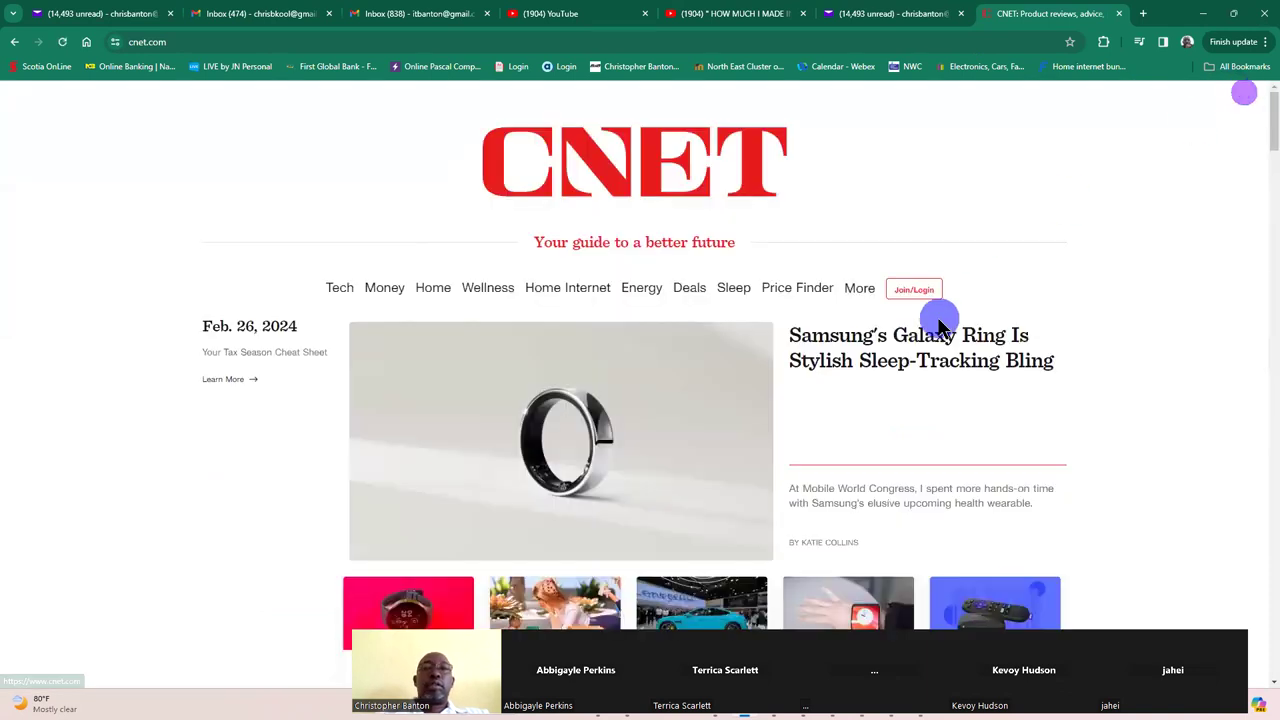
- Look through the CNET home page for its article sections, advertisements and email newsletter subscription form
{"action": "scroll", "coordinate": [937, 322], "scroll_direction": "down", "scroll_amount": 10}
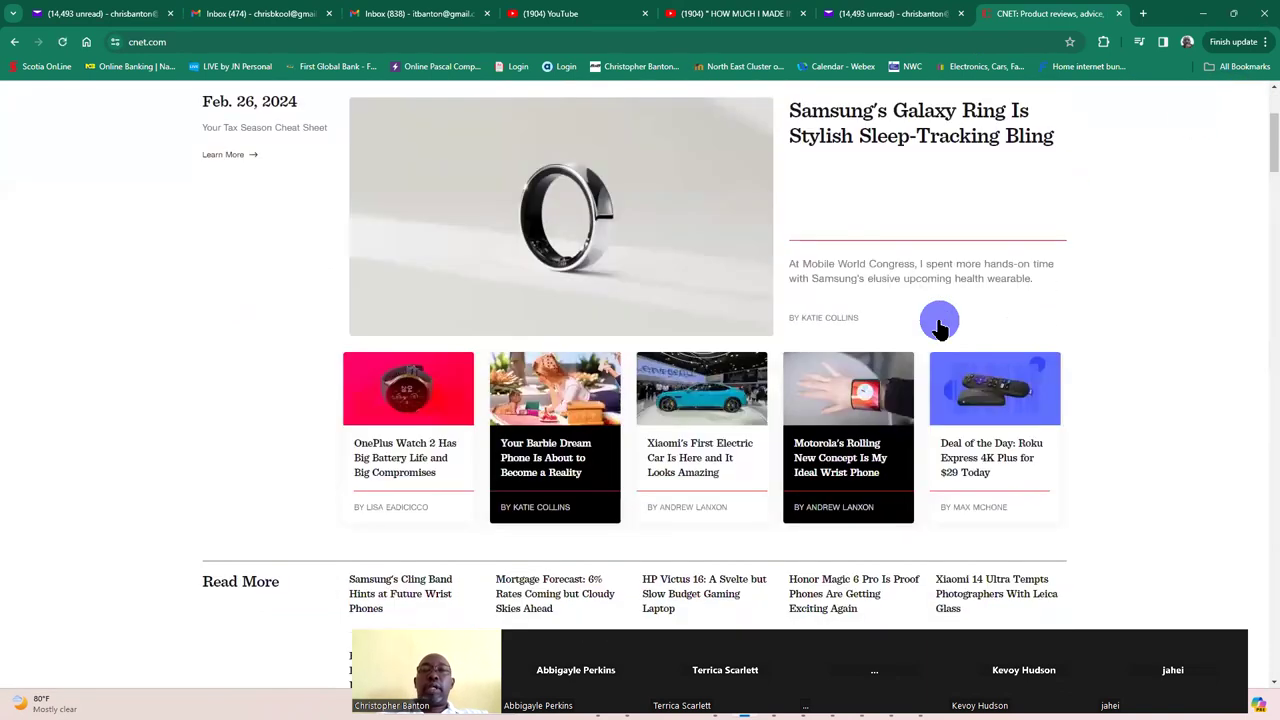
{"action": "scroll", "coordinate": [937, 322], "scroll_direction": "up", "scroll_amount": 2}
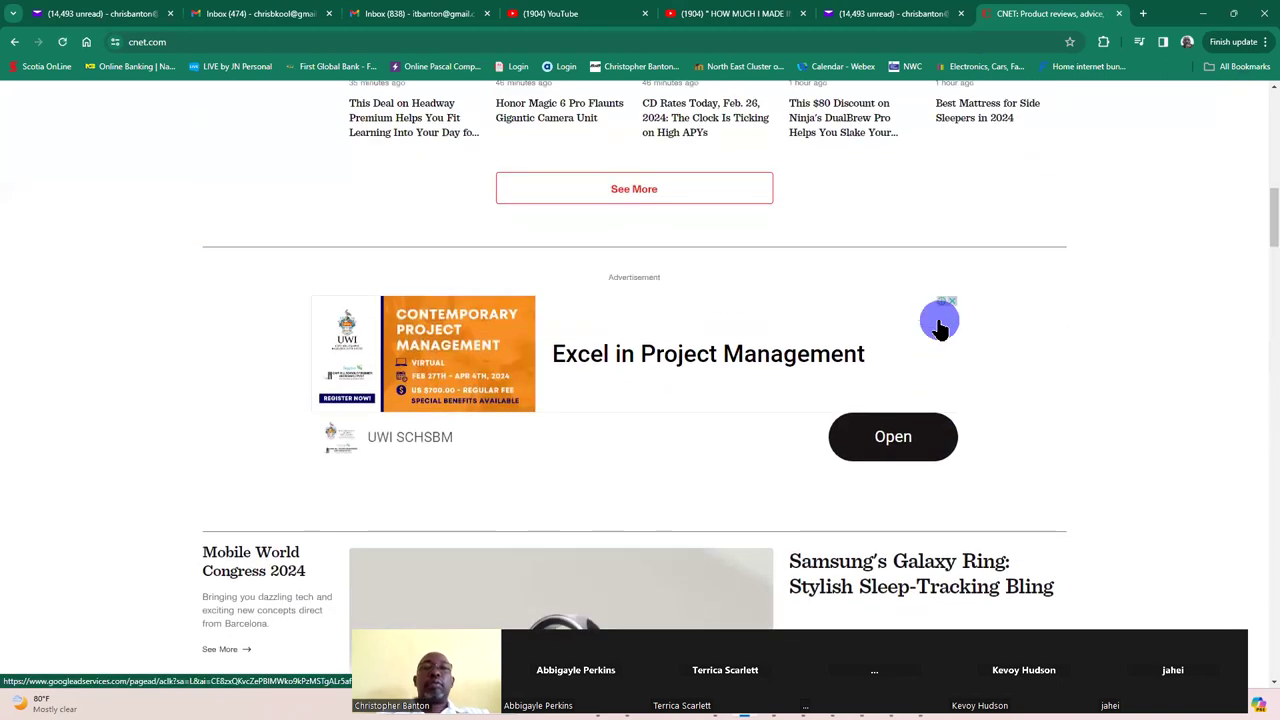
{"action": "scroll", "coordinate": [937, 320], "scroll_direction": "down", "scroll_amount": 5}
{"action": "scroll", "coordinate": [940, 325], "scroll_direction": "down", "scroll_amount": 15}
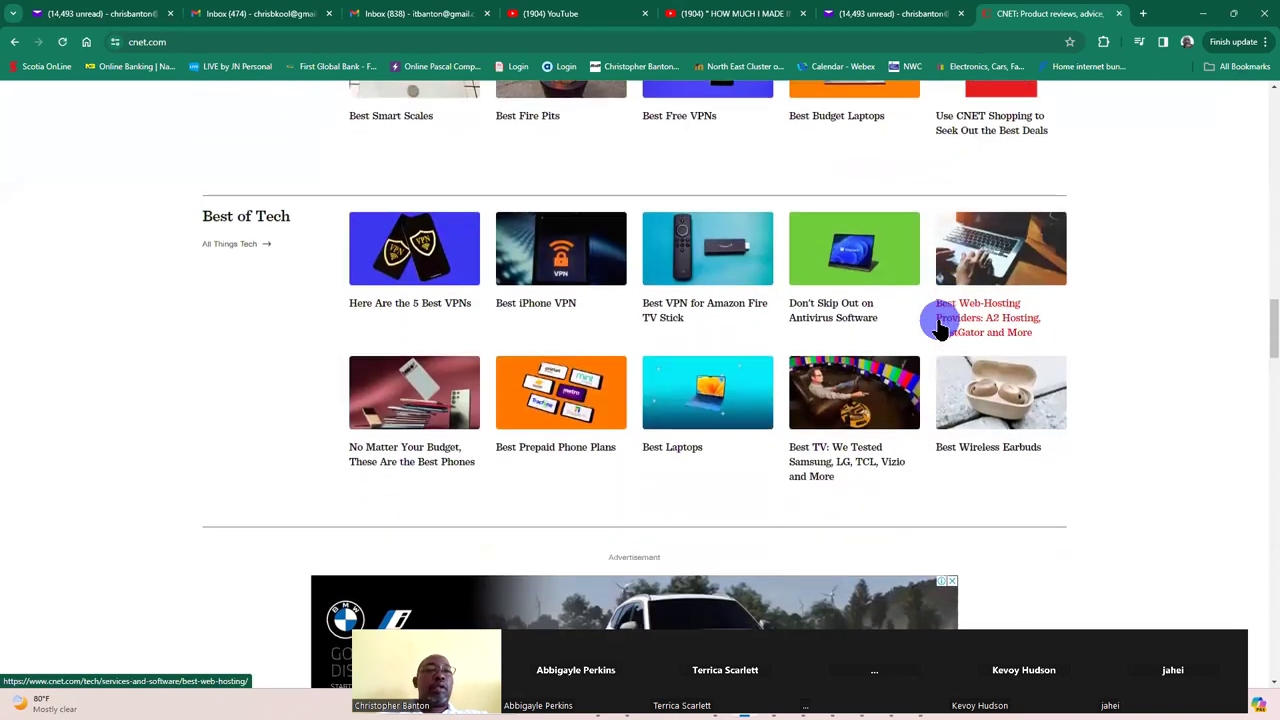
{"action": "scroll", "coordinate": [940, 325], "scroll_direction": "down", "scroll_amount": 15}
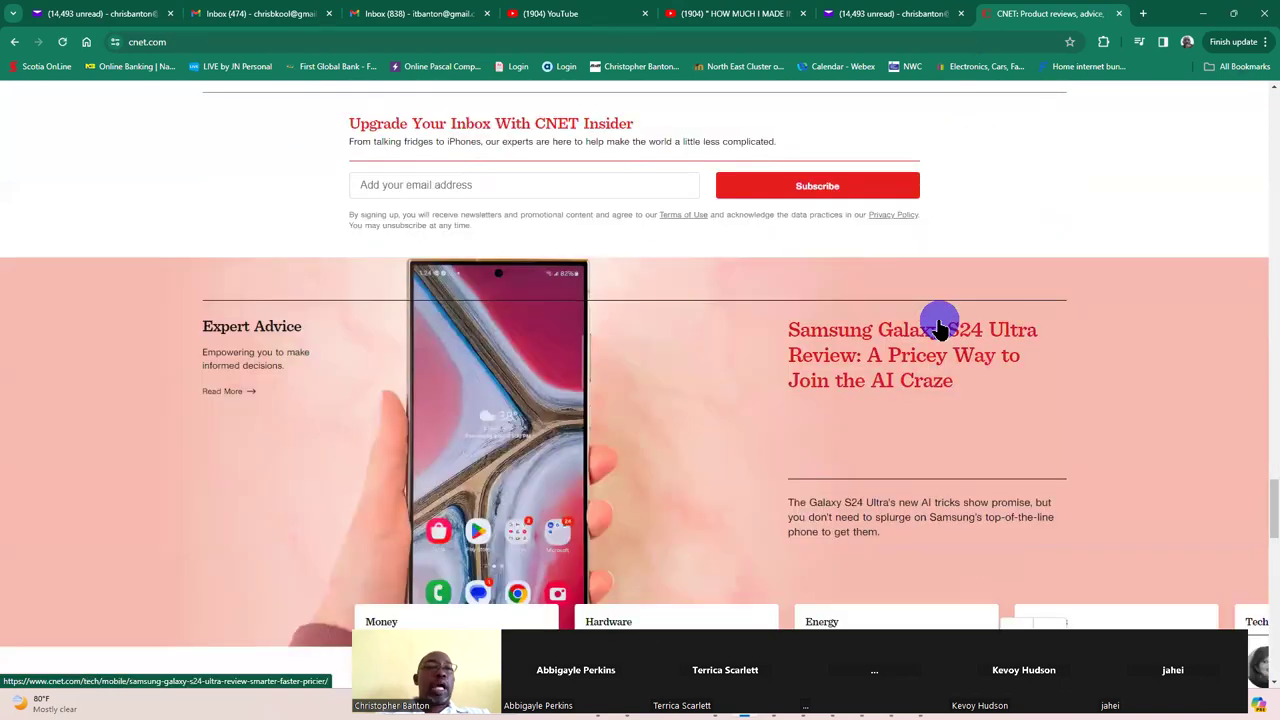
{"action": "scroll", "coordinate": [940, 325], "scroll_direction": "up", "scroll_amount": 5}
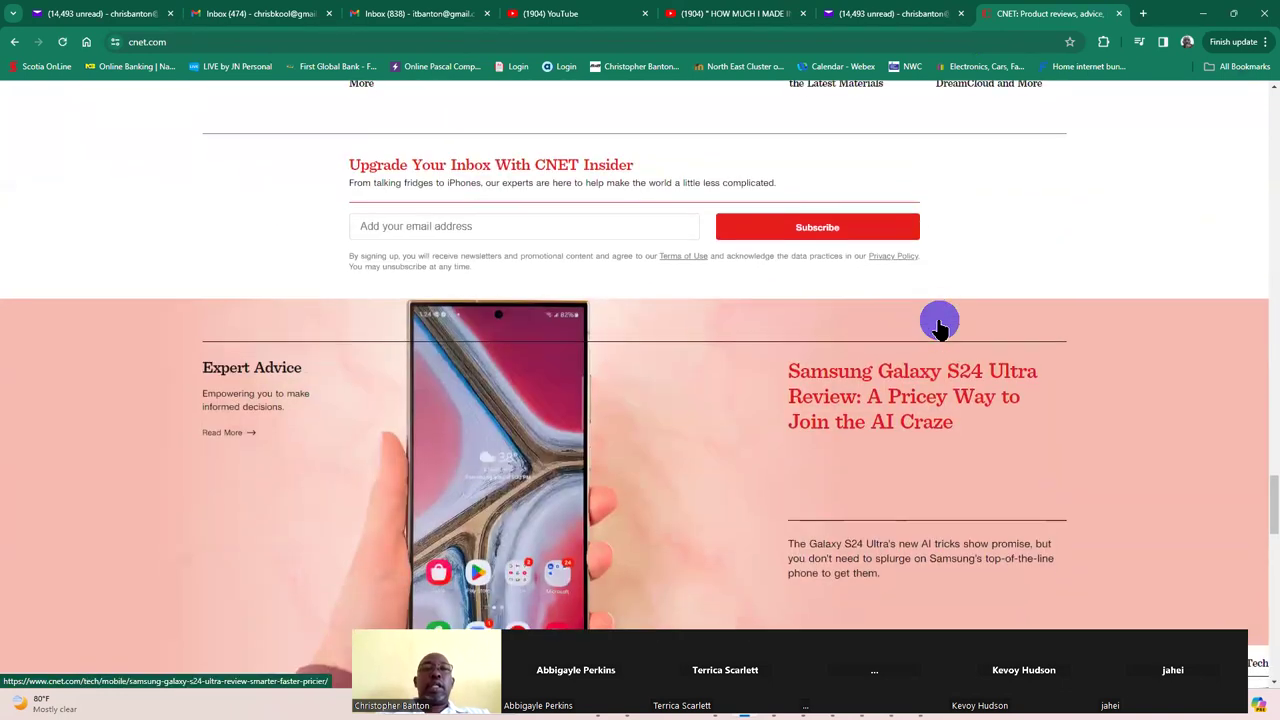
{"action": "scroll", "coordinate": [940, 325], "scroll_direction": "up", "scroll_amount": 10}
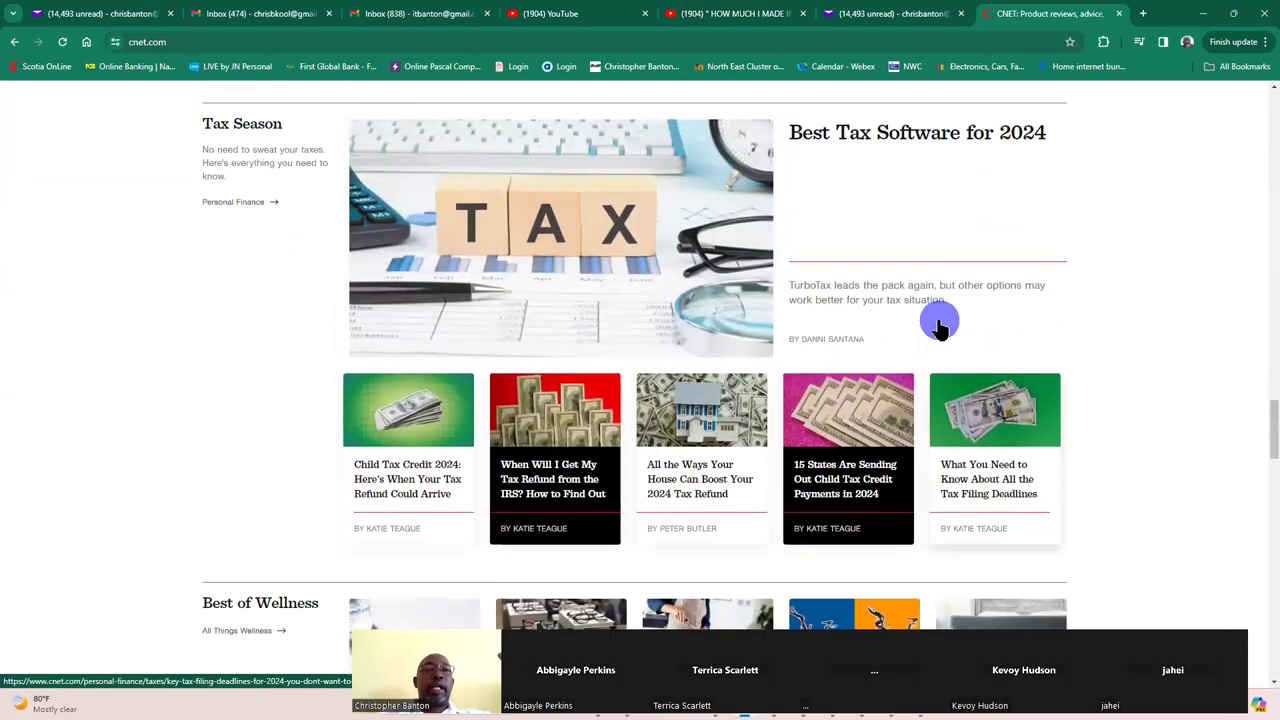
{"action": "scroll", "coordinate": [940, 325], "scroll_direction": "up", "scroll_amount": 1}
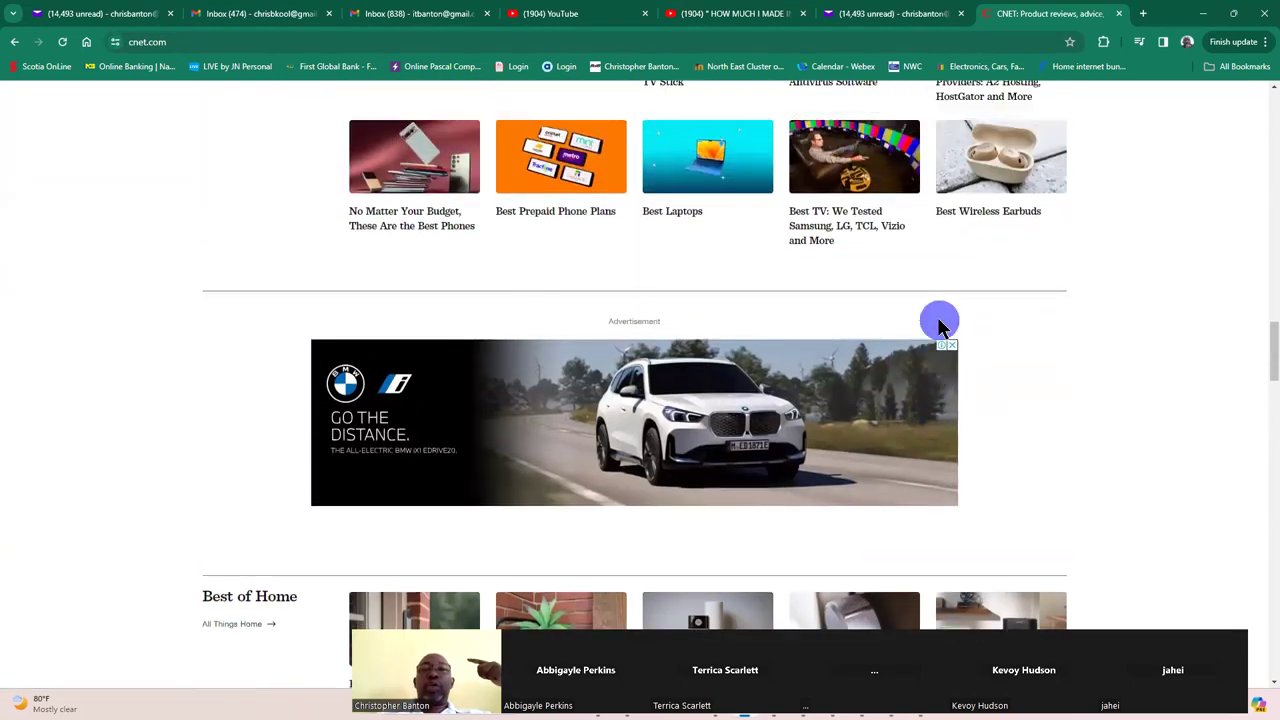
{"action": "scroll", "coordinate": [940, 325], "scroll_direction": "up", "scroll_amount": 6}
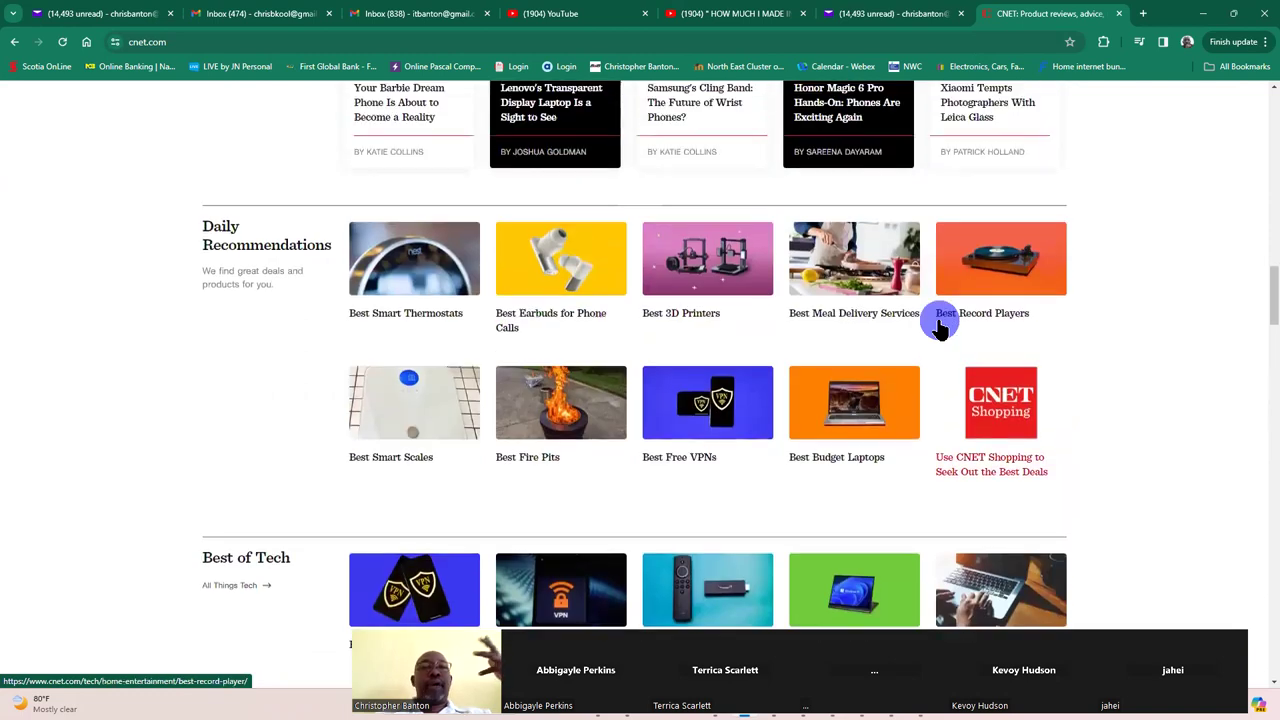
- Return to the start of the CNET home page, view the Sign Up form for joining the site, and close it
{"action": "scroll", "coordinate": [940, 325], "scroll_direction": "up", "scroll_amount": 7}
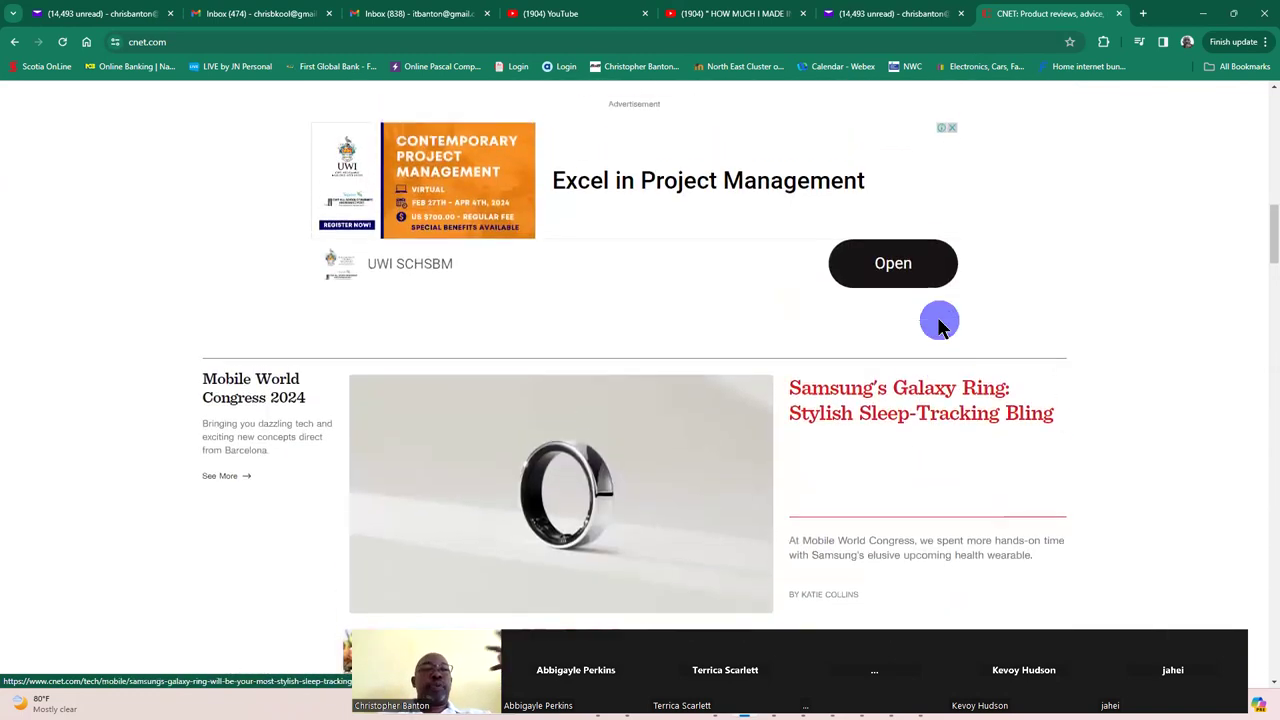
{"action": "scroll", "coordinate": [940, 325], "scroll_direction": "up", "scroll_amount": 6}
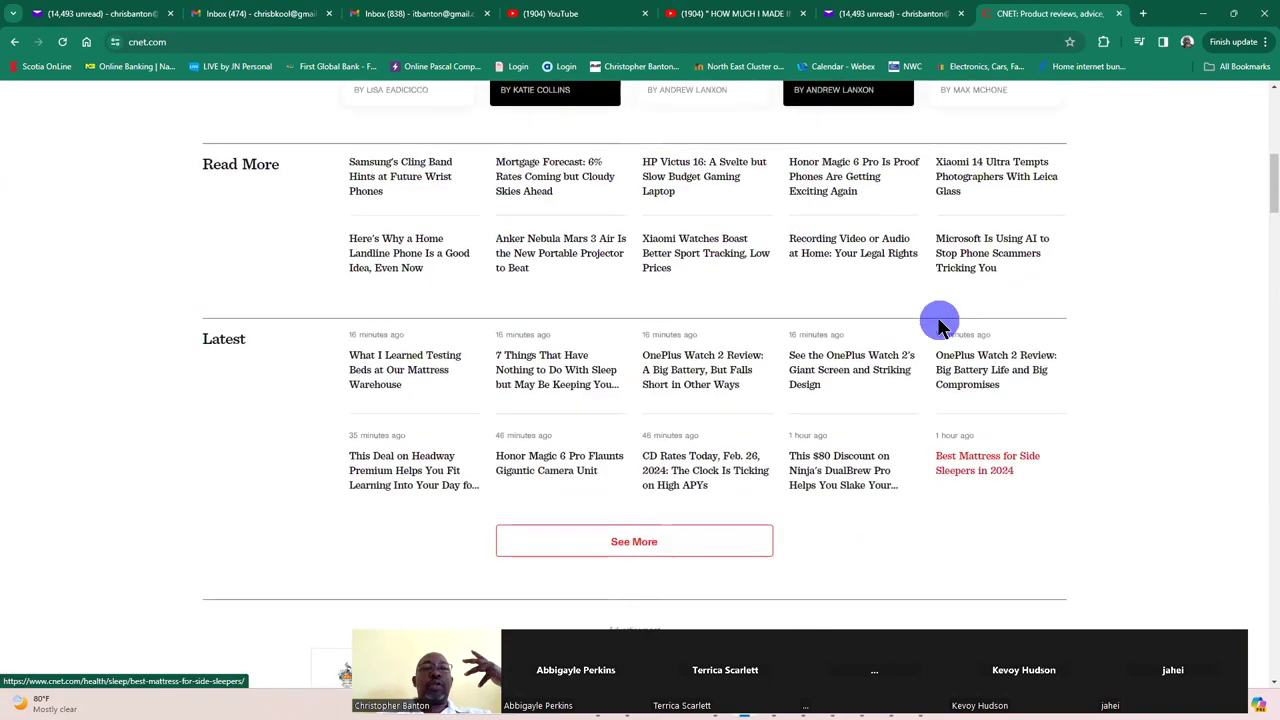
{"action": "scroll", "coordinate": [940, 325], "scroll_direction": "up", "scroll_amount": 5}
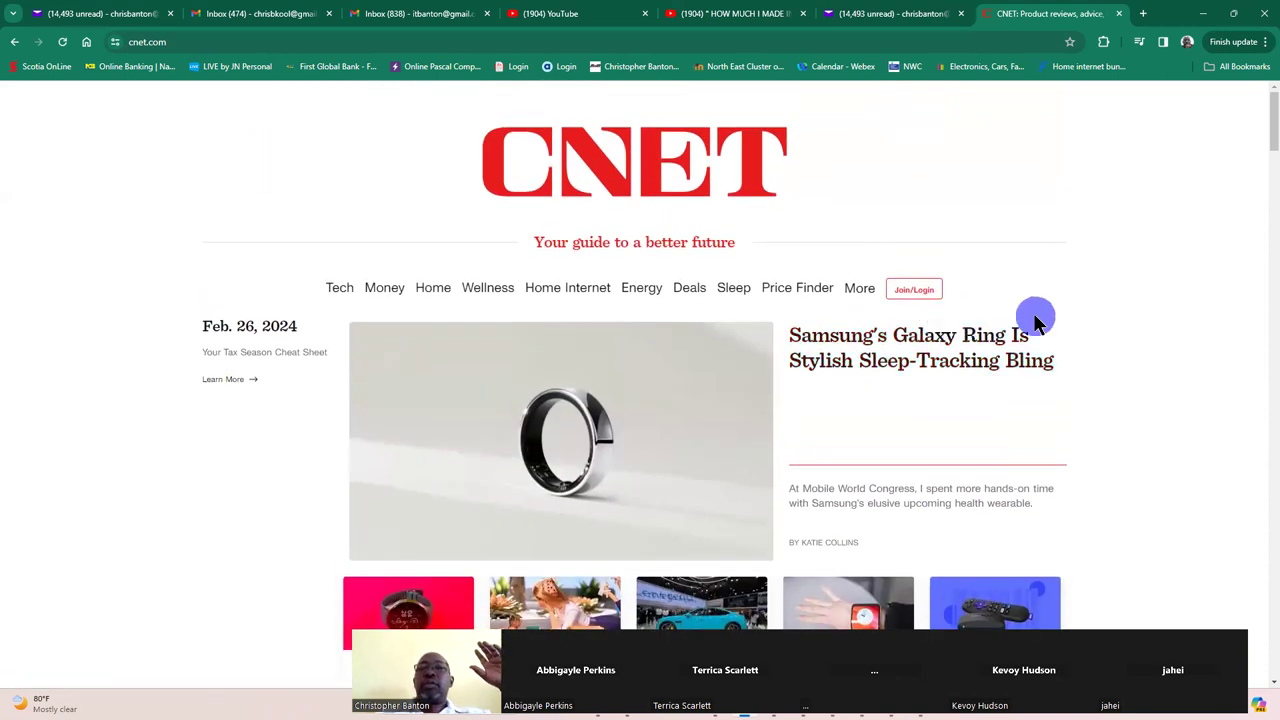
{"action": "left_click", "coordinate": [914, 290]}
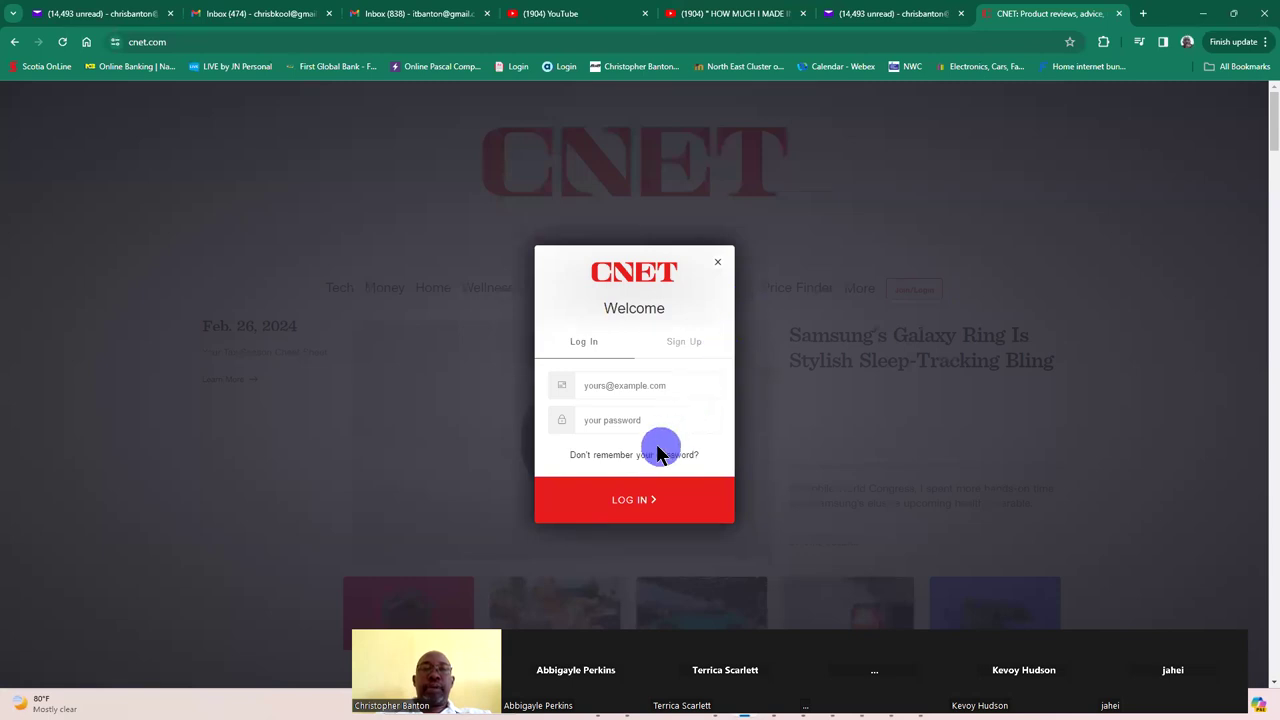
{"action": "left_click", "coordinate": [690, 345]}
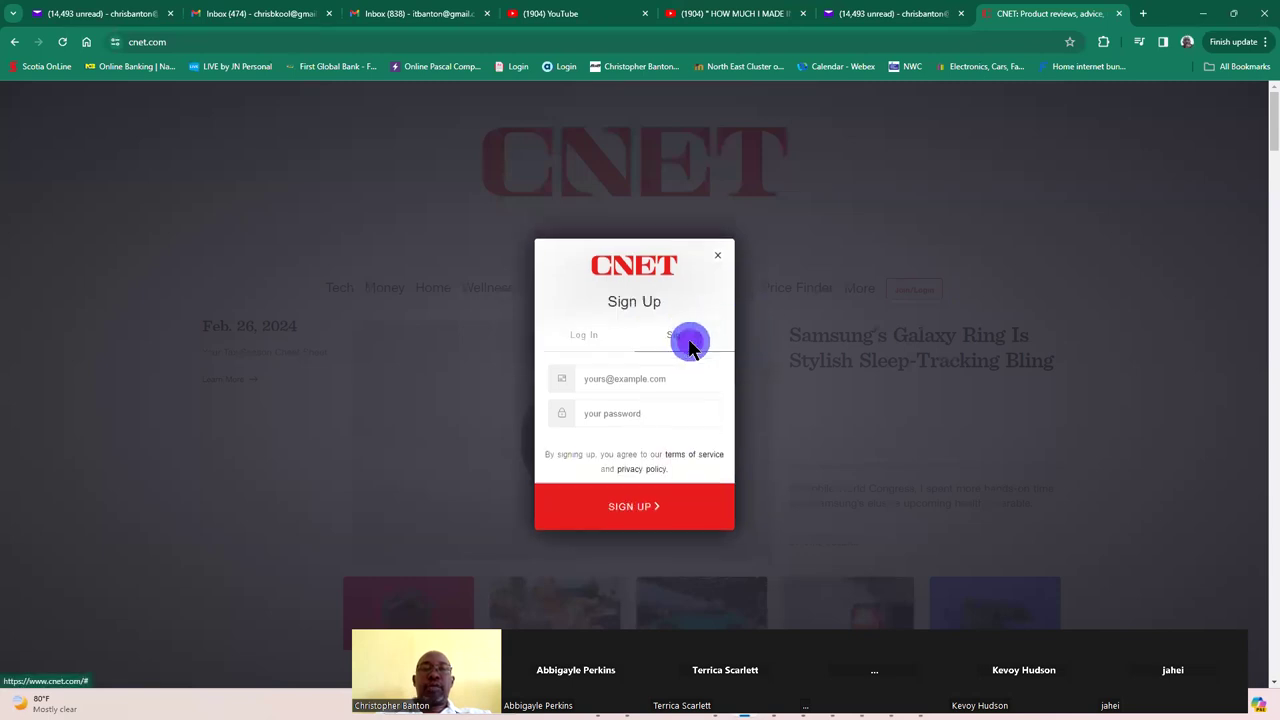
{"action": "left_click", "coordinate": [722, 261]}
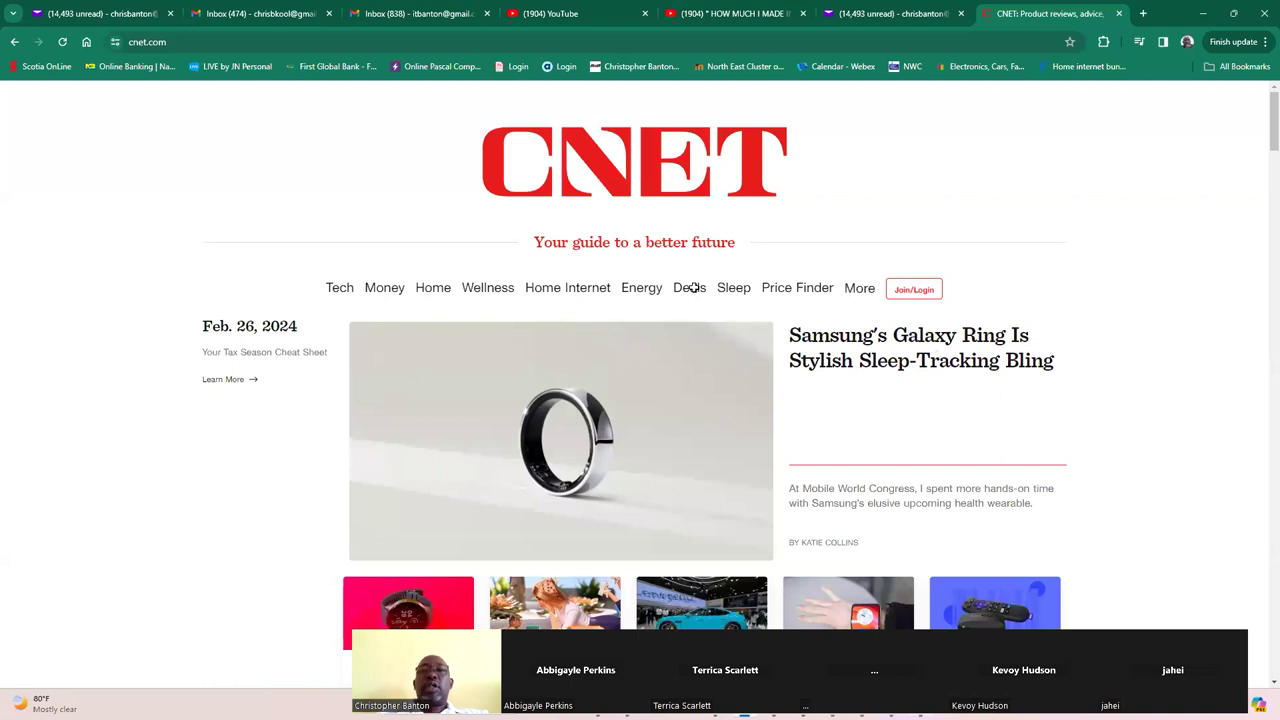
- Close the For Vote Database.xlsx workbook in Excel and switch back to the Import Spreadsheet Wizard in Access
{"action": "key", "text": "alt+Tab"}
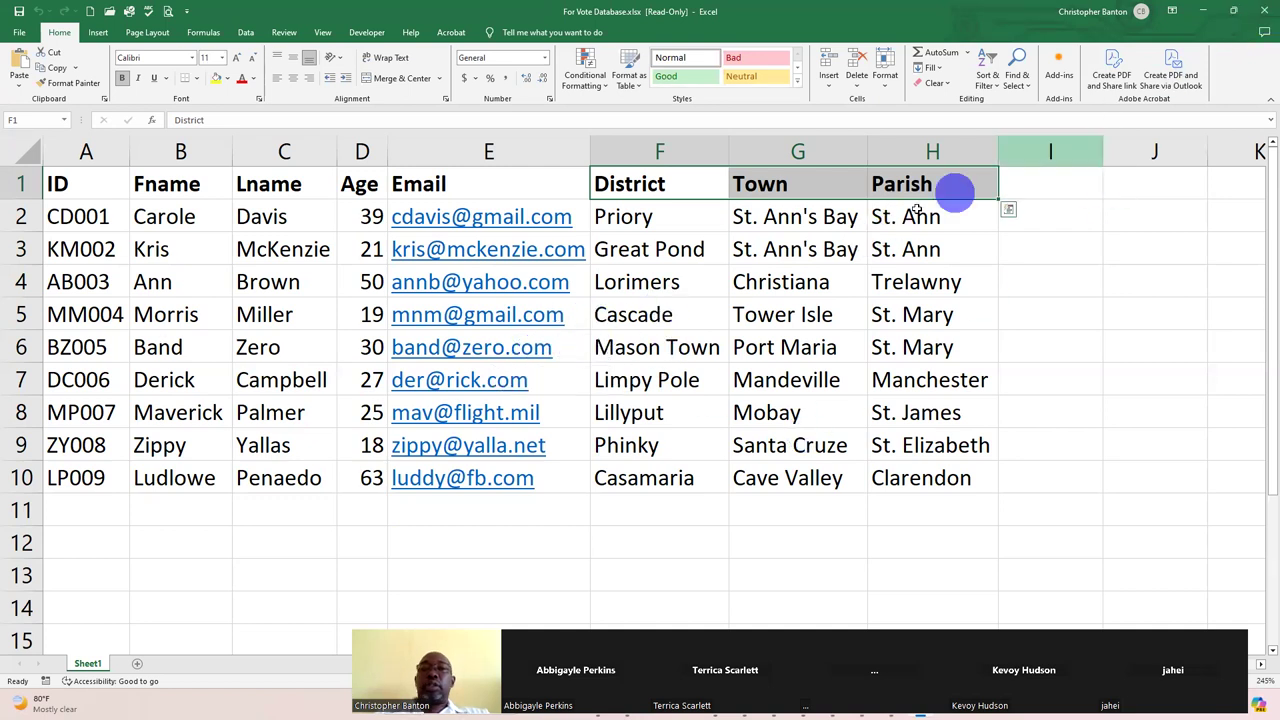
{"action": "left_click", "coordinate": [1262, 18]}
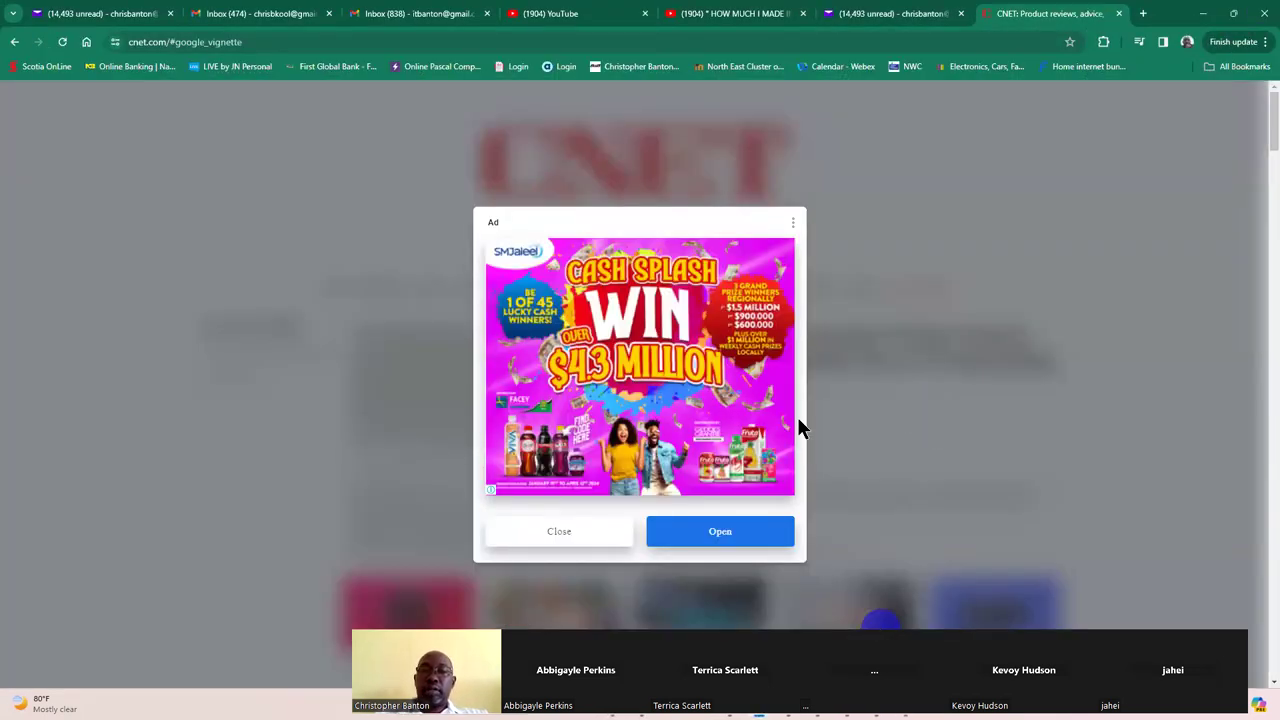
{"action": "left_click", "coordinate": [846, 605]}
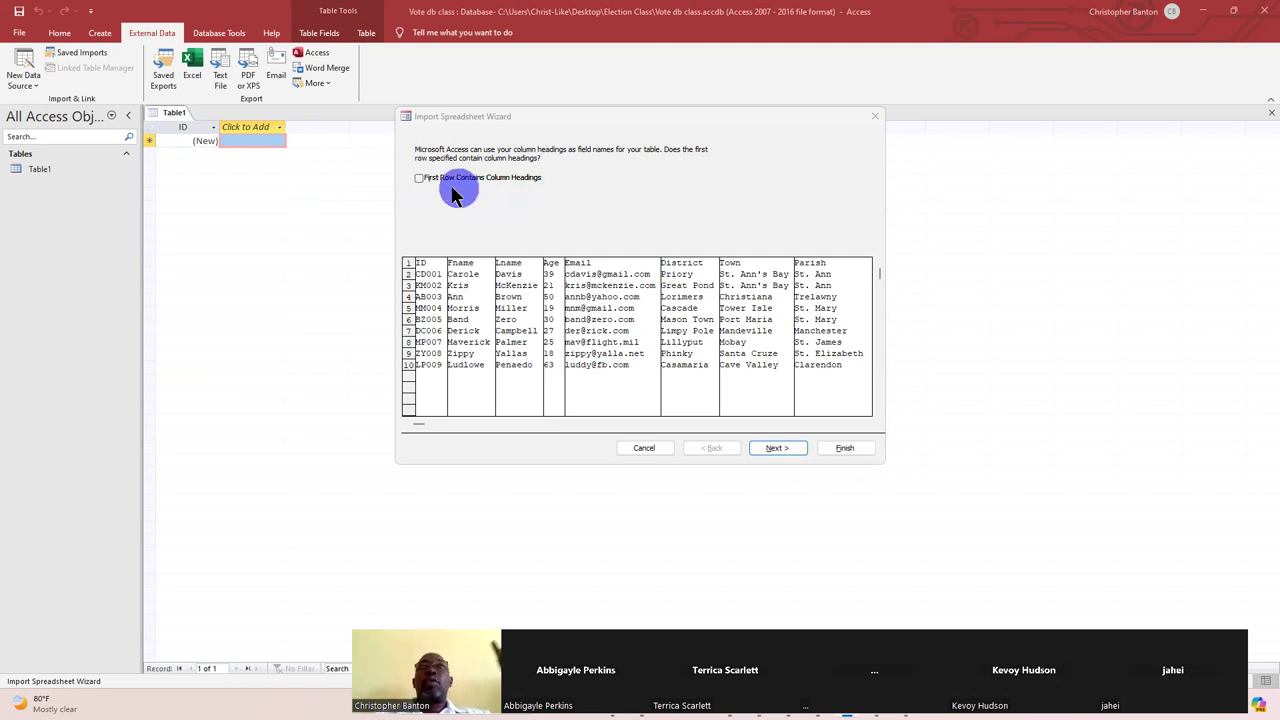
- Use the spreadsheet's first row as column headings and accept the default field options for the import
{"action": "left_click", "coordinate": [418, 178]}
{"action": "left_click", "coordinate": [777, 447]}
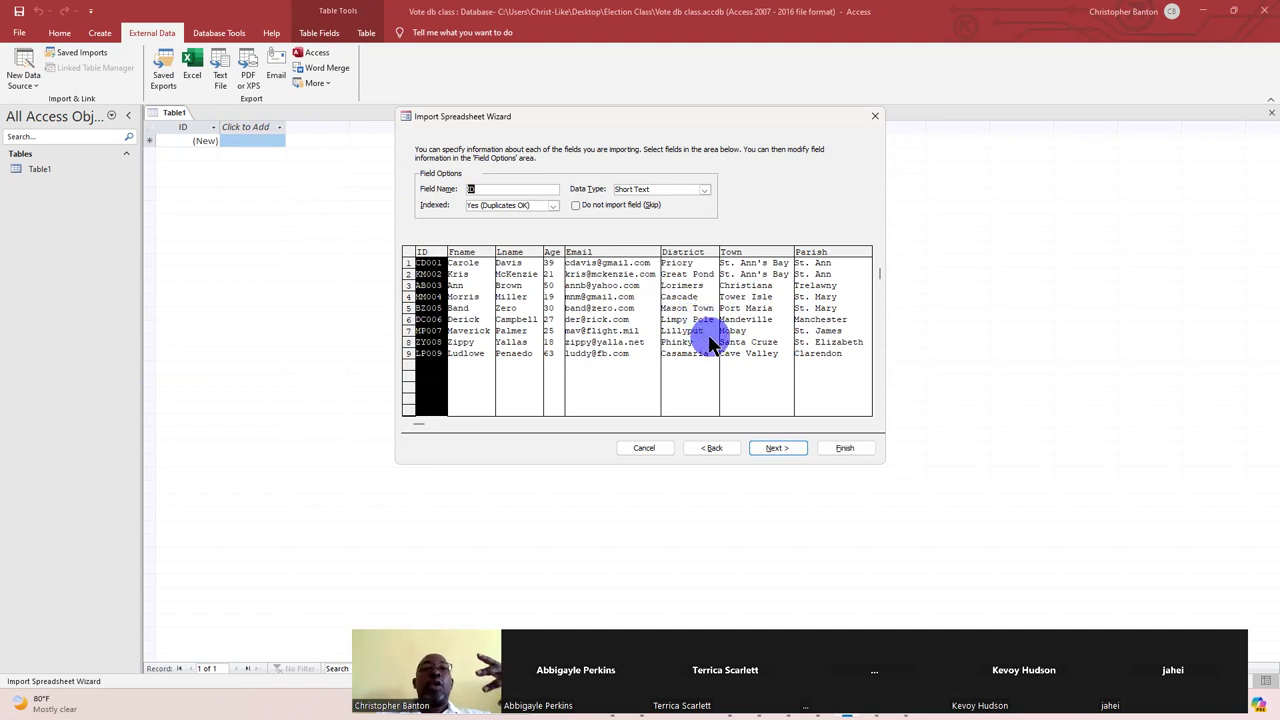
{"action": "left_click", "coordinate": [775, 447]}
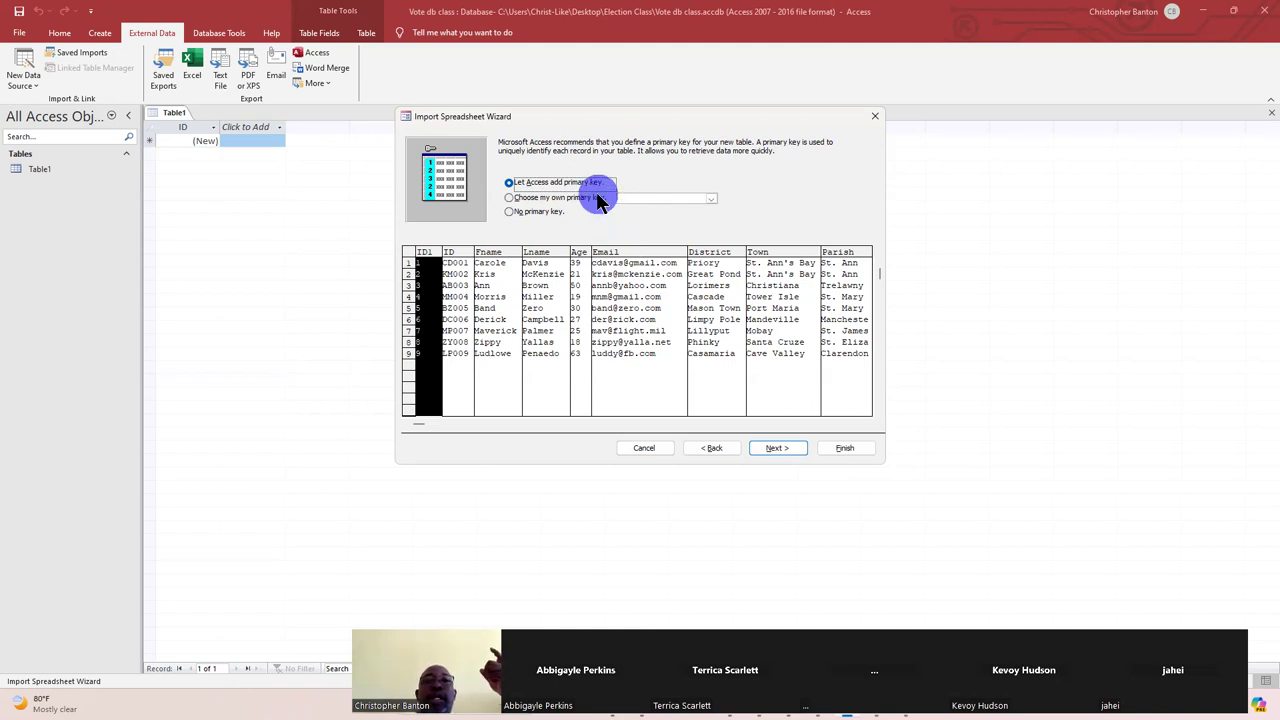
- Choose your own primary key for the imported table, using the ID field
{"action": "left_click", "coordinate": [558, 200]}
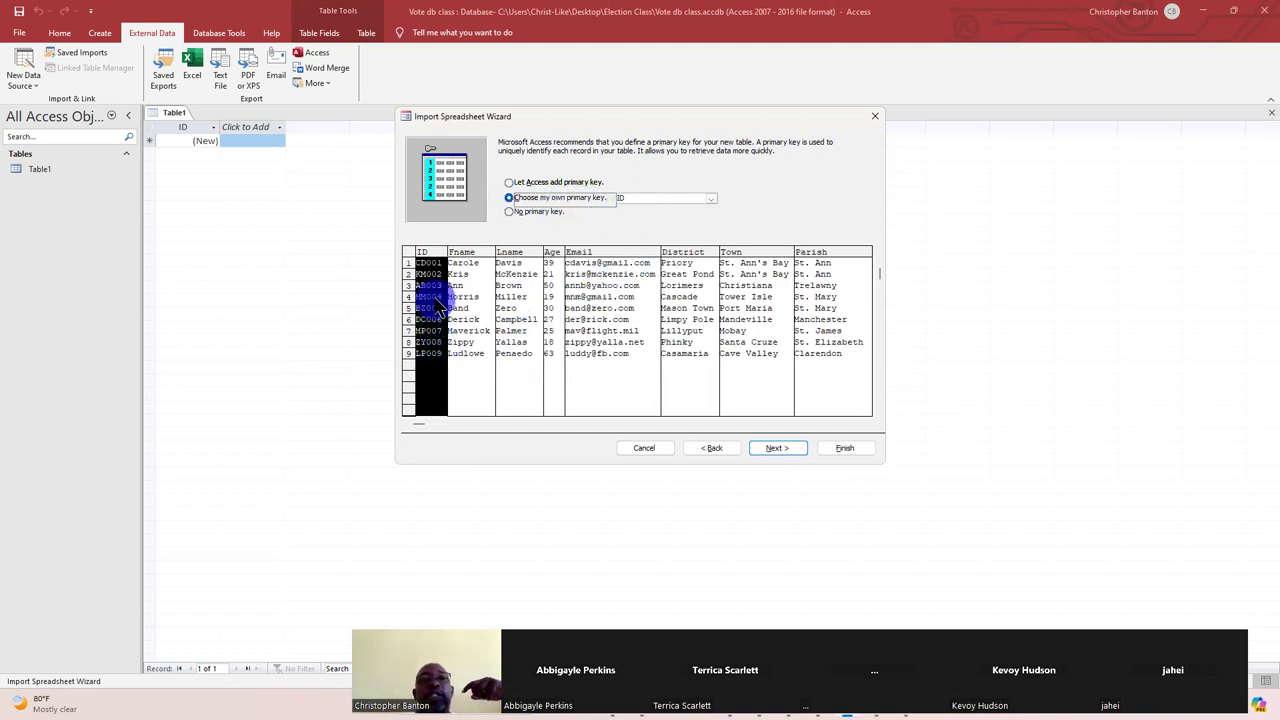
{"action": "left_click", "coordinate": [706, 200]}
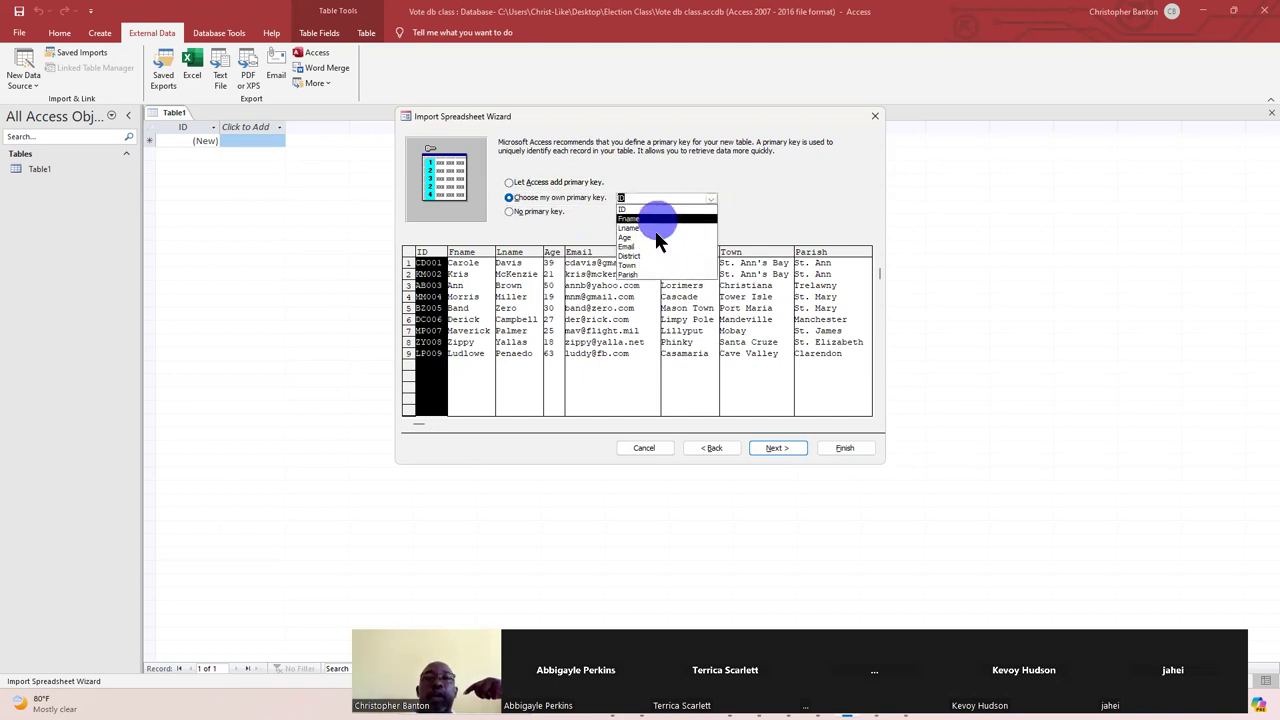
{"action": "left_click", "coordinate": [780, 205]}
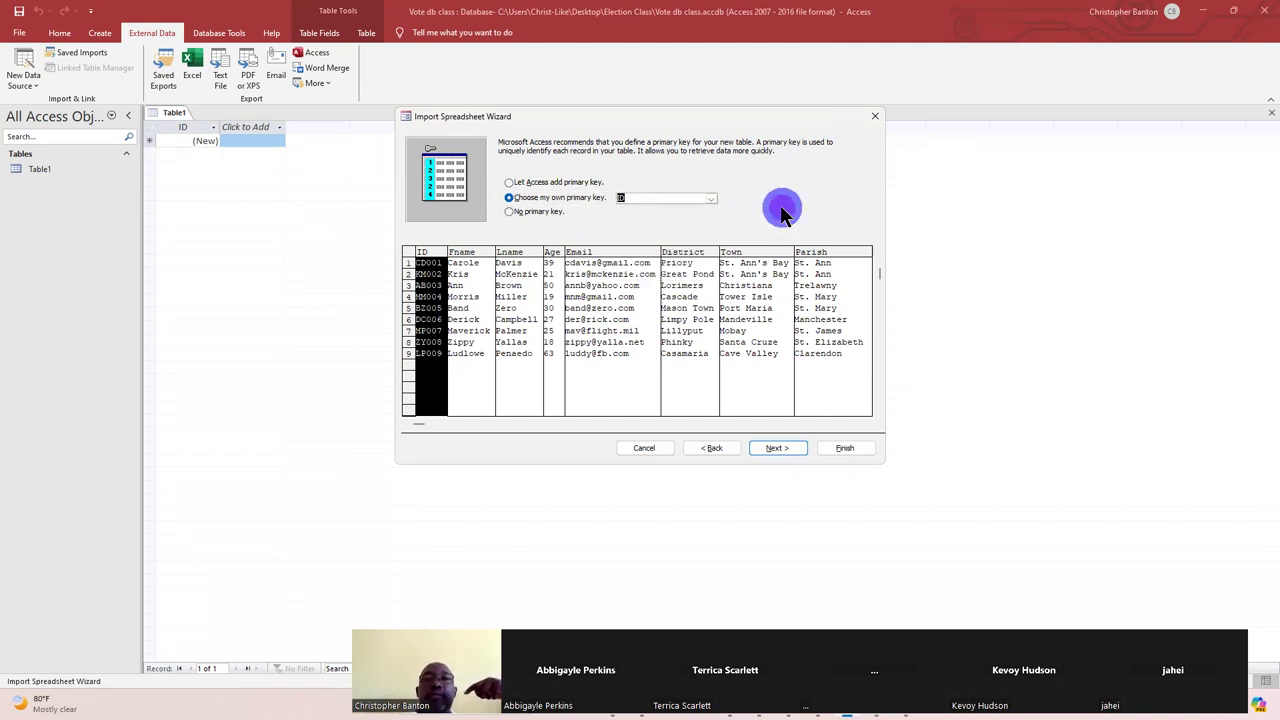
{"action": "left_click", "coordinate": [778, 448]}
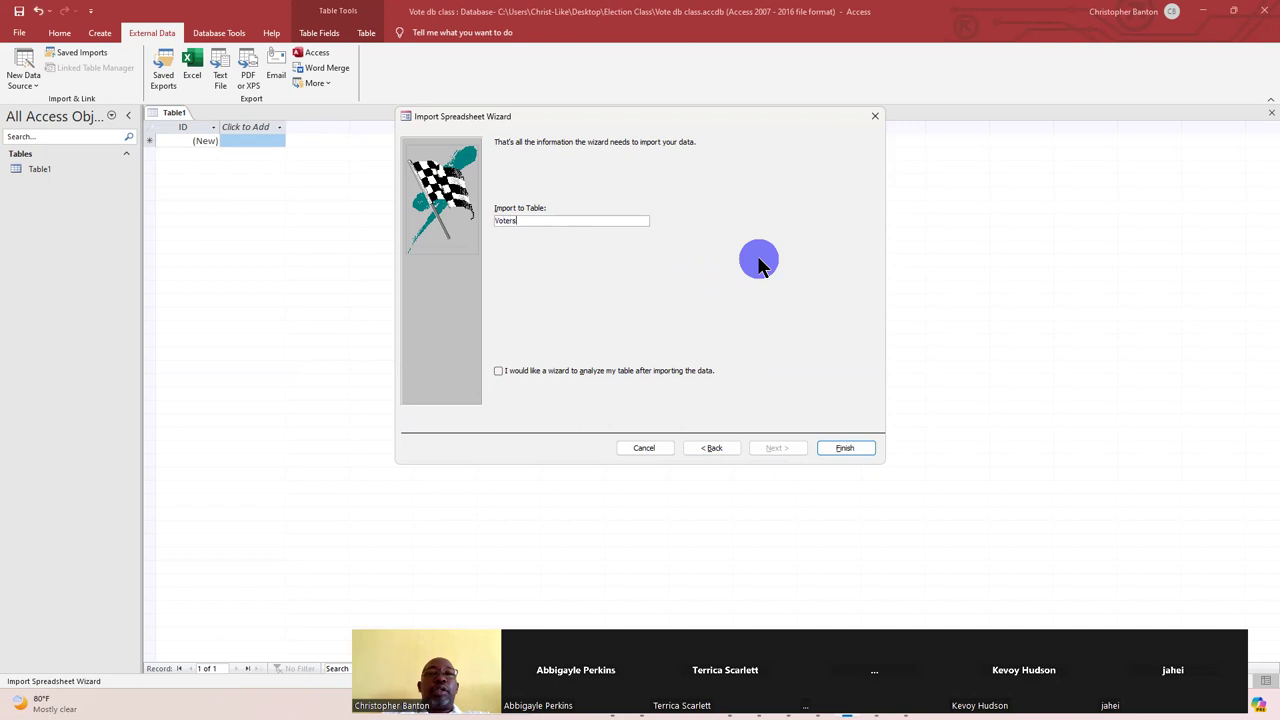
- Finish importing the data into a table named Voters and open that table
{"action": "key", "text": "Return"}
{"action": "left_click", "coordinate": [851, 512]}
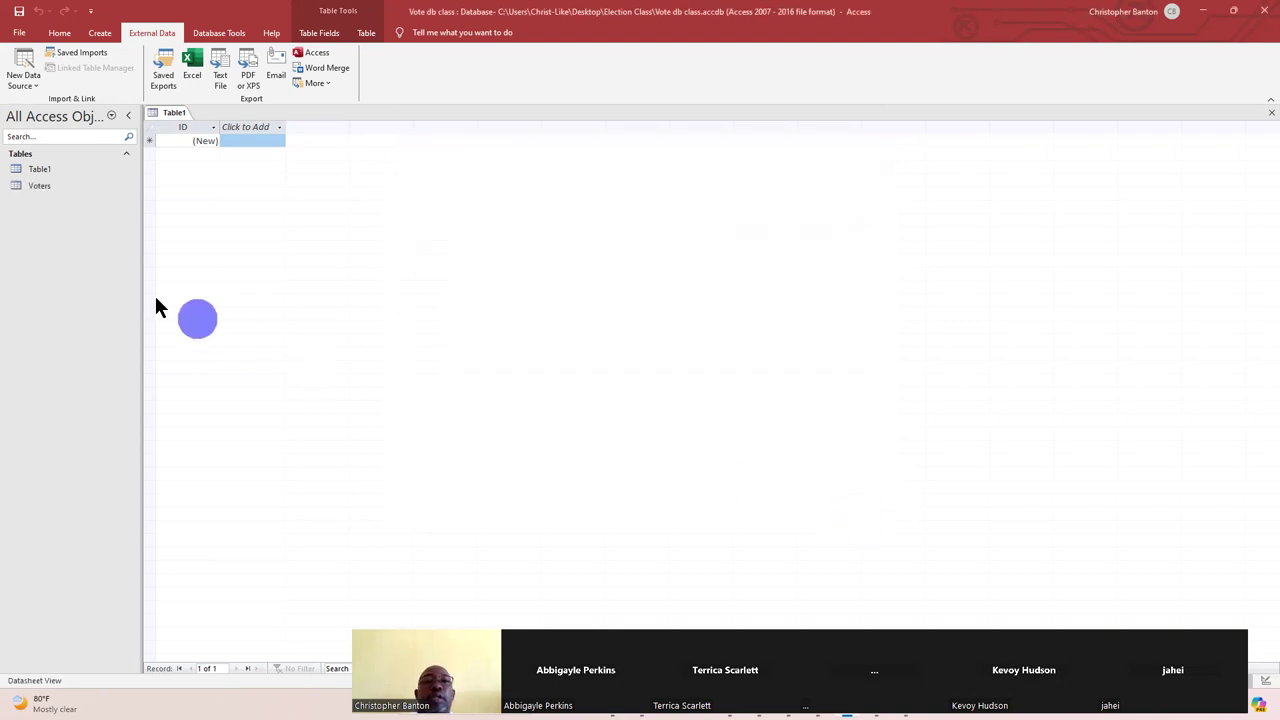
{"action": "double_click", "coordinate": [62, 187]}
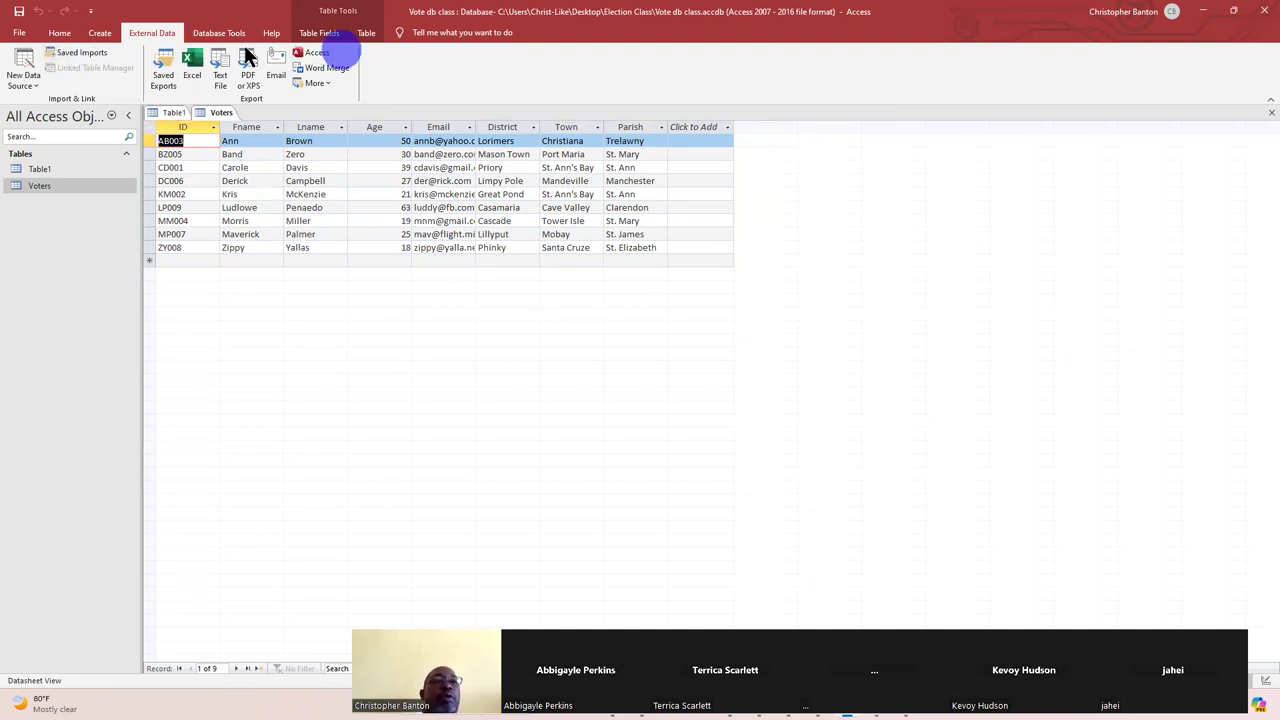
- Set the font size of the Voters datasheet to 22
{"action": "left_click", "coordinate": [59, 33]}
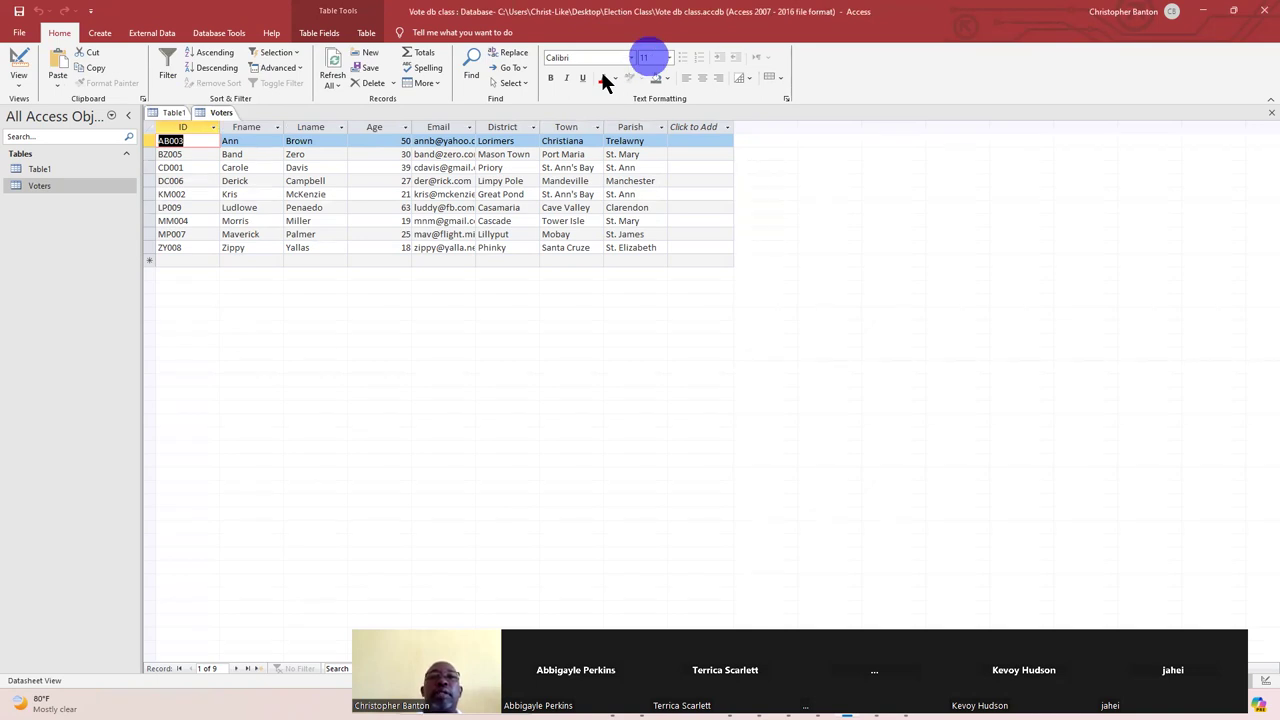
{"action": "left_click", "coordinate": [669, 57]}
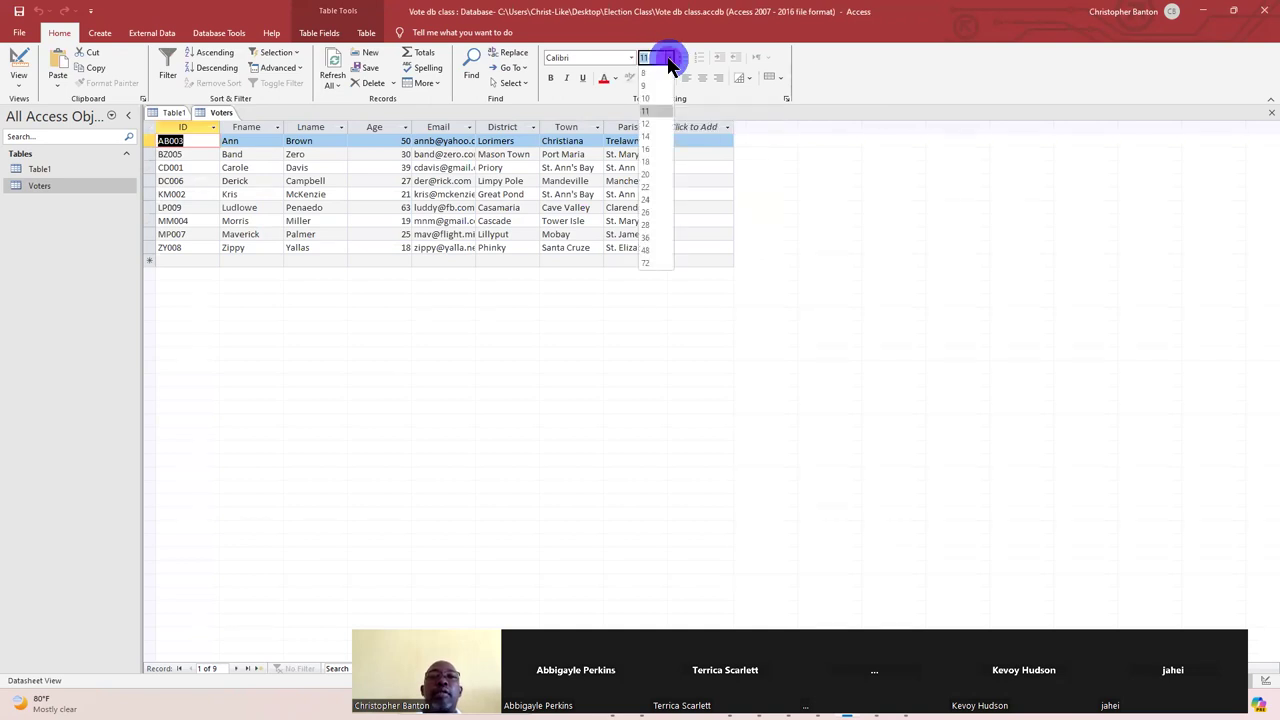
{"action": "left_click", "coordinate": [651, 163]}
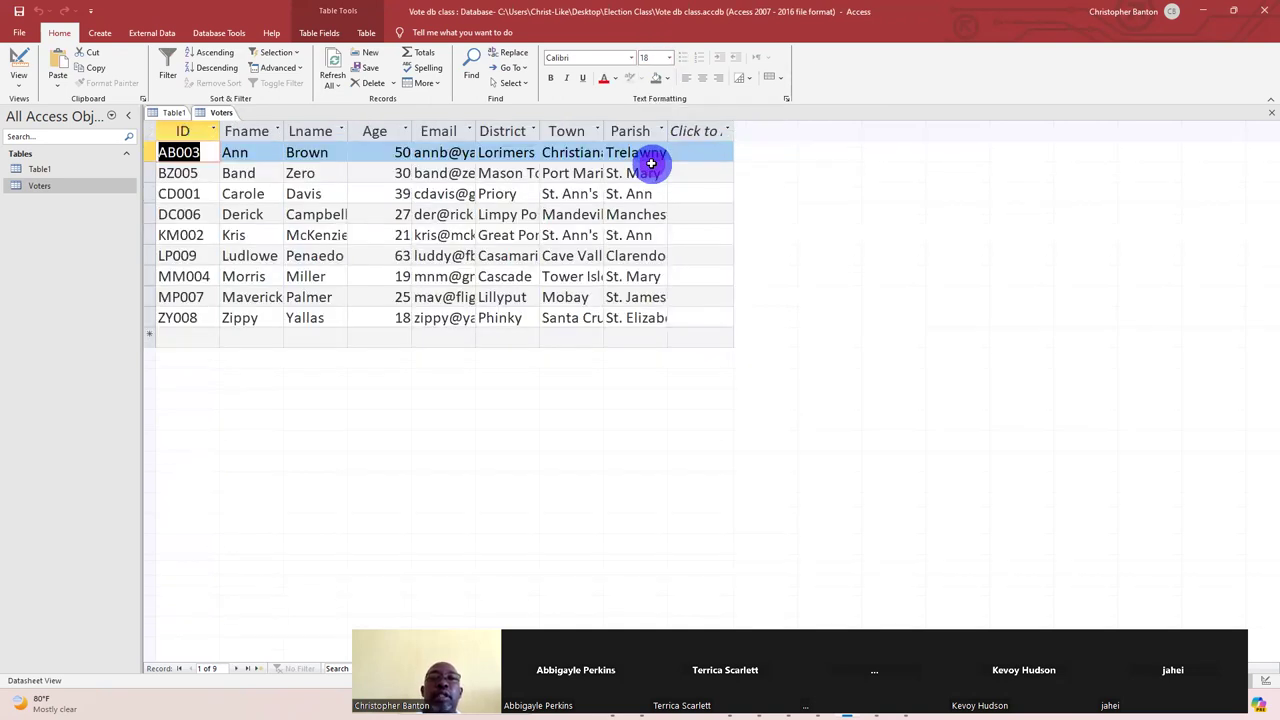
{"action": "left_click", "coordinate": [669, 58]}
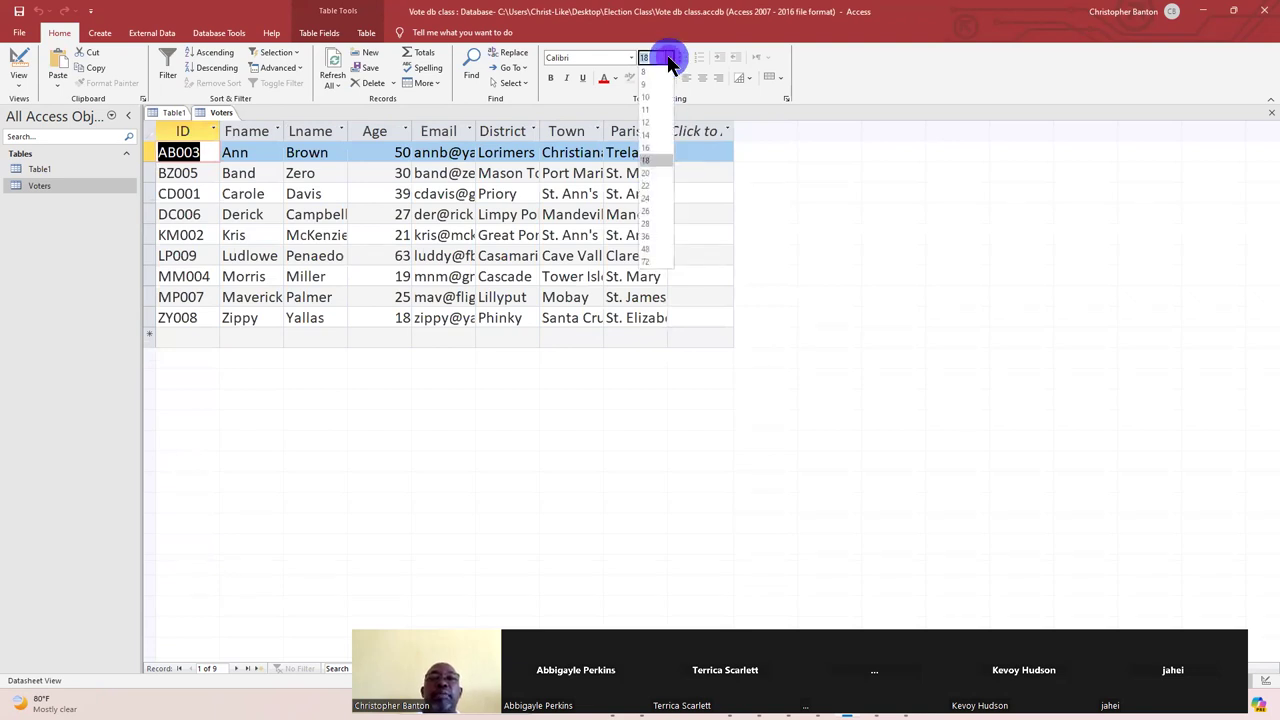
{"action": "left_click", "coordinate": [648, 185]}
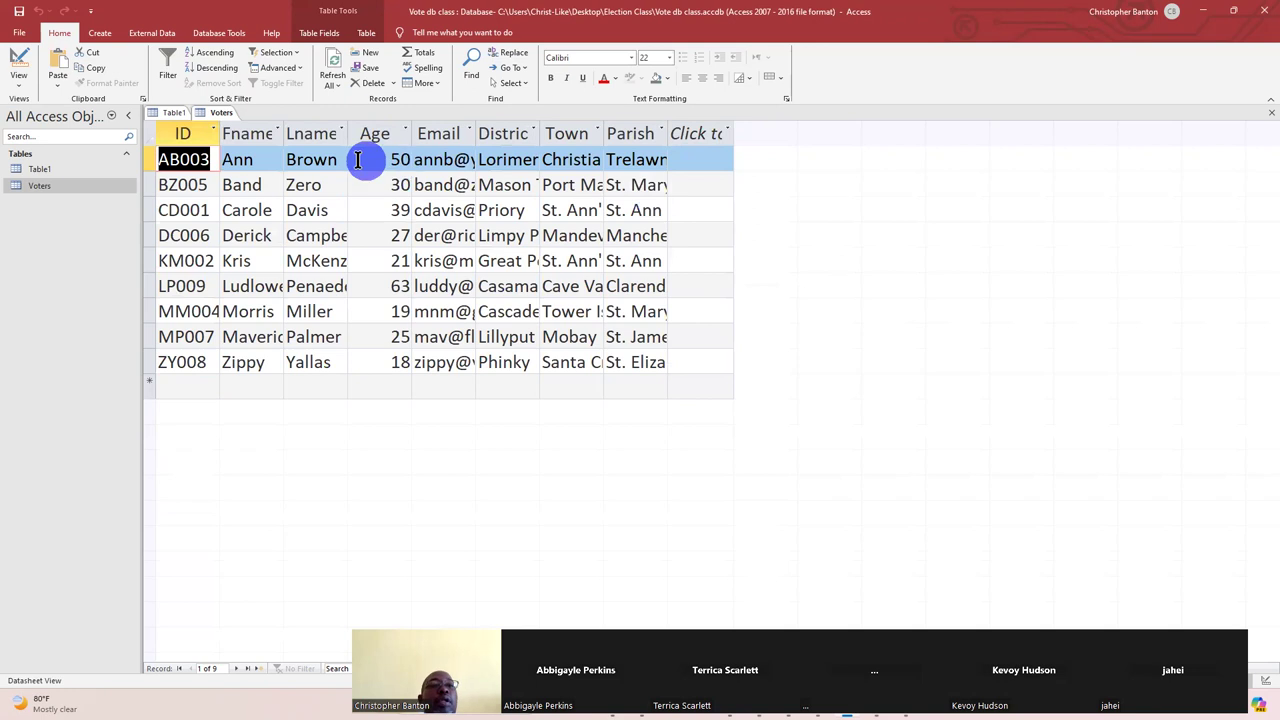
- Fit the widths of the Fname, Lname, Age, Email, District, Town and Parish columns to their contents
{"action": "double_click", "coordinate": [284, 130]}
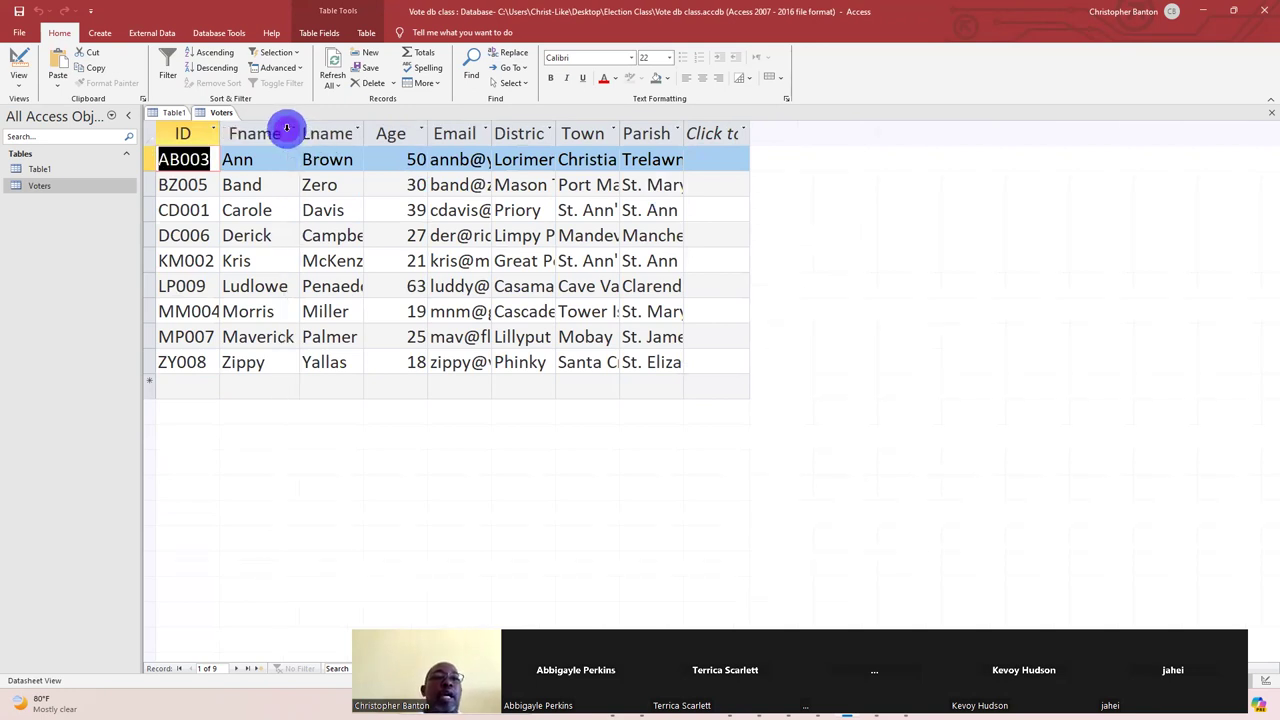
{"action": "double_click", "coordinate": [364, 130]}
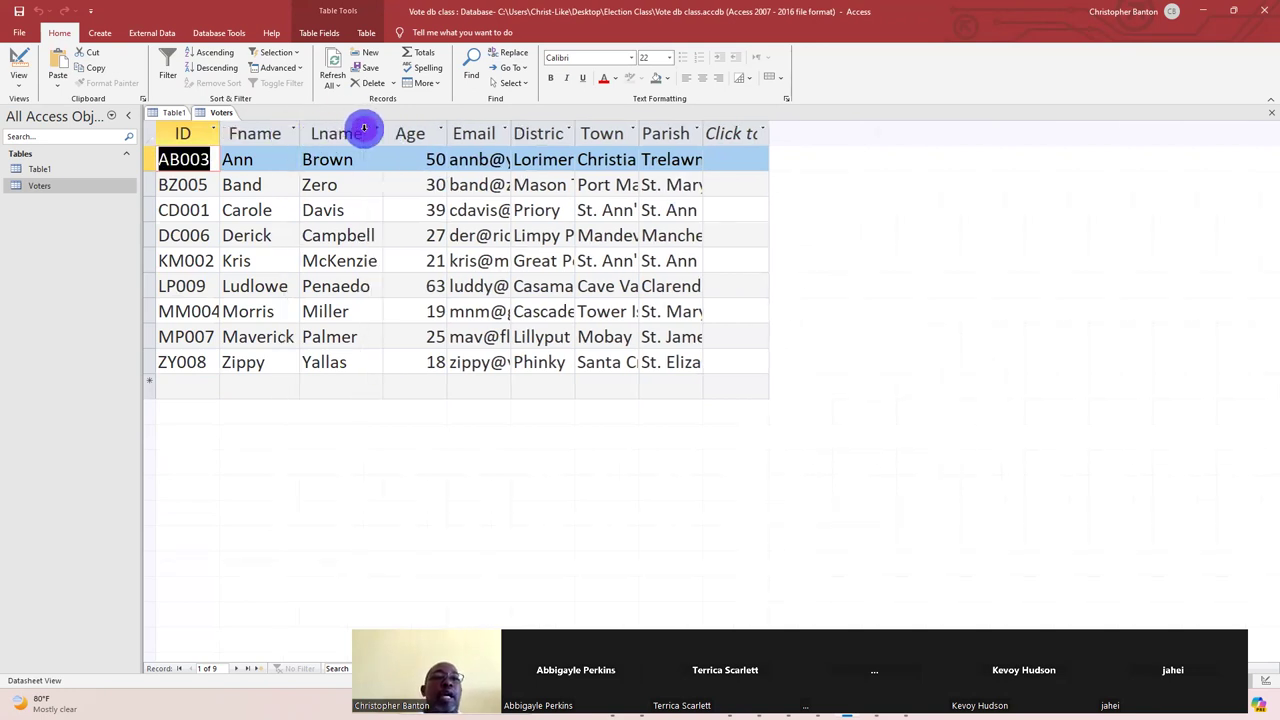
{"action": "double_click", "coordinate": [447, 133]}
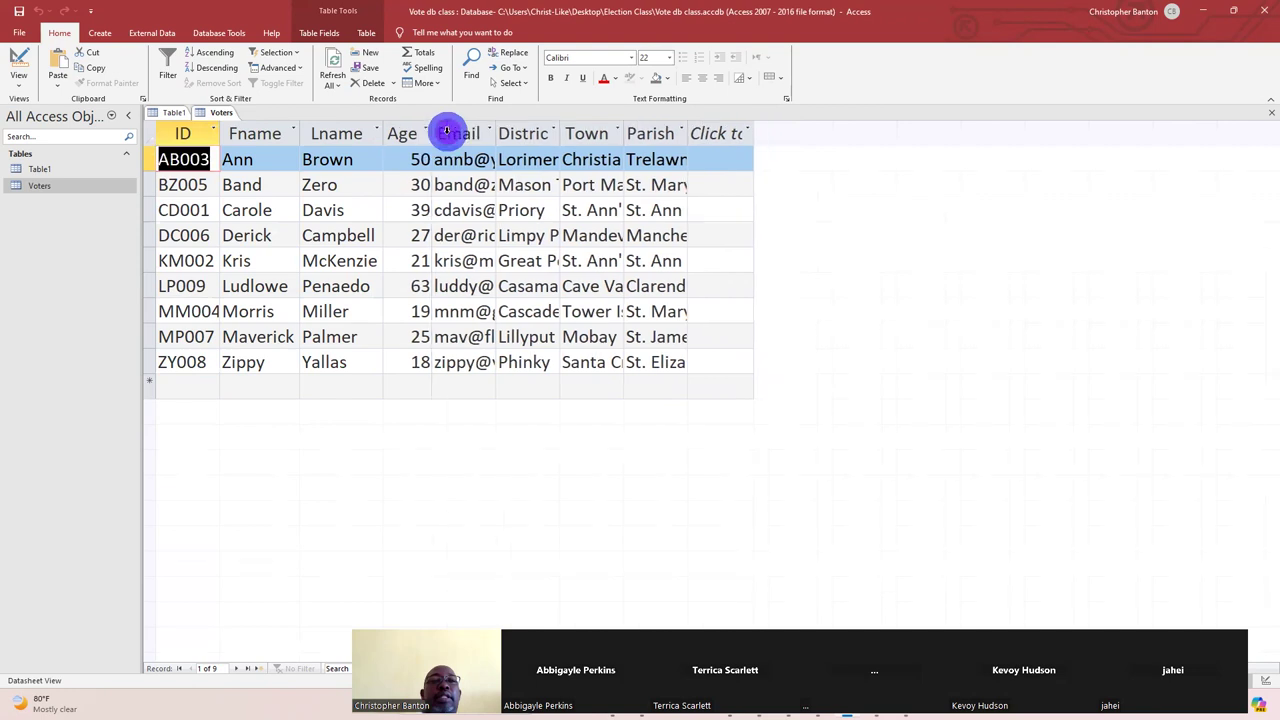
{"action": "double_click", "coordinate": [496, 130]}
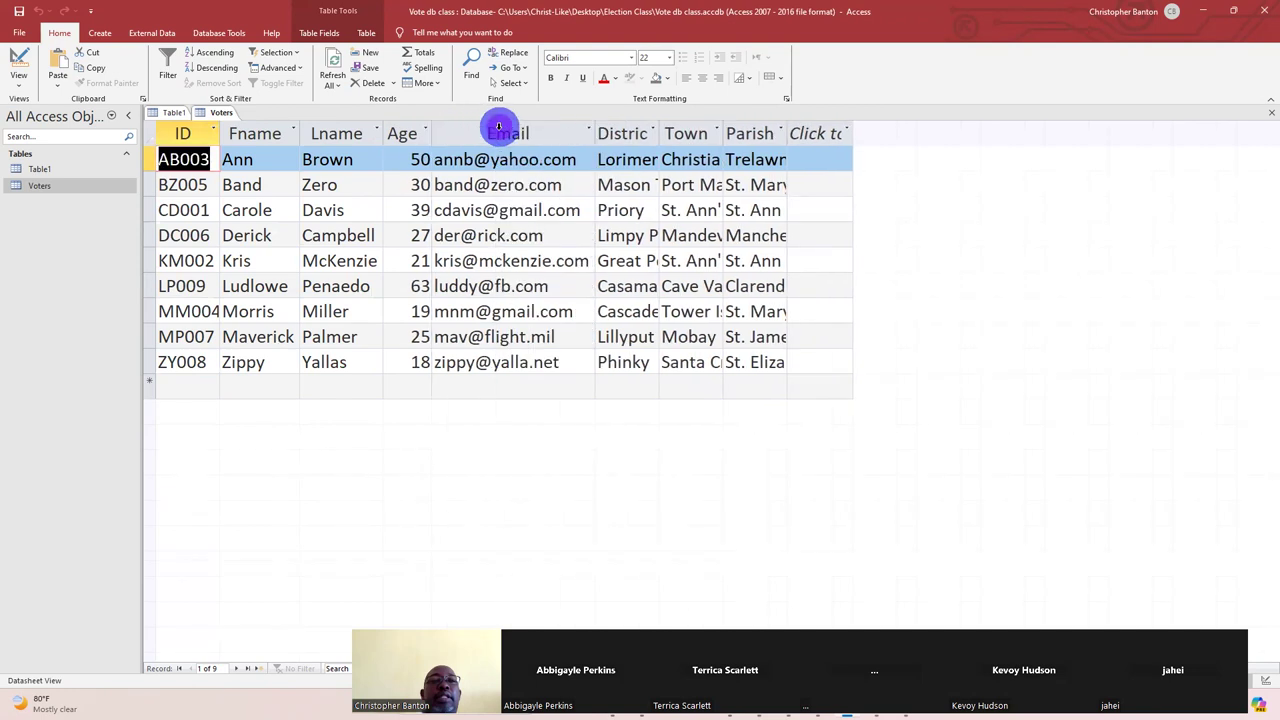
{"action": "double_click", "coordinate": [659, 133]}
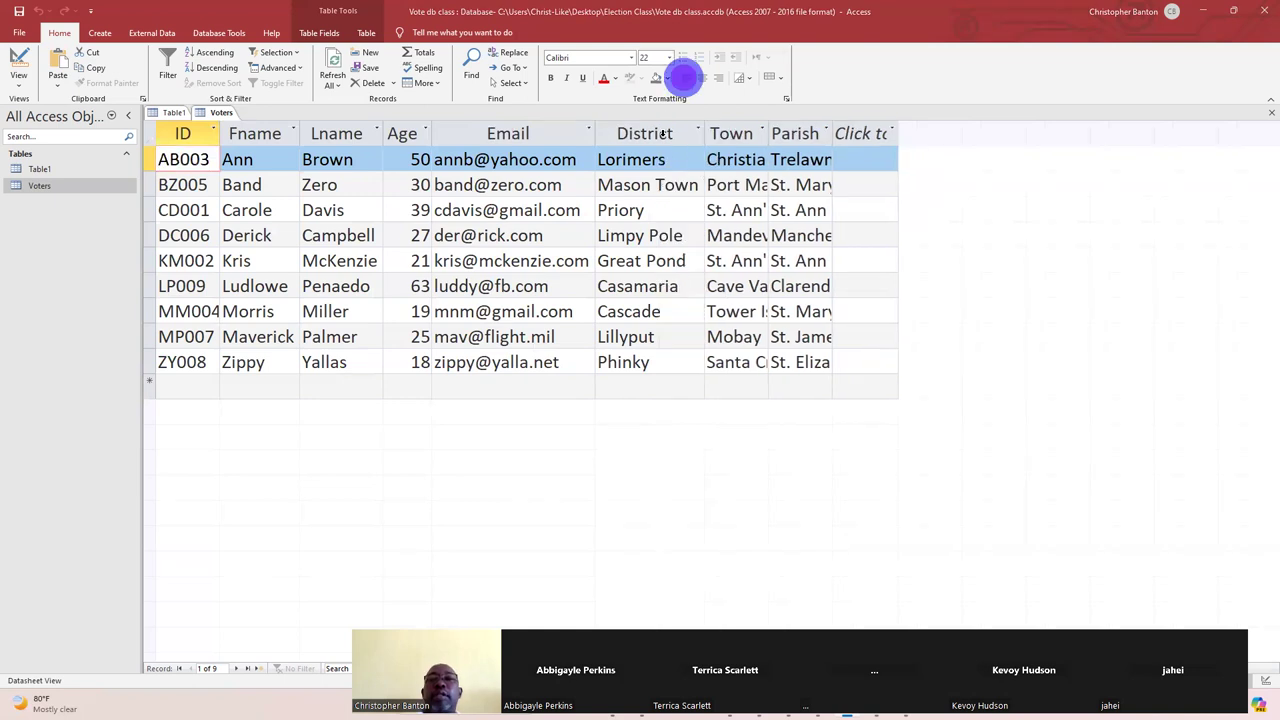
{"action": "double_click", "coordinate": [768, 133]}
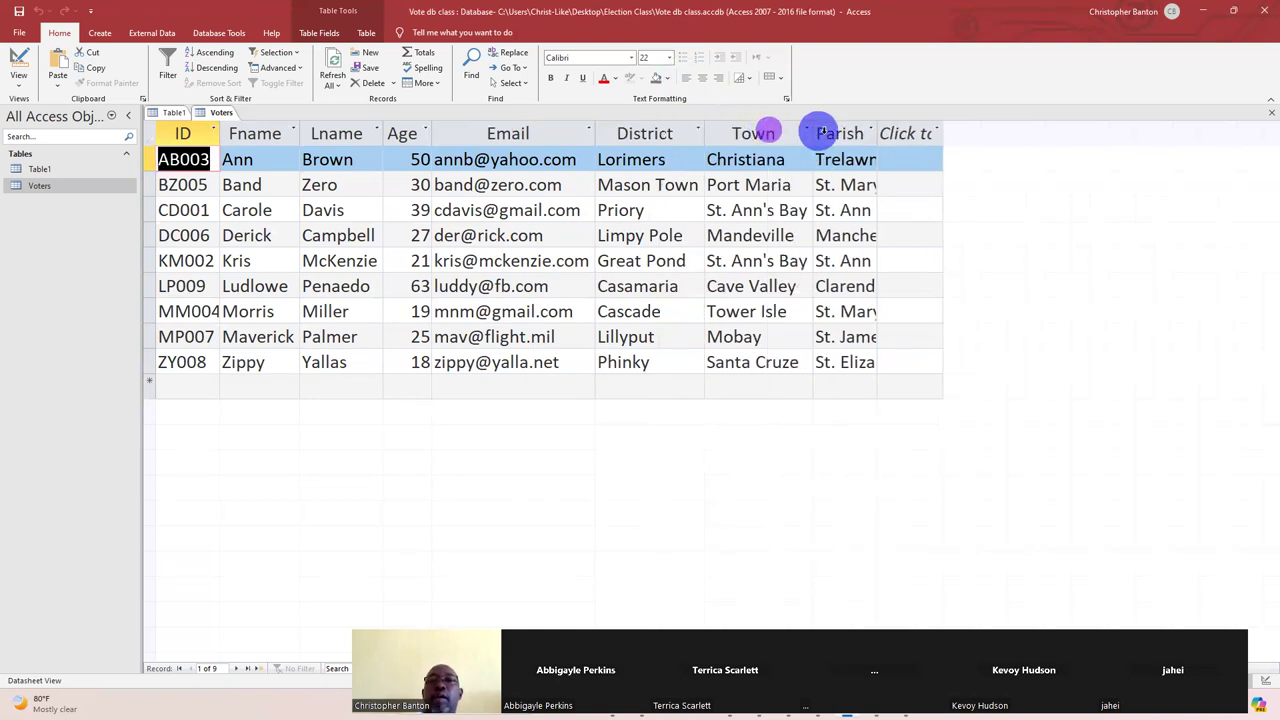
{"action": "double_click", "coordinate": [877, 137]}
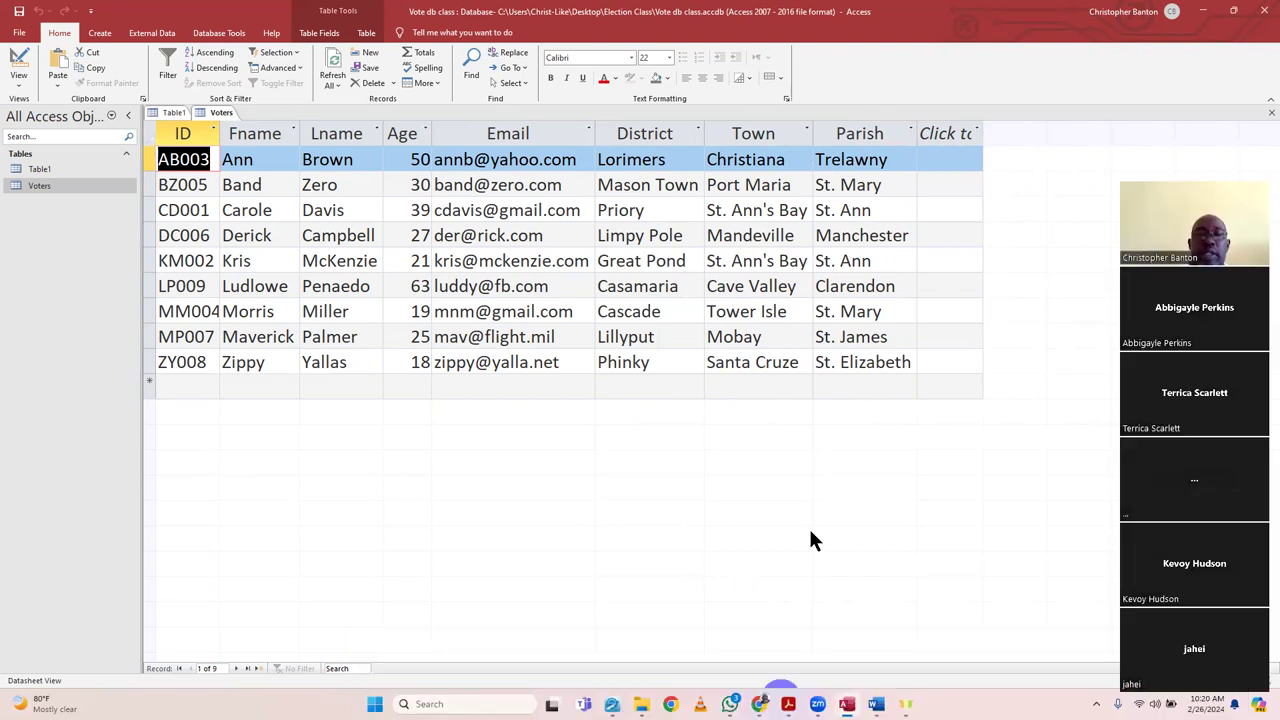
{"action": "left_click", "coordinate": [375, 704]}
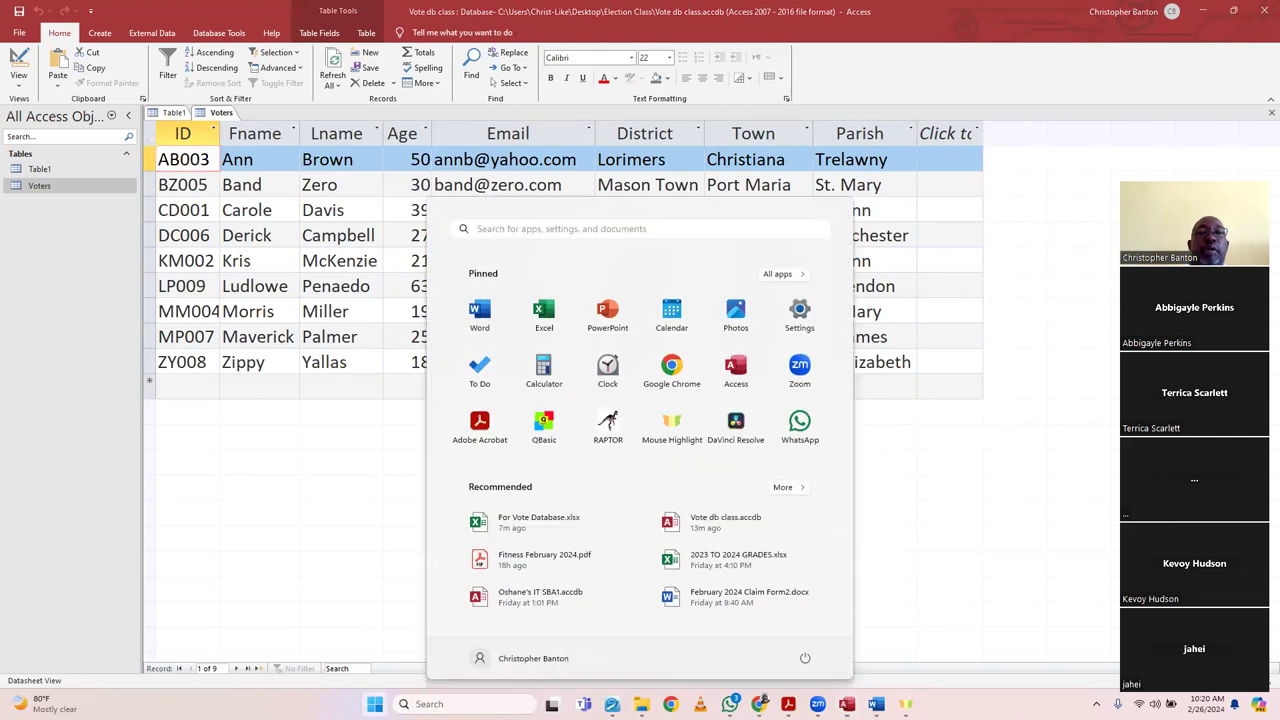
{"action": "left_click", "coordinate": [540, 553]}
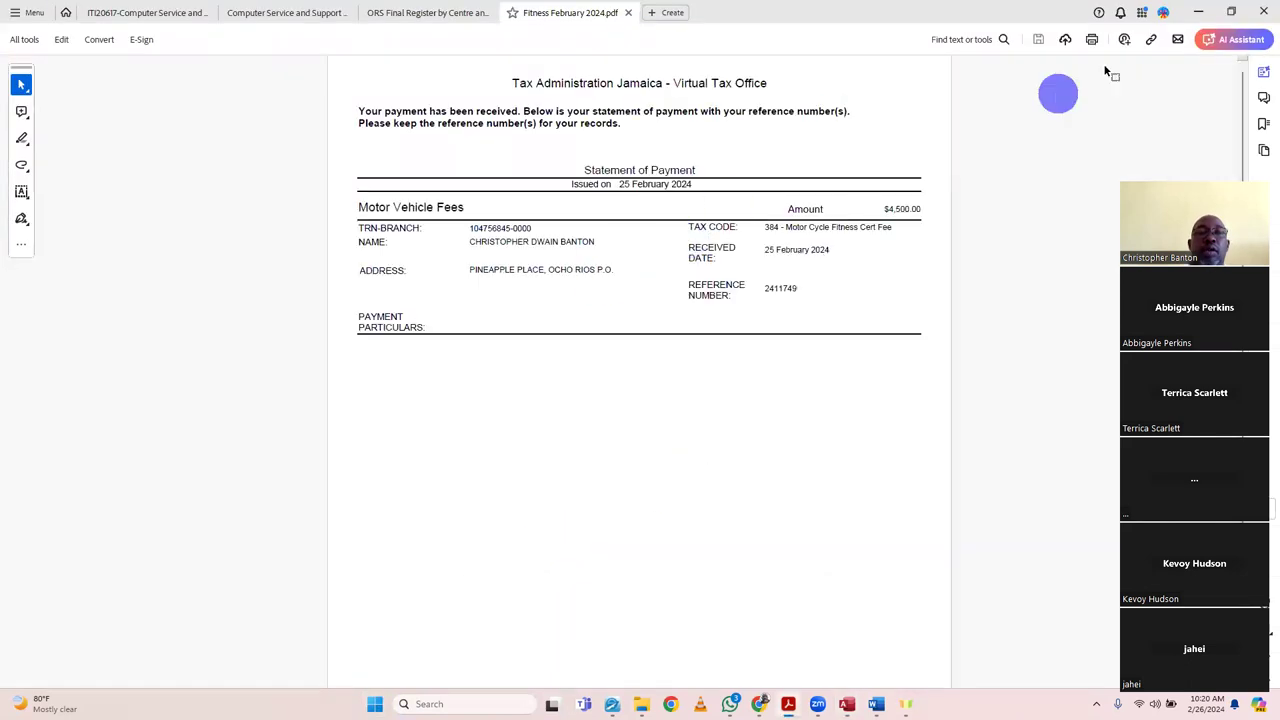
{"action": "left_click", "coordinate": [1198, 12]}
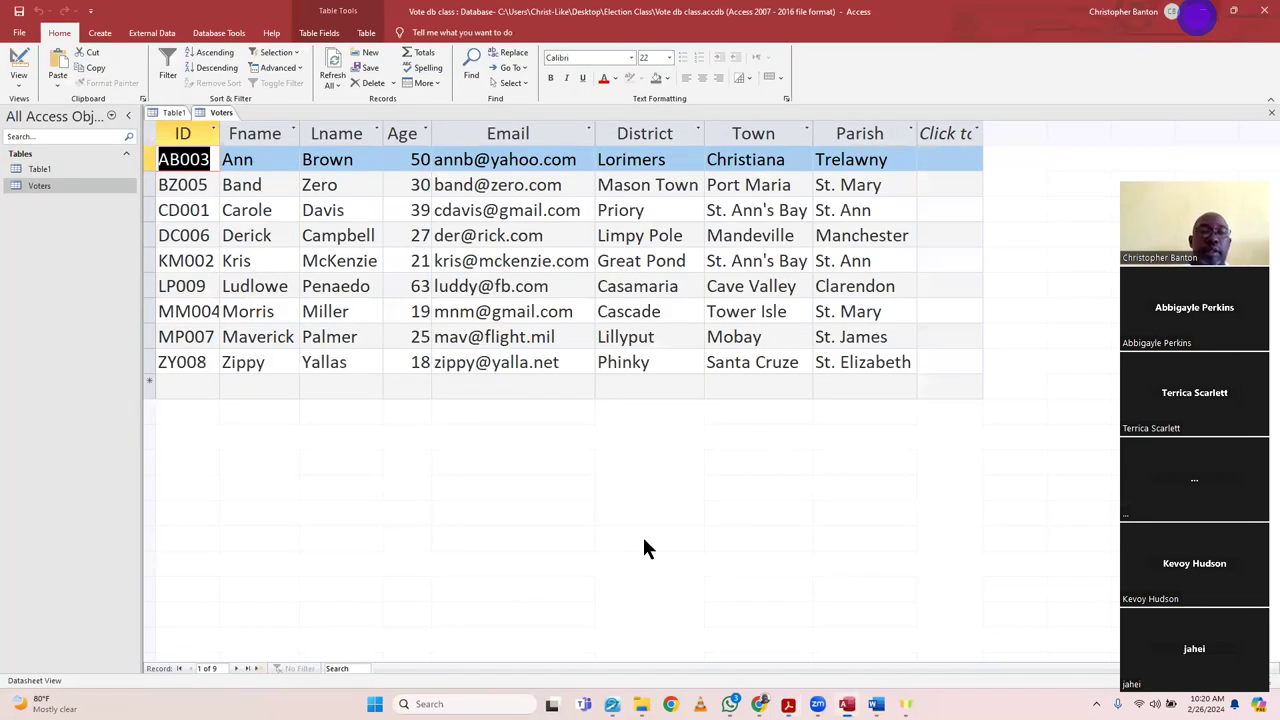
- Reopen the recent workbook For Vote Database.xlsx in Excel to view the source voter records
{"action": "left_click", "coordinate": [374, 704]}
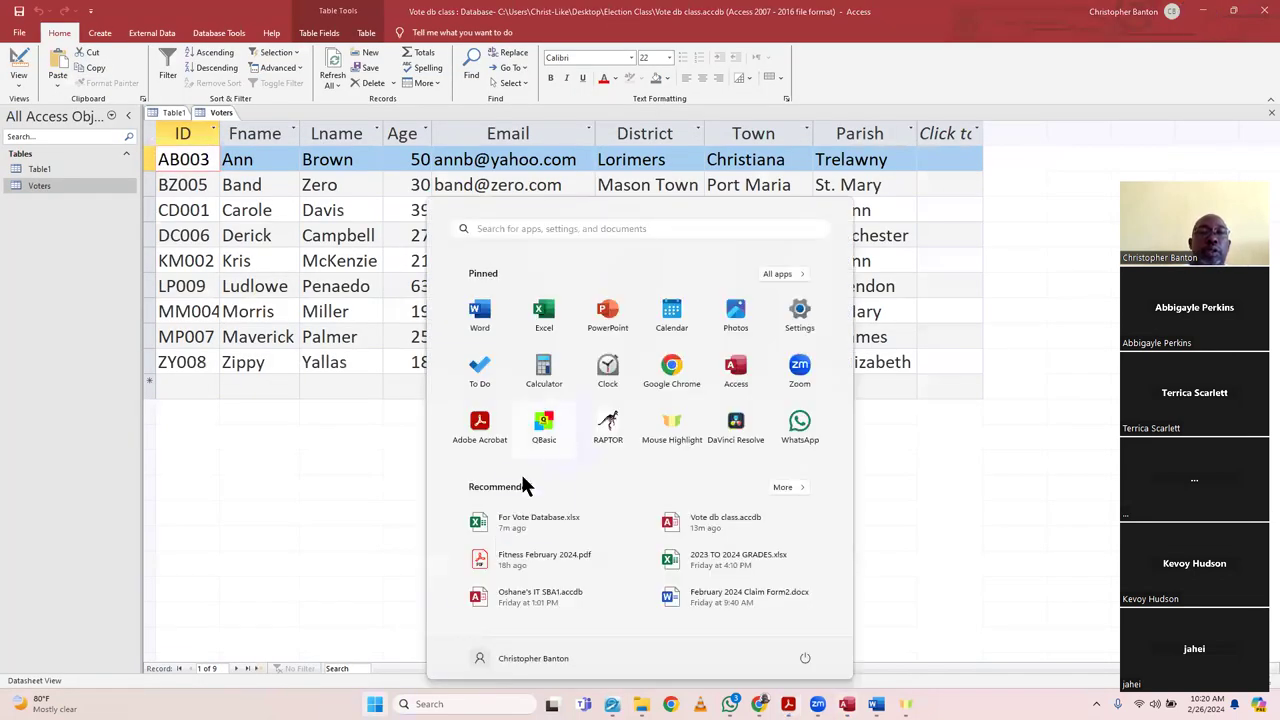
{"action": "left_click", "coordinate": [507, 524]}
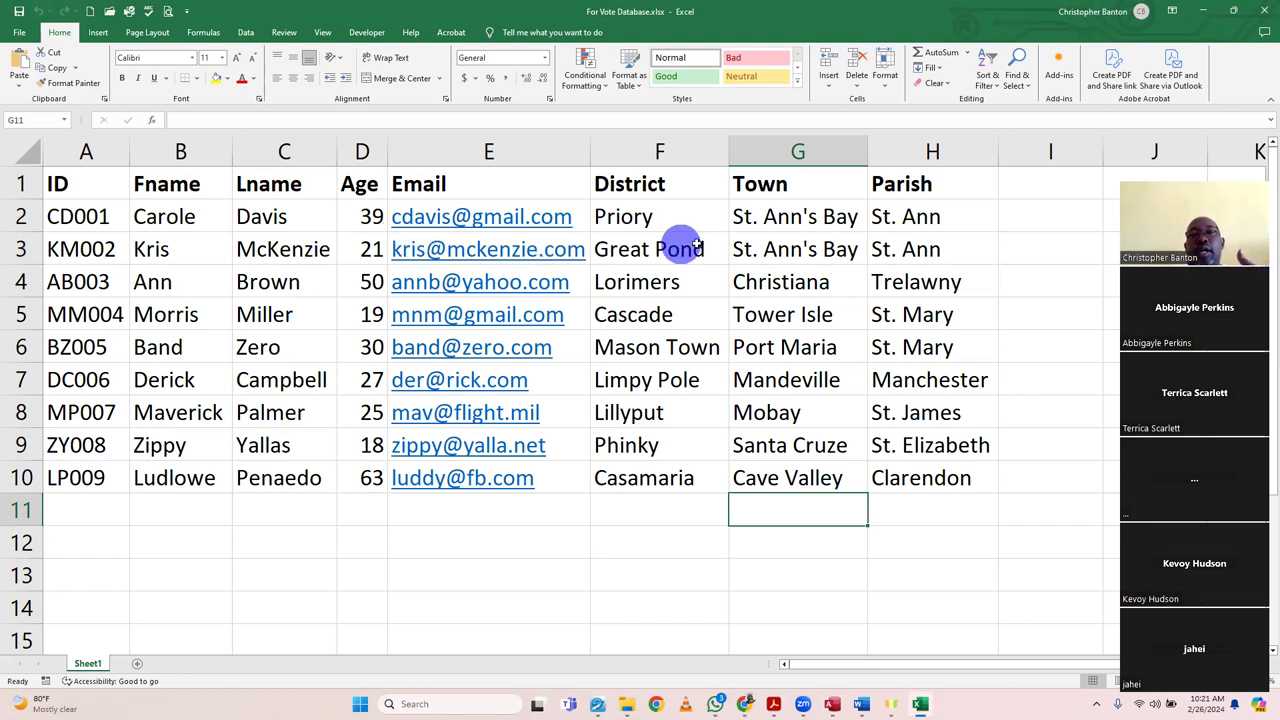
{"action": "mouse_move", "coordinate": [830, 690]}
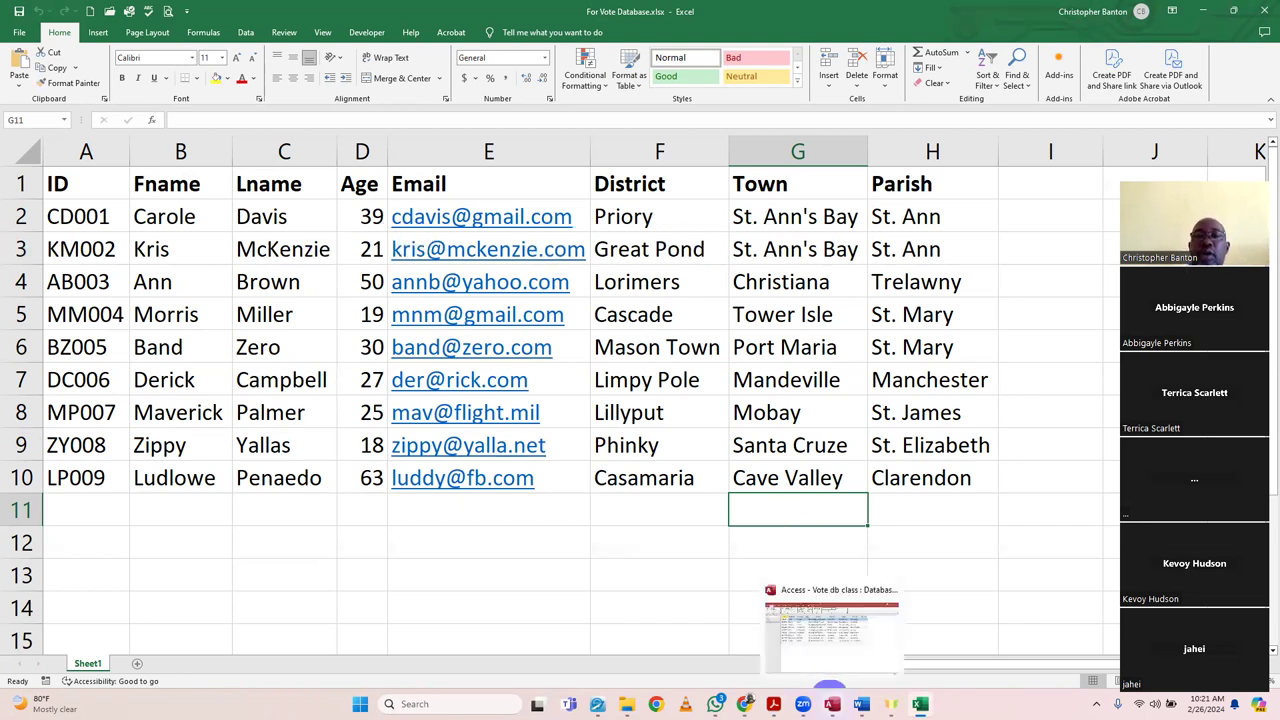
- Switch back to the Vote db class database in Access and show the Voters table in Design View
{"action": "left_click", "coordinate": [844, 668]}
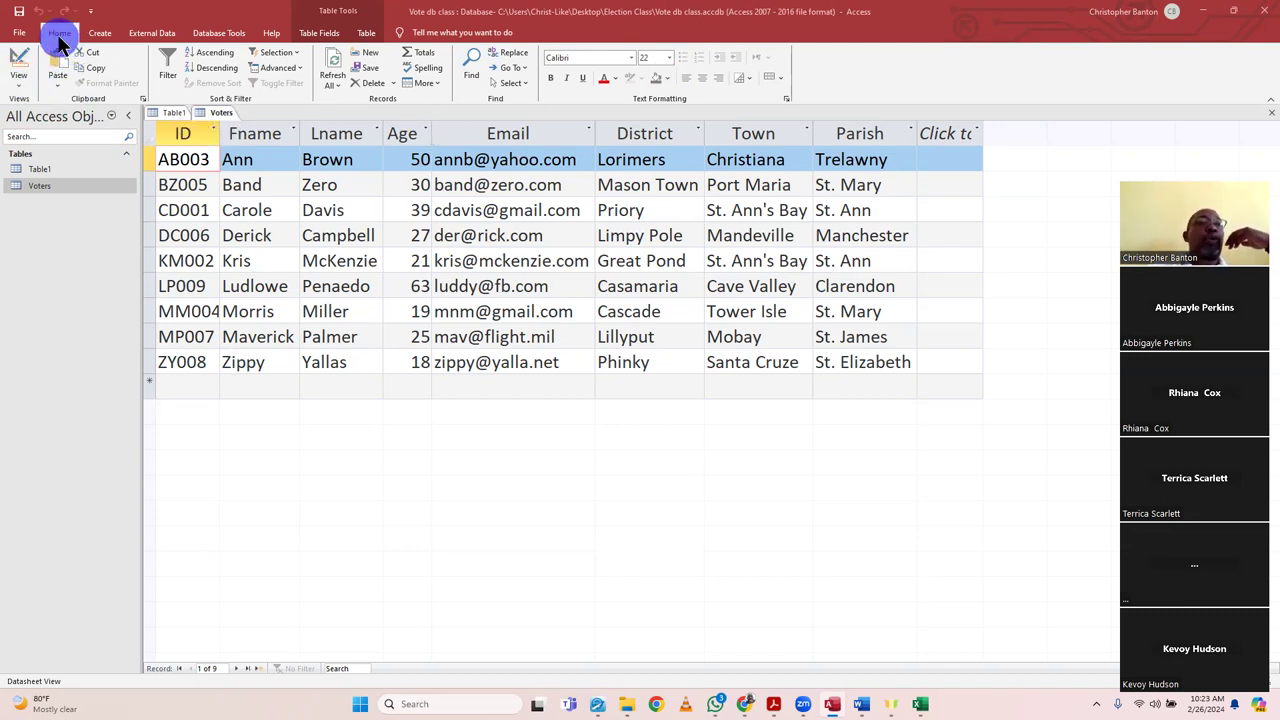
{"action": "left_click", "coordinate": [161, 38]}
{"action": "left_click", "coordinate": [212, 36]}
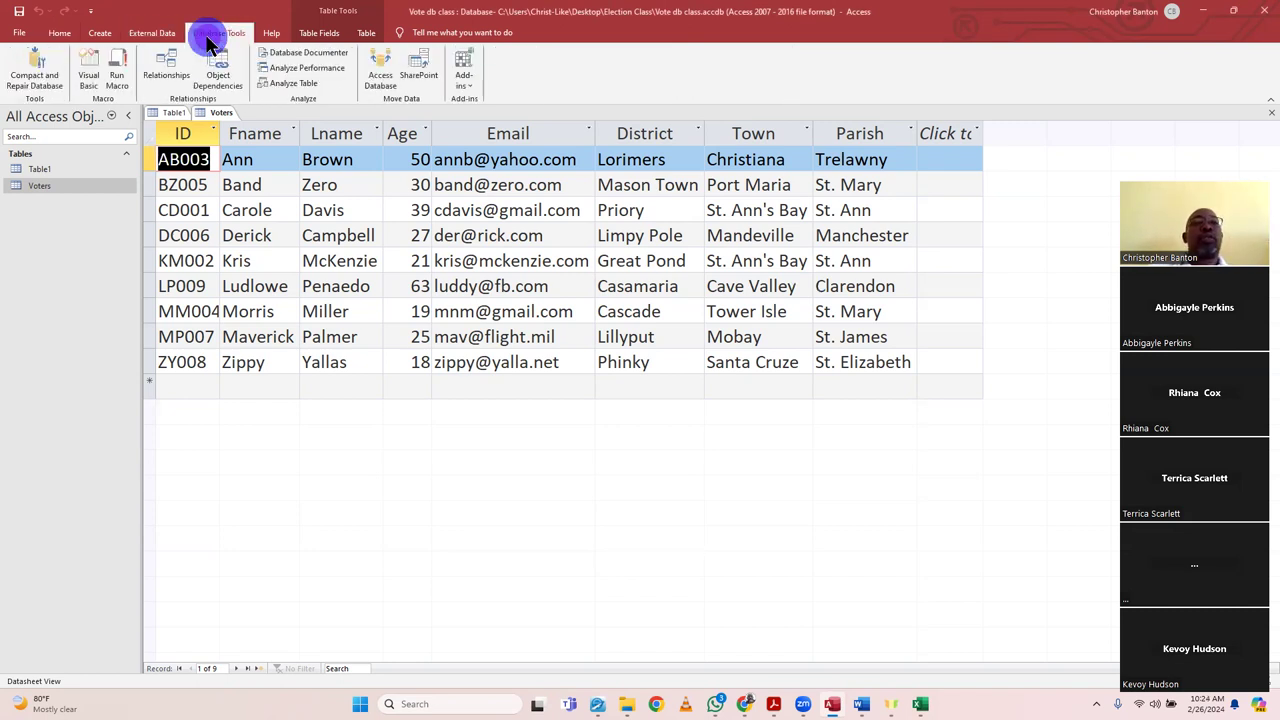
{"action": "left_click", "coordinate": [271, 34]}
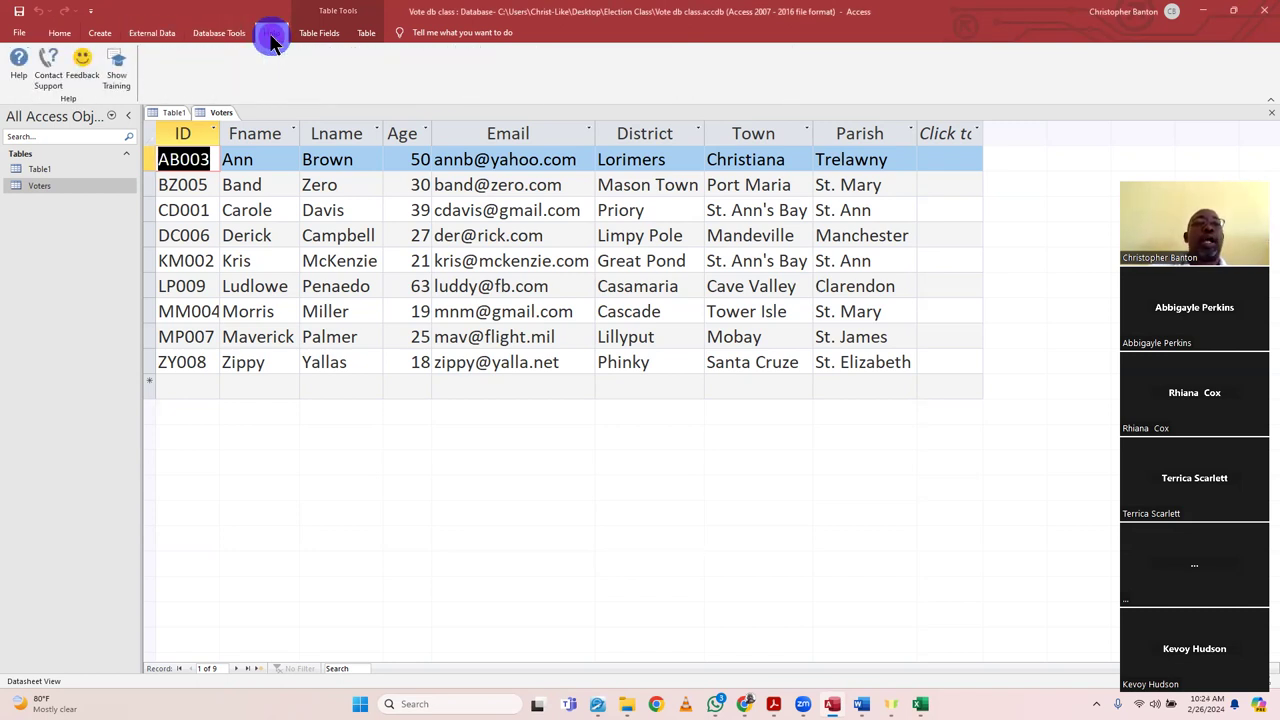
{"action": "left_click", "coordinate": [59, 34]}
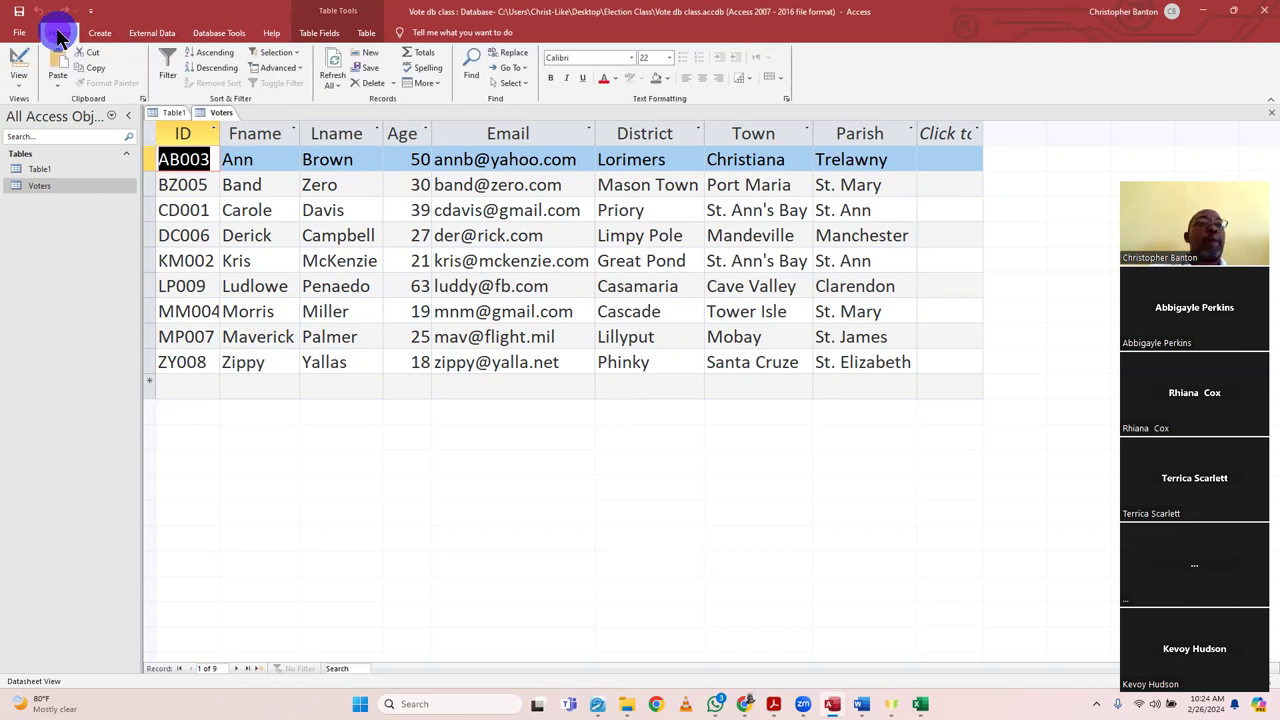
{"action": "left_click", "coordinate": [18, 70]}
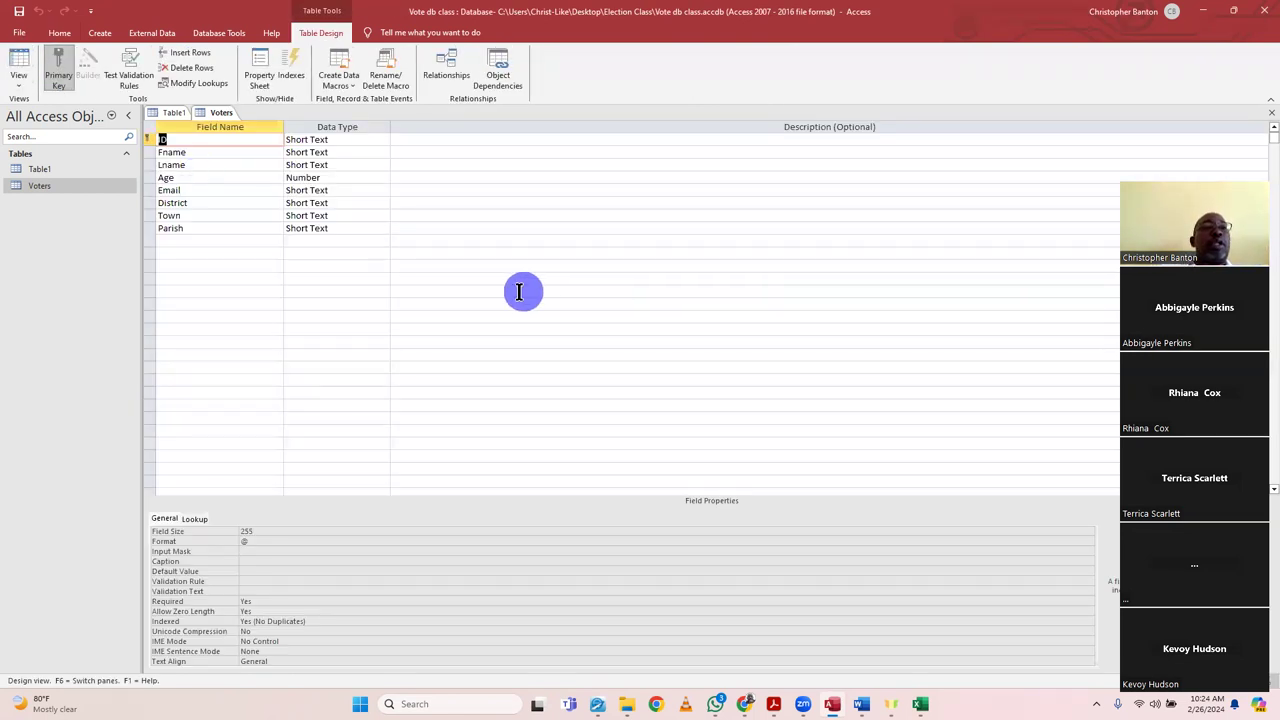
{"action": "left_click", "coordinate": [352, 151]}
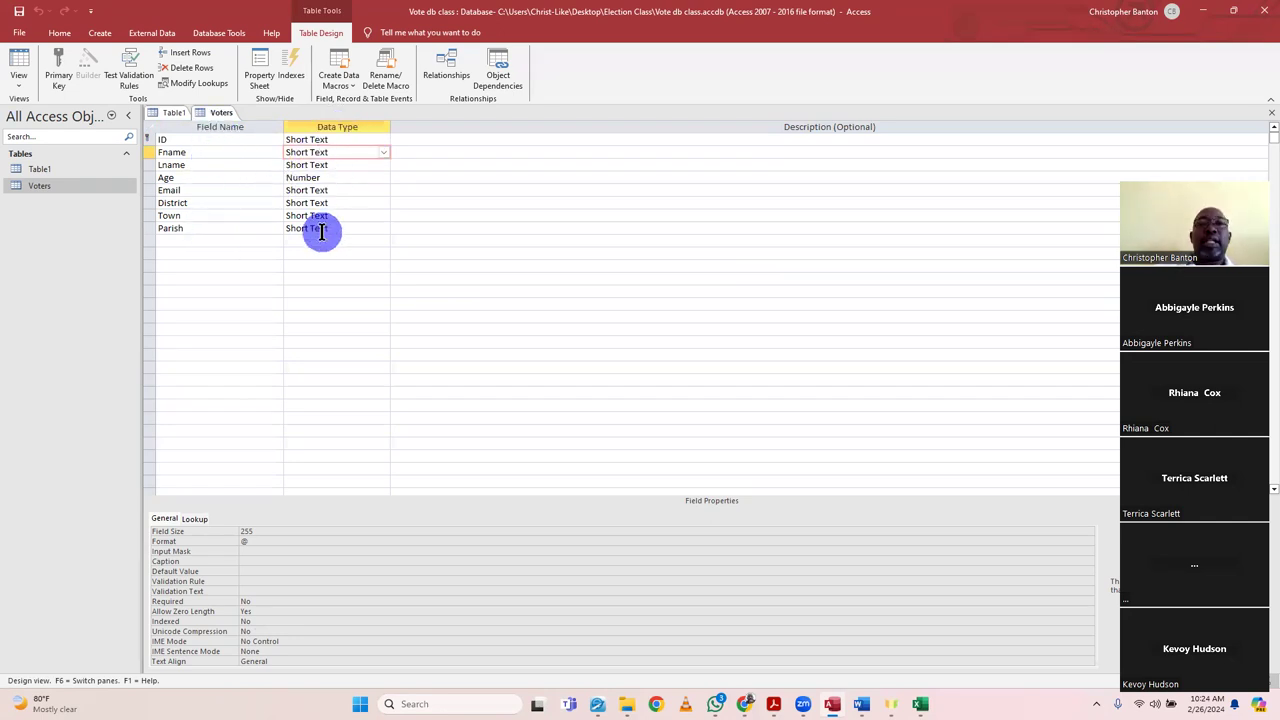
- Describe the ID field as "Unique per person" and the Fname field as "First name of each person entered"
{"action": "left_click", "coordinate": [612, 143]}
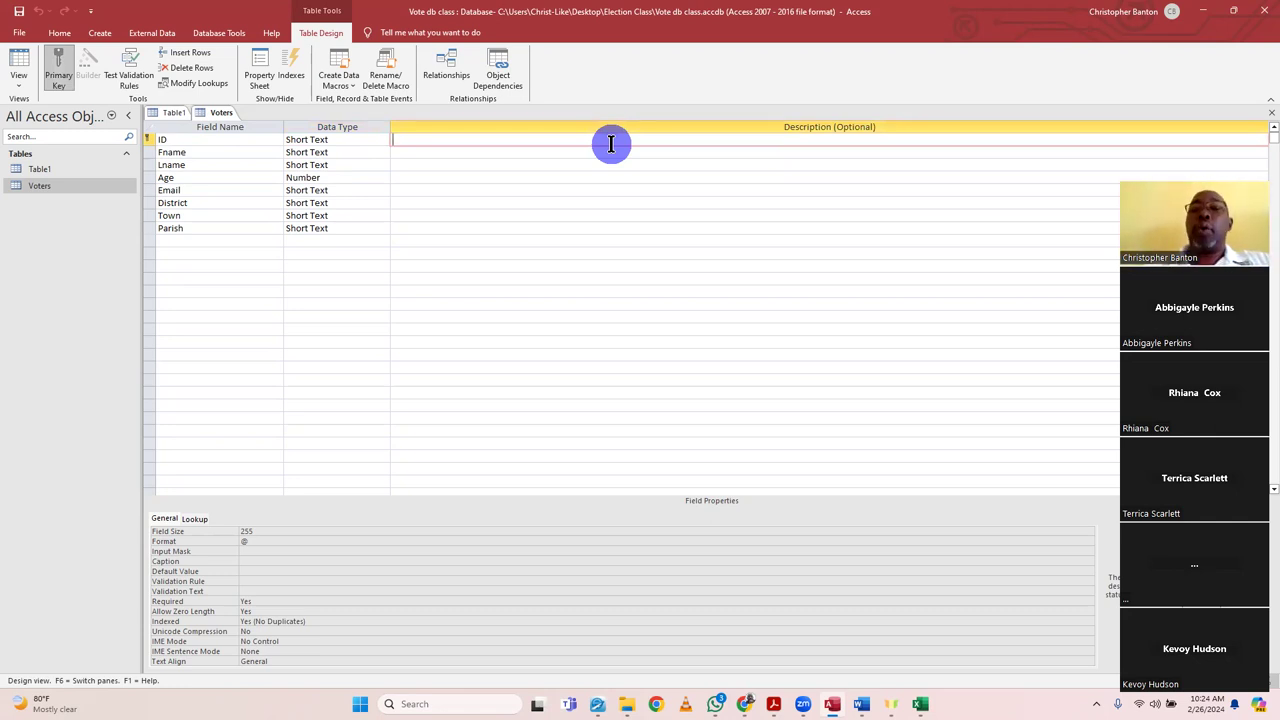
{"action": "left_click", "coordinate": [611, 144]}
{"action": "type", "text": "Un"}
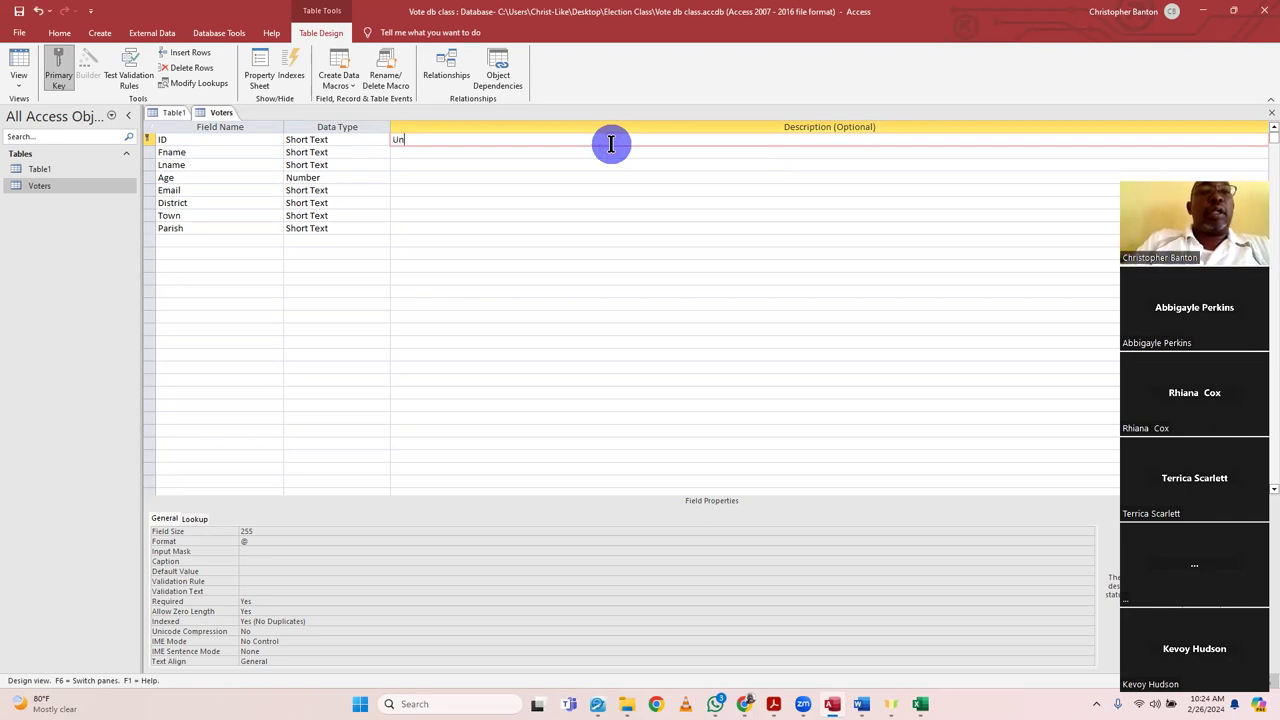
{"action": "type", "text": "ique per person"}
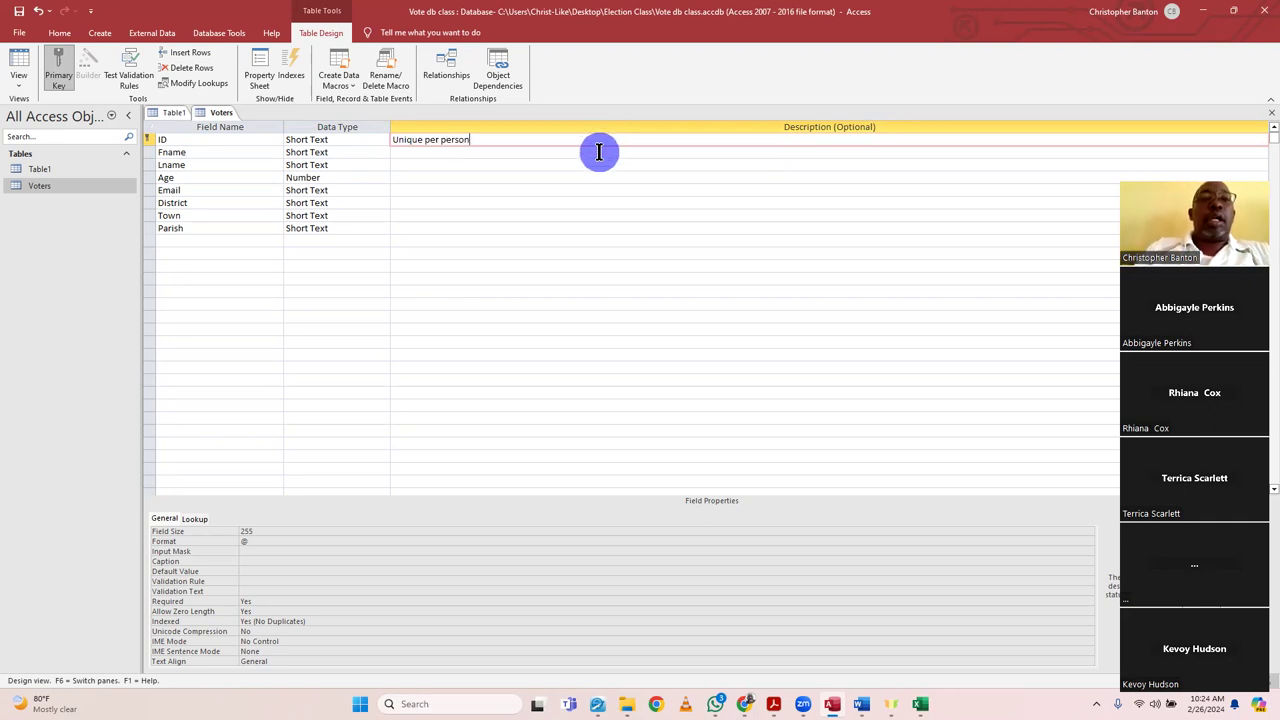
{"action": "left_click", "coordinate": [599, 152]}
{"action": "type", "text": "First "}
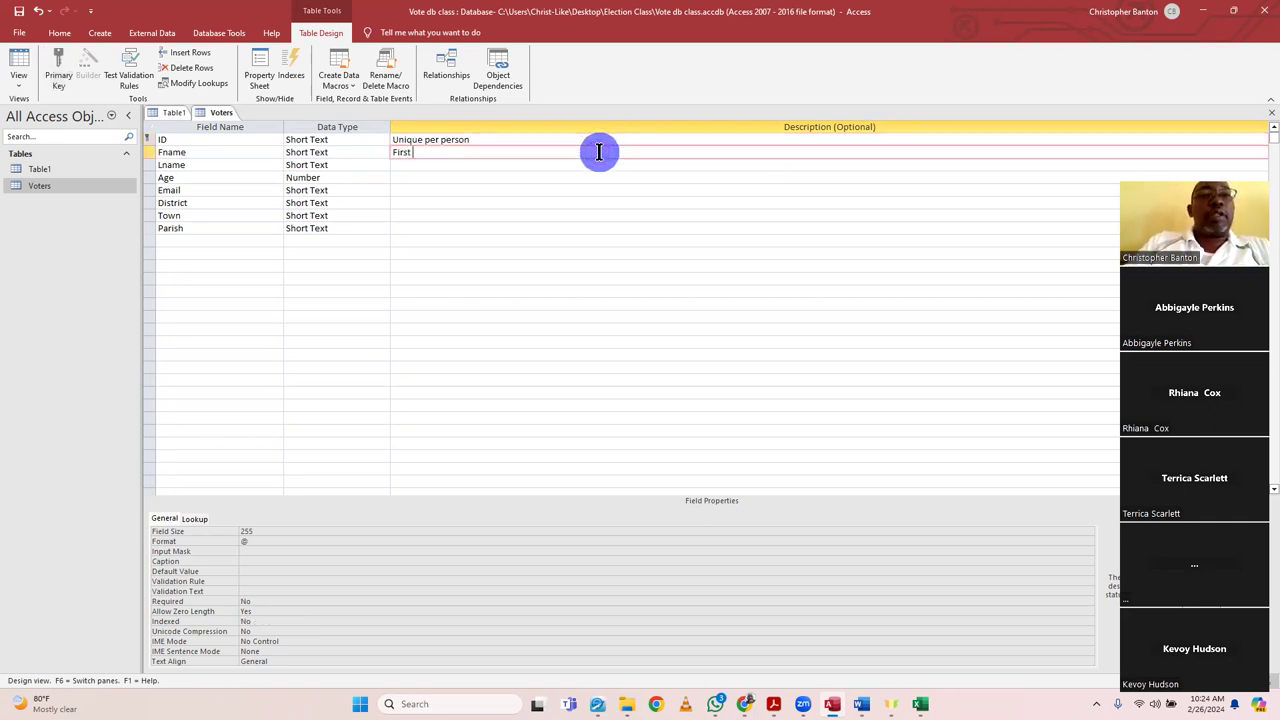
{"action": "type", "text": "name of each persone entered"}
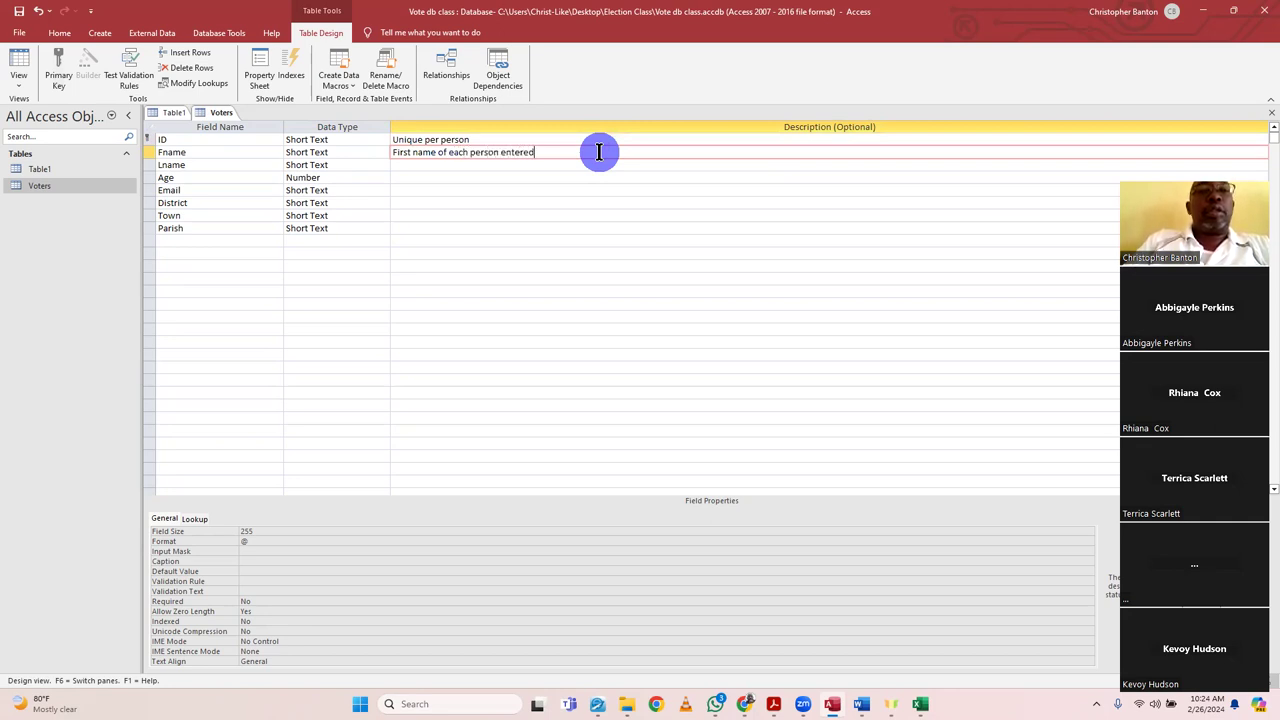
- Describe the Age field as "age when person was registered" and the Email field as "email address of entrant"
{"action": "left_click", "coordinate": [575, 177]}
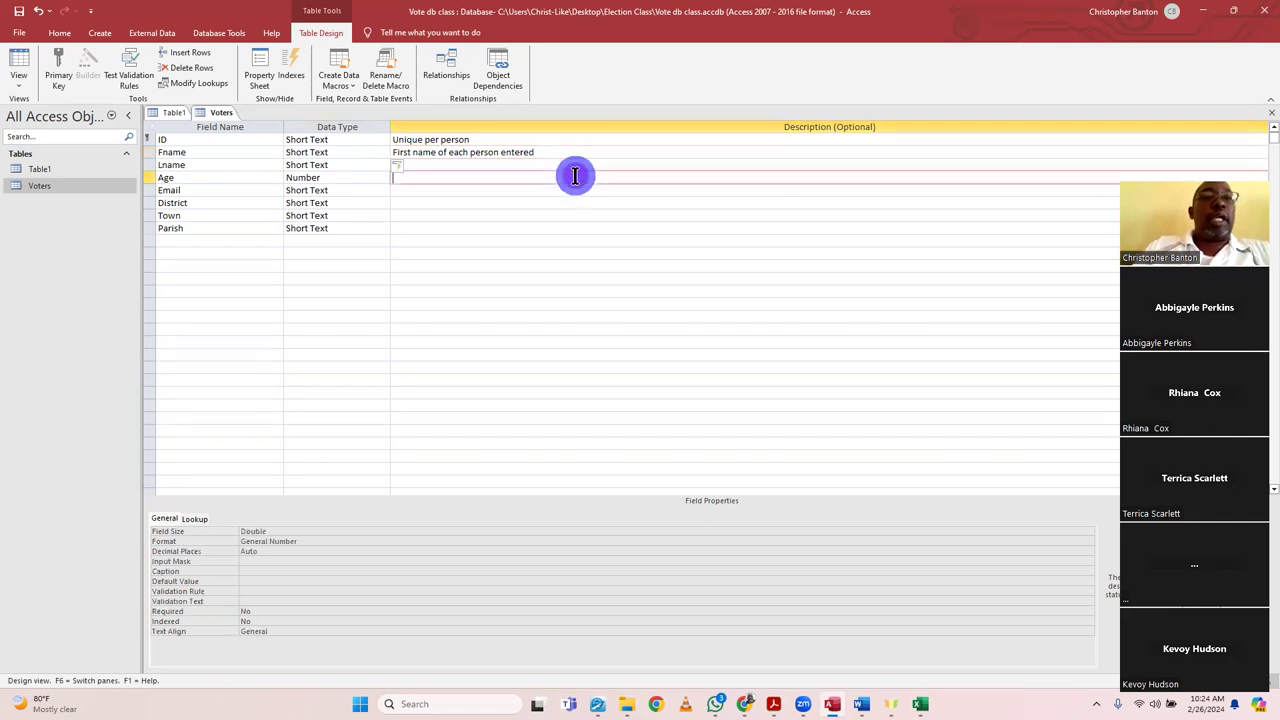
{"action": "type", "text": "age when person was sre"}
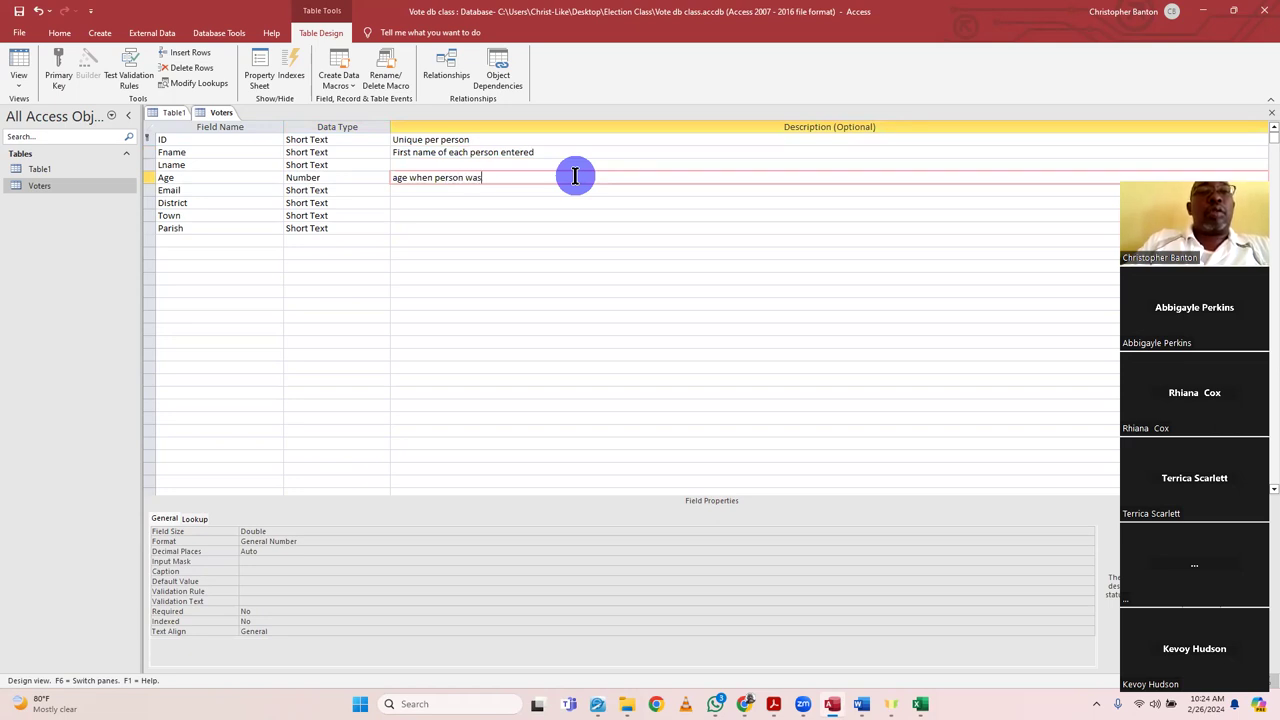
{"action": "key", "text": "BackSpace"}
{"action": "type", "text": "registered"}
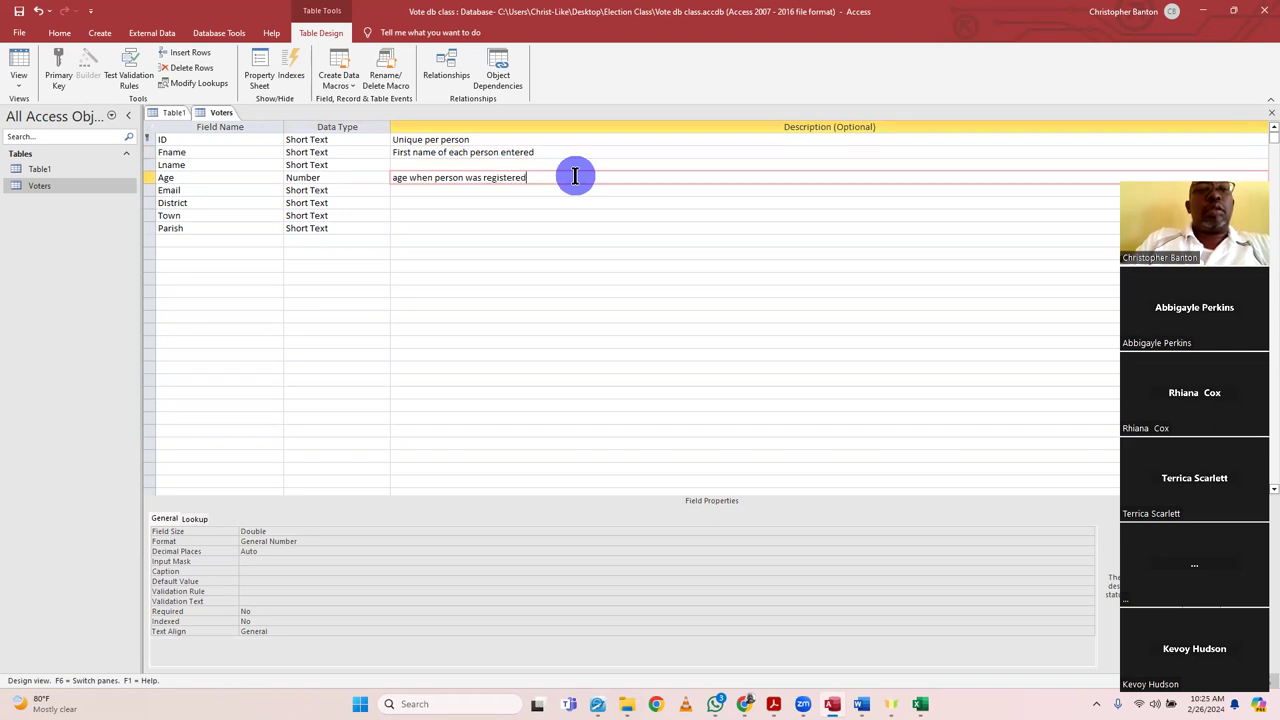
{"action": "key", "text": "Down"}
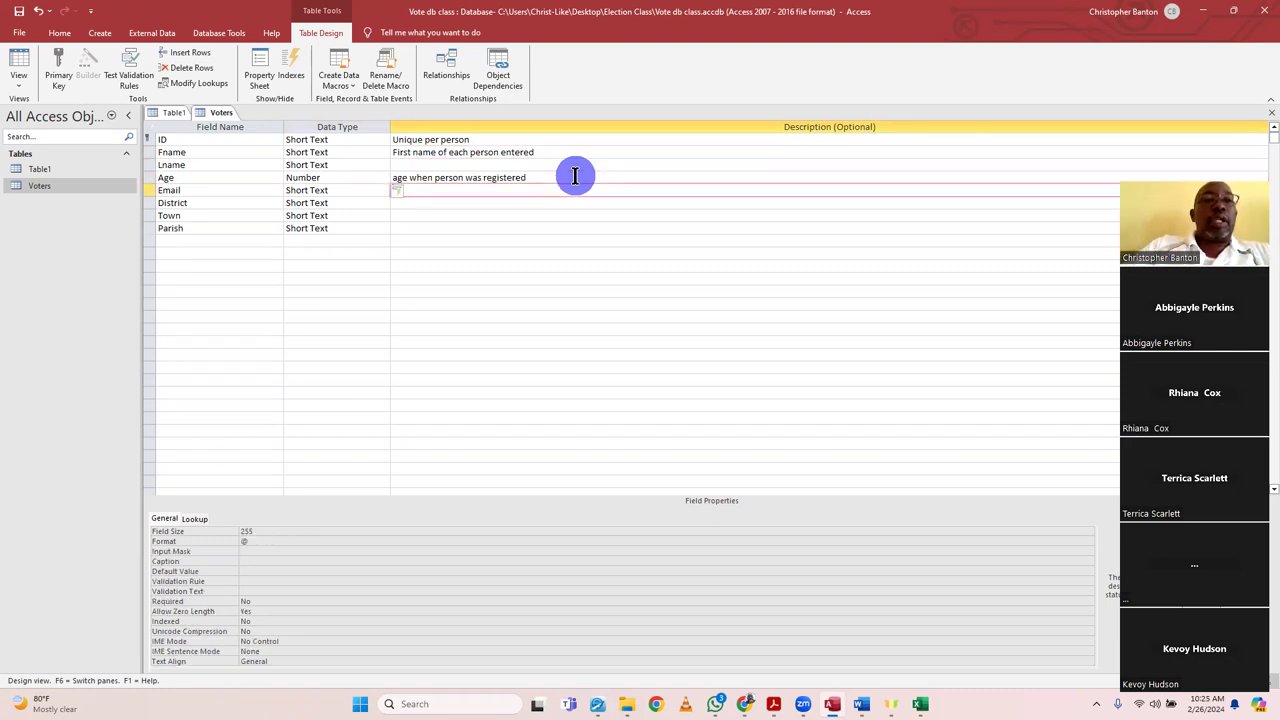
{"action": "type", "text": "email ad"}
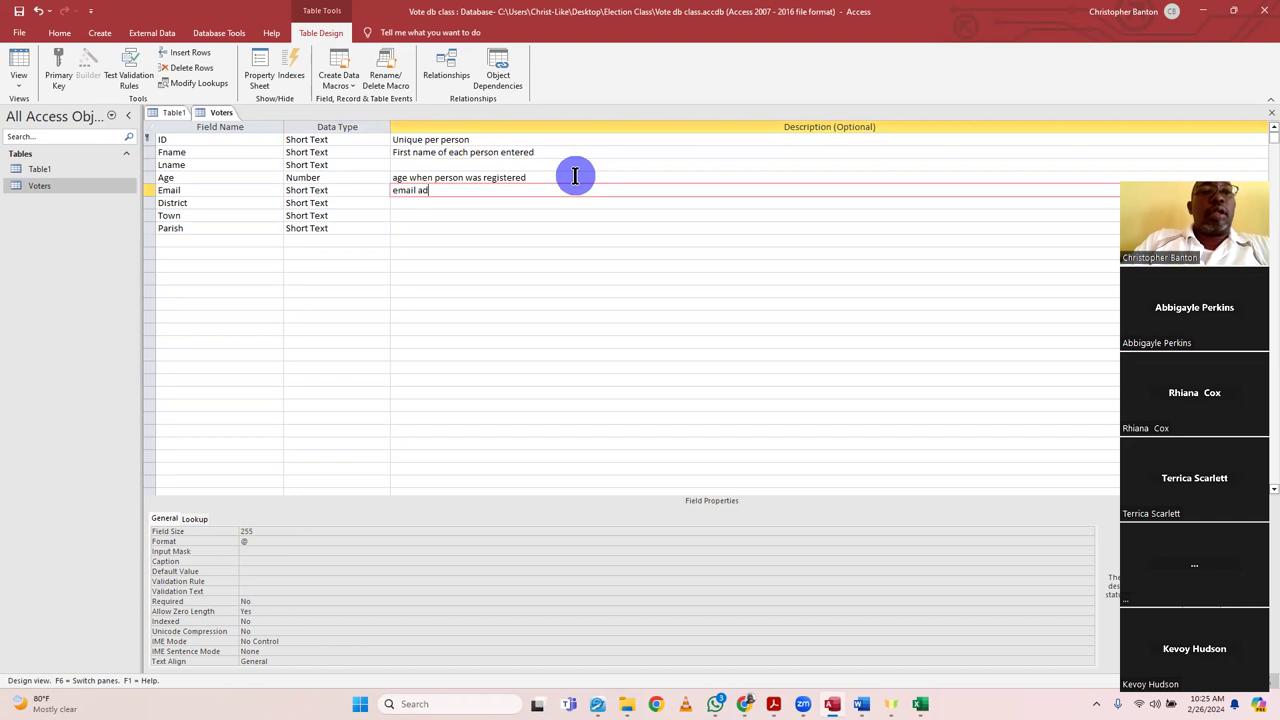
{"action": "type", "text": "dress of en"}
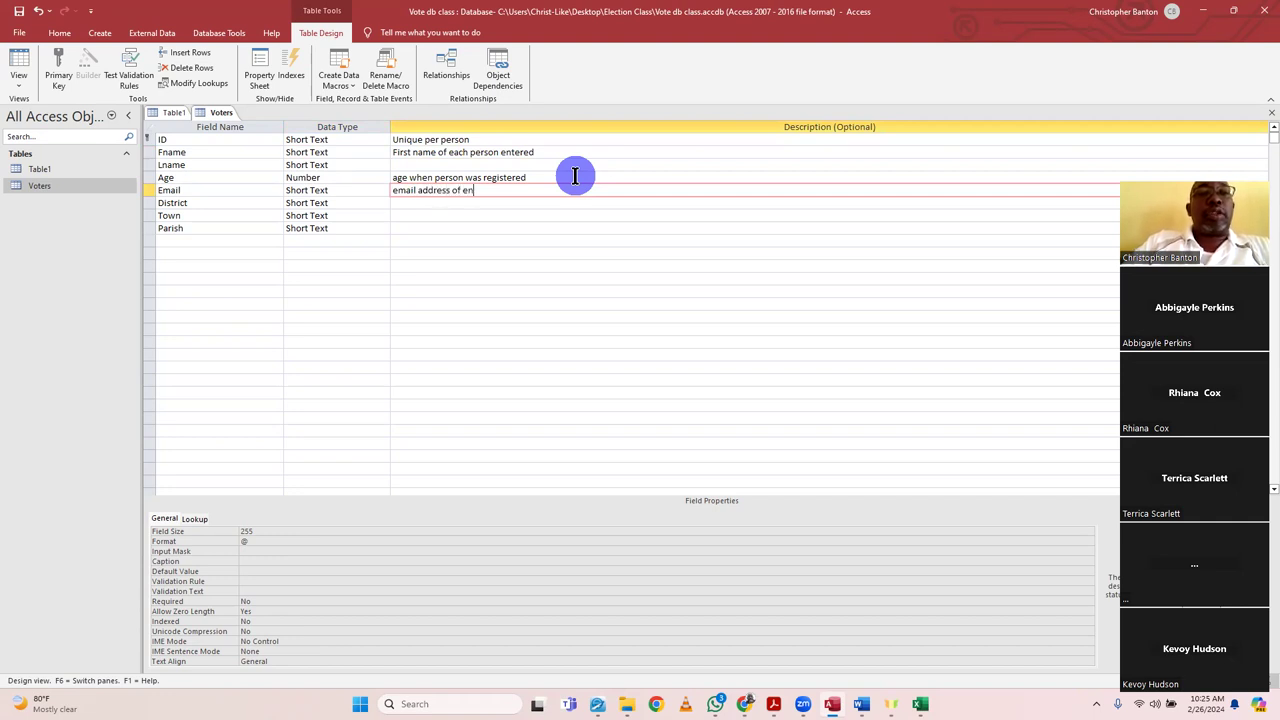
{"action": "type", "text": "trant"}
{"action": "key", "text": "Return"}
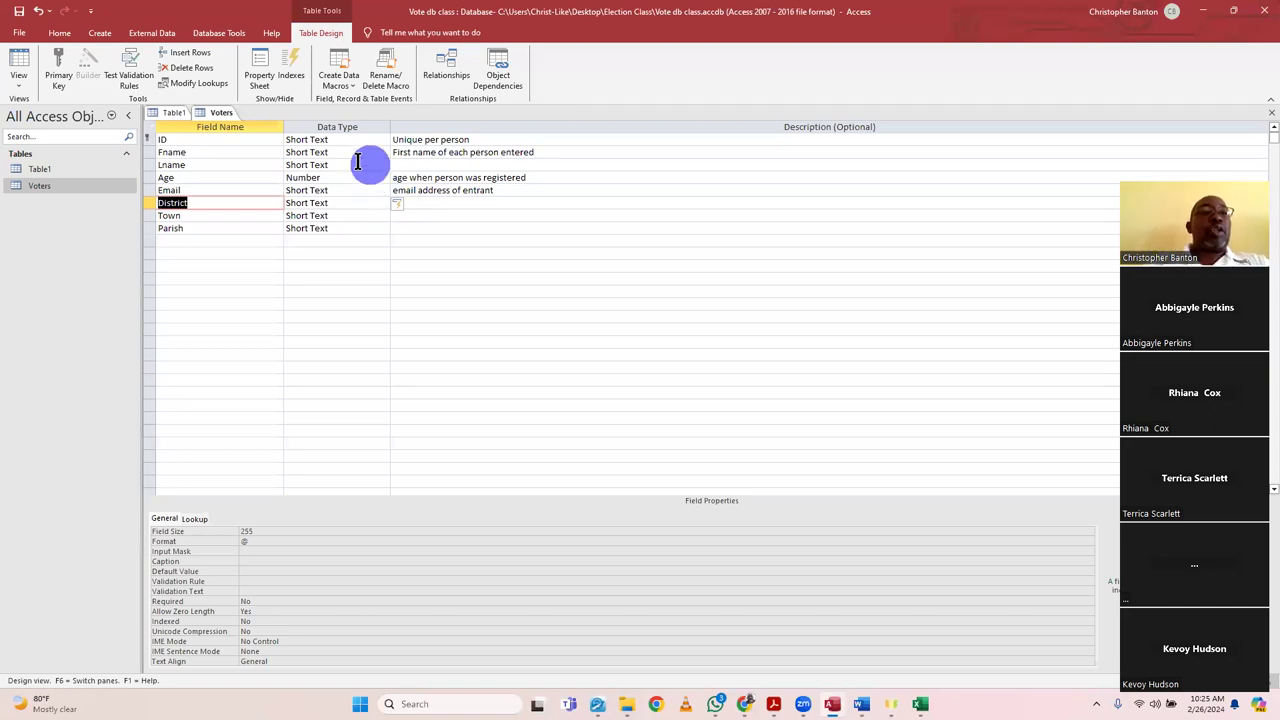
- Examine the data types available for the ID field and its Input Mask property
{"action": "left_click", "coordinate": [334, 141]}
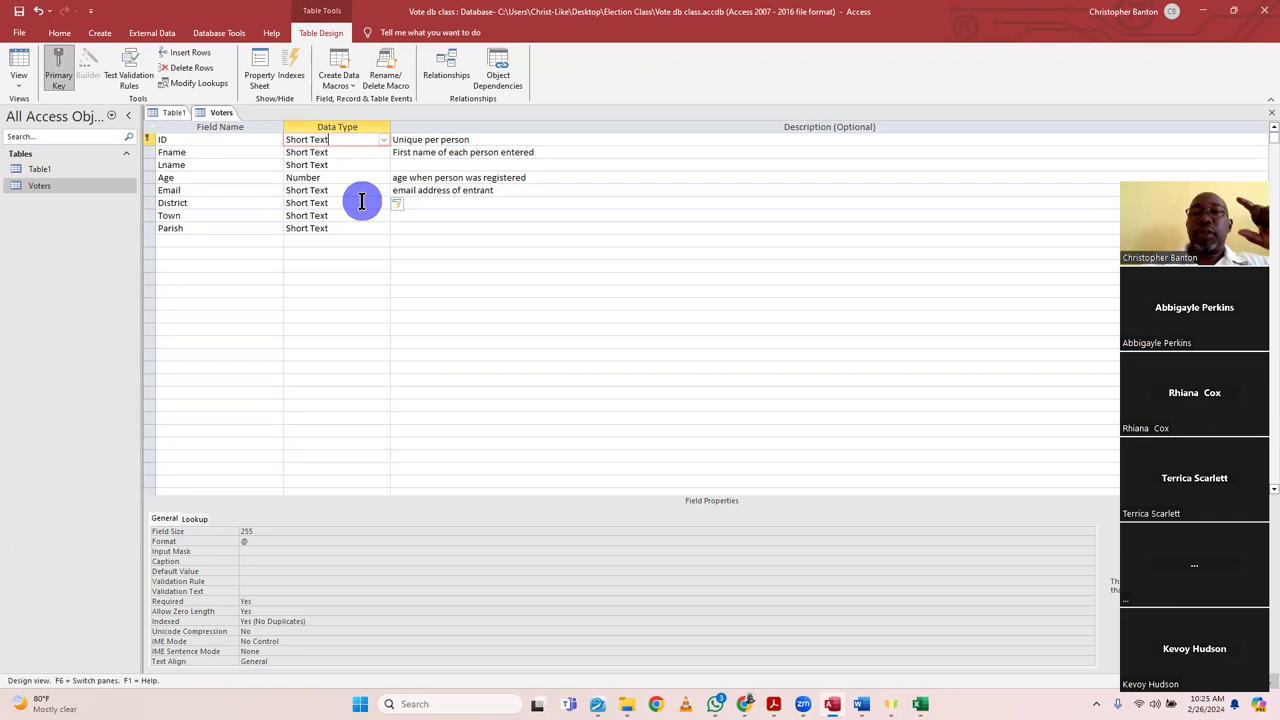
{"action": "left_click", "coordinate": [383, 141]}
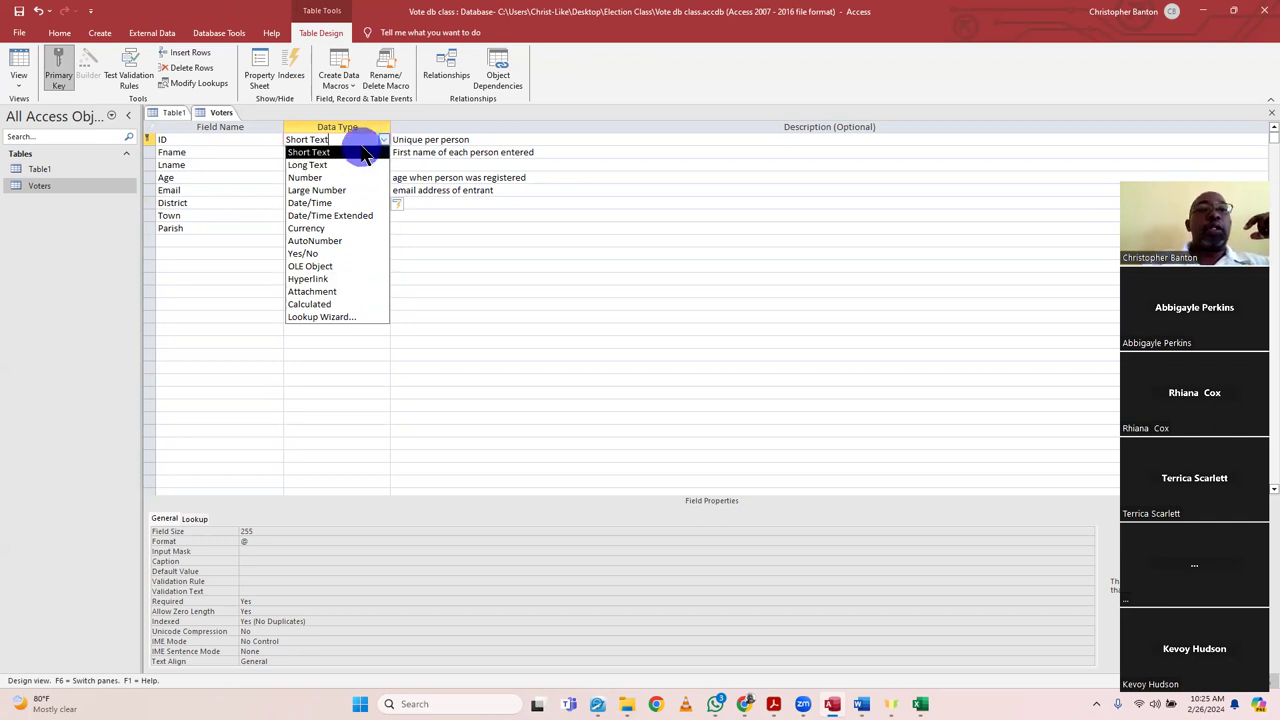
{"action": "left_click", "coordinate": [416, 141]}
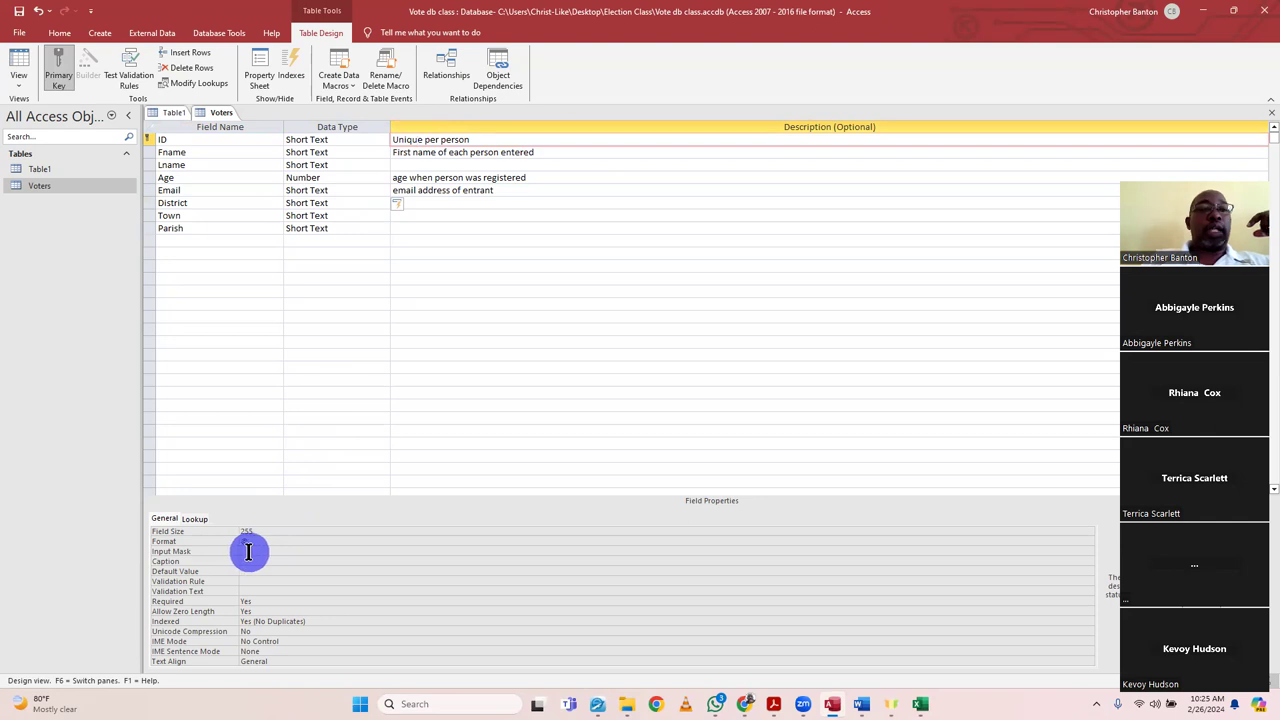
{"action": "left_click", "coordinate": [251, 552]}
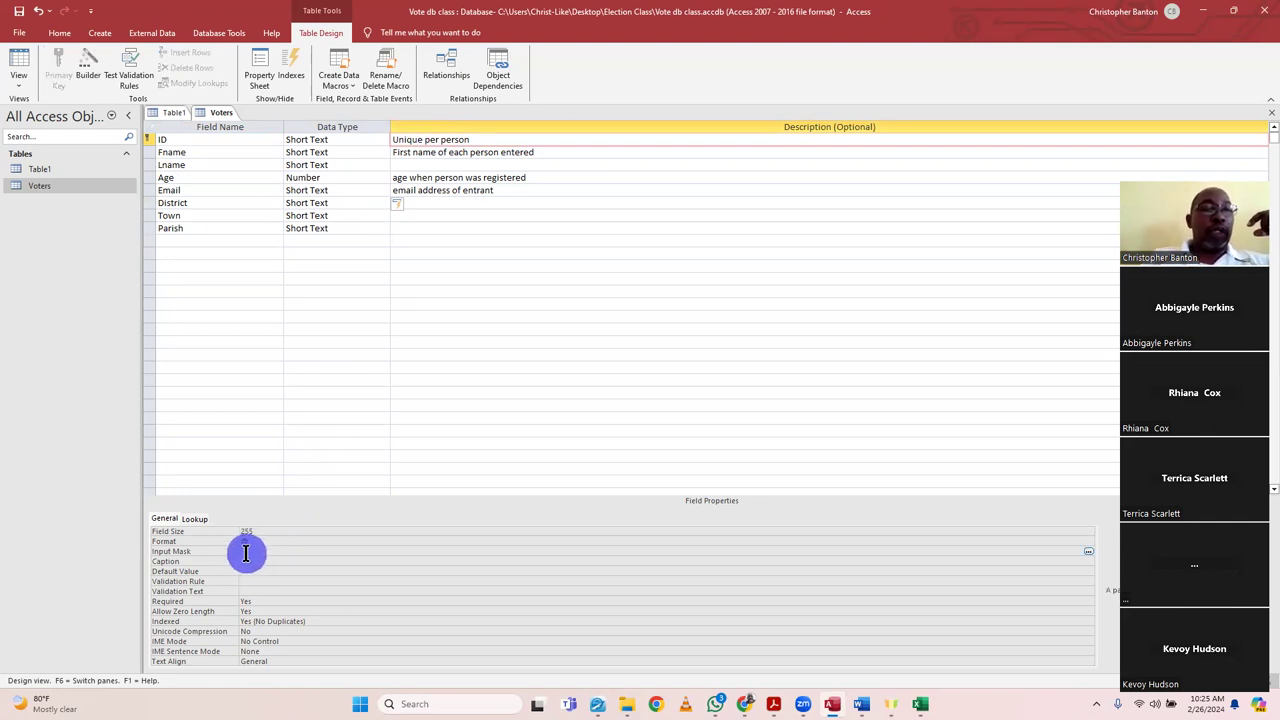
- Change the ID field's data type to Long Text, accepting the removal of the primary key
{"action": "left_click", "coordinate": [368, 140]}
{"action": "left_click", "coordinate": [383, 145]}
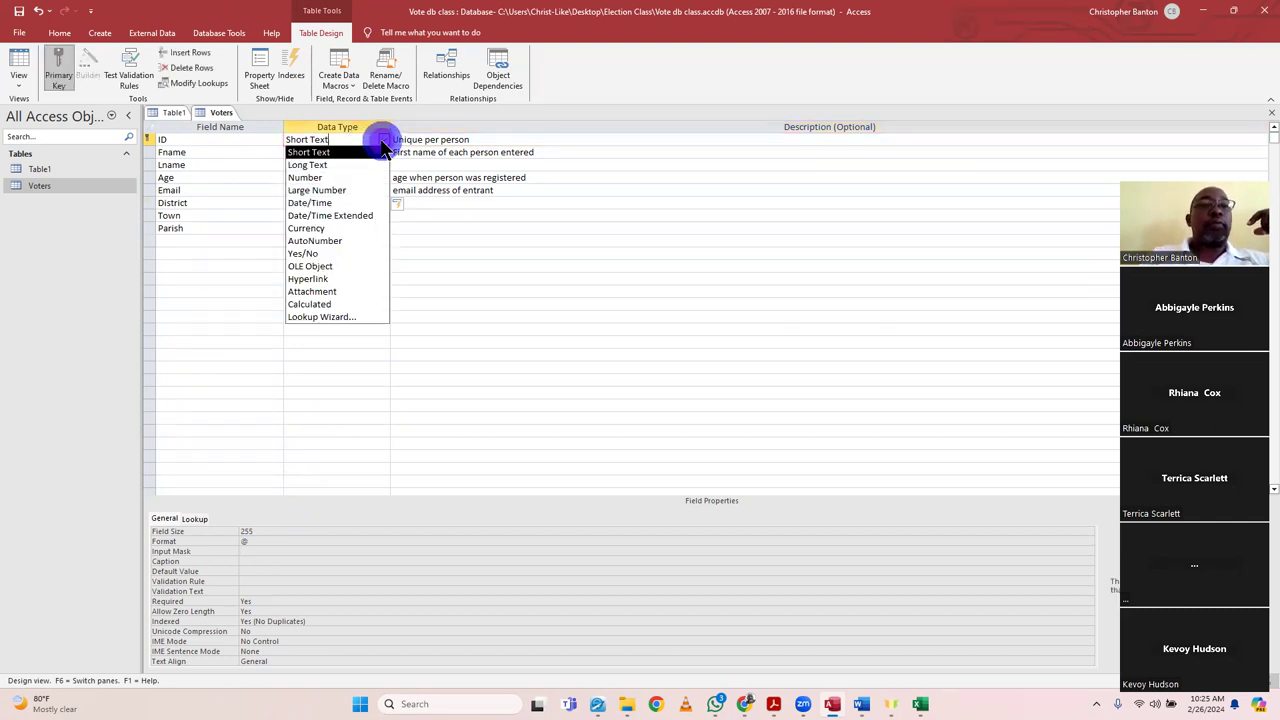
{"action": "left_click", "coordinate": [362, 168]}
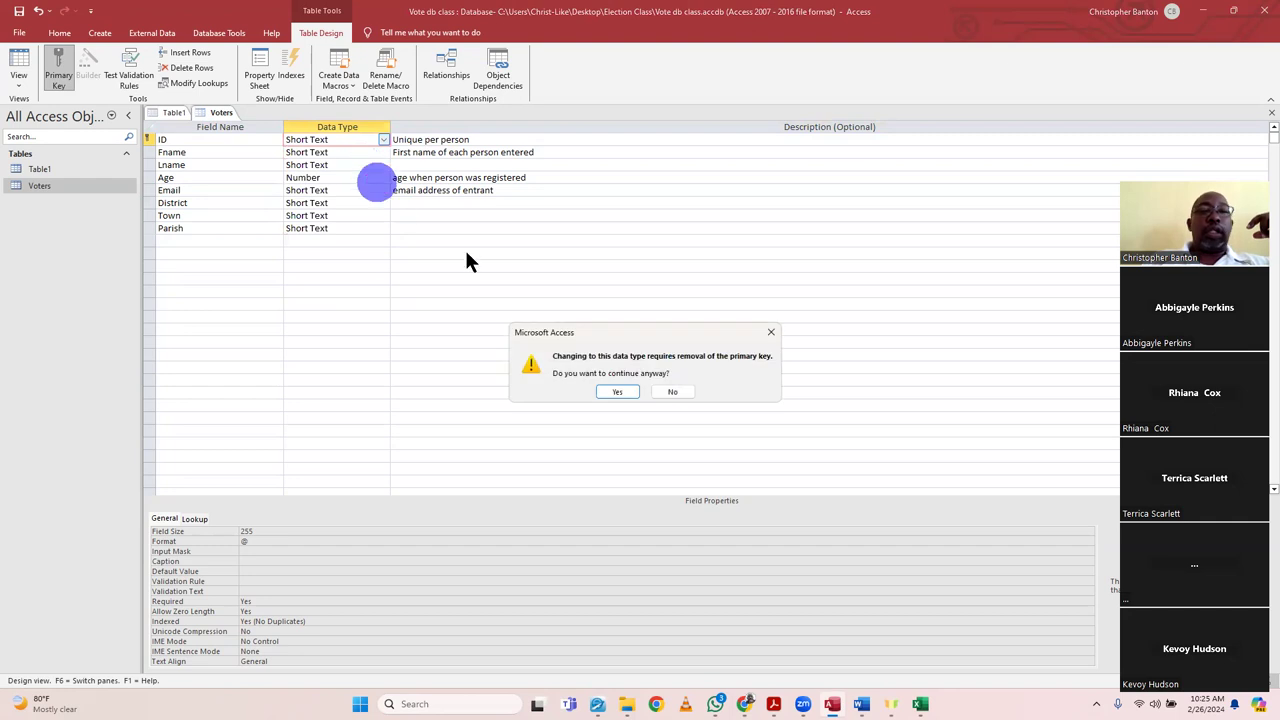
{"action": "left_click", "coordinate": [617, 390]}
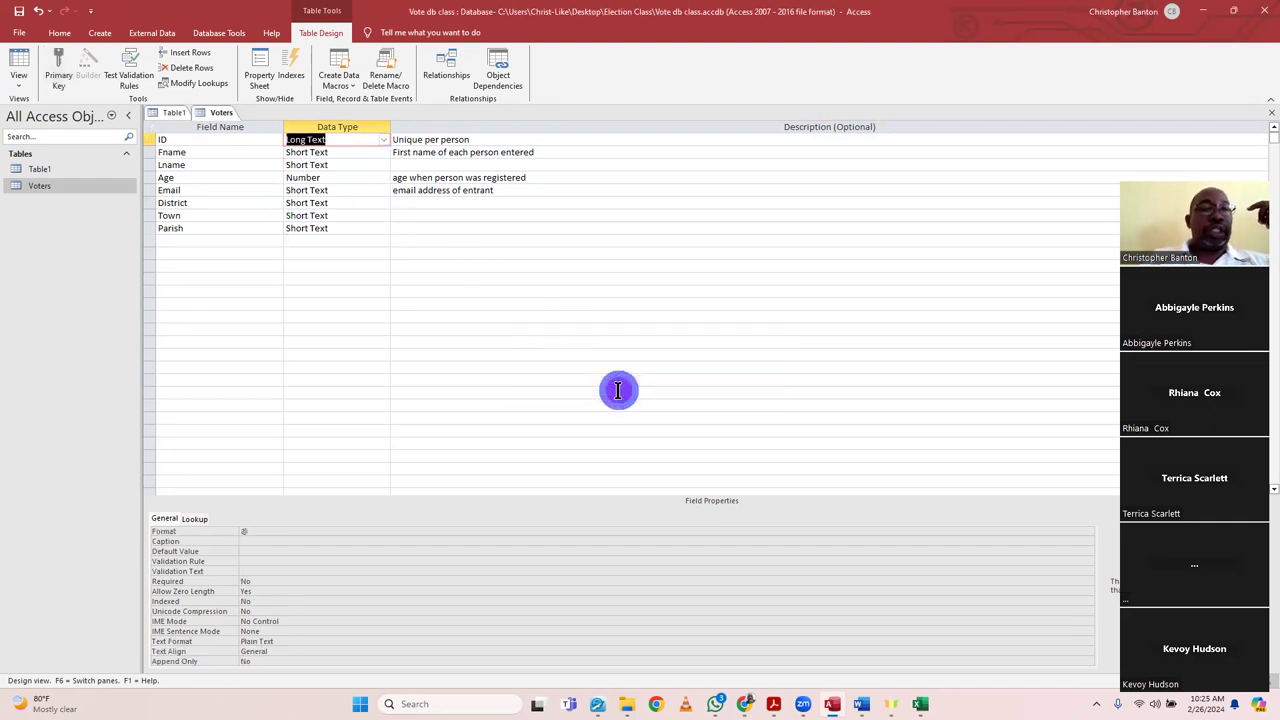
{"action": "left_click", "coordinate": [297, 541]}
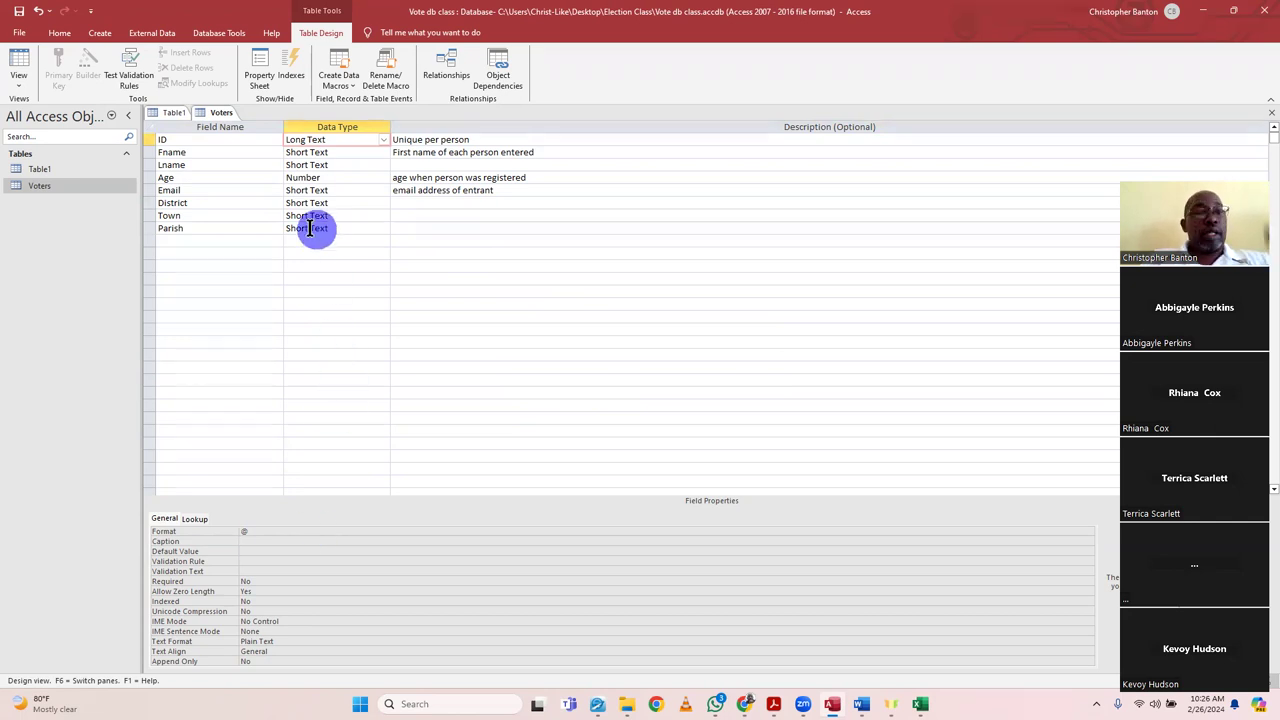
- Restore the ID field's data type to Short Text and make ID the primary key again
{"action": "left_click", "coordinate": [385, 141]}
{"action": "left_click", "coordinate": [348, 153]}
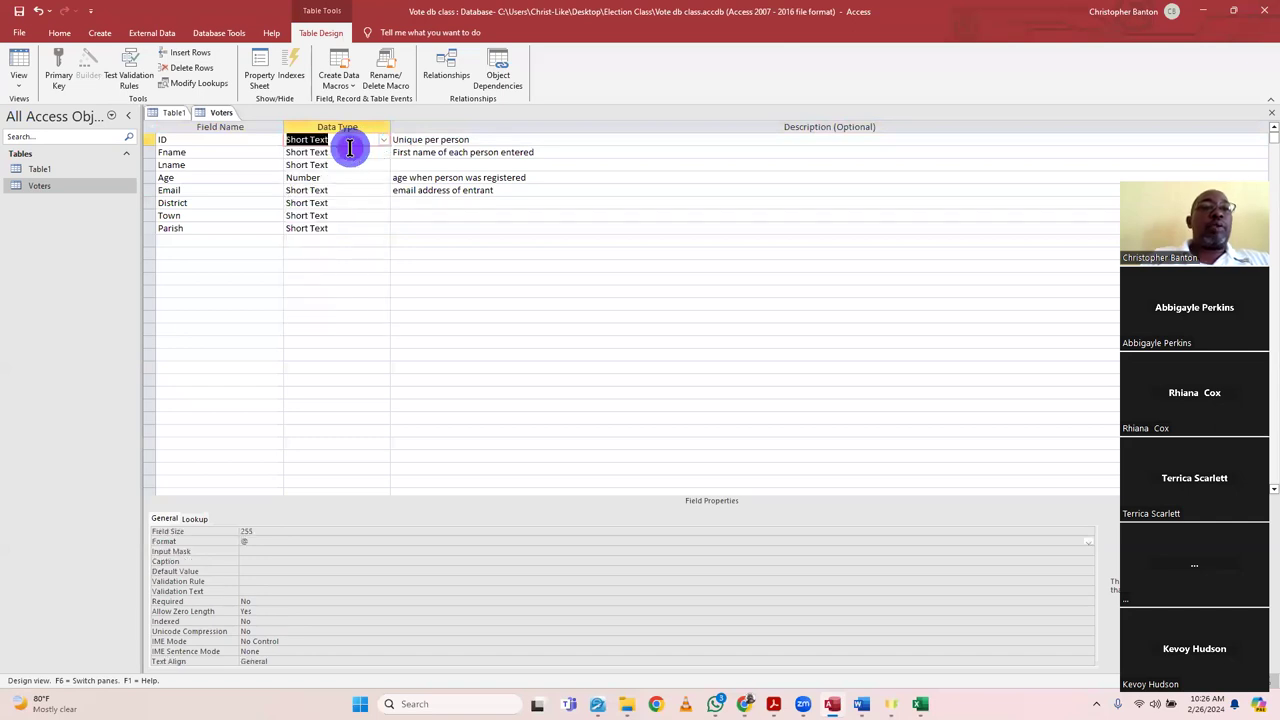
{"action": "left_click", "coordinate": [58, 68]}
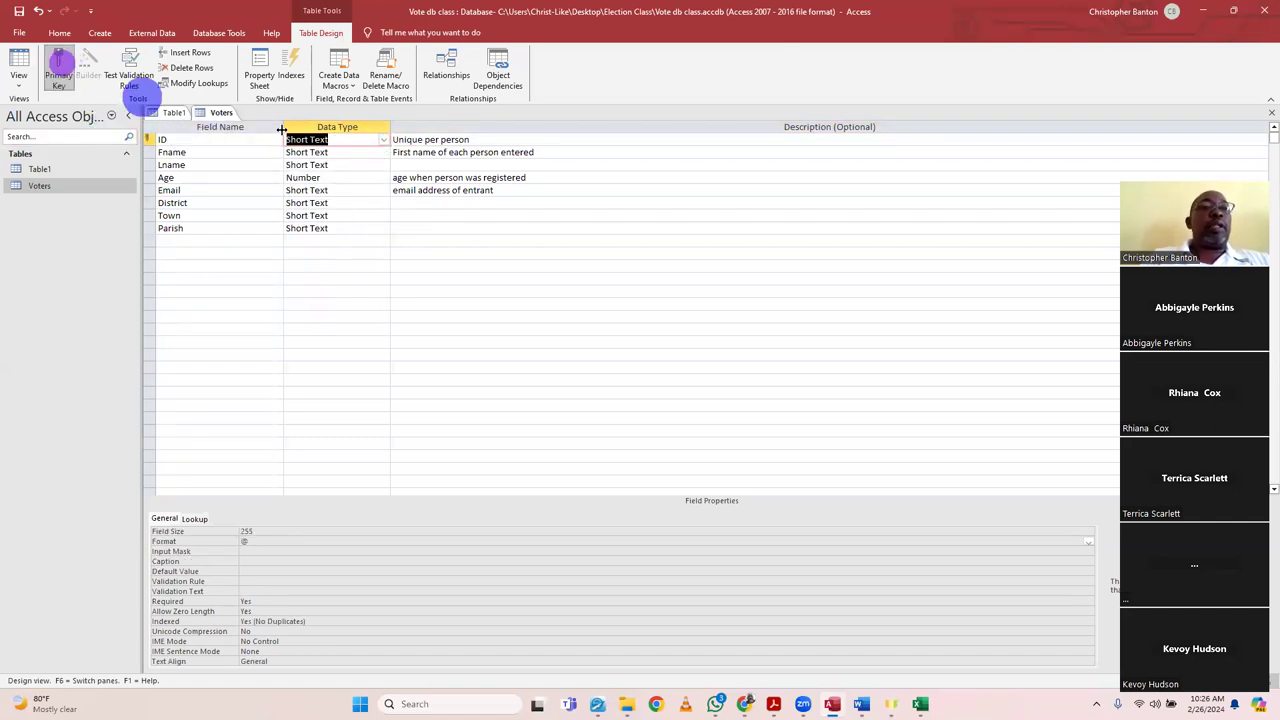
- Try the Long Text data type on the Fname field and return it to Short Text
{"action": "left_click", "coordinate": [350, 156]}
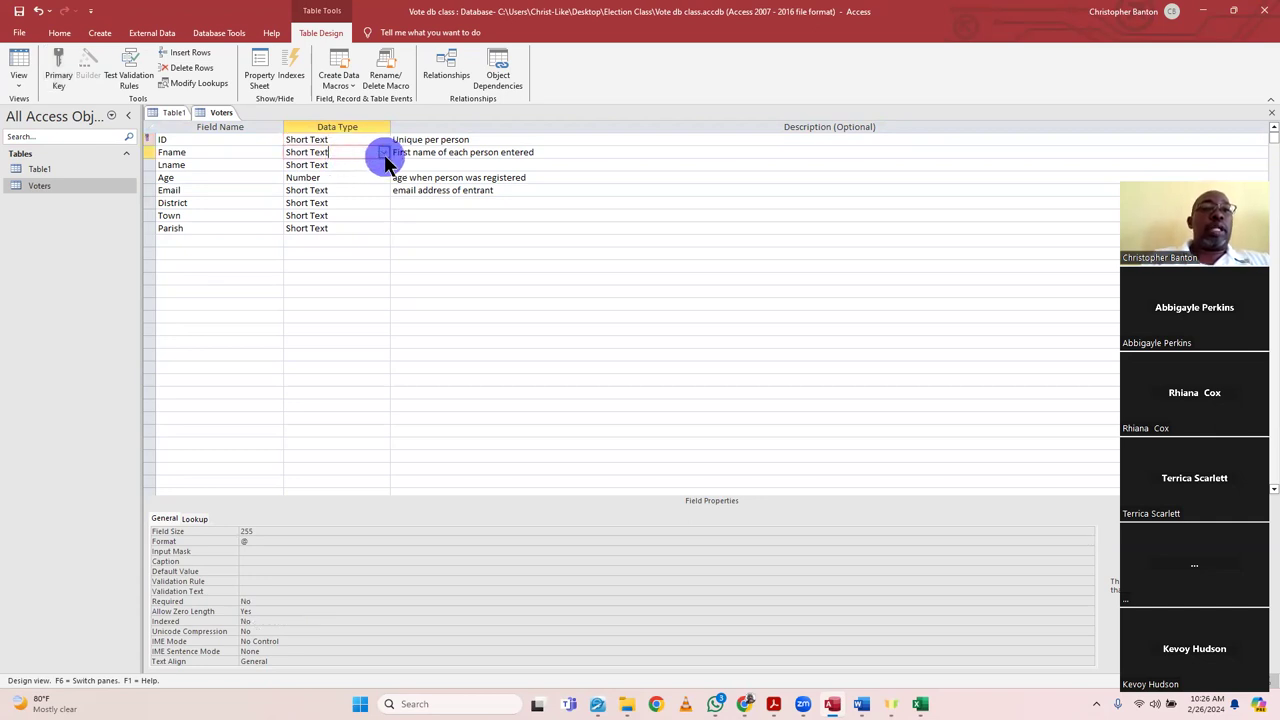
{"action": "left_click", "coordinate": [382, 153]}
{"action": "left_click", "coordinate": [358, 177]}
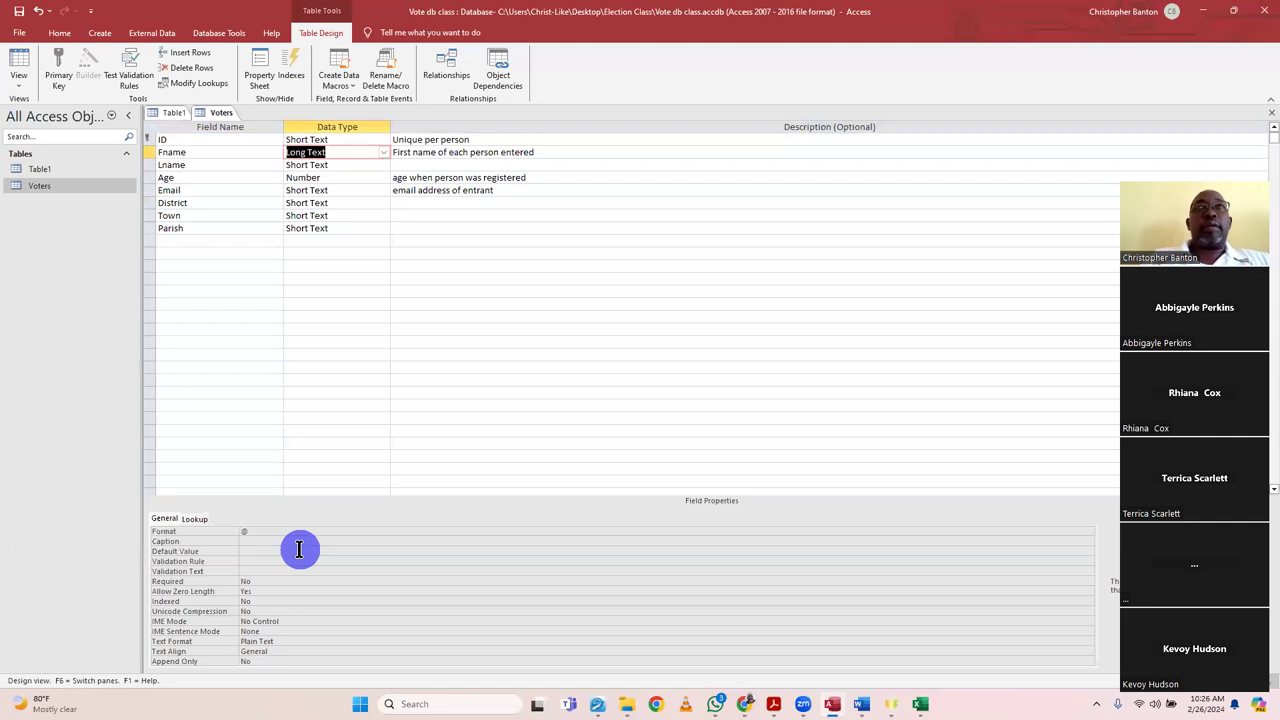
{"action": "left_click", "coordinate": [391, 153]}
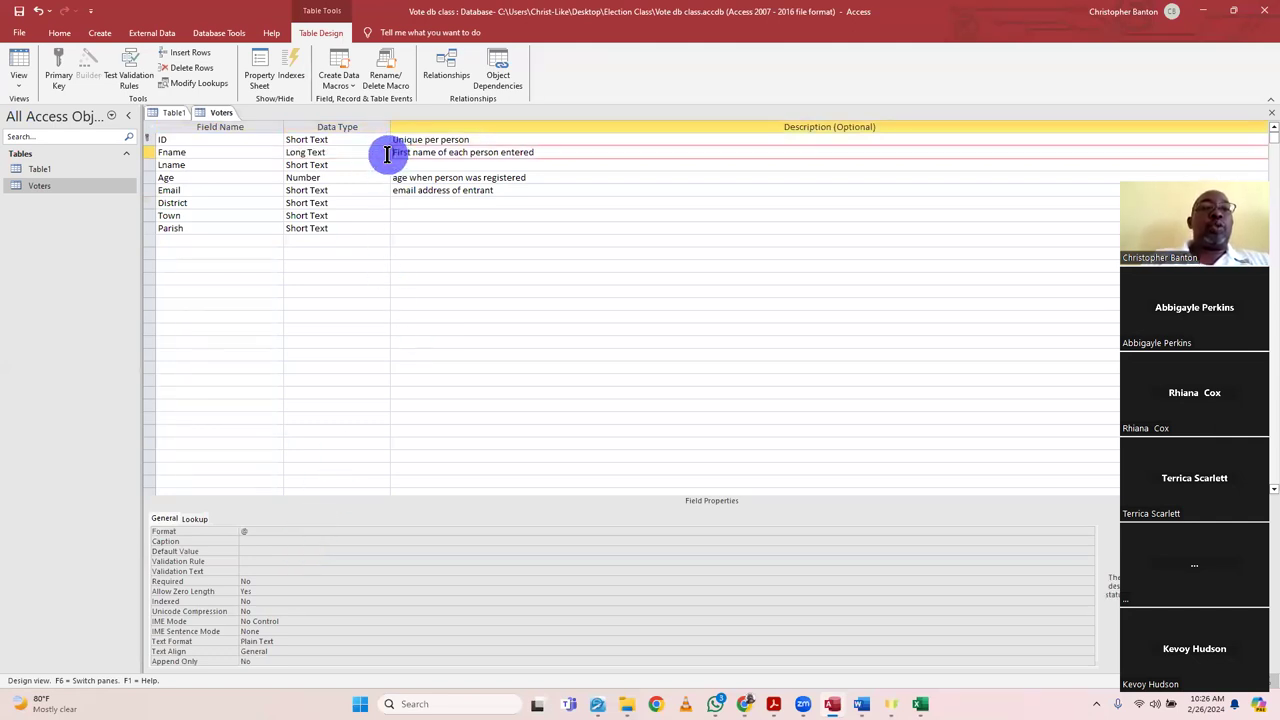
{"action": "left_click", "coordinate": [381, 152]}
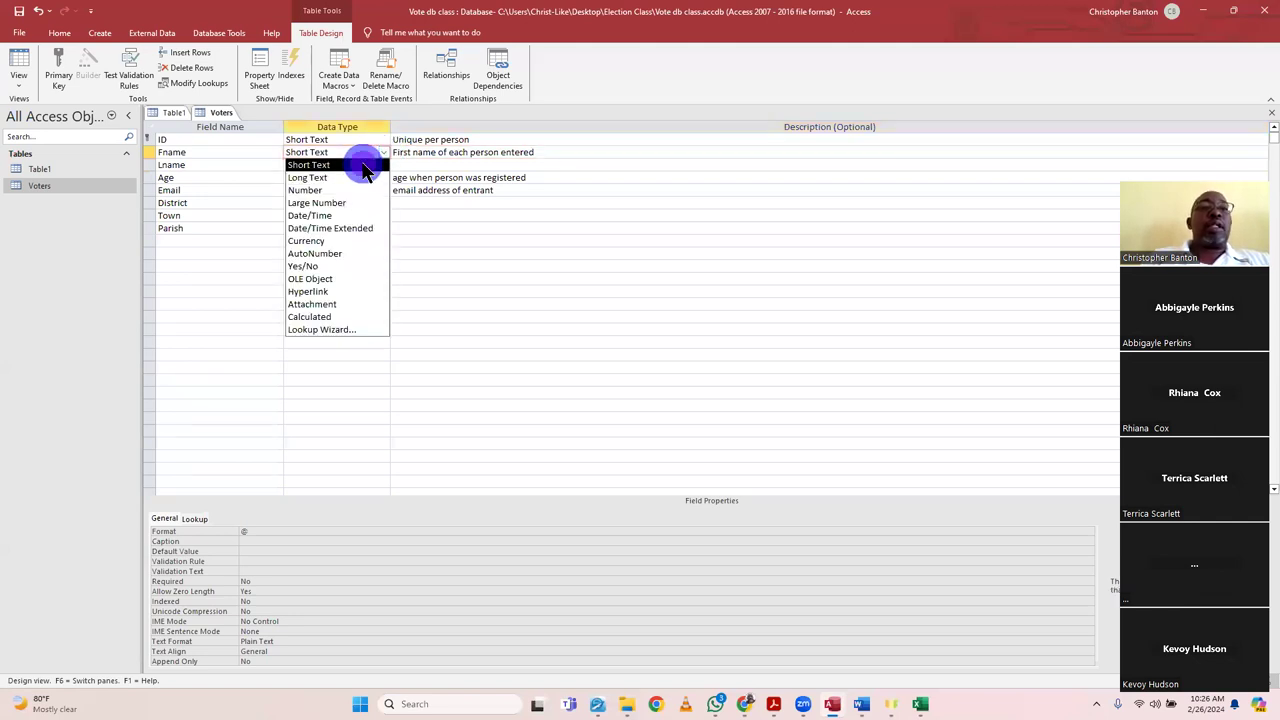
{"action": "left_click", "coordinate": [364, 164]}
- Examine the data types available for the Age field
{"action": "left_click", "coordinate": [428, 165]}
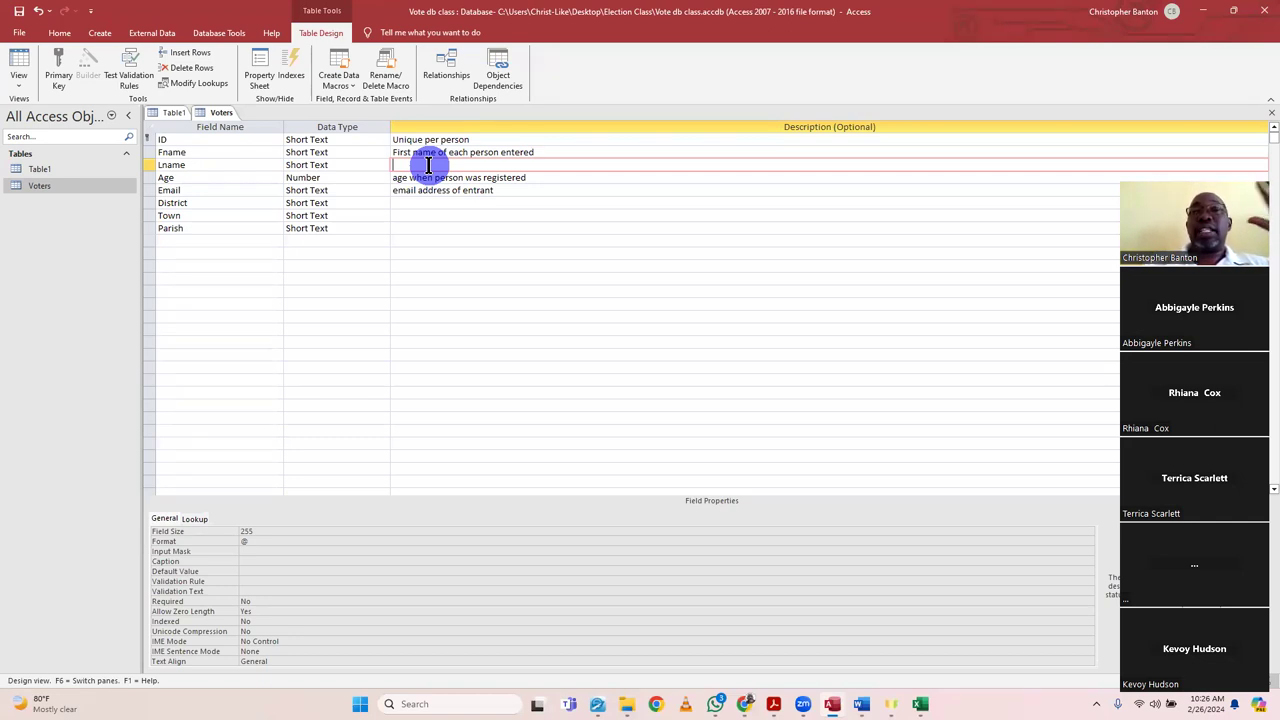
{"action": "left_click", "coordinate": [357, 177]}
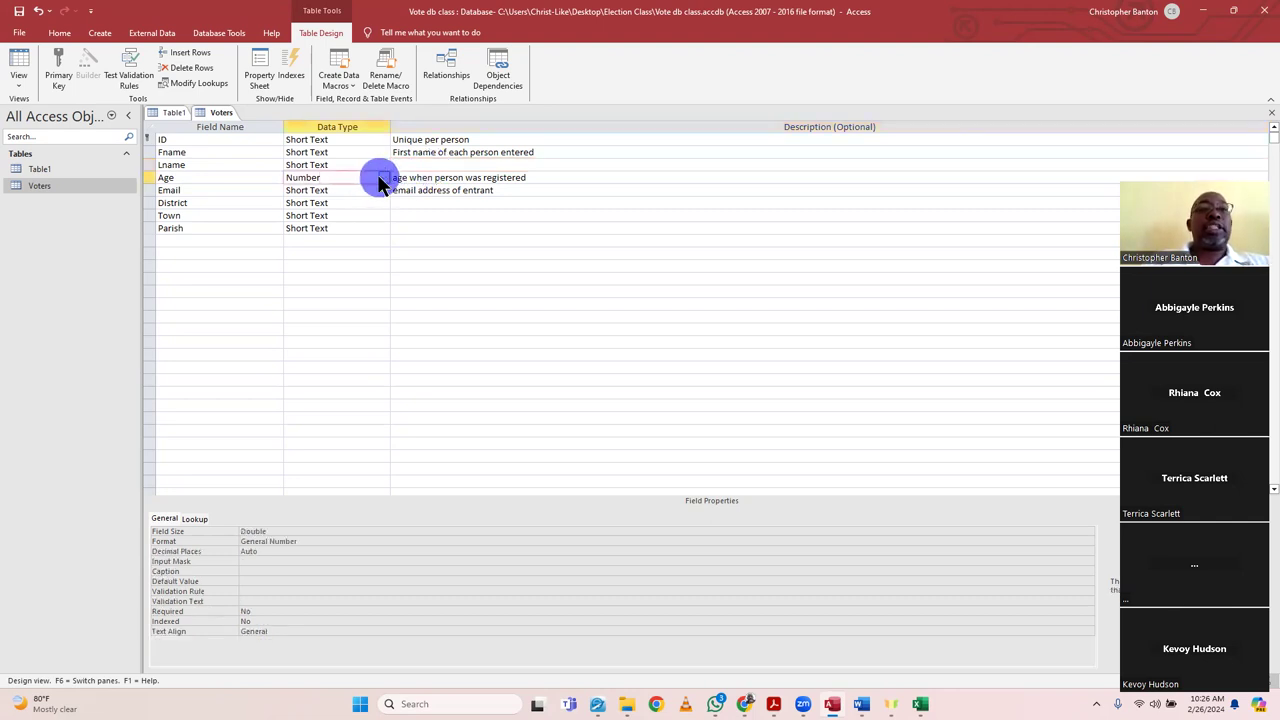
{"action": "left_click", "coordinate": [381, 178]}
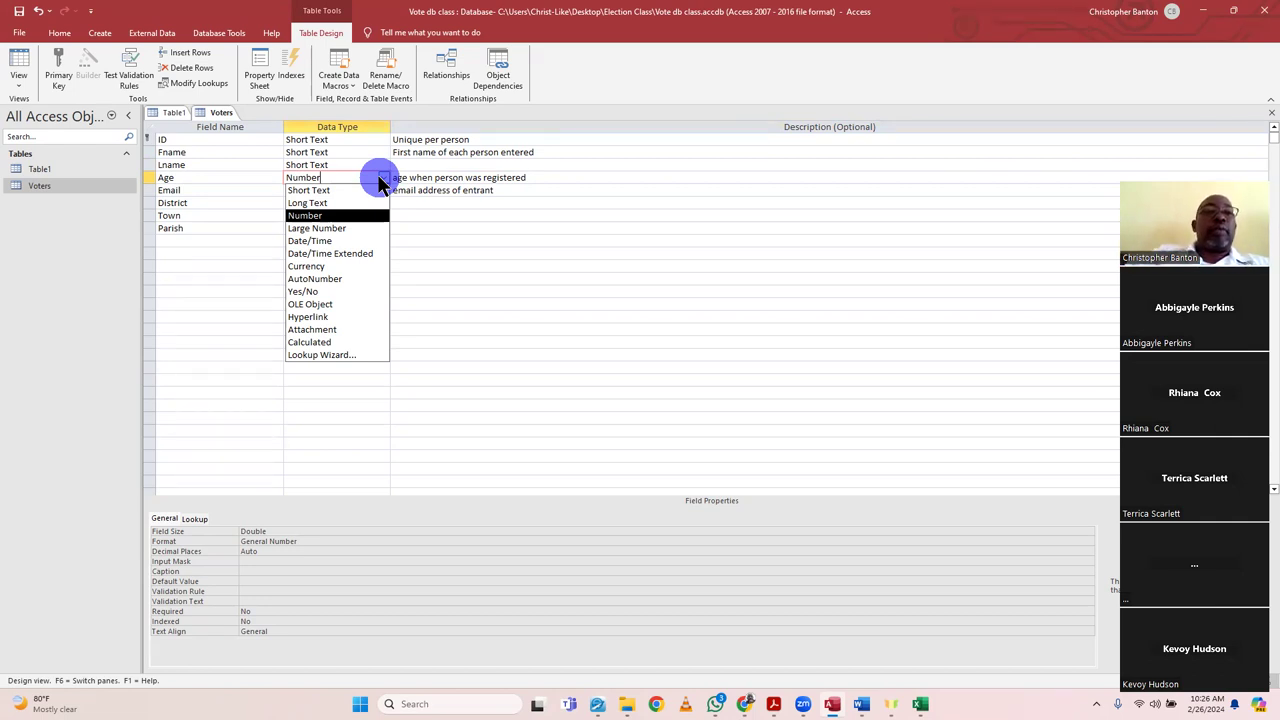
- Change the Email field's data type to Hyperlink
{"action": "left_click", "coordinate": [453, 189]}
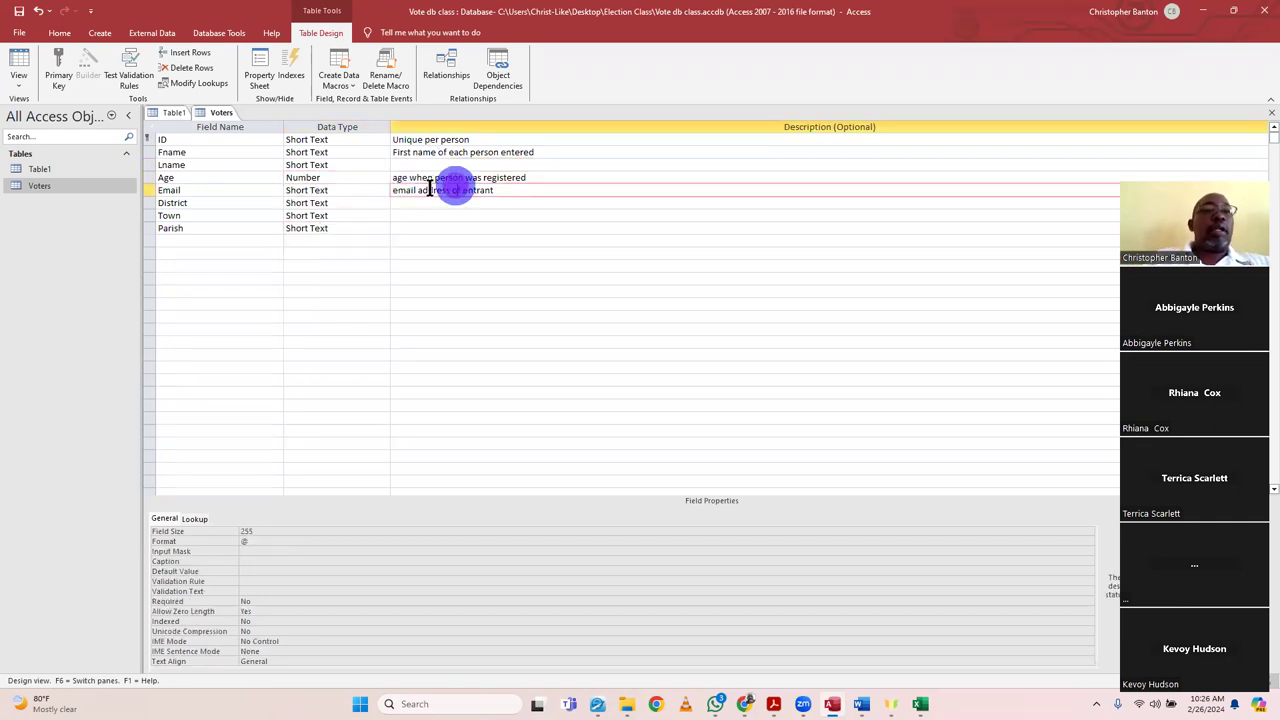
{"action": "left_click", "coordinate": [372, 188]}
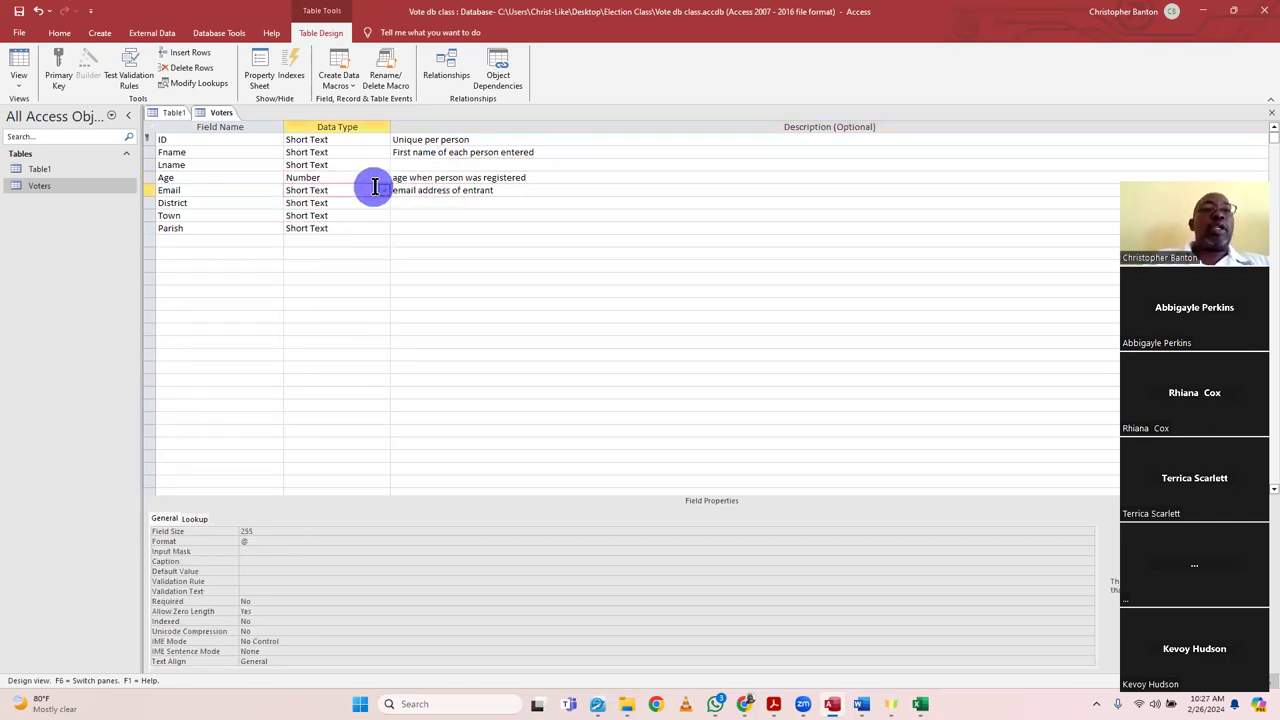
{"action": "left_click", "coordinate": [385, 190]}
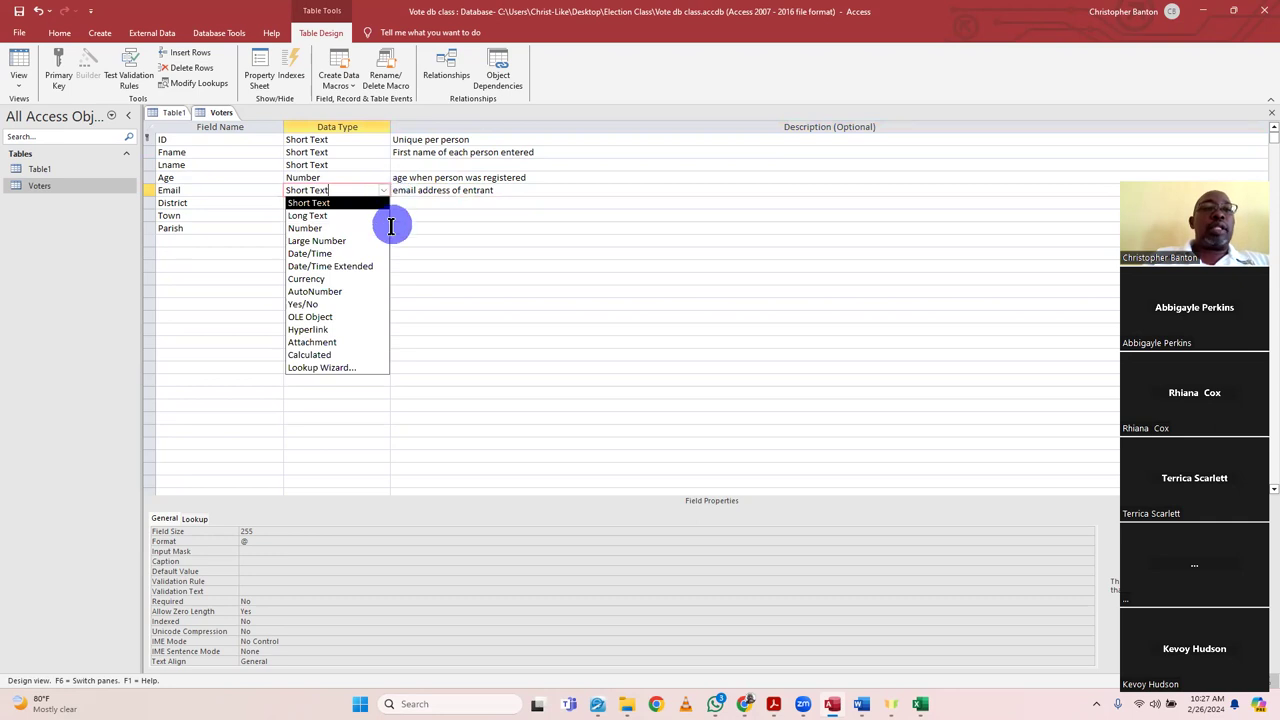
{"action": "left_click", "coordinate": [368, 330]}
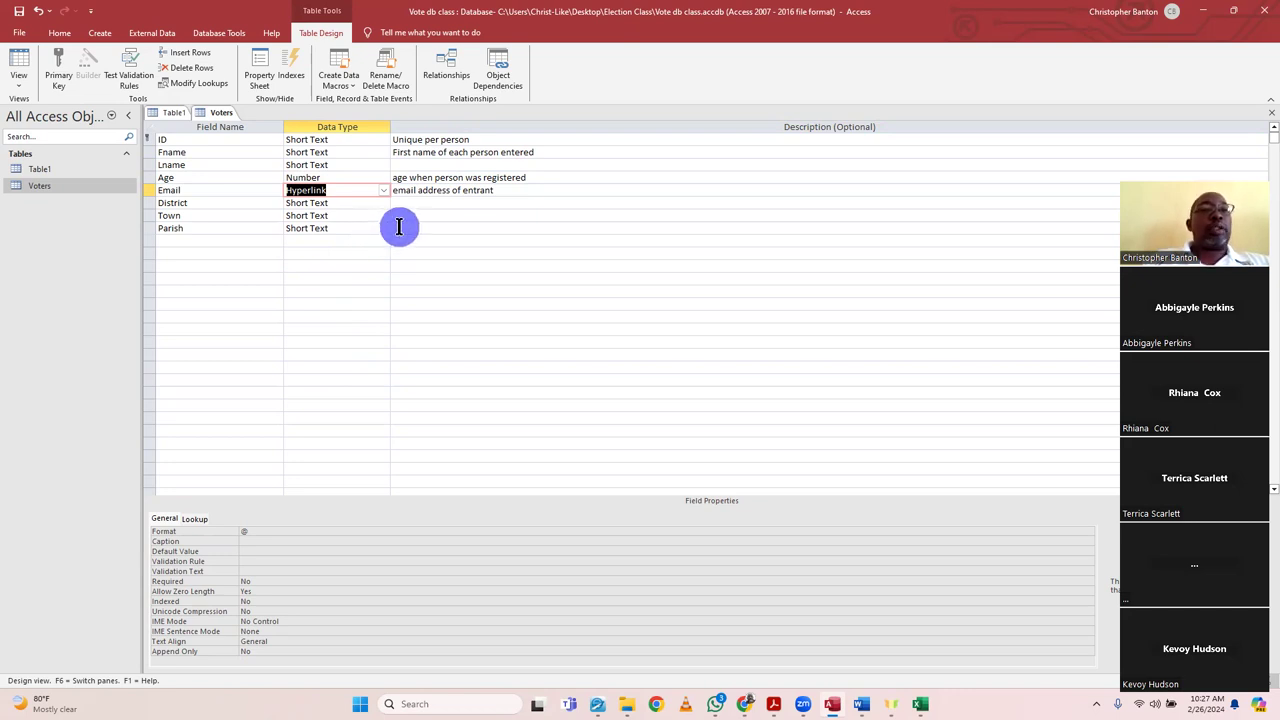
- Insert a new field named DOB between Lname and Age, with the Date/Time data type
{"action": "left_click", "coordinate": [345, 177]}
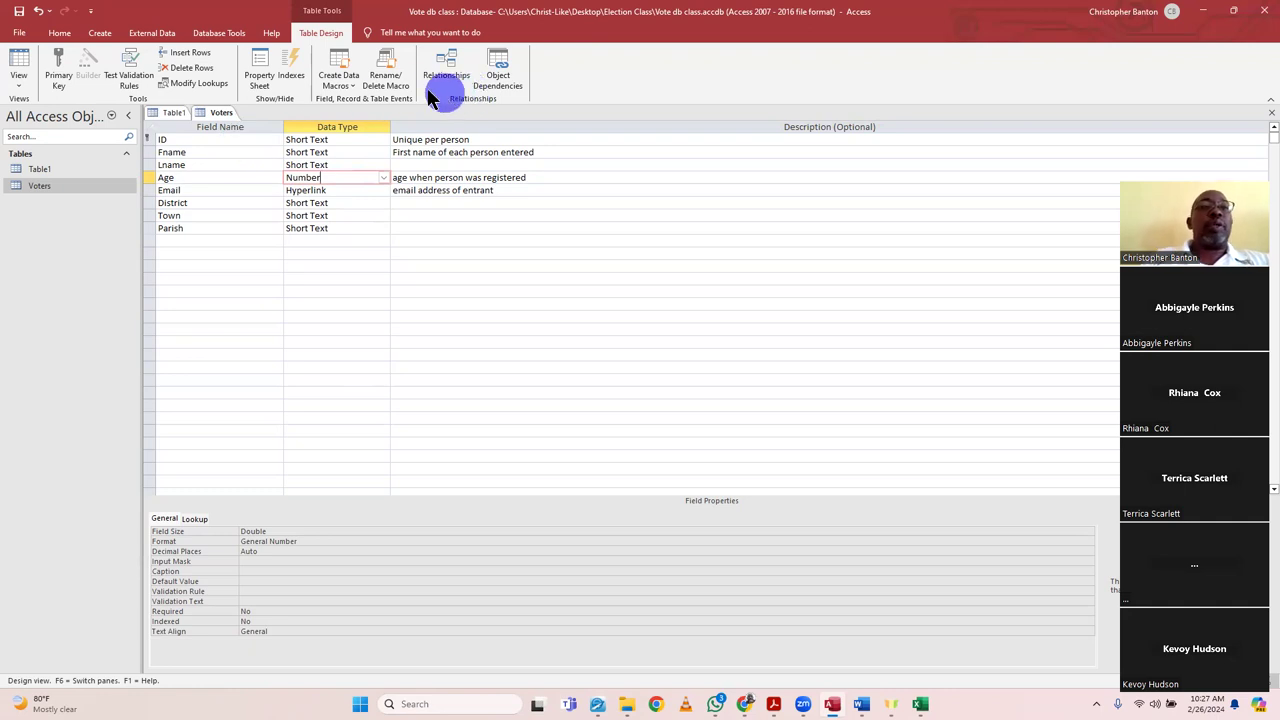
{"action": "left_click", "coordinate": [203, 58]}
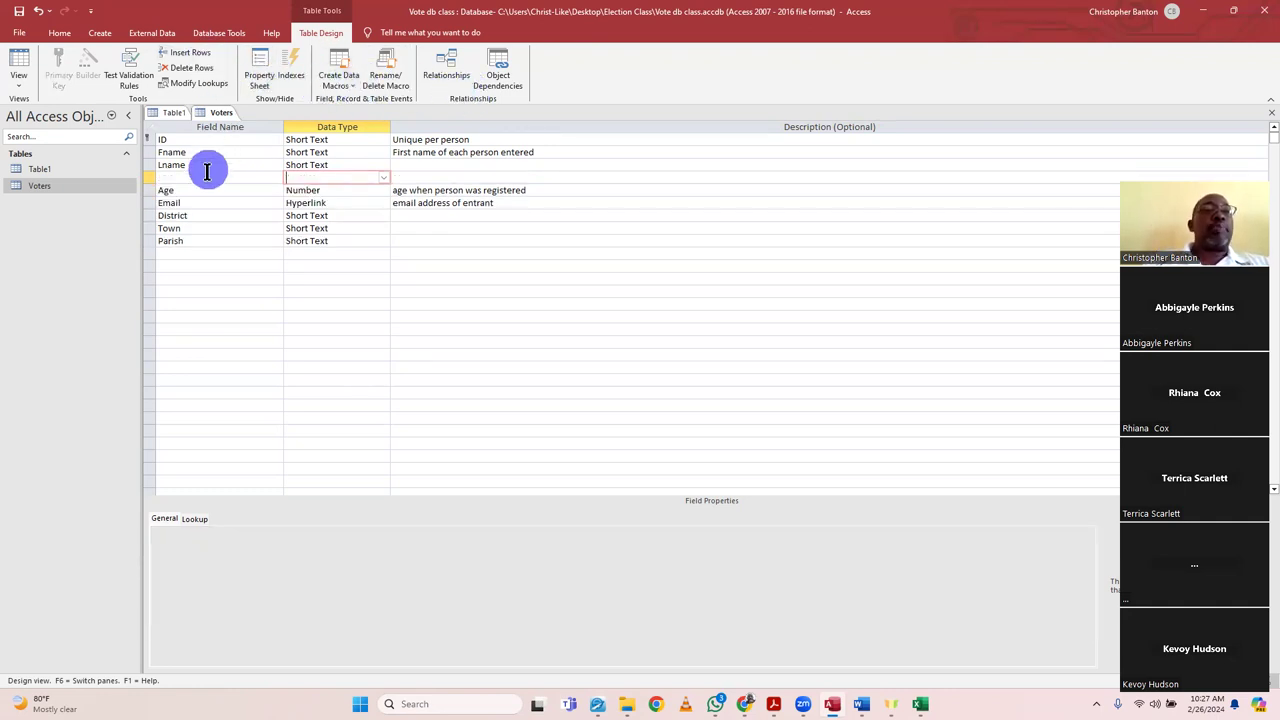
{"action": "type", "text": "DOM"}
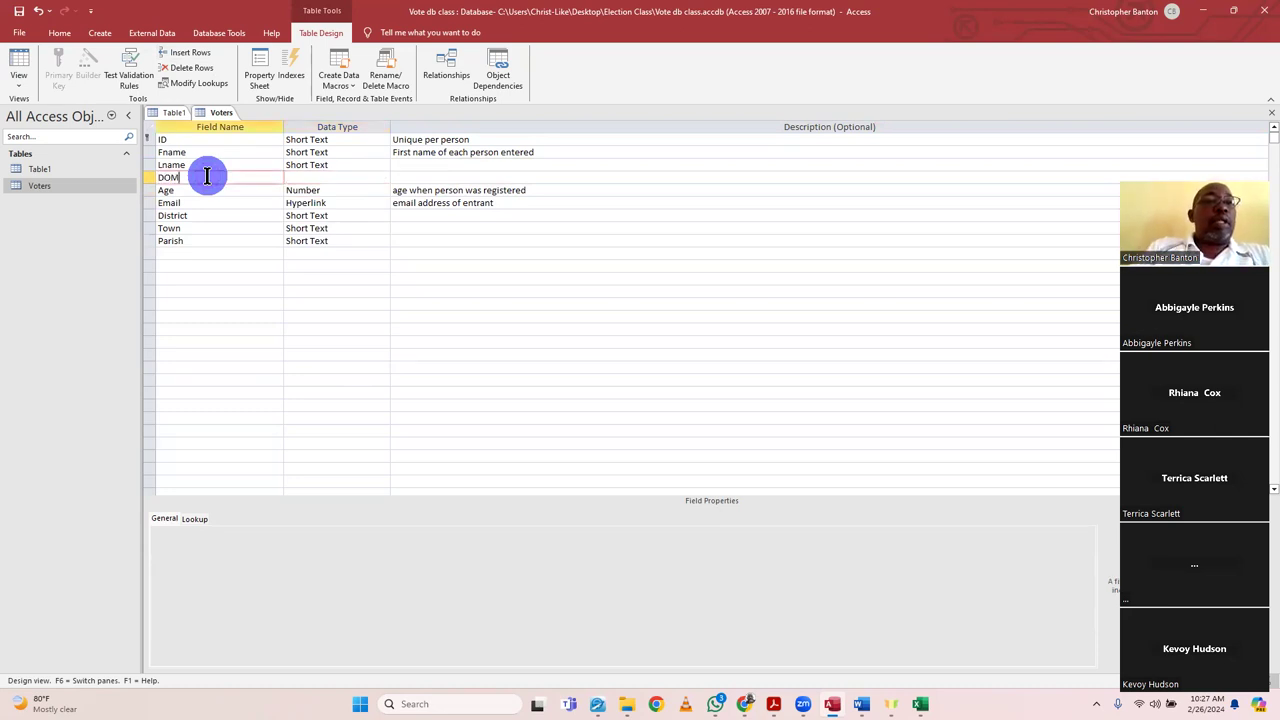
{"action": "key", "text": "BackSpace"}
{"action": "type", "text": "B"}
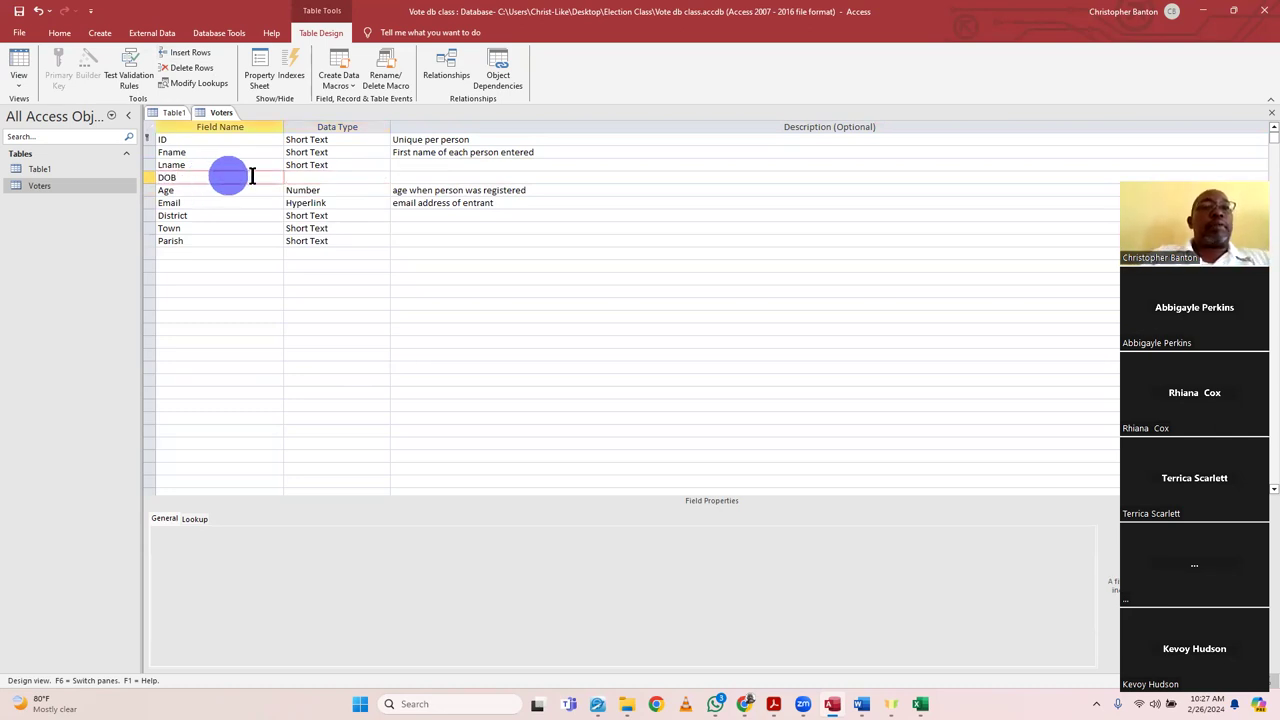
{"action": "left_click", "coordinate": [297, 178]}
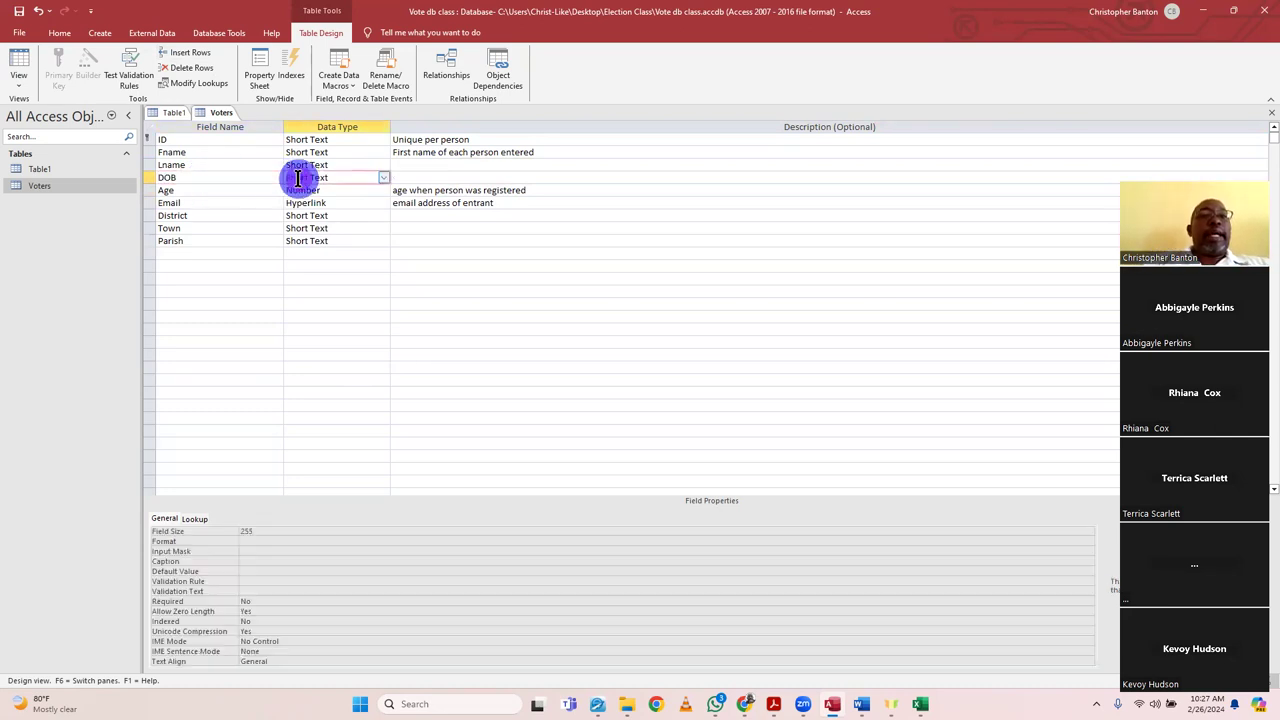
{"action": "left_click", "coordinate": [384, 178]}
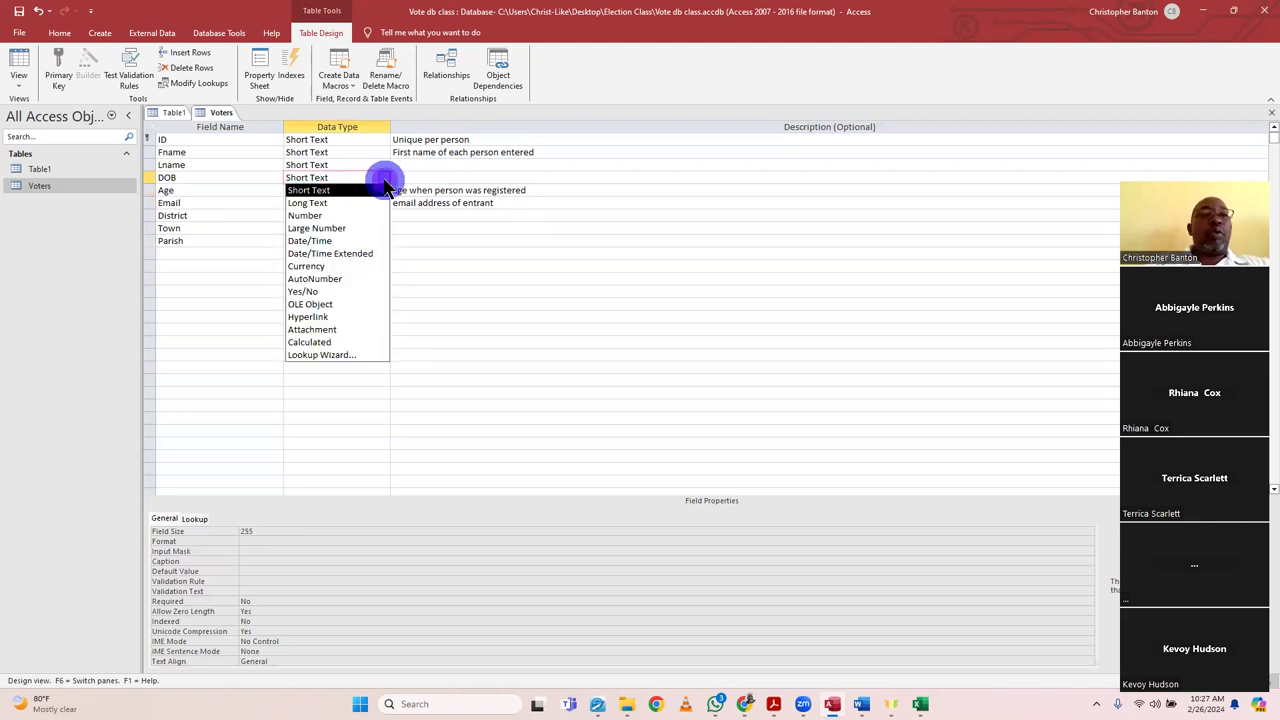
{"action": "left_click", "coordinate": [368, 243]}
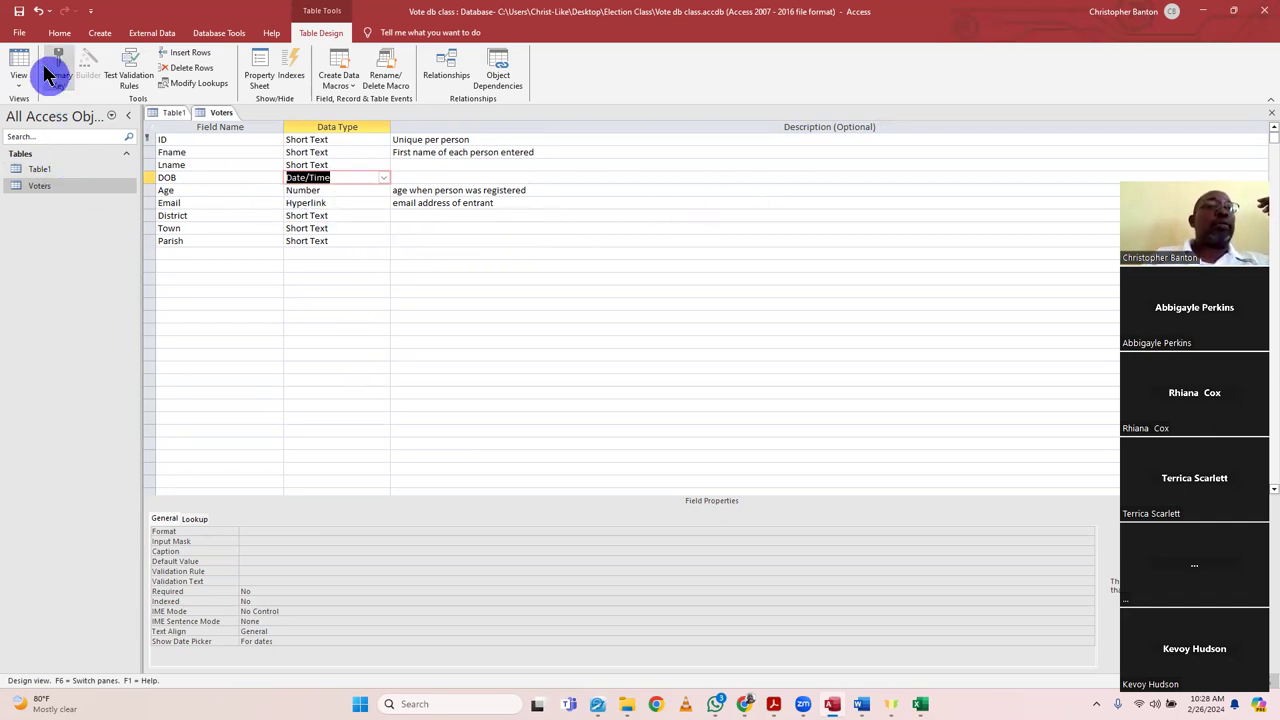
- Save the Voters table design and close both the Voters table and Table1
{"action": "left_click", "coordinate": [19, 22]}
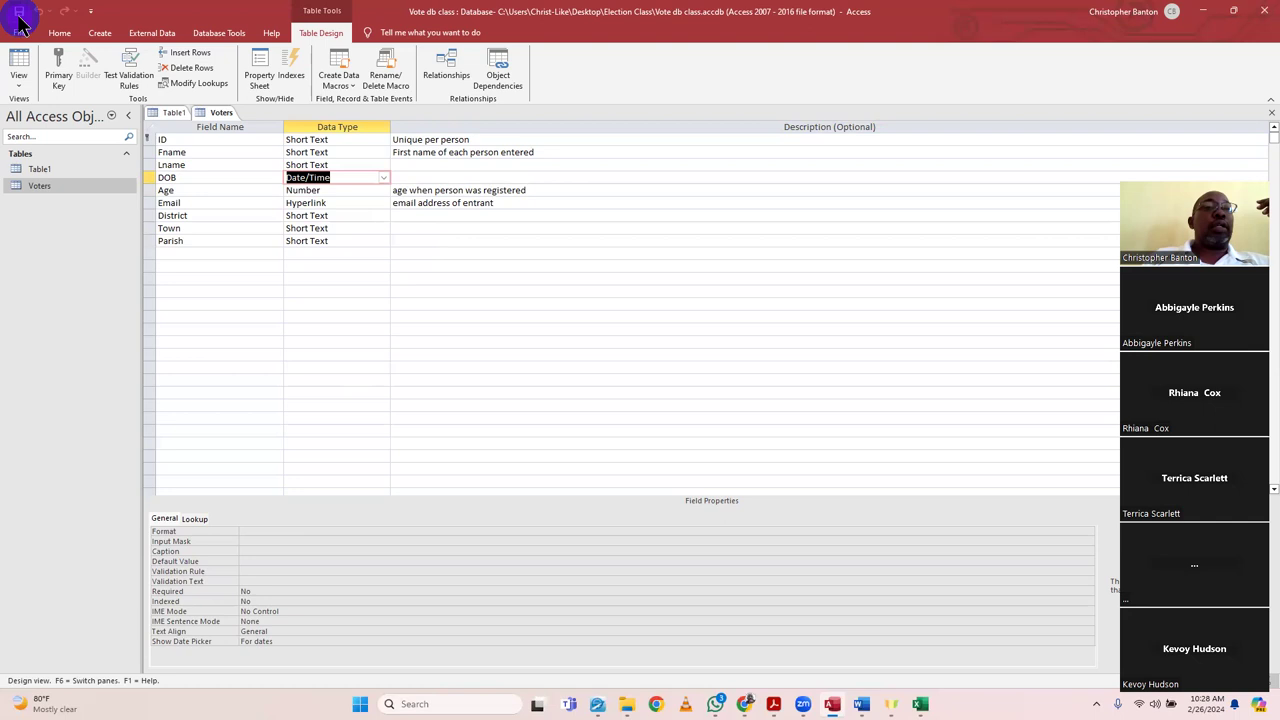
{"action": "left_click", "coordinate": [1267, 114]}
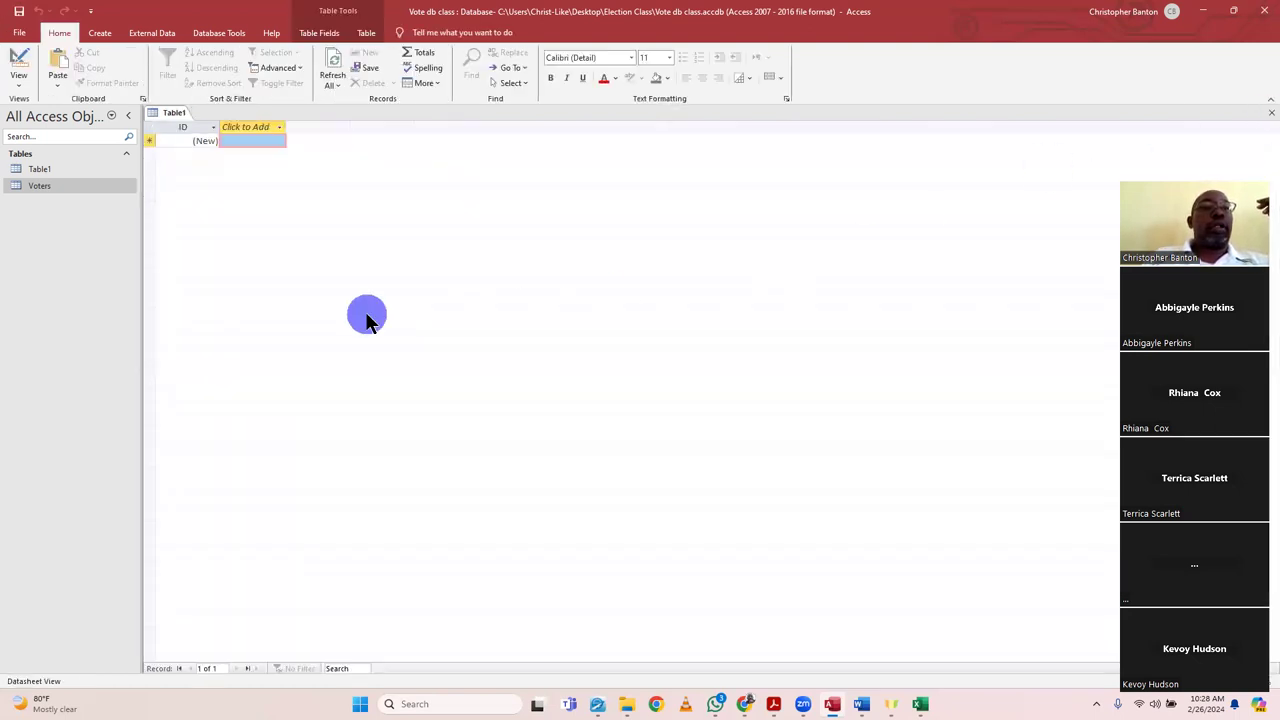
{"action": "left_click", "coordinate": [1268, 113]}
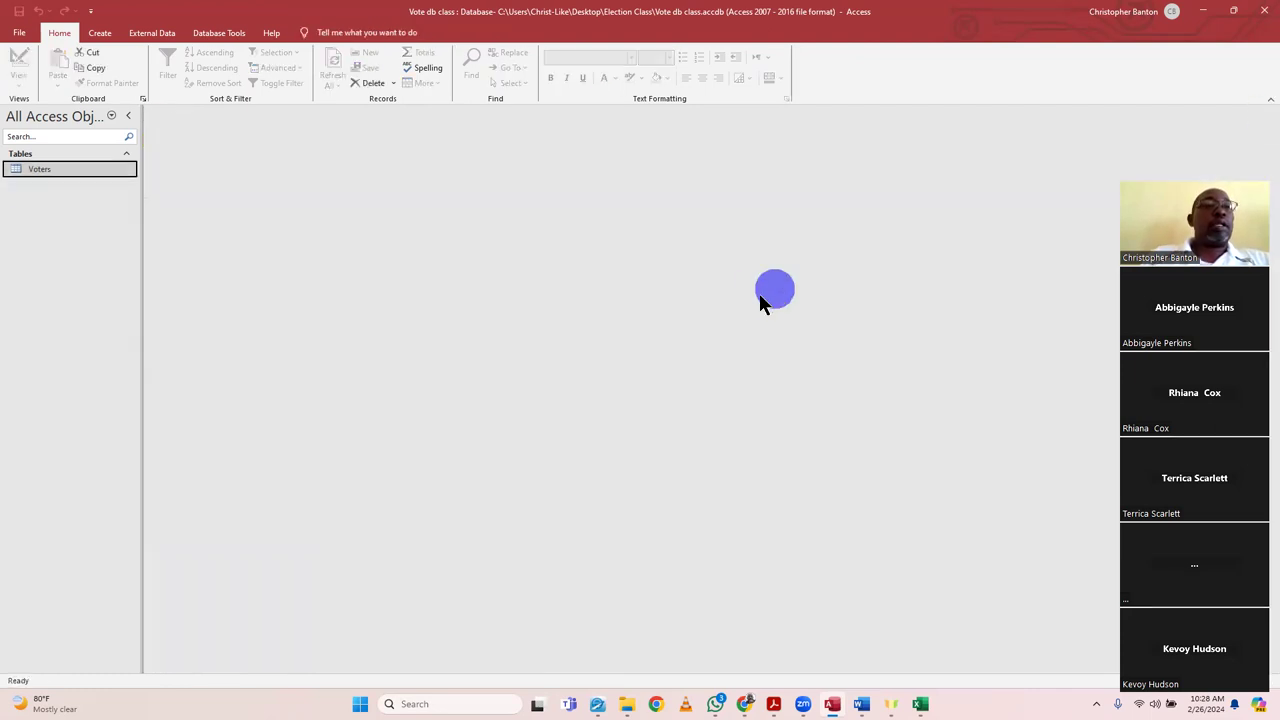
- Open the Voters table to view its records and examine the SharePoint Lists options for creating tables
{"action": "double_click", "coordinate": [68, 172]}
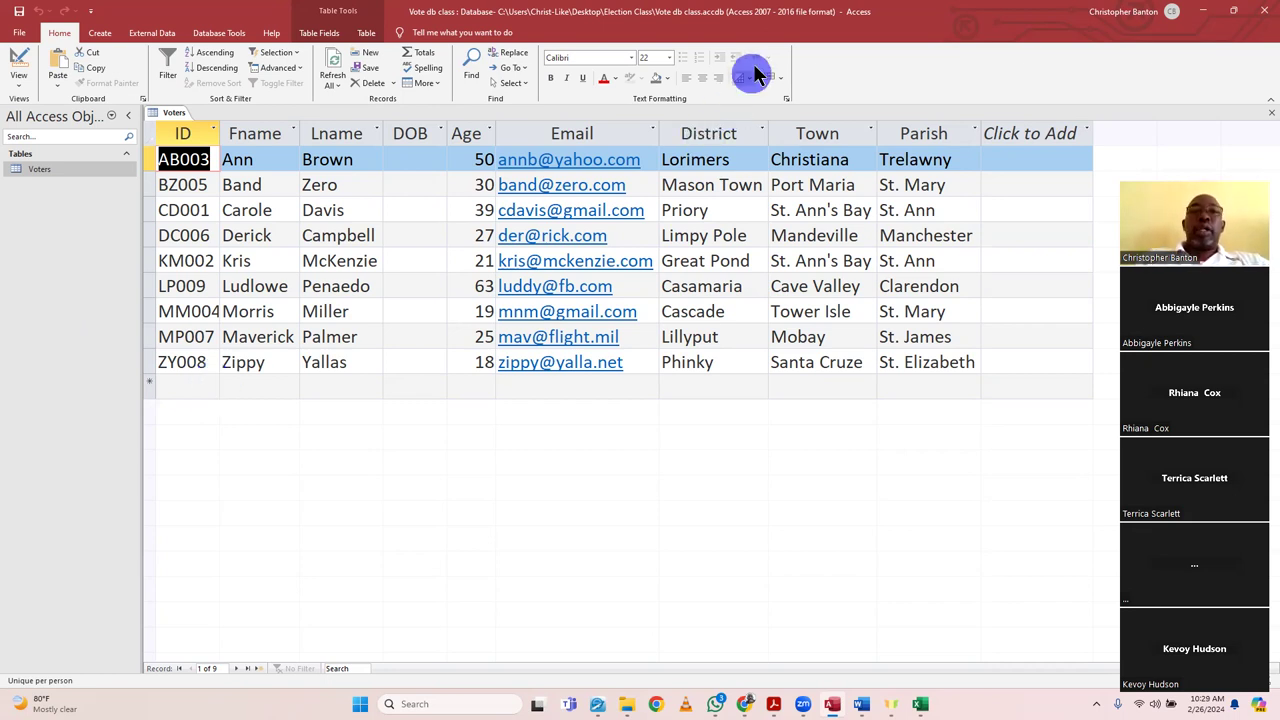
{"action": "left_click", "coordinate": [725, 215]}
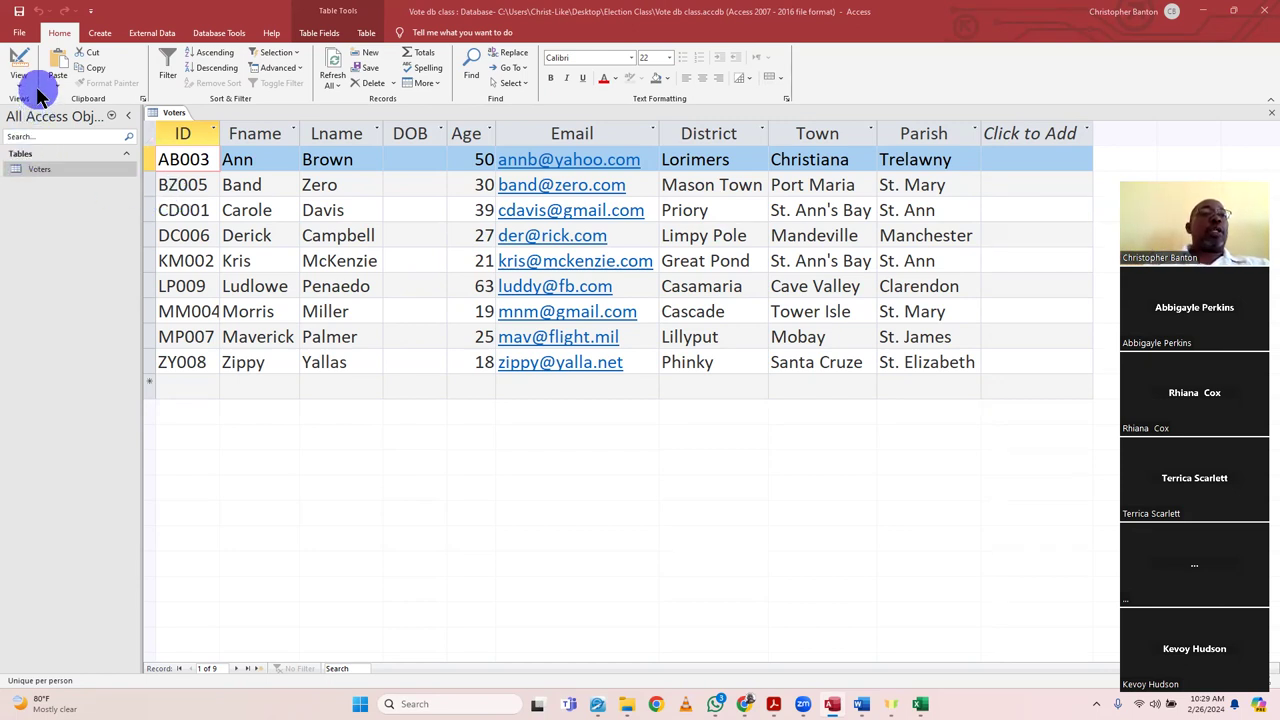
{"action": "left_click", "coordinate": [98, 45]}
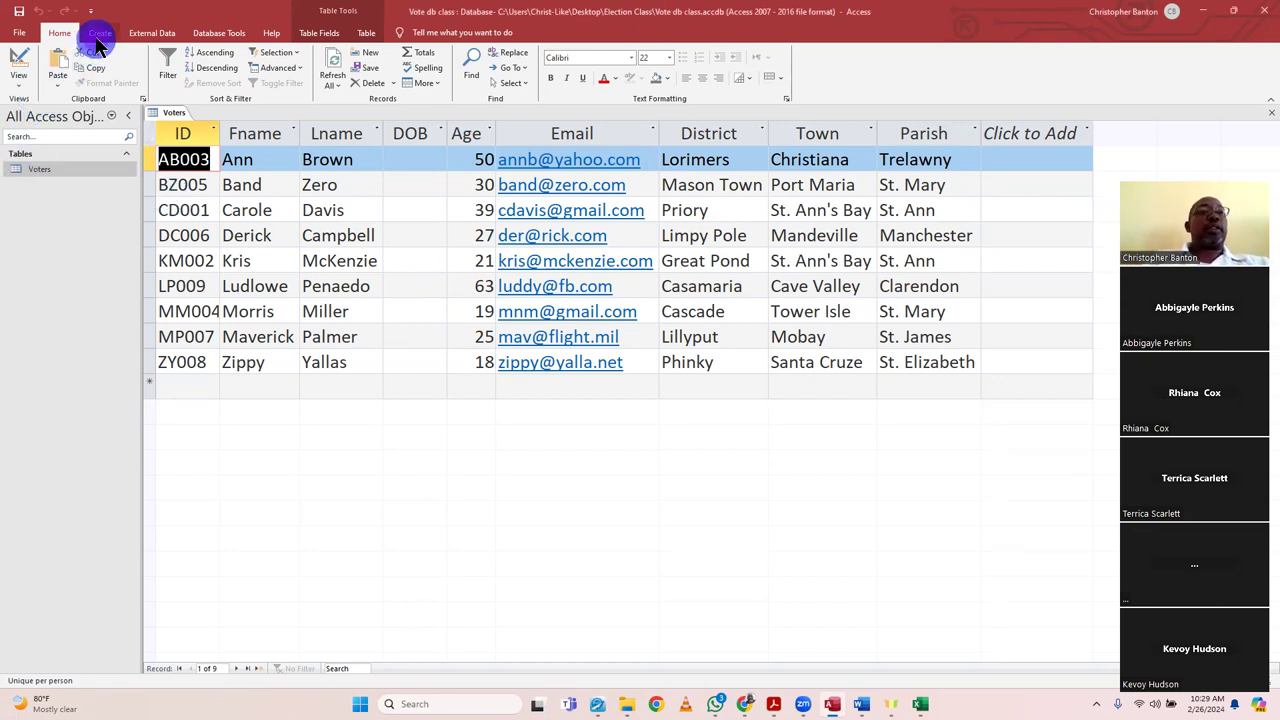
{"action": "left_click", "coordinate": [98, 40]}
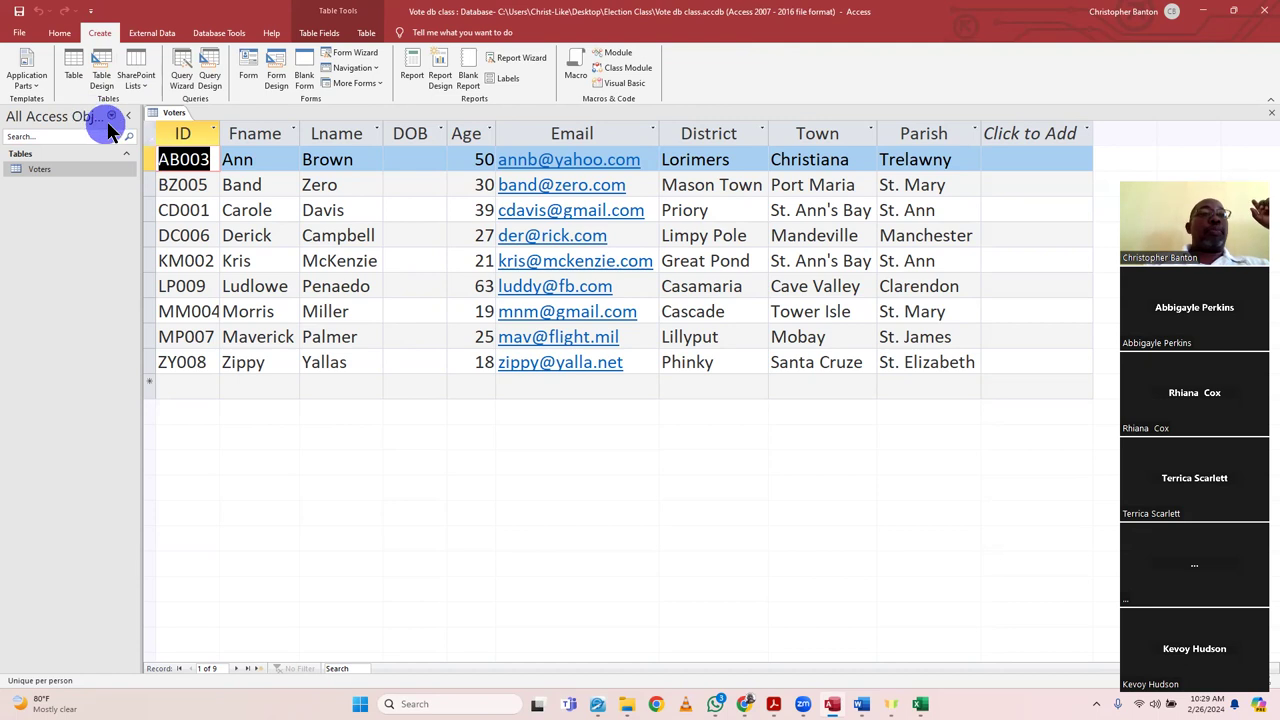
{"action": "left_click", "coordinate": [148, 86]}
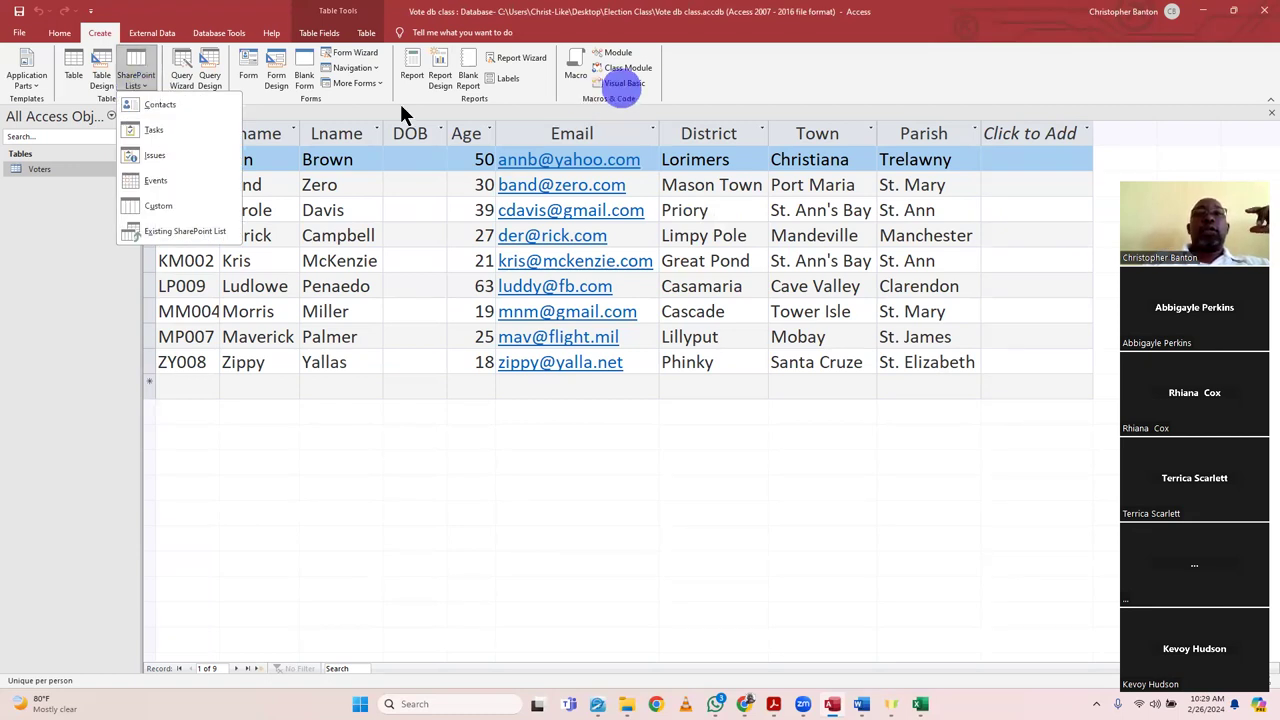
{"action": "left_click", "coordinate": [240, 122]}
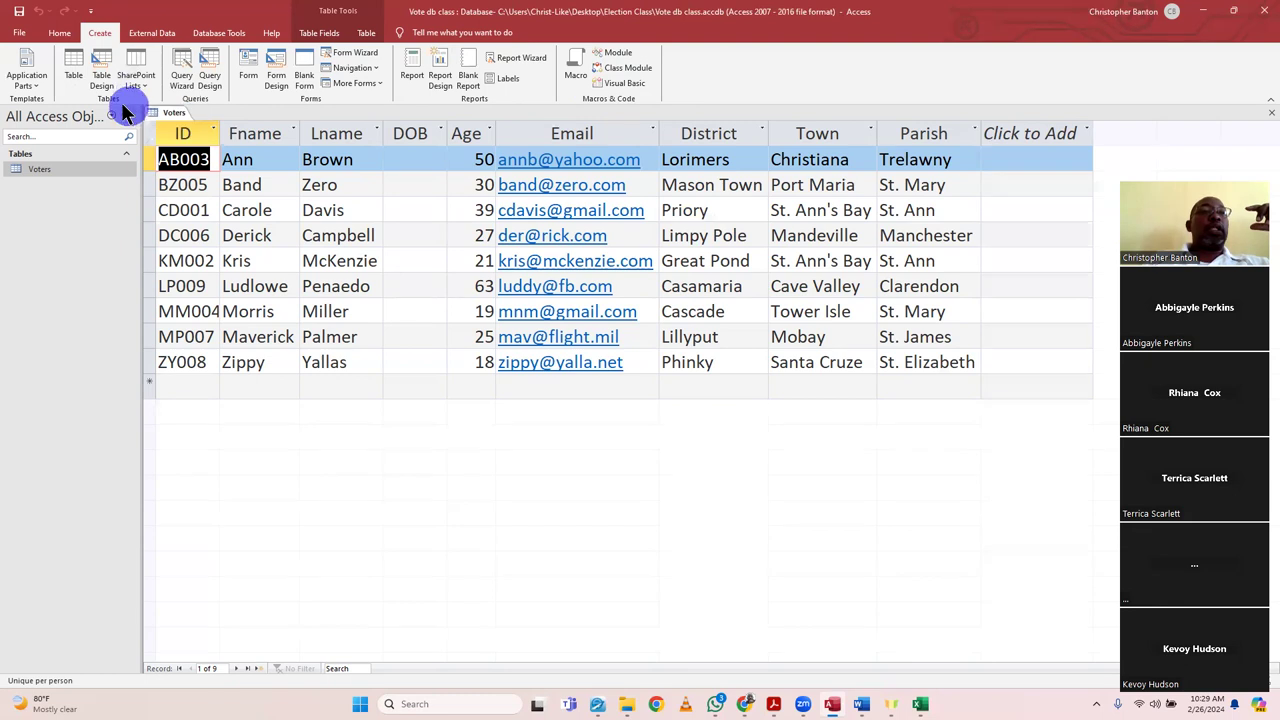
- Create a new table in Design View with a Short Text field MemID described as "Unique to each person"
{"action": "left_click", "coordinate": [103, 70]}
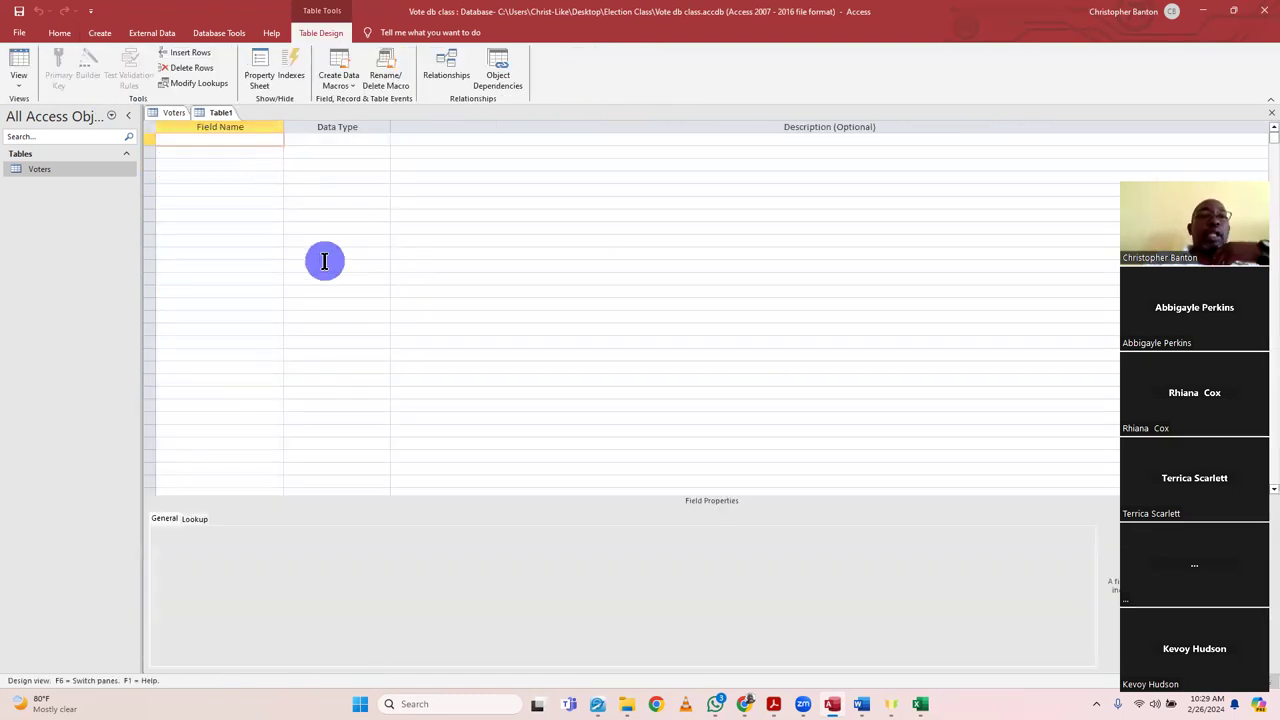
{"action": "type", "text": "MemID"}
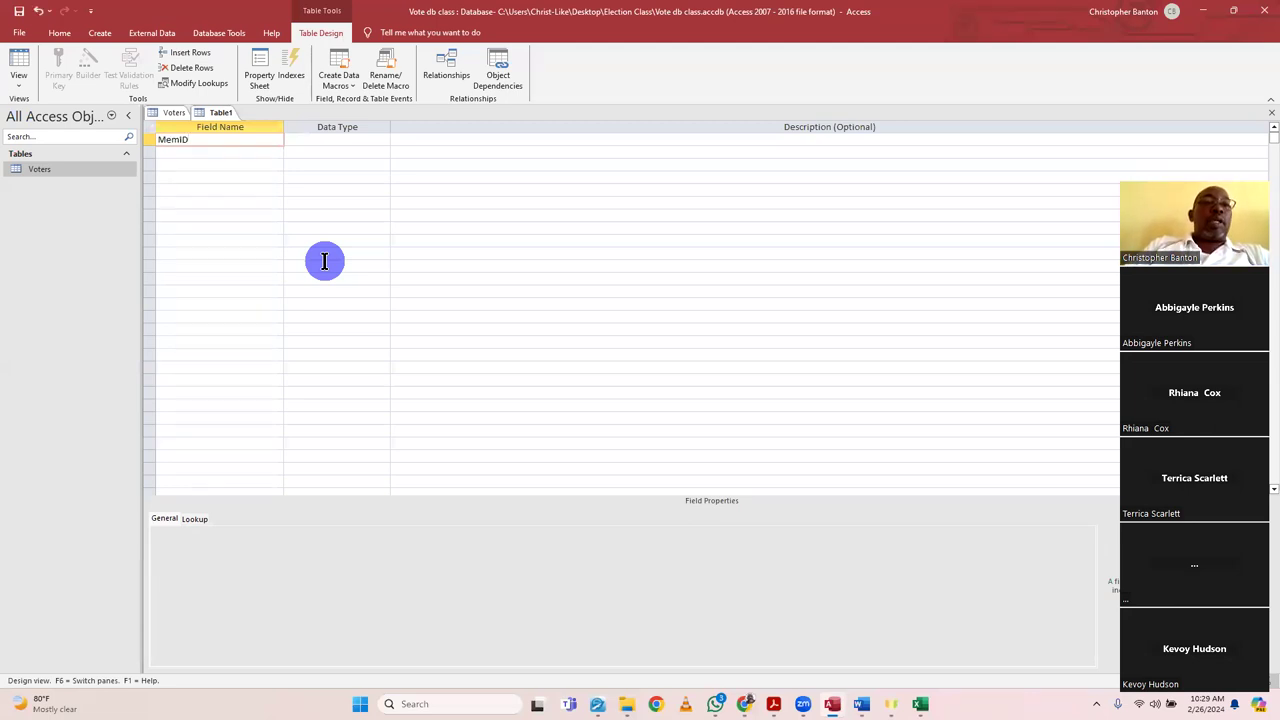
{"action": "key", "text": "Tab"}
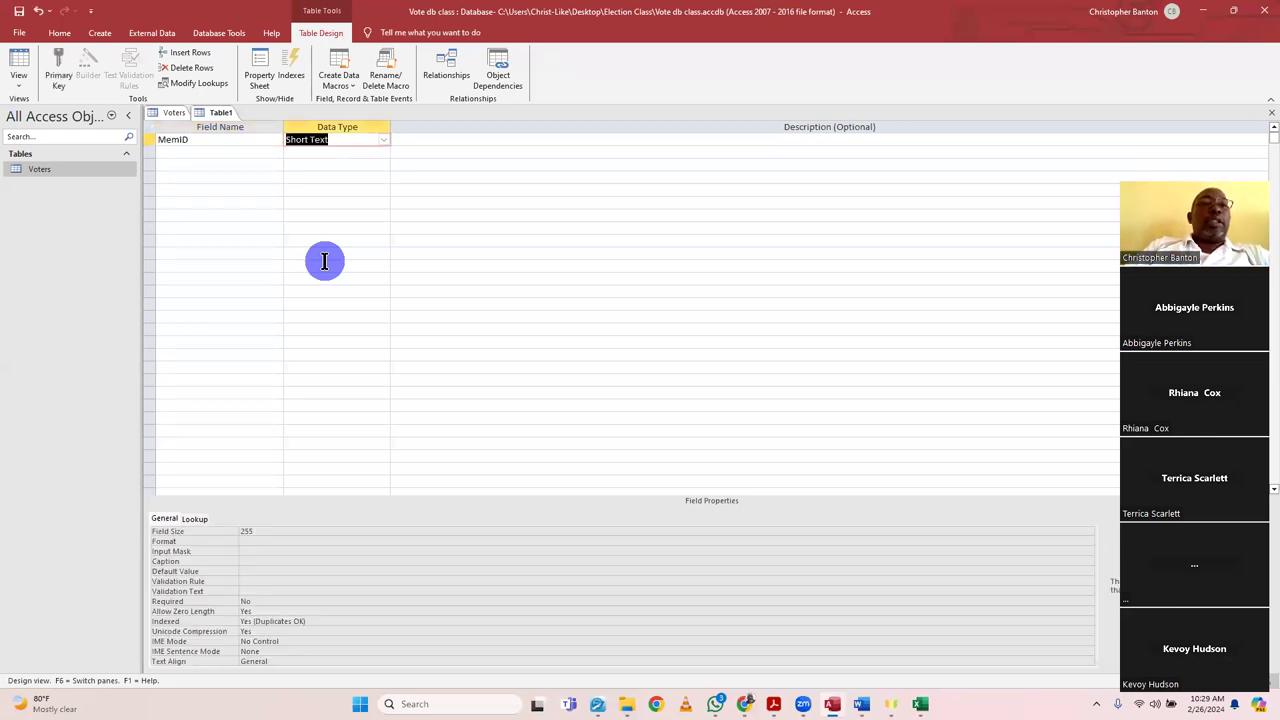
{"action": "key", "text": "Tab"}
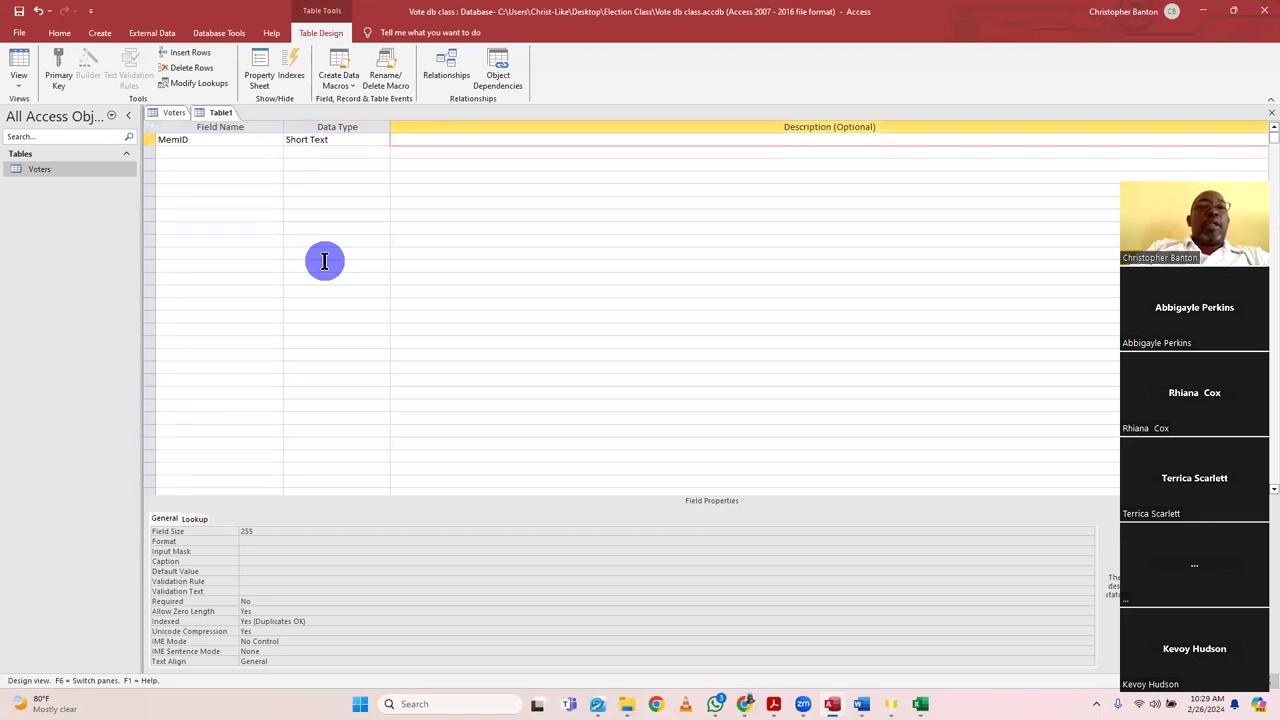
{"action": "type", "text": "Un"}
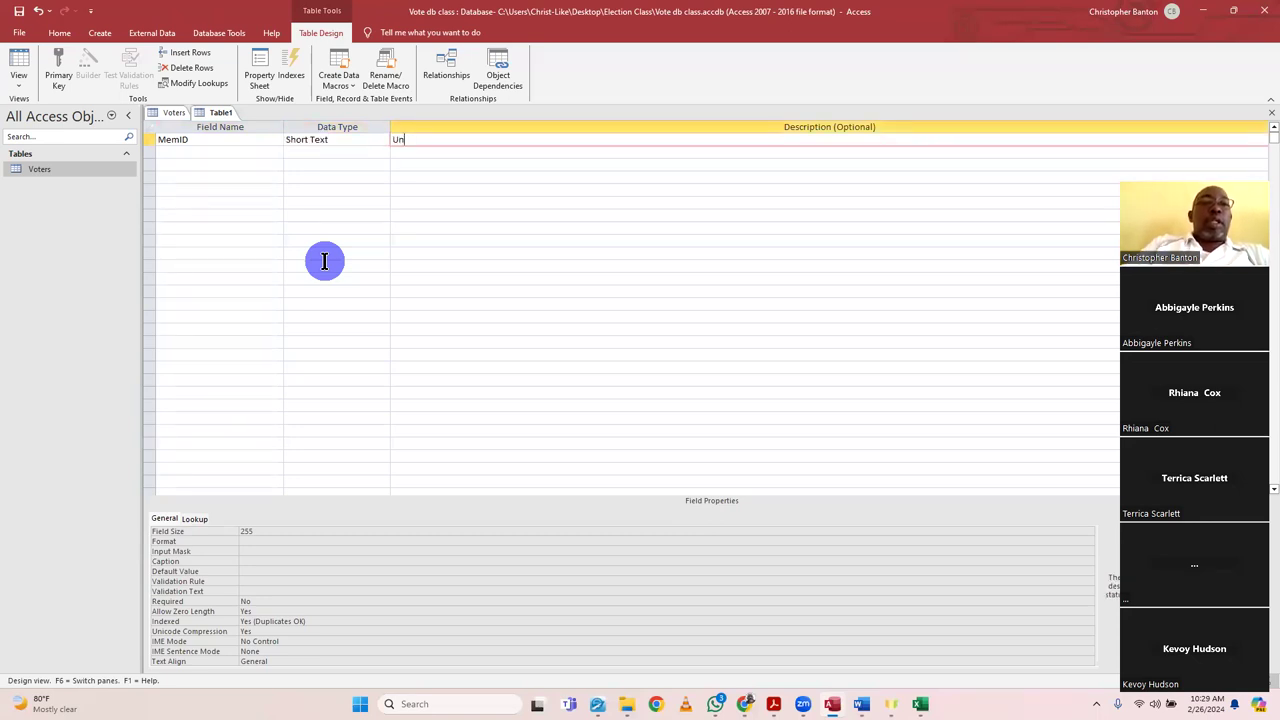
{"action": "type", "text": "ique to eaech"}
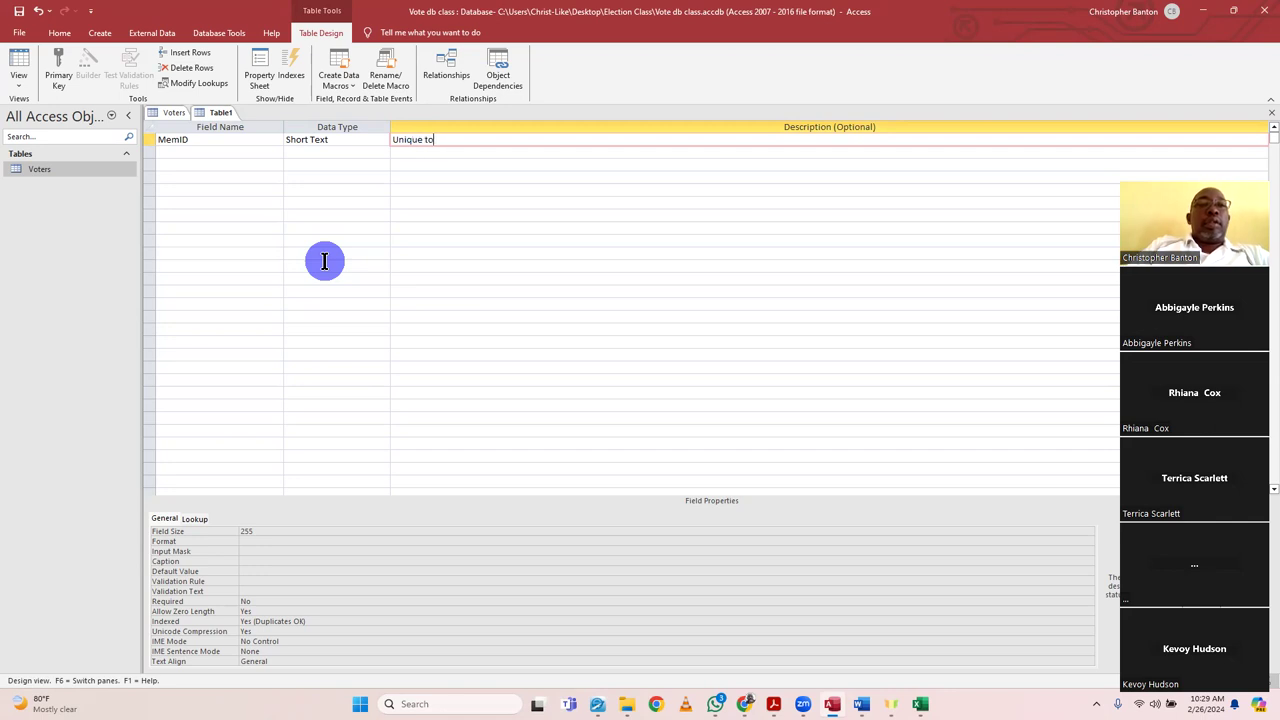
{"action": "key", "text": "BackSpace"}
{"action": "key", "text": "BackSpace"}
{"action": "key", "text": "BackSpace"}
{"action": "key", "text": "BackSpace"}
{"action": "type", "text": "ach"}
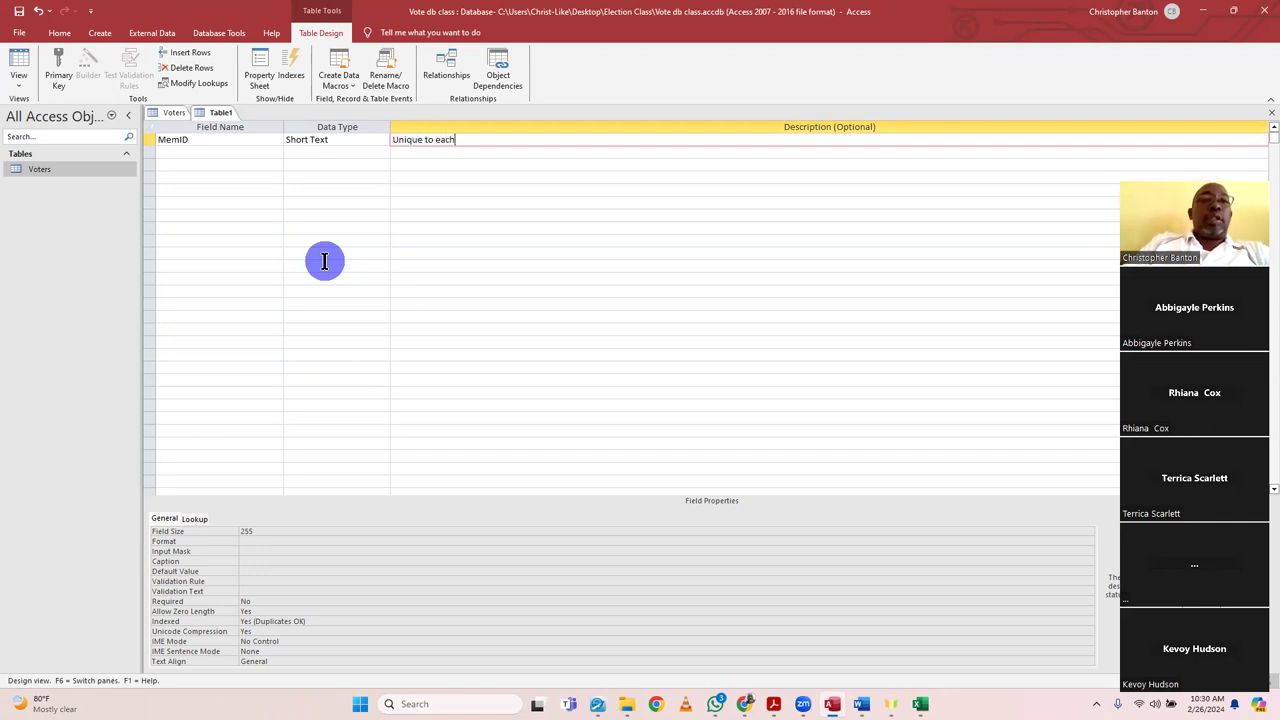
{"action": "type", "text": " person"}
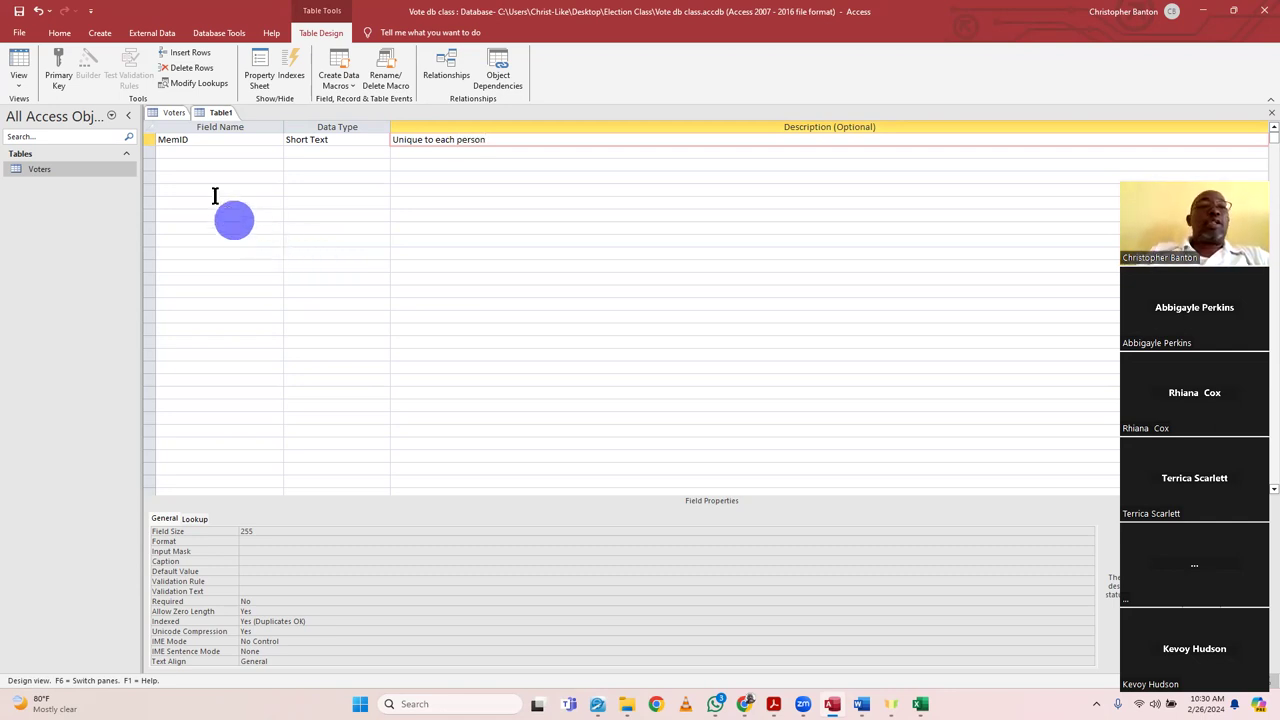
- Add a field named Transport below MemID with the Currency data type and no description
{"action": "left_click", "coordinate": [203, 152]}
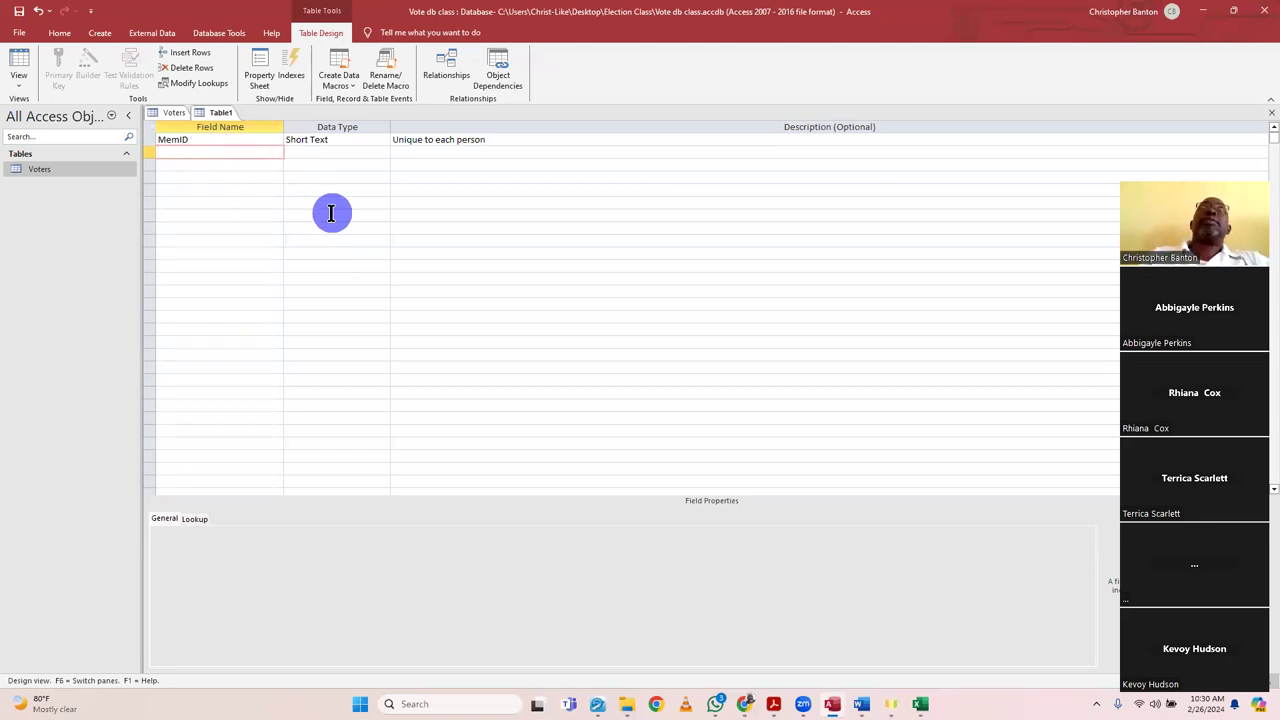
{"action": "type", "text": "Trans"}
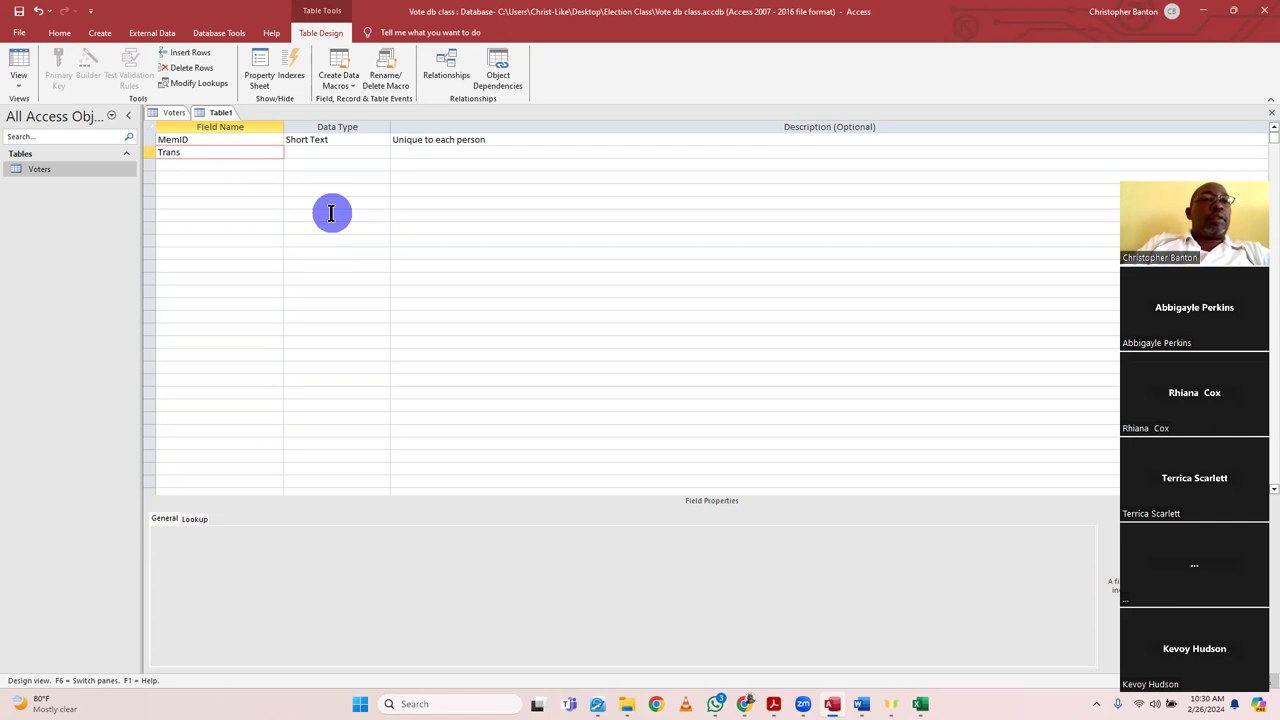
{"action": "type", "text": "port"}
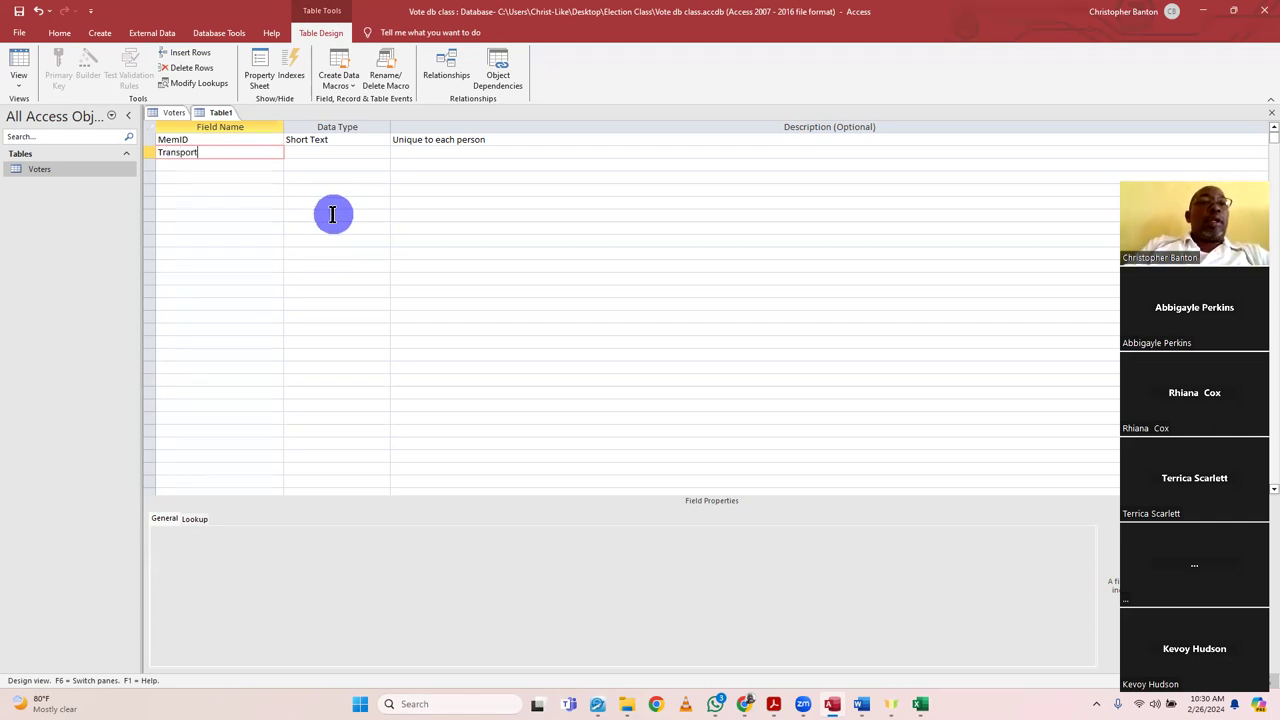
{"action": "key", "text": "Tab"}
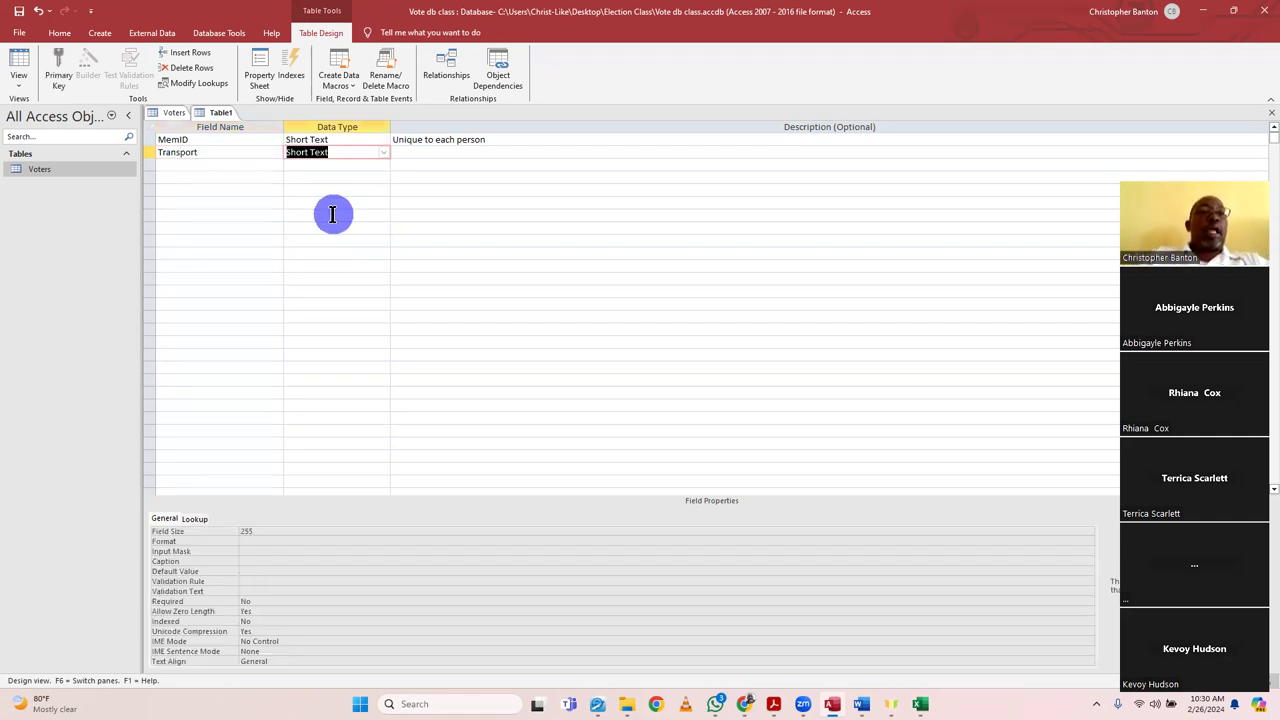
{"action": "left_click", "coordinate": [384, 153]}
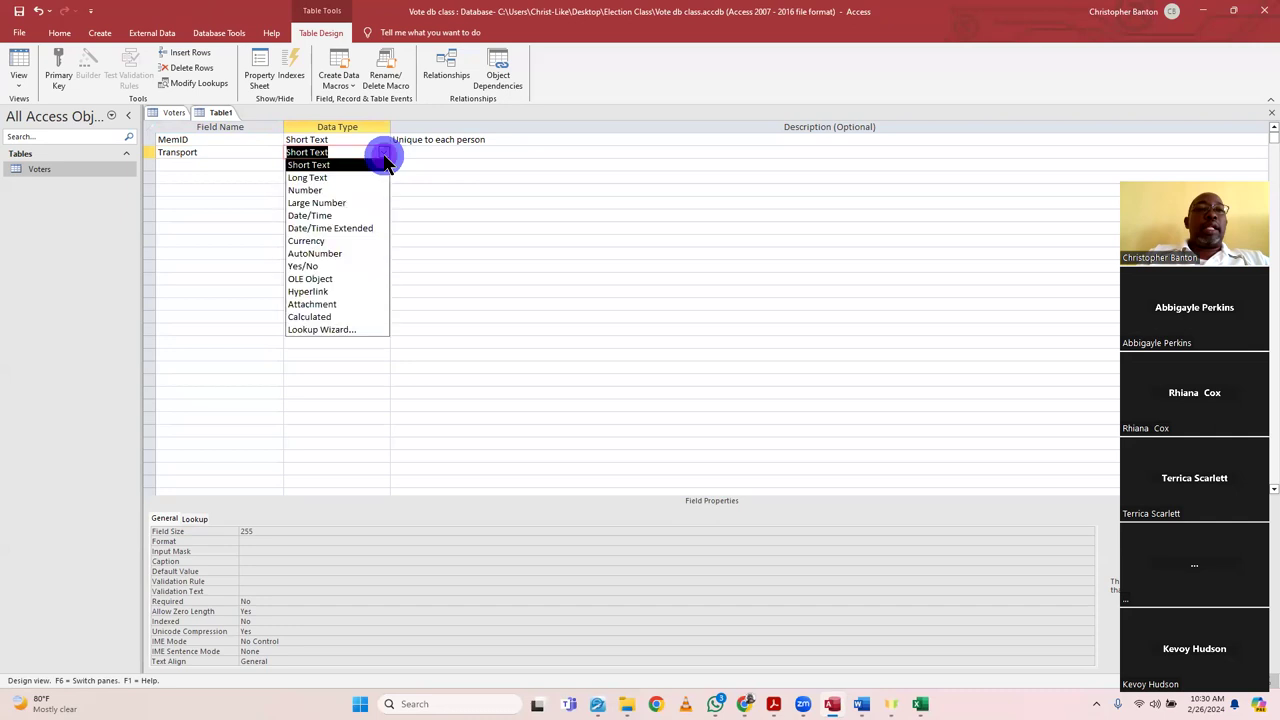
{"action": "left_click", "coordinate": [358, 242]}
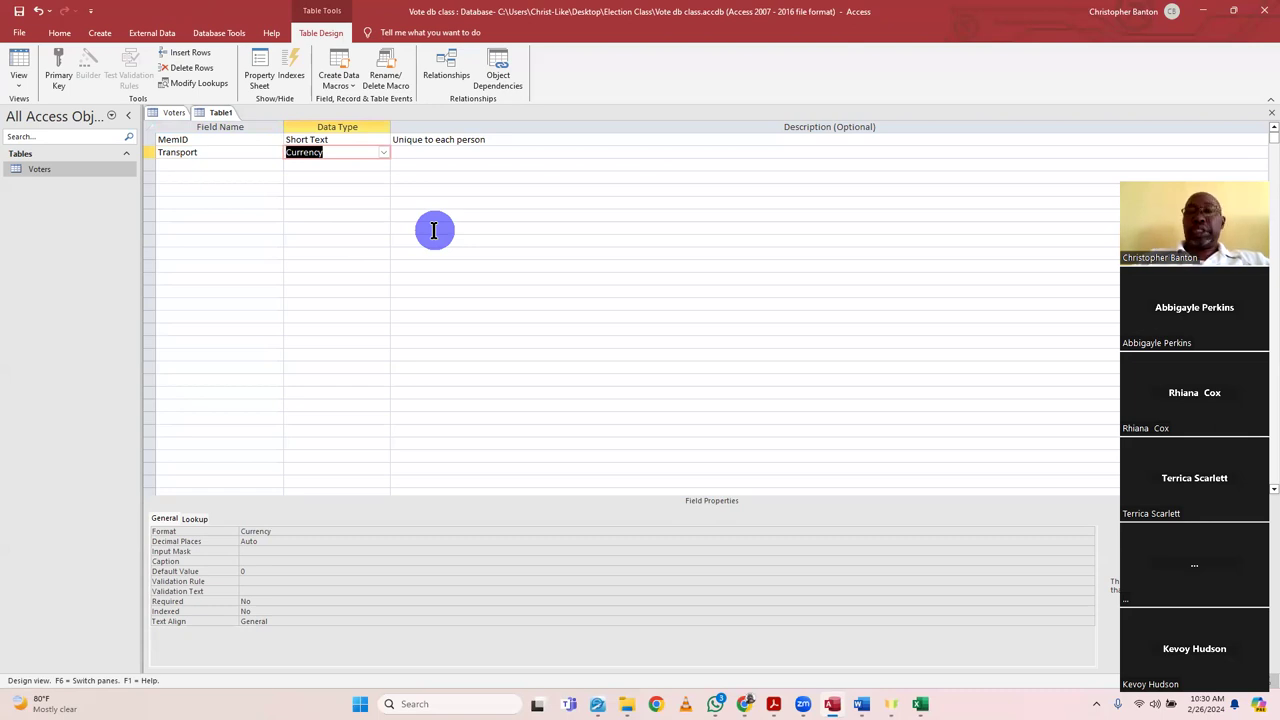
{"action": "key", "text": "Tab"}
{"action": "key", "text": "Tab"}
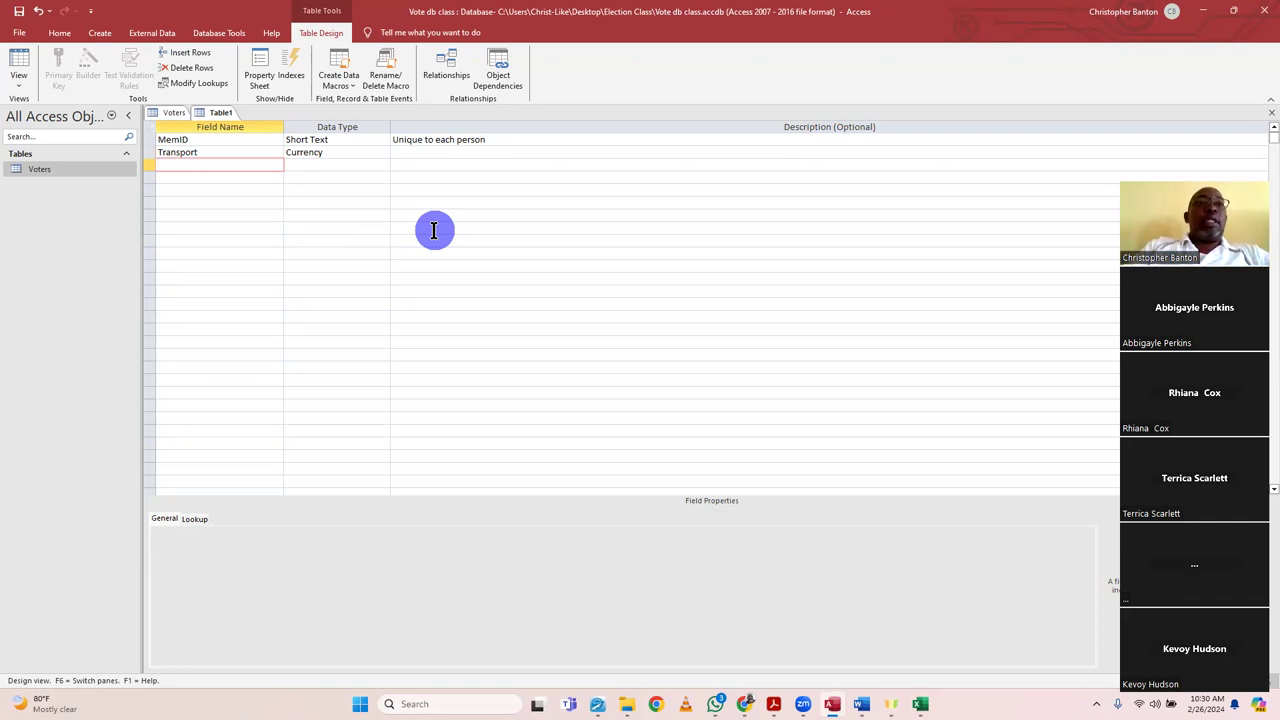
- Add a field named No_Of_Persons below Transport with the Number data type
{"action": "type", "text": "NO"}
{"action": "key", "text": "BackSpace"}
{"action": "type", "text": "o"}
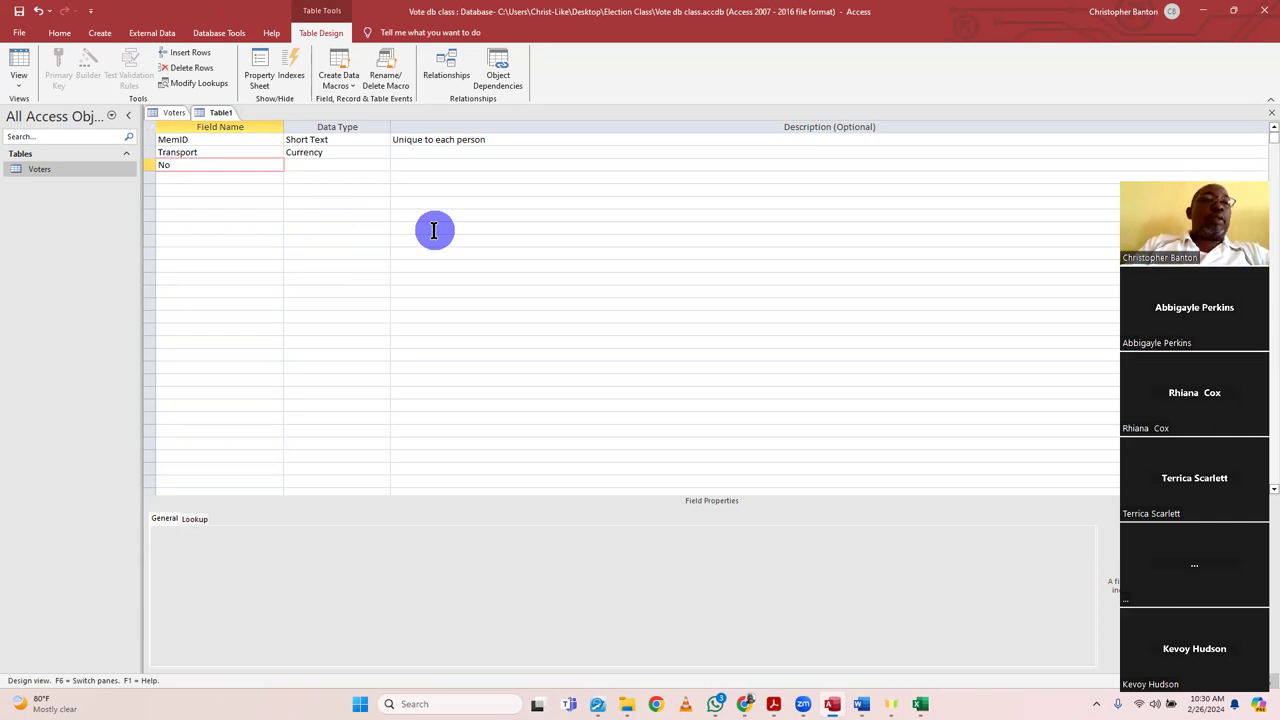
{"action": "type", "text": "_Of_Persons"}
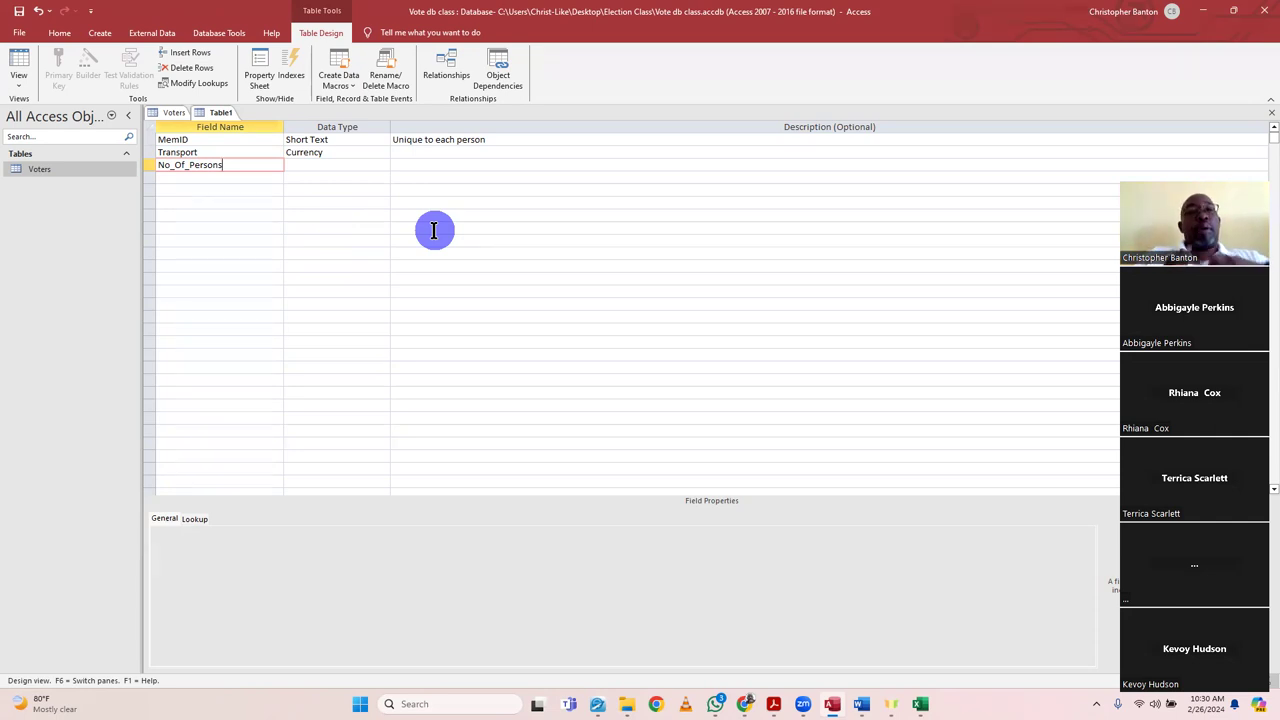
{"action": "key", "text": "Tab"}
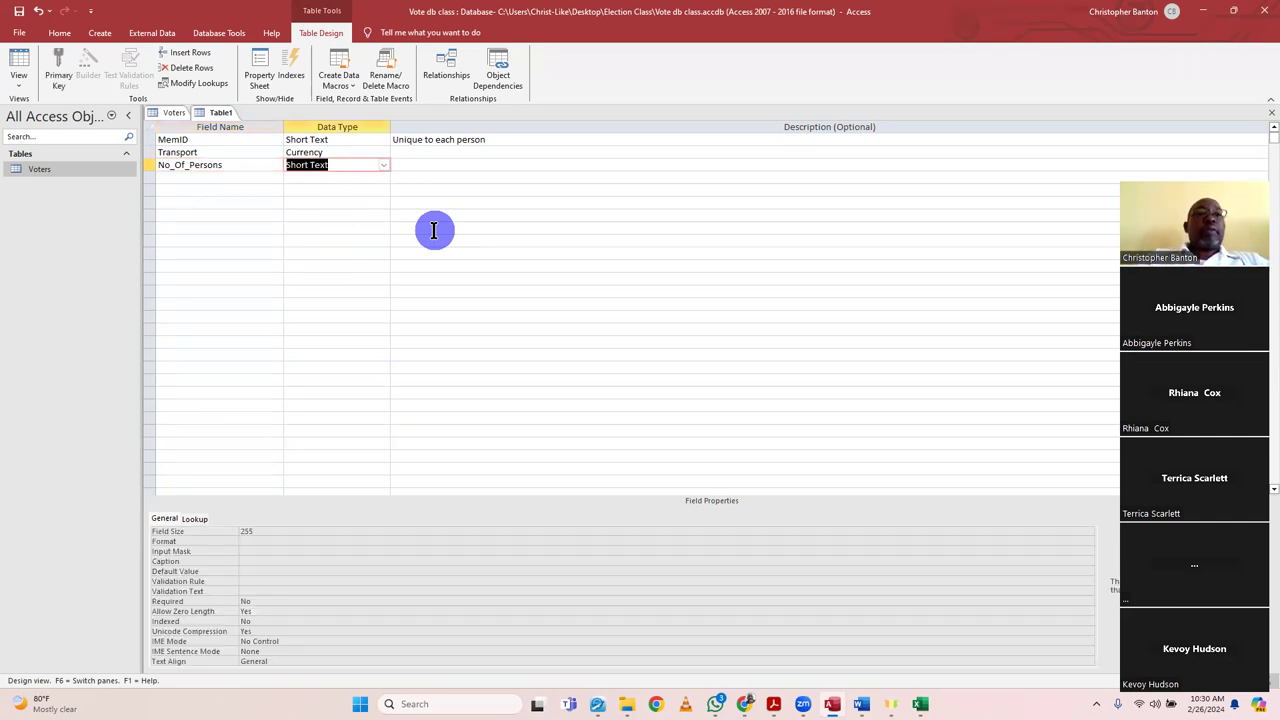
{"action": "left_click", "coordinate": [384, 166]}
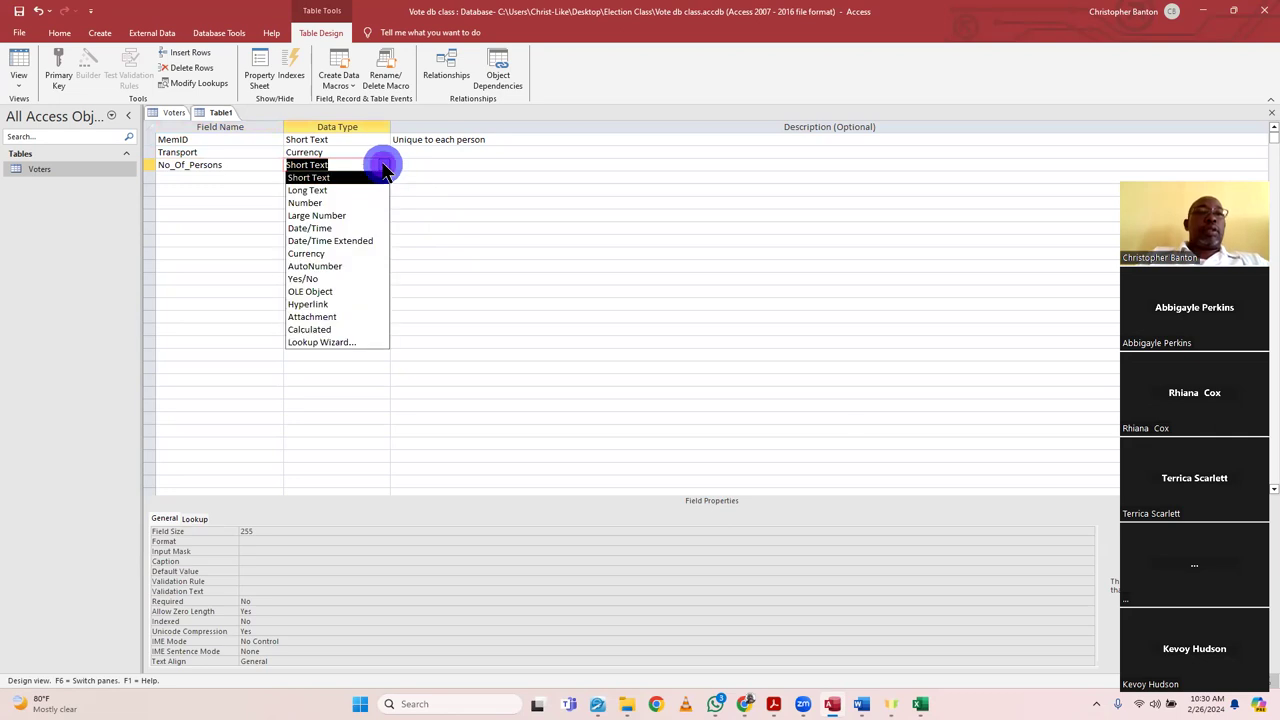
{"action": "left_click", "coordinate": [343, 204]}
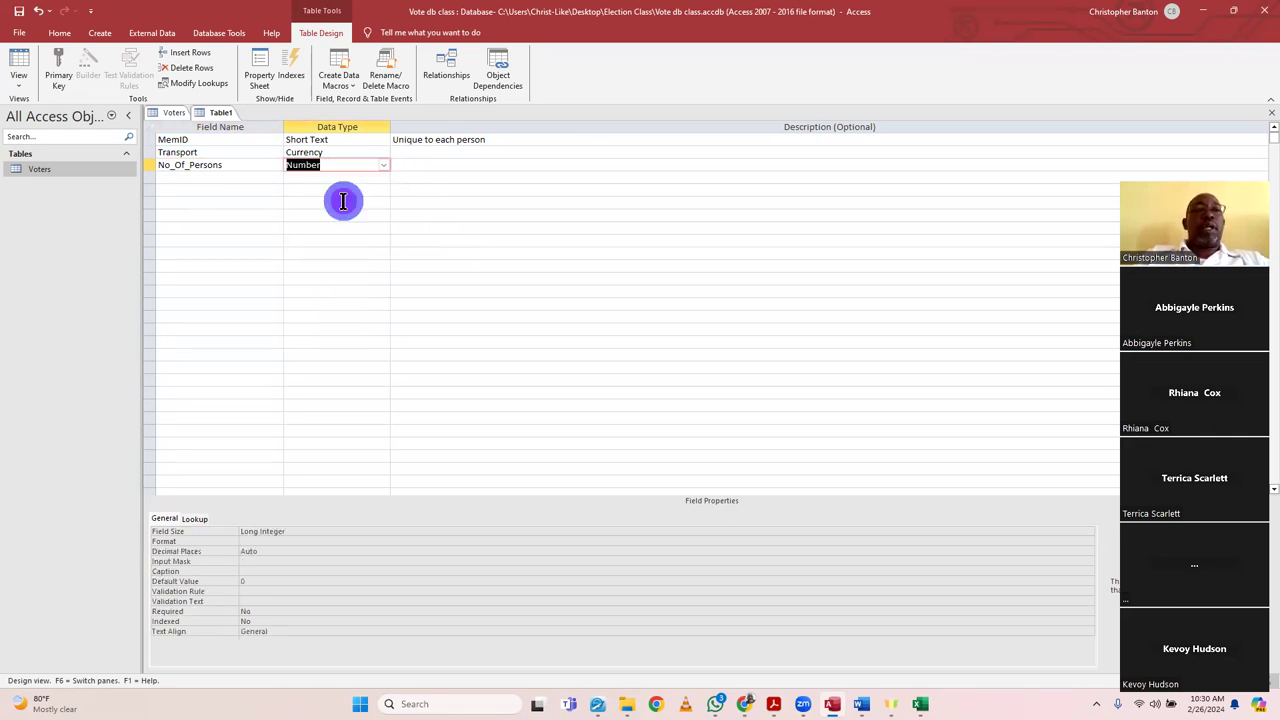
- Describe the No_Of_Persons field as "Perons who were taken to class by main member"
{"action": "left_click", "coordinate": [432, 165]}
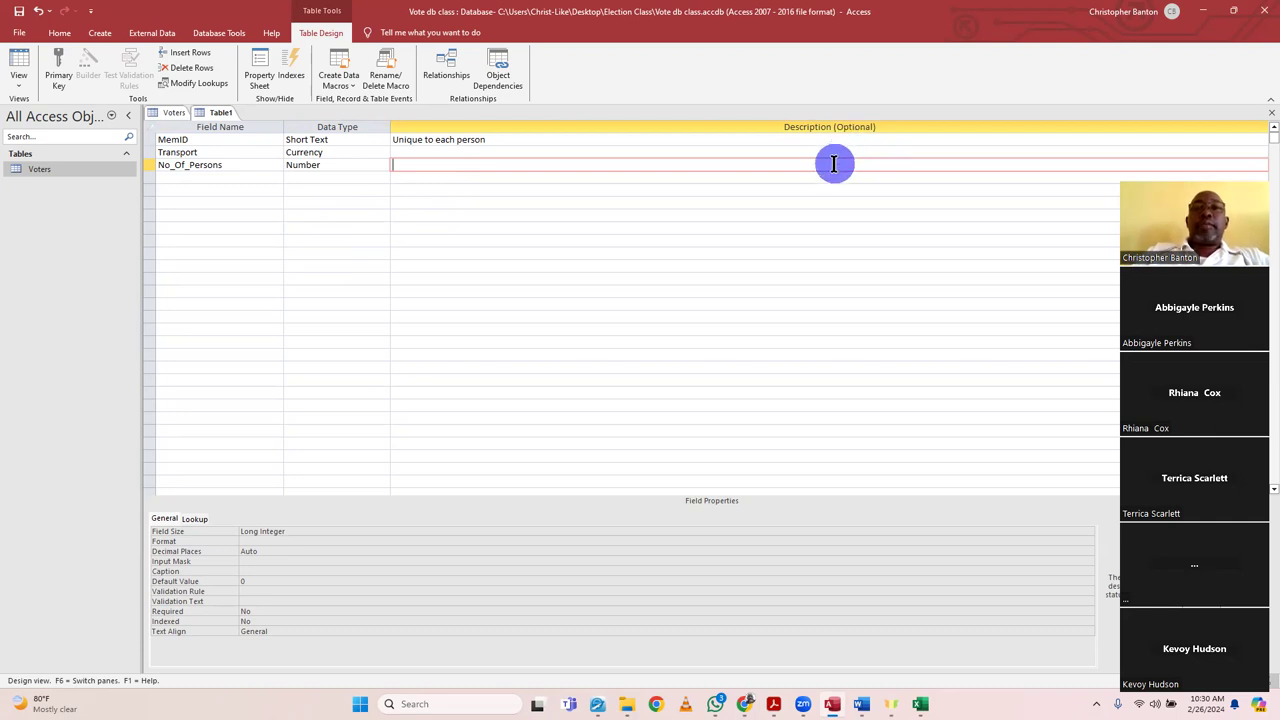
{"action": "type", "text": "Perons who were taken"}
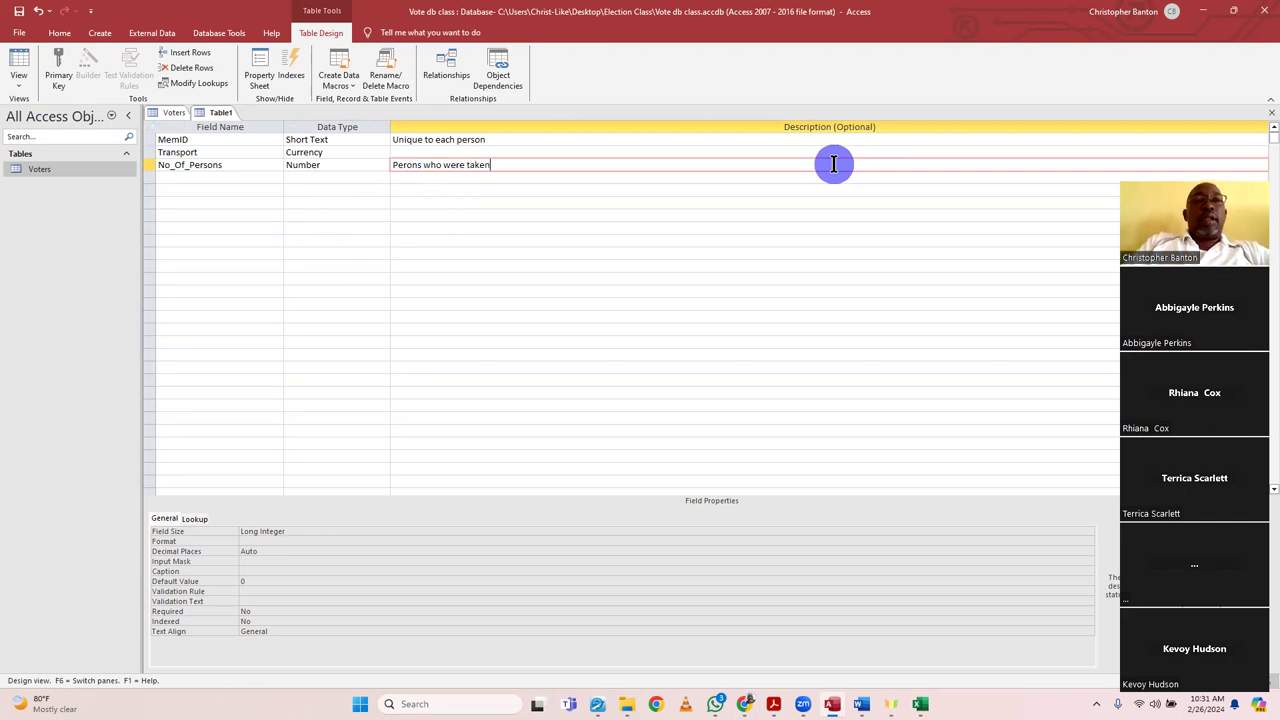
{"action": "type", "text": " to class by "}
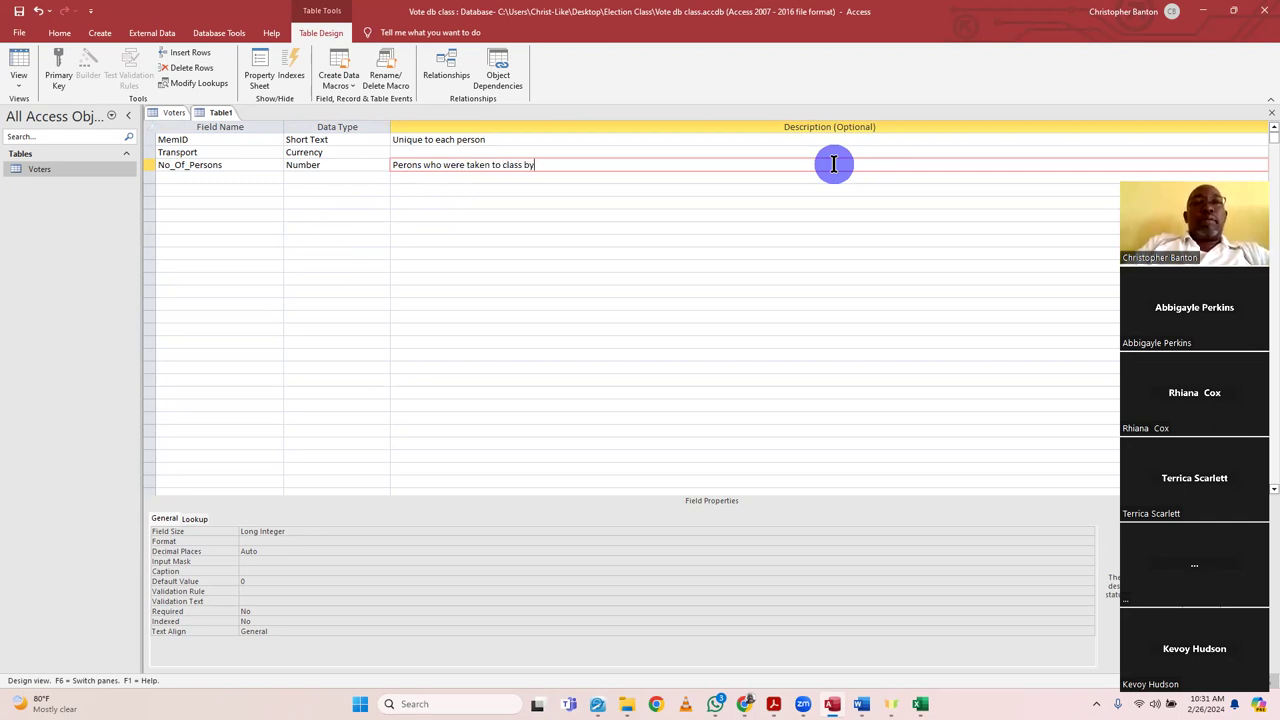
{"action": "type", "text": "main mem"}
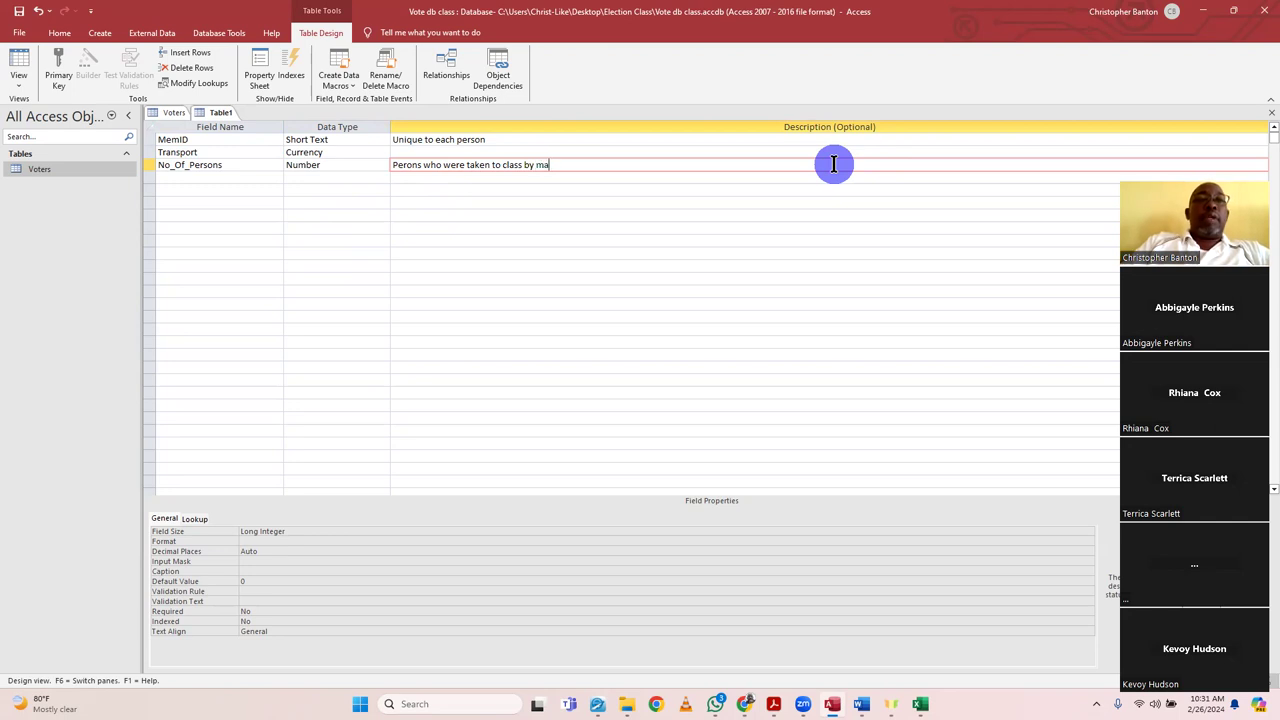
{"action": "type", "text": "r"}
{"action": "key", "text": "Return"}
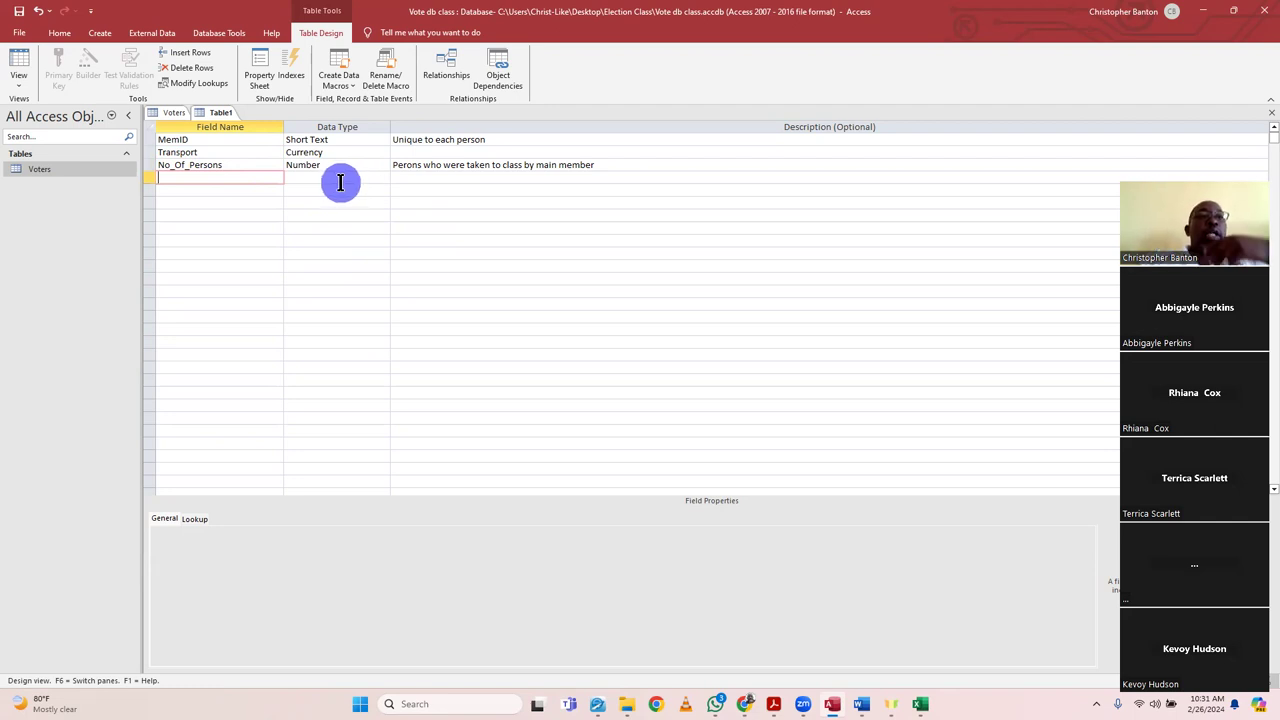
- Add a field named DOE below No_Of_Persons with the Date/Time data type
{"action": "type", "text": "Da"}
{"action": "key", "text": "BackSpace"}
{"action": "type", "text": "O"}
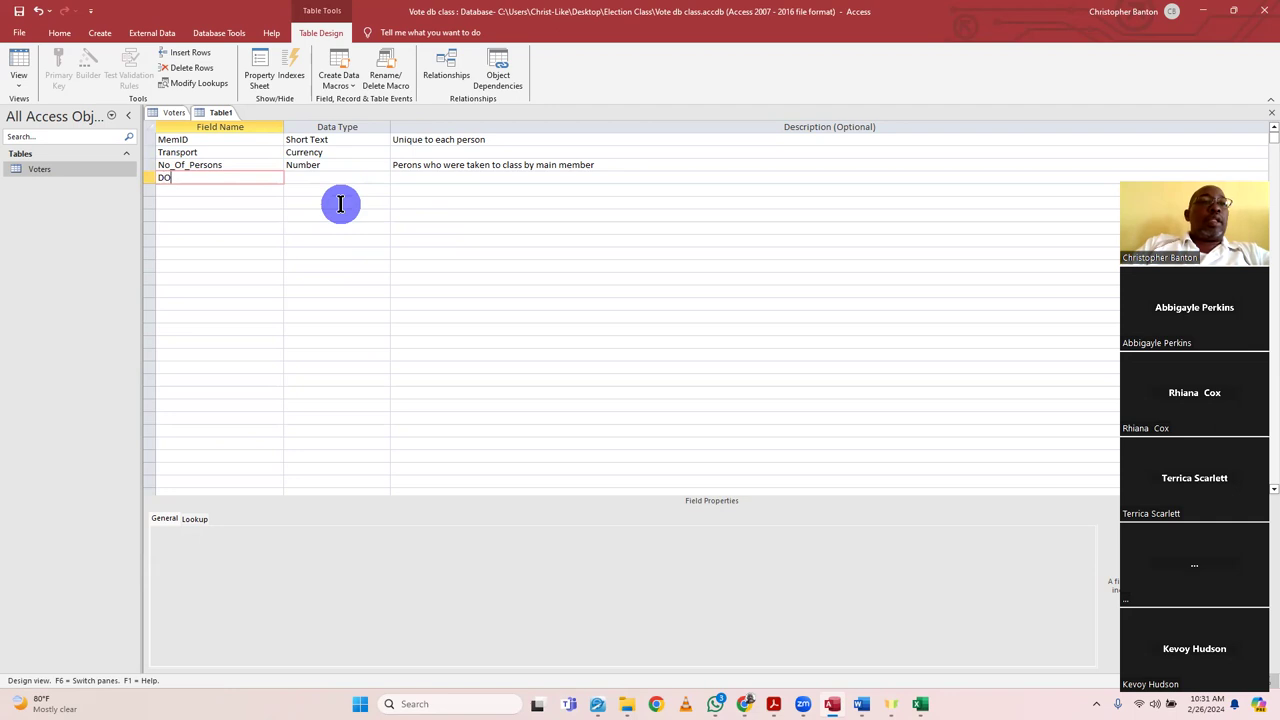
{"action": "type", "text": "E"}
{"action": "left_click", "coordinate": [333, 176]}
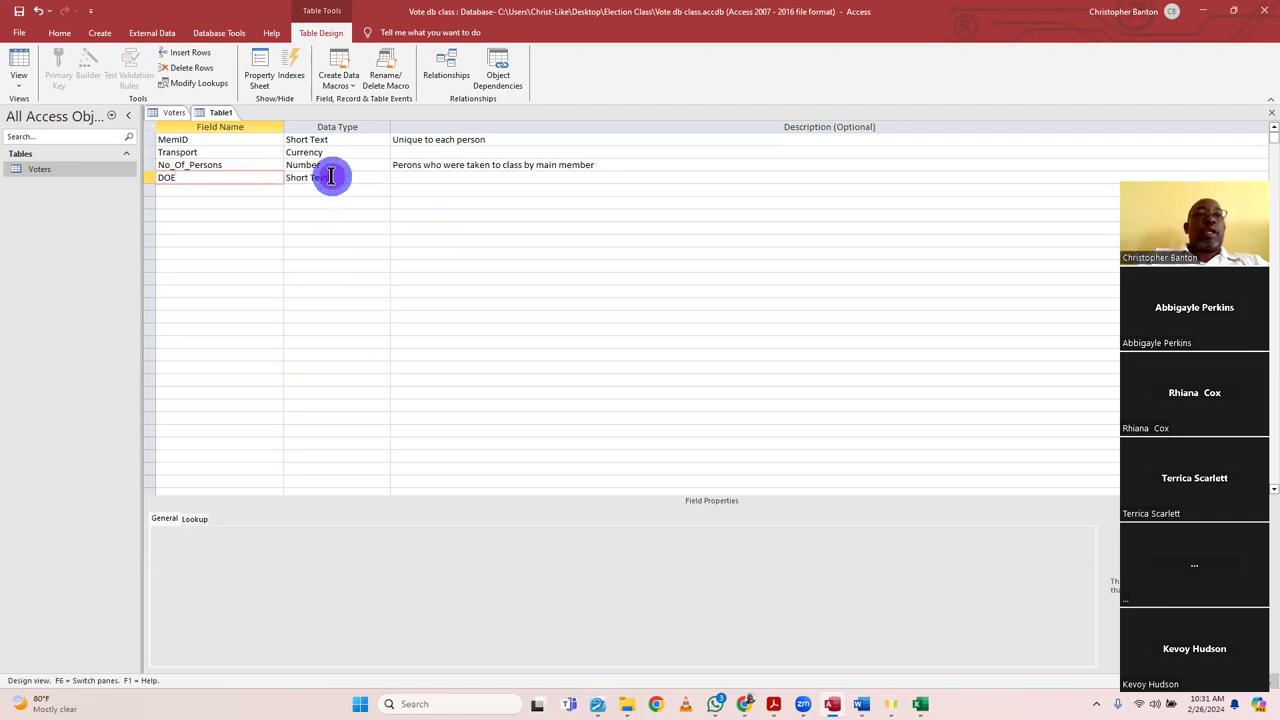
{"action": "left_click", "coordinate": [384, 178]}
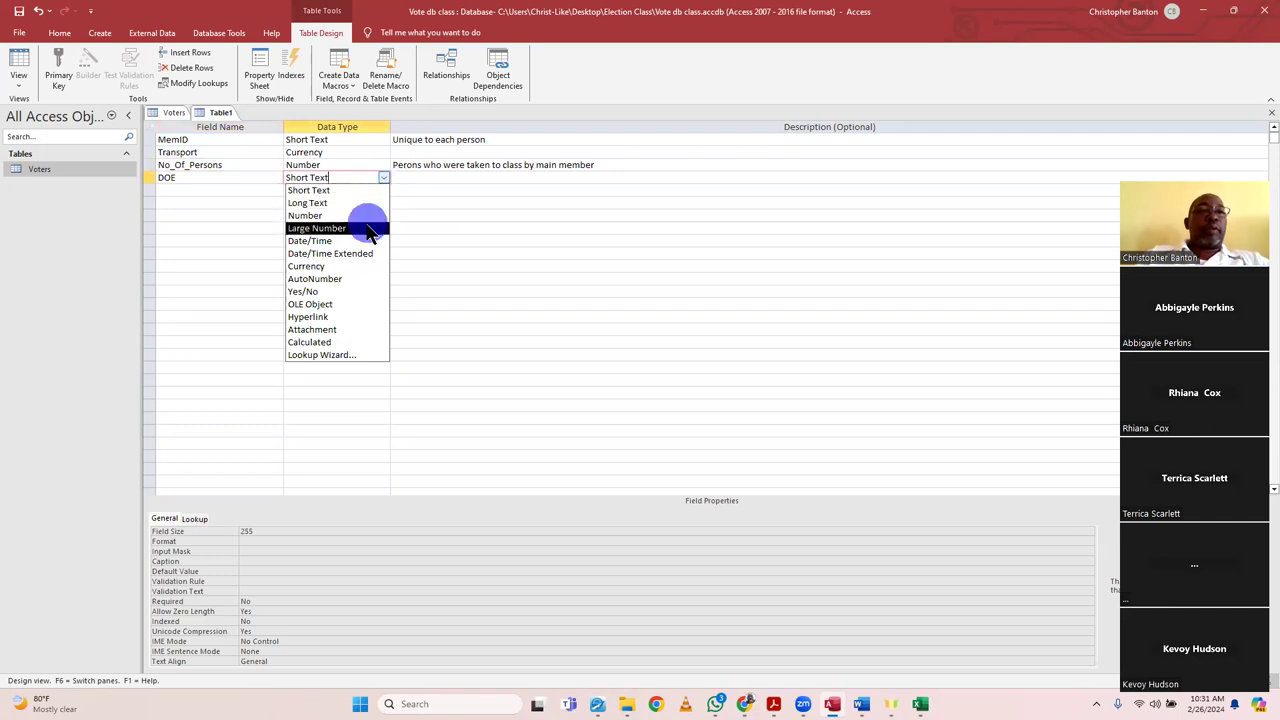
{"action": "left_click", "coordinate": [368, 241]}
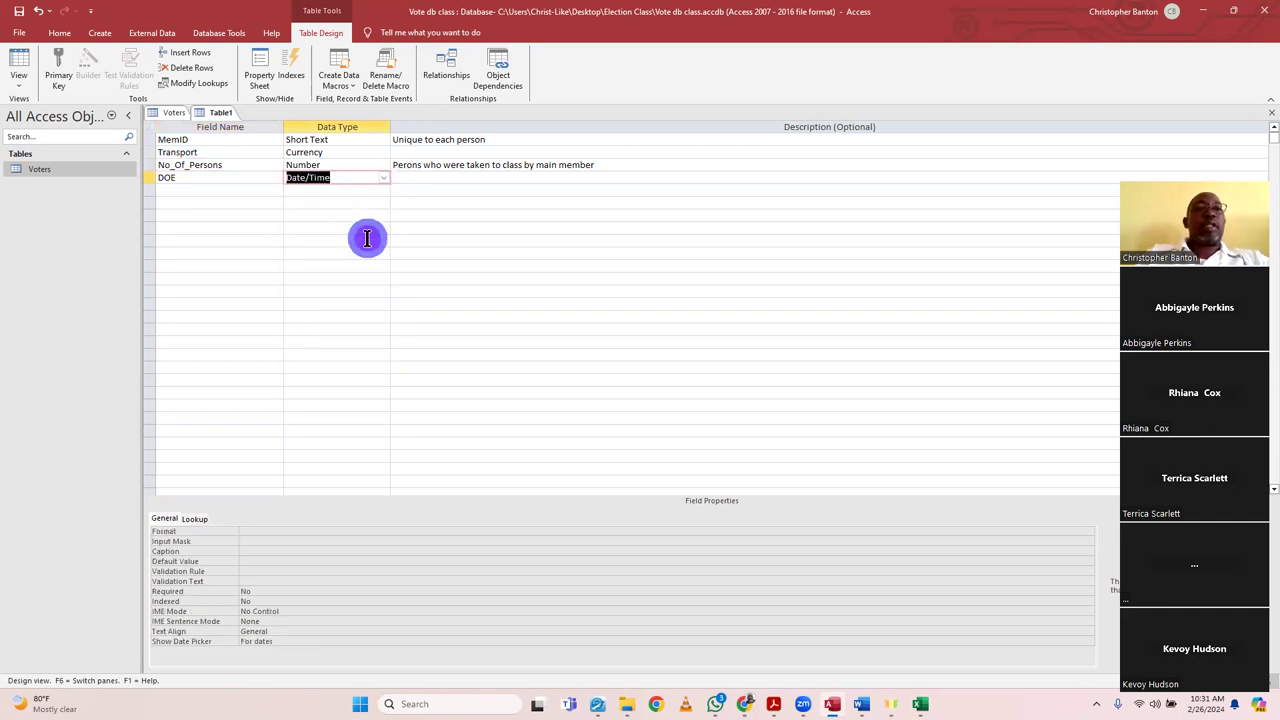
- Enter "date perons cme" as the description of the DOE field
{"action": "left_click", "coordinate": [430, 175]}
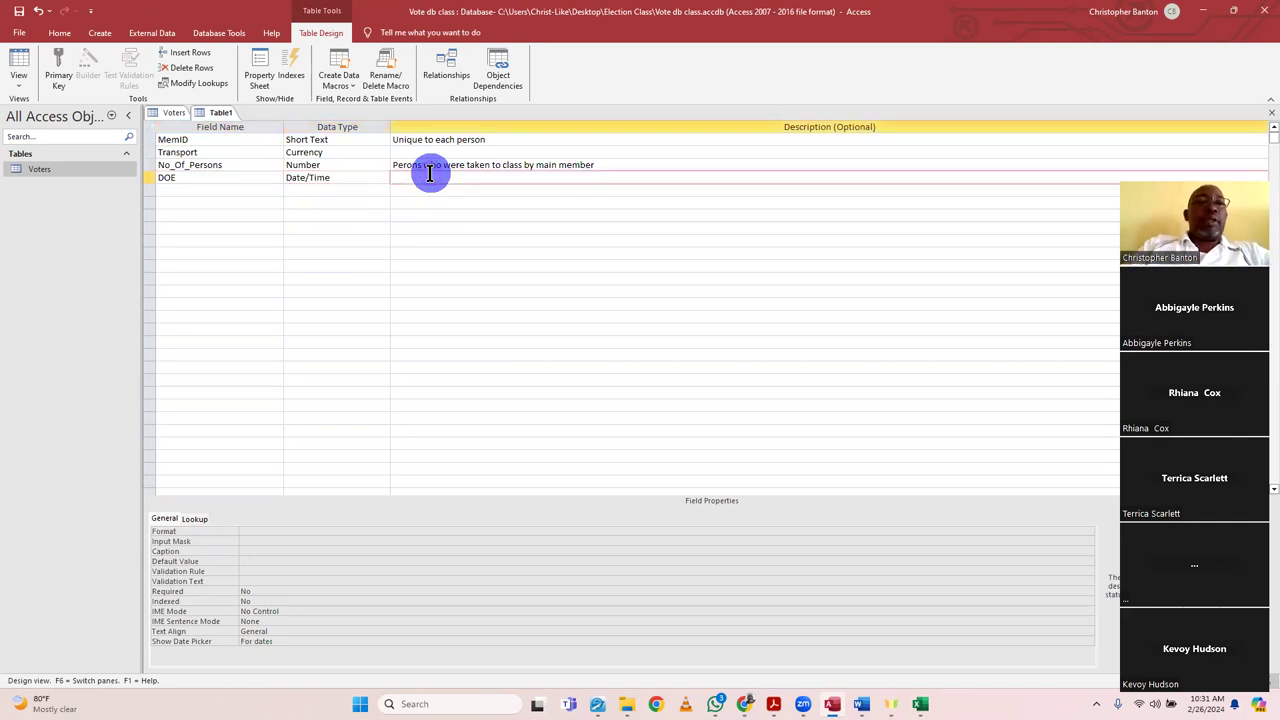
{"action": "type", "text": "date persons cm"}
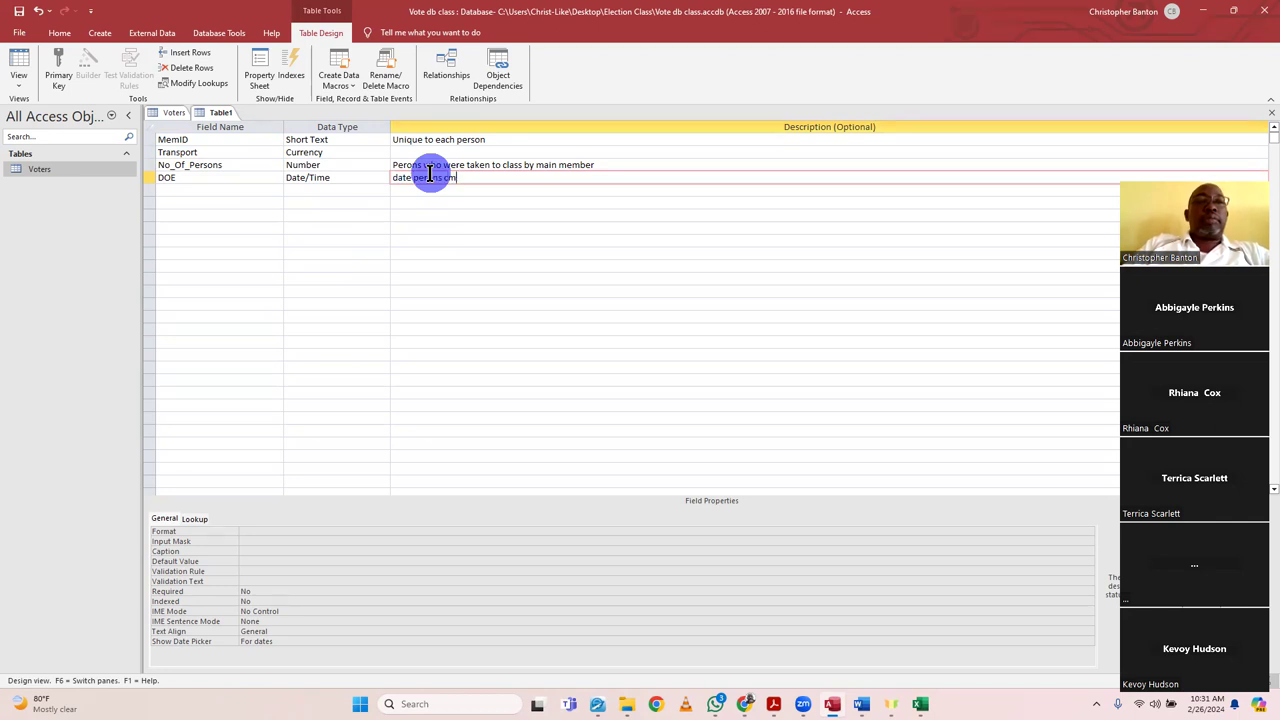
{"action": "type", "text": "e"}
{"action": "right_click", "coordinate": [231, 187]}
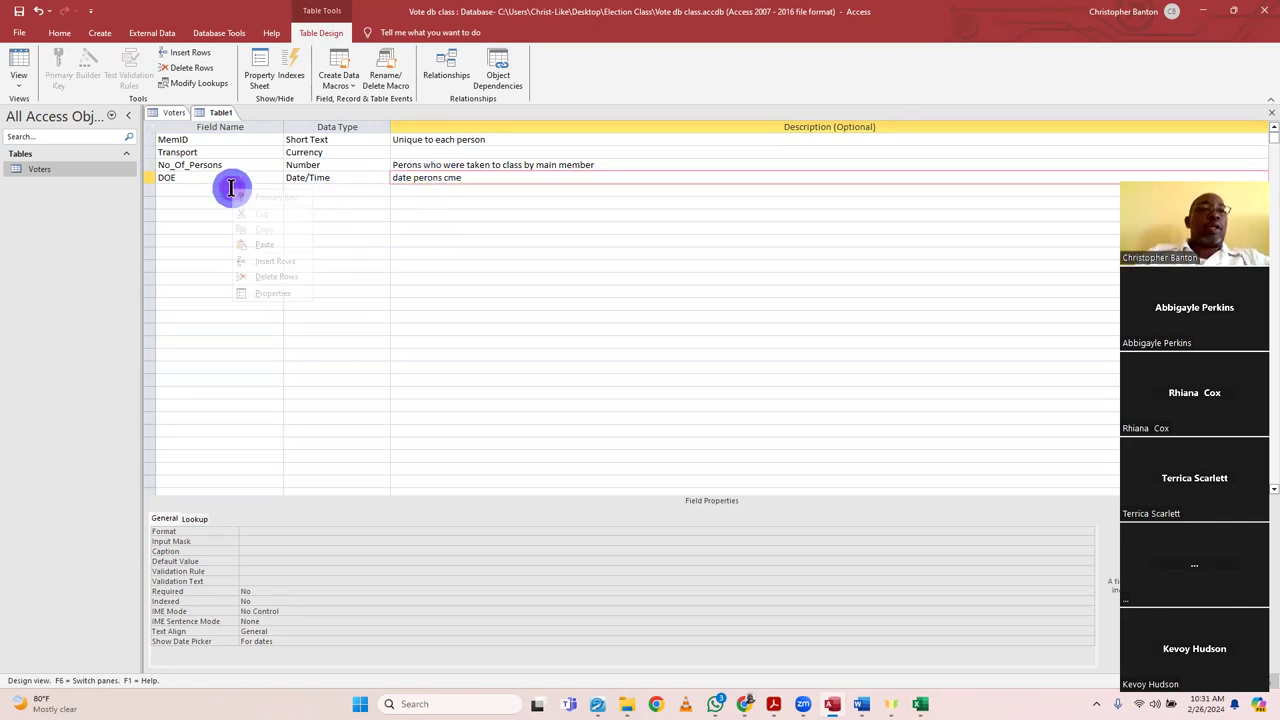
{"action": "left_click", "coordinate": [201, 256]}
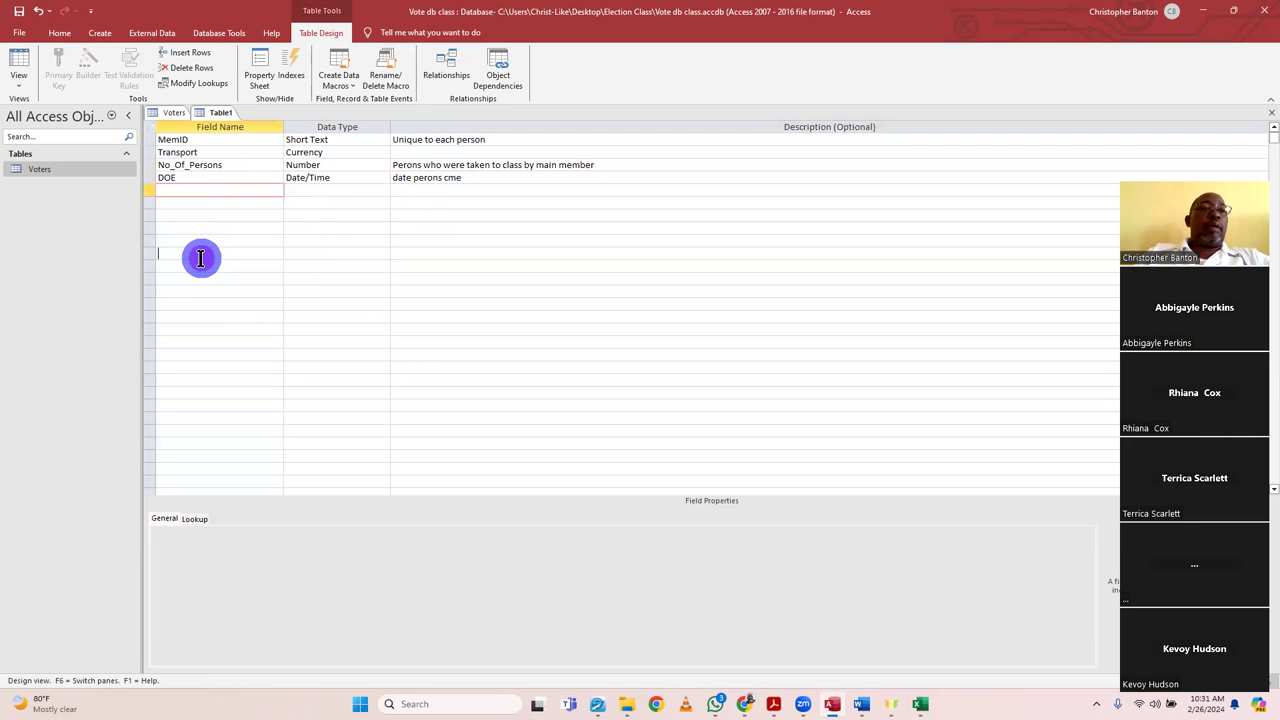
- Add a field named Ciizen below DOE with the Yes/No data type
{"action": "left_click", "coordinate": [200, 189]}
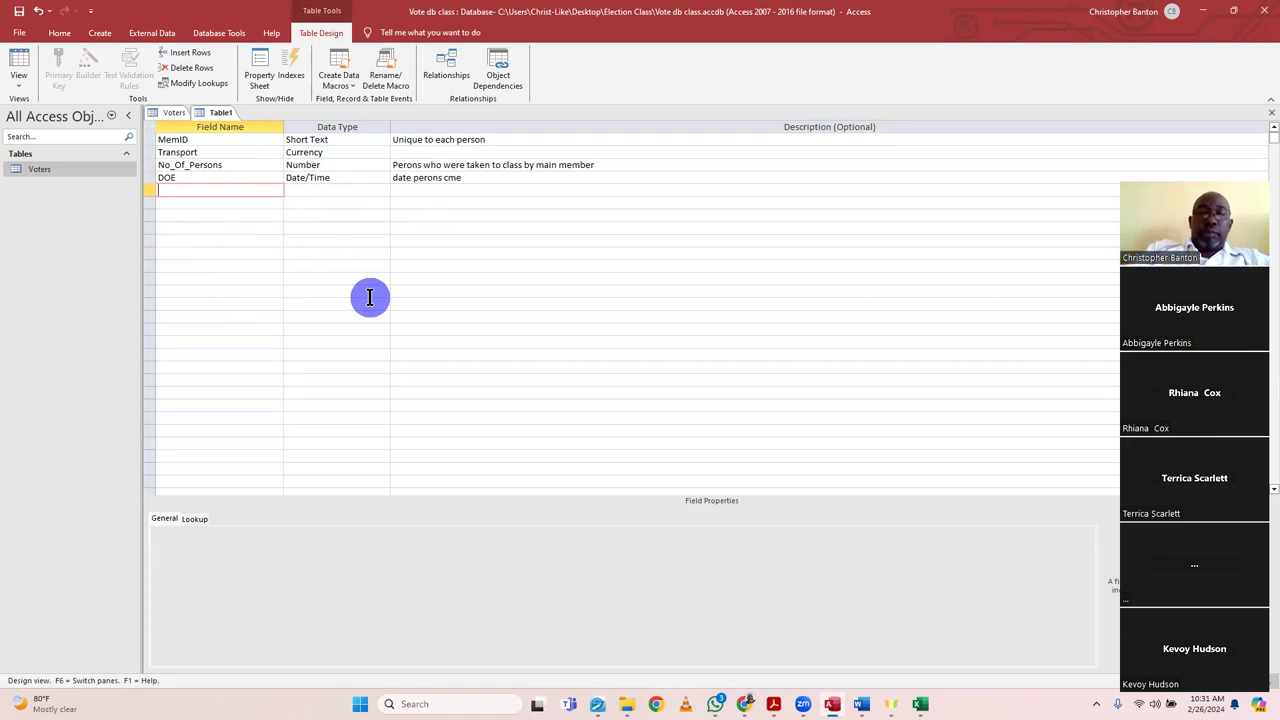
{"action": "type", "text": "Cin"}
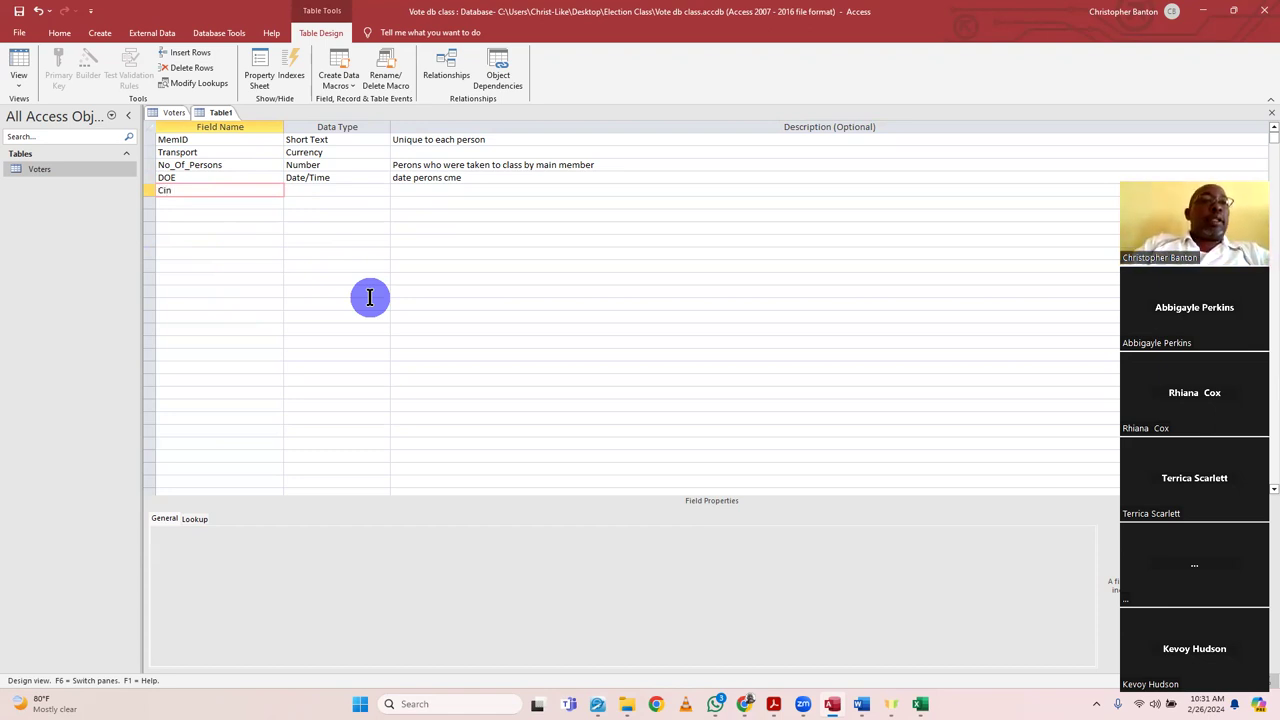
{"action": "type", "text": "itizen"}
{"action": "left_click", "coordinate": [350, 190]}
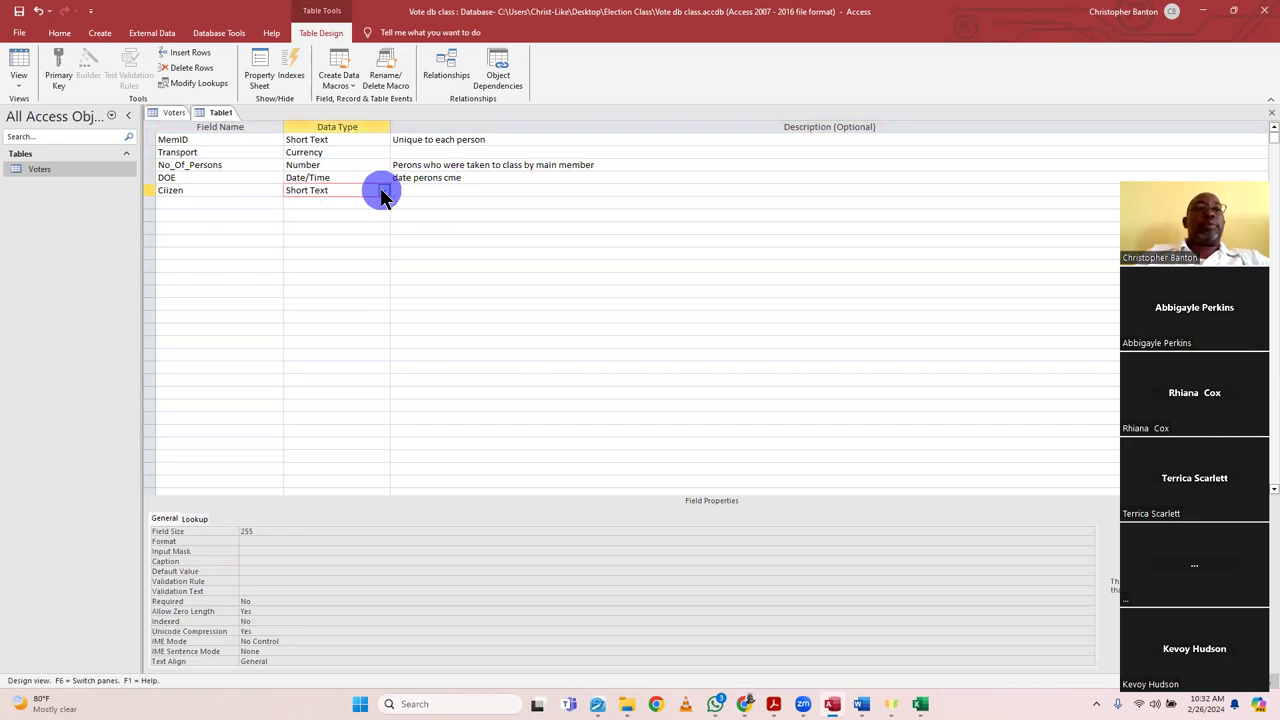
{"action": "left_click", "coordinate": [383, 191]}
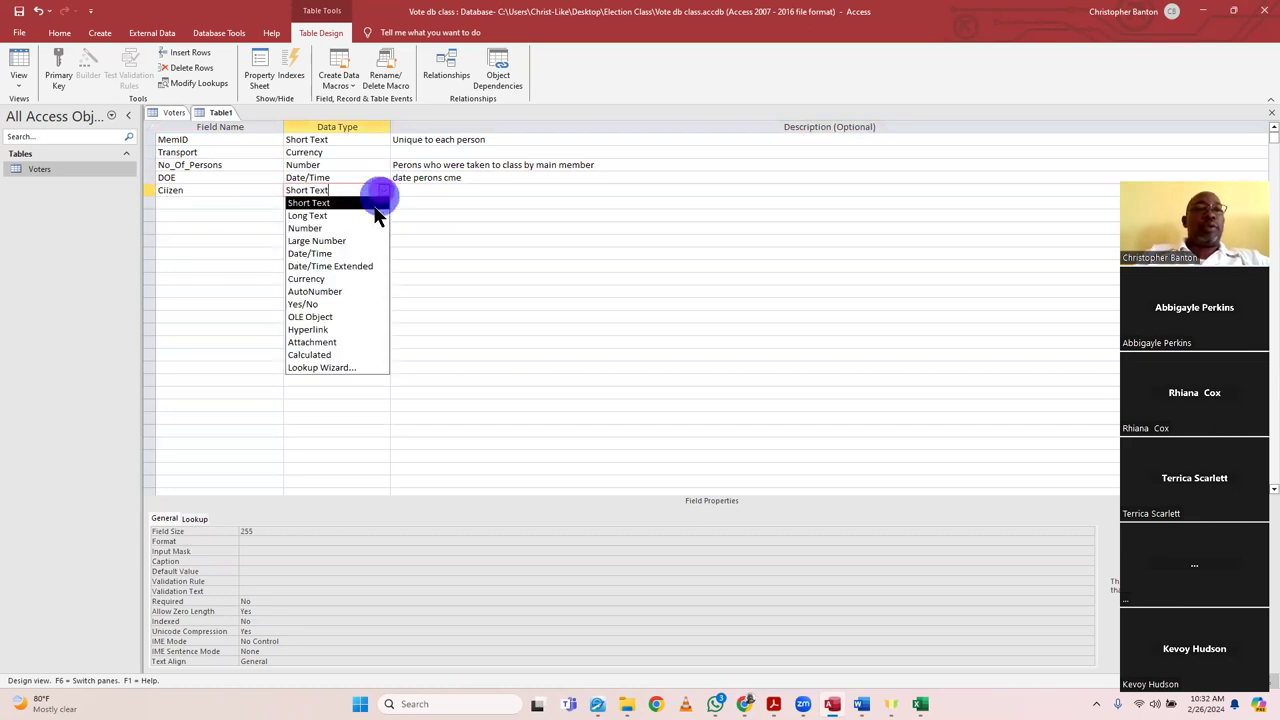
{"action": "left_click", "coordinate": [347, 305]}
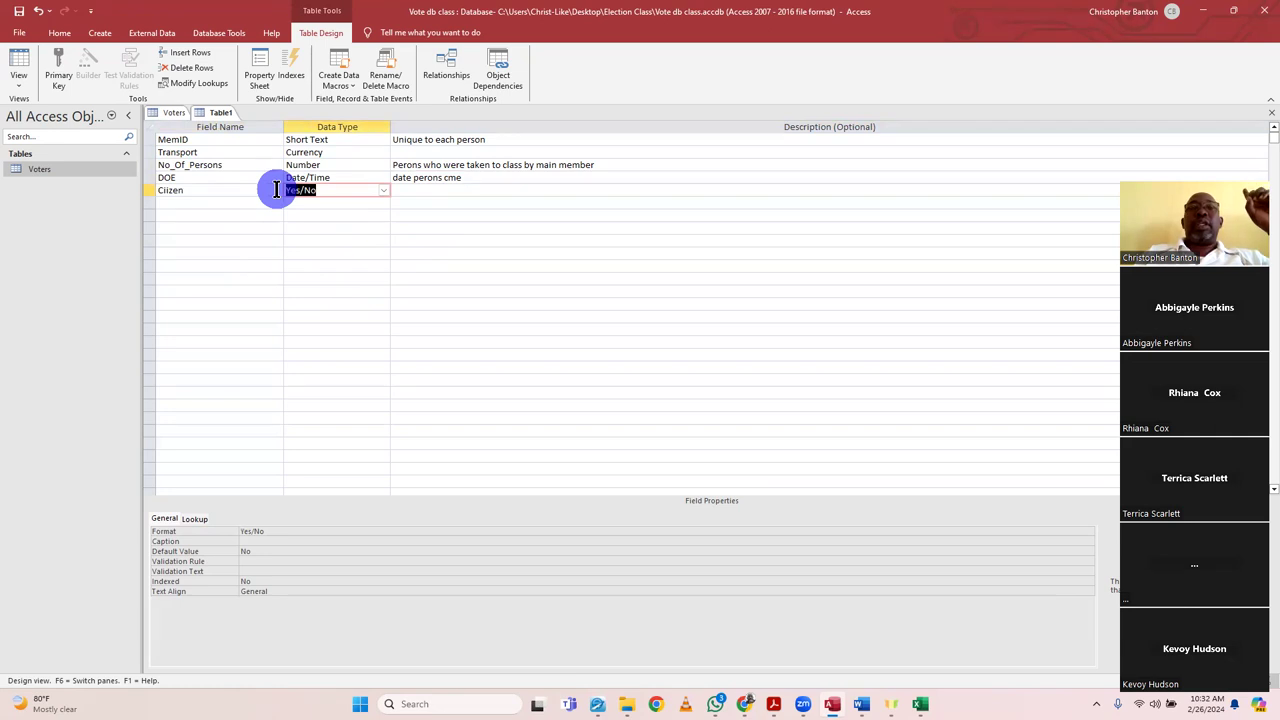
- Set MemID as the primary key of the new table
{"action": "left_click", "coordinate": [251, 141]}
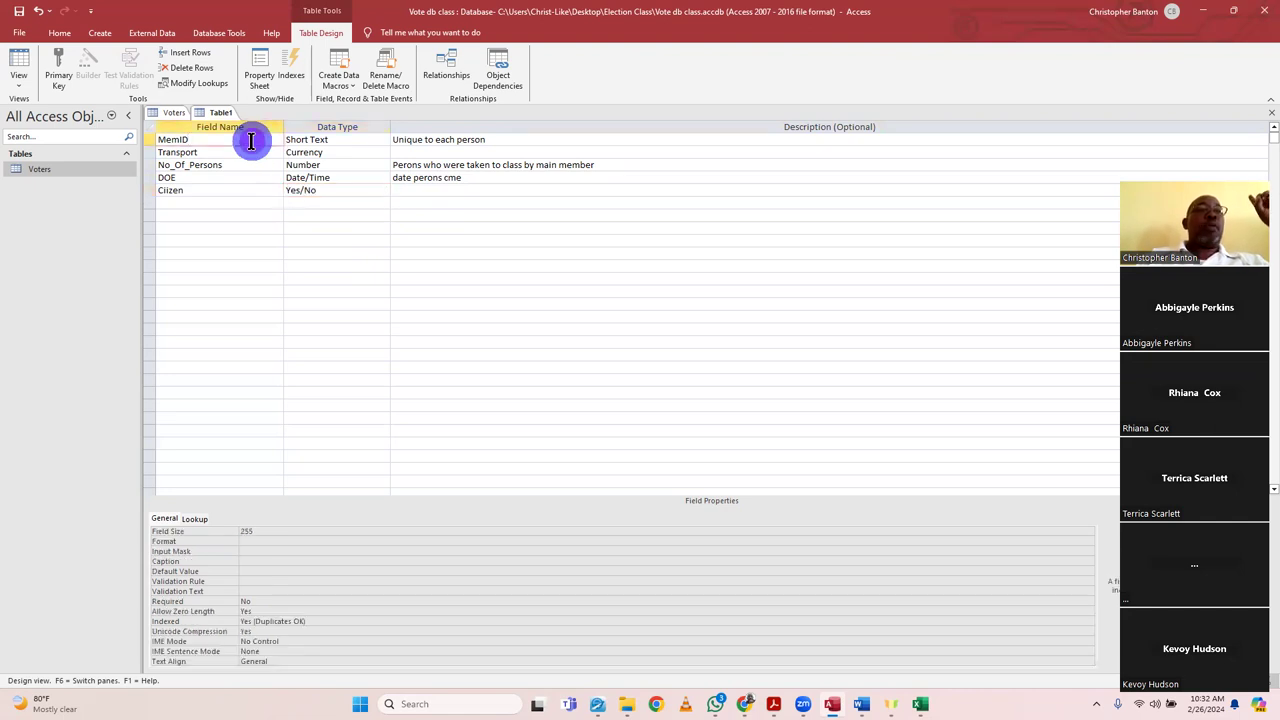
{"action": "left_click", "coordinate": [62, 80]}
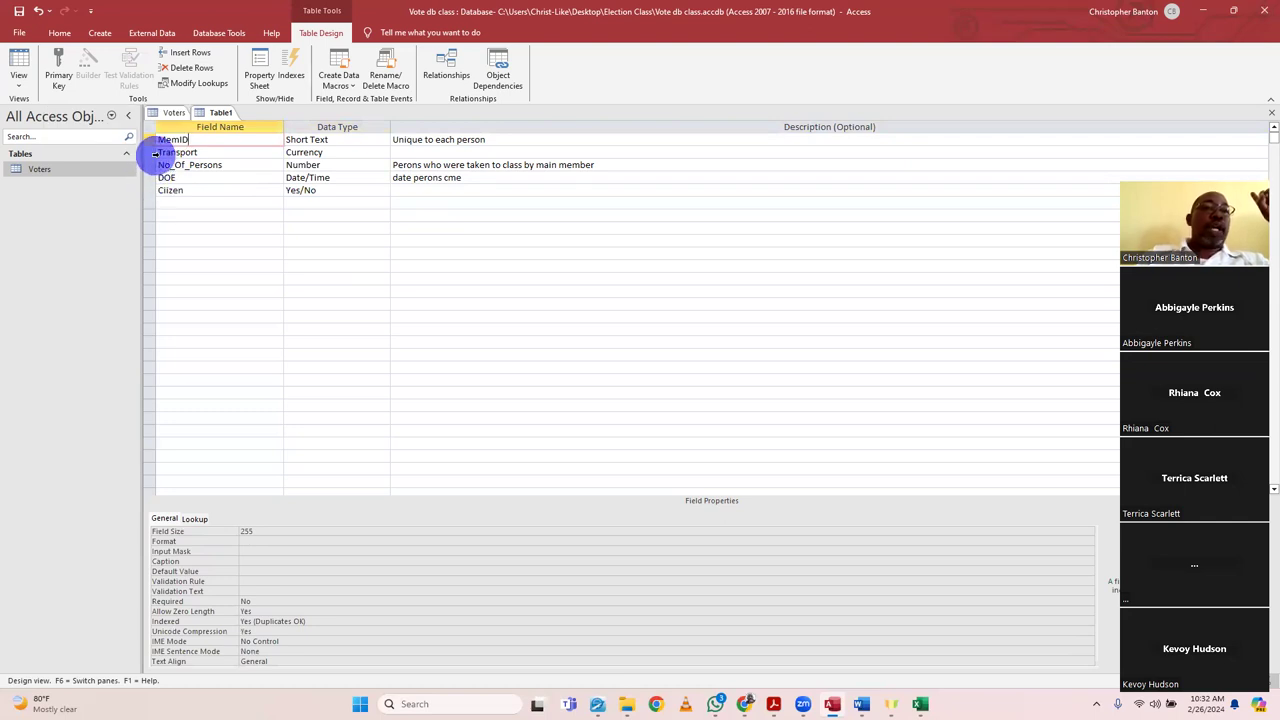
{"action": "left_click", "coordinate": [55, 72]}
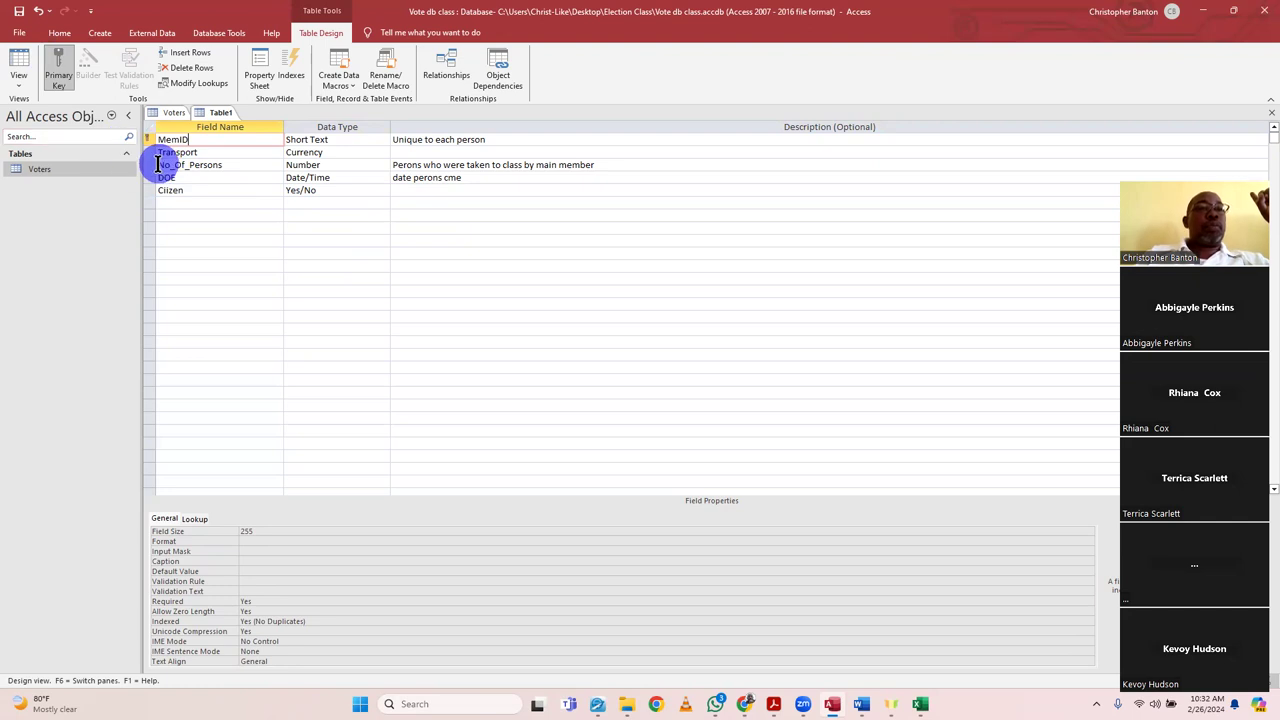
{"action": "left_click", "coordinate": [57, 65]}
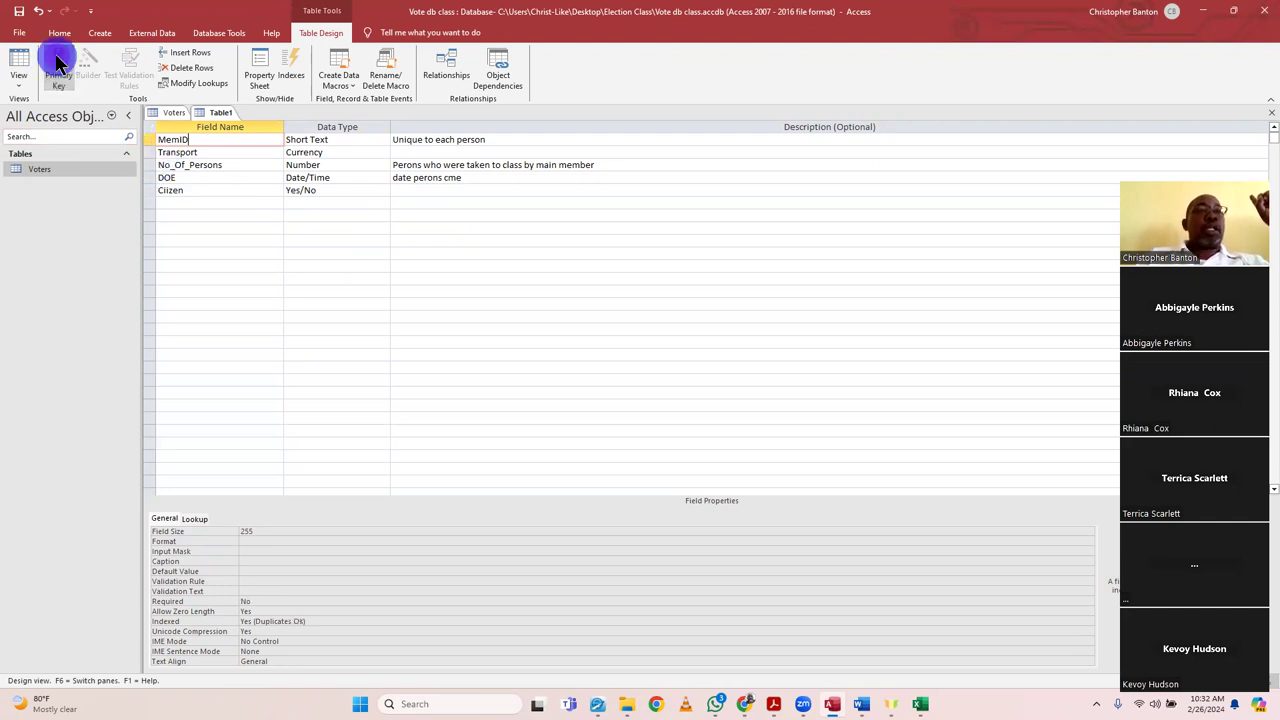
{"action": "left_click", "coordinate": [57, 65]}
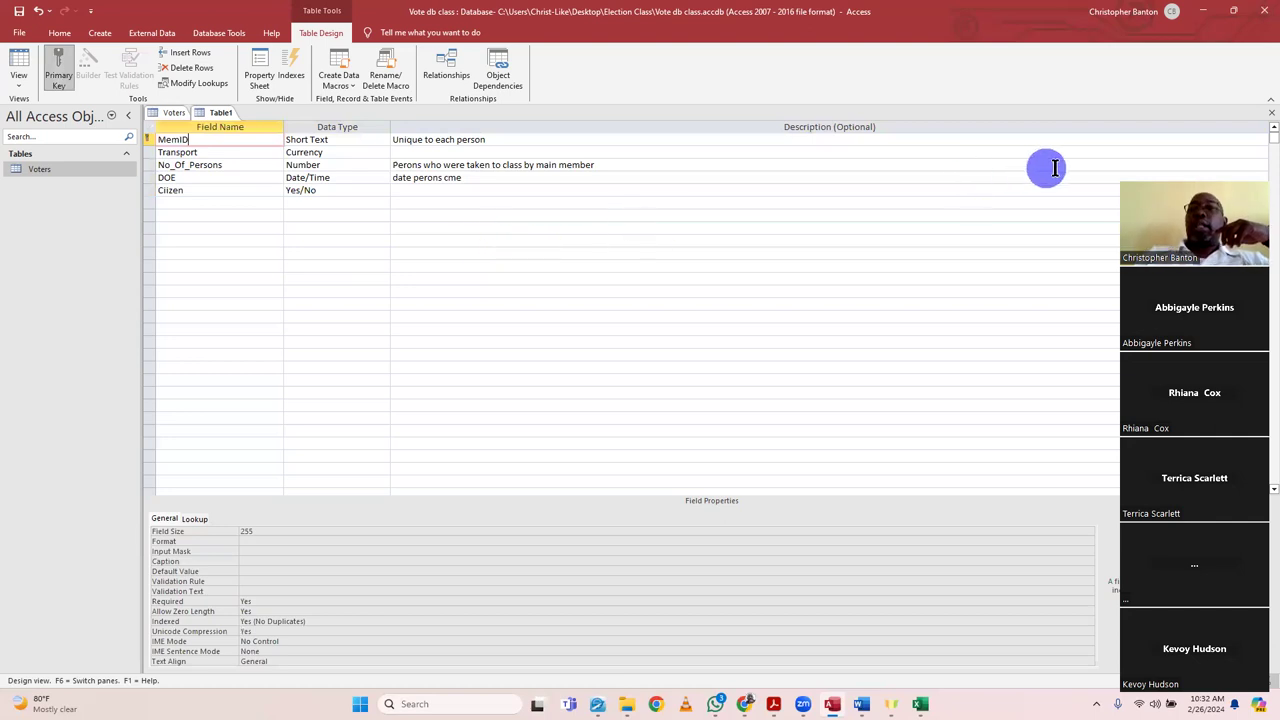
- Close the new table's design and save it under the name Participants
{"action": "left_click", "coordinate": [1268, 113]}
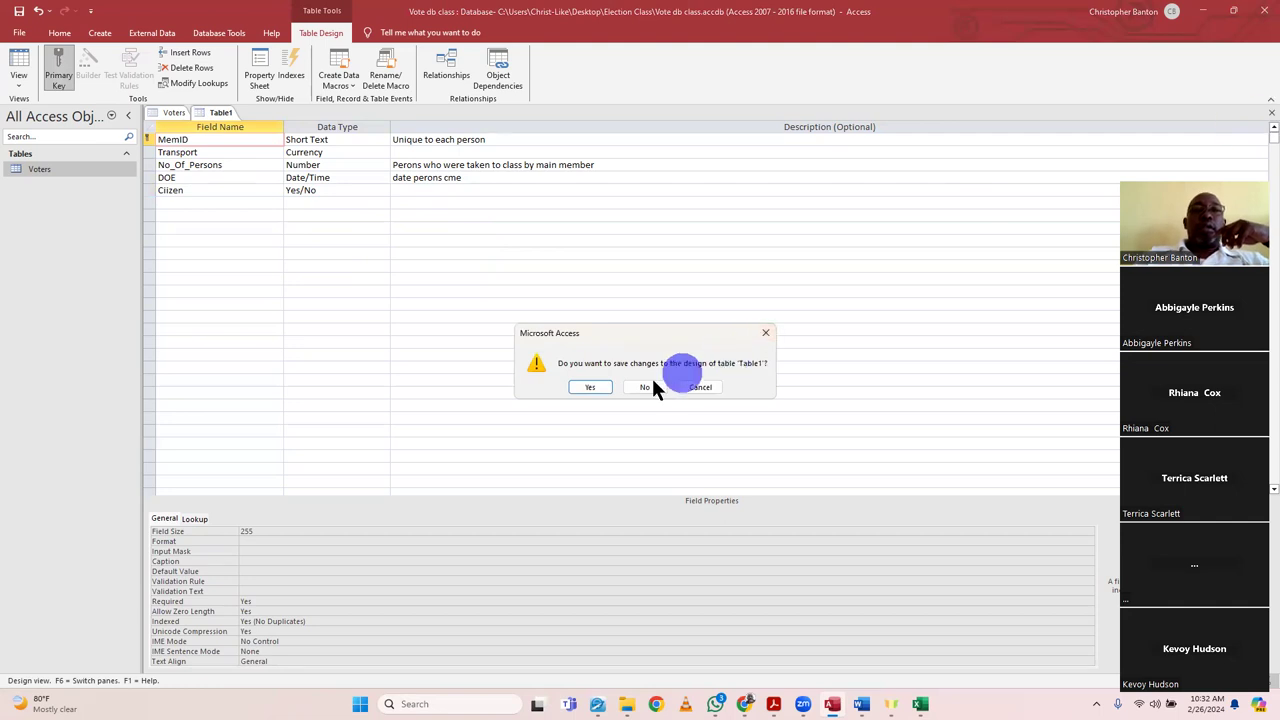
{"action": "left_click", "coordinate": [590, 387]}
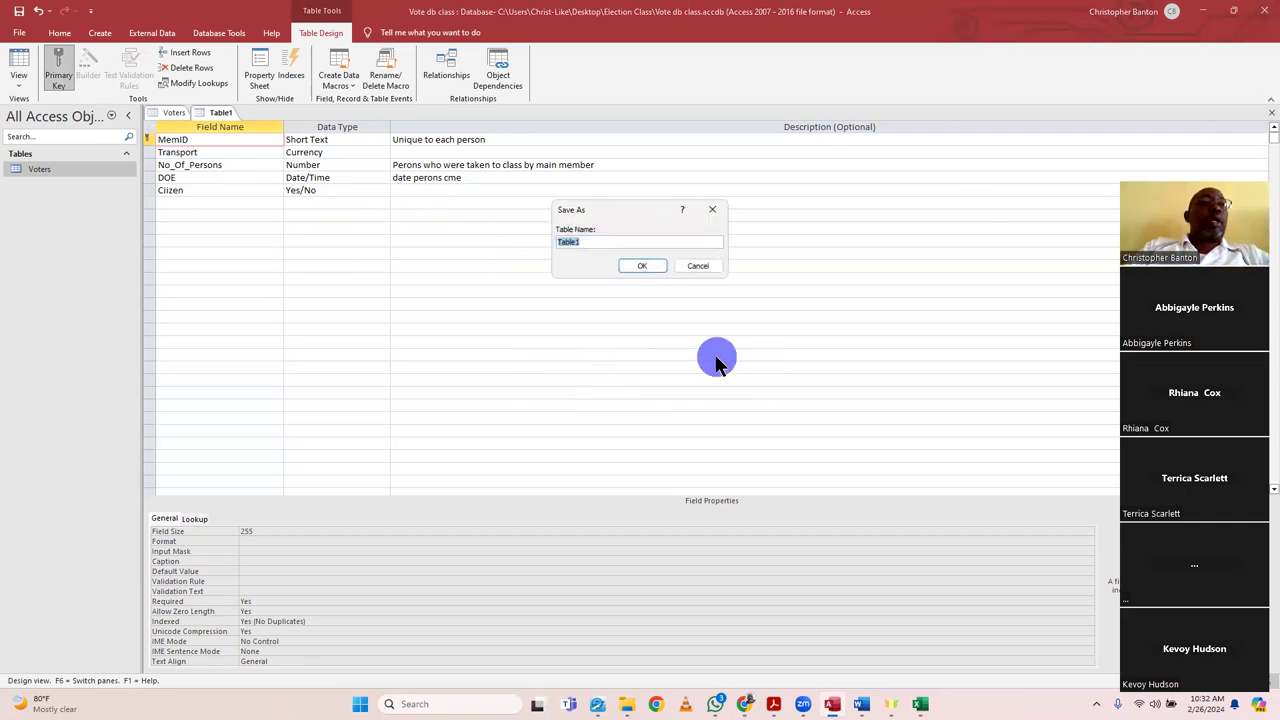
{"action": "type", "text": "B"}
{"action": "key", "text": "BackSpace"}
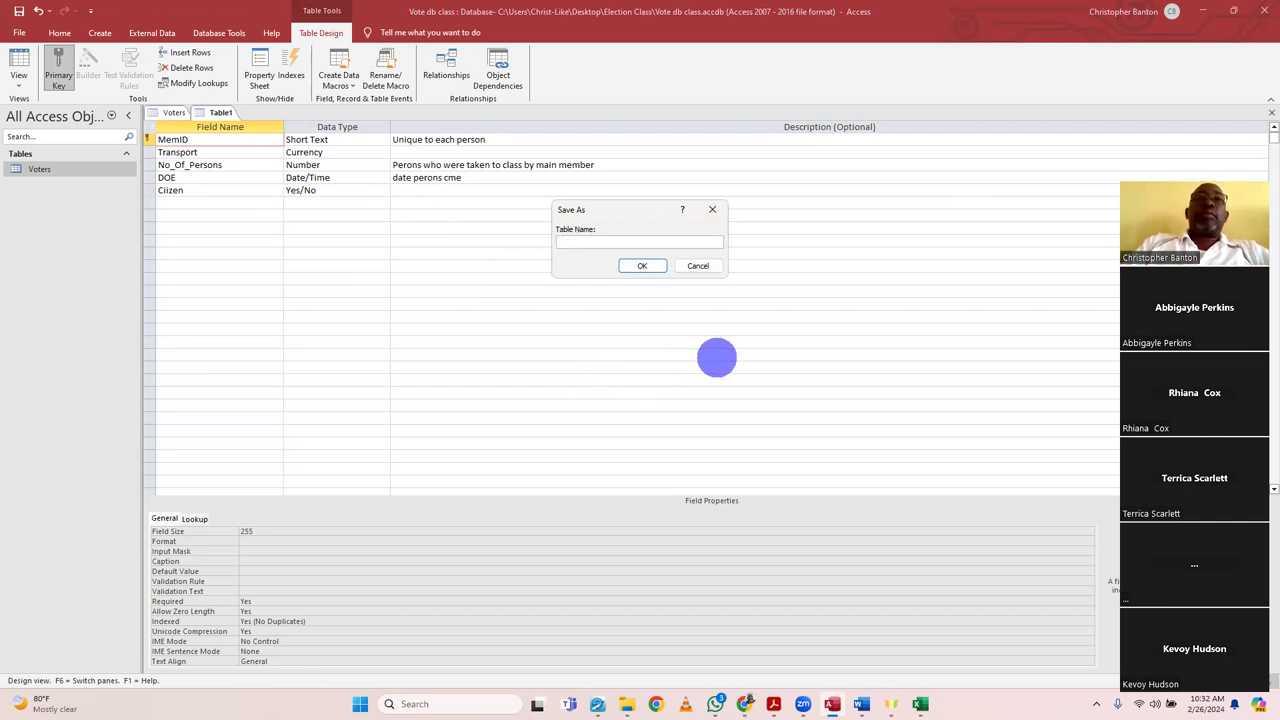
{"action": "type", "text": "Part"}
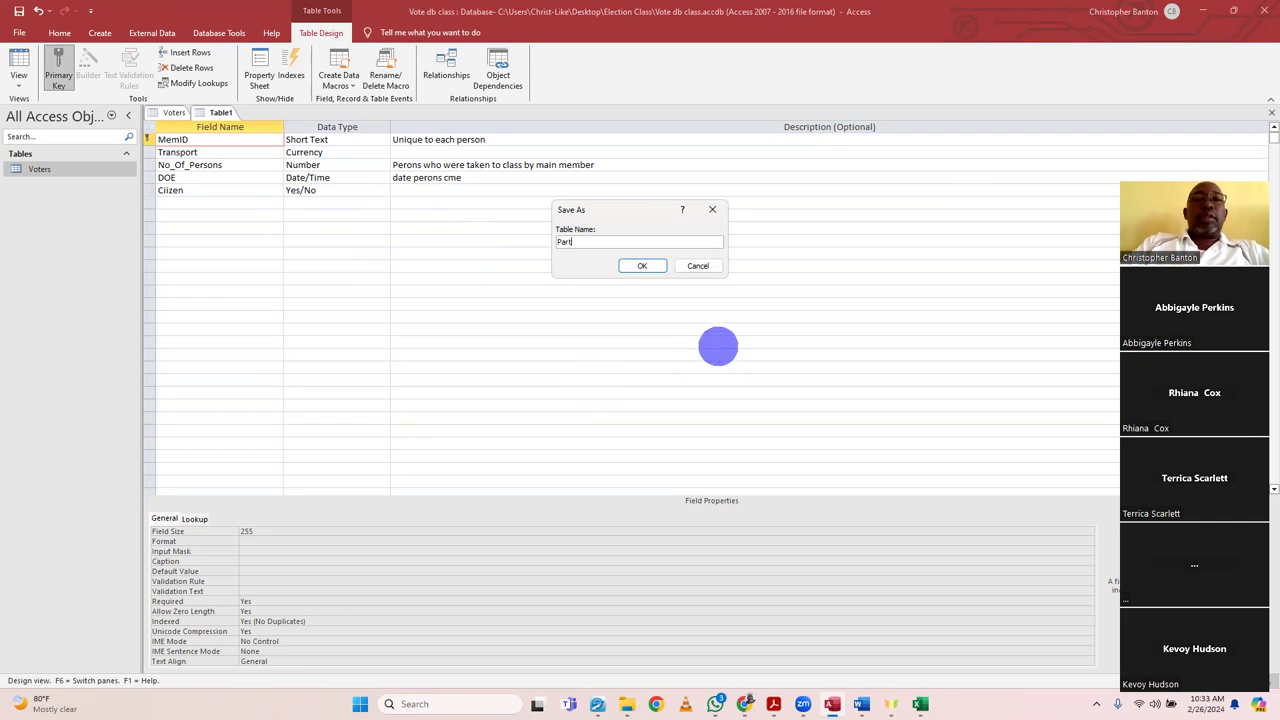
{"action": "type", "text": "icipants"}
{"action": "key", "text": "Return"}
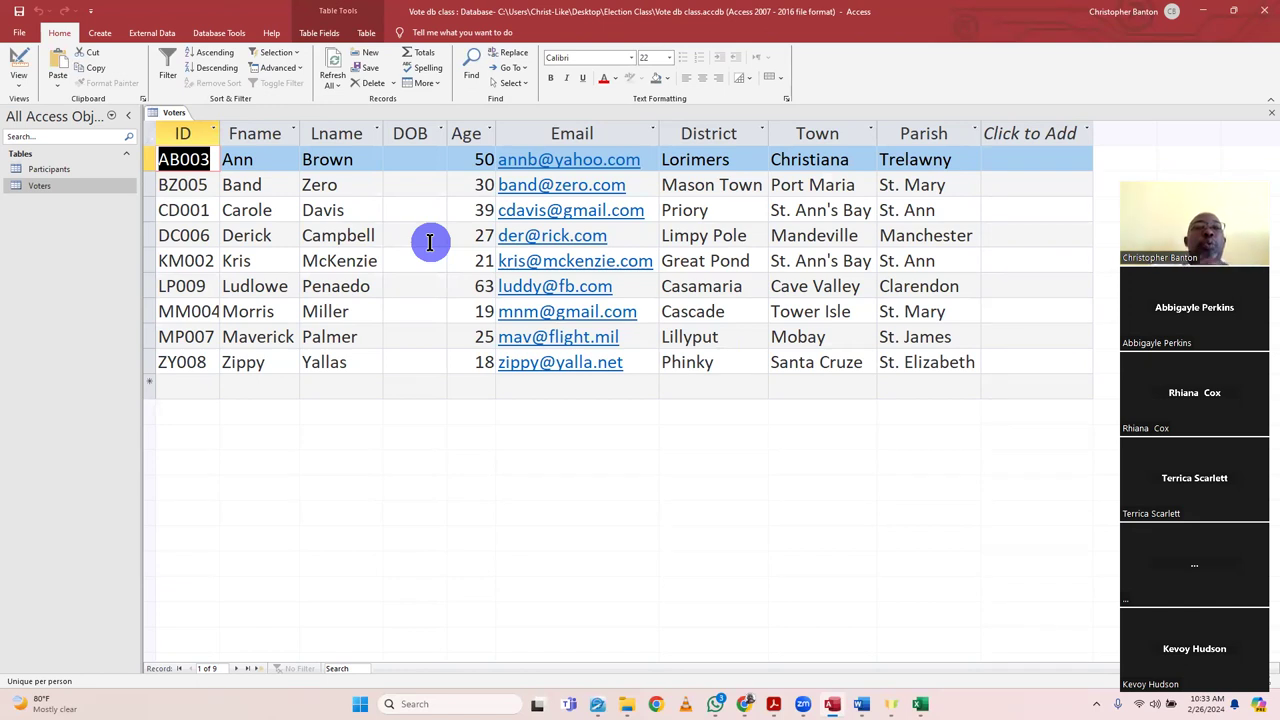
- Switch to Word to review the list of database terms in Document1, and return to the Vote db class database in Access
{"action": "mouse_move", "coordinate": [861, 704]}
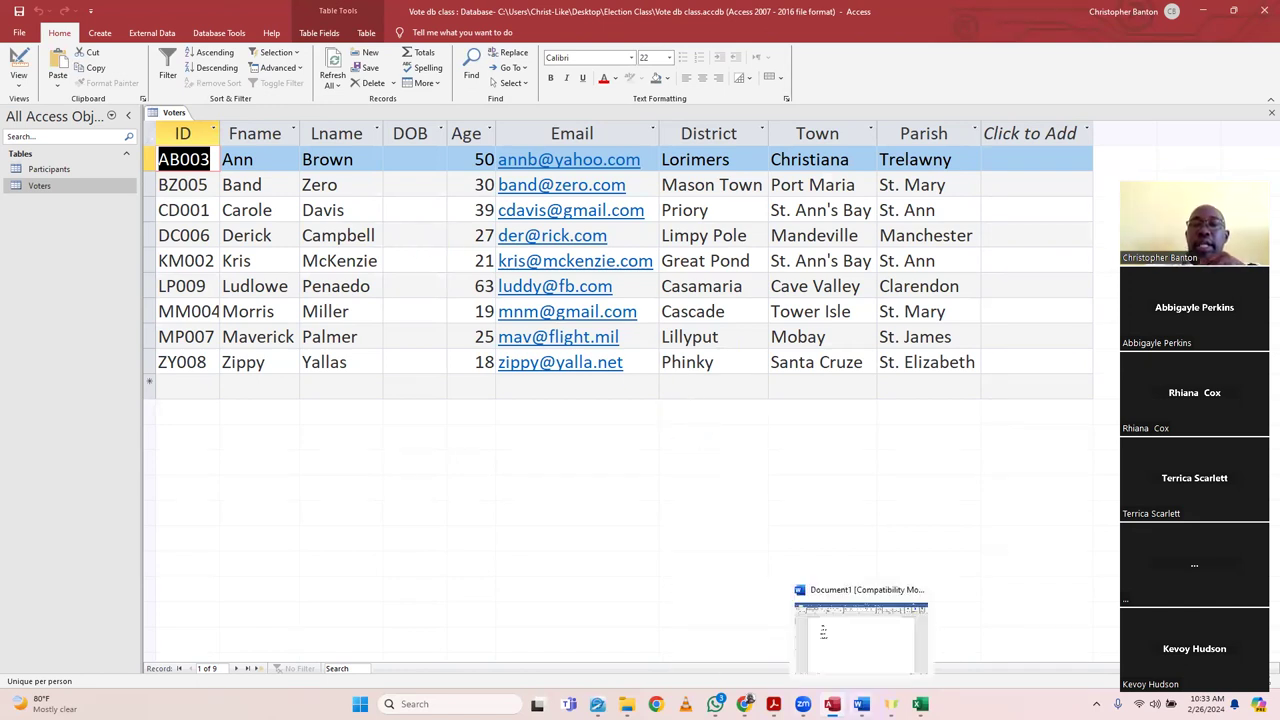
{"action": "left_click", "coordinate": [857, 660]}
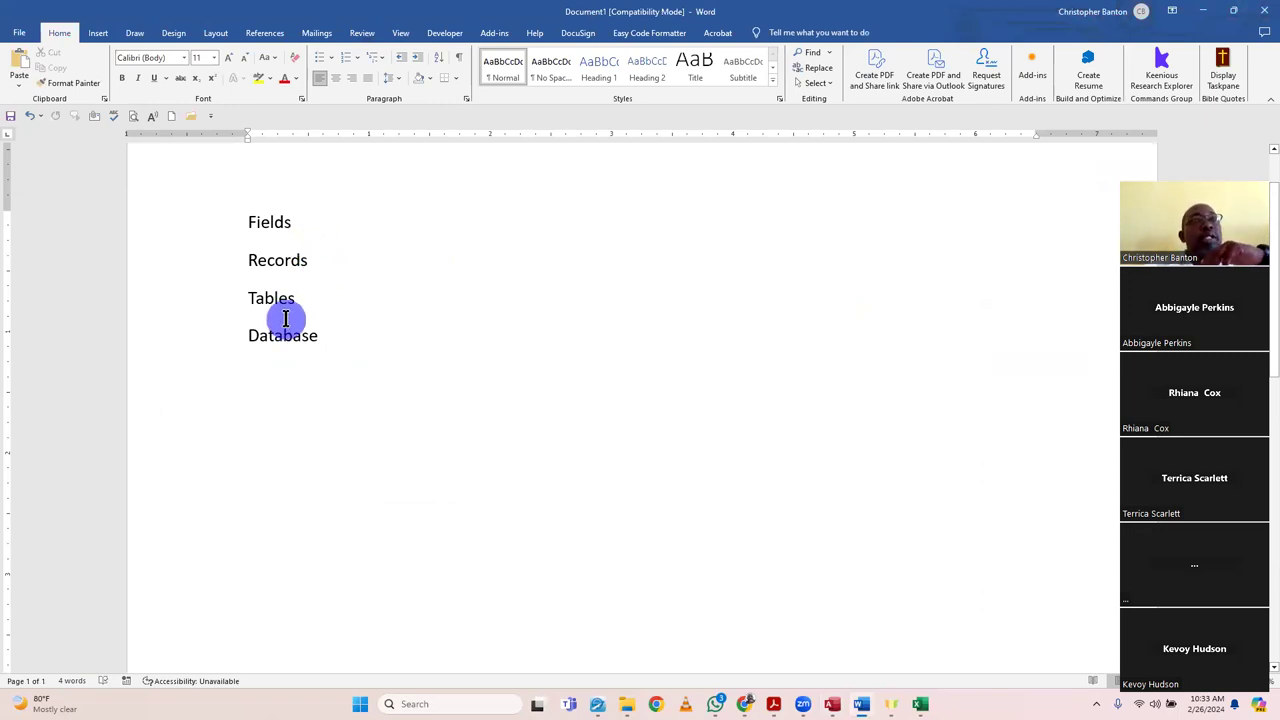
{"action": "mouse_move", "coordinate": [831, 704]}
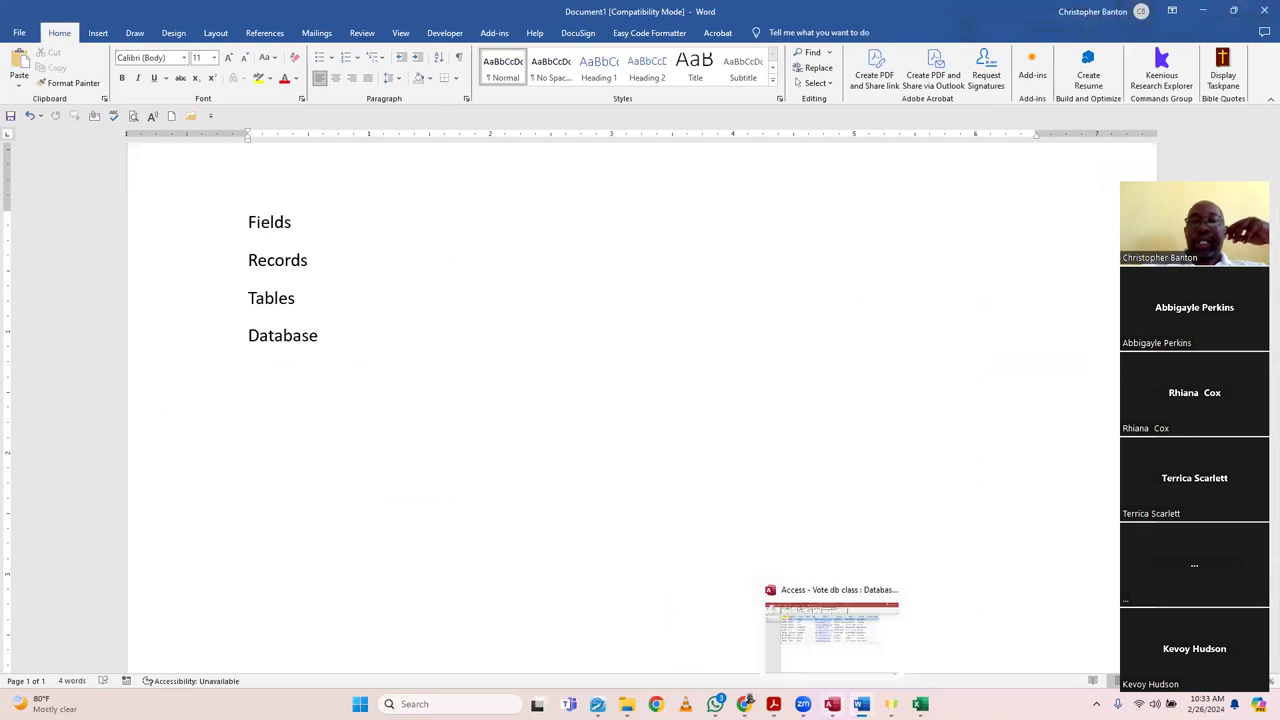
{"action": "left_click", "coordinate": [828, 620]}
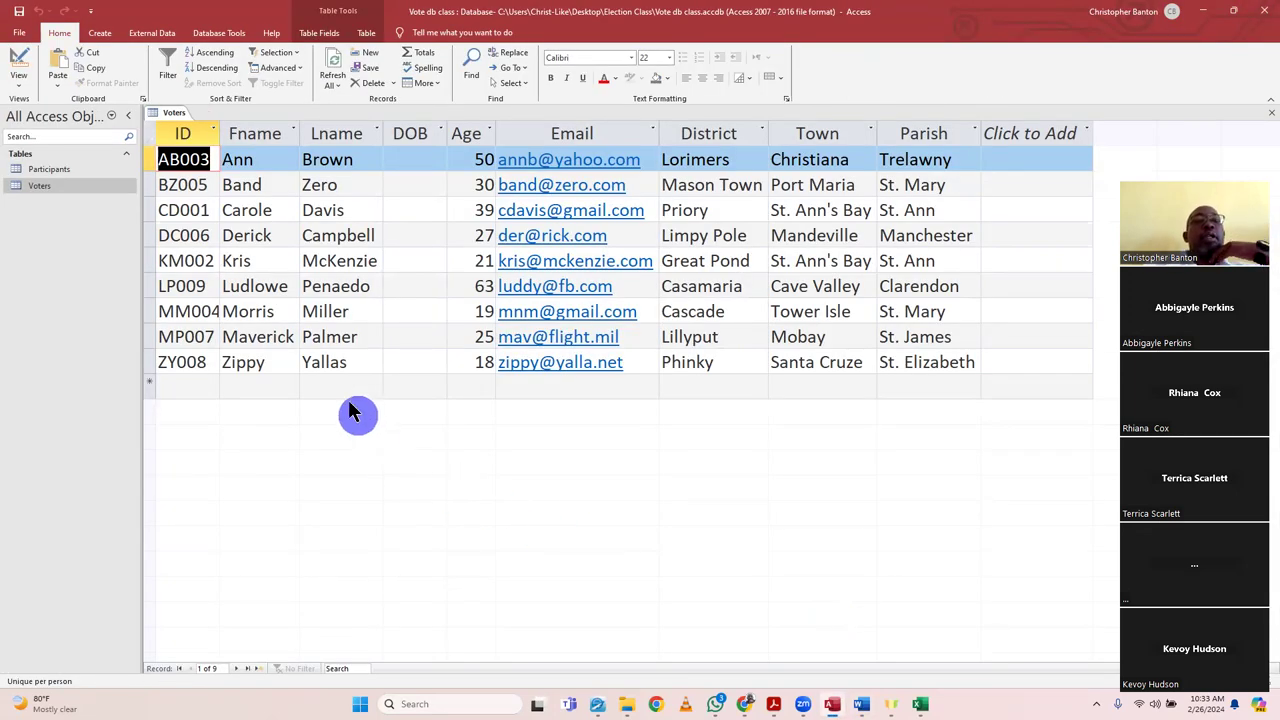
- Examine the fields of the Voters table one column at a time, from ID through Town
{"action": "left_click", "coordinate": [187, 138]}
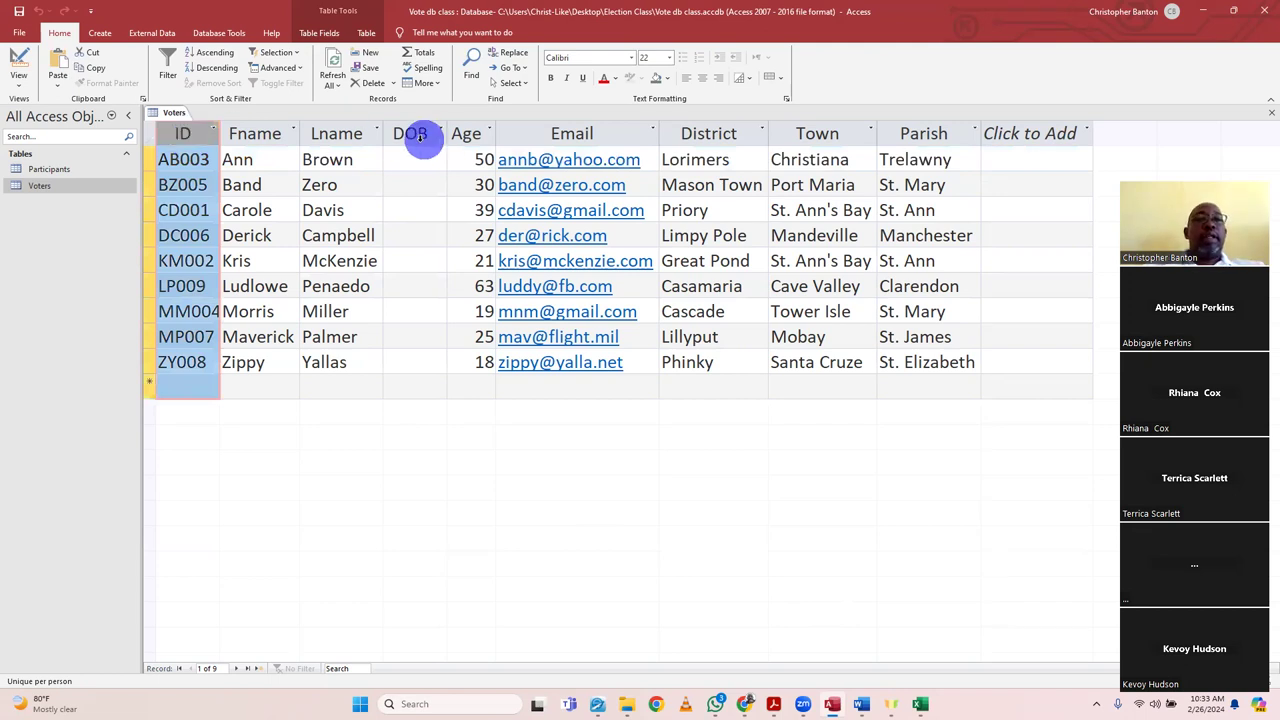
{"action": "left_click", "coordinate": [350, 130]}
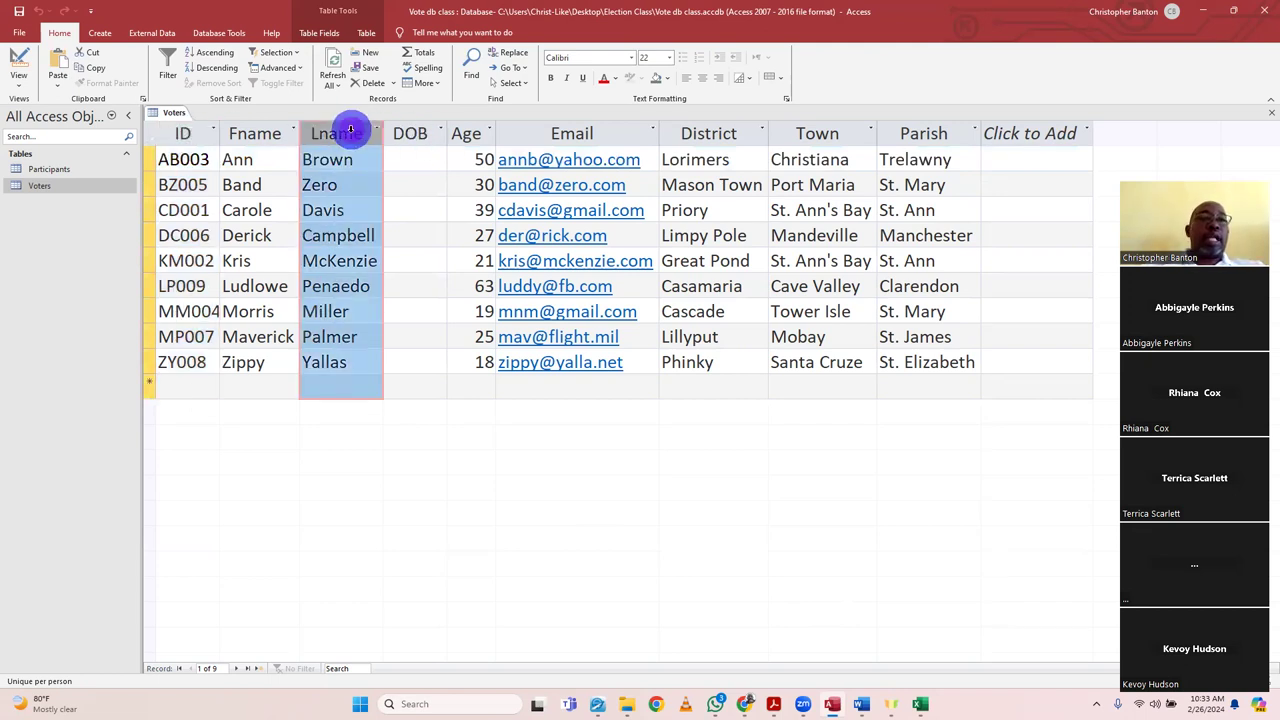
{"action": "left_click", "coordinate": [251, 133]}
{"action": "left_click", "coordinate": [335, 133]}
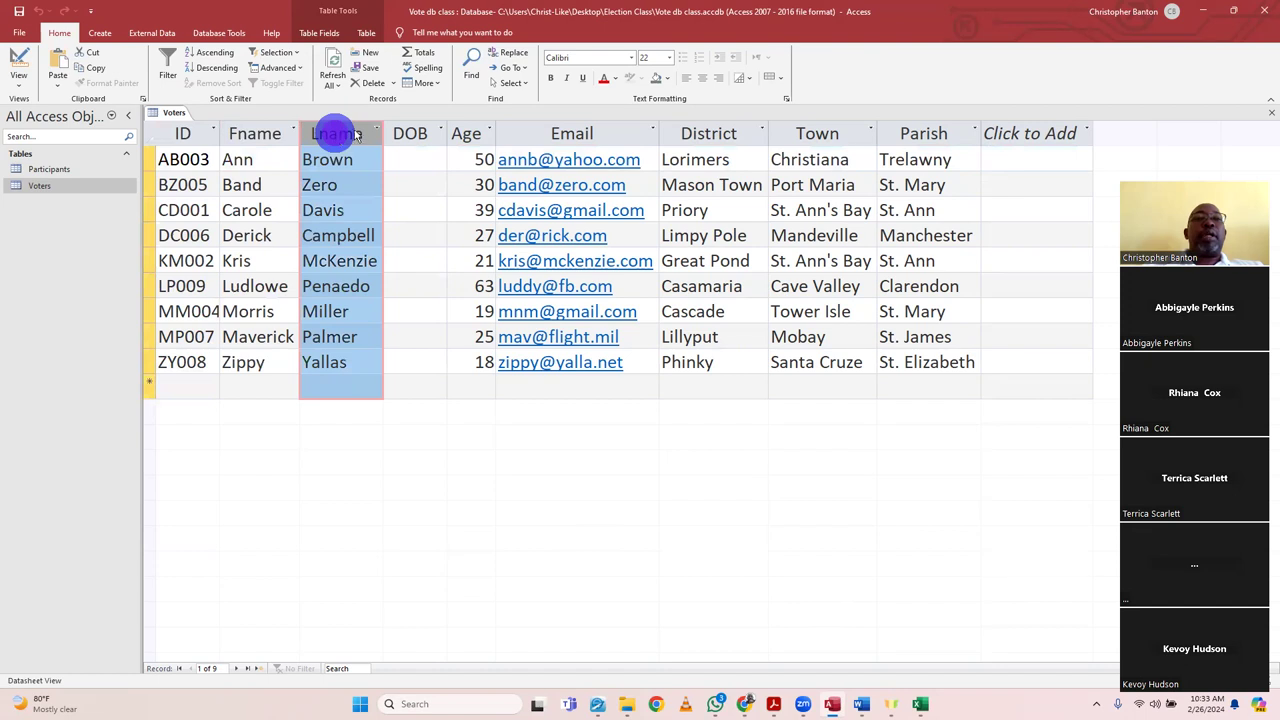
{"action": "left_click", "coordinate": [408, 131]}
{"action": "left_click", "coordinate": [466, 130]}
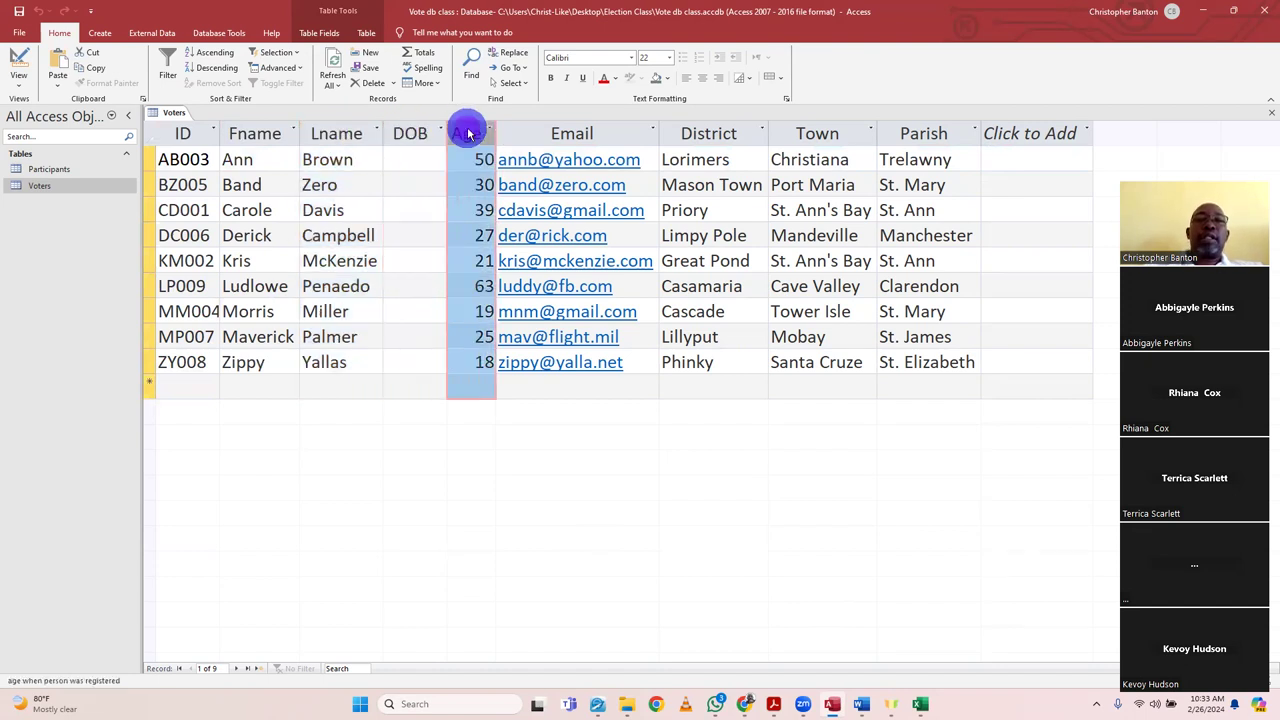
{"action": "left_click", "coordinate": [528, 133]}
{"action": "left_click", "coordinate": [678, 133]}
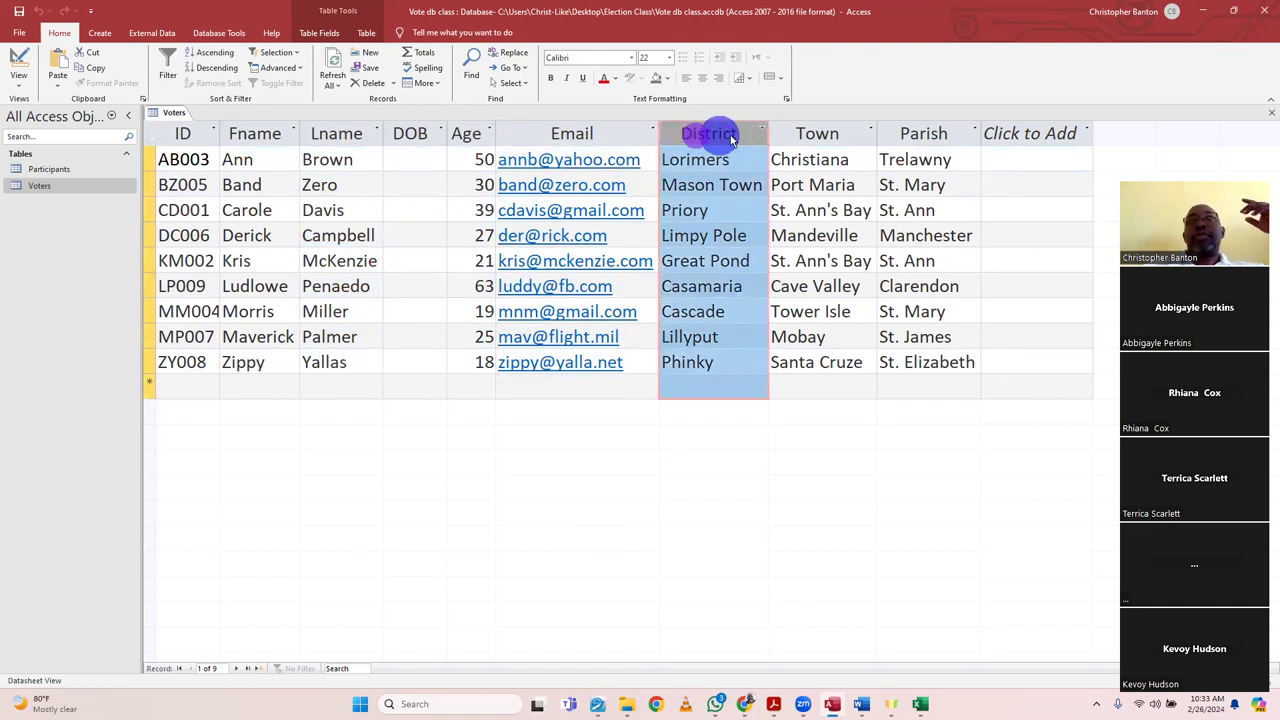
{"action": "left_click", "coordinate": [801, 126]}
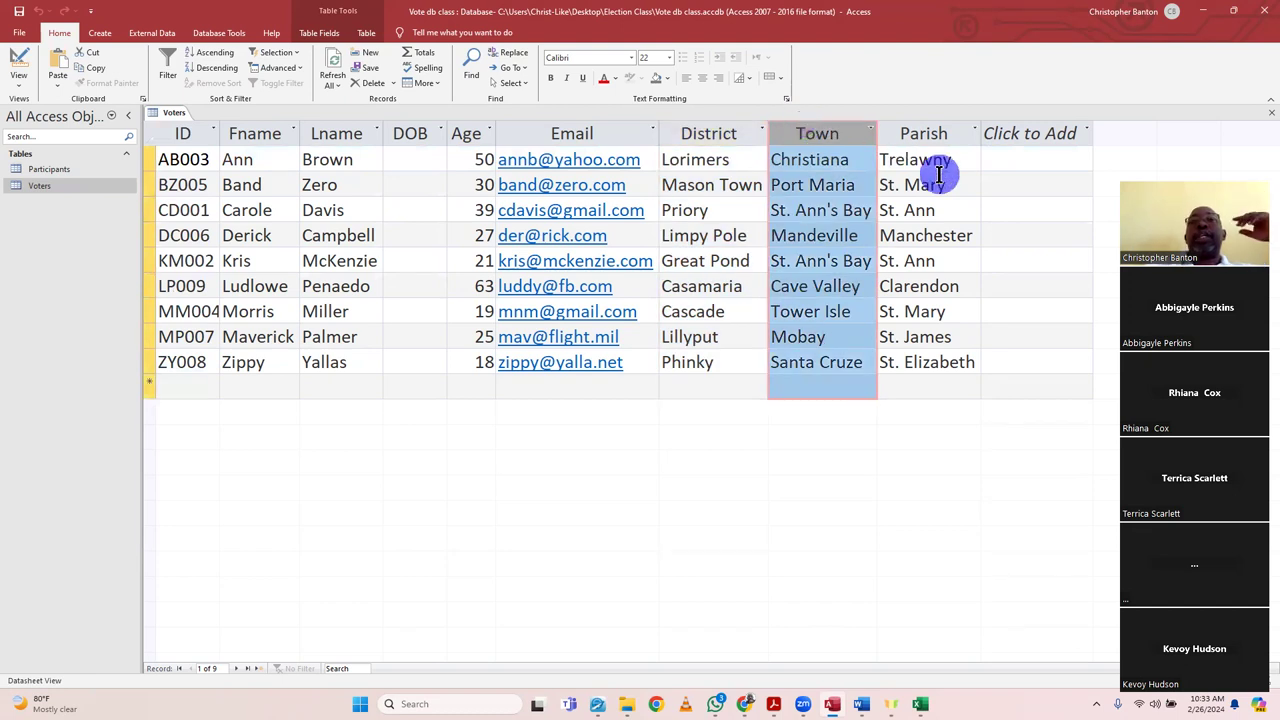
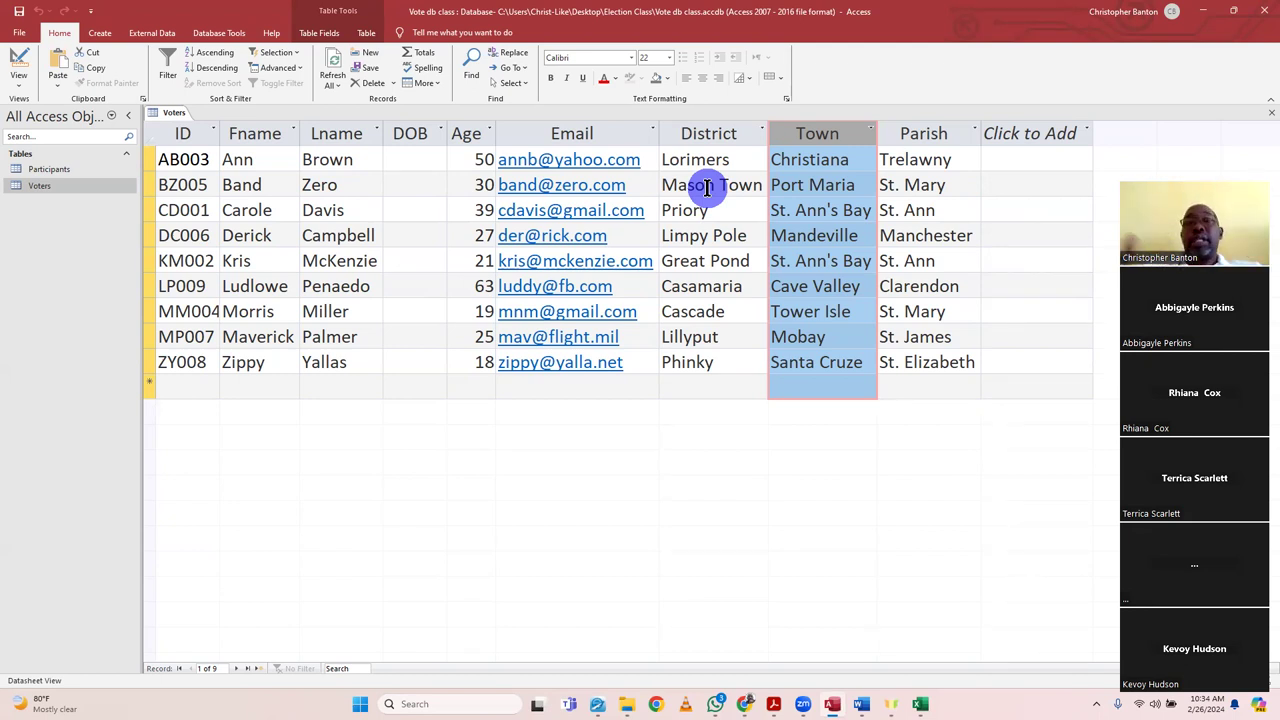
- Switch to the Document1 list of database terms in Word
{"action": "mouse_move", "coordinate": [860, 703]}
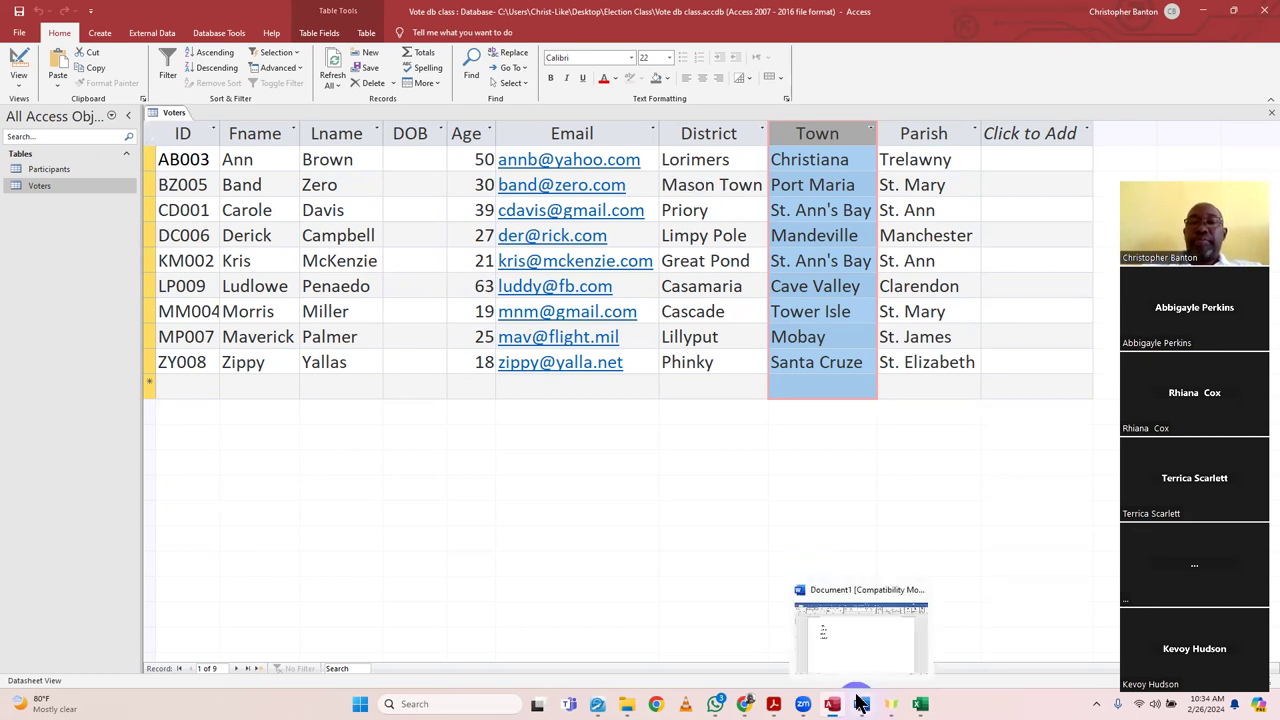
- Switch to the Word document and begin the definition after "Fields" with "=smallest entry"
{"action": "left_click", "coordinate": [854, 655]}
{"action": "left_click", "coordinate": [375, 207]}
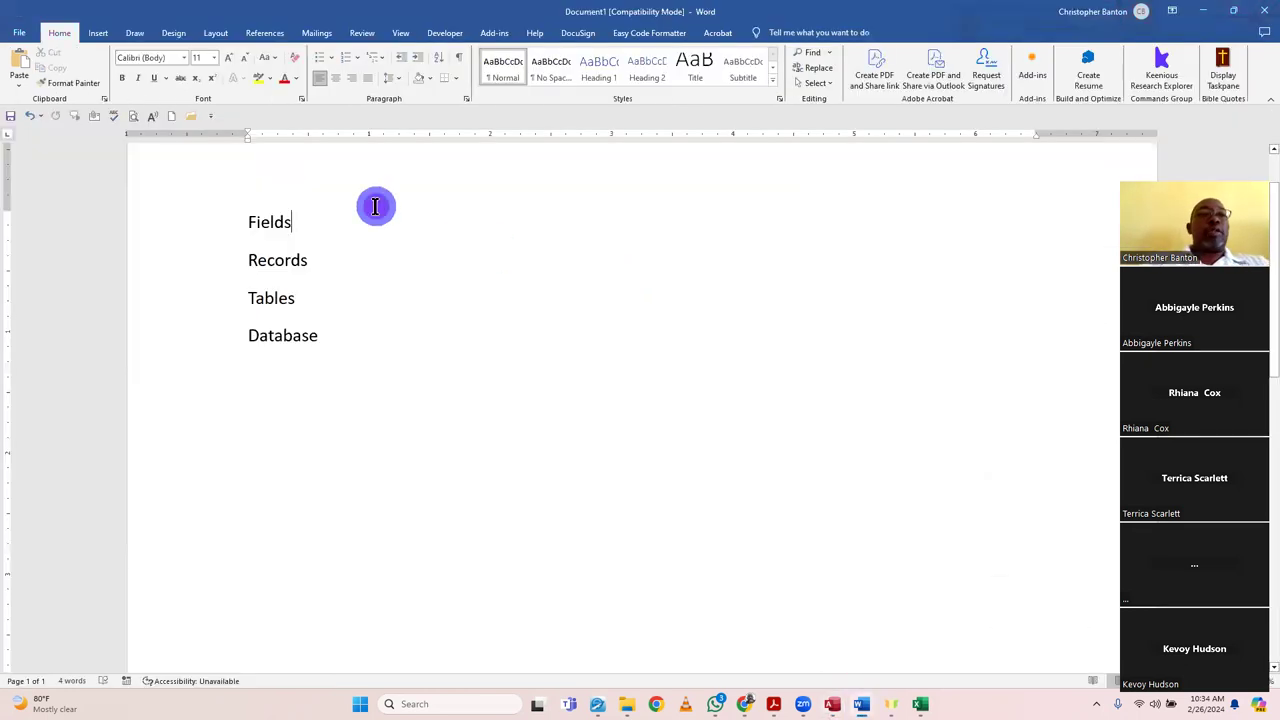
{"action": "type", "text": "-"}
{"action": "key", "text": "BackSpace"}
{"action": "type", "text": "=smallest "}
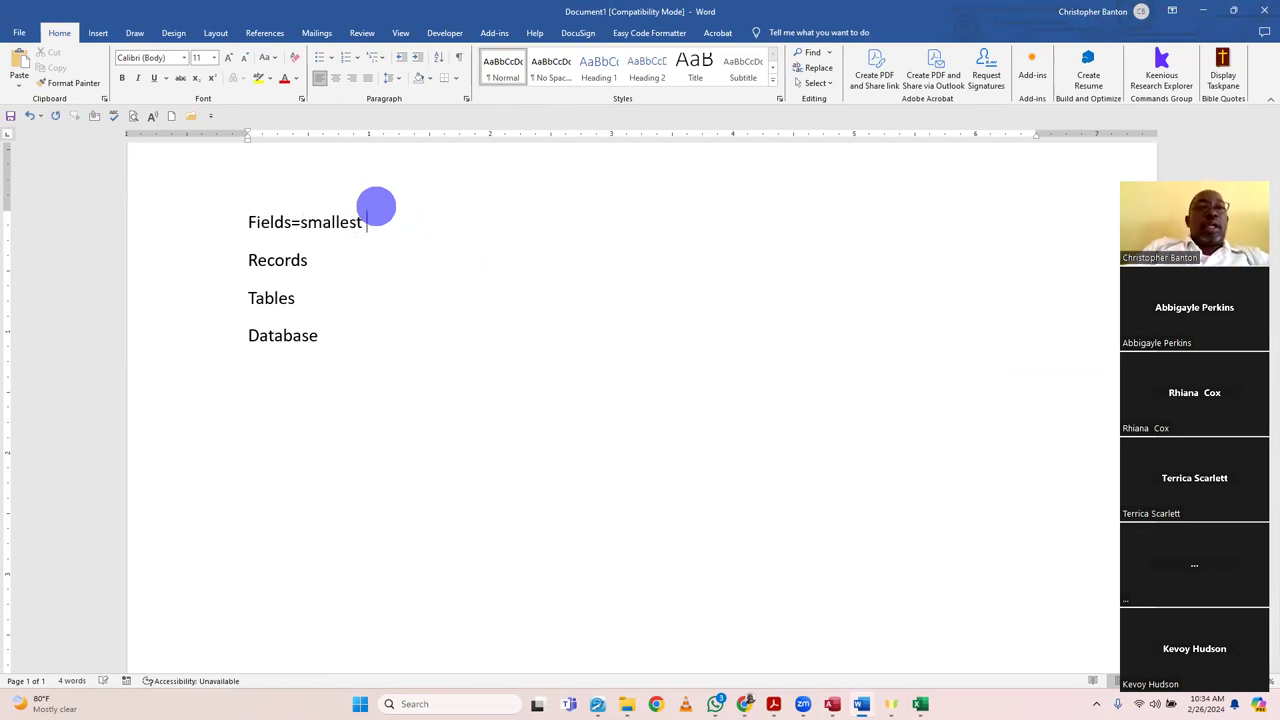
{"action": "type", "text": "entrey"}
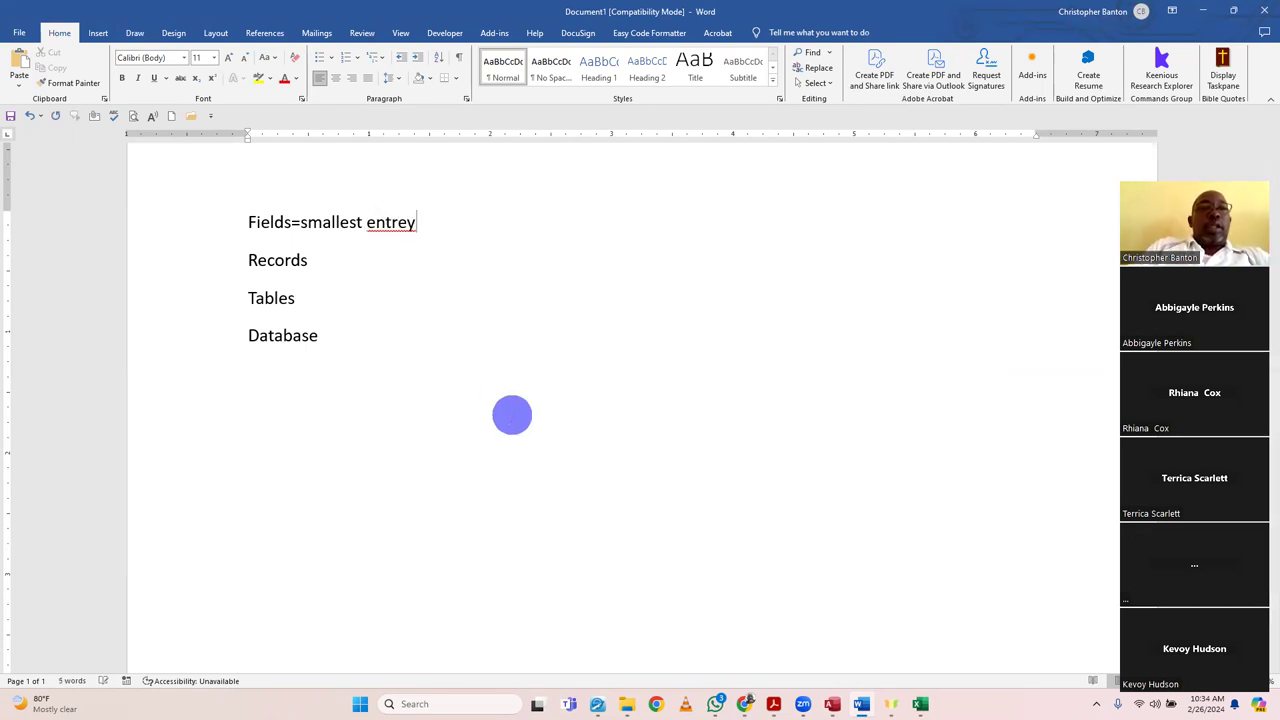
{"action": "key", "text": "BackSpace"}
{"action": "key", "text": "BackSpace"}
{"action": "type", "text": "y o"}
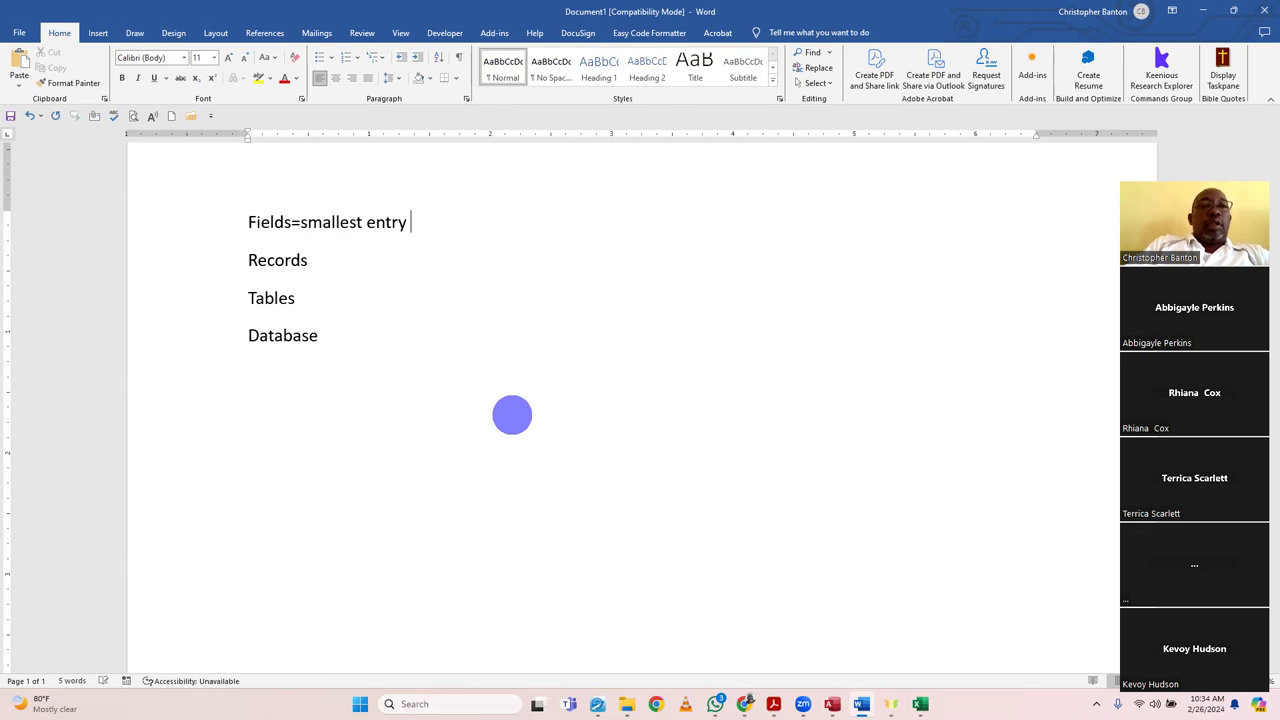
- Complete the Fields definition with "of each object or person entered in a database table"
{"action": "type", "text": "f"}
{"action": "key", "text": "BackSpace"}
{"action": "type", "text": "of eac"}
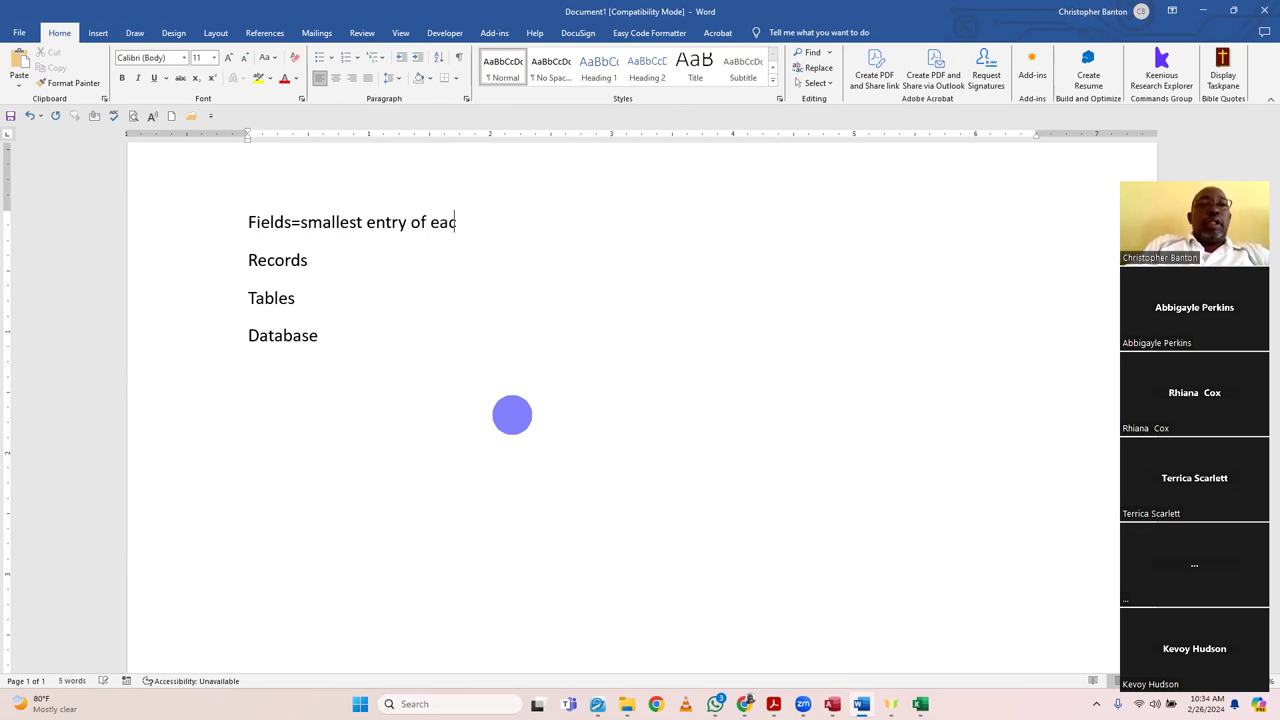
{"action": "type", "text": "h object or perons"}
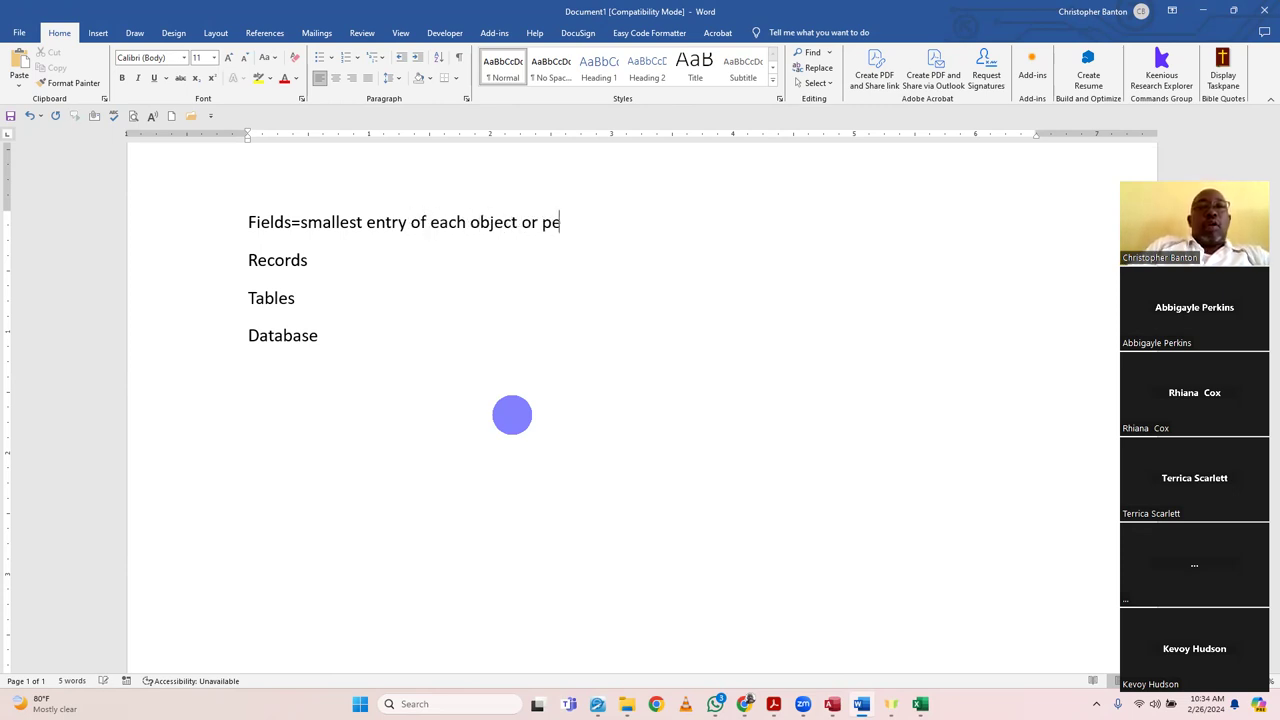
{"action": "key", "text": "BackSpace"}
{"action": "key", "text": "BackSpace"}
{"action": "key", "text": "BackSpace"}
{"action": "key", "text": "BackSpace"}
{"action": "type", "text": "son "}
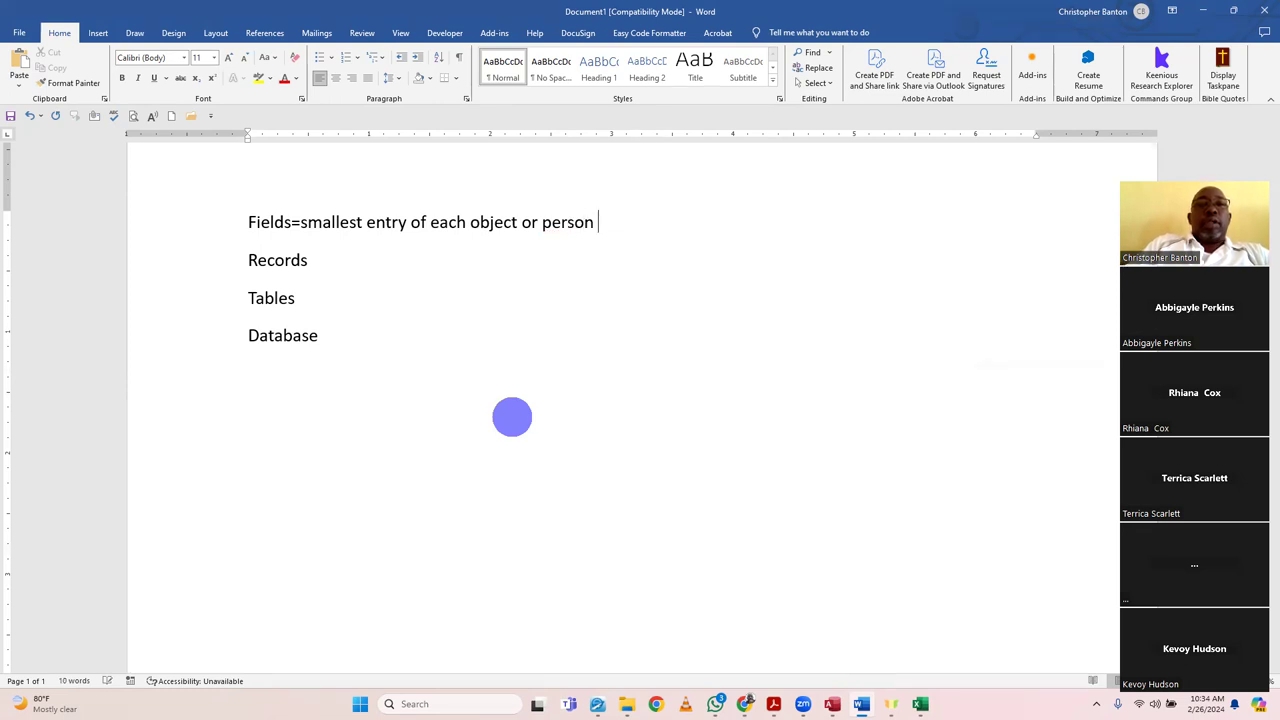
{"action": "type", "text": "entere"}
{"action": "type", "text": "d in a database table"}
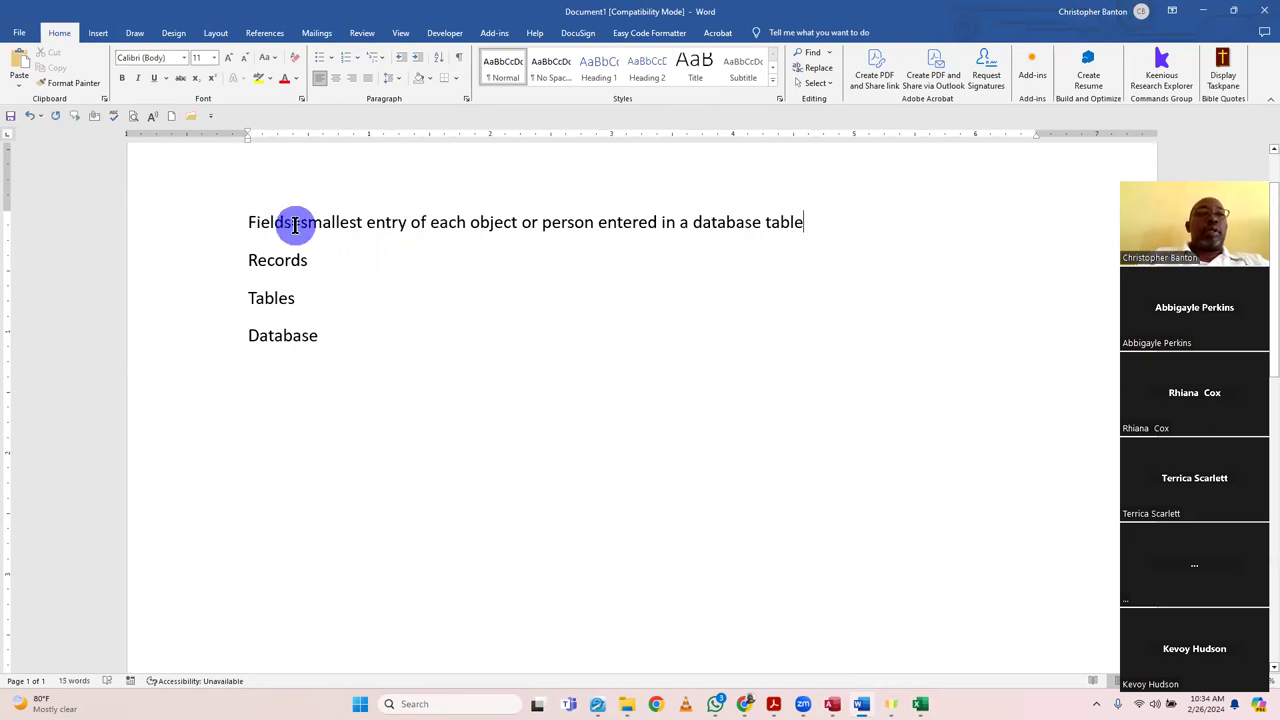
- Put a tab before and a space after the equals sign in the Fields line, and add an equals sign after "Records"
{"action": "key", "text": "Tab"}
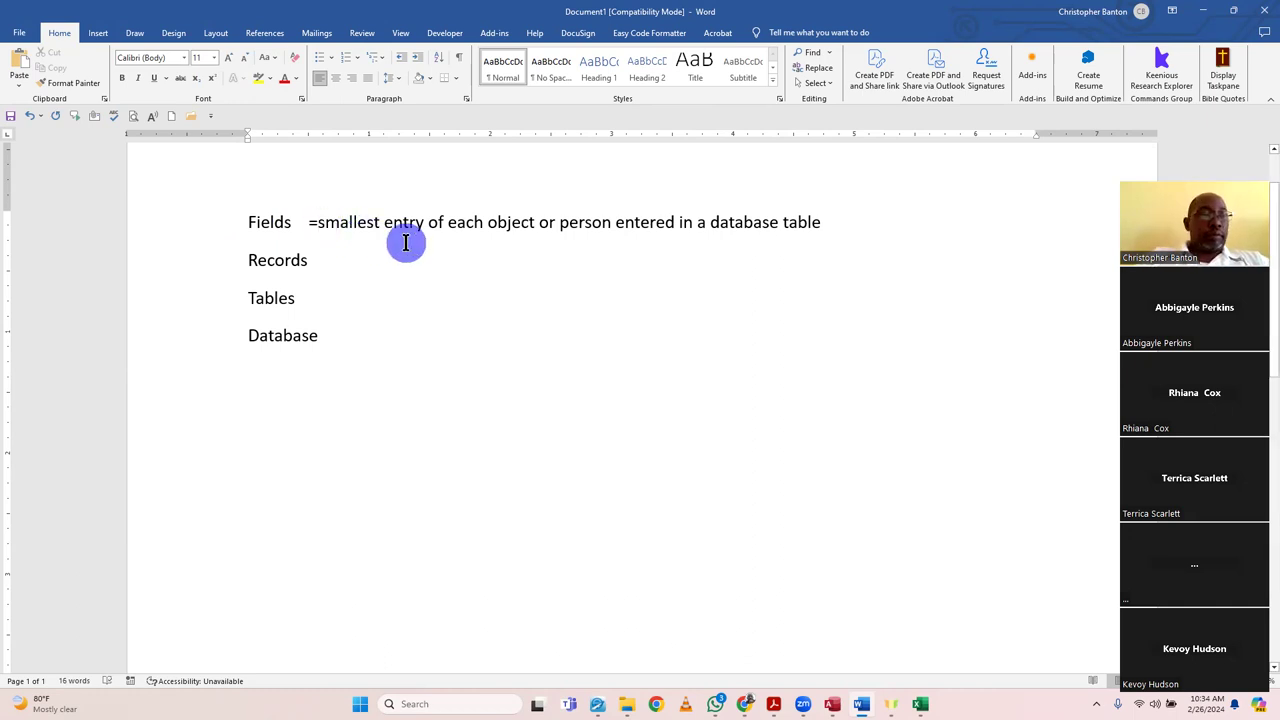
{"action": "key", "text": "Right"}
{"action": "key", "text": "Tab"}
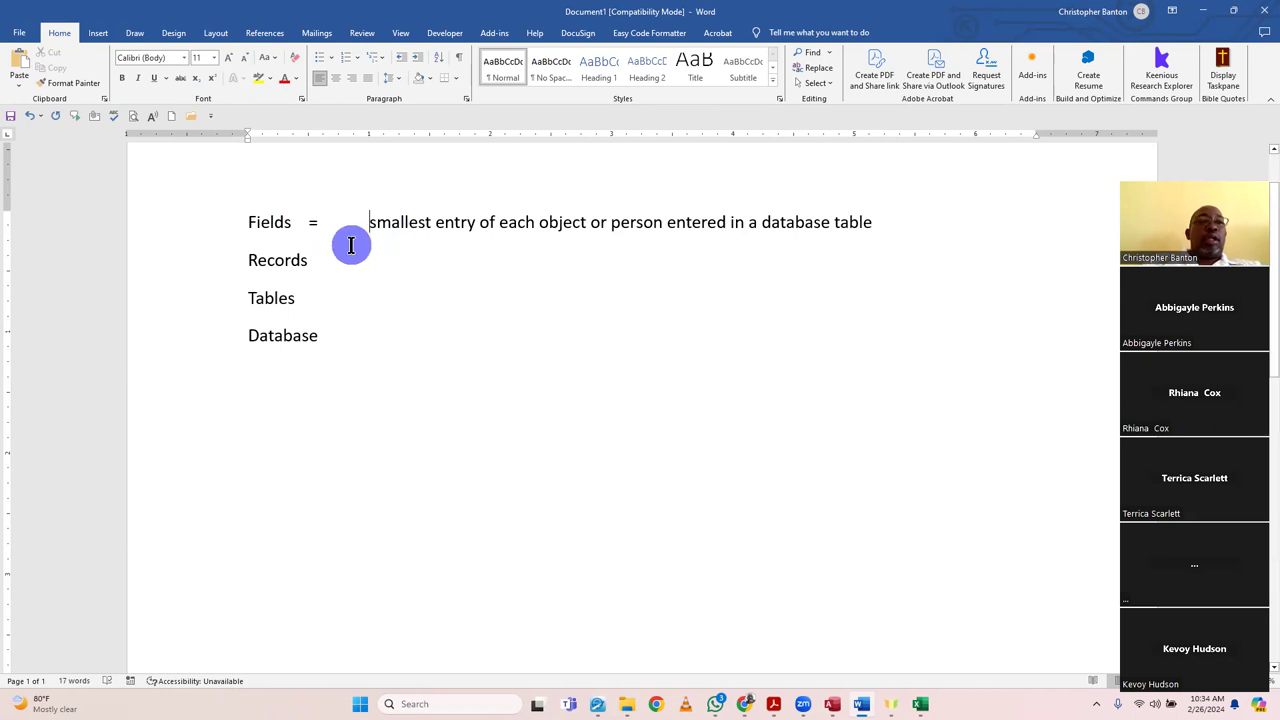
{"action": "key", "text": "BackSpace"}
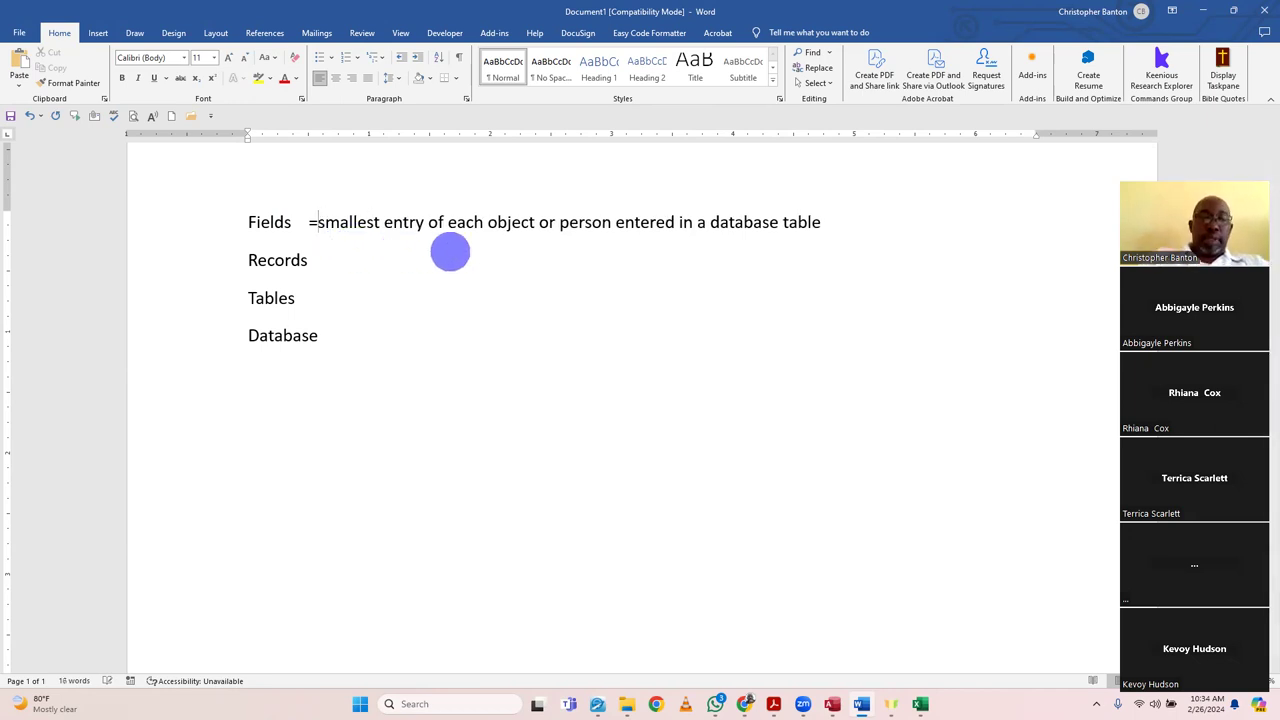
{"action": "left_click", "coordinate": [335, 257]}
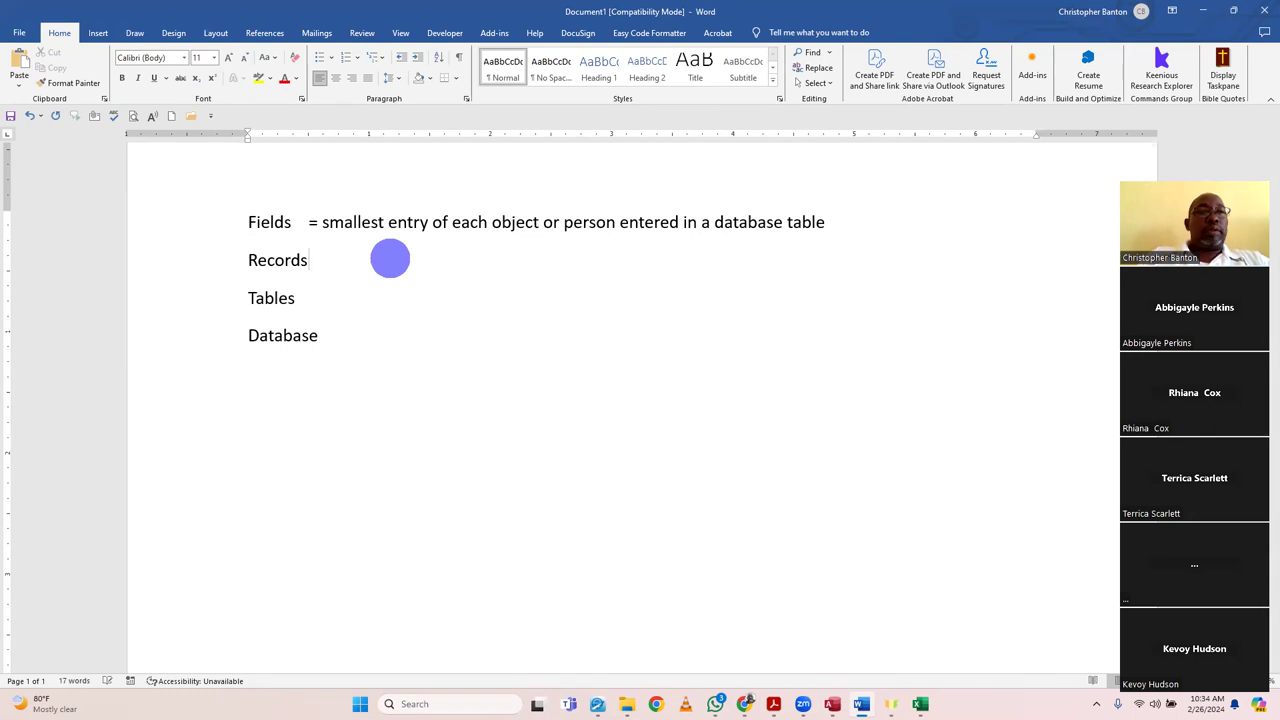
{"action": "type", "text": "="}
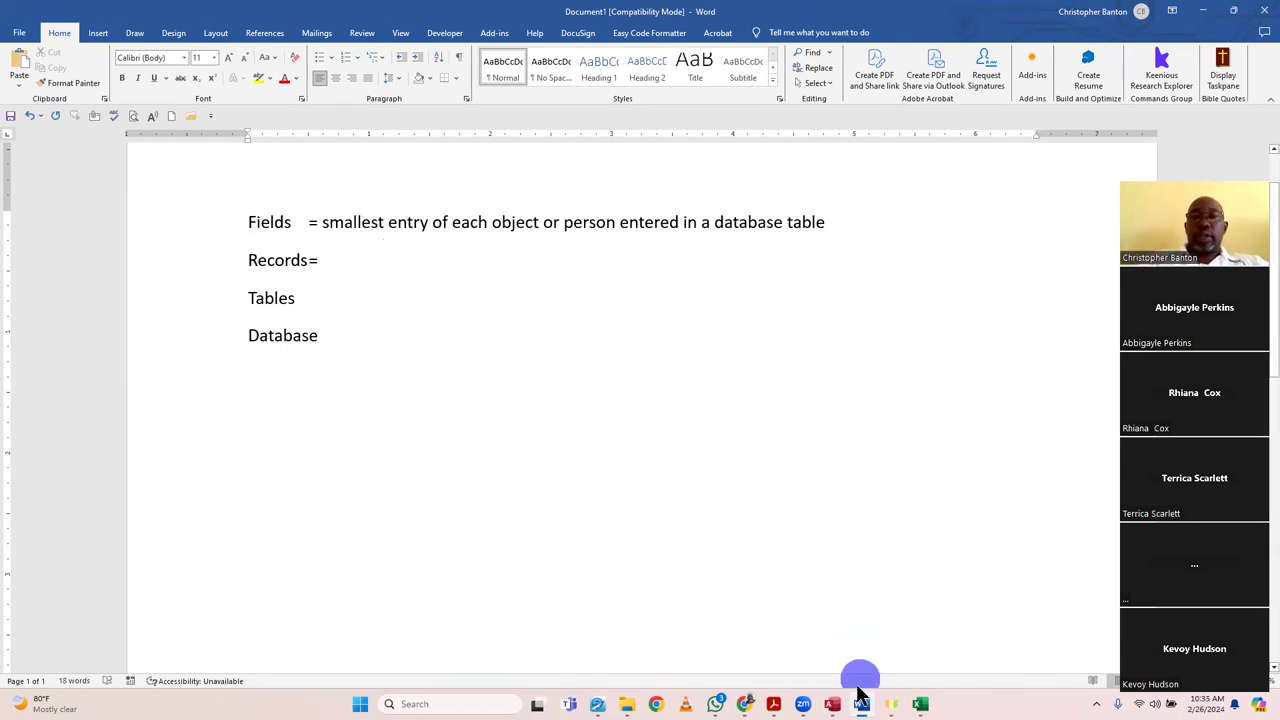
- Switch to the Access Voters table and examine the ID, Fname and District fields and a complete voter record
{"action": "mouse_move", "coordinate": [834, 700]}
{"action": "left_click", "coordinate": [822, 641]}
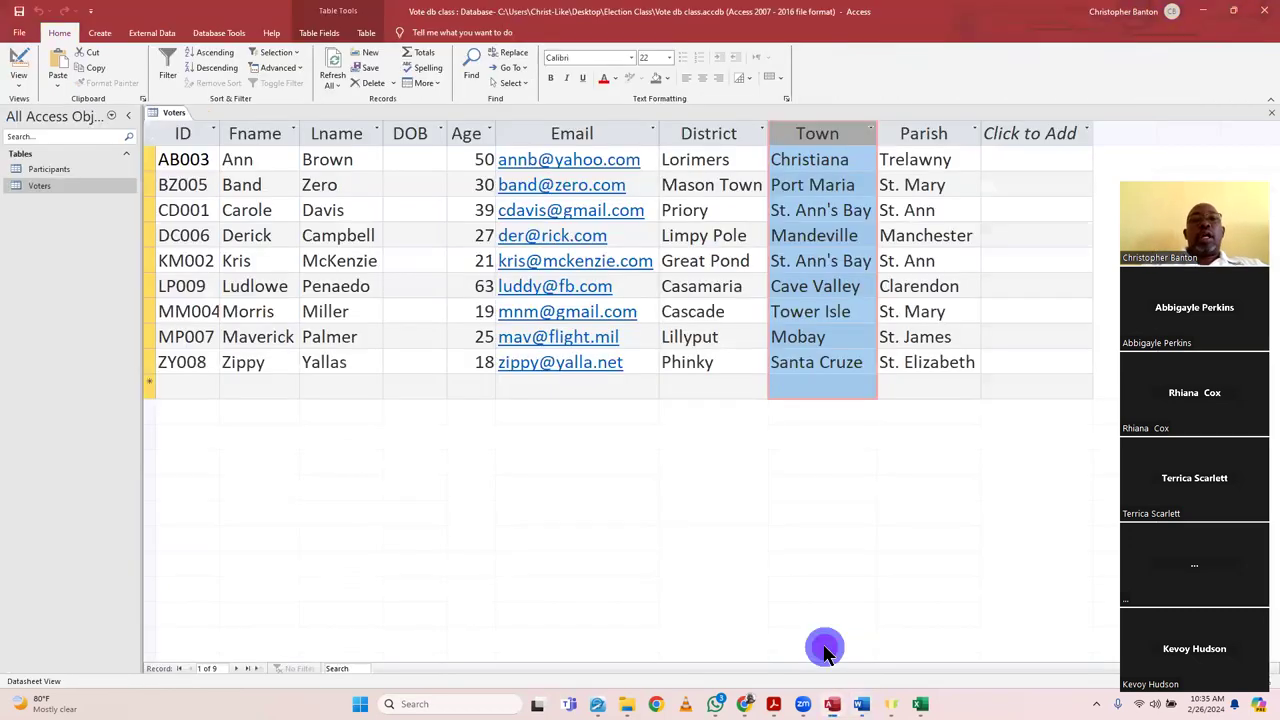
{"action": "left_click", "coordinate": [187, 185]}
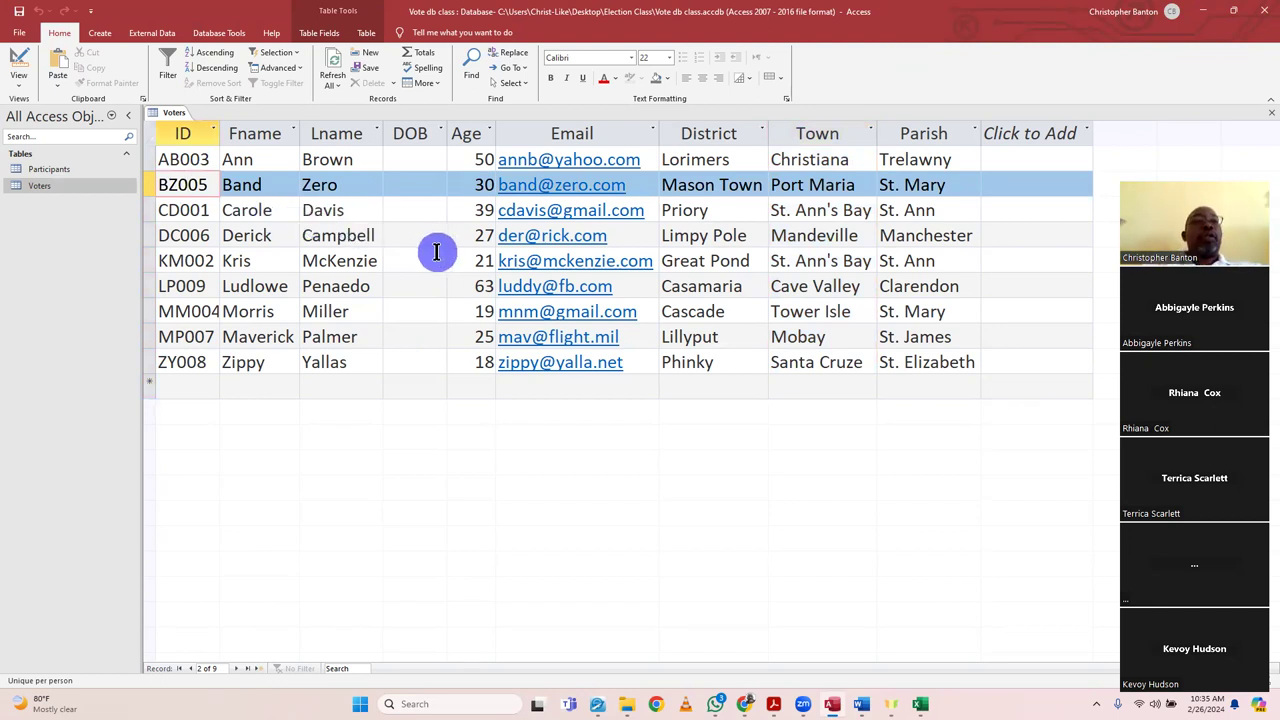
{"action": "left_click", "coordinate": [190, 134]}
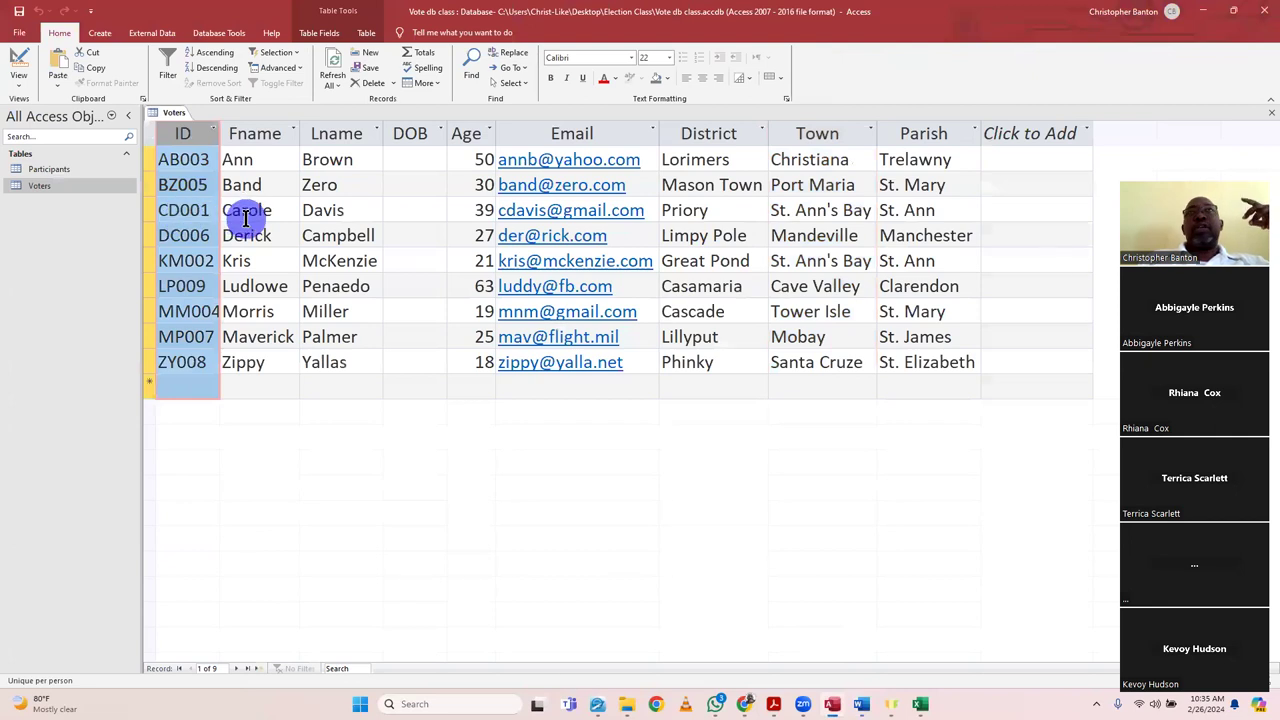
{"action": "left_click", "coordinate": [255, 137]}
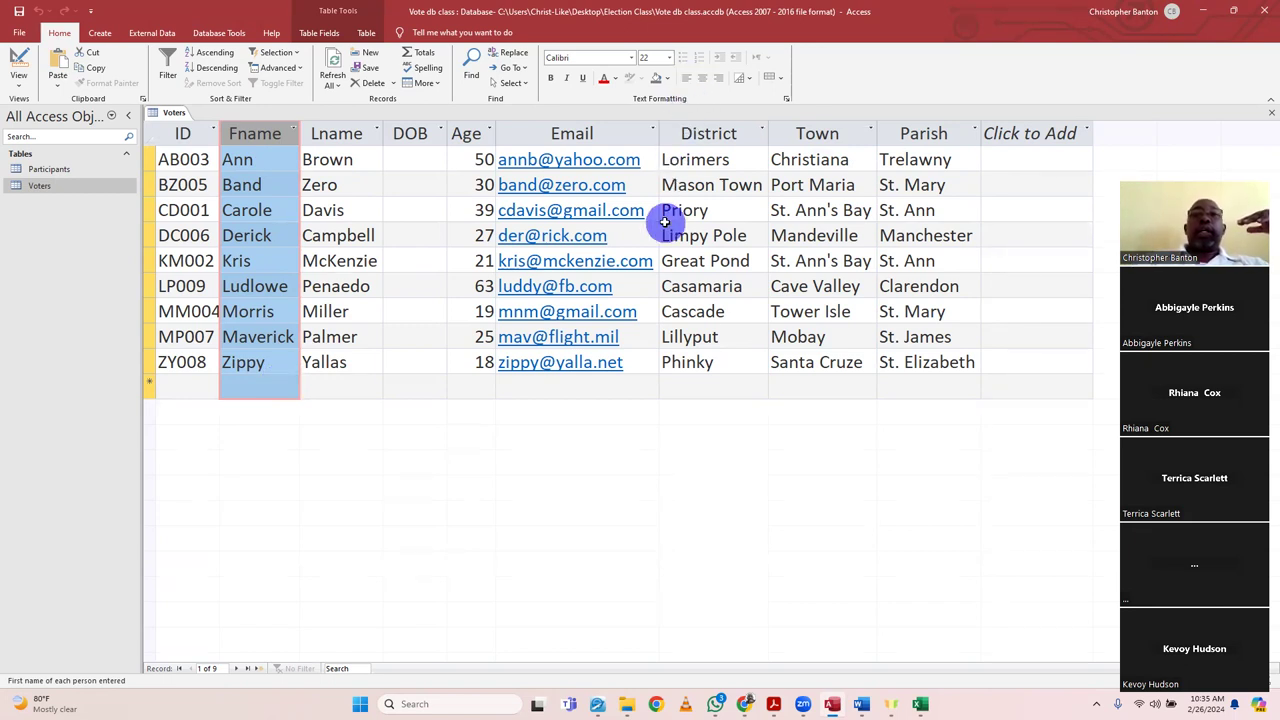
{"action": "left_click", "coordinate": [718, 137]}
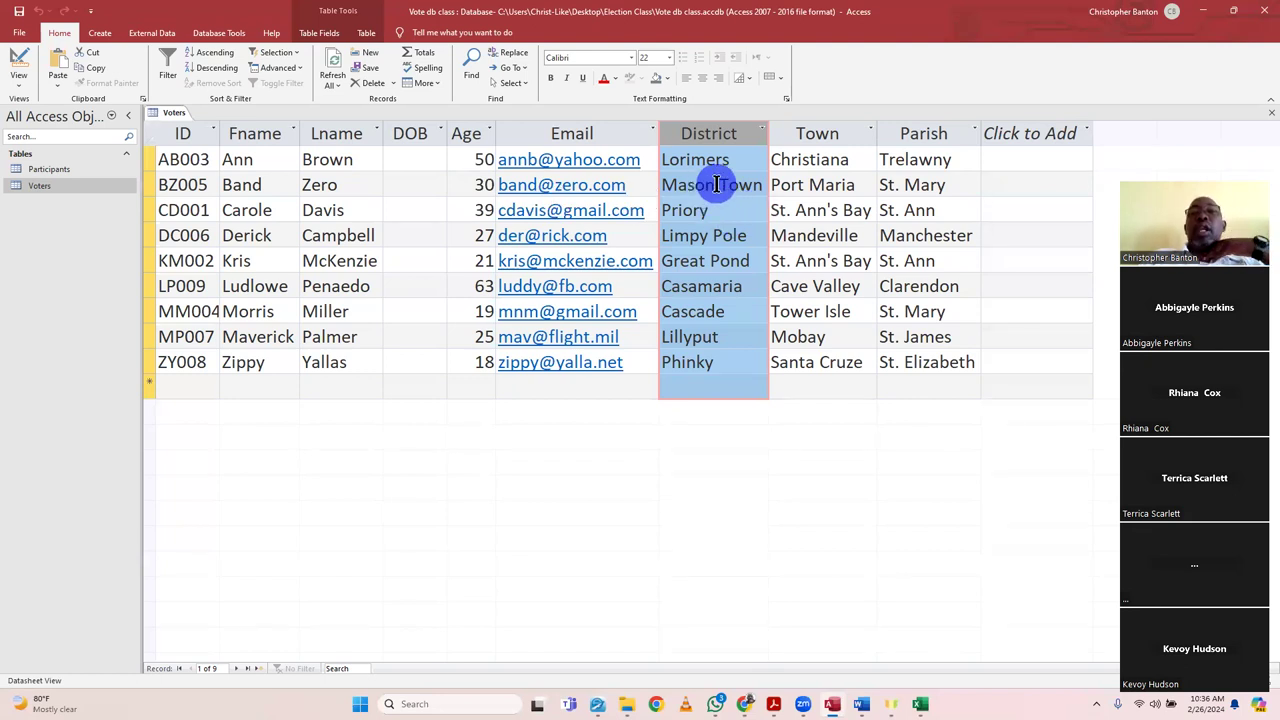
{"action": "left_click", "coordinate": [1051, 188]}
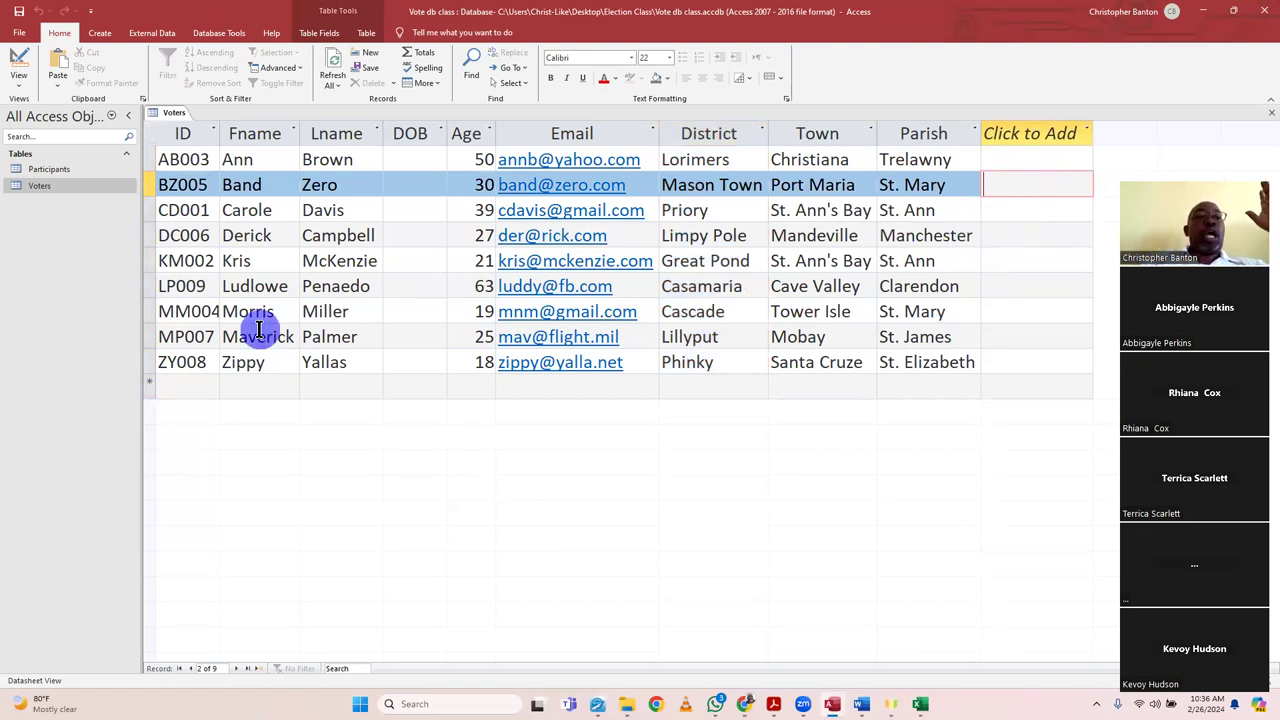
{"action": "left_click", "coordinate": [149, 261]}
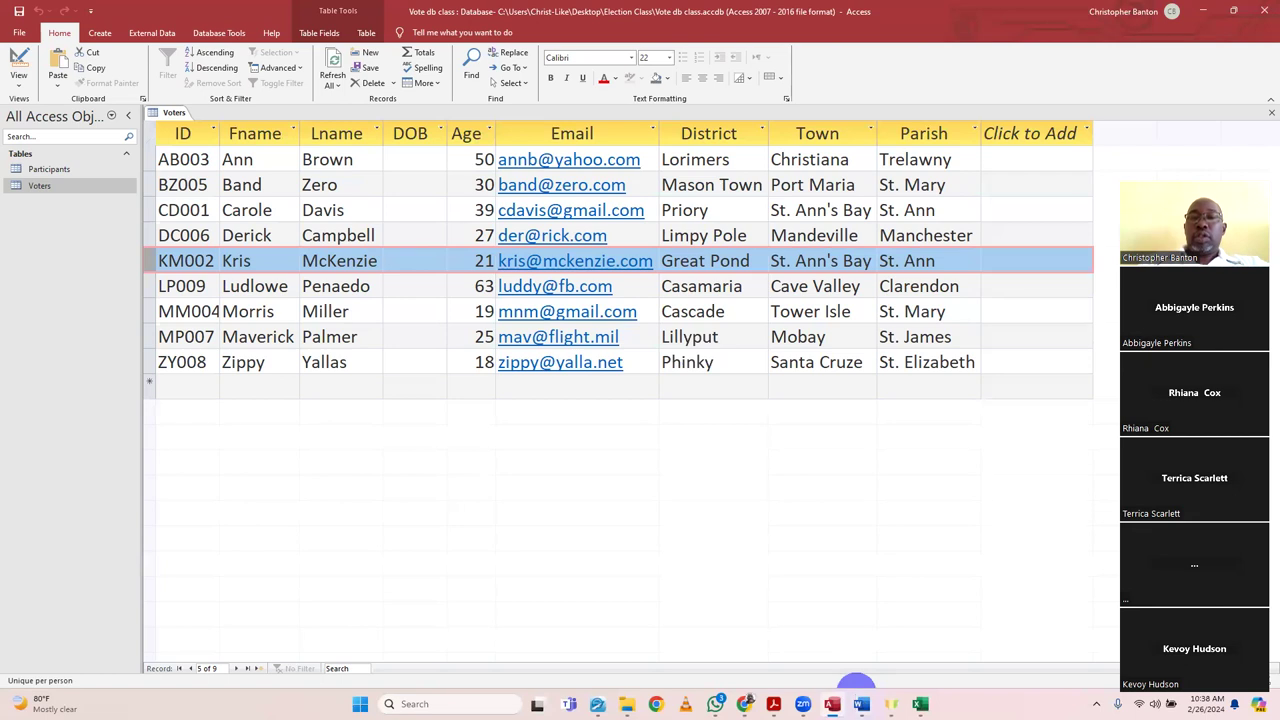
- Return to the Word document and define Records as "is a complete entry about a person or object in a database table"
{"action": "mouse_move", "coordinate": [890, 698]}
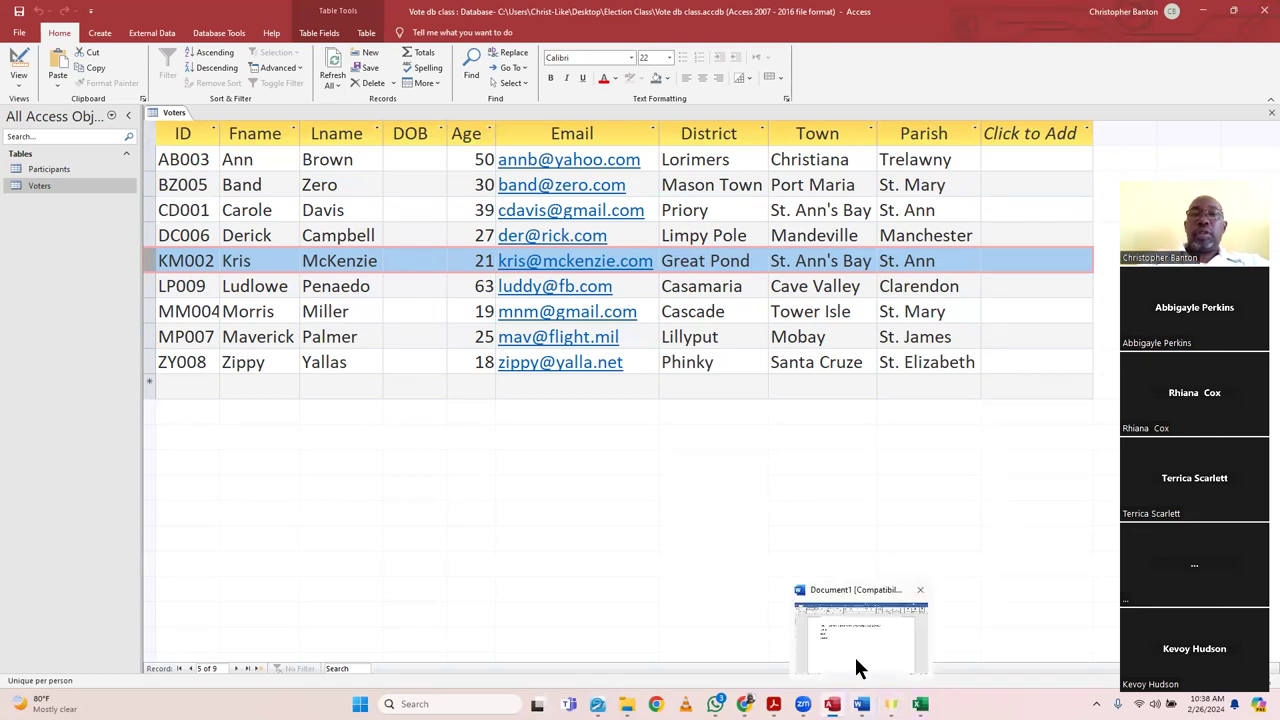
{"action": "left_click", "coordinate": [808, 627]}
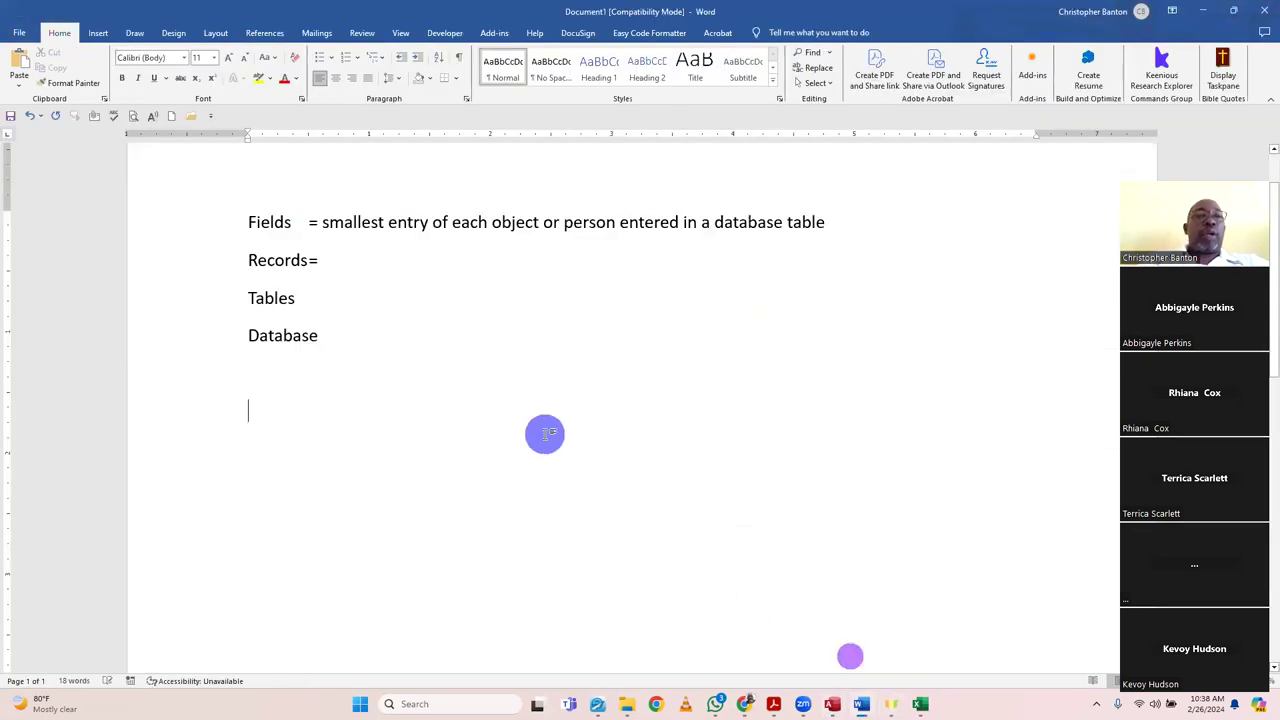
{"action": "left_click", "coordinate": [396, 265]}
{"action": "type", "text": "is a complete entry a"}
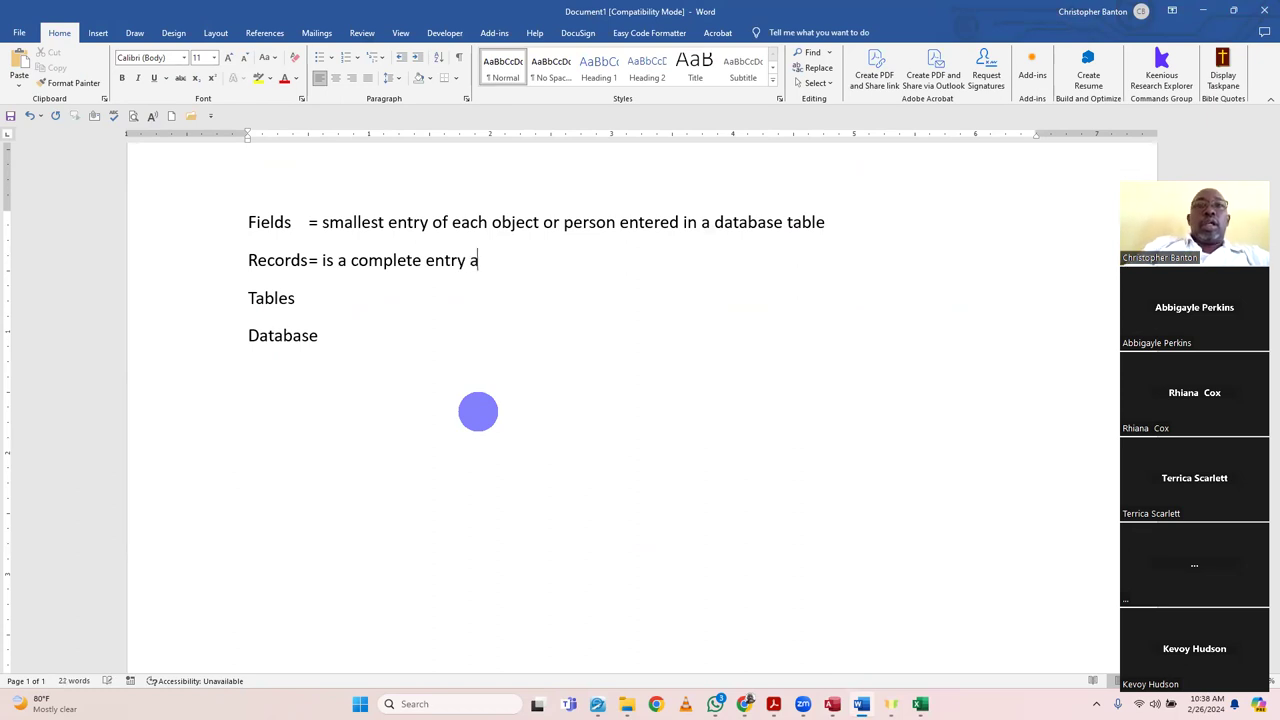
{"action": "type", "text": "bout a perso"}
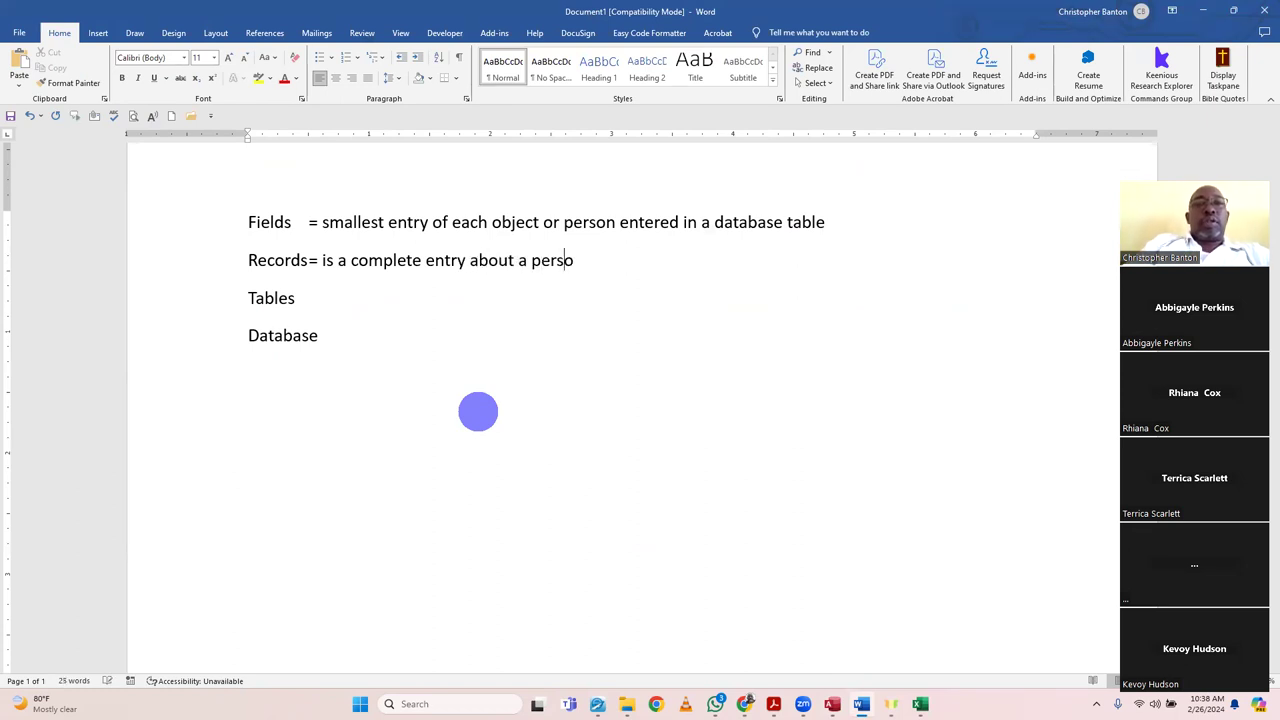
{"action": "type", "text": "n or object ina"}
{"action": "key", "text": "BackSpace"}
{"action": "key", "text": "BackSpace"}
{"action": "type", "text": "a da"}
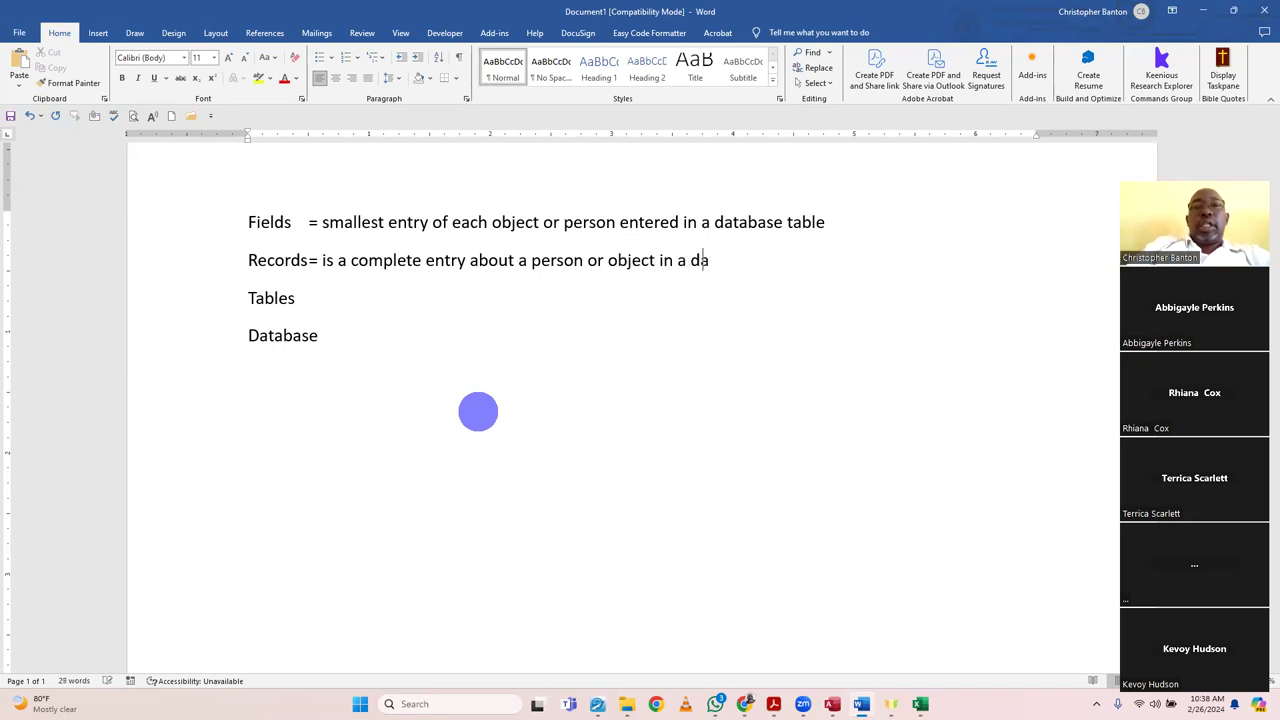
{"action": "type", "text": "tabase table"}
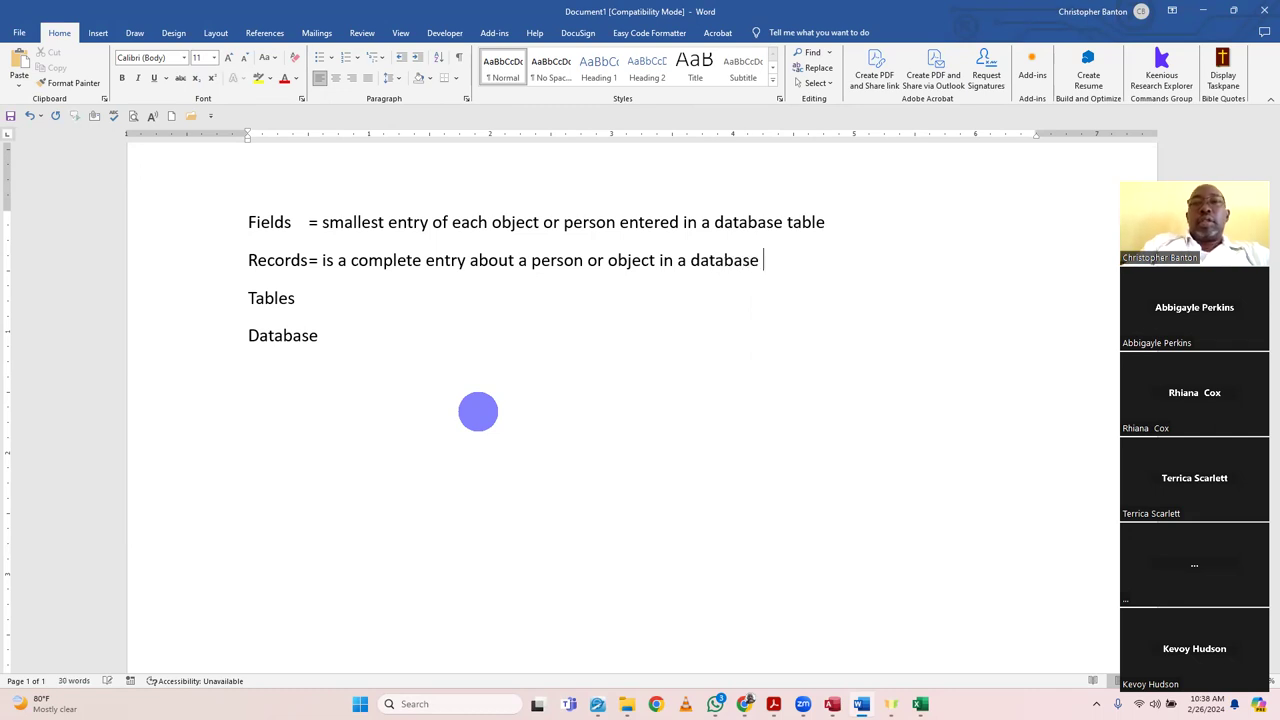
- Add a tab after "Tables" and enter the definition "= is a collect of related fields"
{"action": "left_click", "coordinate": [330, 301]}
{"action": "key", "text": "Tab"}
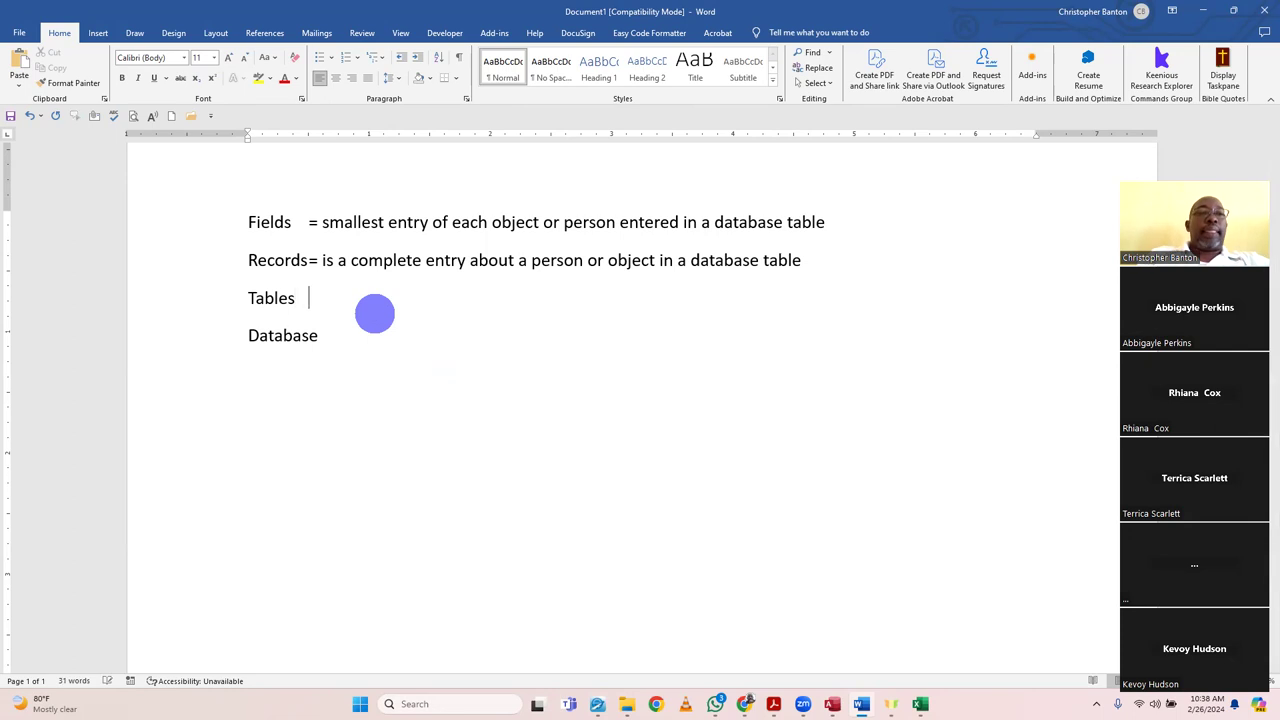
{"action": "type", "text": "="}
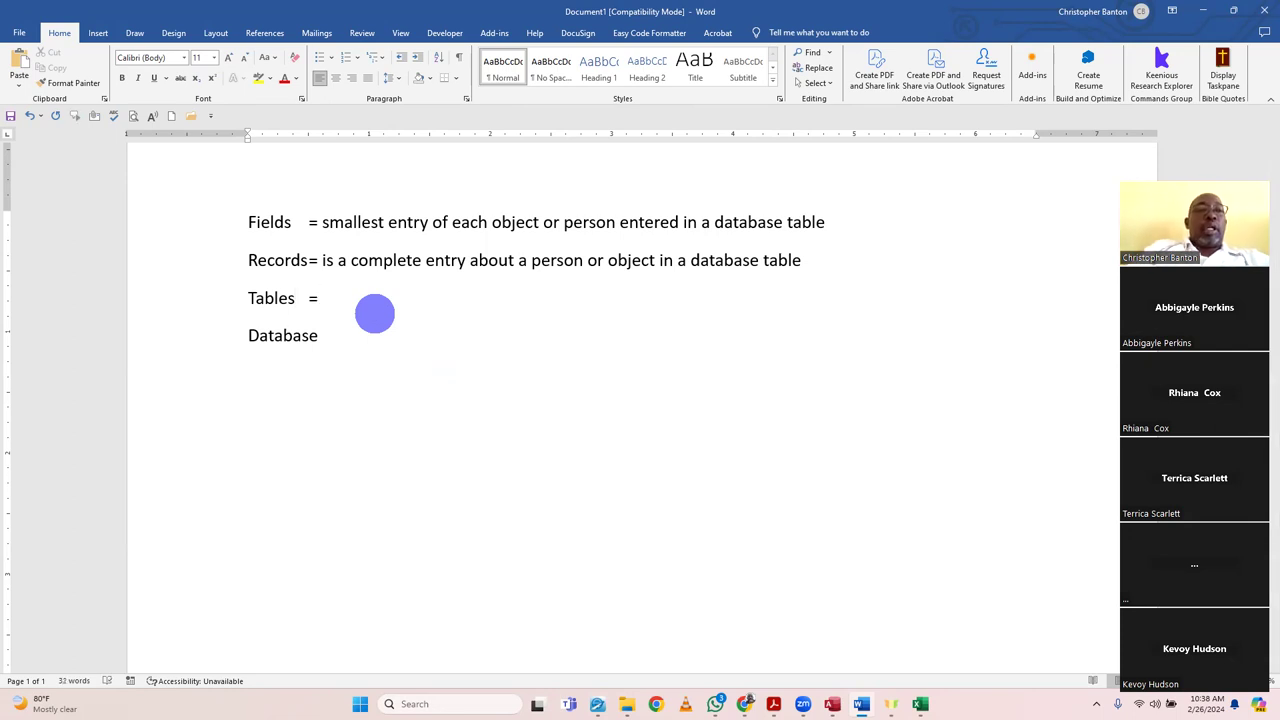
{"action": "type", "text": " is a colle"}
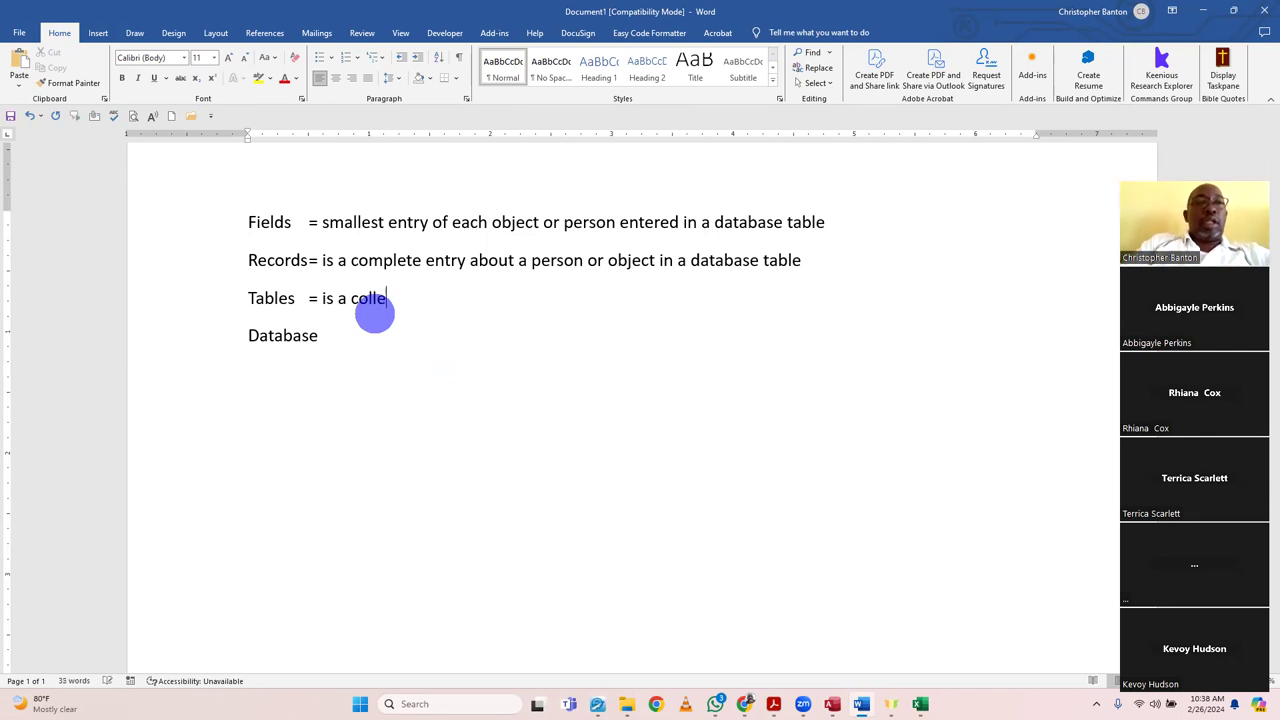
{"action": "type", "text": "ct of "}
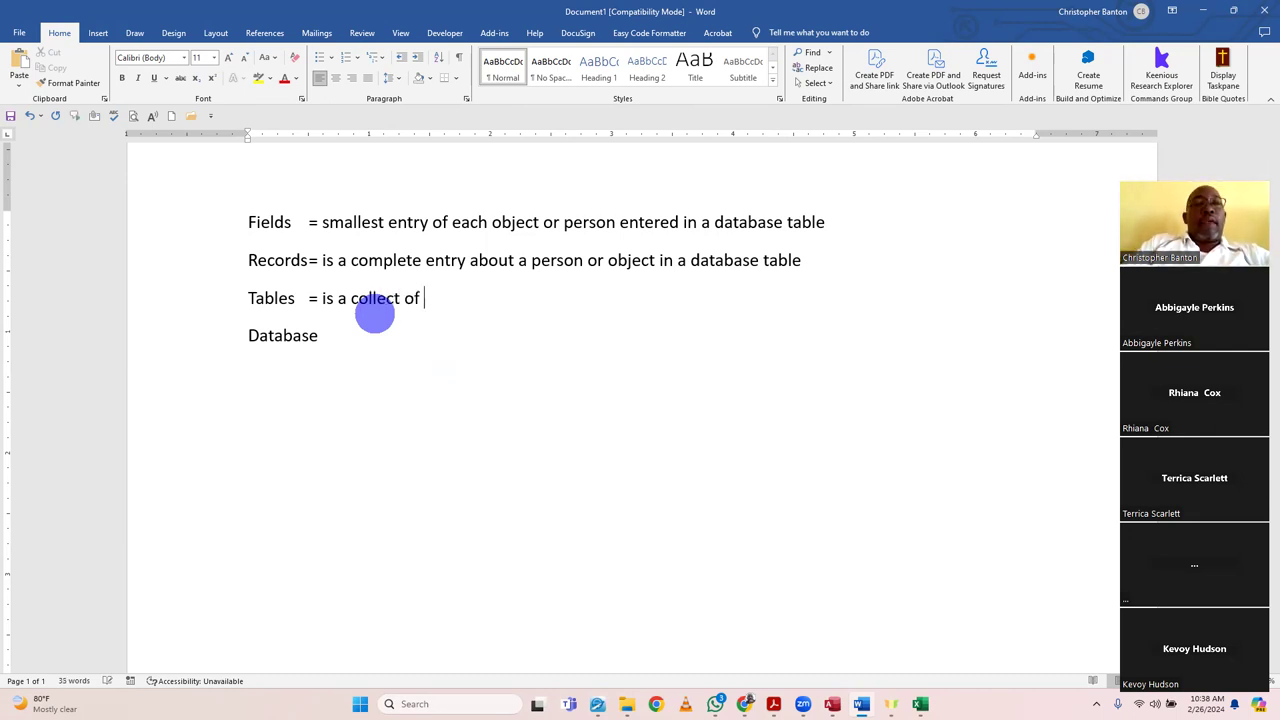
{"action": "type", "text": "related fie"}
{"action": "key", "text": "BackSpace"}
{"action": "type", "text": "ields"}
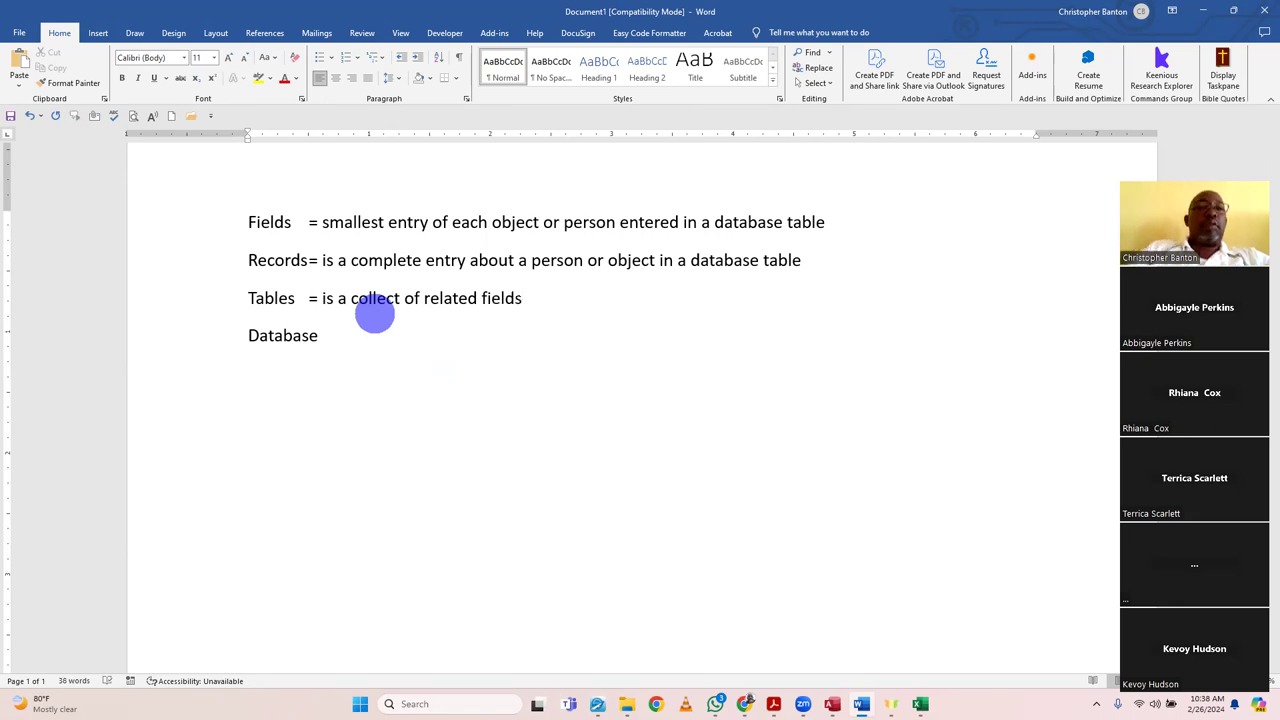
- Define Database as "= is a collection of related tables" and add blank lines below it
{"action": "left_click", "coordinate": [362, 334]}
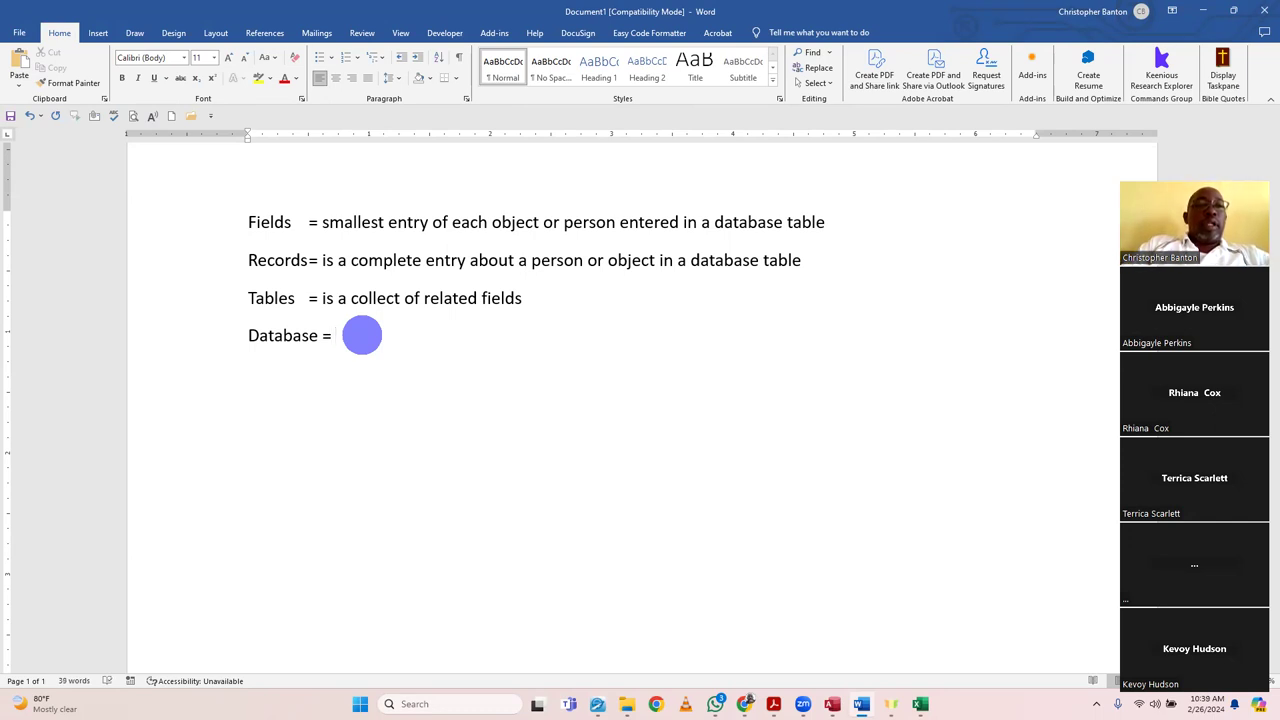
{"action": "type", "text": "colle"}
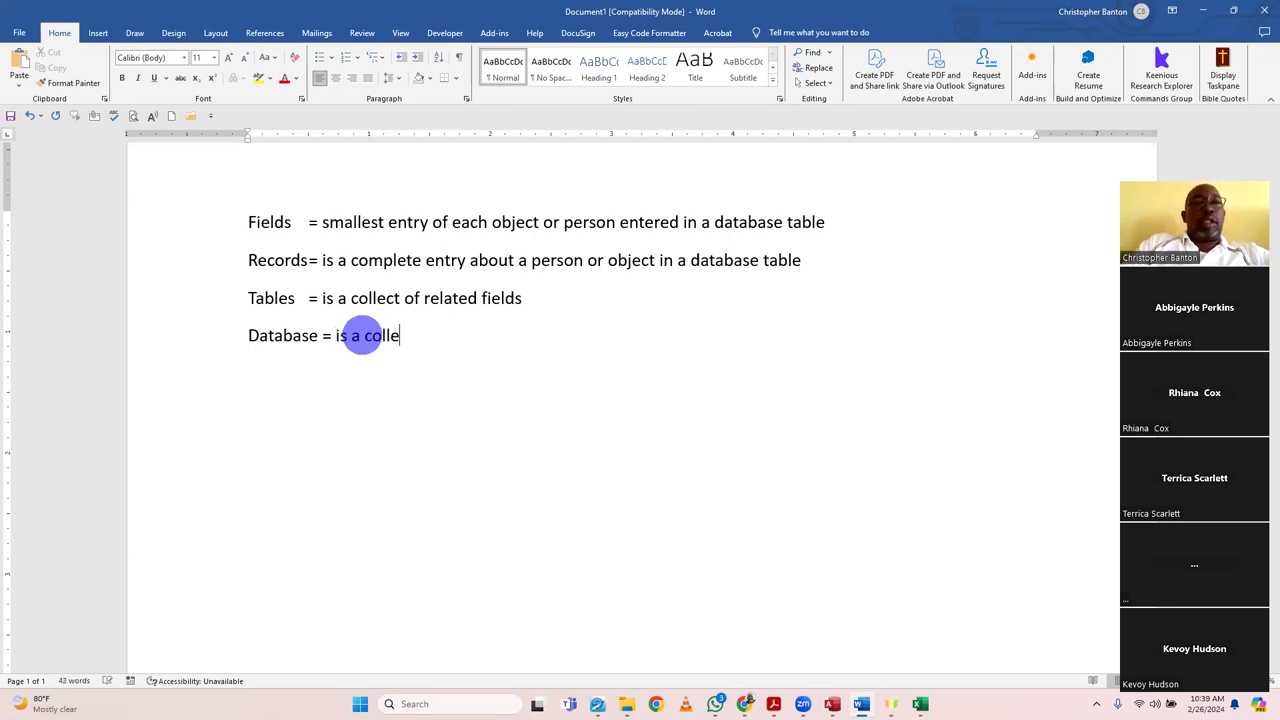
{"action": "type", "text": "ctio"}
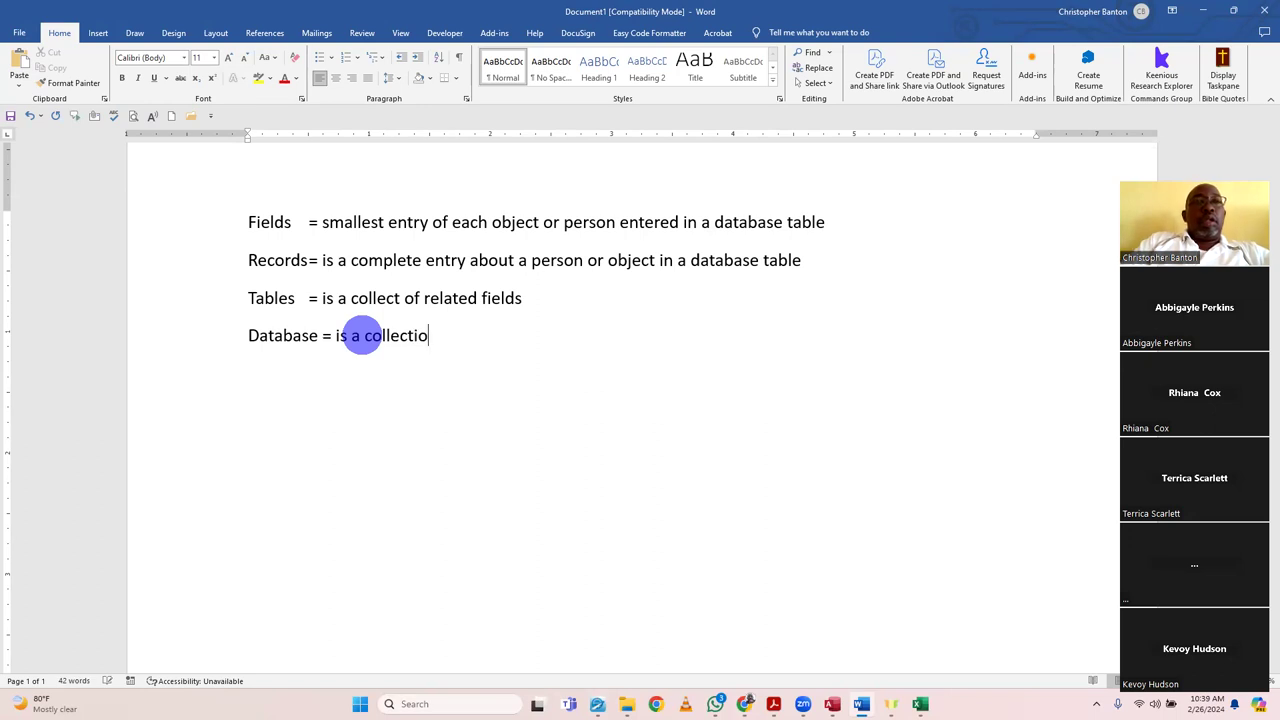
{"action": "type", "text": "n of related "}
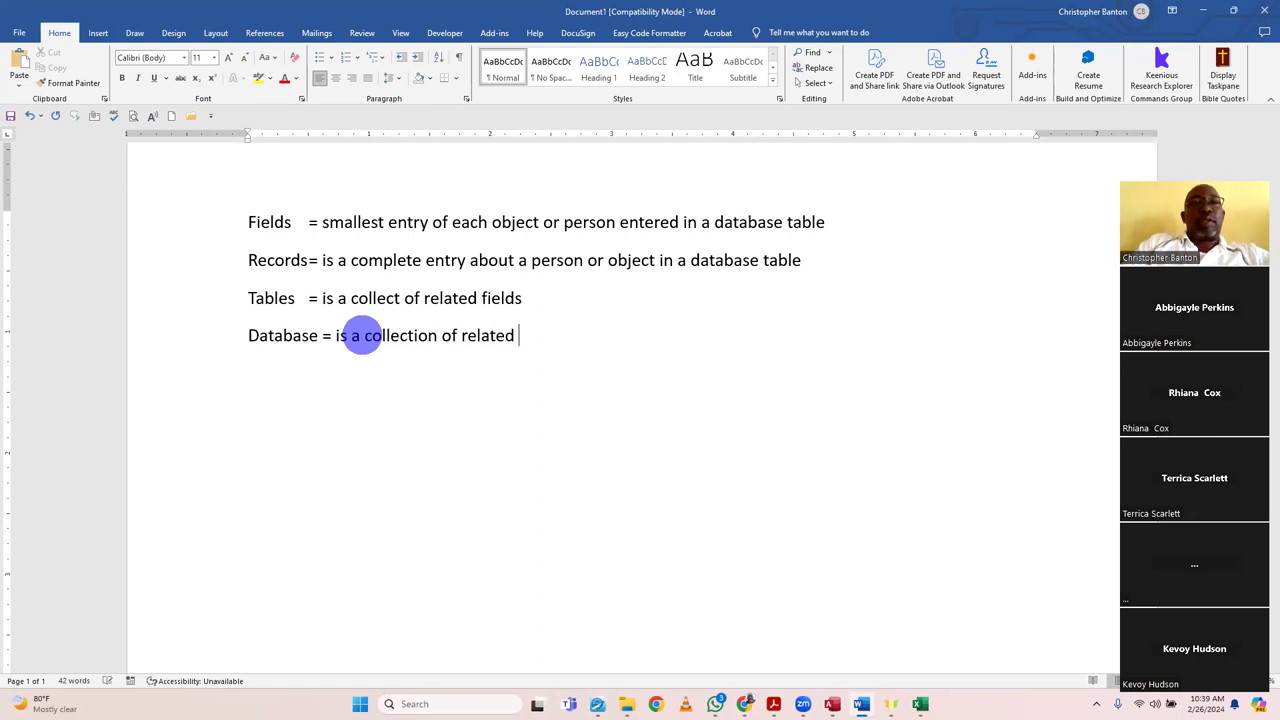
{"action": "type", "text": "tabelles"}
{"action": "key", "text": "Return"}
{"action": "key", "text": "Return"}
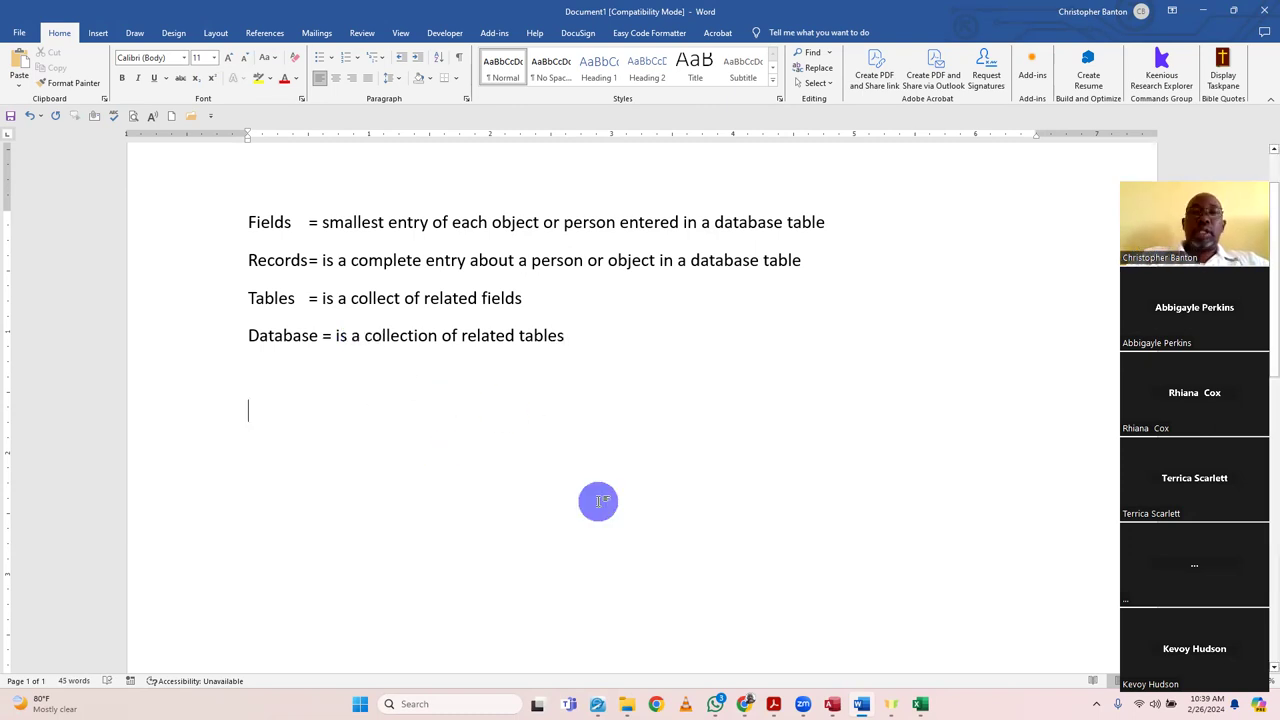
- Capture a screenshot of the four definitions, send it to the IT 2024 CSEC CANDIDATES group in WhatsApp, and return to Word
{"action": "key", "text": "super+shift+s"}
{"action": "left_click_drag", "start_coordinate": [195, 175], "coordinate": [949, 431]}
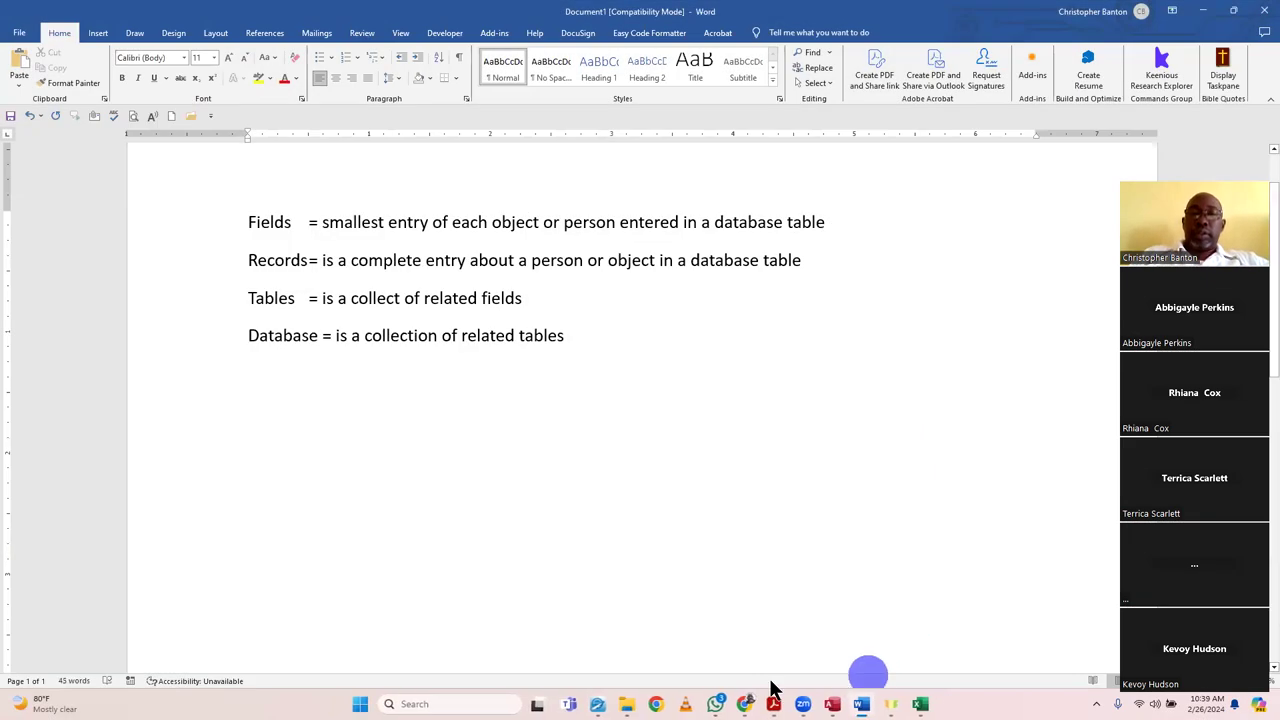
{"action": "left_click", "coordinate": [715, 704]}
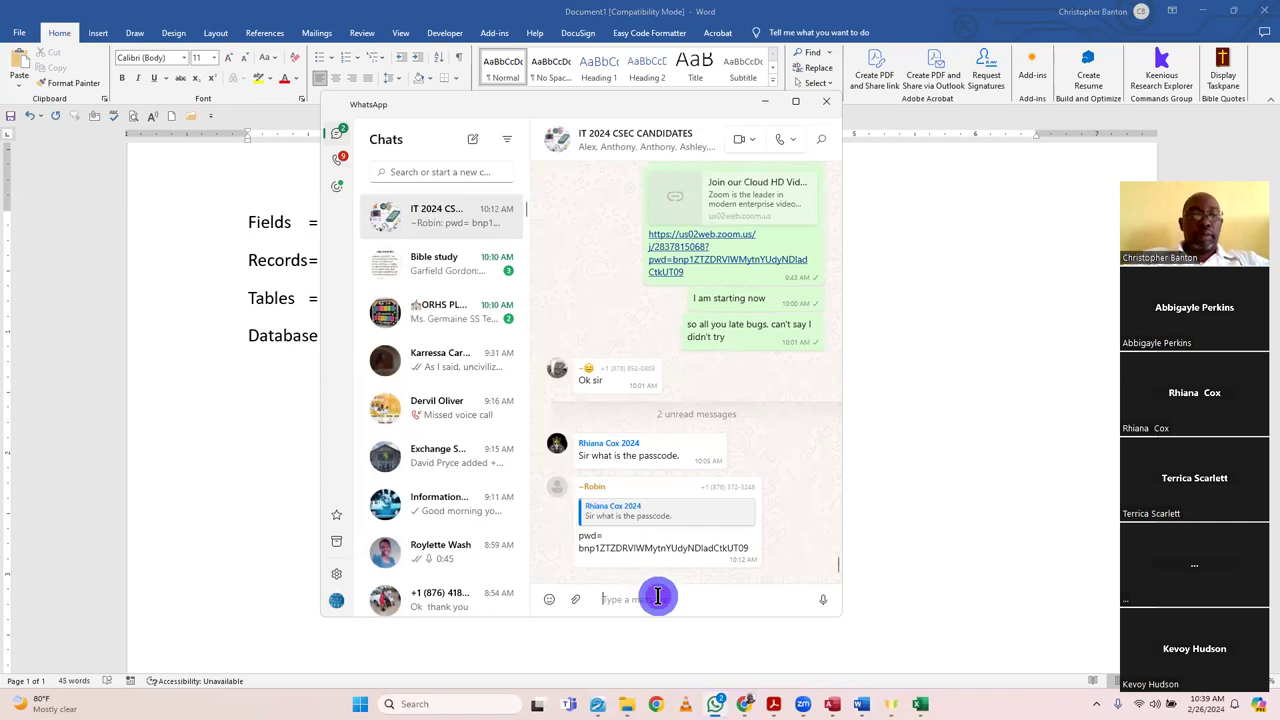
{"action": "key", "text": "ctrl+v"}
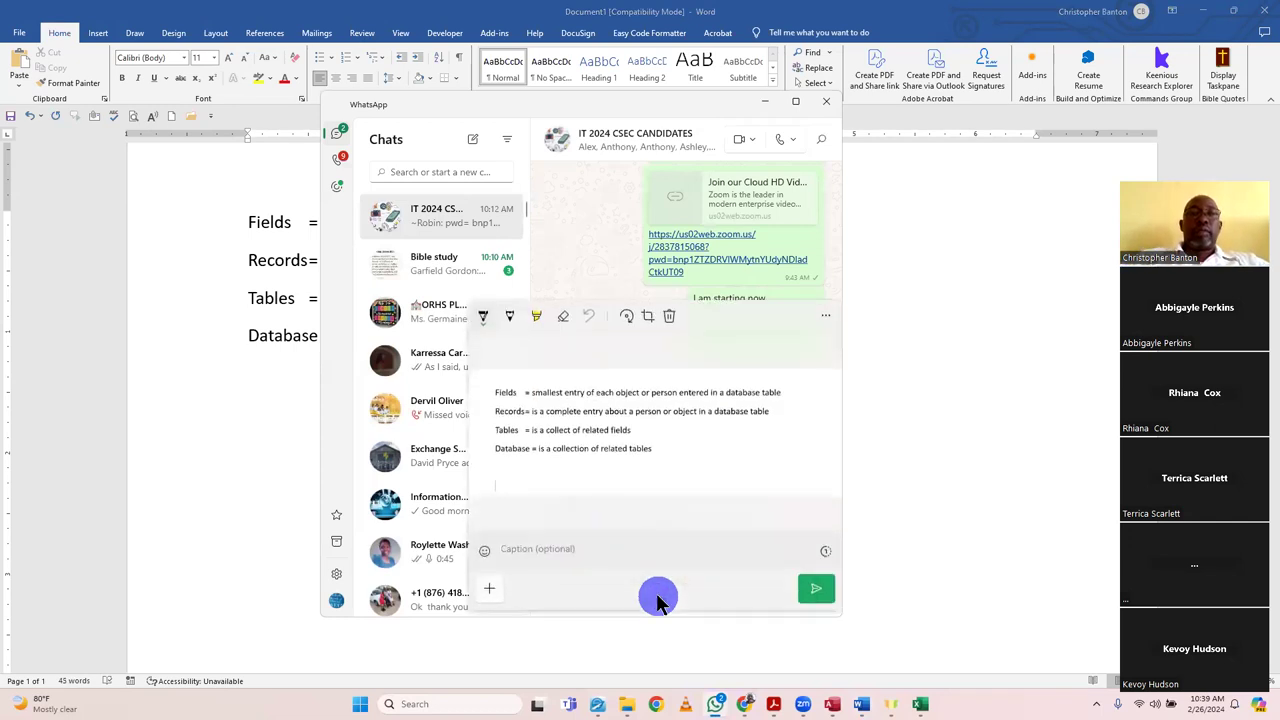
{"action": "key", "text": "Return"}
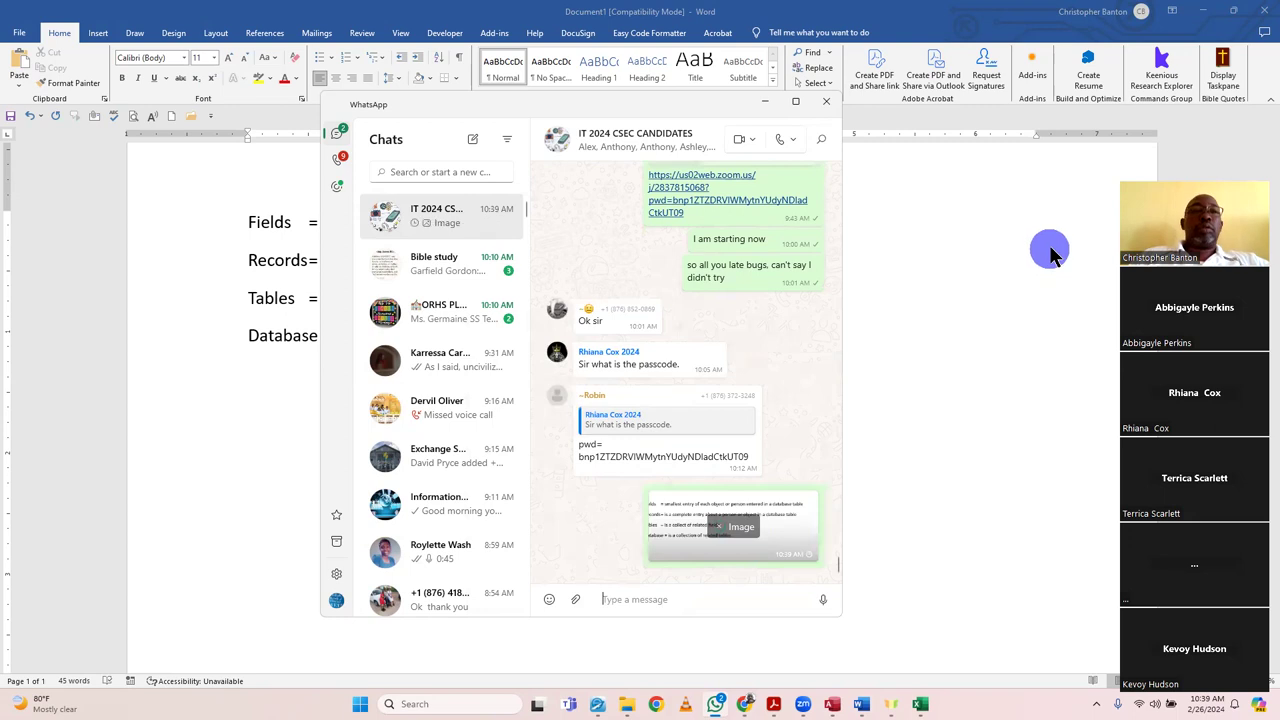
{"action": "left_click", "coordinate": [963, 231]}
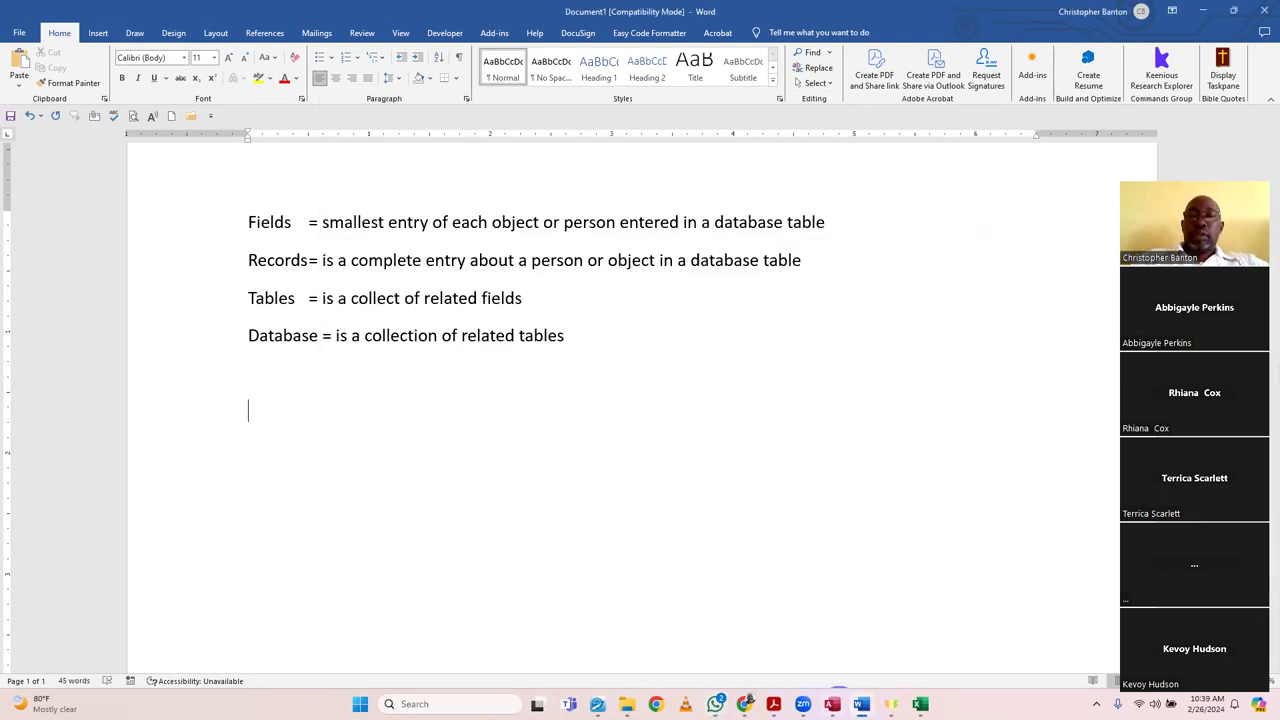
- Switch to Access, view the Participants table alongside the Voters table, and close both tables
{"action": "mouse_move", "coordinate": [832, 704]}
{"action": "left_click", "coordinate": [824, 651]}
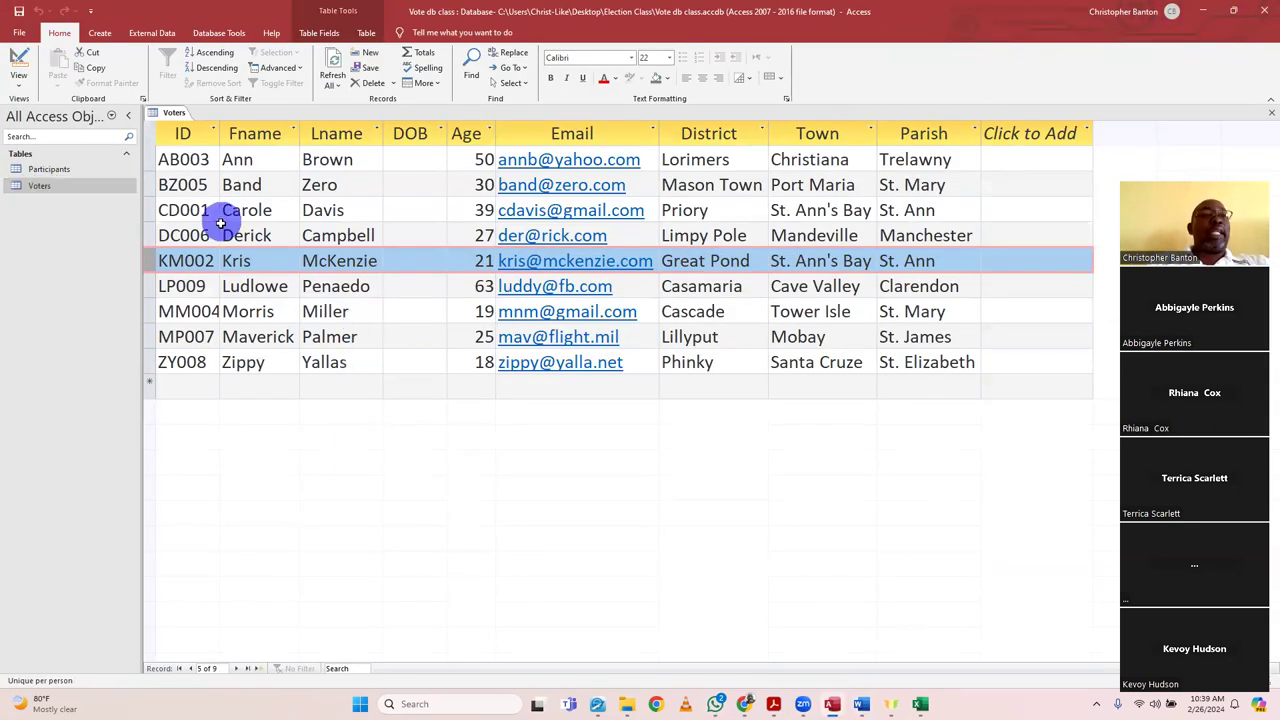
{"action": "double_click", "coordinate": [57, 170]}
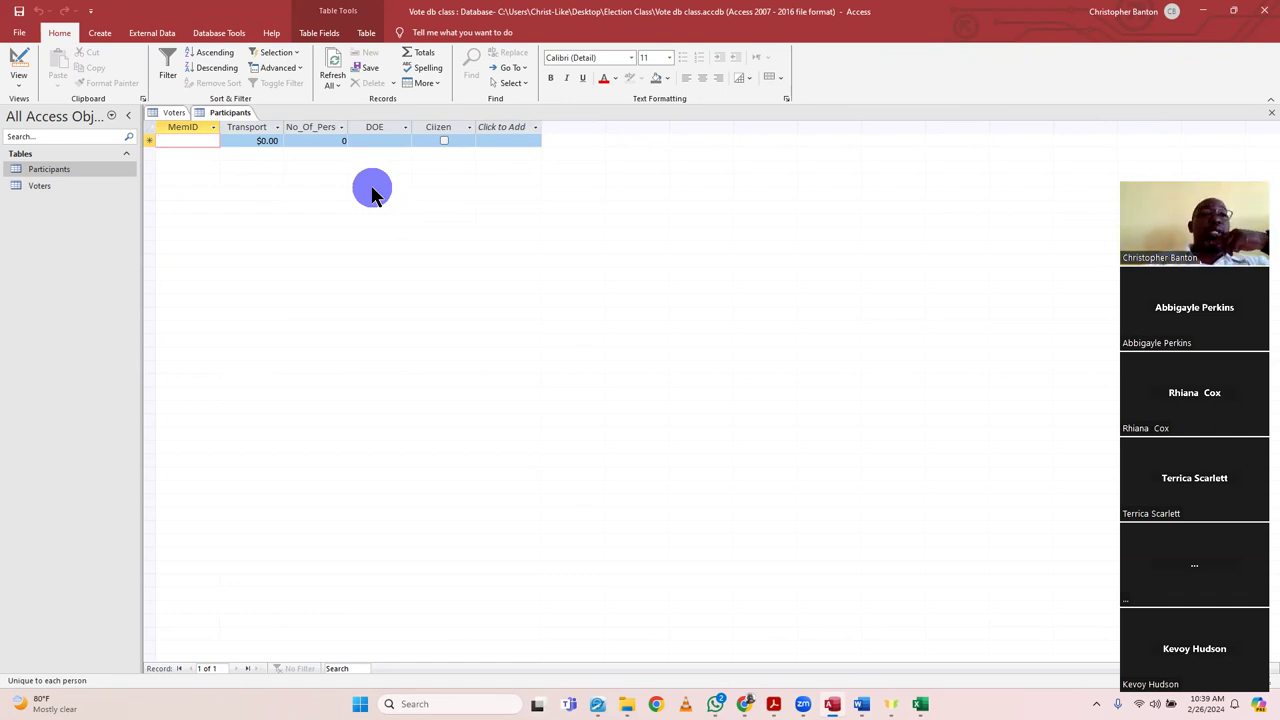
{"action": "left_click", "coordinate": [168, 118]}
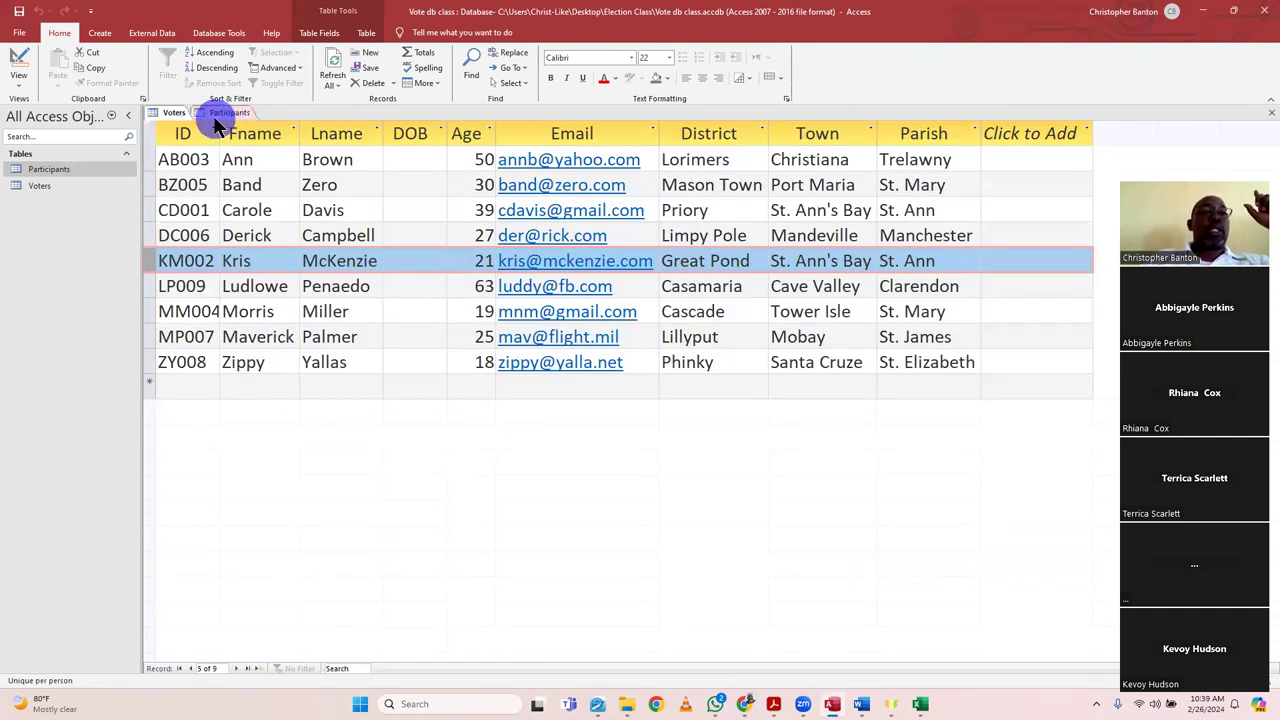
{"action": "left_click", "coordinate": [1269, 113]}
{"action": "left_click", "coordinate": [1267, 113]}
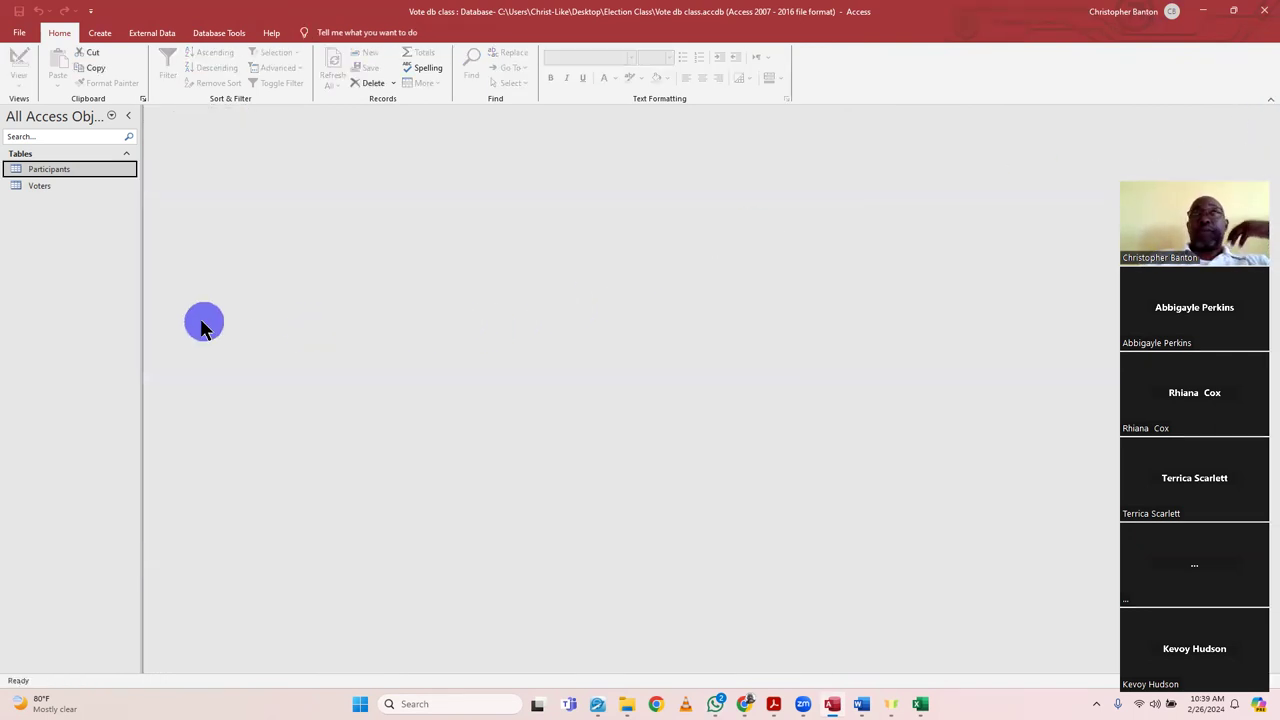
- Reopen the Participants and Voters tables and widen the ID column in Voters
{"action": "double_click", "coordinate": [53, 172]}
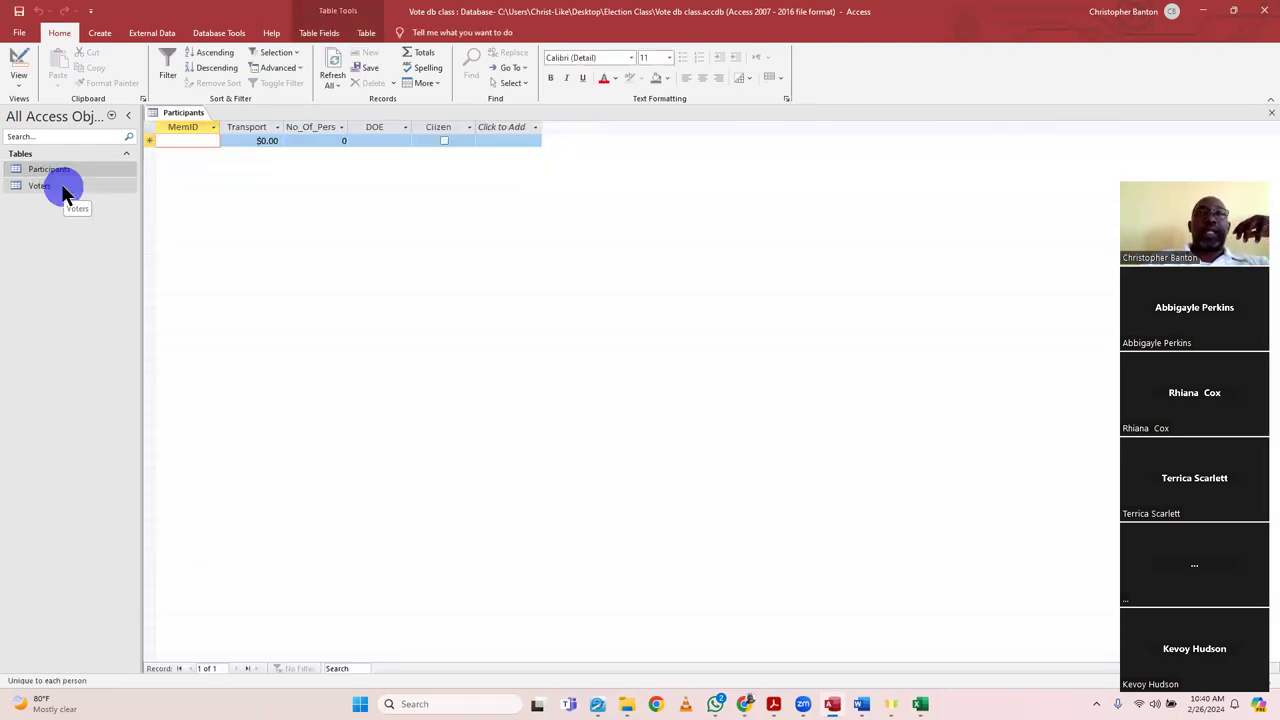
{"action": "double_click", "coordinate": [53, 188]}
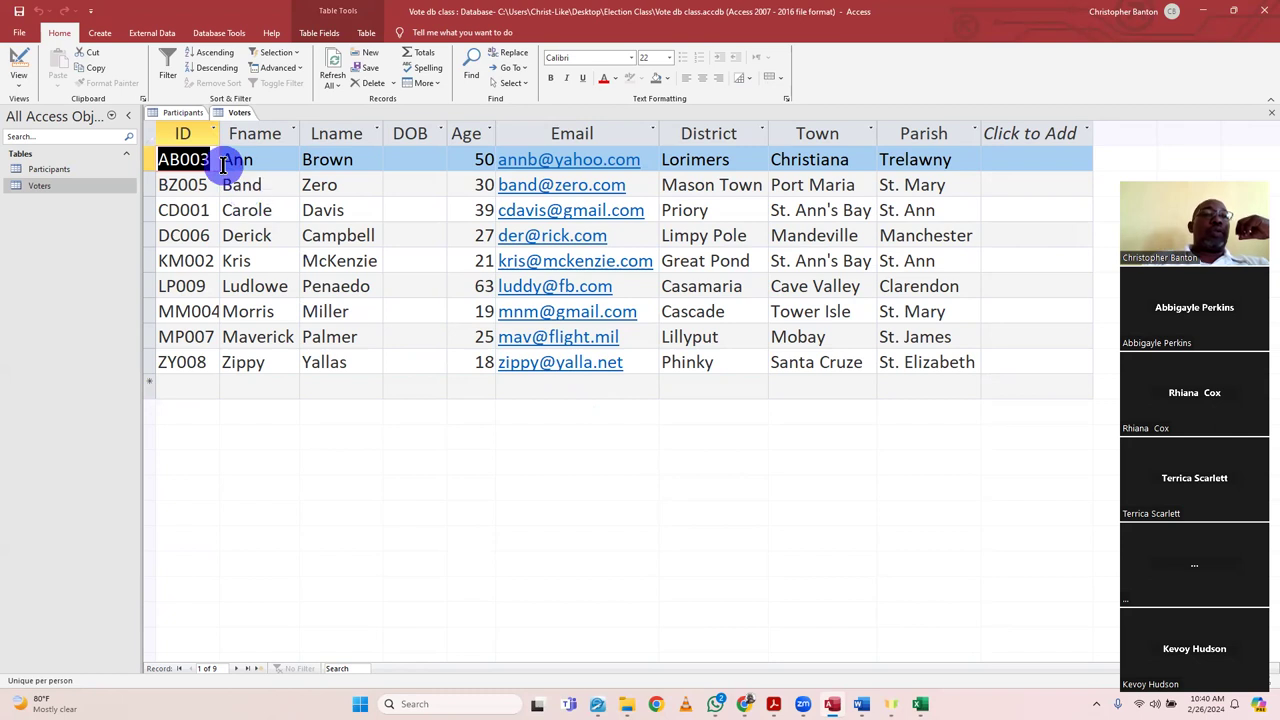
{"action": "left_click_drag", "start_coordinate": [224, 133], "coordinate": [236, 133]}
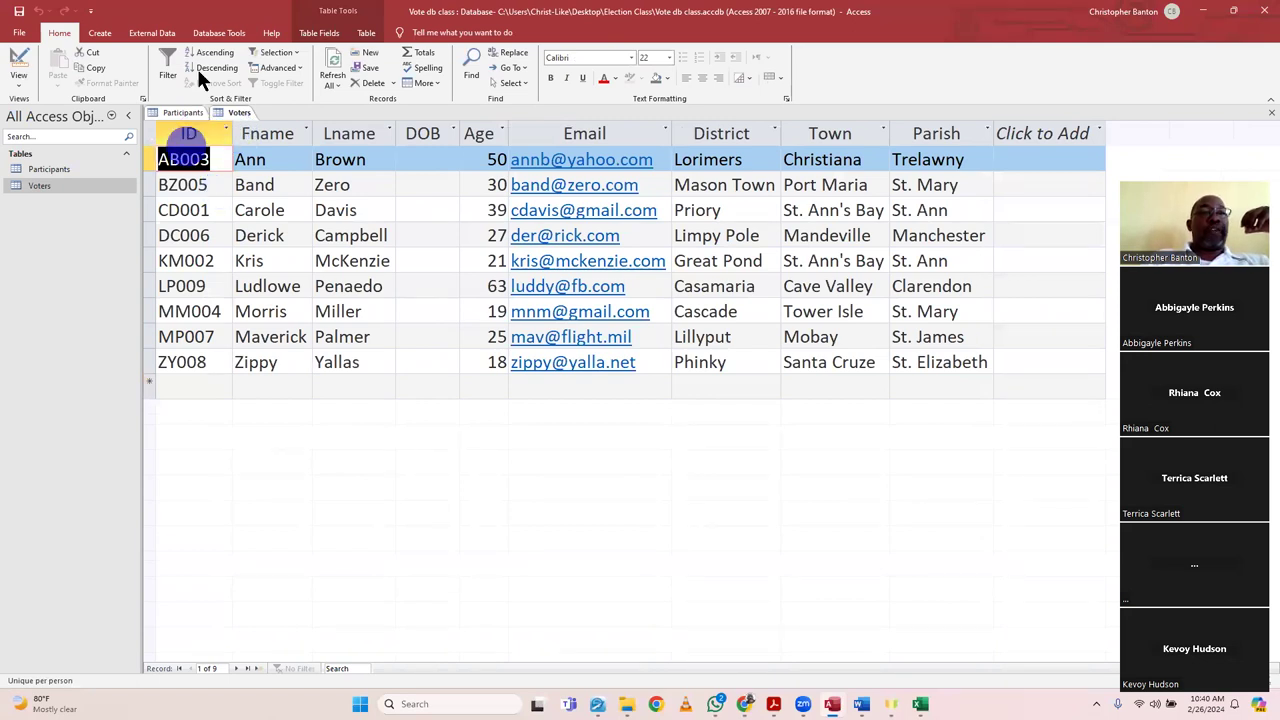
- Copy the whole ID column from Voters into the MemID column of Participants and set that datasheet's font size to 22
{"action": "left_click", "coordinate": [190, 133]}
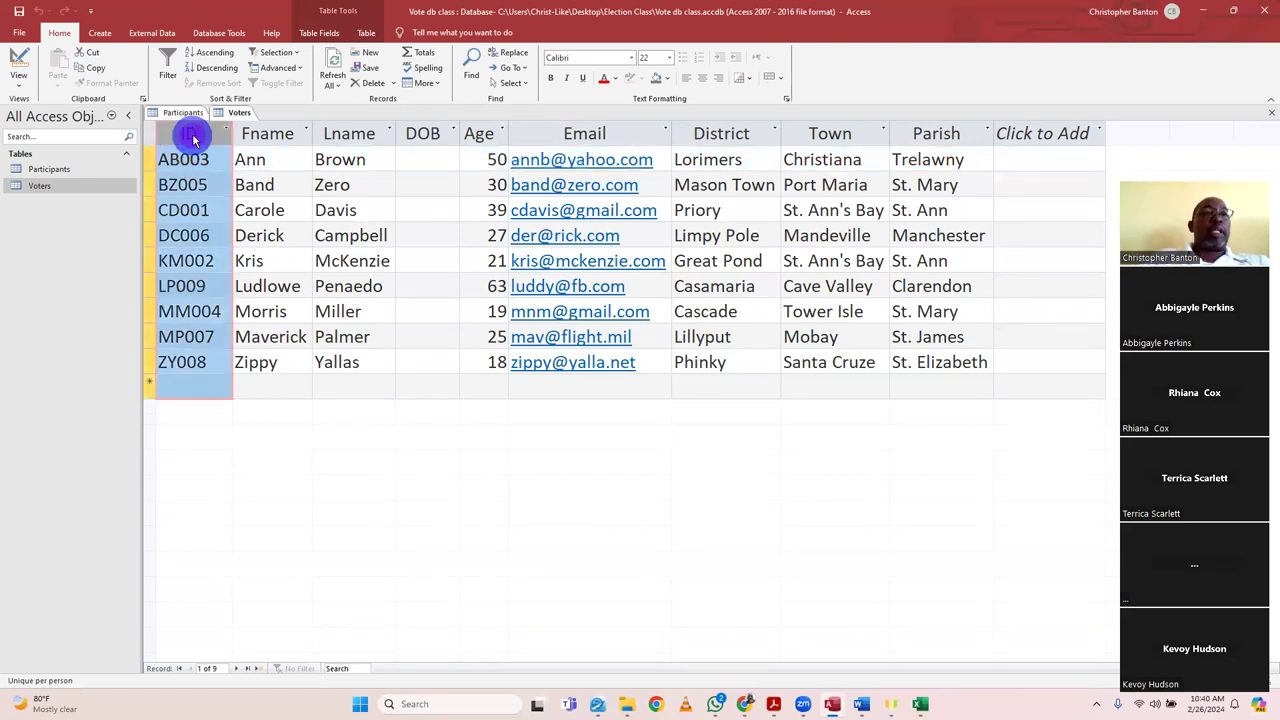
{"action": "left_click", "coordinate": [95, 68]}
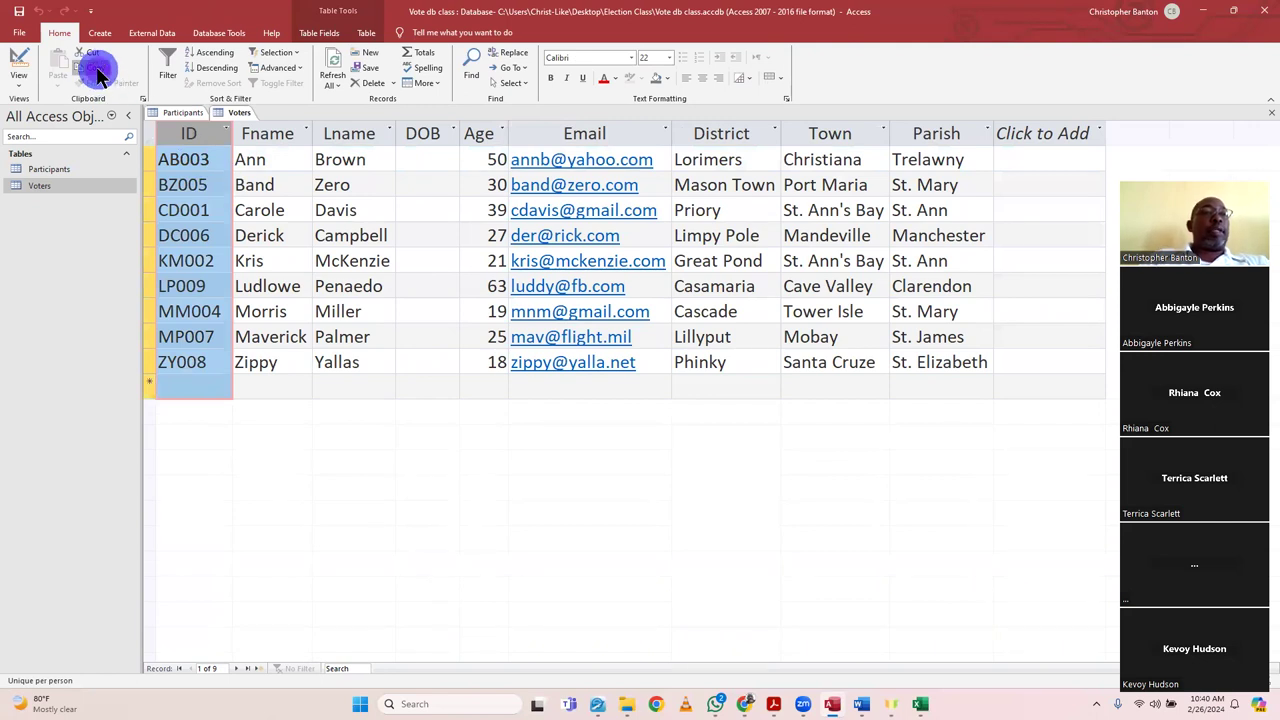
{"action": "left_click", "coordinate": [180, 114]}
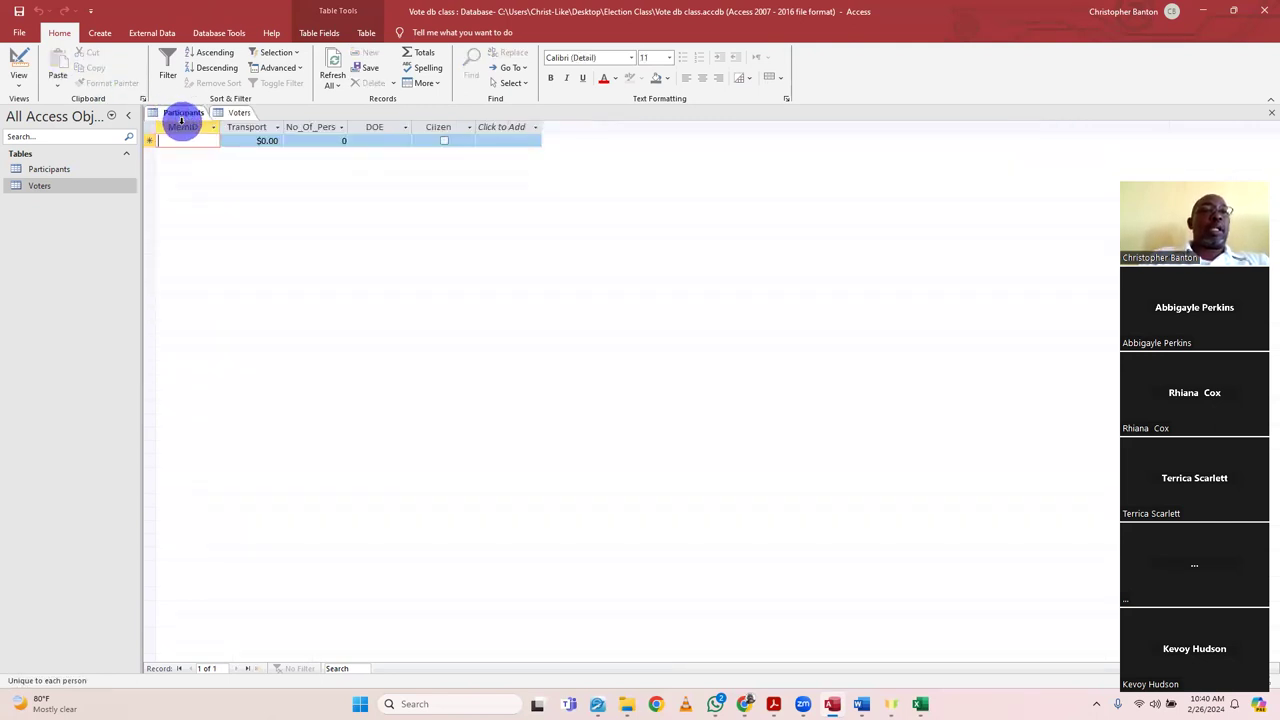
{"action": "left_click", "coordinate": [183, 127]}
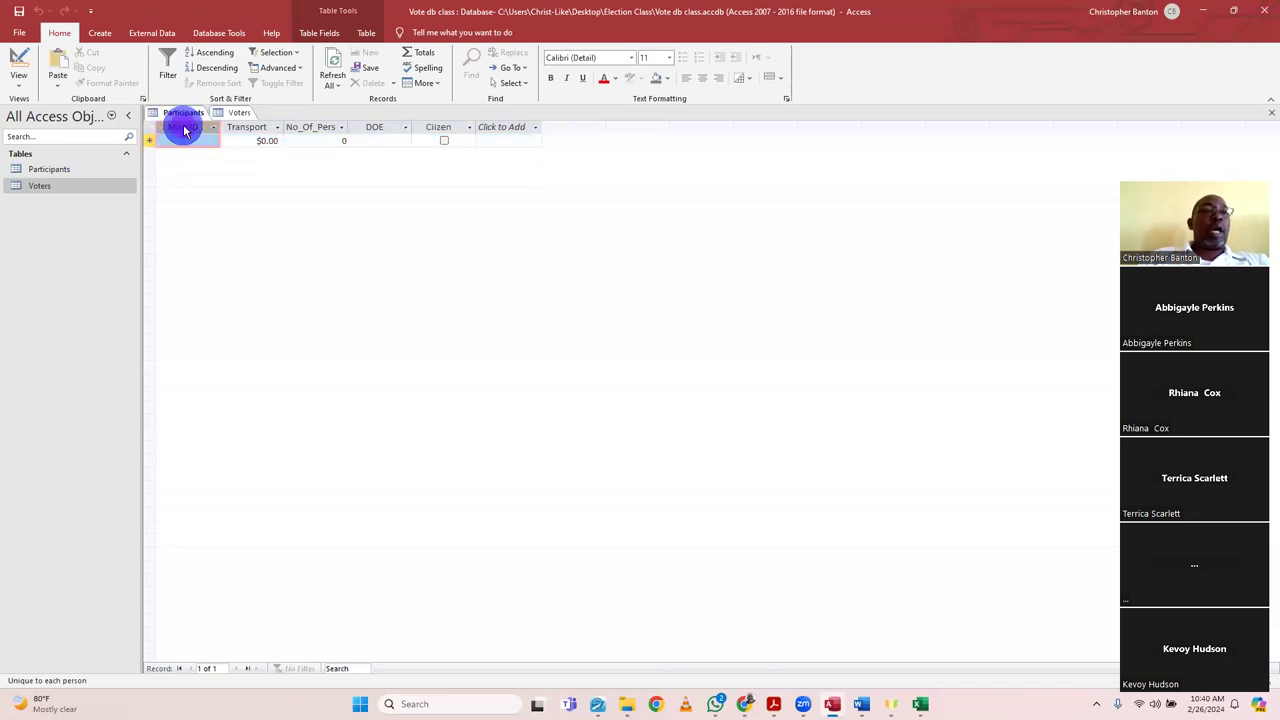
{"action": "left_click", "coordinate": [57, 68]}
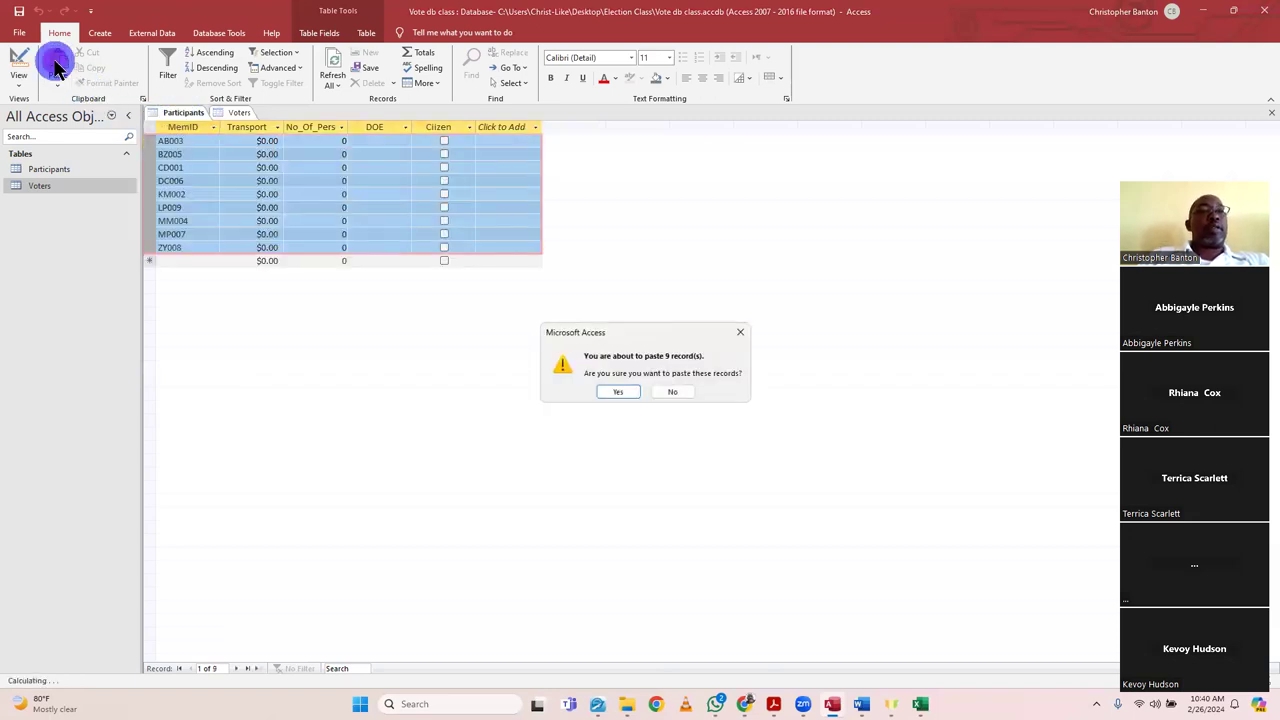
{"action": "left_click", "coordinate": [628, 393]}
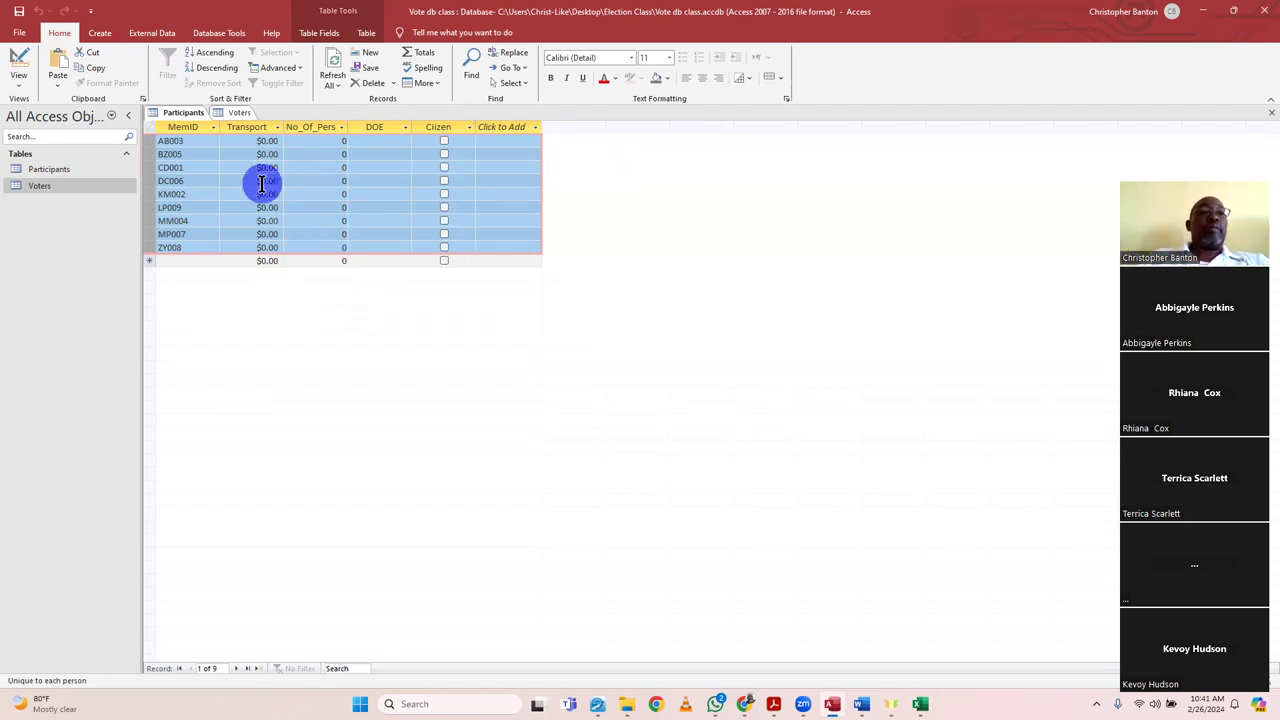
{"action": "left_click", "coordinate": [668, 58]}
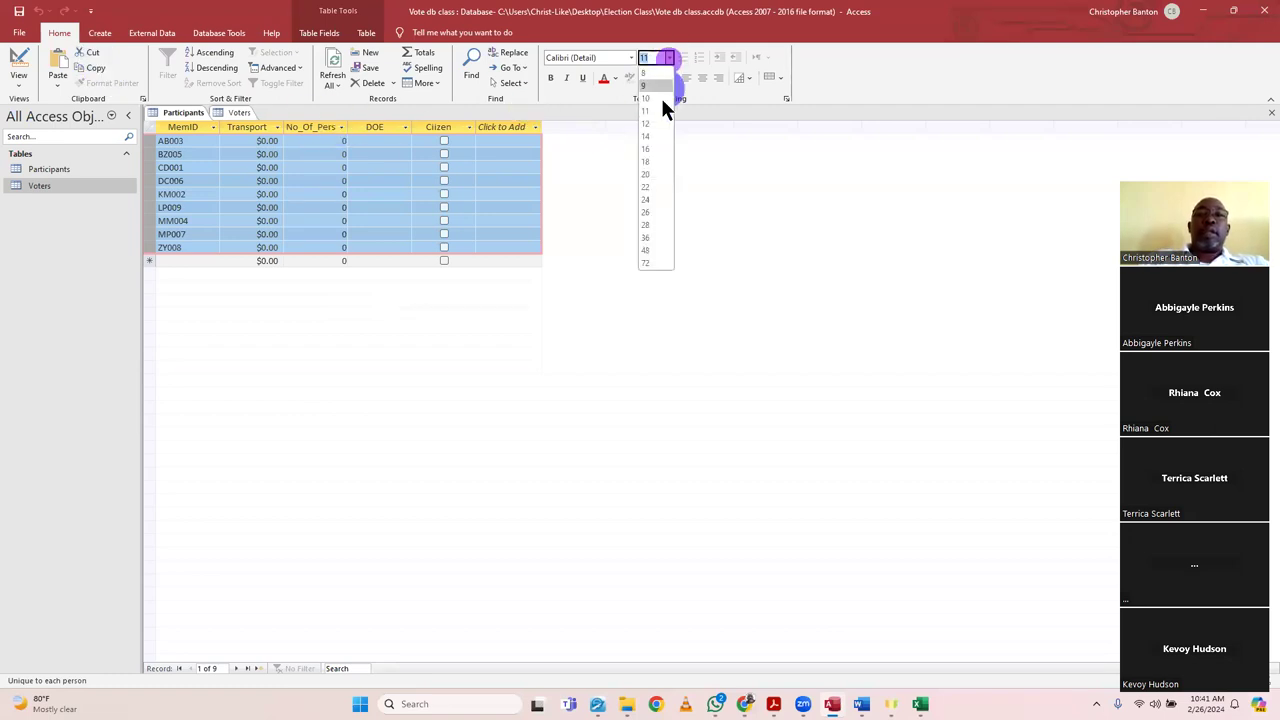
{"action": "left_click", "coordinate": [648, 187]}
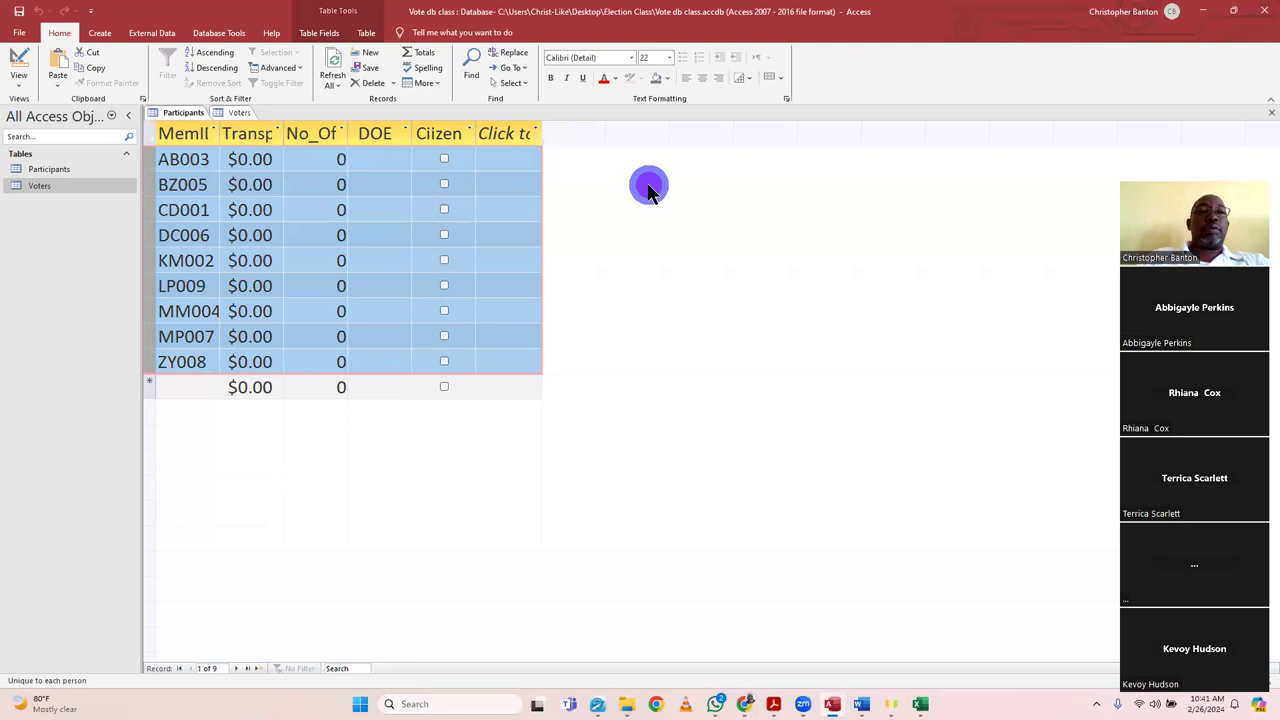
{"action": "left_click", "coordinate": [272, 159]}
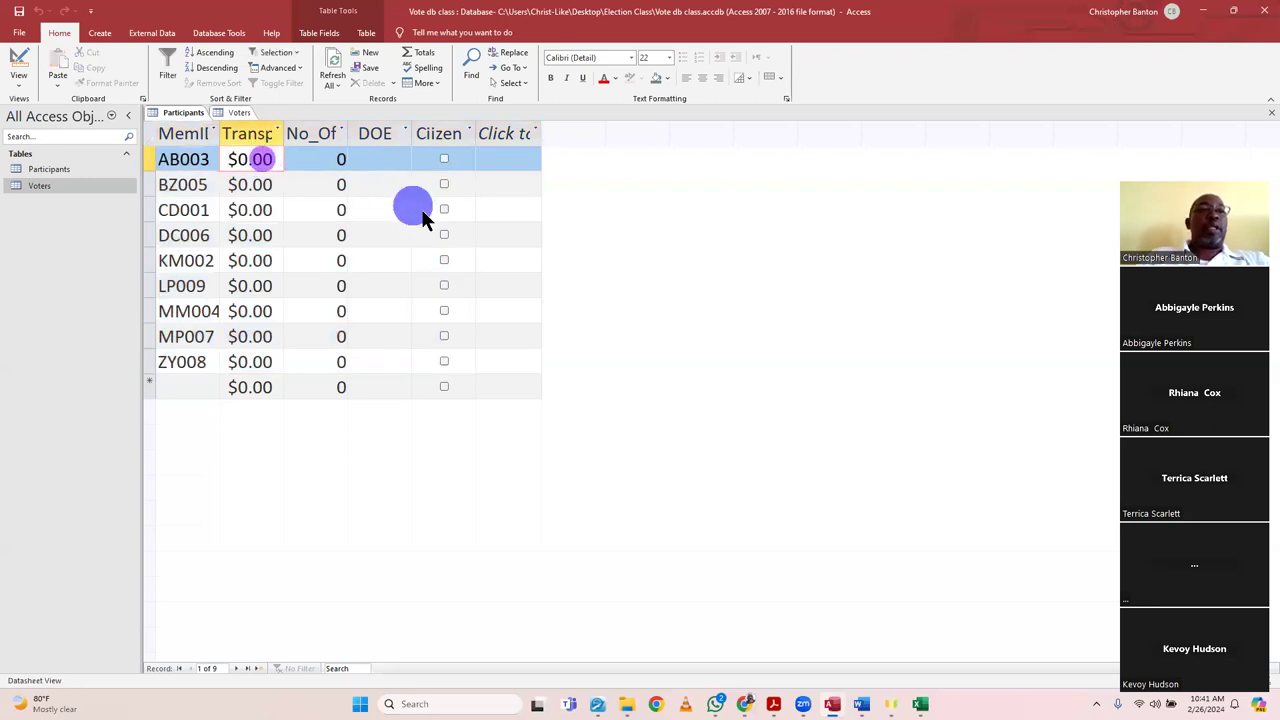
{"action": "left_click", "coordinate": [502, 242]}
{"action": "type", "text": "500"}
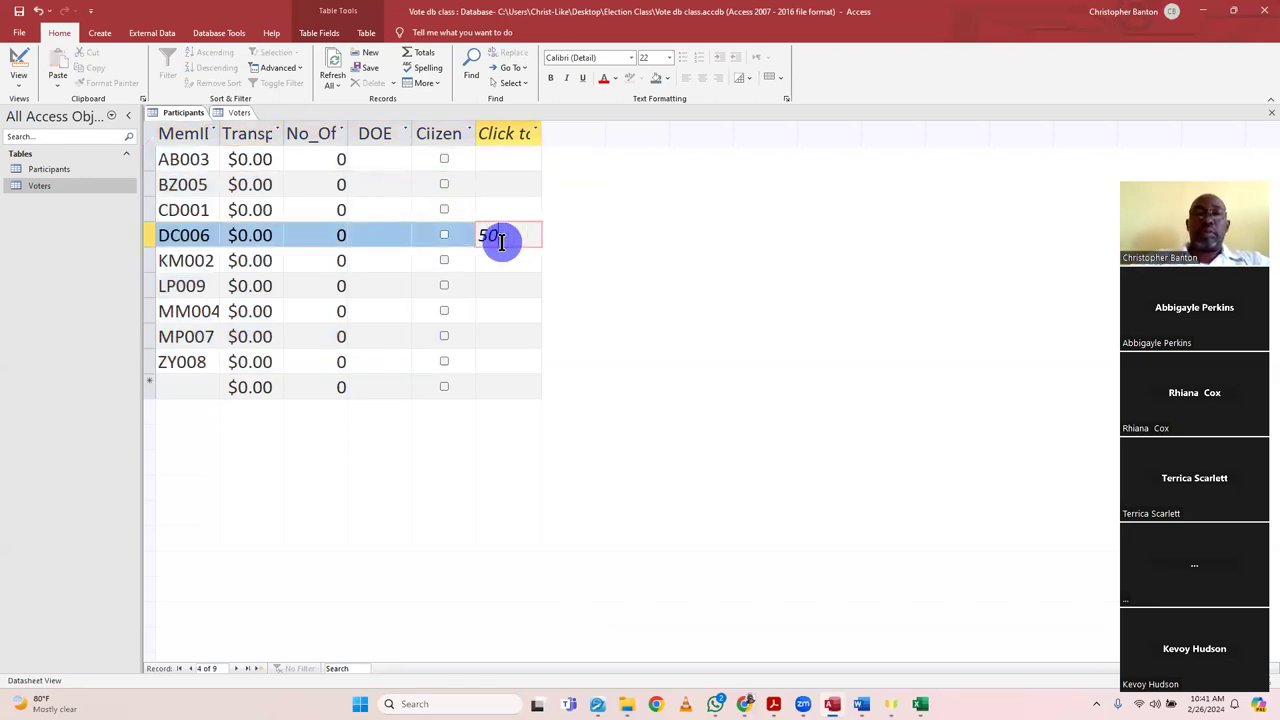
{"action": "left_click", "coordinate": [250, 160]}
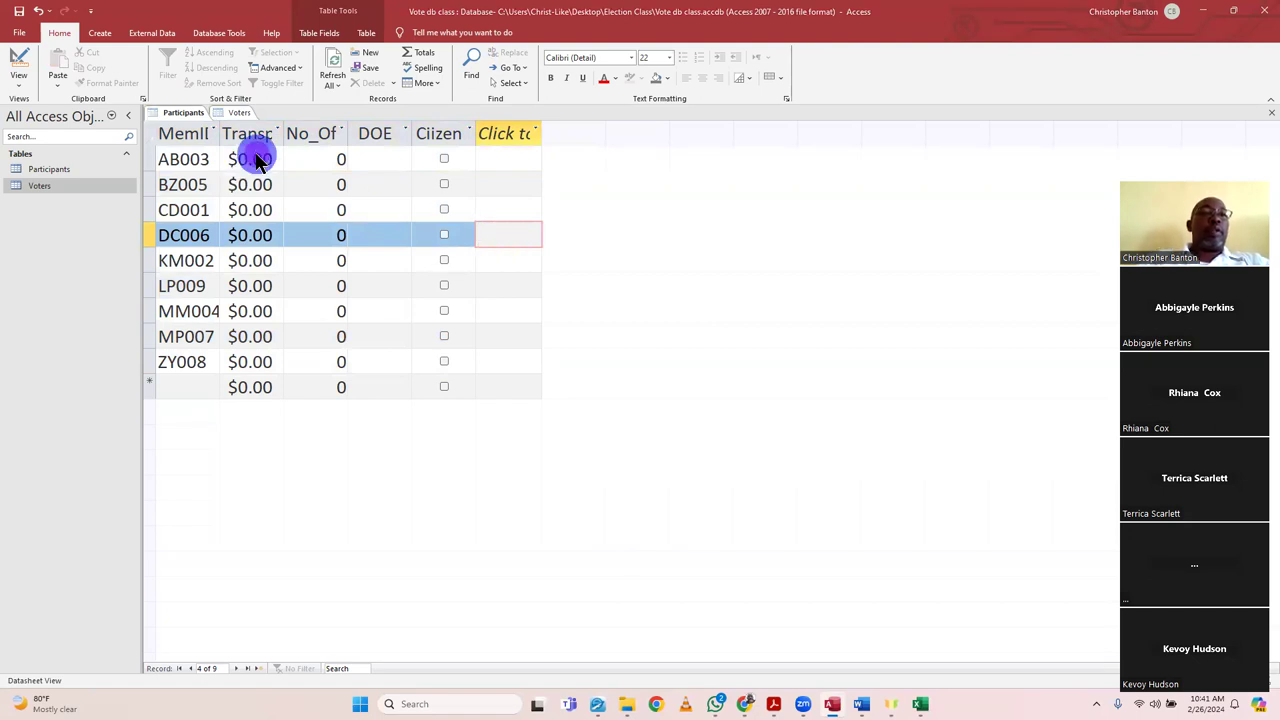
{"action": "left_click", "coordinate": [360, 214]}
{"action": "left_click", "coordinate": [606, 376]}
{"action": "left_click", "coordinate": [615, 390]}
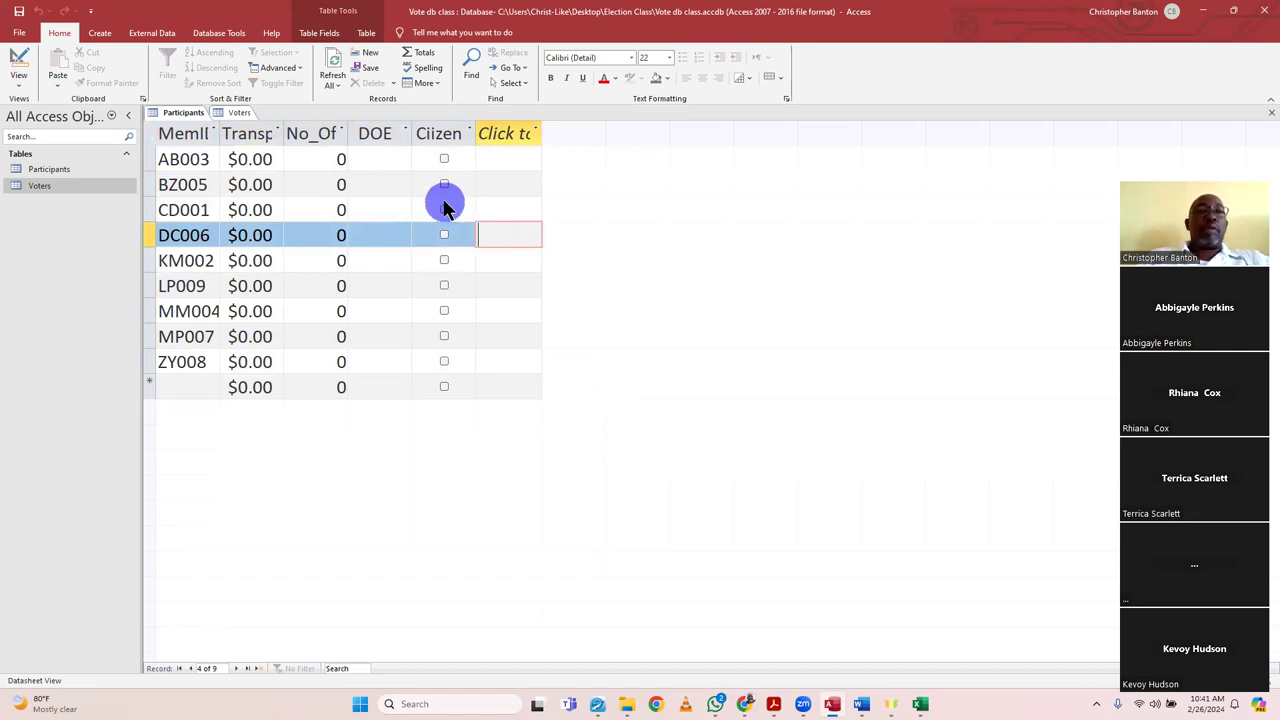
{"action": "left_click", "coordinate": [391, 172]}
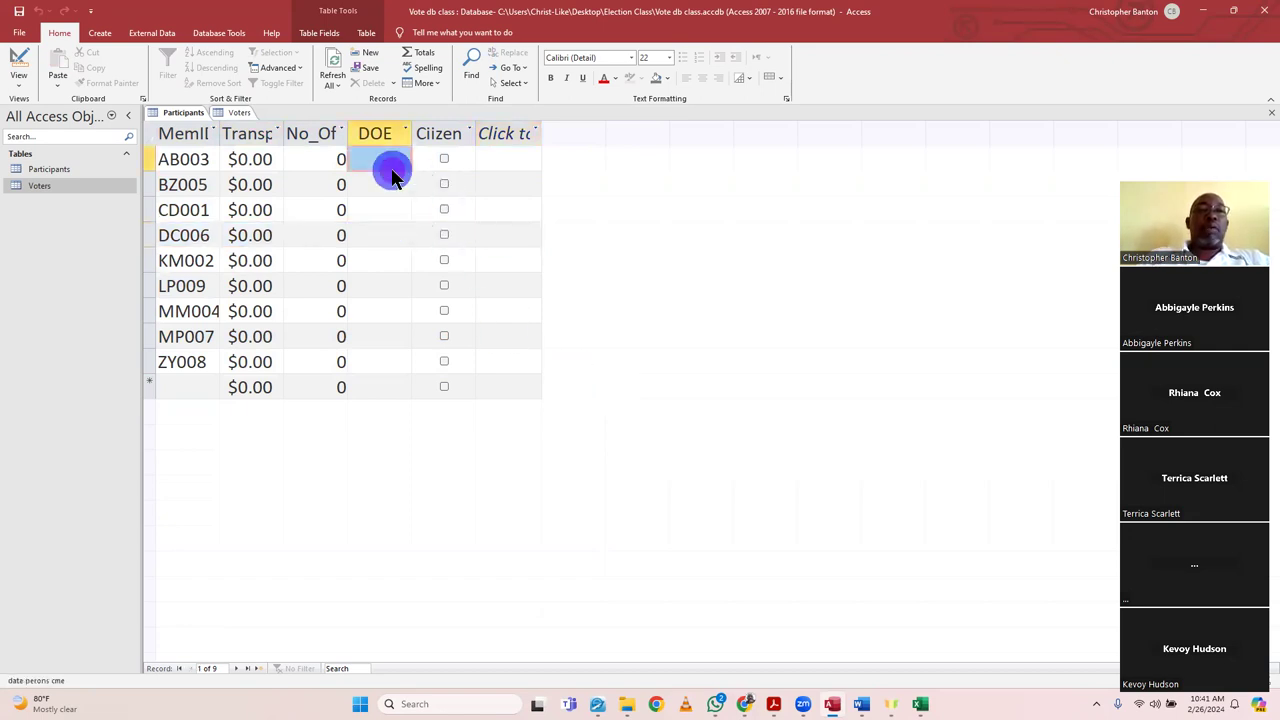
- Enter 500 as the Transport amount of the first Participants record, adding the missing digits before the decimal point
{"action": "left_click", "coordinate": [270, 160]}
{"action": "type", "text": "500"}
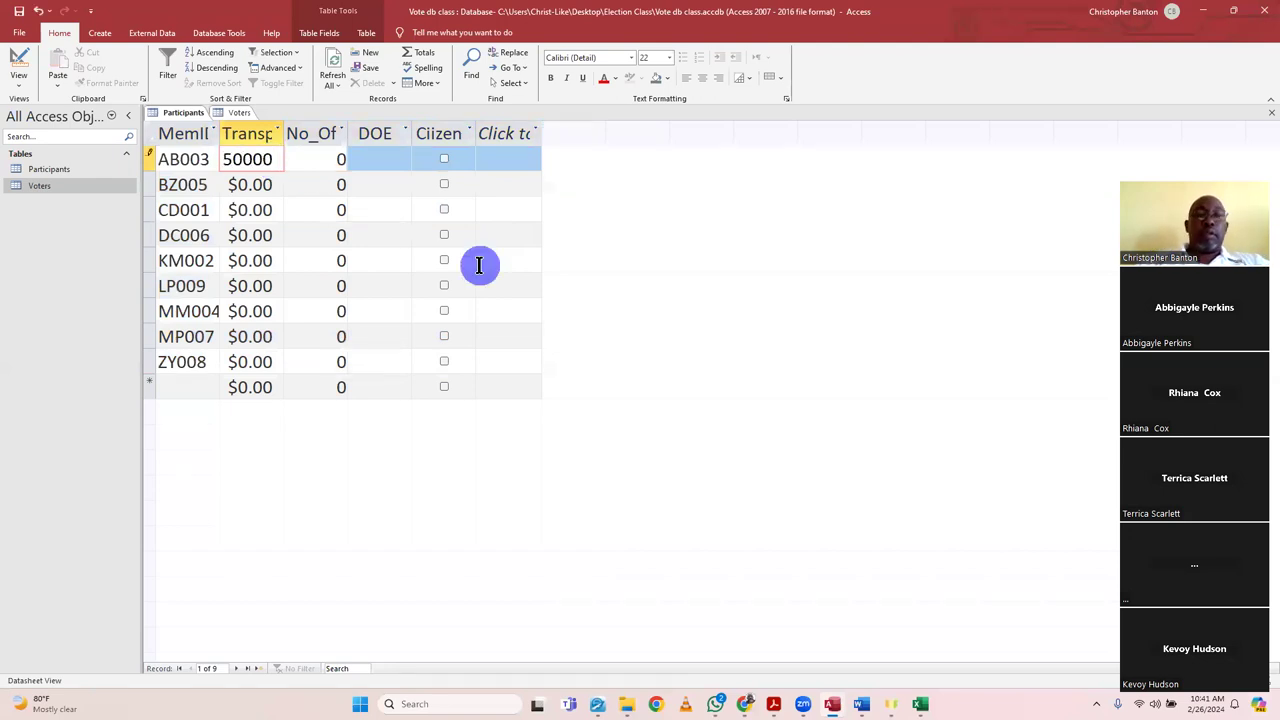
{"action": "key", "text": "Tab"}
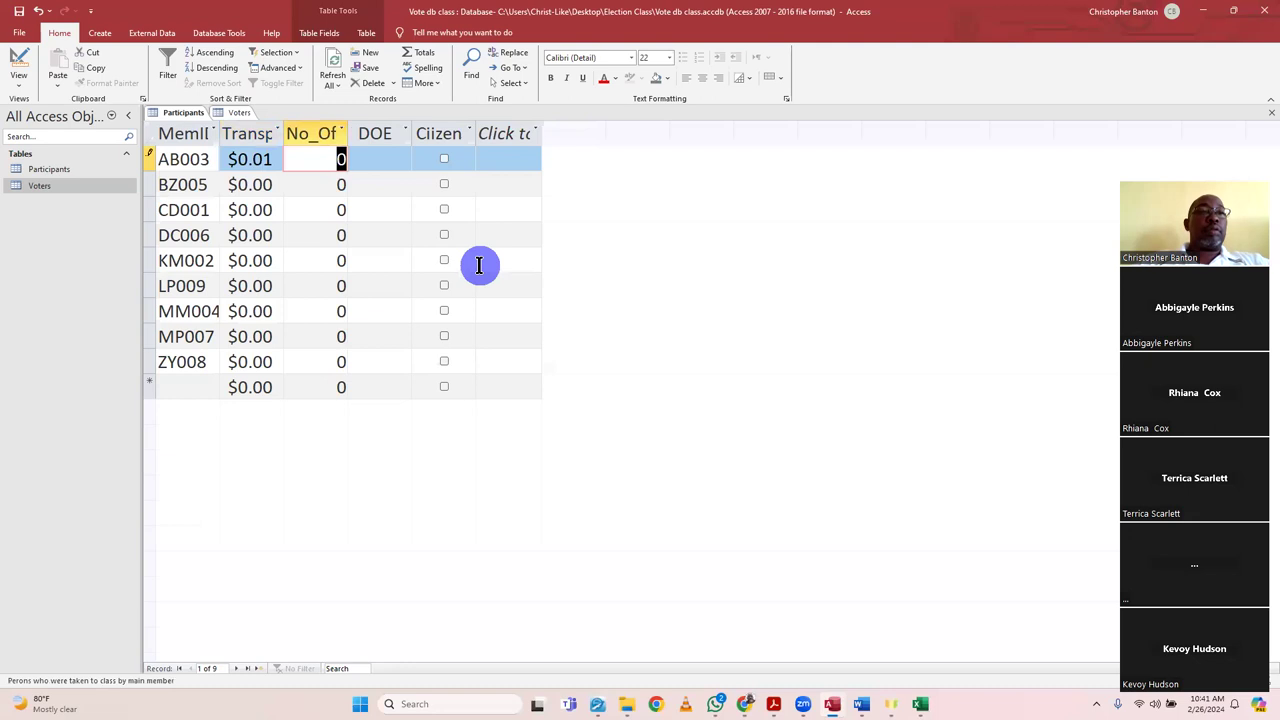
{"action": "left_click", "coordinate": [272, 162]}
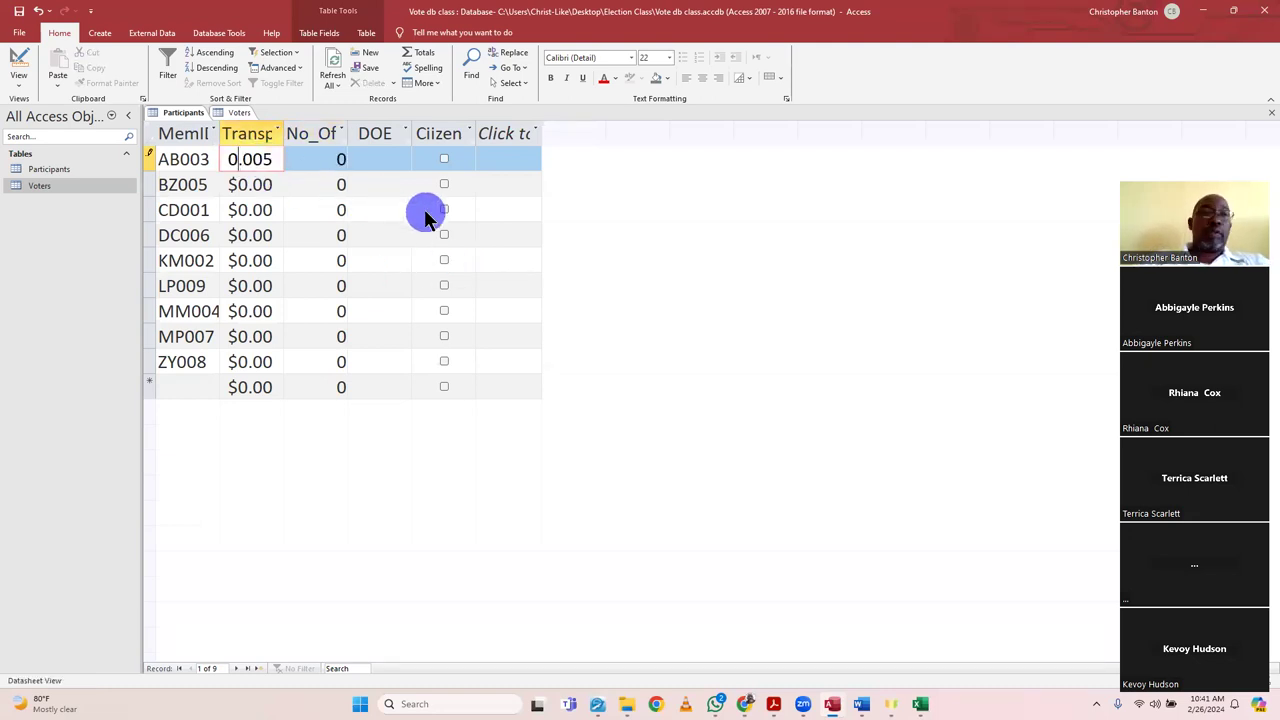
{"action": "type", "text": "0"}
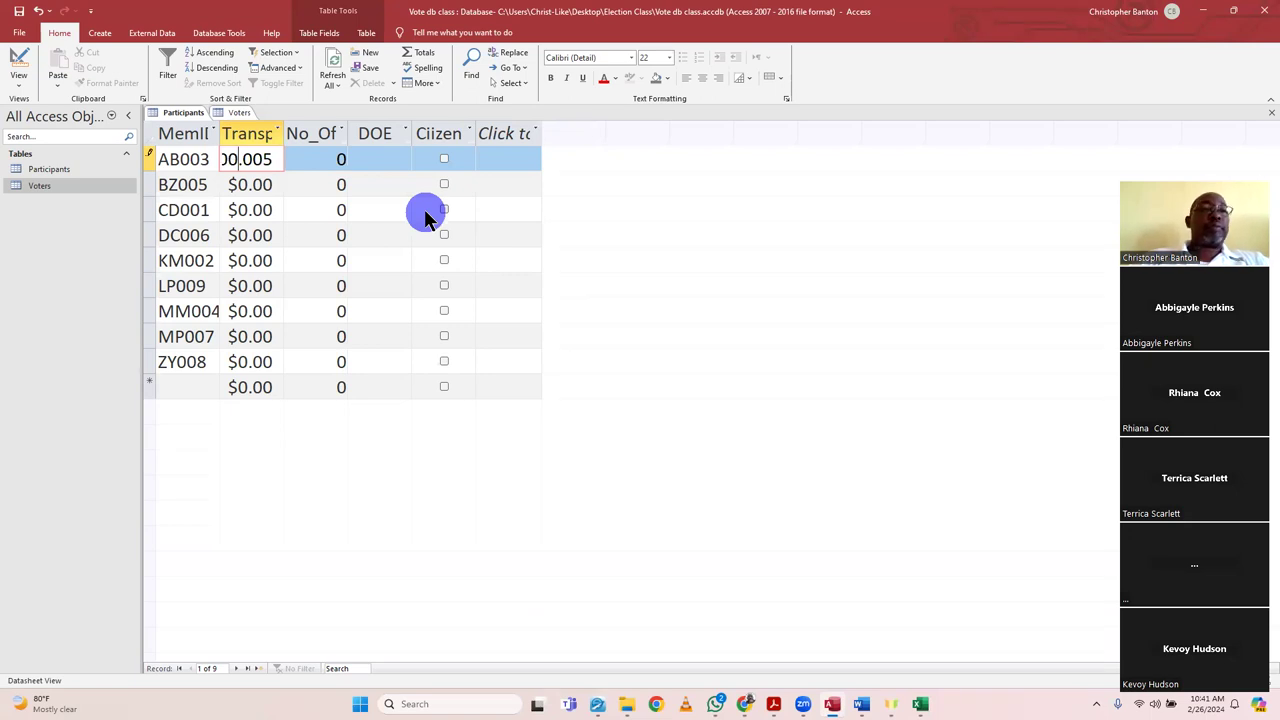
{"action": "key", "text": "Tab"}
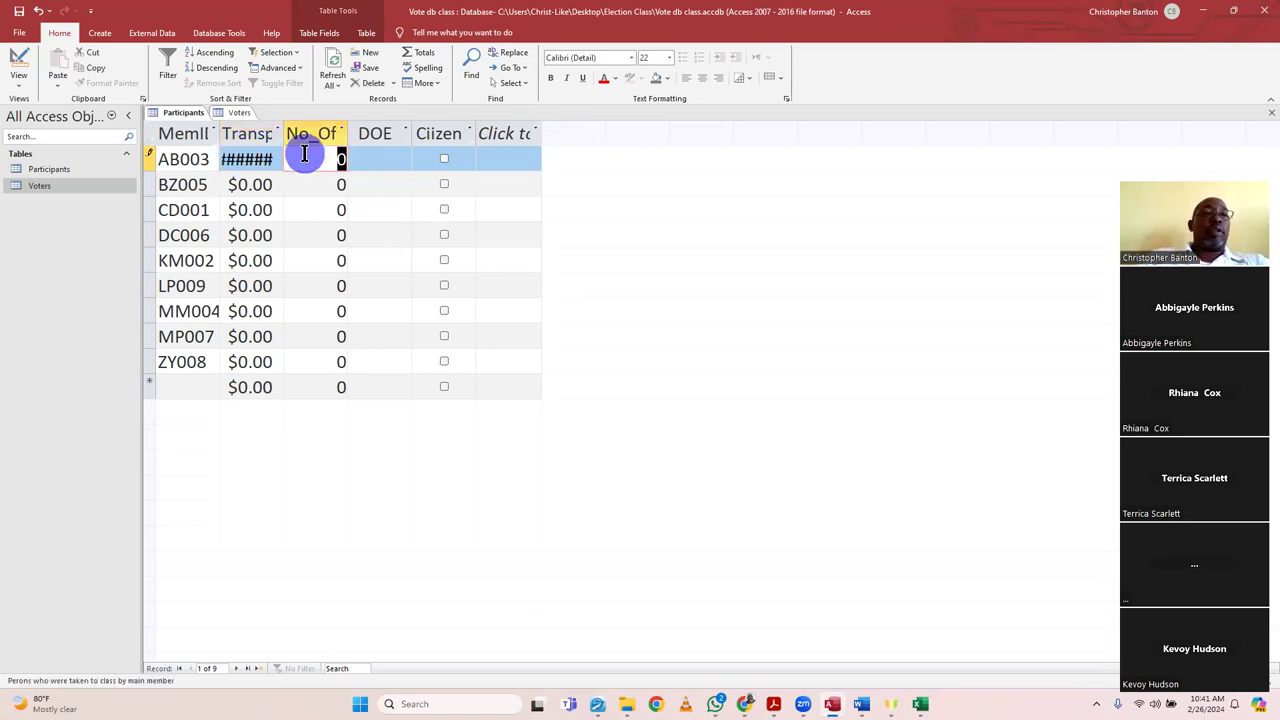
- Widen the Transport column and correct the first Participants record's Transport amount to $5,000.00
{"action": "left_click_drag", "start_coordinate": [285, 135], "coordinate": [340, 137]}
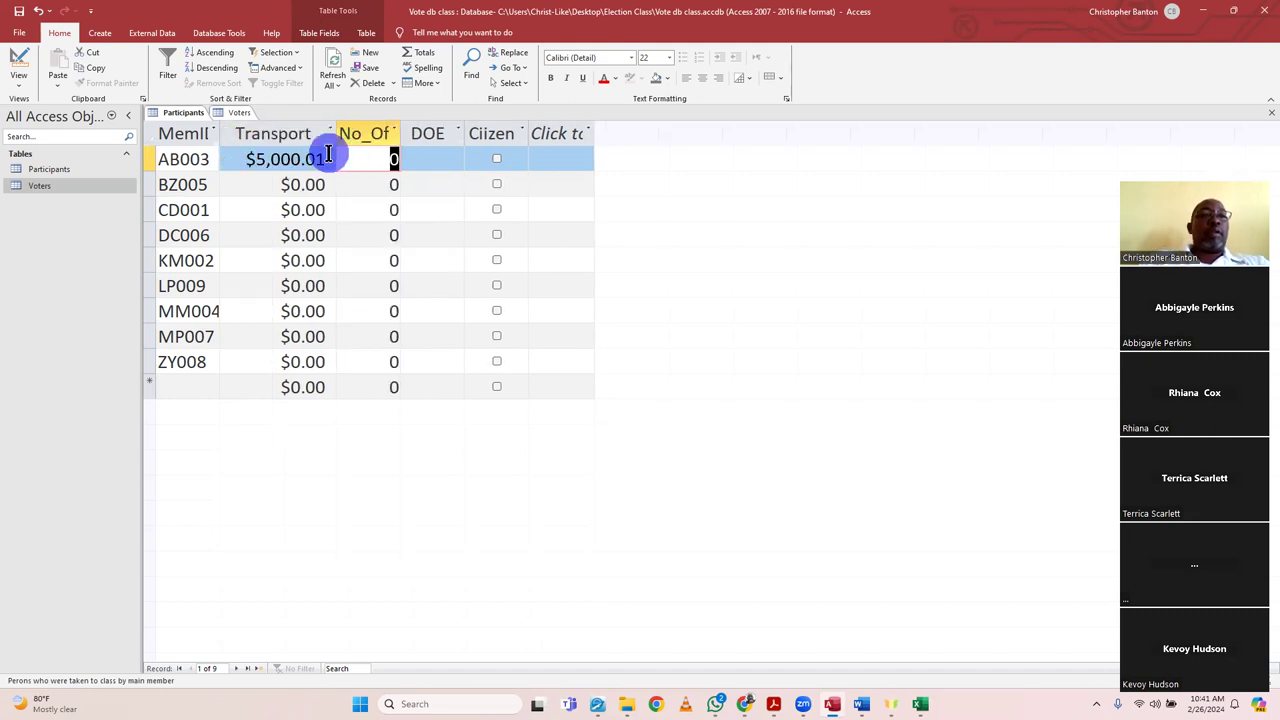
{"action": "left_click", "coordinate": [329, 155]}
{"action": "key", "text": "BackSpace"}
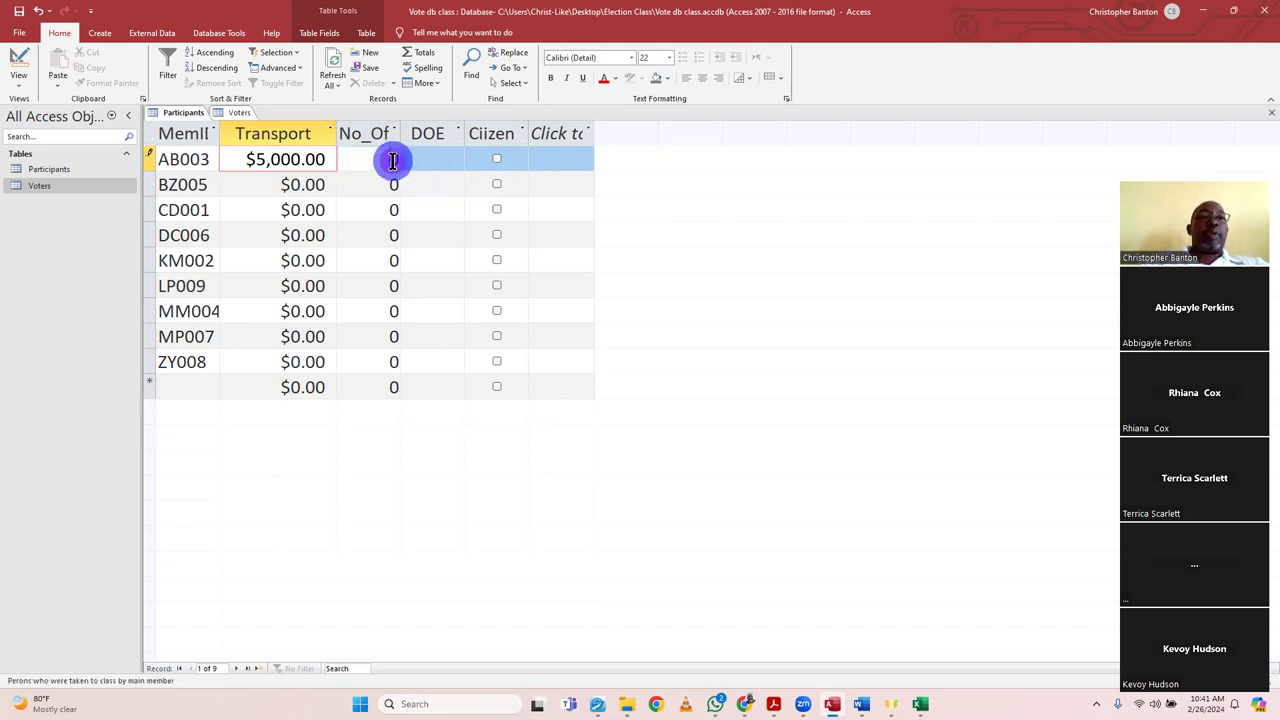
- Complete the first record with No_Of 3, DOE 2/7/2024 and Ciizen checked, widening the DOE column to fit the date
{"action": "left_click", "coordinate": [392, 159]}
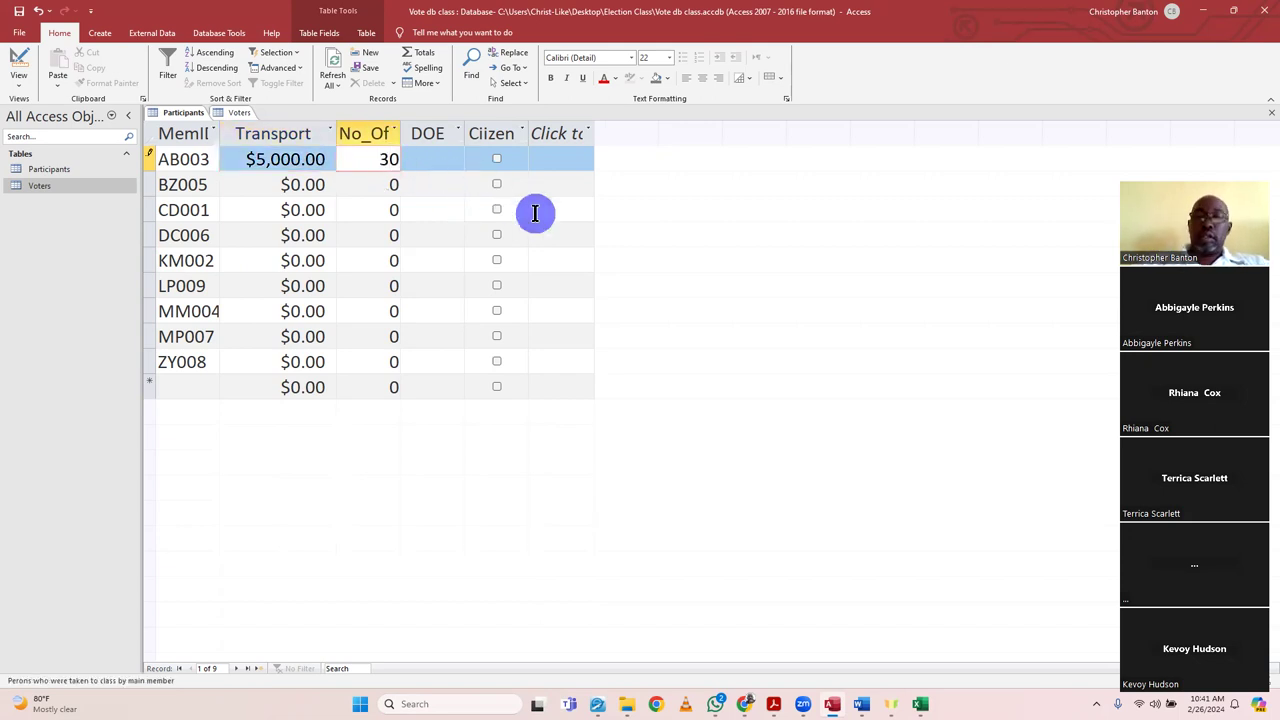
{"action": "type", "text": "3"}
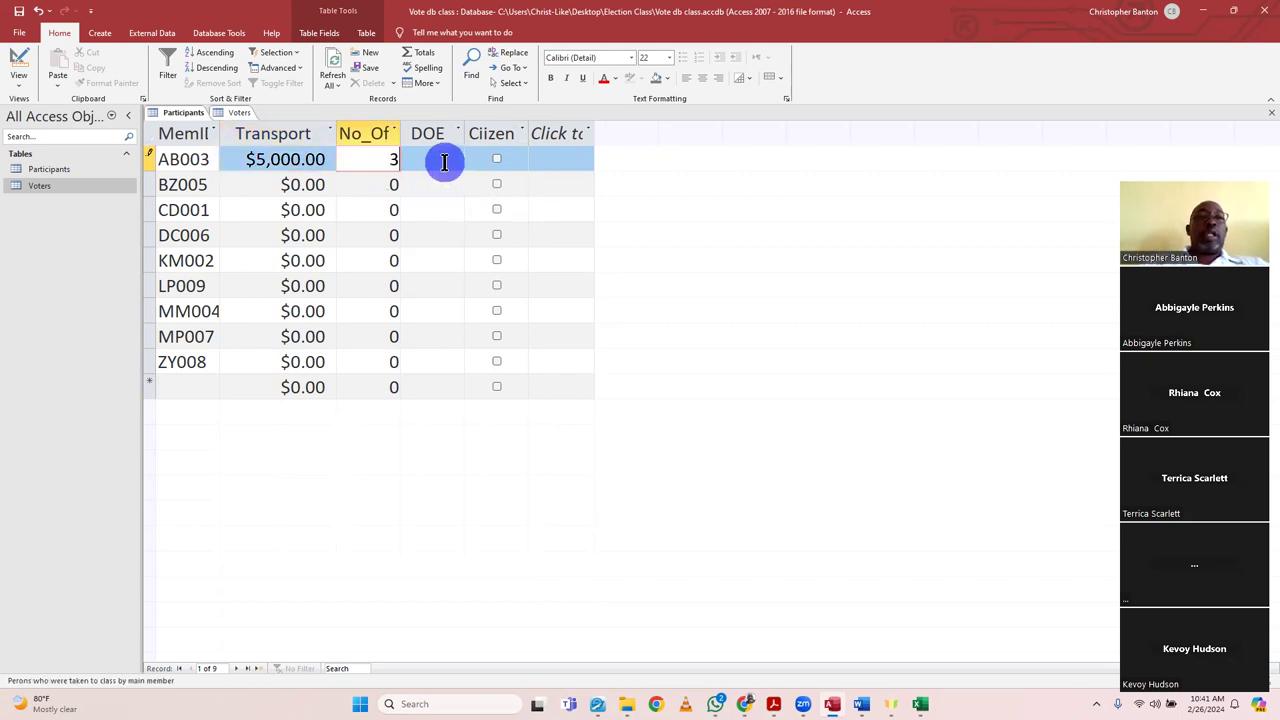
{"action": "left_click", "coordinate": [443, 160]}
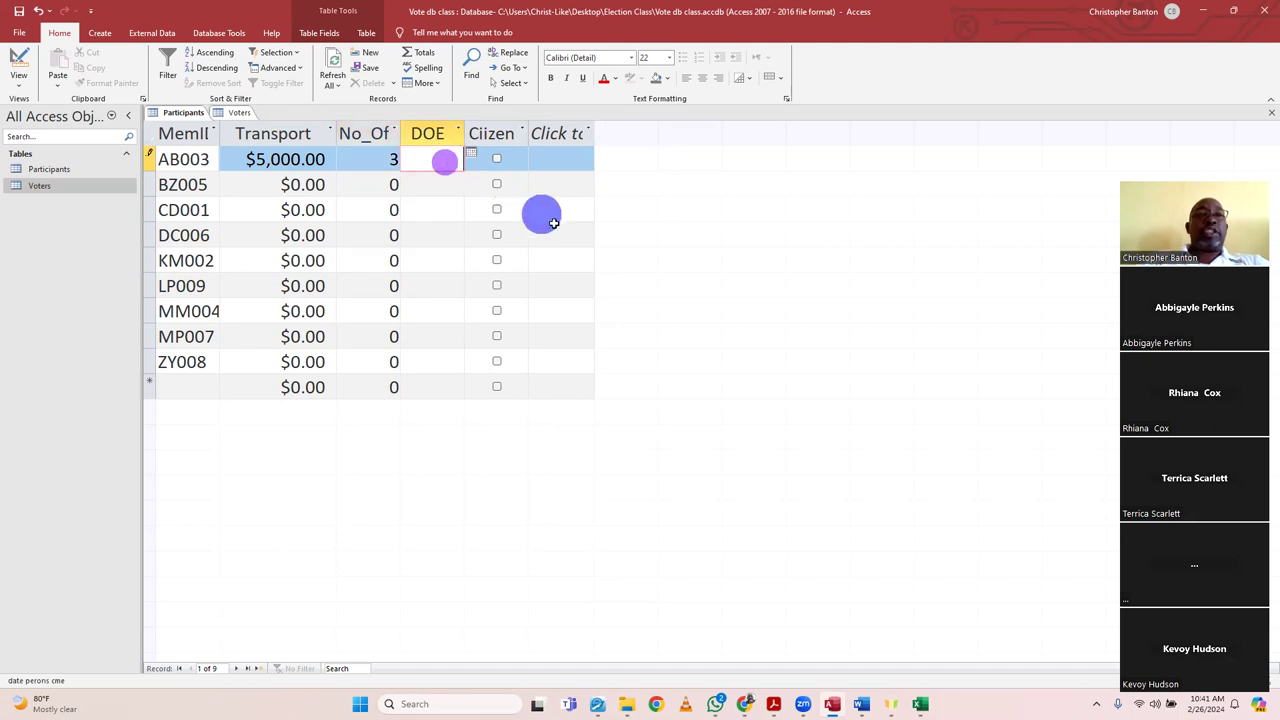
{"action": "left_click", "coordinate": [470, 154]}
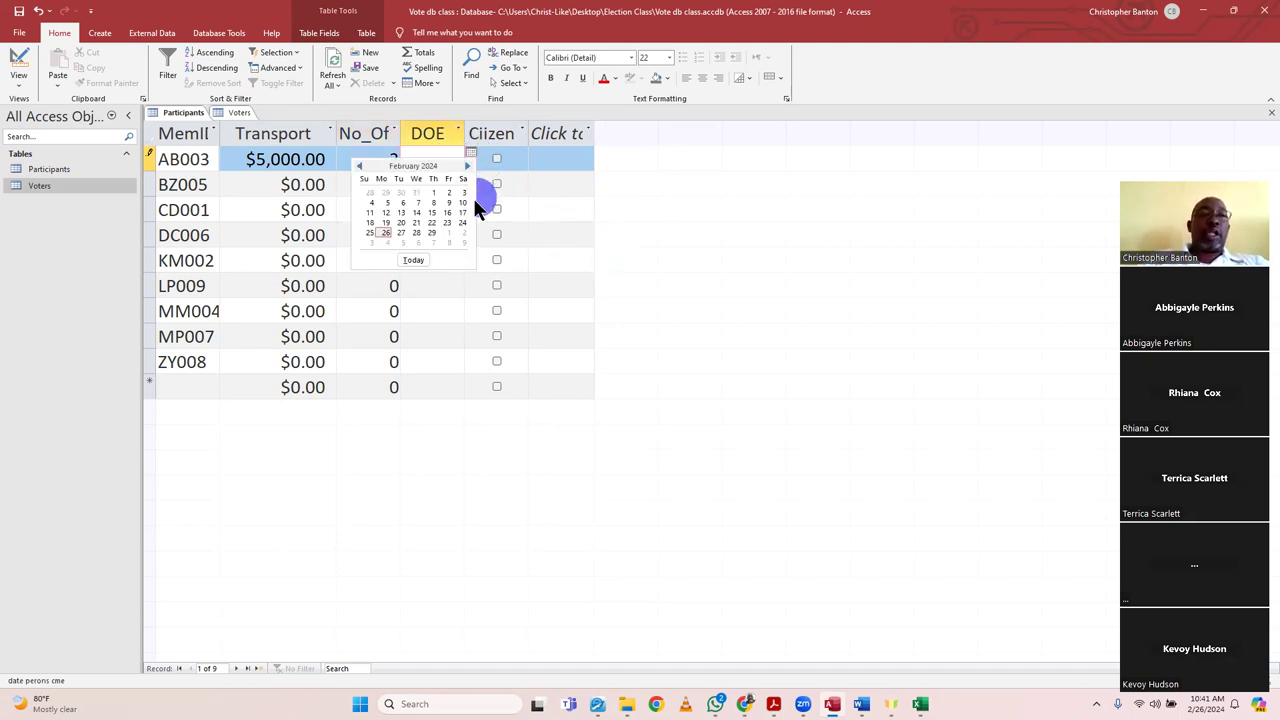
{"action": "left_click", "coordinate": [417, 202]}
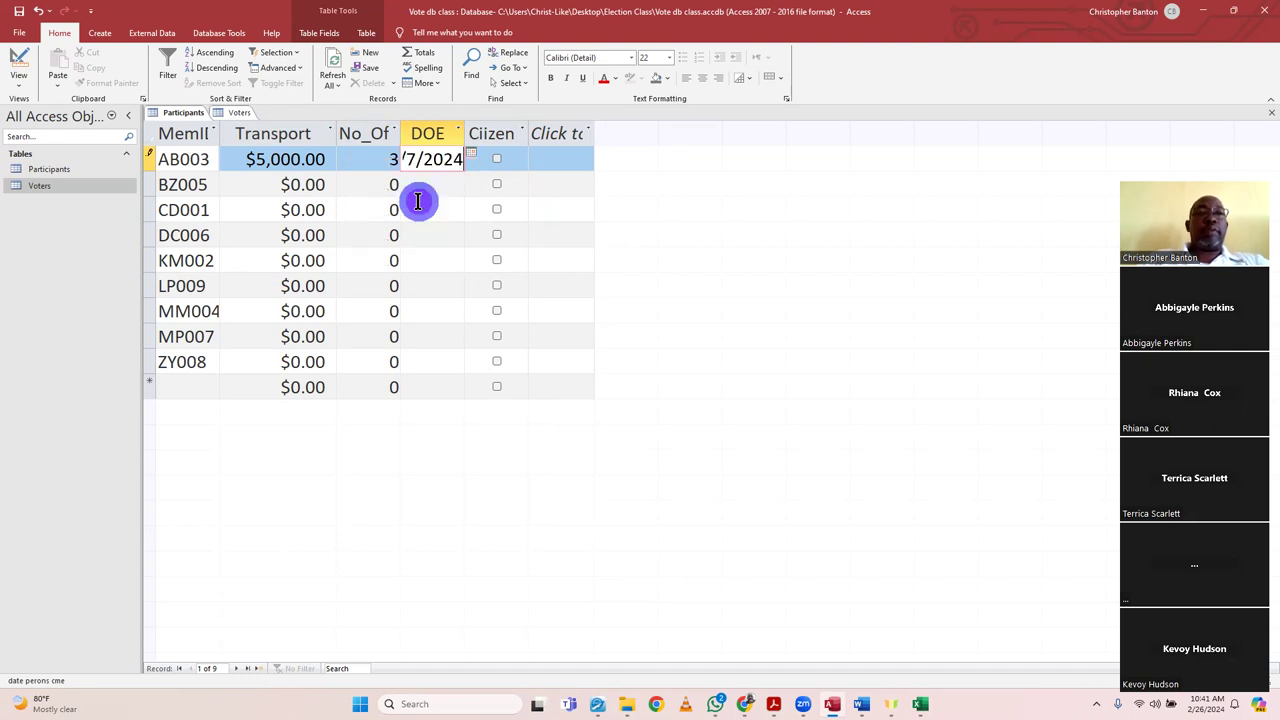
{"action": "left_click_drag", "start_coordinate": [465, 135], "coordinate": [513, 142]}
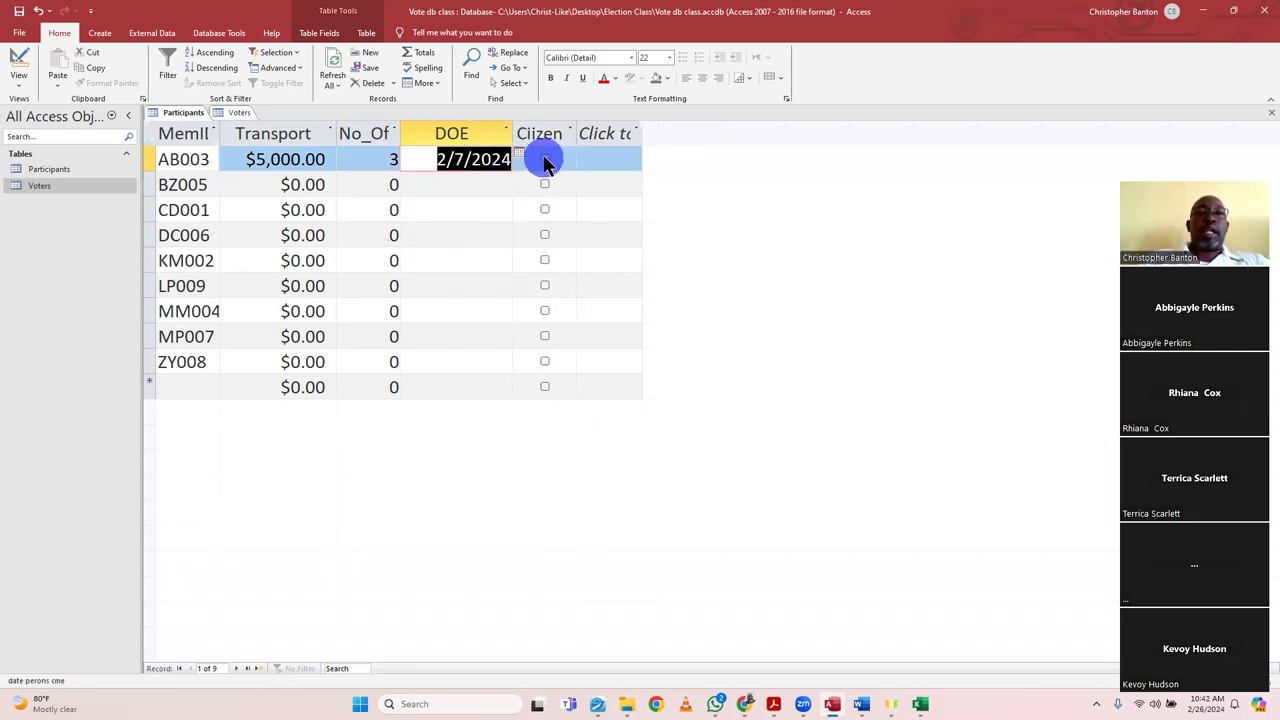
{"action": "left_click", "coordinate": [544, 159]}
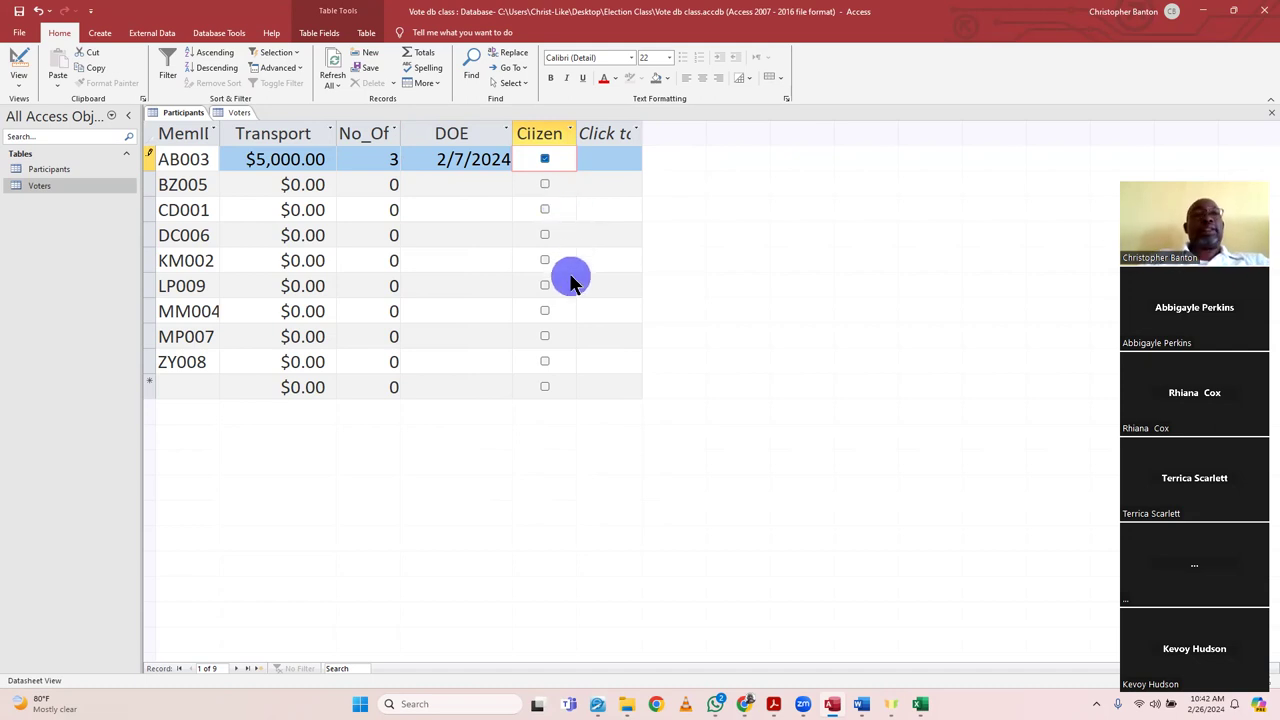
- Fill the second record with Transport $3,000.00, No_Of 50 and DOE 2/1/2024
{"action": "left_click", "coordinate": [292, 186]}
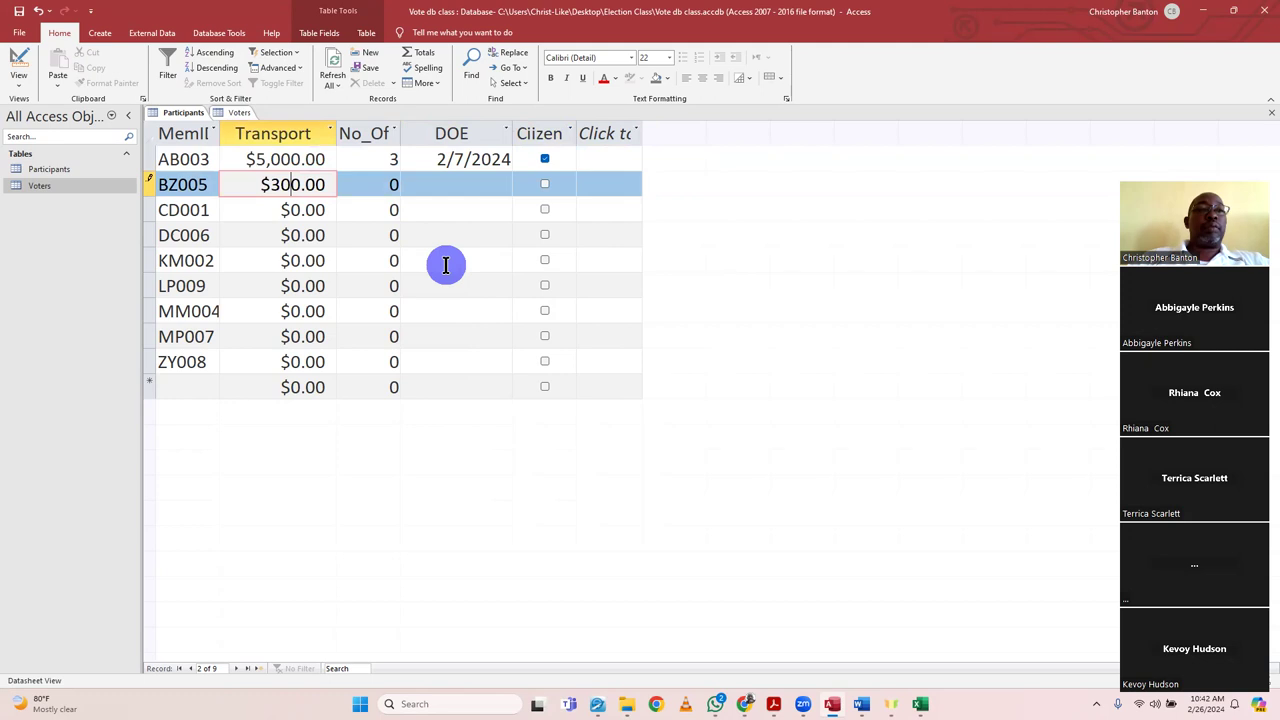
{"action": "type", "text": "300"}
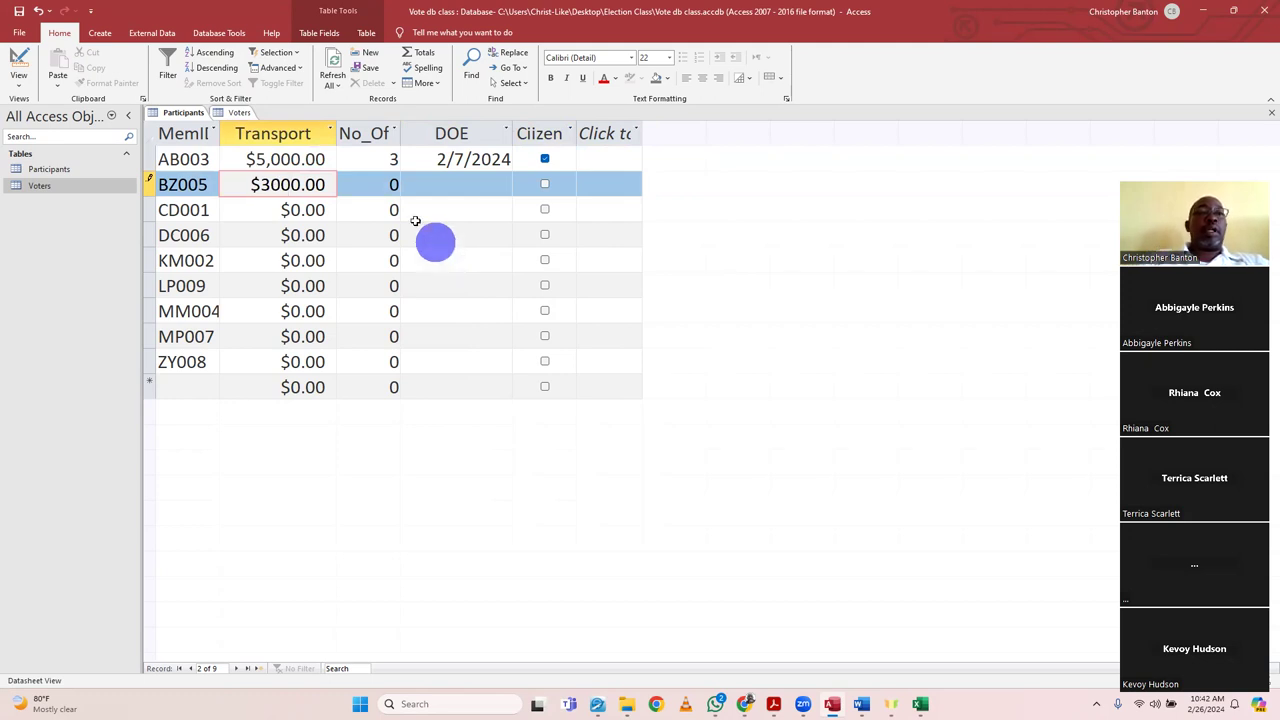
{"action": "left_click", "coordinate": [389, 192]}
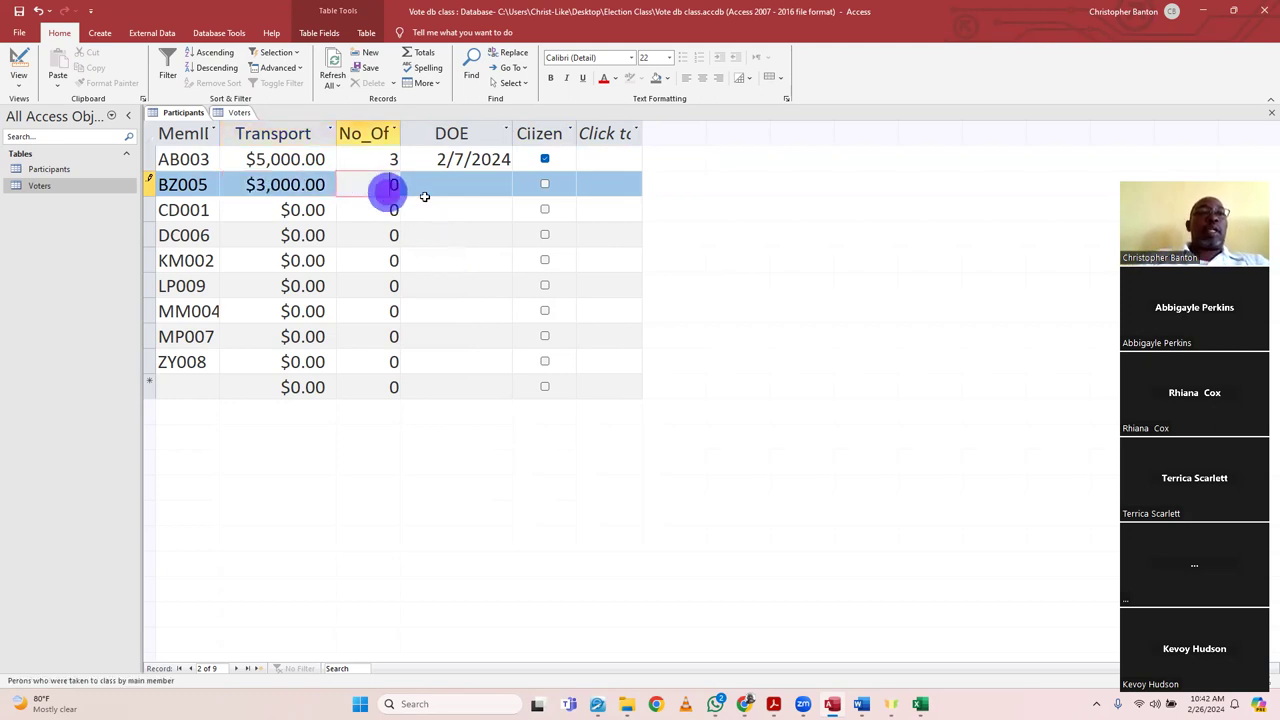
{"action": "left_click", "coordinate": [490, 186]}
{"action": "left_click", "coordinate": [519, 178]}
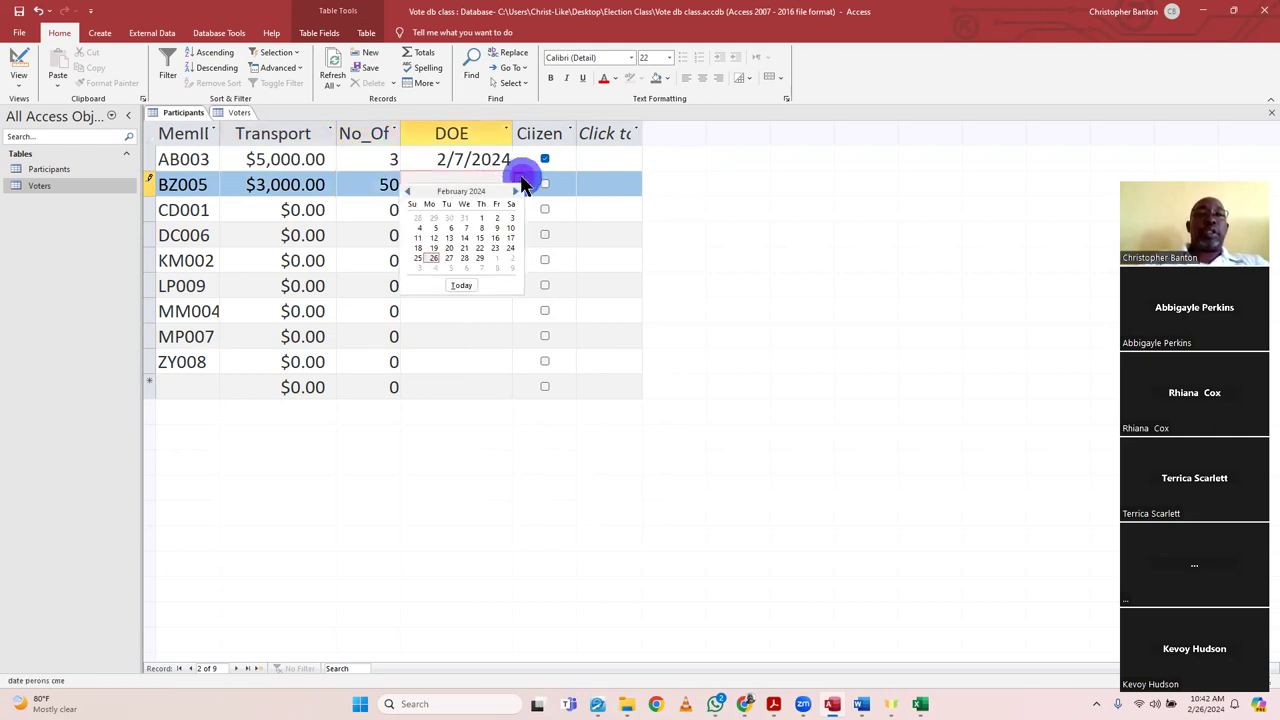
{"action": "left_click", "coordinate": [480, 218]}
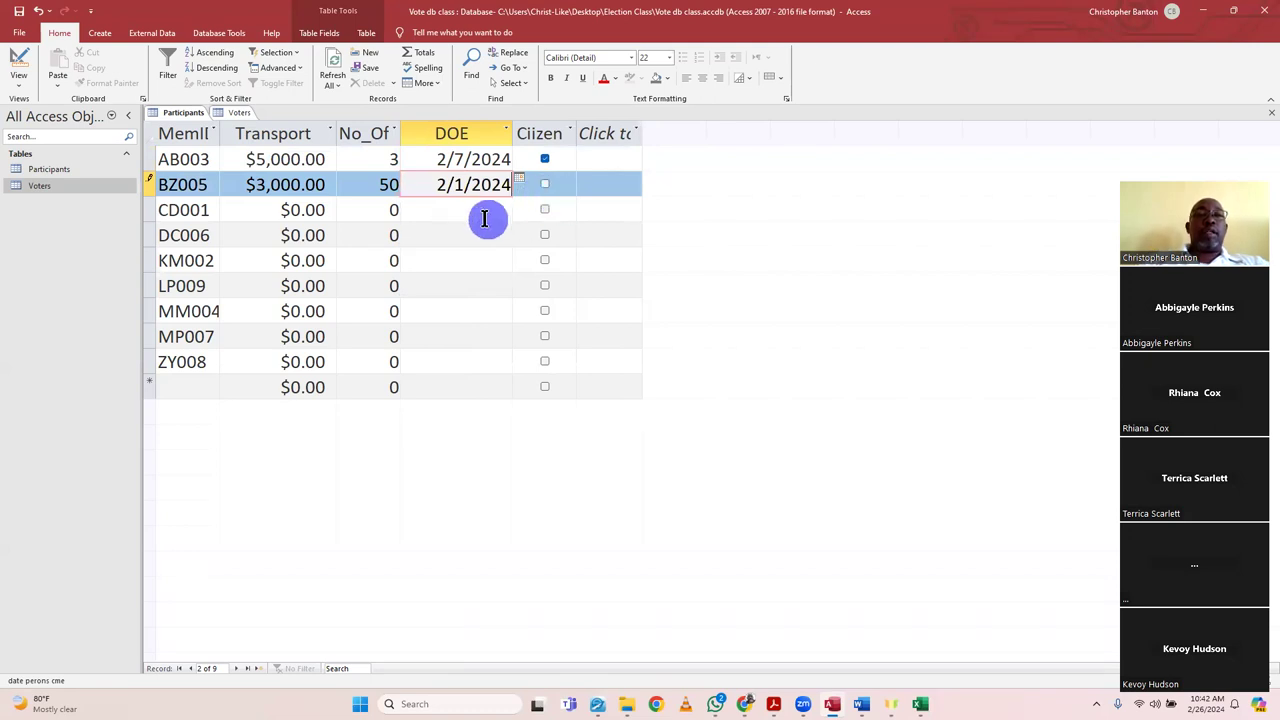
- Set the third record's Transport amount to $1,000.00, replacing the mistyped currency entry
{"action": "left_click", "coordinate": [264, 214]}
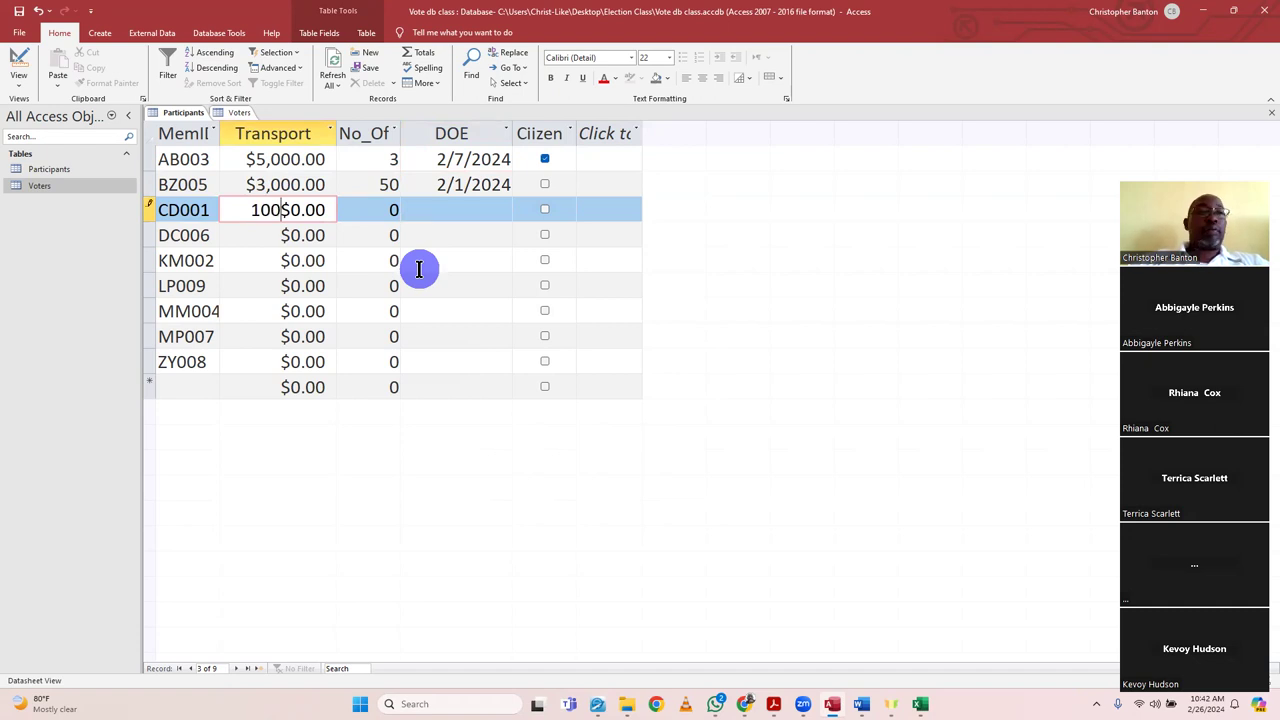
{"action": "type", "text": "1000"}
{"action": "key", "text": "Return"}
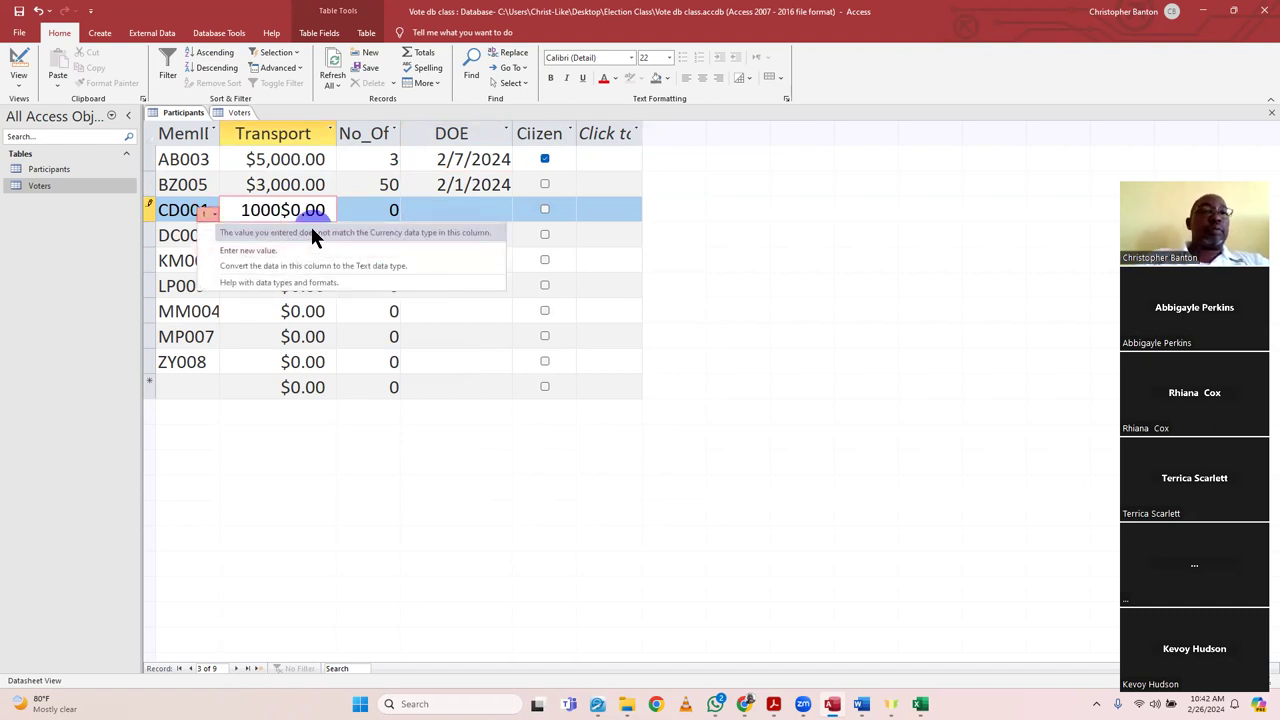
{"action": "left_click", "coordinate": [299, 249]}
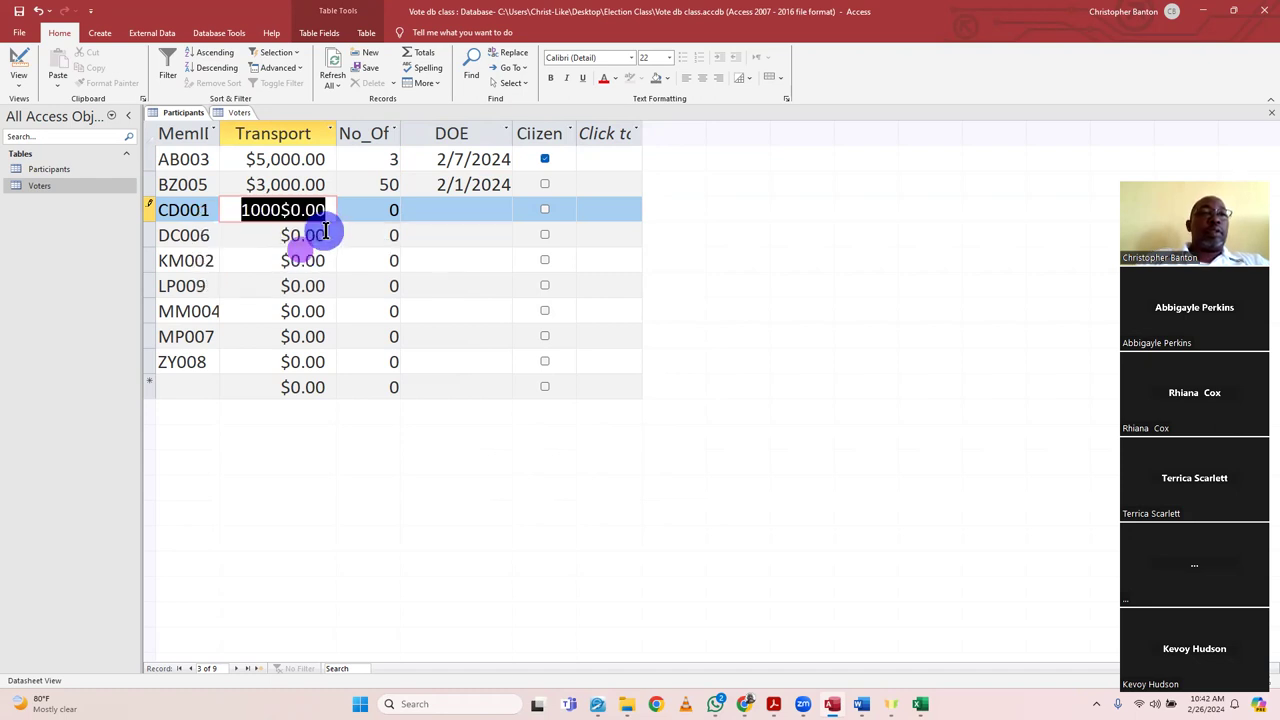
{"action": "left_click", "coordinate": [305, 211]}
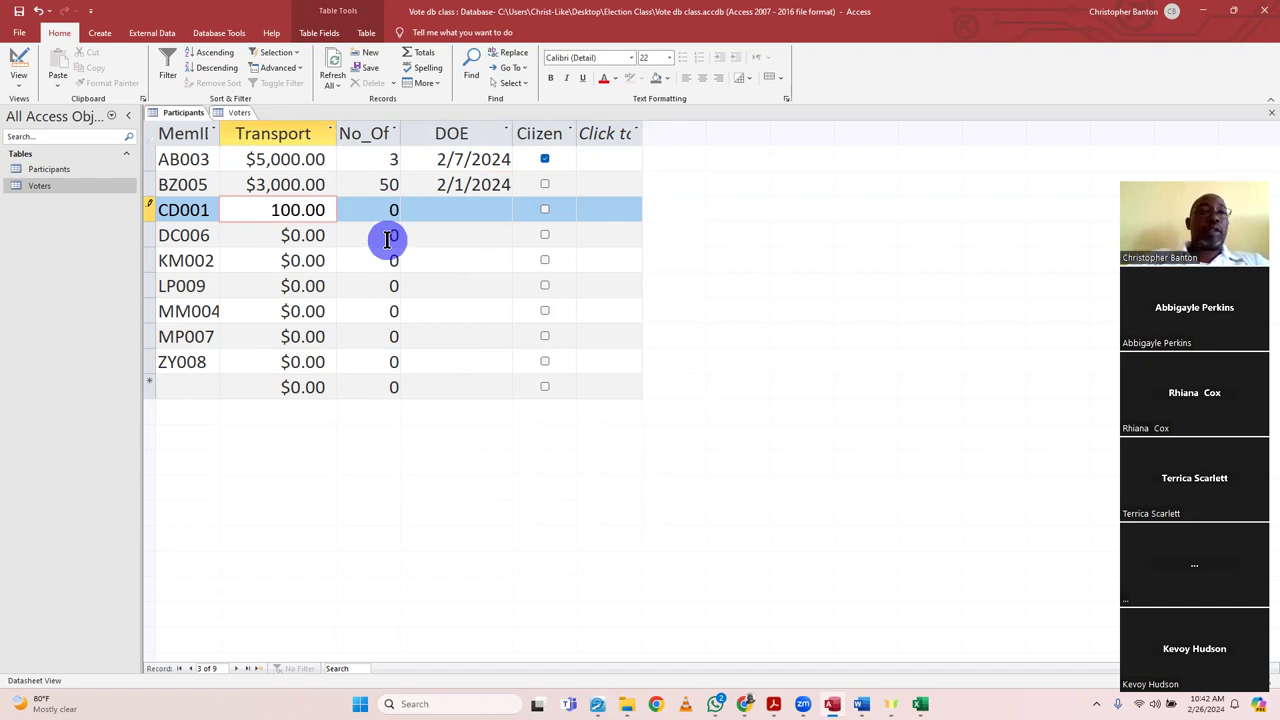
{"action": "type", "text": "0"}
{"action": "key", "text": "Tab"}
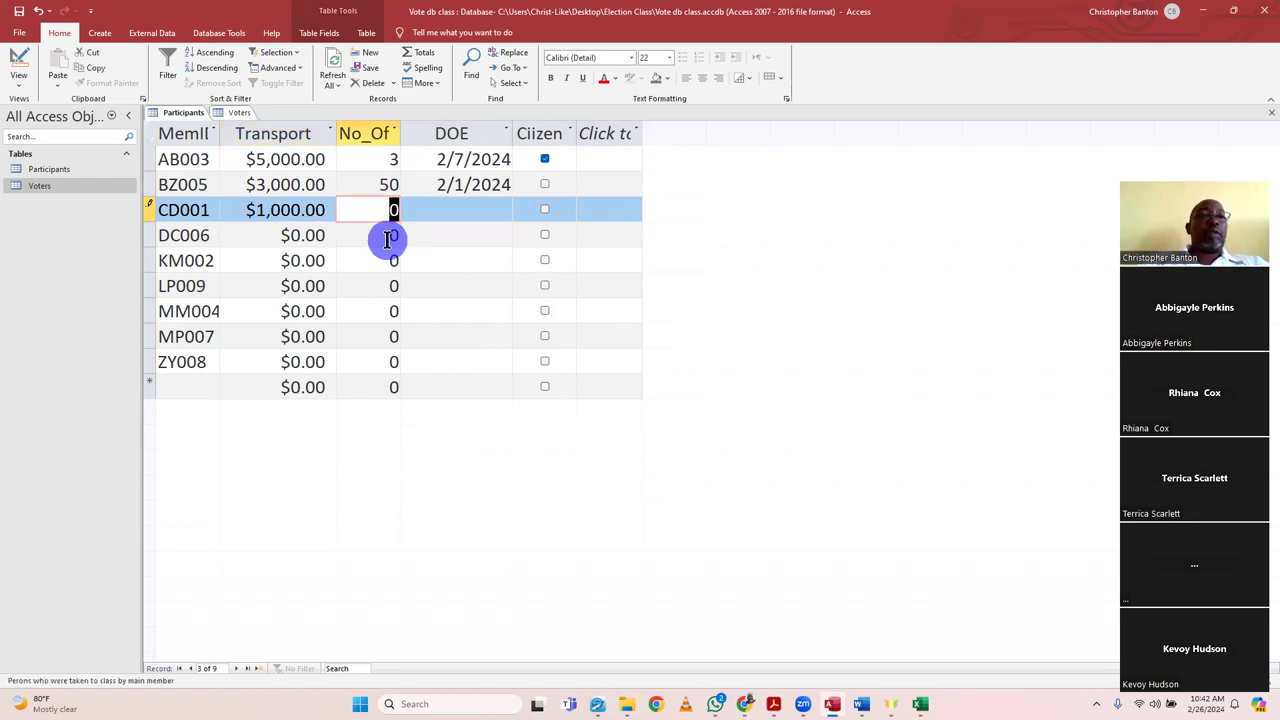
- Set the Transport amount to $10,000.00 for the fourth record and $12,000.00 for the eighth record
{"action": "left_click", "coordinate": [262, 238]}
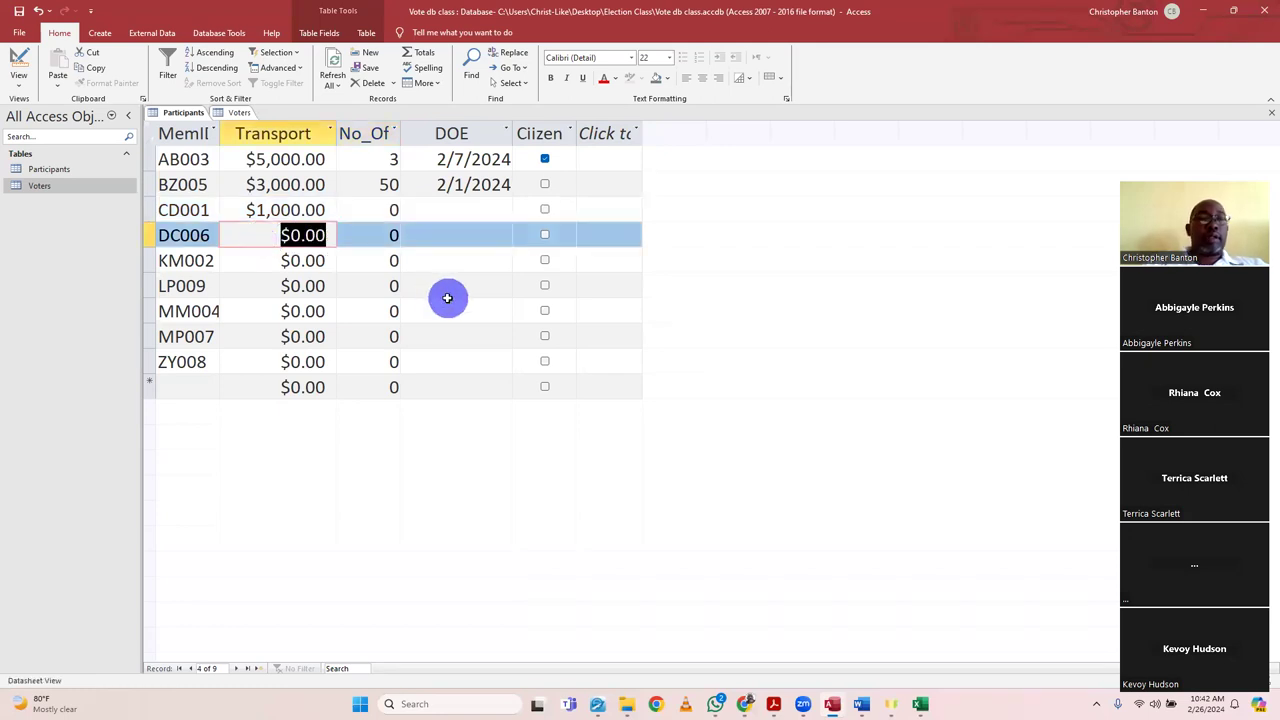
{"action": "left_click", "coordinate": [302, 248]}
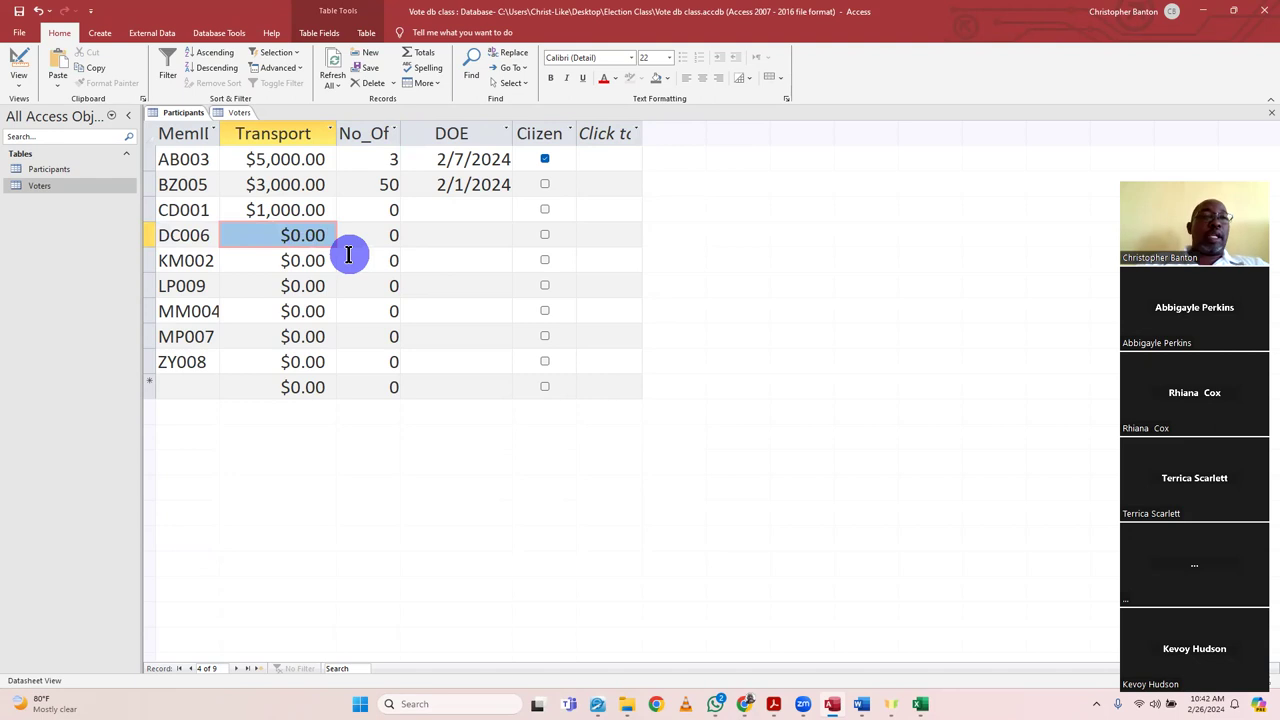
{"action": "left_click", "coordinate": [295, 229]}
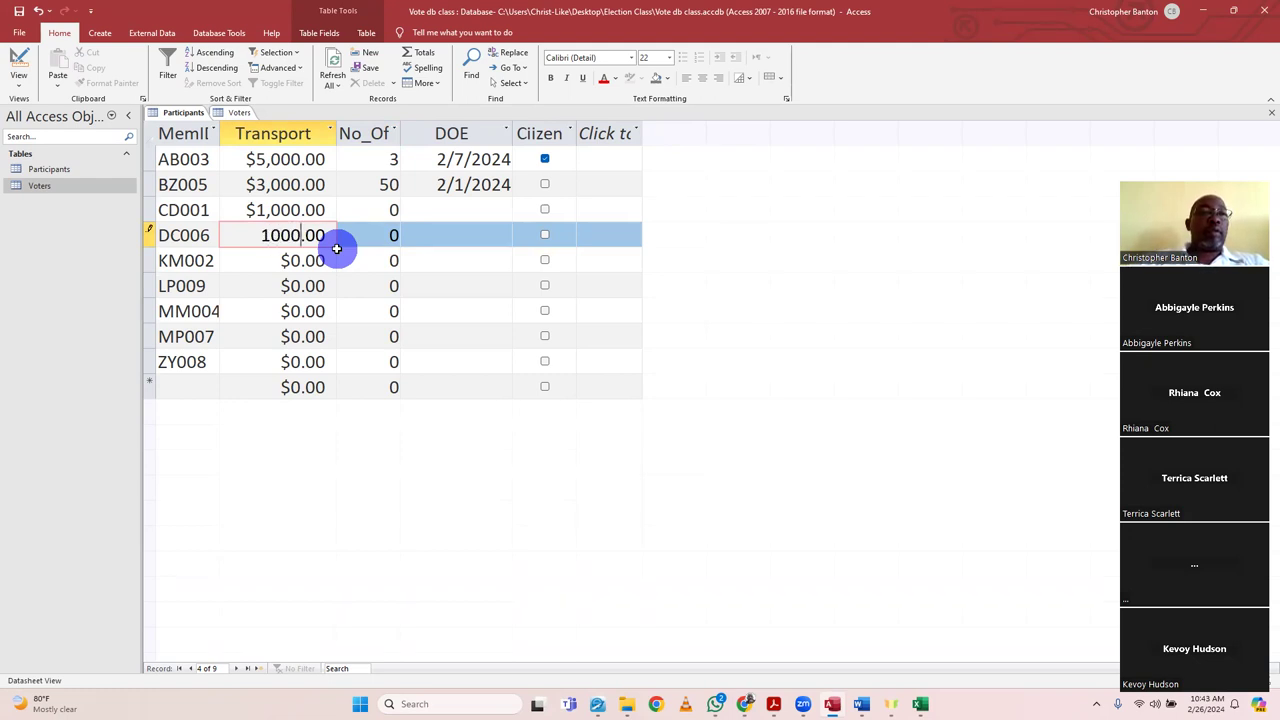
{"action": "key", "text": "Tab"}
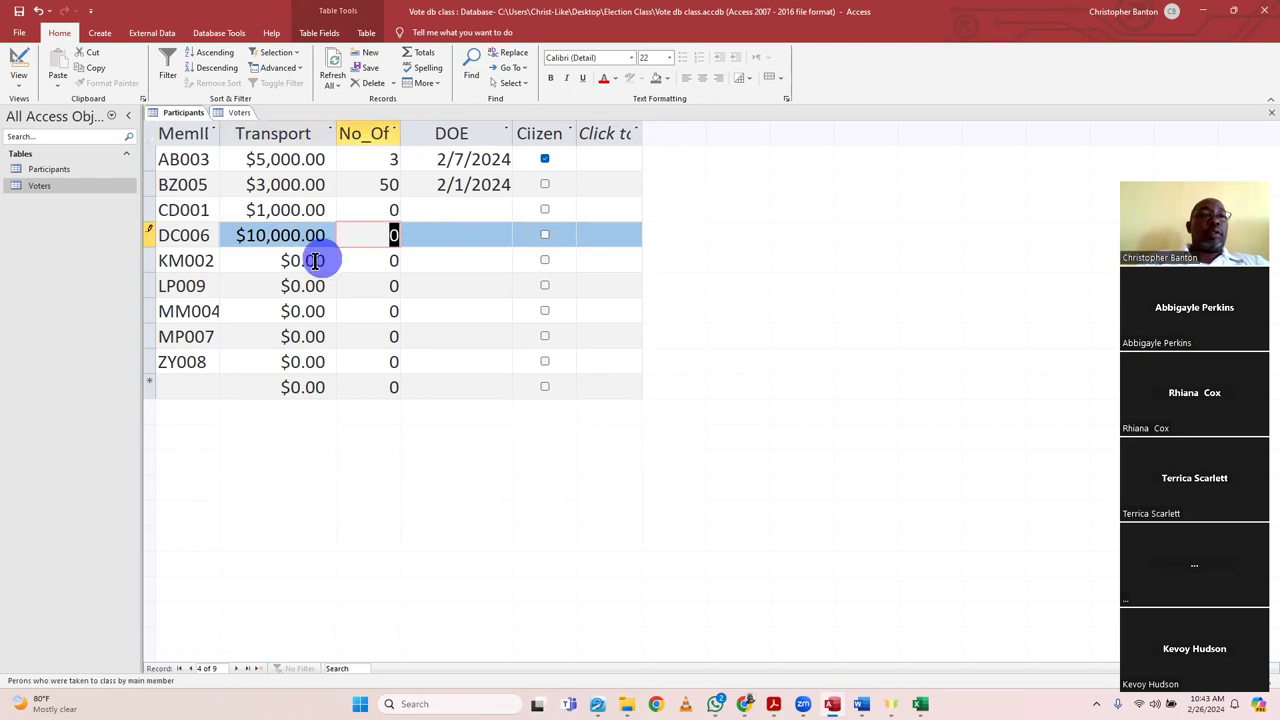
{"action": "left_click", "coordinate": [282, 332]}
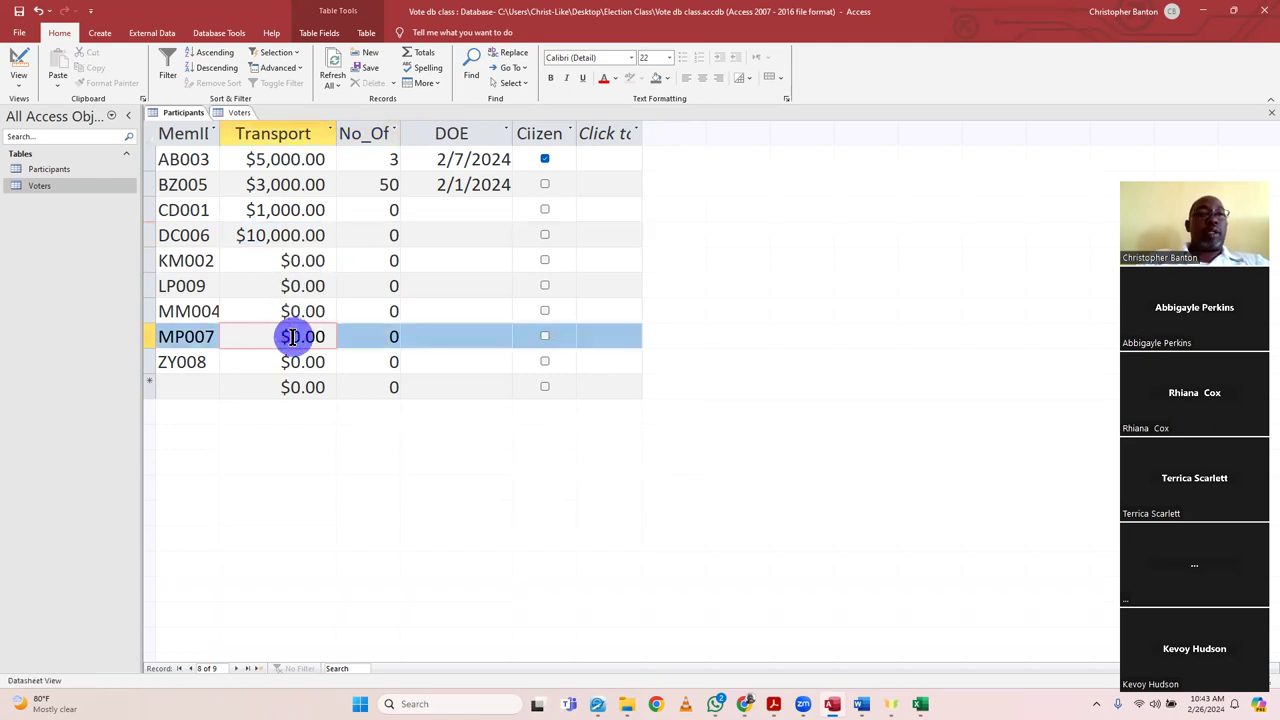
{"action": "type", "text": "12,00"}
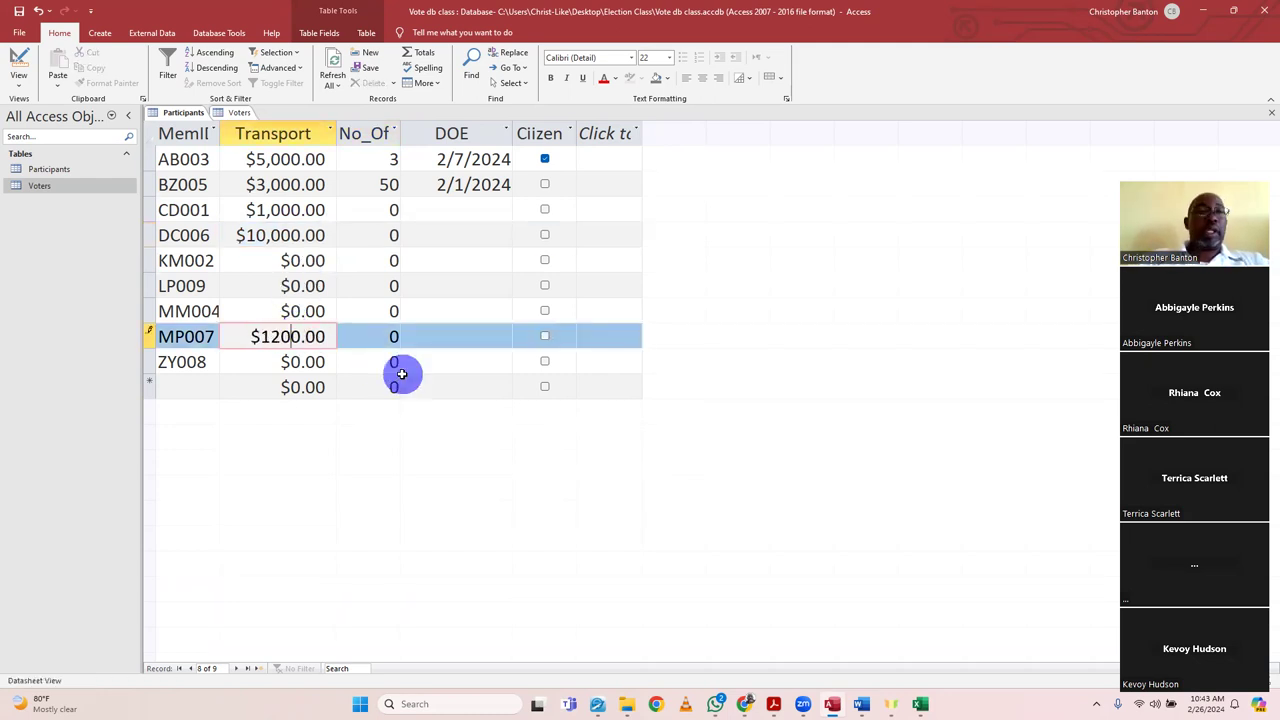
{"action": "key", "text": "Tab"}
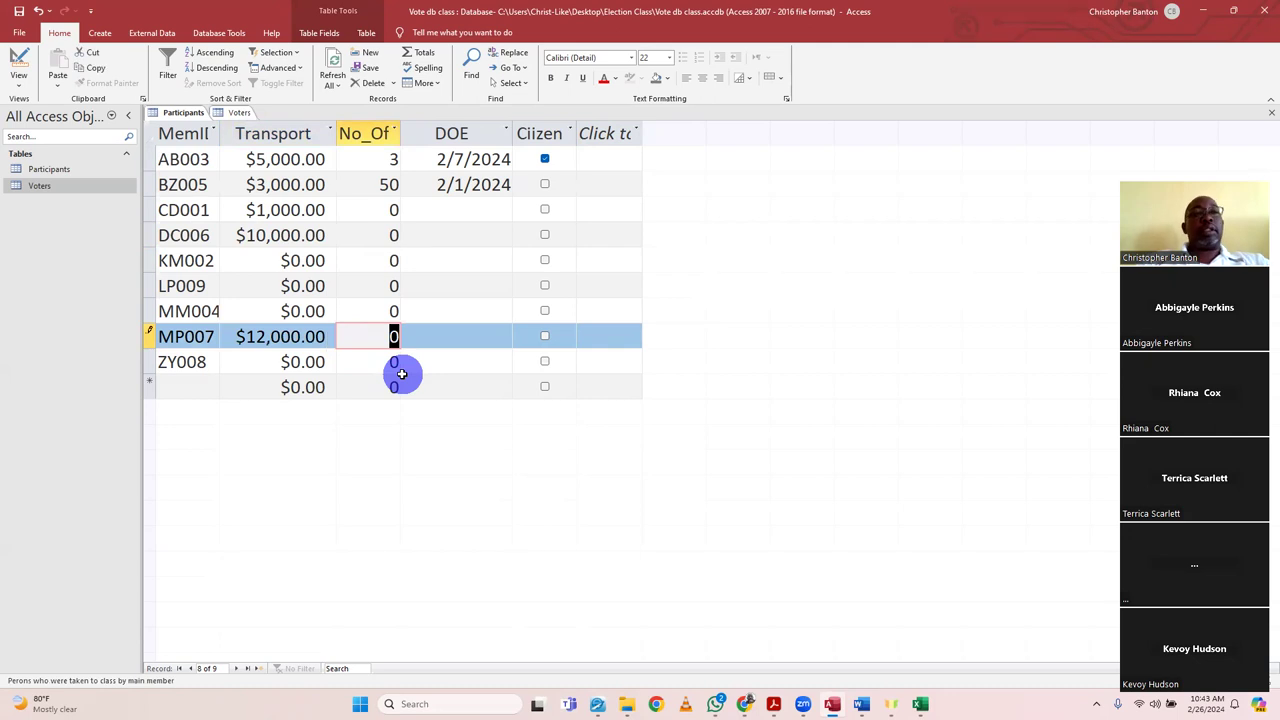
- Enter the No_Of values 5 and 11 for the third and fourth records, and 30 and 4 for the sixth and seventh
{"action": "left_click", "coordinate": [391, 207]}
{"action": "type", "text": "5"}
{"action": "key", "text": "Tab"}
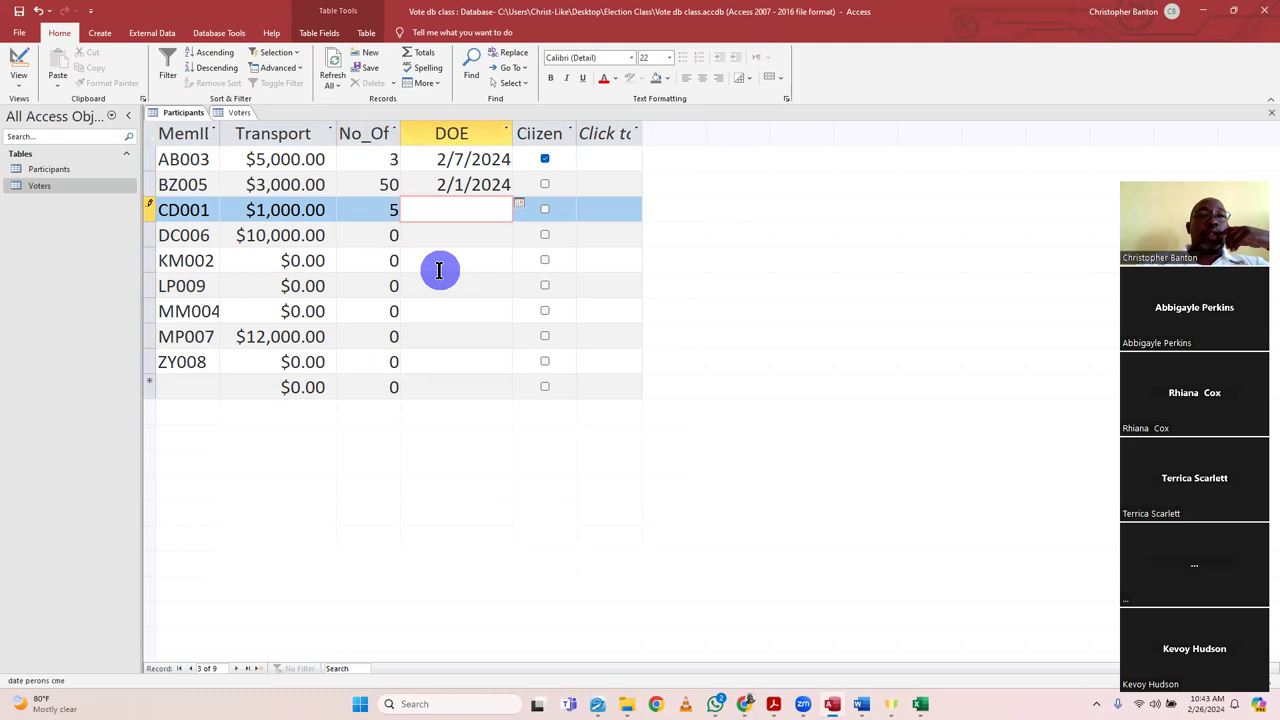
{"action": "left_click", "coordinate": [395, 236]}
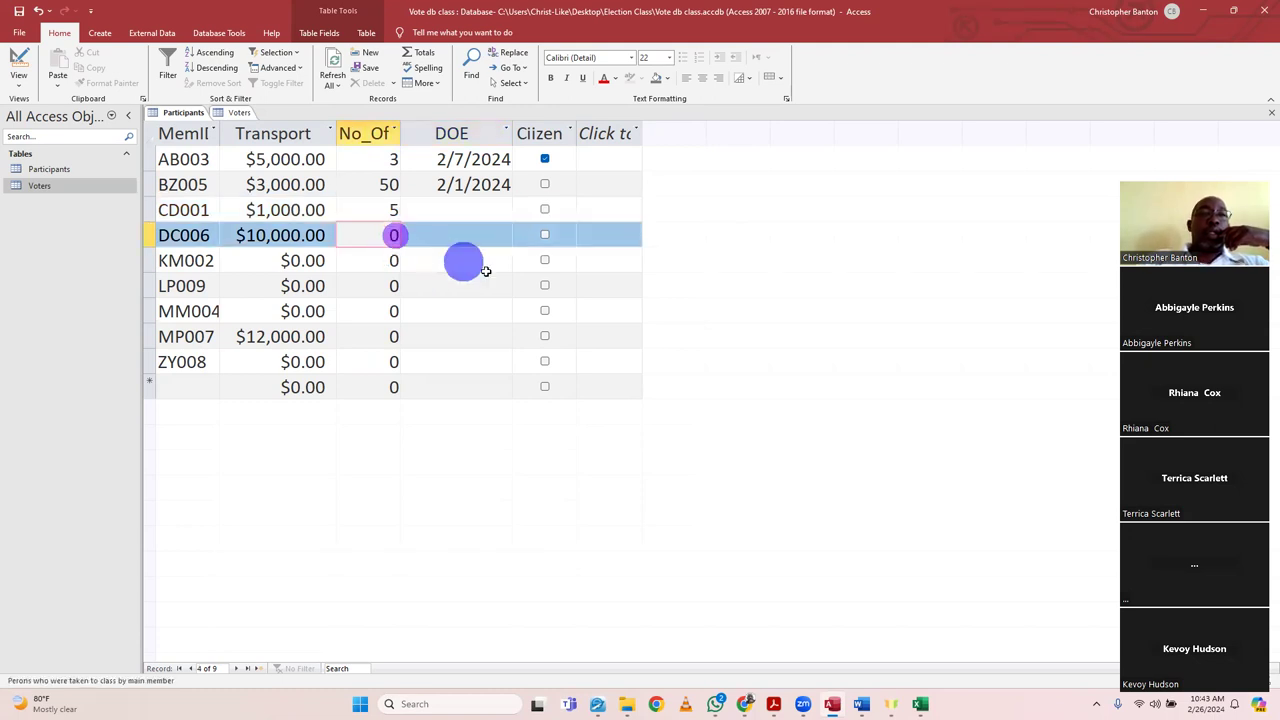
{"action": "type", "text": "11"}
{"action": "left_click", "coordinate": [394, 287]}
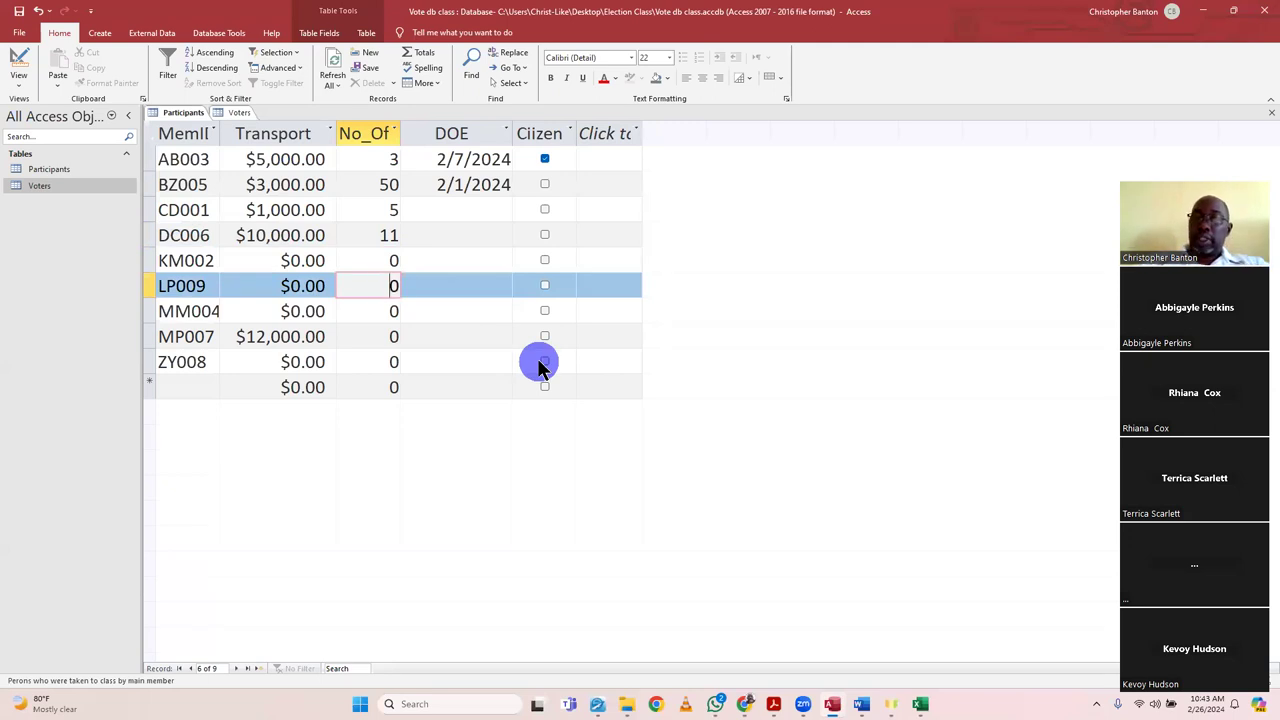
{"action": "left_click", "coordinate": [388, 321]}
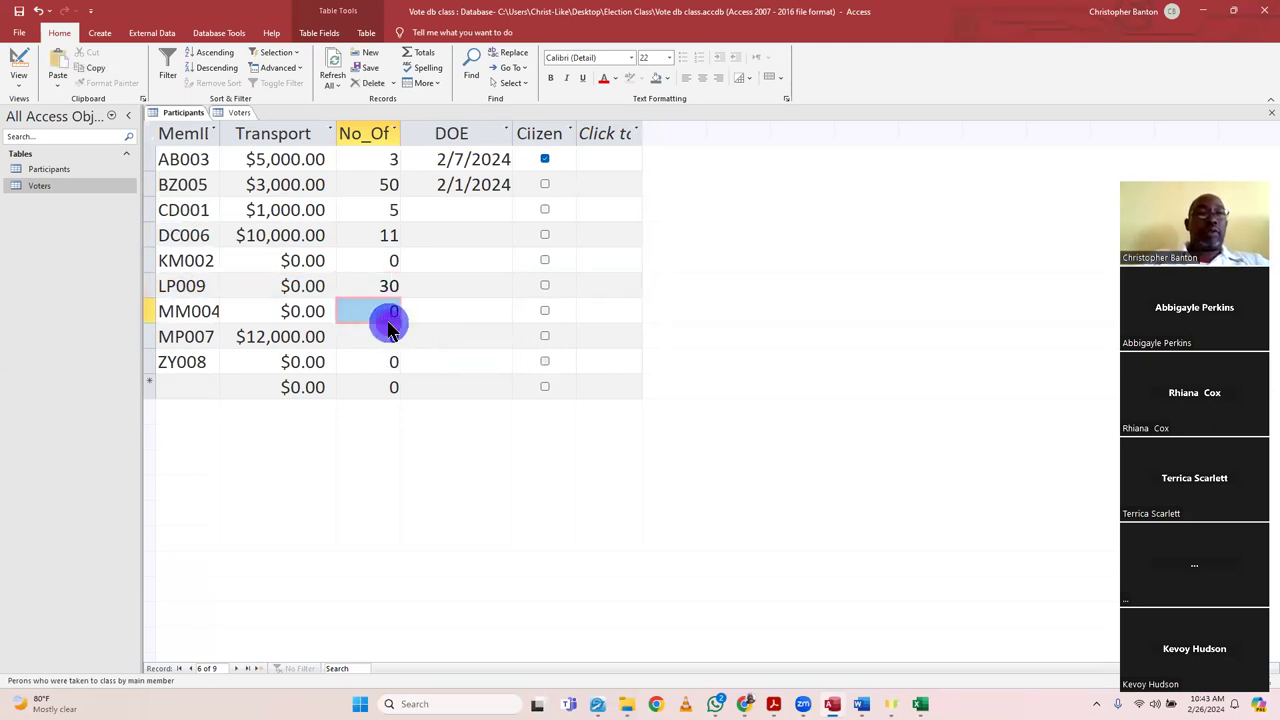
{"action": "type", "text": "4"}
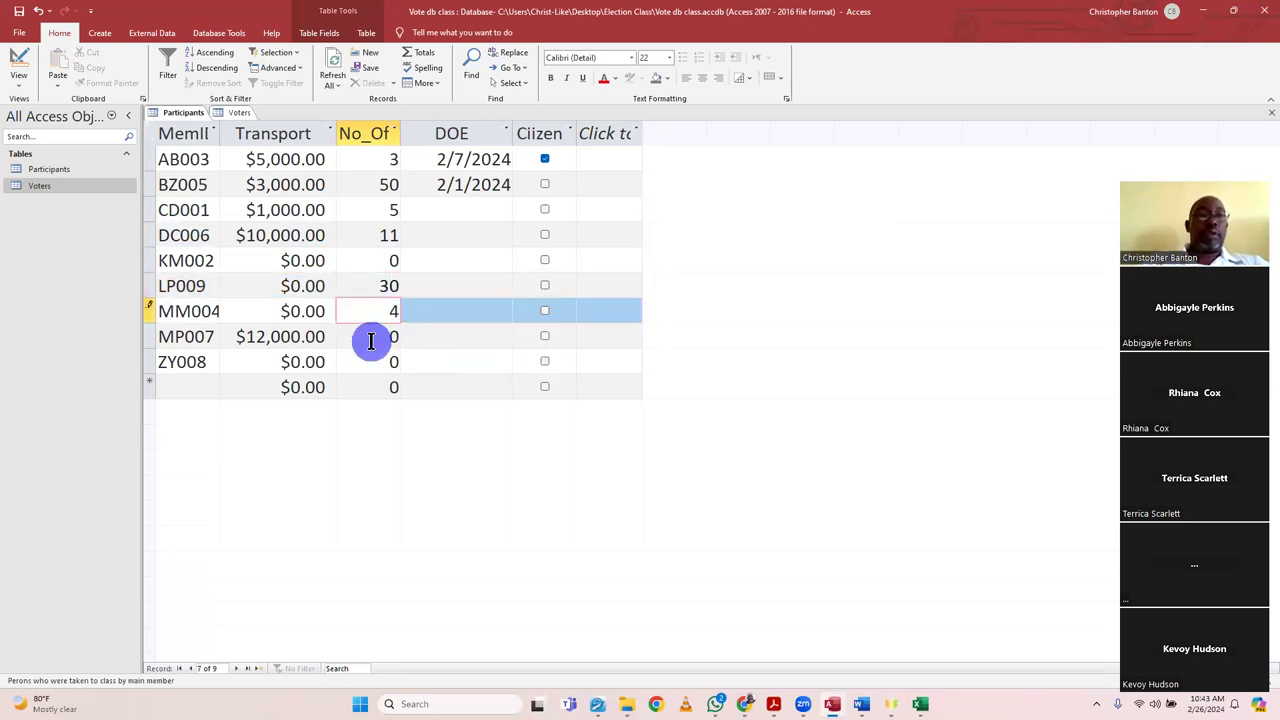
- Enter the No_Of values 20 for the eighth record, 1 for the ninth and 7 for the fifth
{"action": "left_click", "coordinate": [371, 341]}
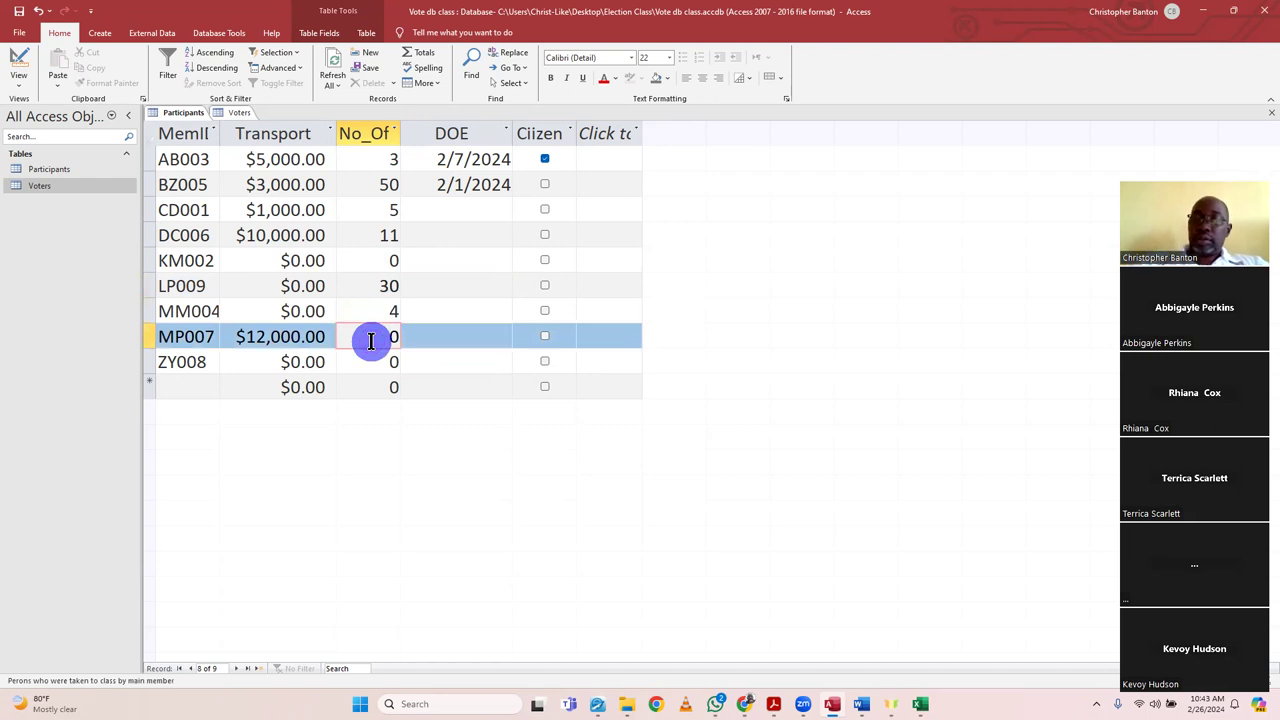
{"action": "key", "text": "Down"}
{"action": "type", "text": "1"}
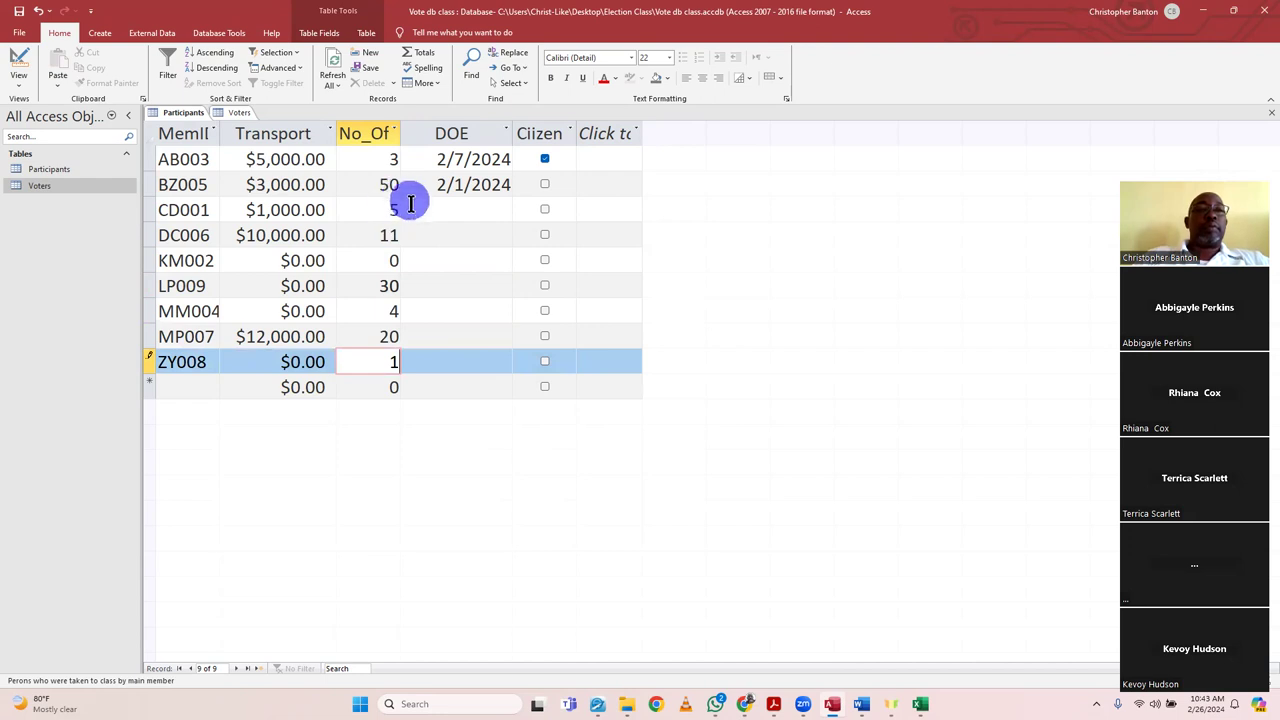
{"action": "left_click", "coordinate": [392, 260]}
{"action": "type", "text": "7"}
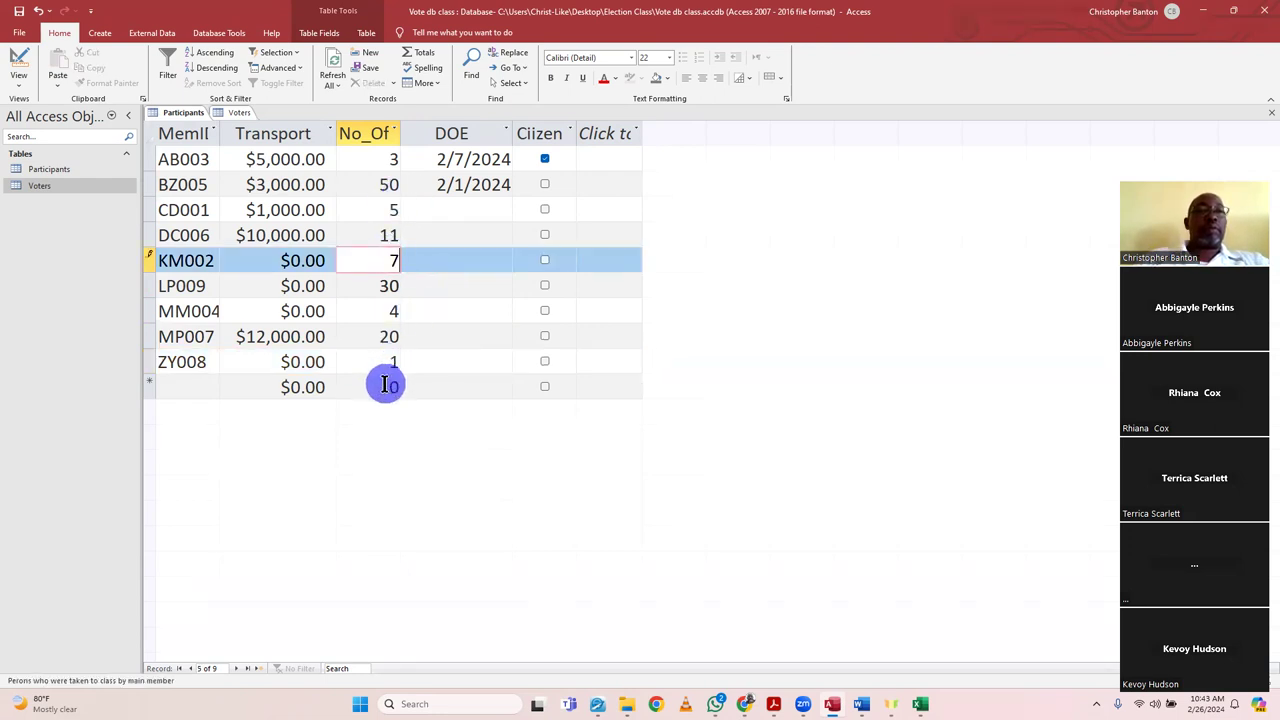
{"action": "left_click", "coordinate": [367, 215]}
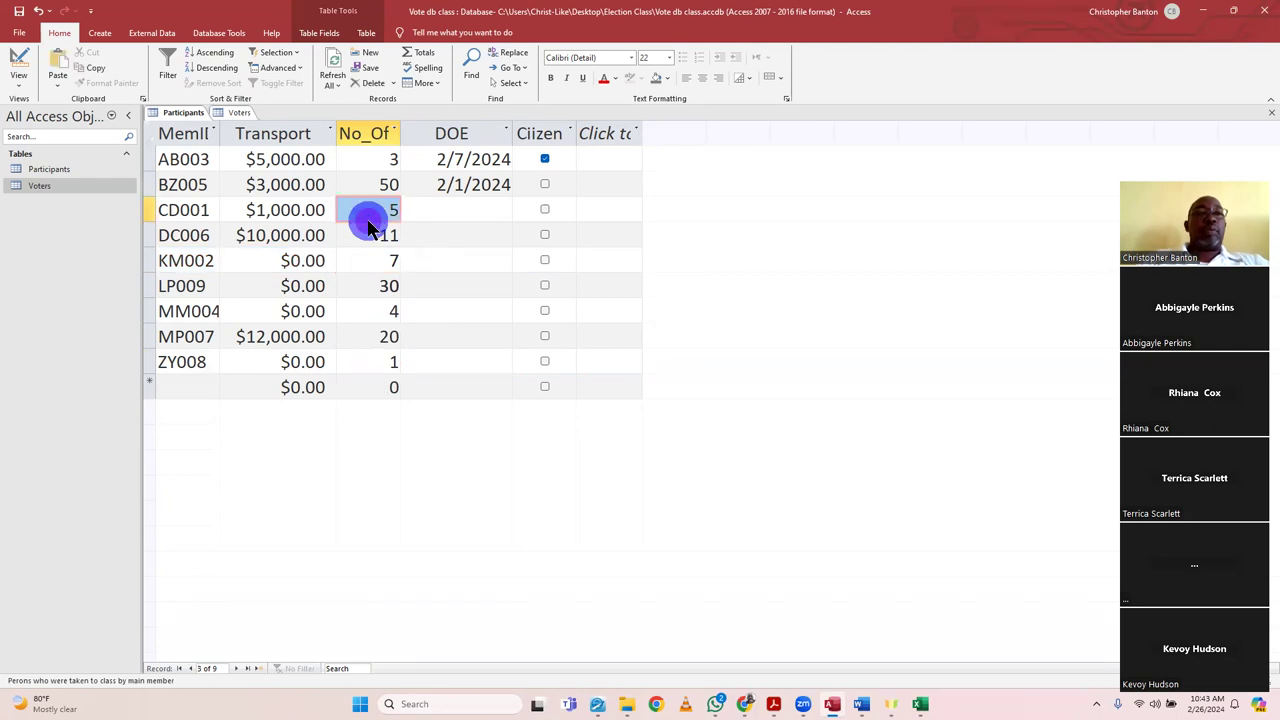
- Enter the DOE dates 1/31/2024 for the third record and 2/5/2024 for the fourth record
{"action": "left_click", "coordinate": [434, 326]}
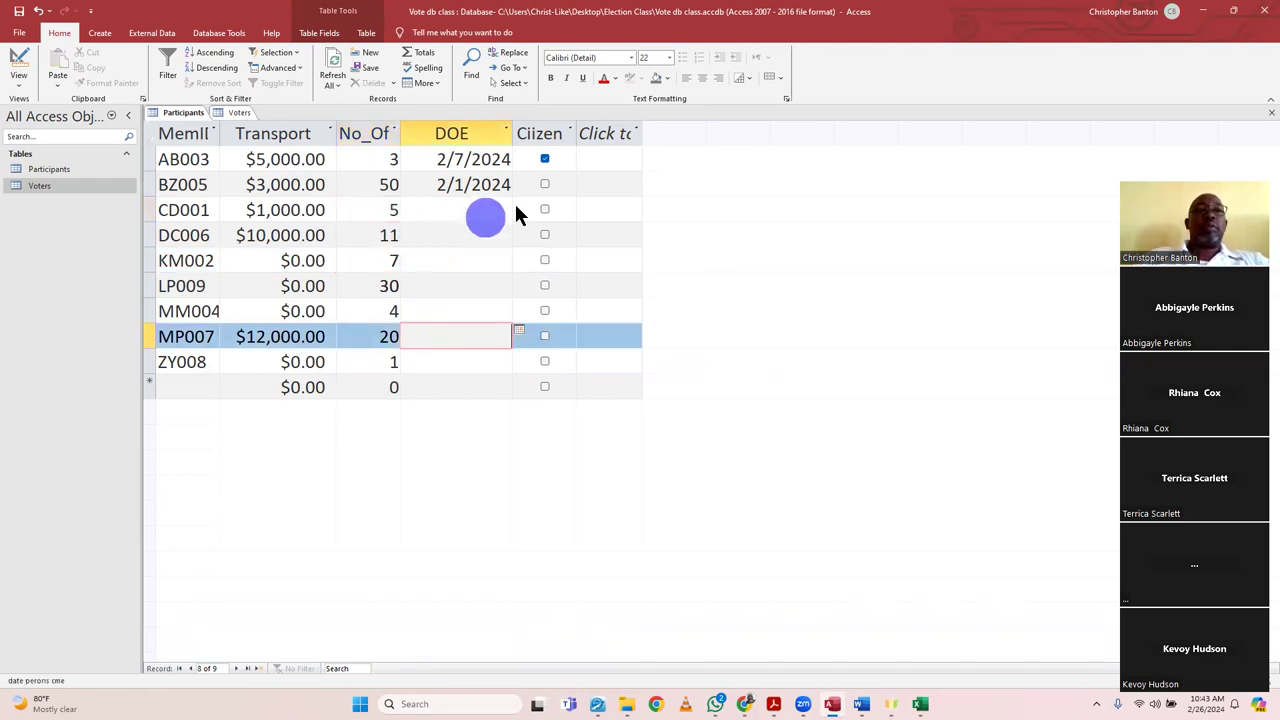
{"action": "left_click", "coordinate": [487, 214]}
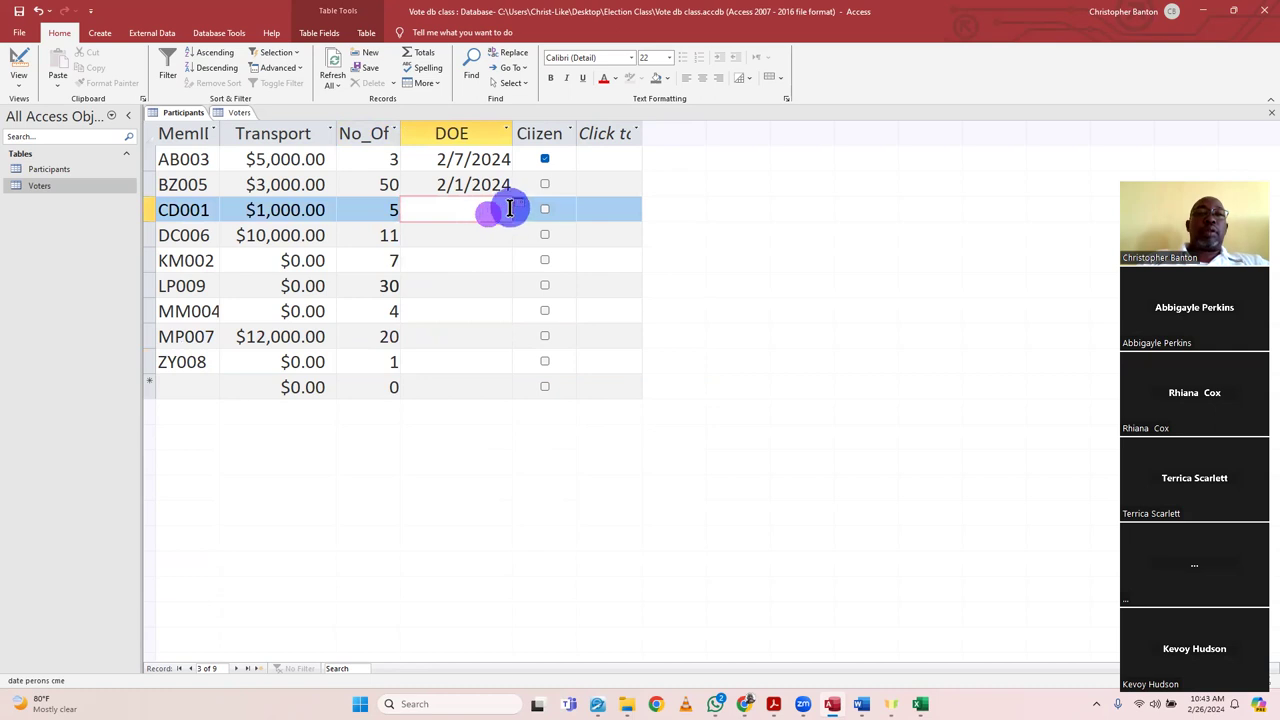
{"action": "left_click", "coordinate": [518, 208]}
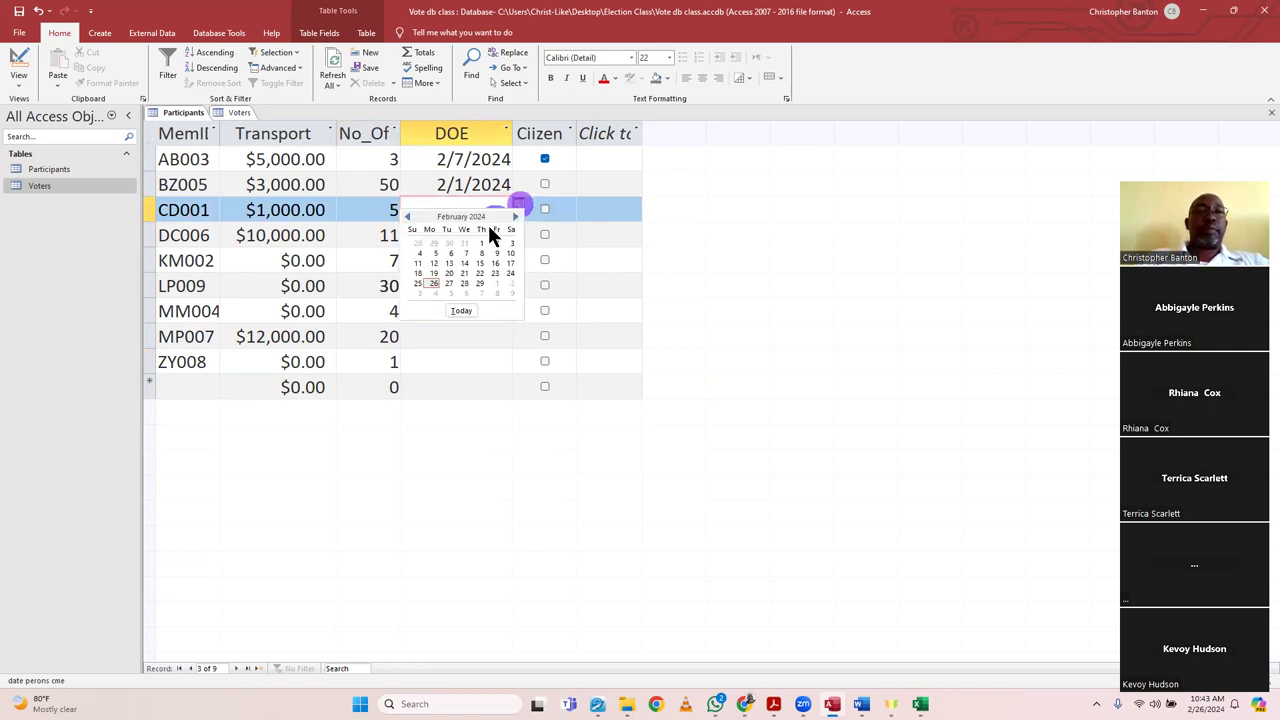
{"action": "left_click", "coordinate": [465, 244]}
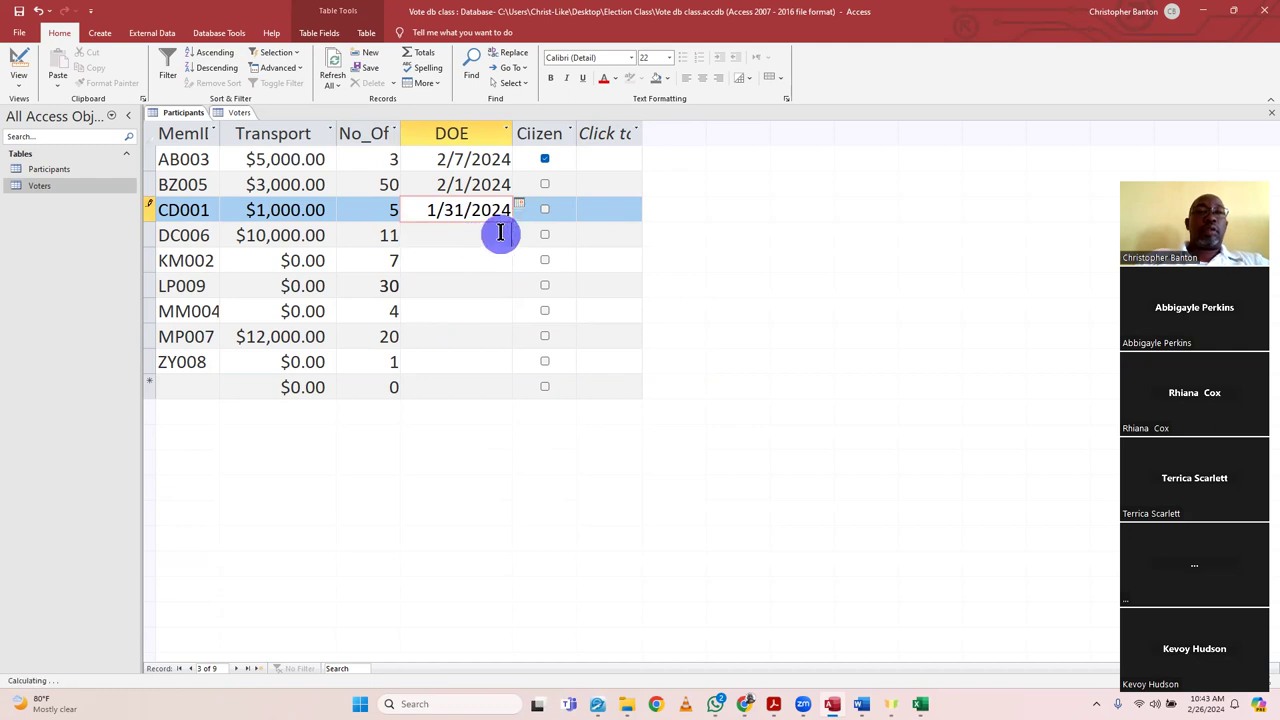
{"action": "left_click", "coordinate": [494, 232]}
{"action": "left_click", "coordinate": [518, 231]}
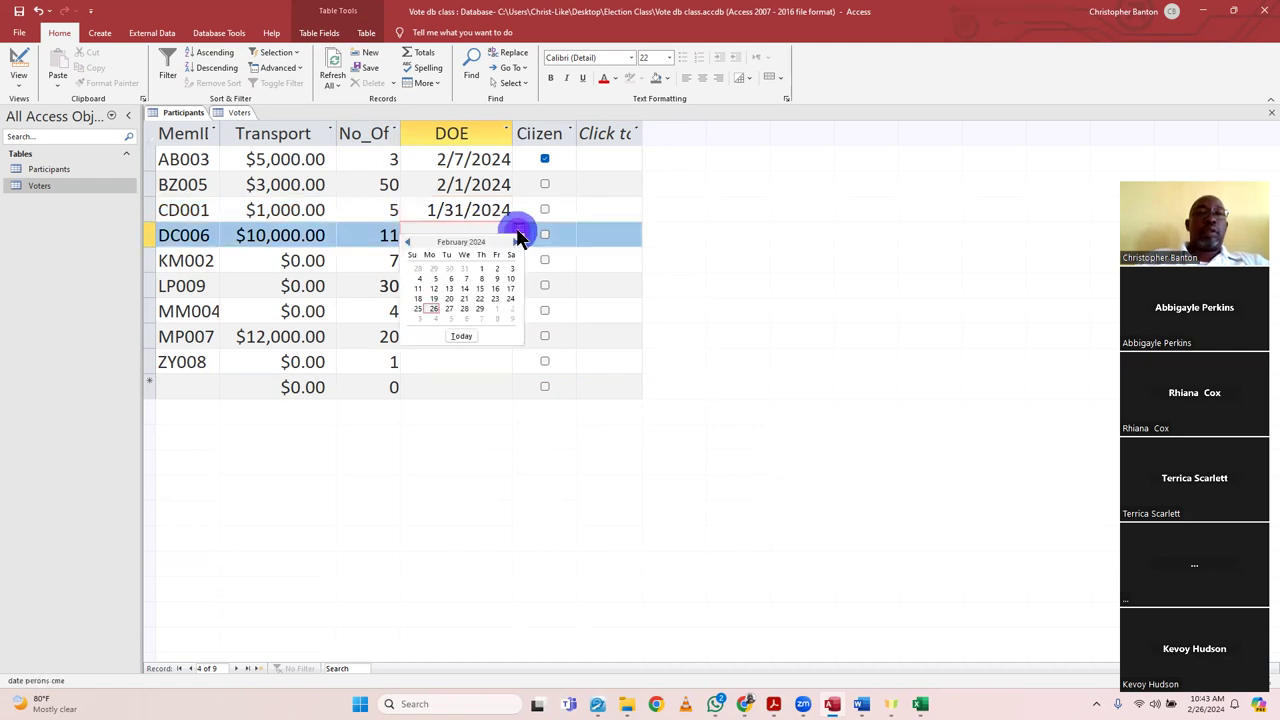
{"action": "left_click", "coordinate": [434, 277]}
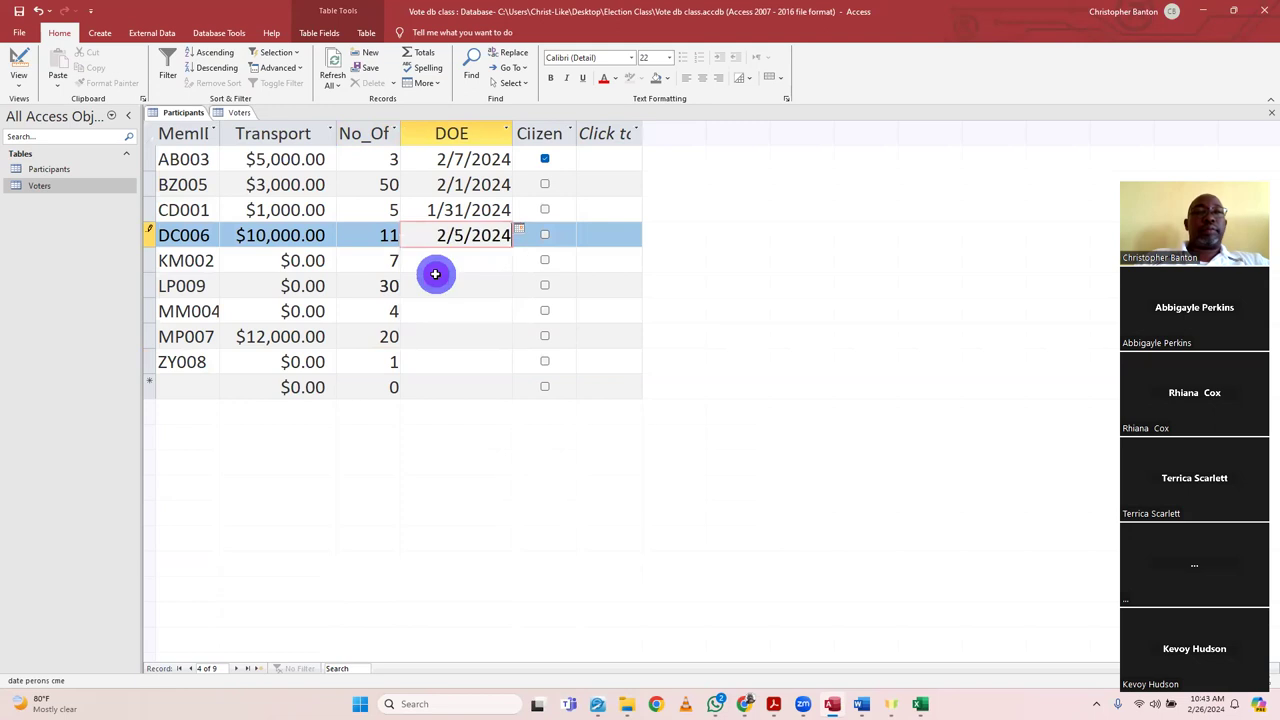
- Enter the DOE dates 2/10/2024 for the fifth record and 2/14/2024 for the sixth record
{"action": "left_click", "coordinate": [472, 261]}
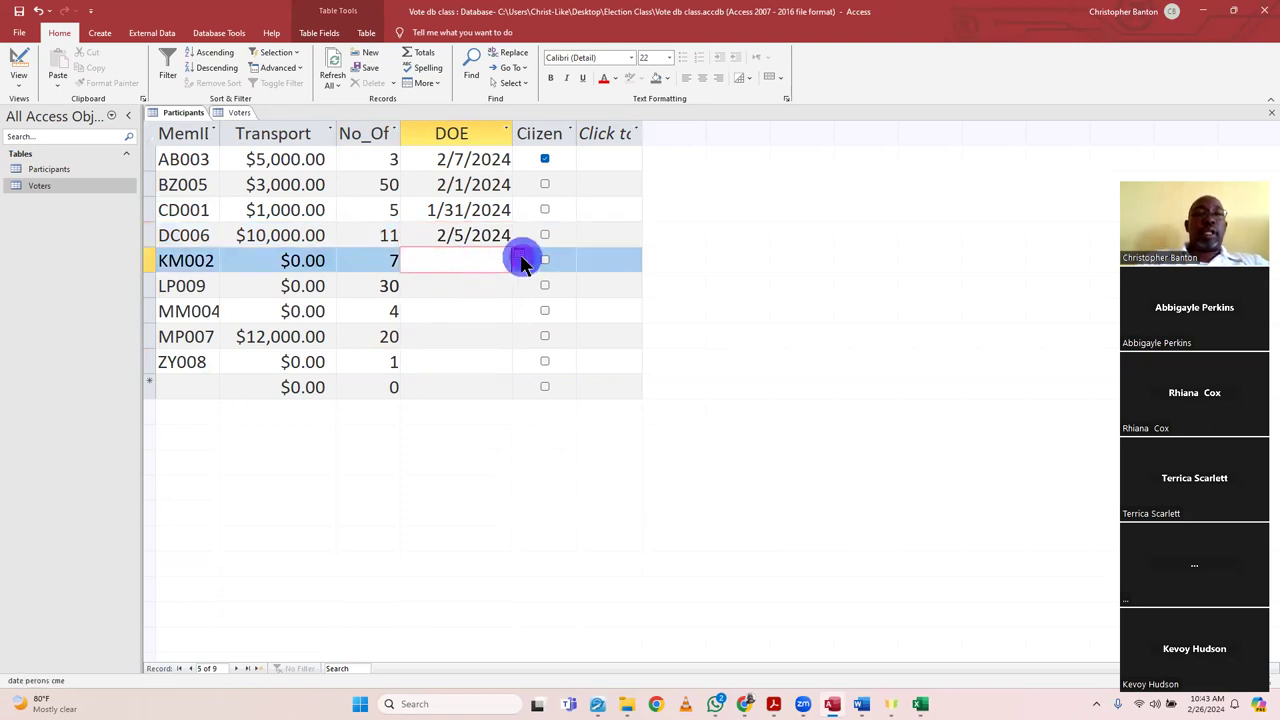
{"action": "left_click", "coordinate": [520, 258]}
{"action": "left_click", "coordinate": [510, 302]}
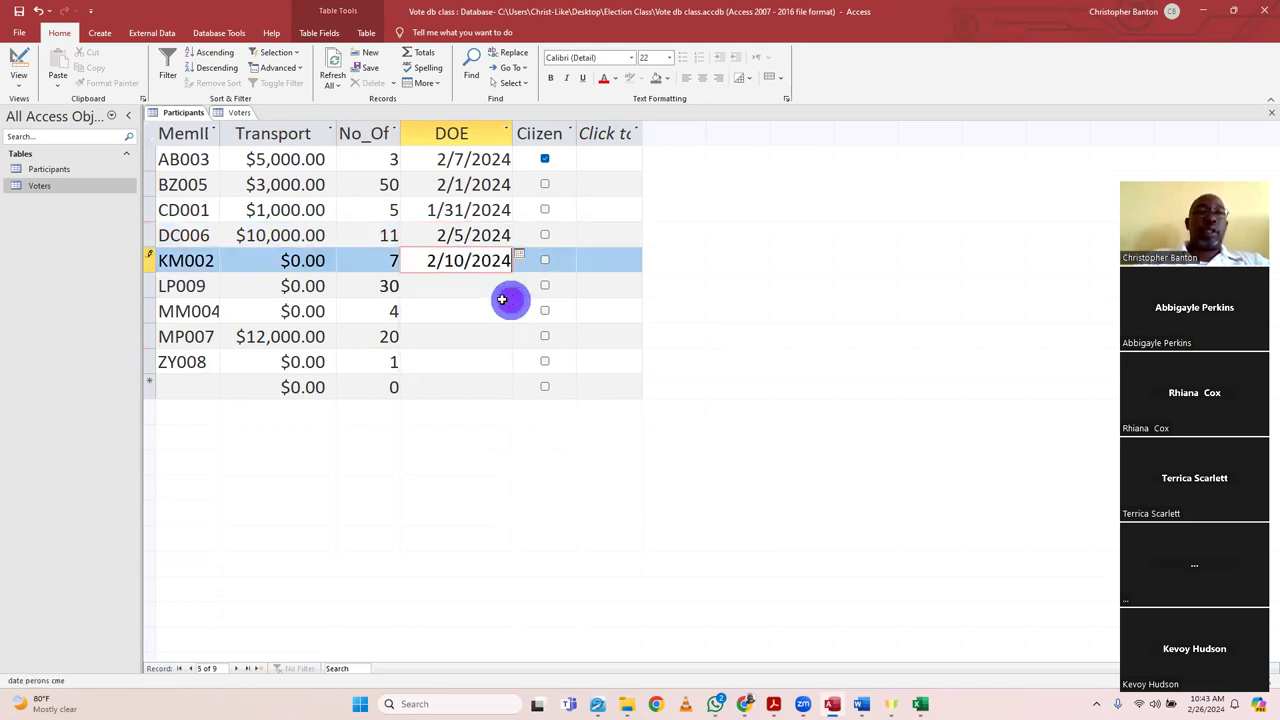
{"action": "left_click", "coordinate": [478, 294]}
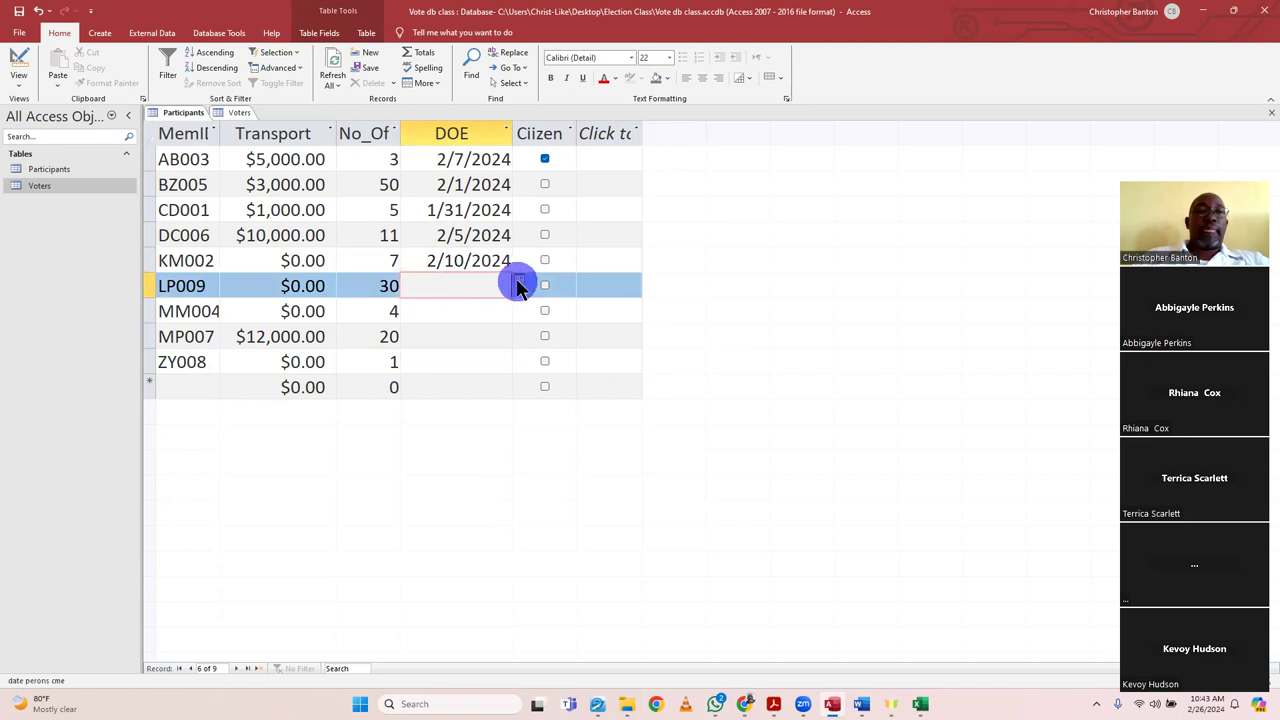
{"action": "left_click", "coordinate": [519, 280]}
{"action": "left_click", "coordinate": [462, 342]}
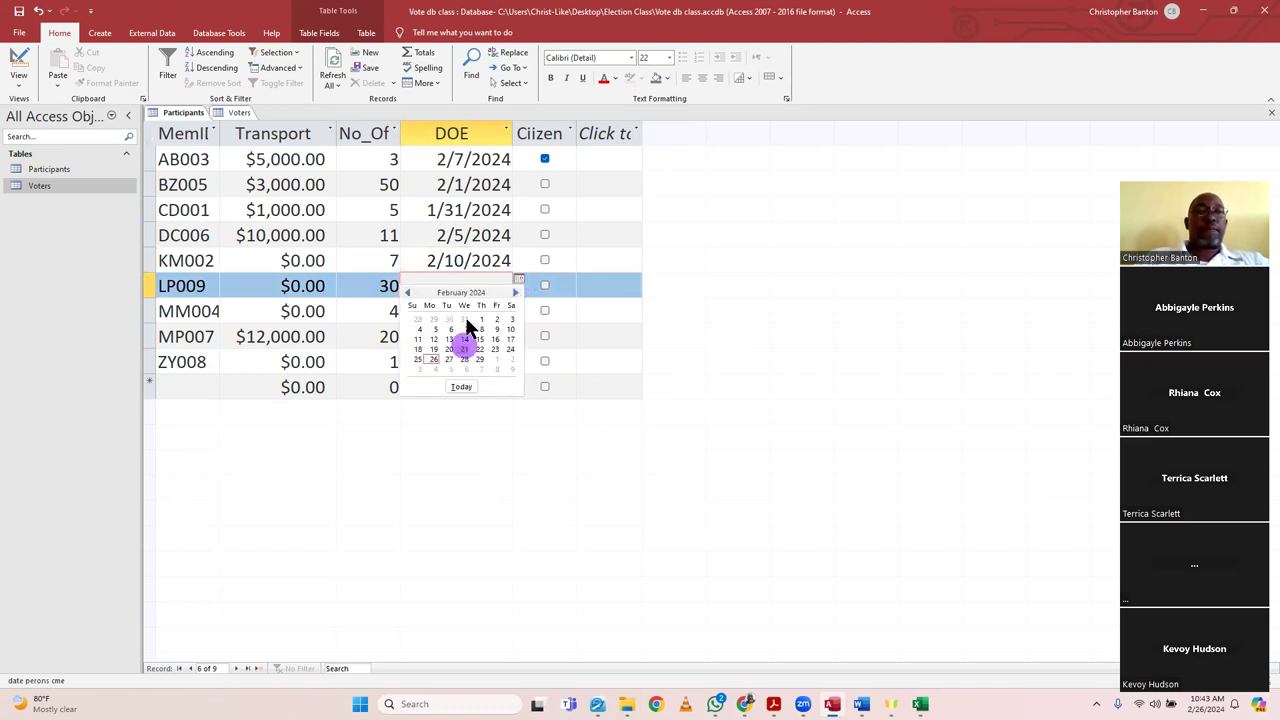
{"action": "left_click", "coordinate": [462, 342]}
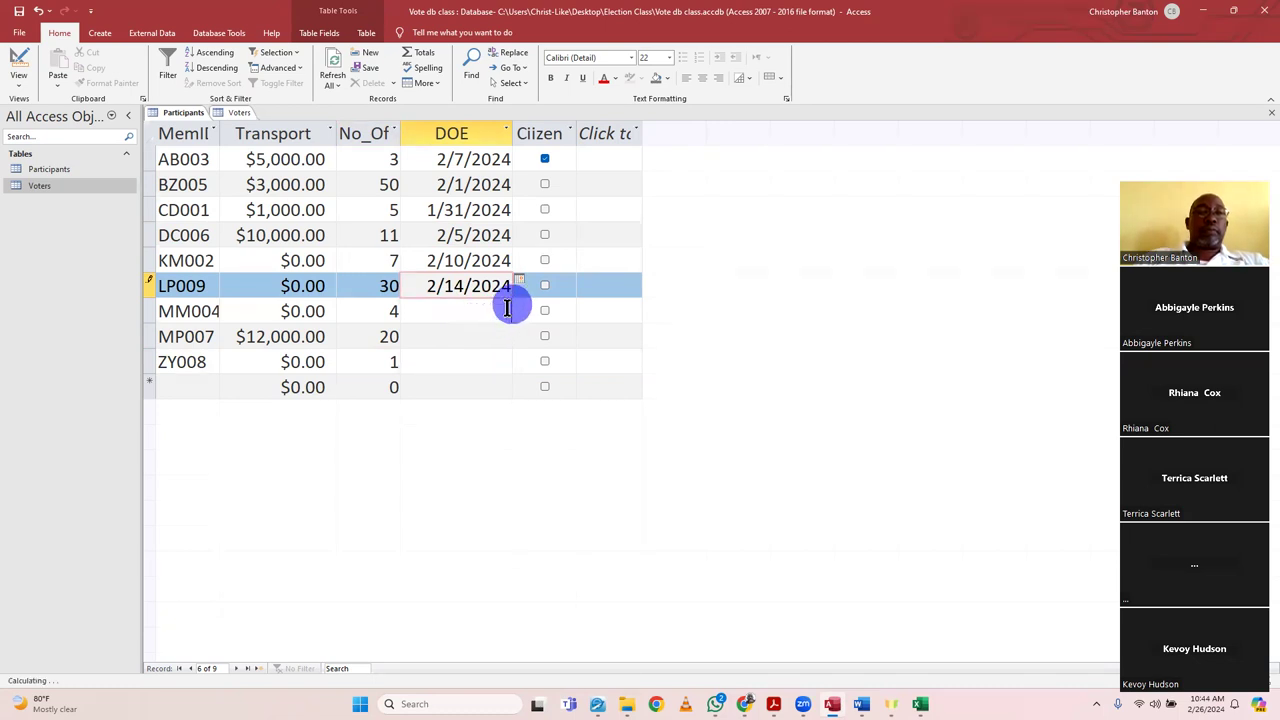
- Enter the DOE dates 2/5/2024, 2/4/2024 and 2/17/2024 for the seventh, eighth and ninth records
{"action": "left_click", "coordinate": [509, 308]}
{"action": "left_click", "coordinate": [520, 303]}
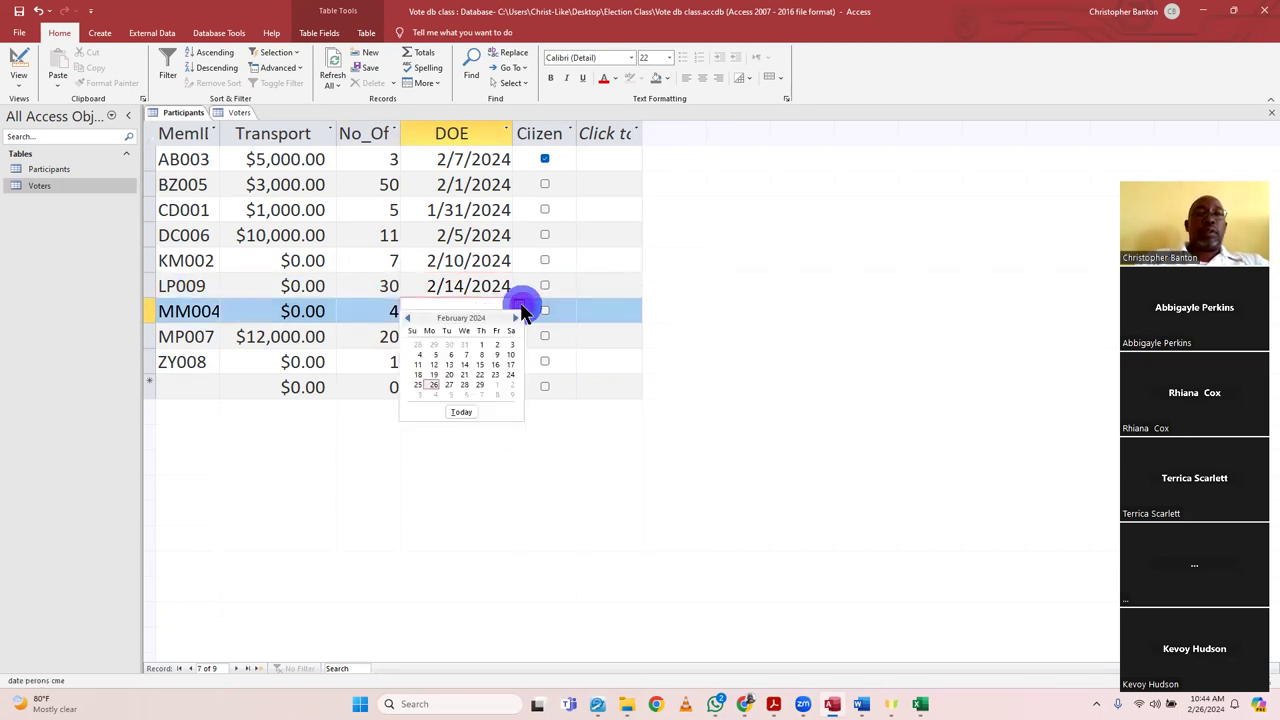
{"action": "left_click", "coordinate": [432, 352]}
{"action": "left_click", "coordinate": [463, 336]}
{"action": "left_click", "coordinate": [507, 334]}
{"action": "left_click", "coordinate": [518, 330]}
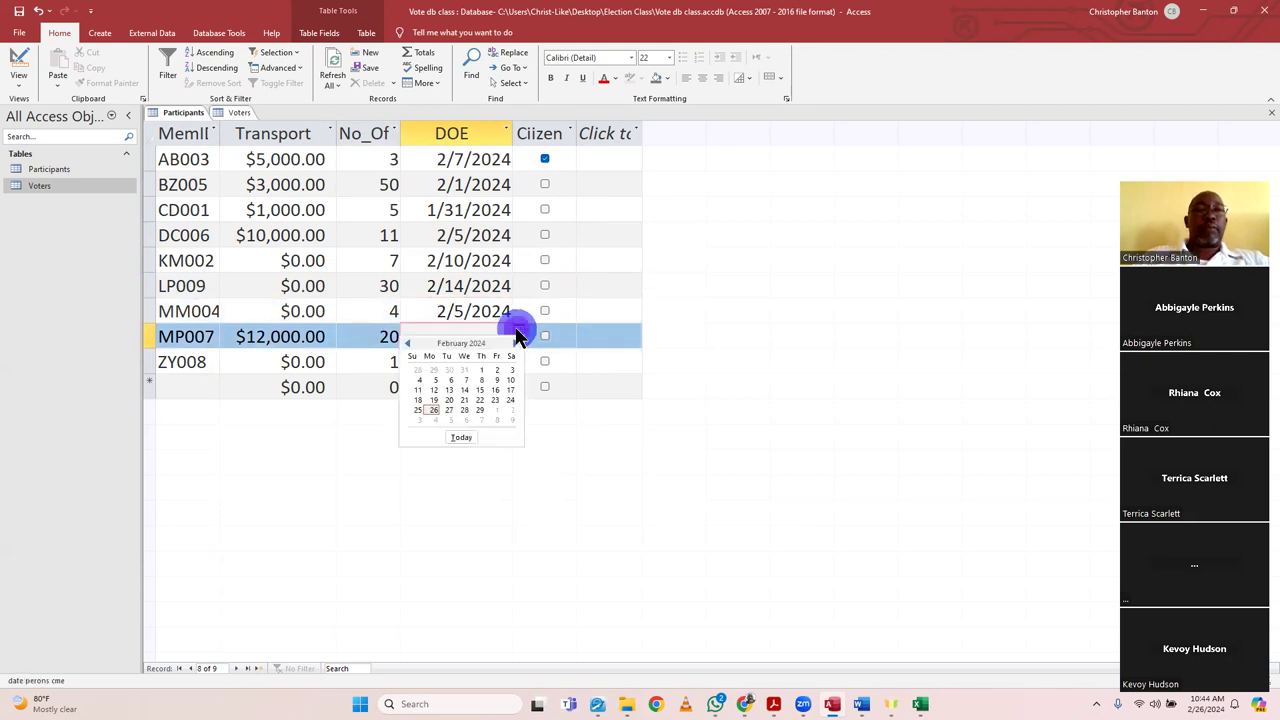
{"action": "left_click", "coordinate": [420, 380]}
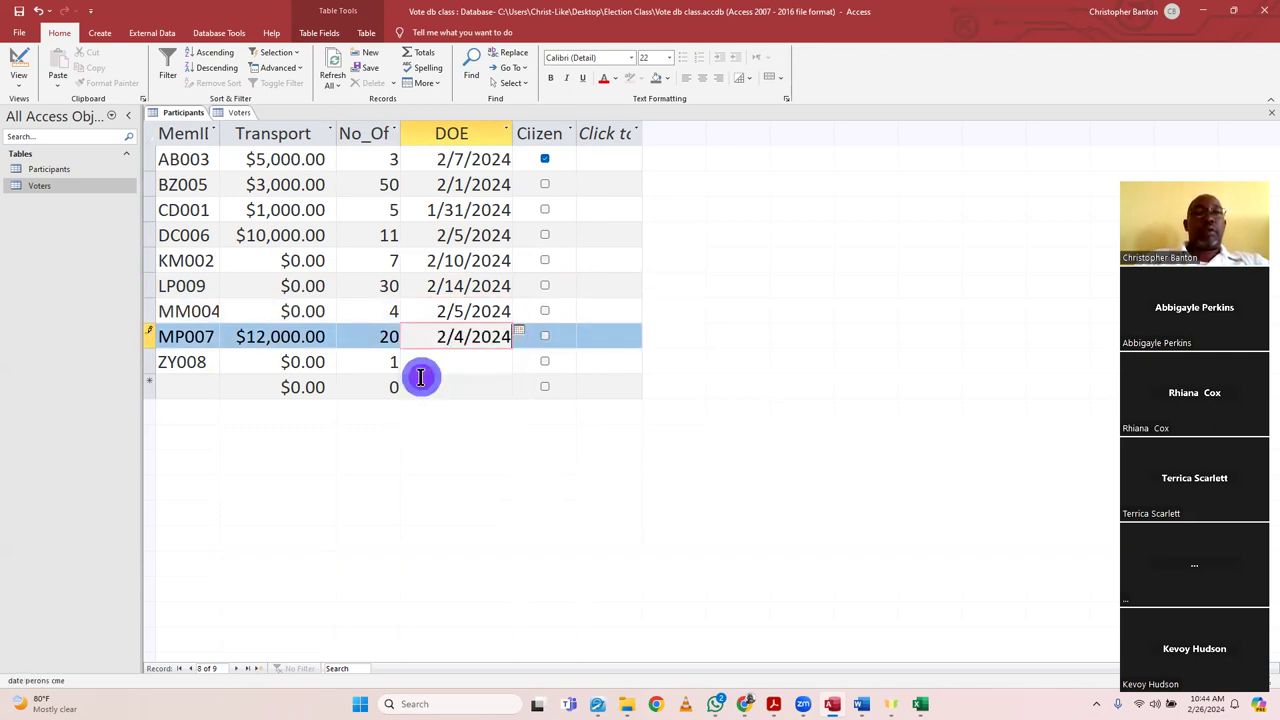
{"action": "left_click", "coordinate": [460, 363]}
{"action": "left_click", "coordinate": [519, 357]}
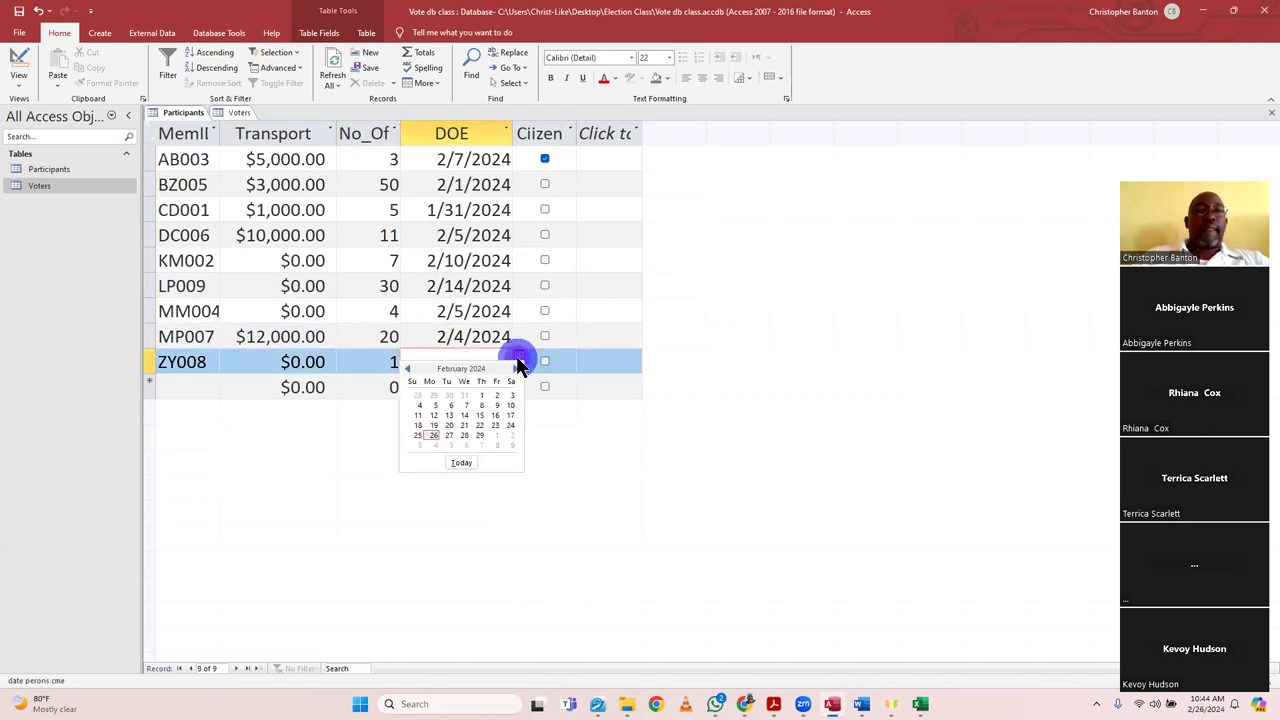
{"action": "left_click", "coordinate": [508, 416]}
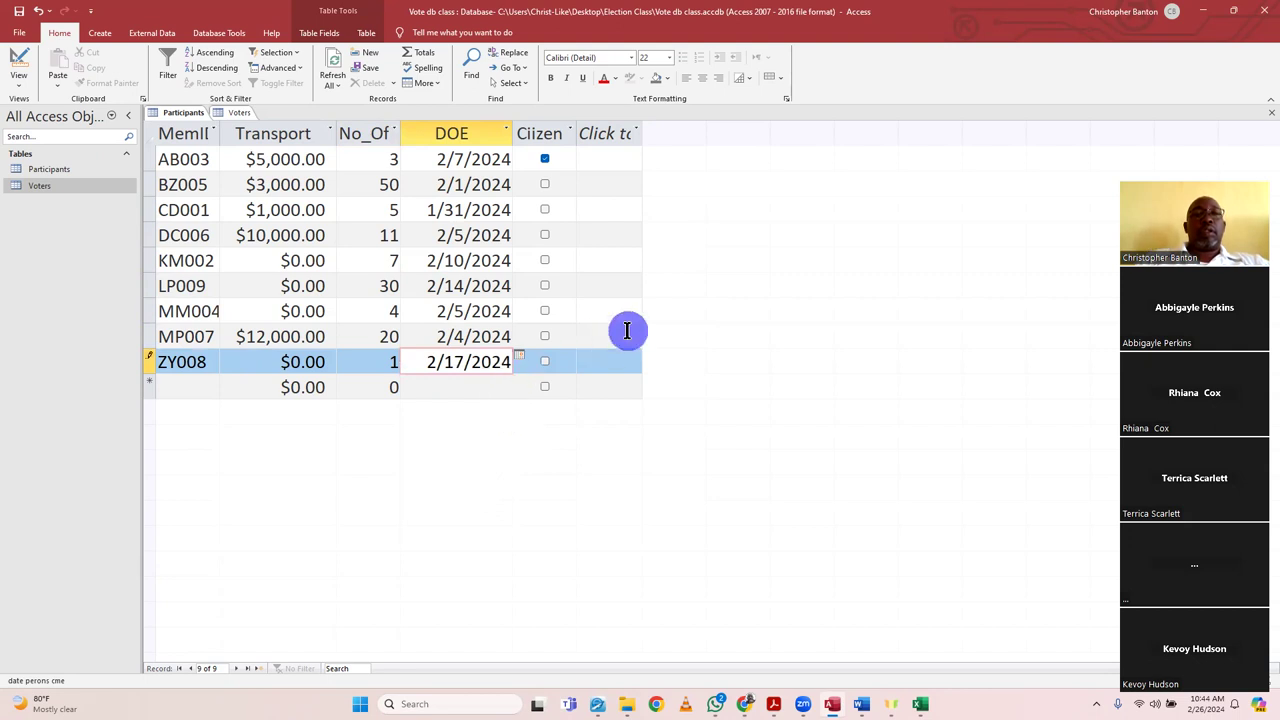
- Mark the third, fifth, seventh and ninth records as citizens in the Ciizen field
{"action": "left_click", "coordinate": [543, 206]}
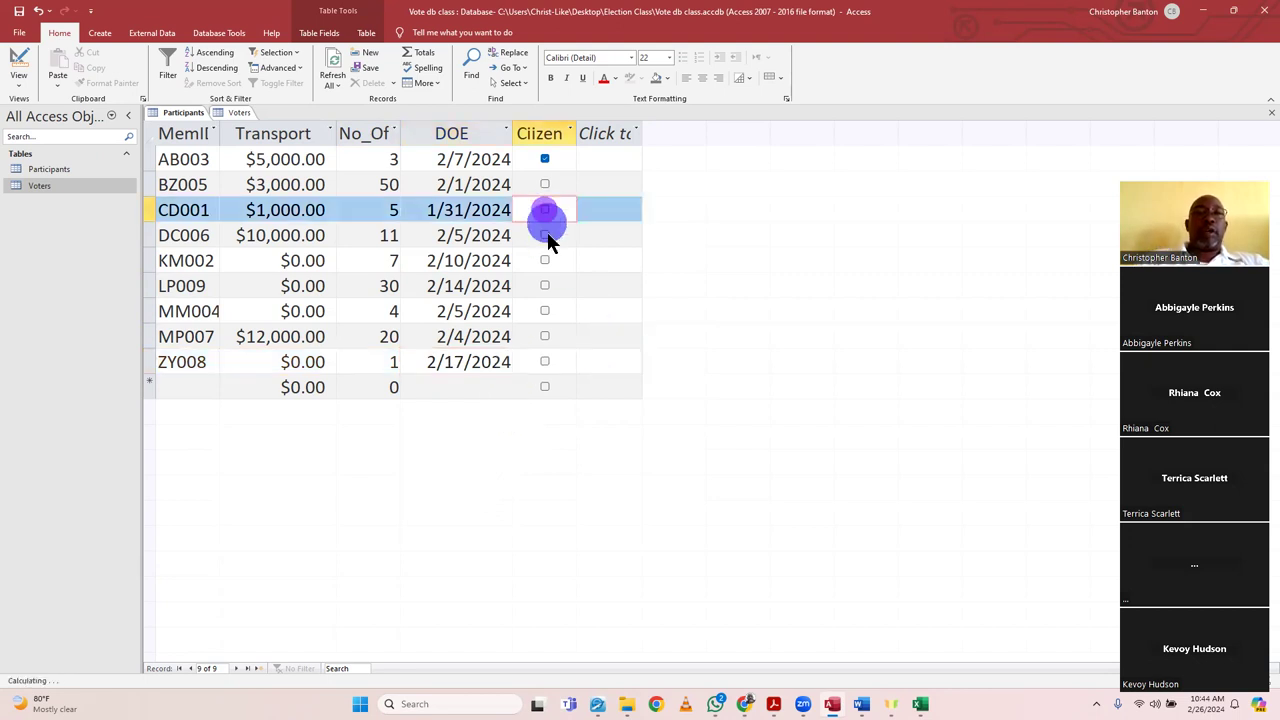
{"action": "left_click", "coordinate": [546, 259]}
{"action": "left_click", "coordinate": [545, 260]}
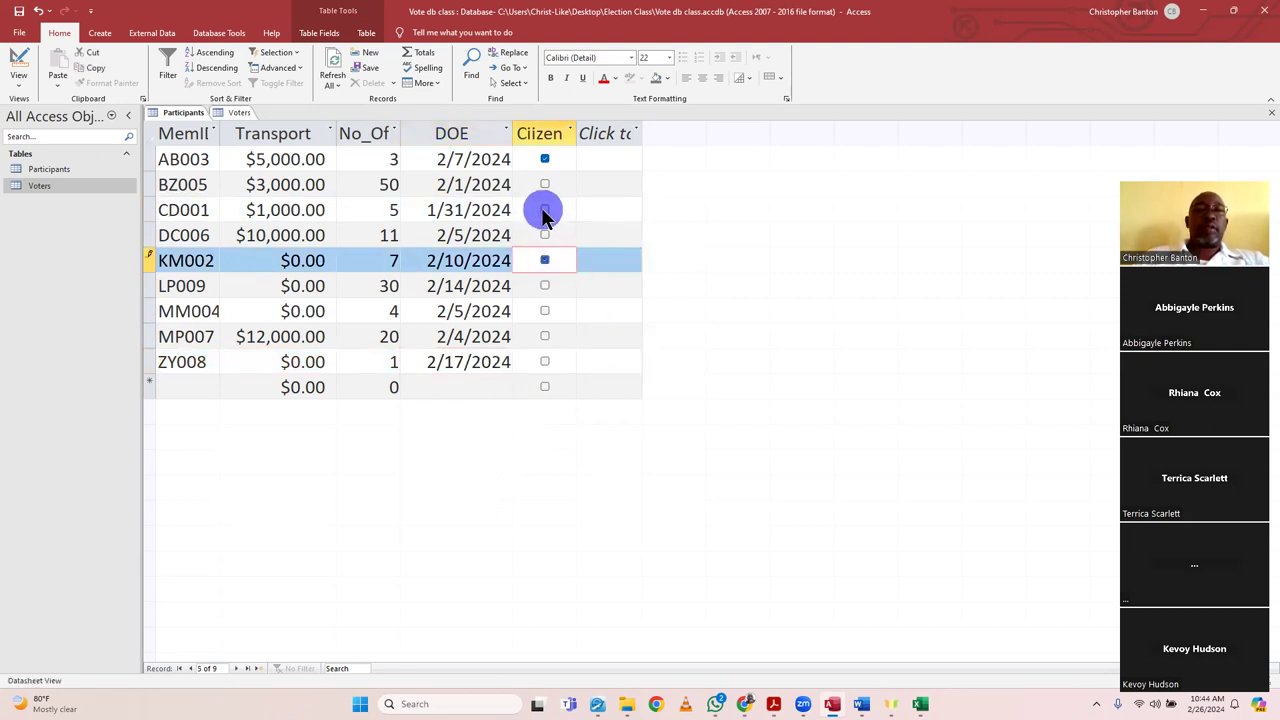
{"action": "left_click", "coordinate": [543, 213]}
{"action": "left_click", "coordinate": [543, 213]}
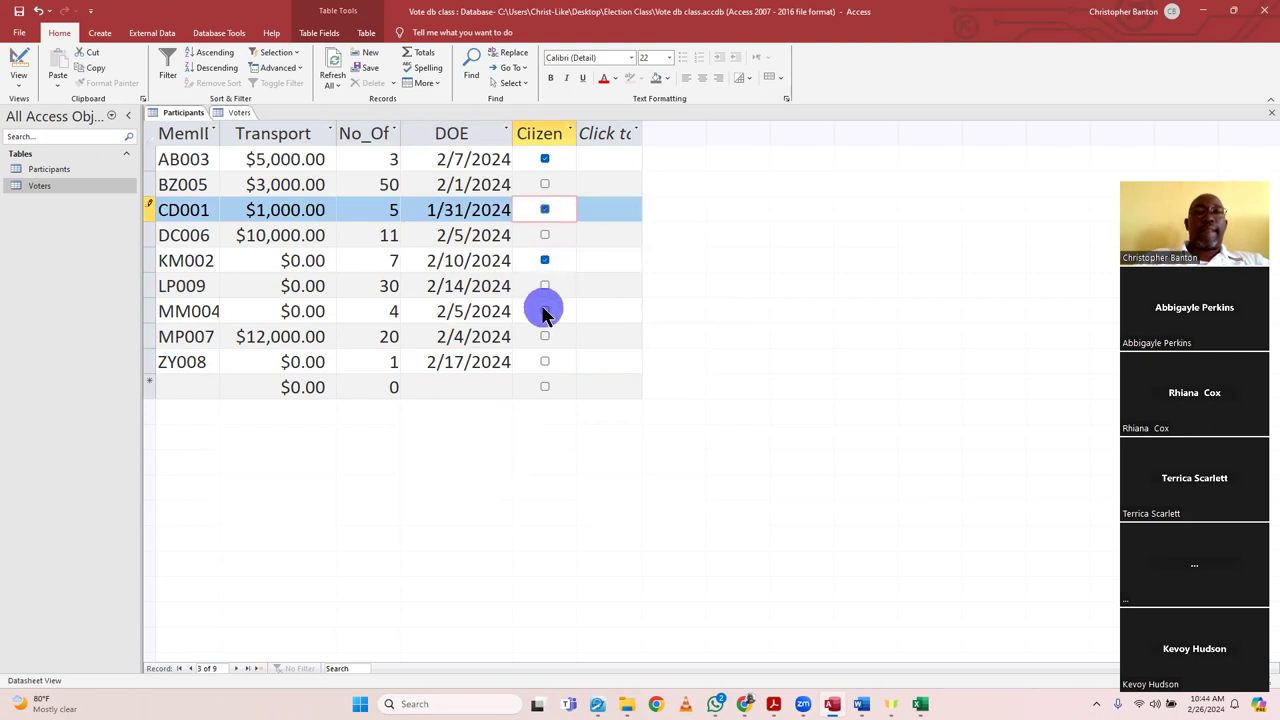
{"action": "left_click", "coordinate": [543, 311]}
{"action": "left_click", "coordinate": [544, 311]}
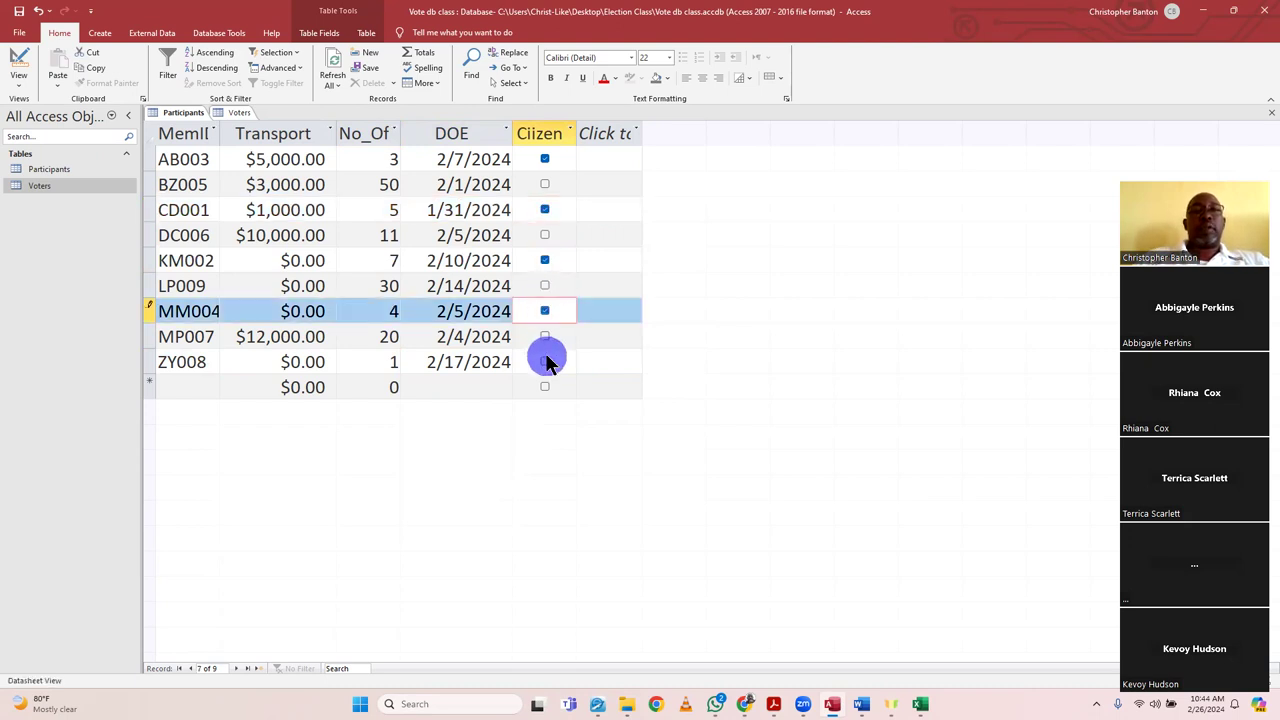
{"action": "left_click", "coordinate": [545, 361]}
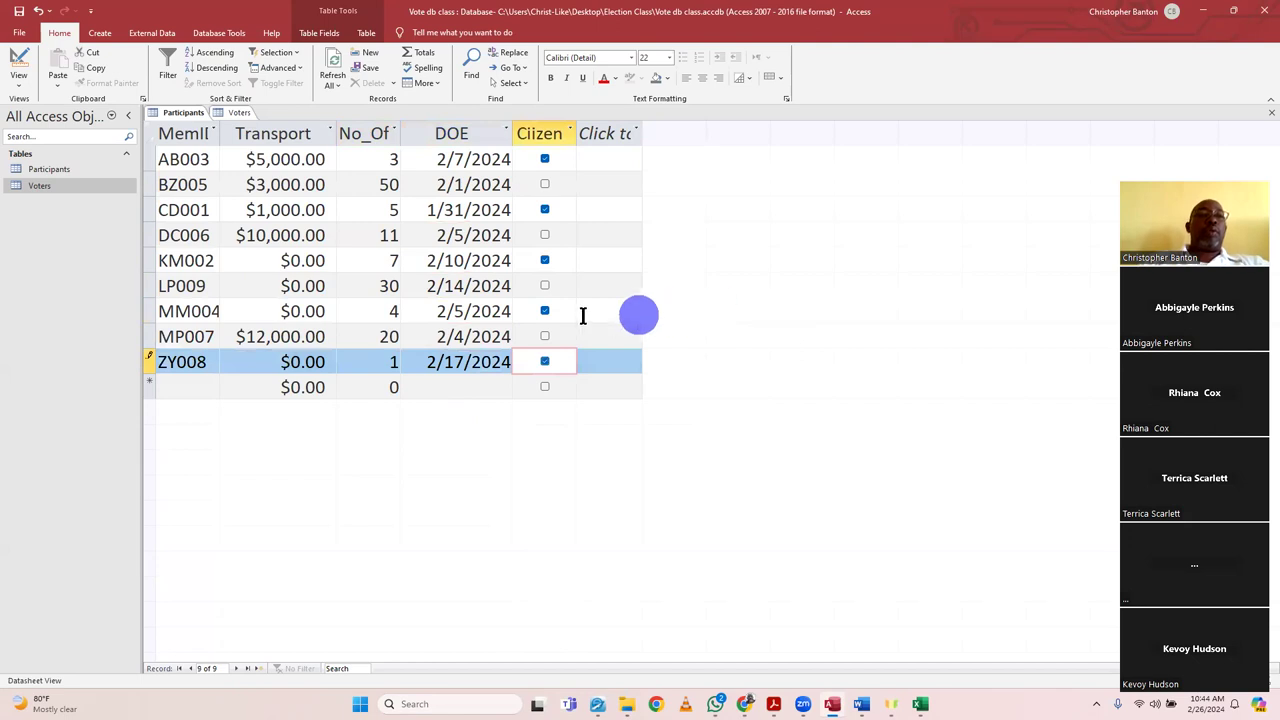
- Set the Transport amount to $2,500.00 for the fifth record and $37,000.00 for the sixth record
{"action": "left_click", "coordinate": [286, 274]}
{"action": "double_click", "coordinate": [293, 262]}
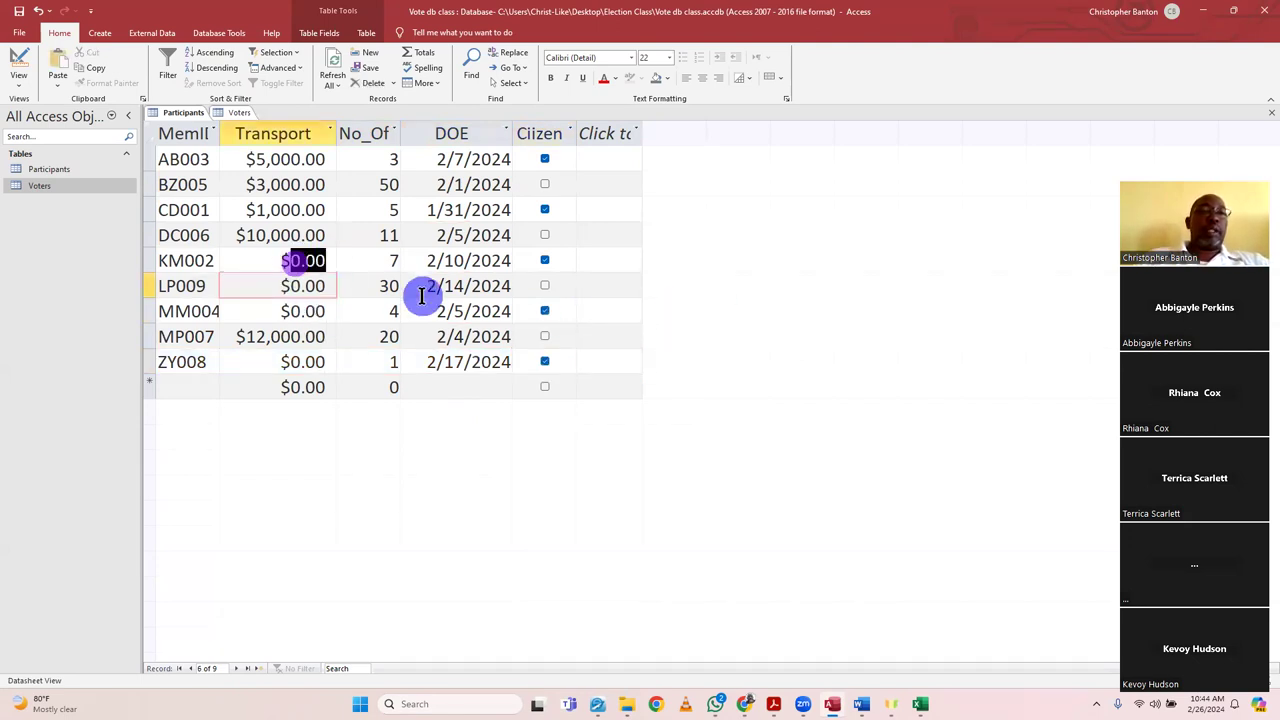
{"action": "type", "text": "2500"}
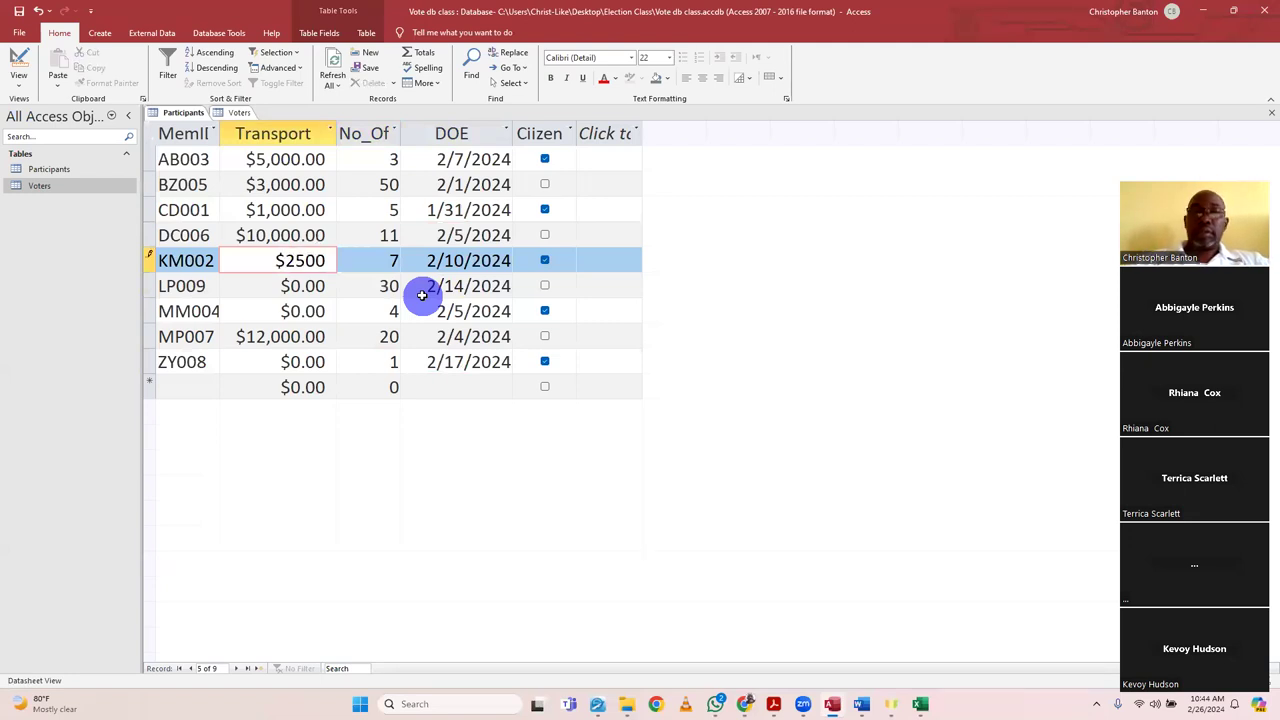
{"action": "key", "text": "Tab"}
{"action": "left_click", "coordinate": [294, 283]}
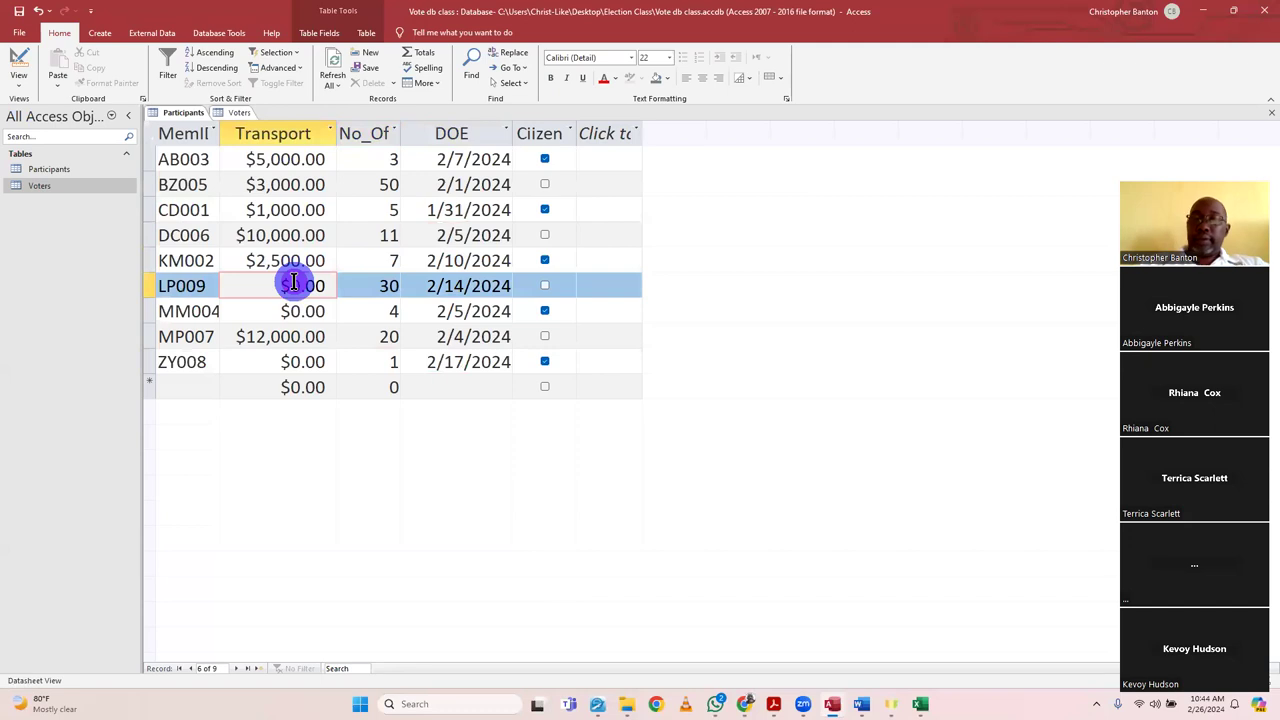
{"action": "type", "text": "3700"}
{"action": "key", "text": "Tab"}
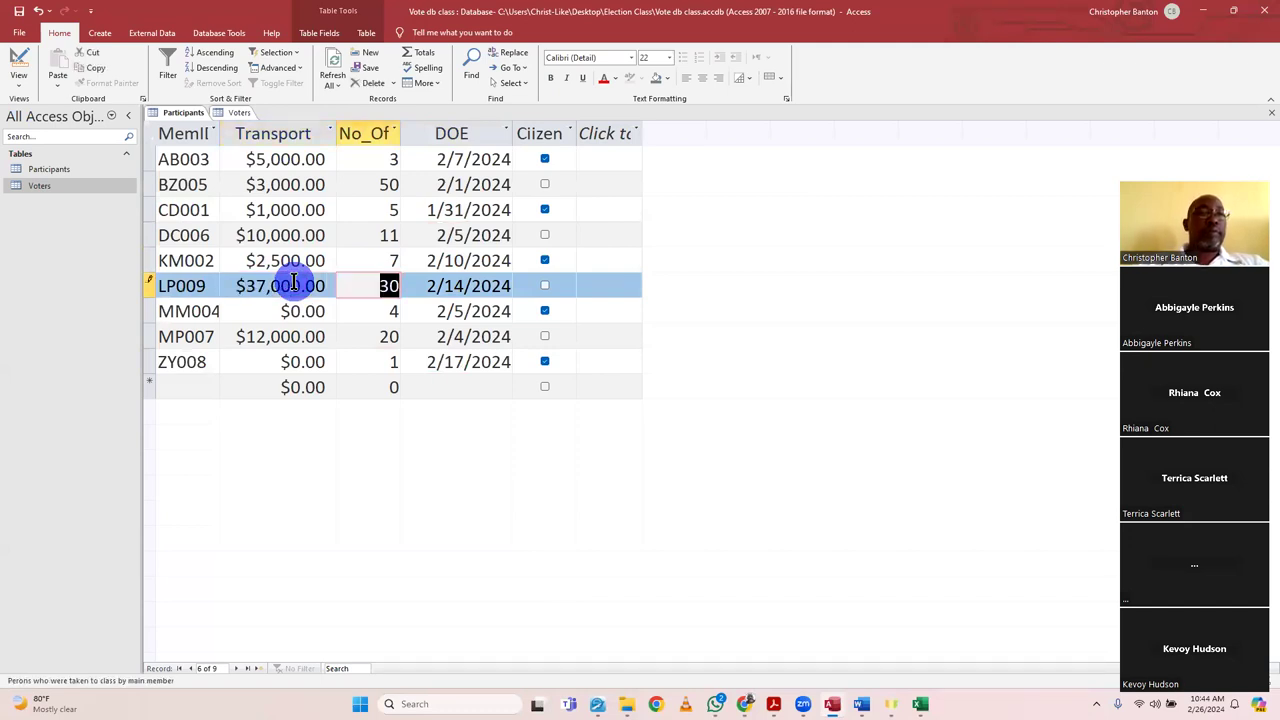
- Set the Transport amount to $41,000.00 for the seventh record
{"action": "left_click", "coordinate": [287, 311]}
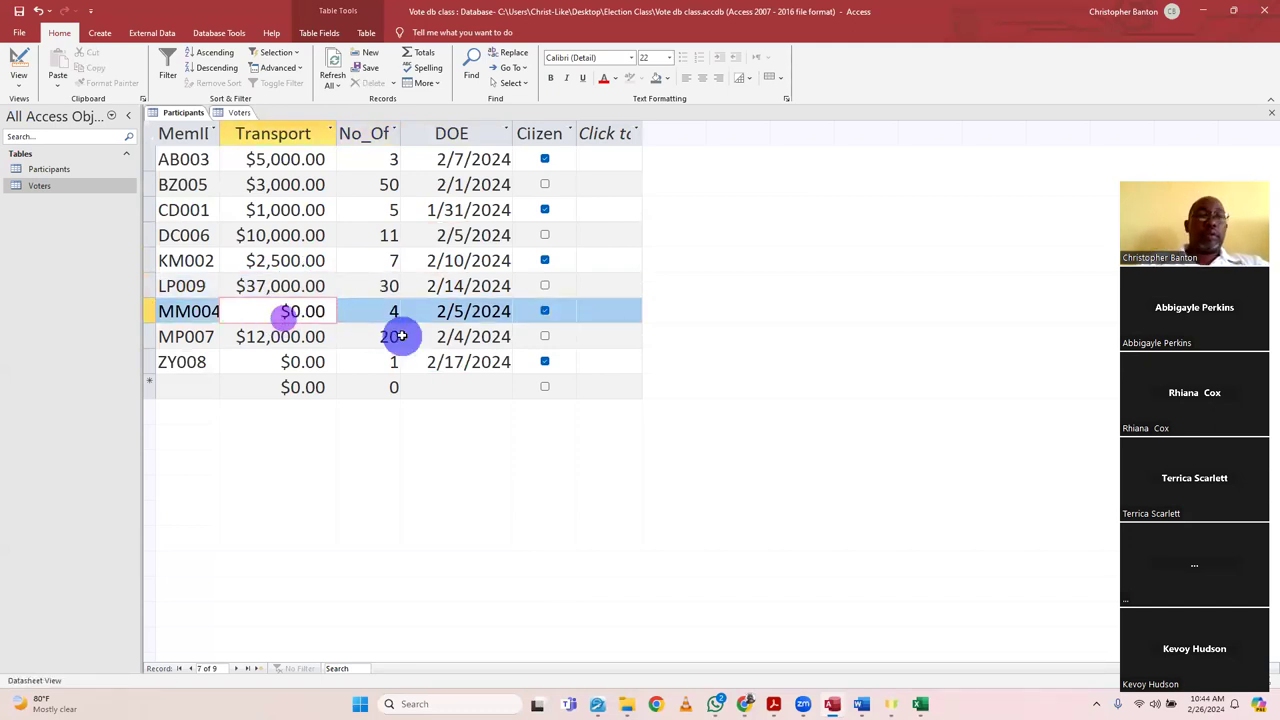
{"action": "key", "text": "Delete"}
{"action": "type", "text": "41000"}
{"action": "key", "text": "Tab"}
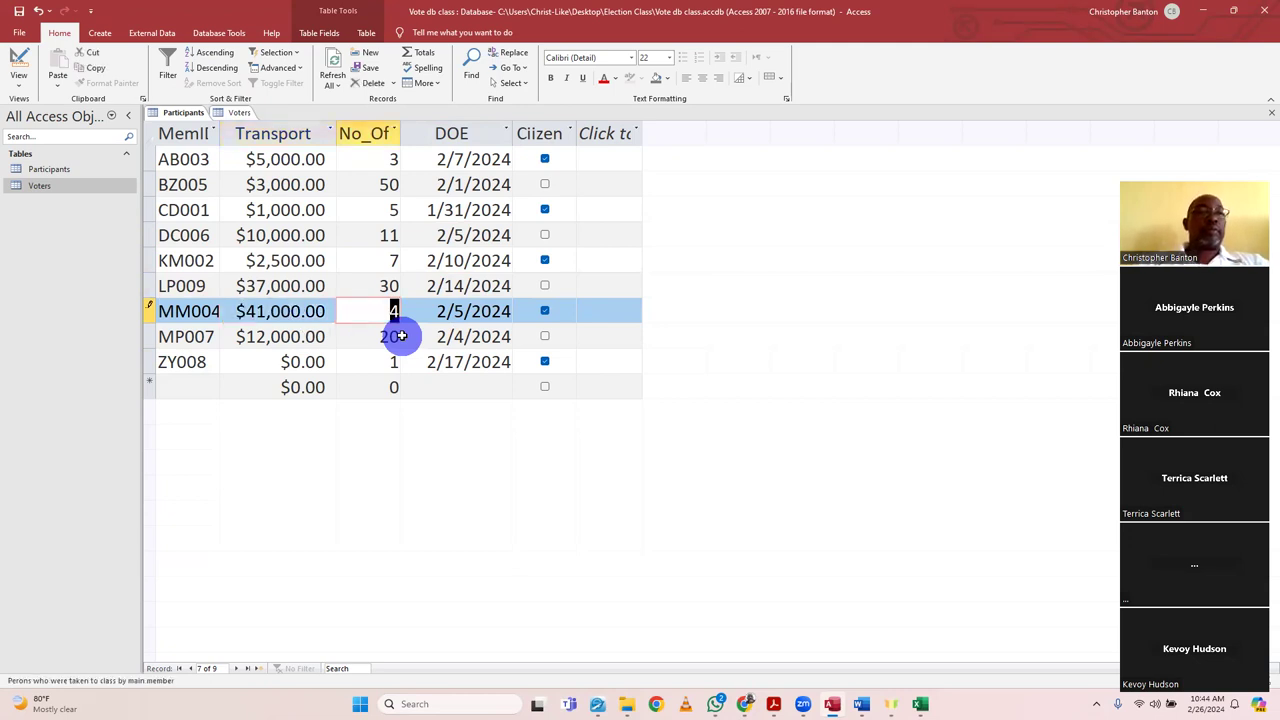
{"action": "left_click", "coordinate": [293, 336]}
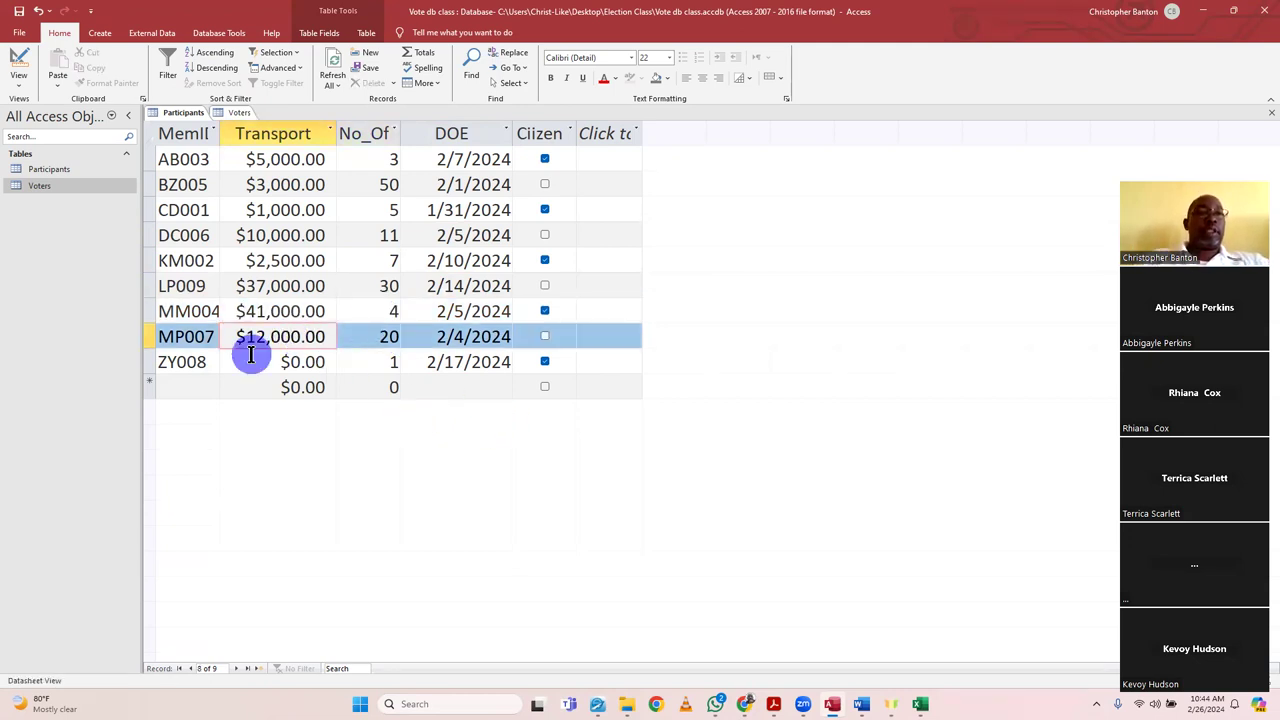
- Try to set the Transport amount to $500.00 for the ninth record
{"action": "left_click", "coordinate": [300, 362]}
{"action": "key", "text": "BackSpace"}
{"action": "type", "text": "50"}
{"action": "key", "text": "Tab"}
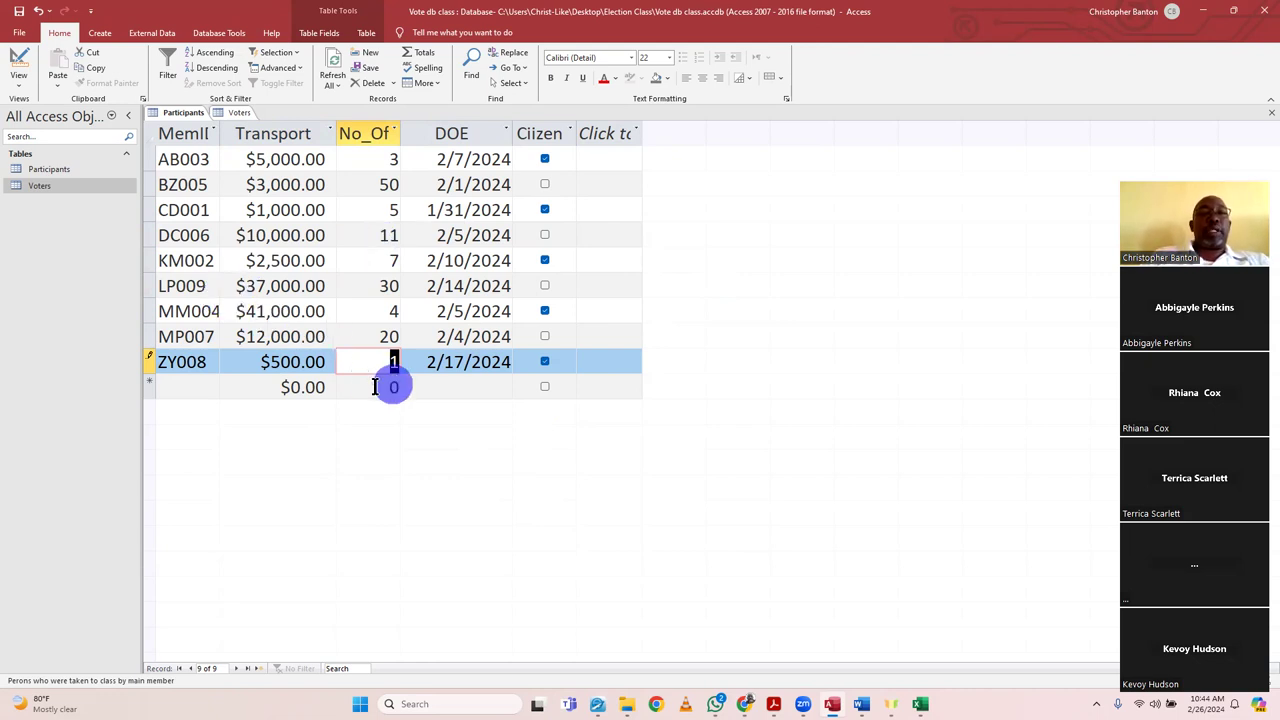
{"action": "key", "text": "Escape"}
{"action": "left_click", "coordinate": [216, 386]}
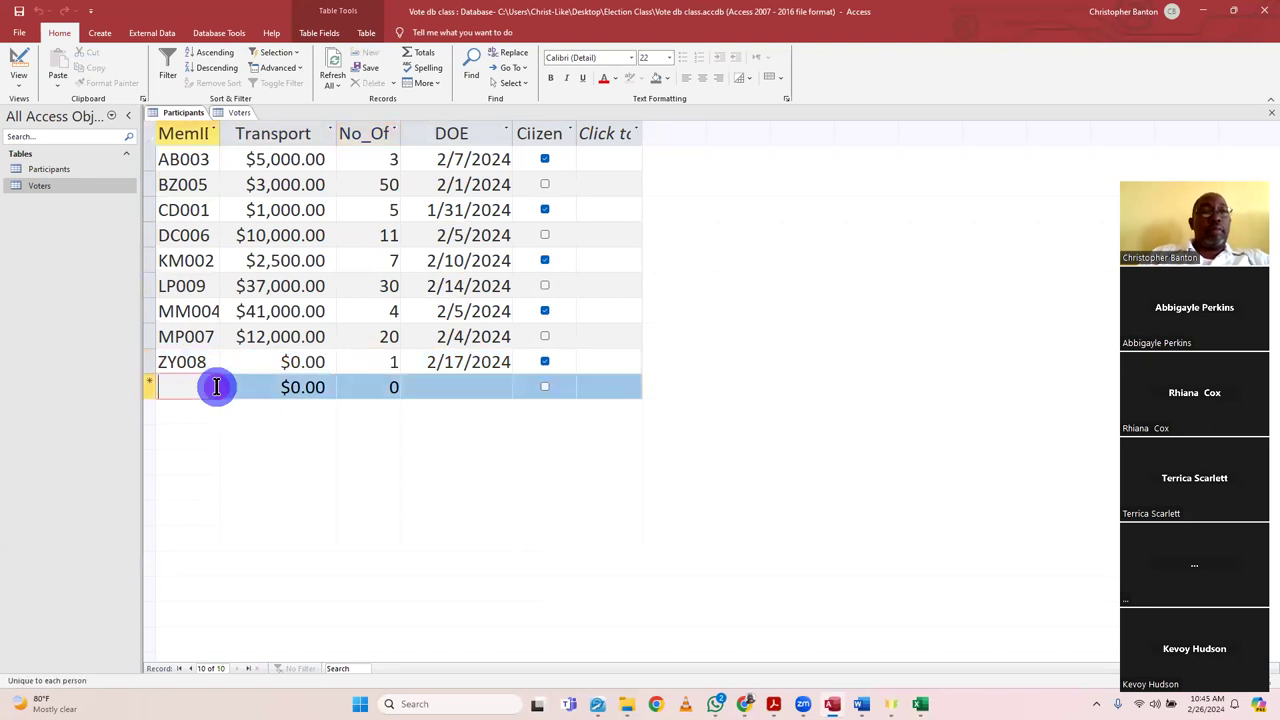
{"action": "left_click", "coordinate": [234, 352]}
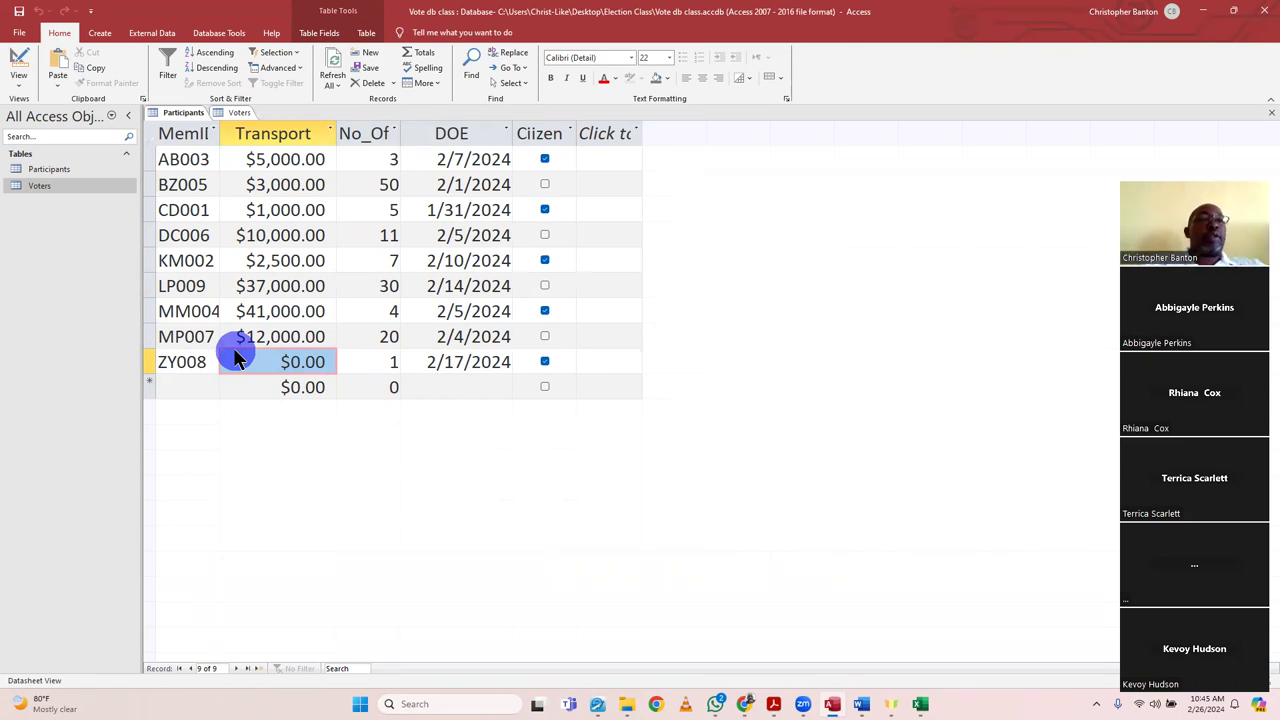
- Check the Participants table's field design, return to its datasheet, and create a new blank table in Design view
{"action": "left_click", "coordinate": [15, 65]}
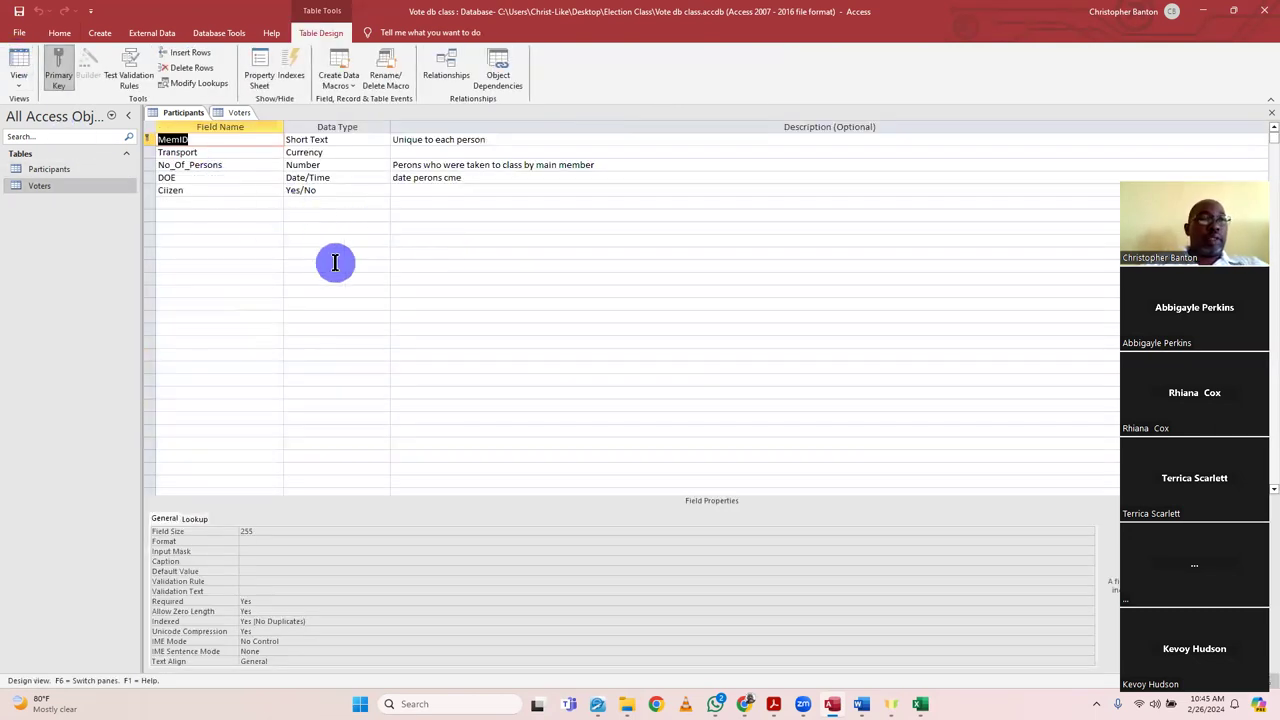
{"action": "left_click", "coordinate": [17, 65]}
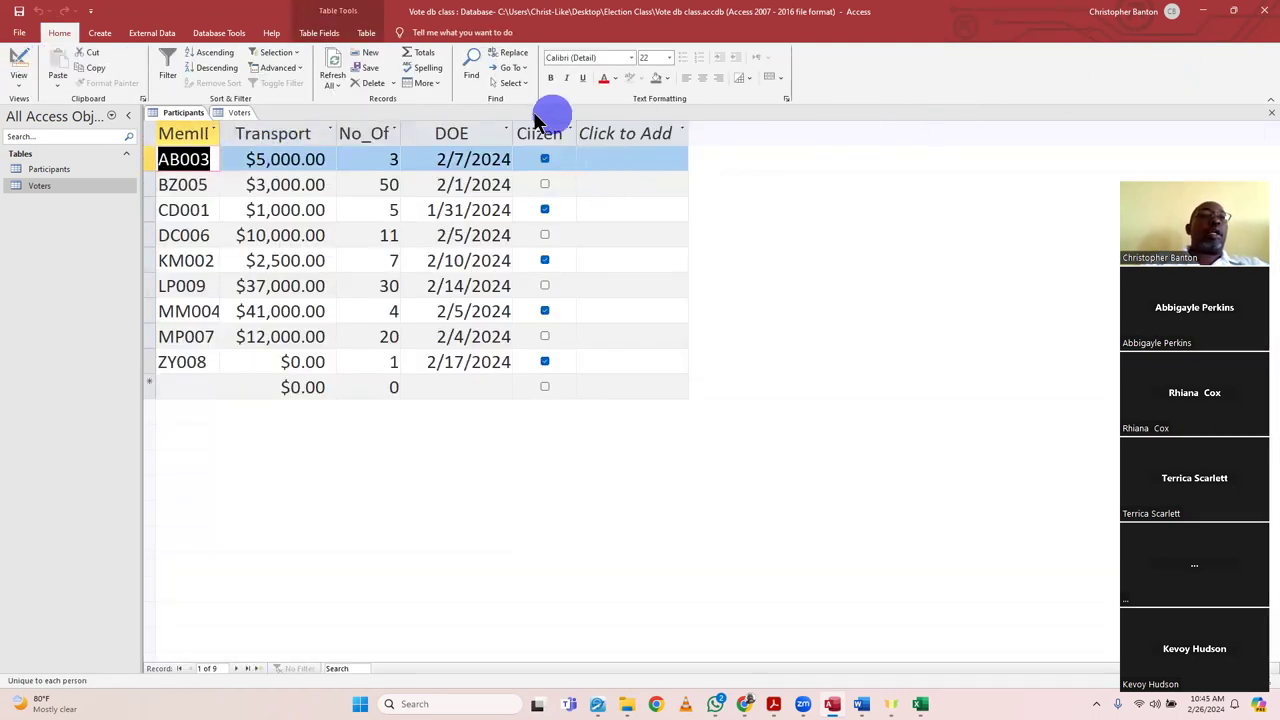
{"action": "left_click", "coordinate": [100, 33]}
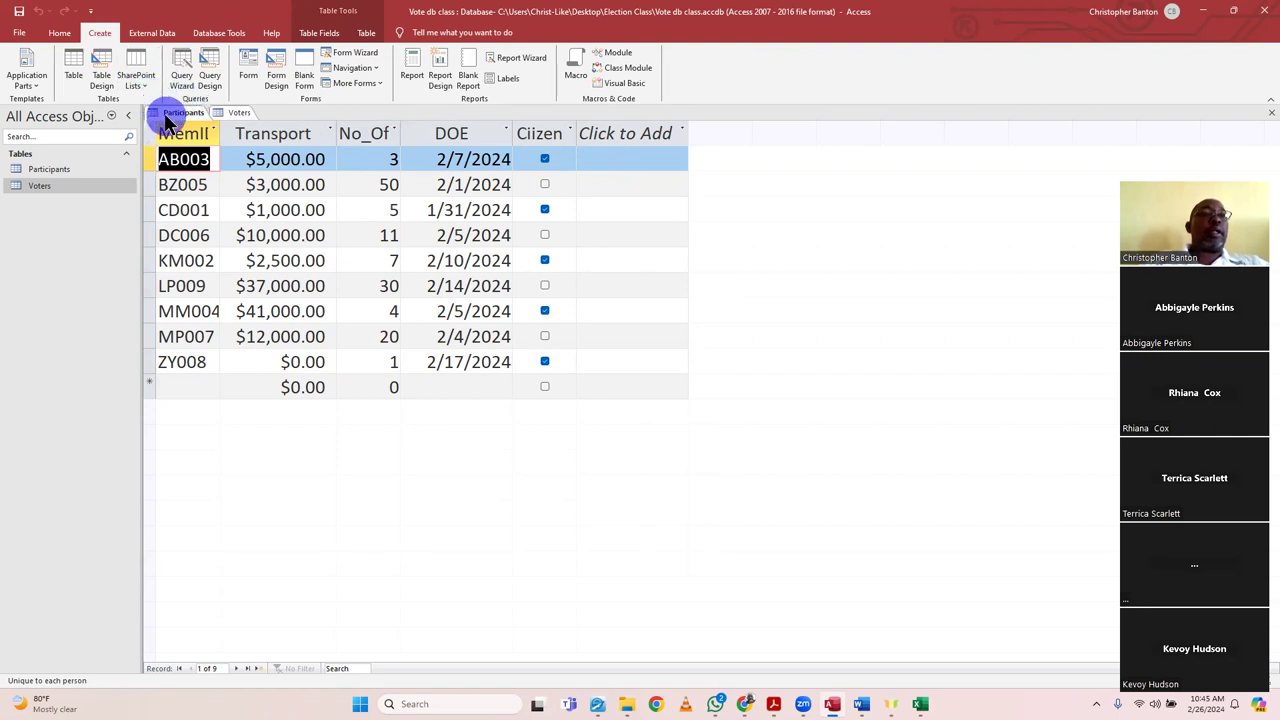
{"action": "left_click", "coordinate": [105, 72]}
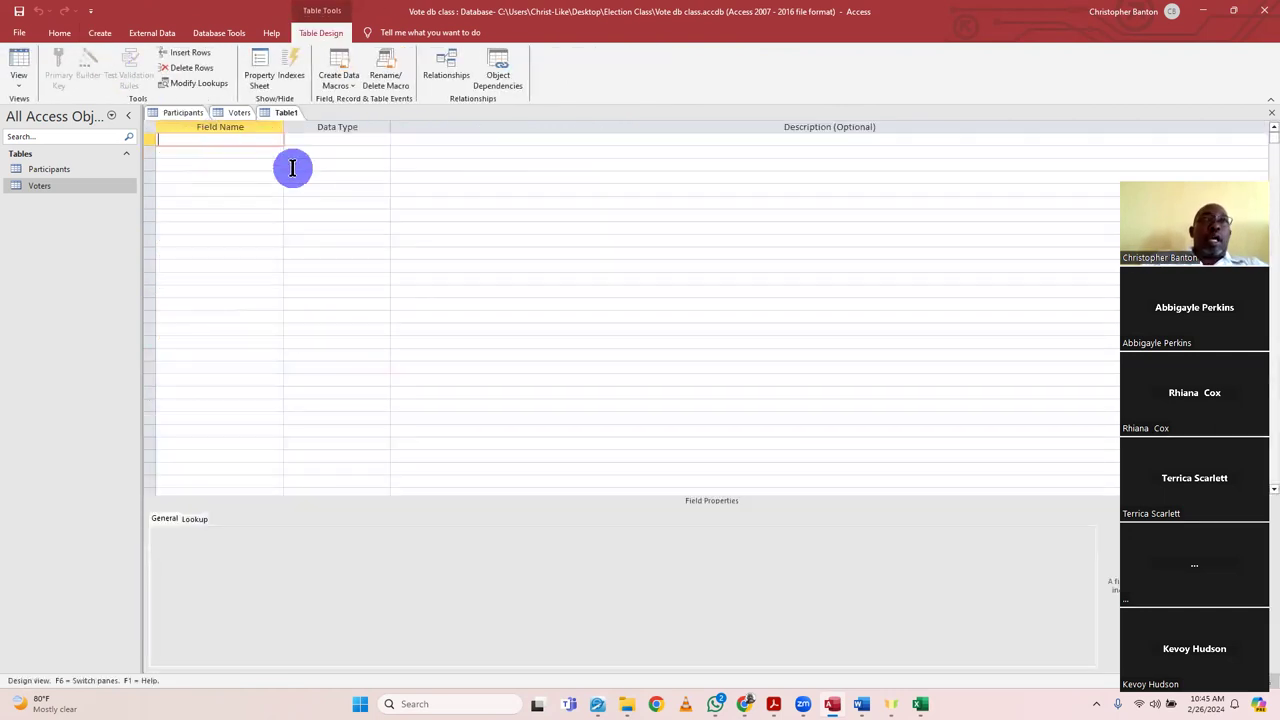
- Add a first field named ID to the new table and keep its data type as Short Text
{"action": "left_click", "coordinate": [290, 166]}
{"action": "left_click", "coordinate": [266, 138]}
{"action": "type", "text": "ID"}
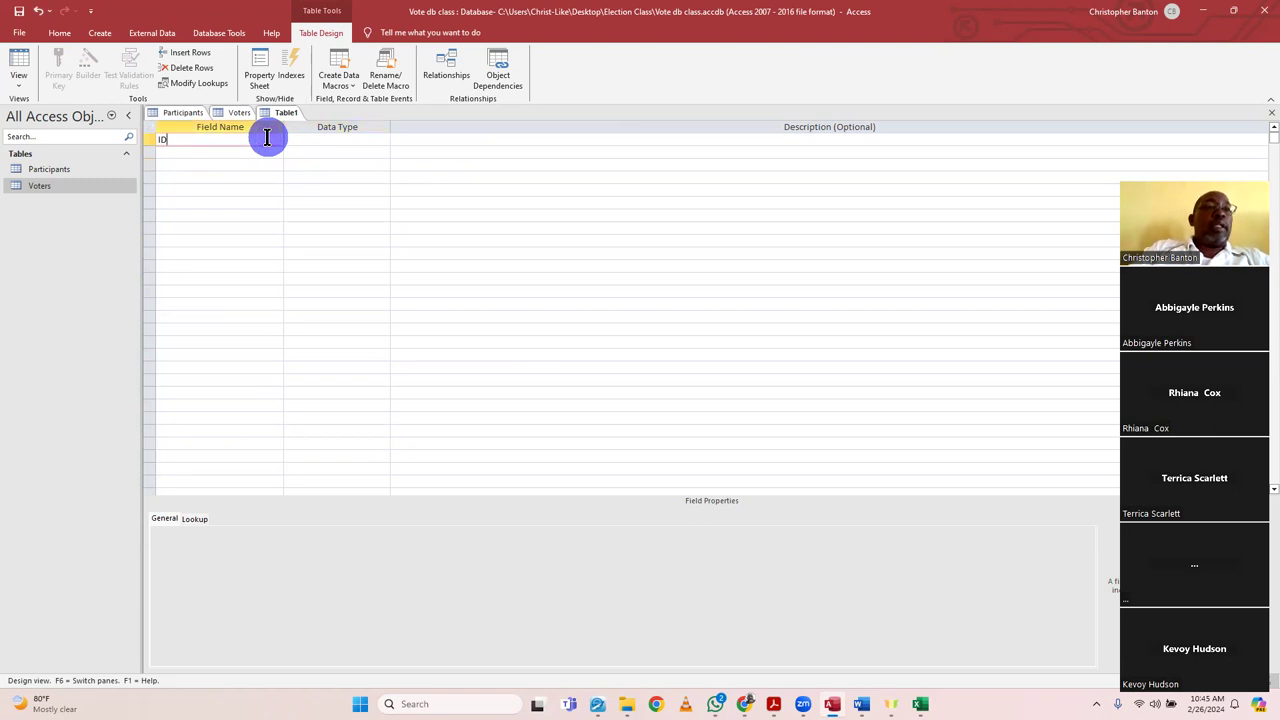
{"action": "key", "text": "Tab"}
{"action": "key", "text": "Tab"}
{"action": "key", "text": "Tab"}
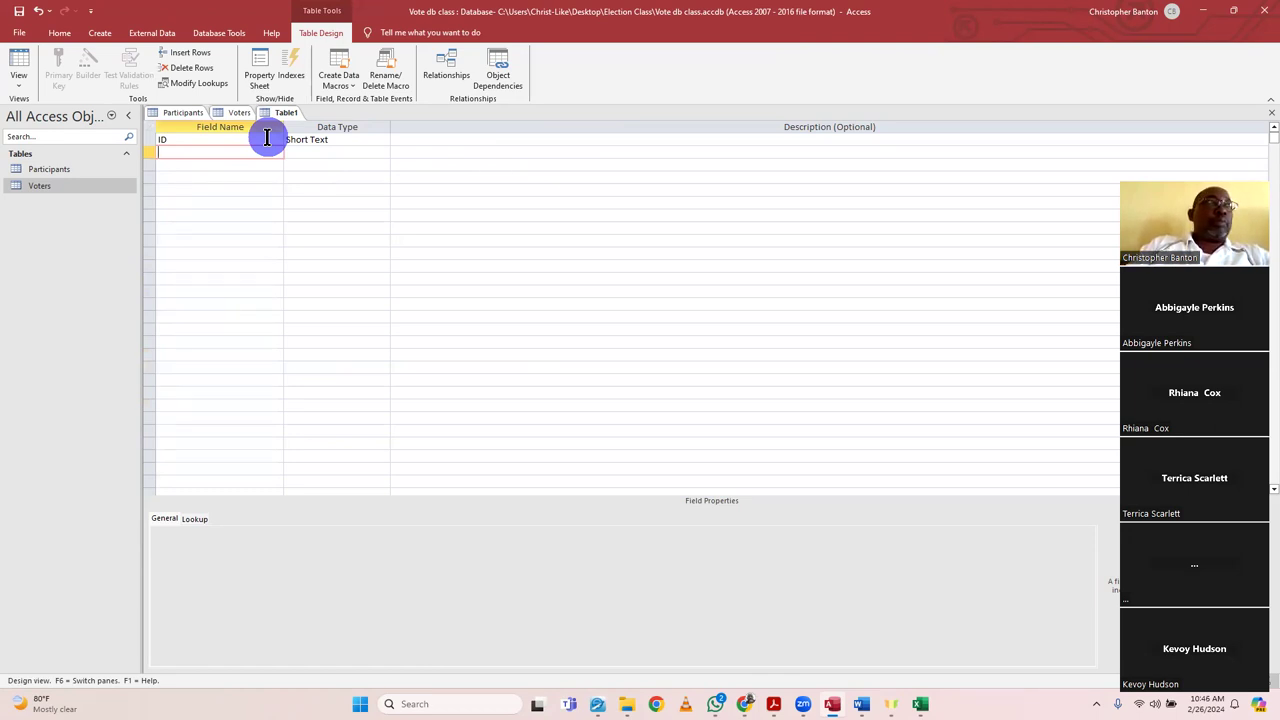
- Add a second field named Status with the AutoNumber data type
{"action": "type", "text": "Status"}
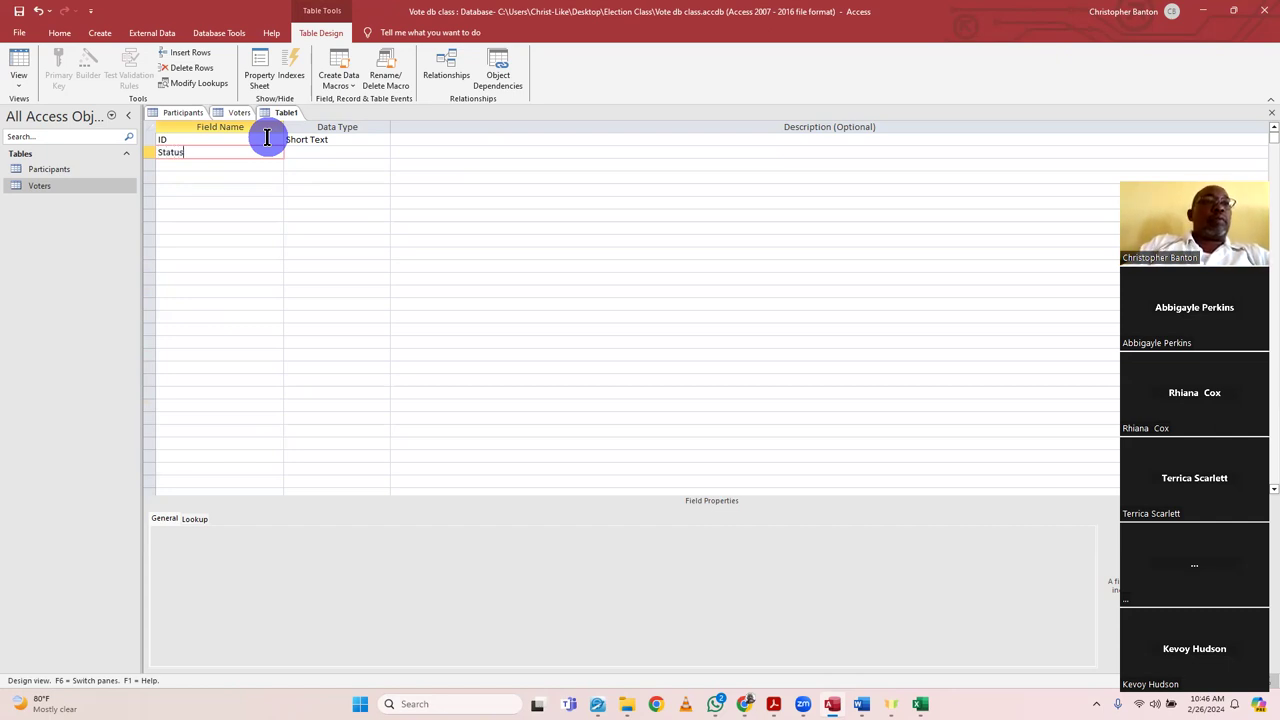
{"action": "key", "text": "Tab"}
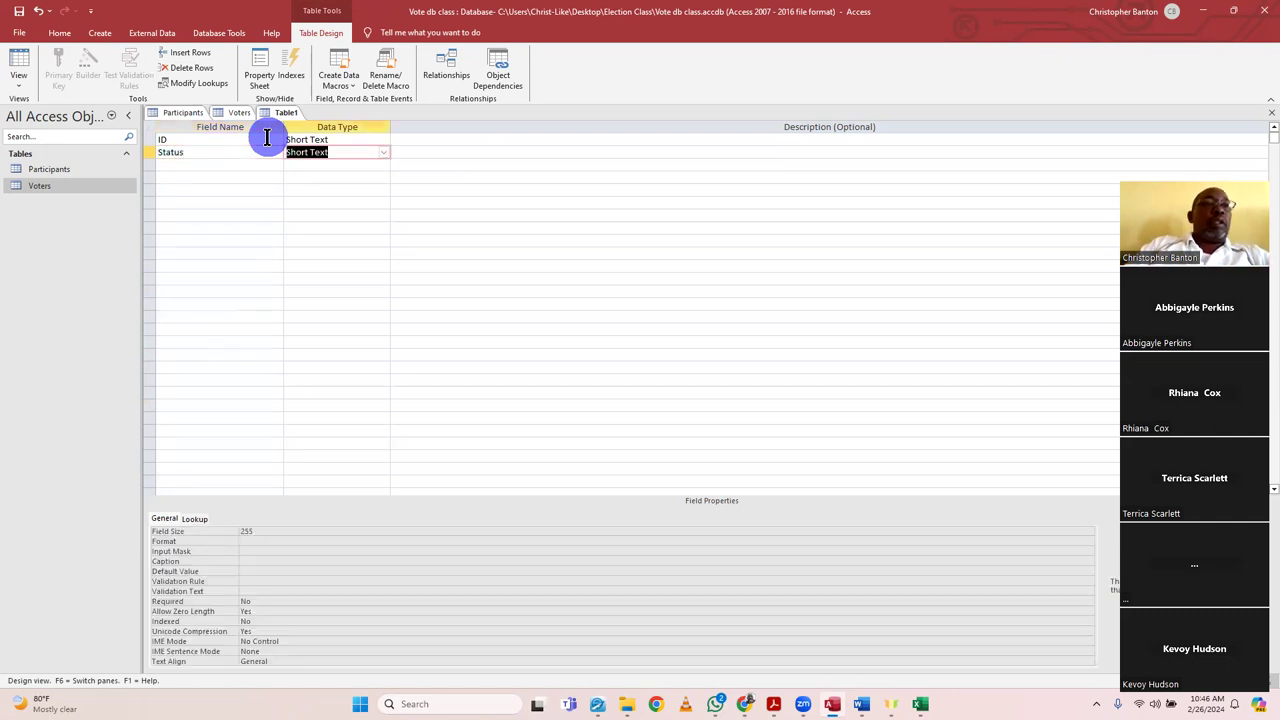
{"action": "left_click", "coordinate": [384, 152]}
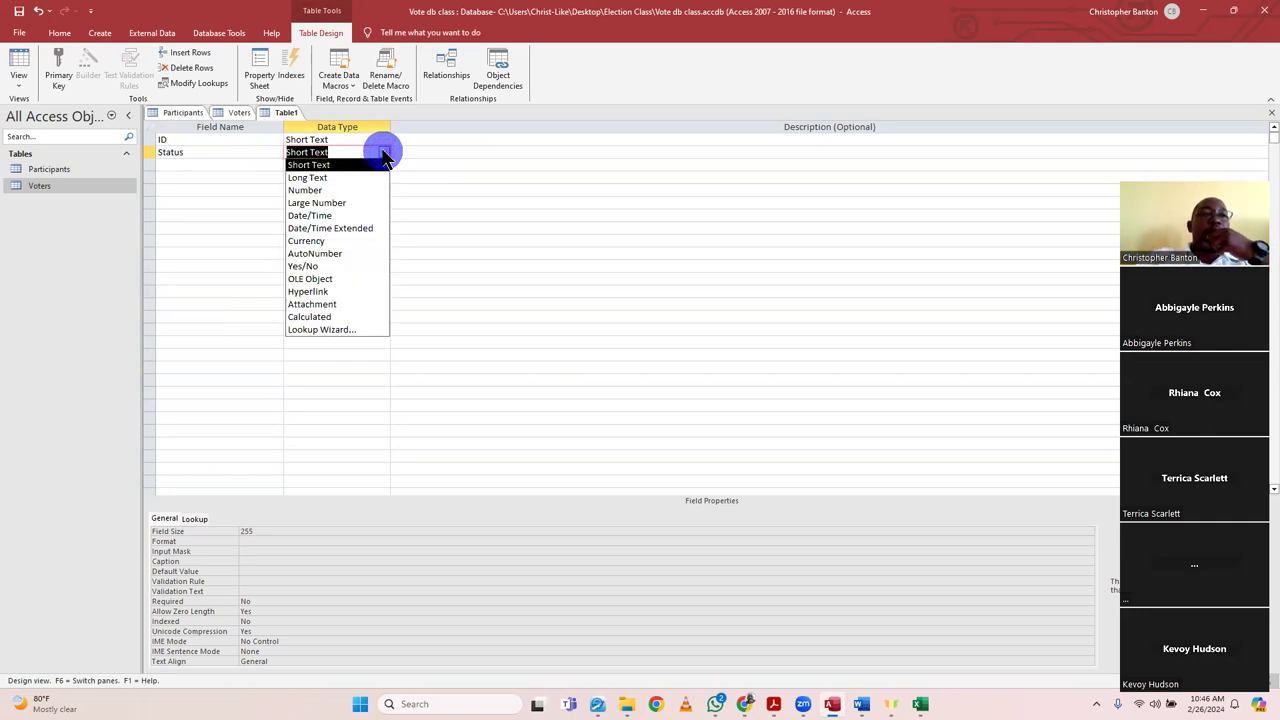
{"action": "left_click", "coordinate": [375, 256]}
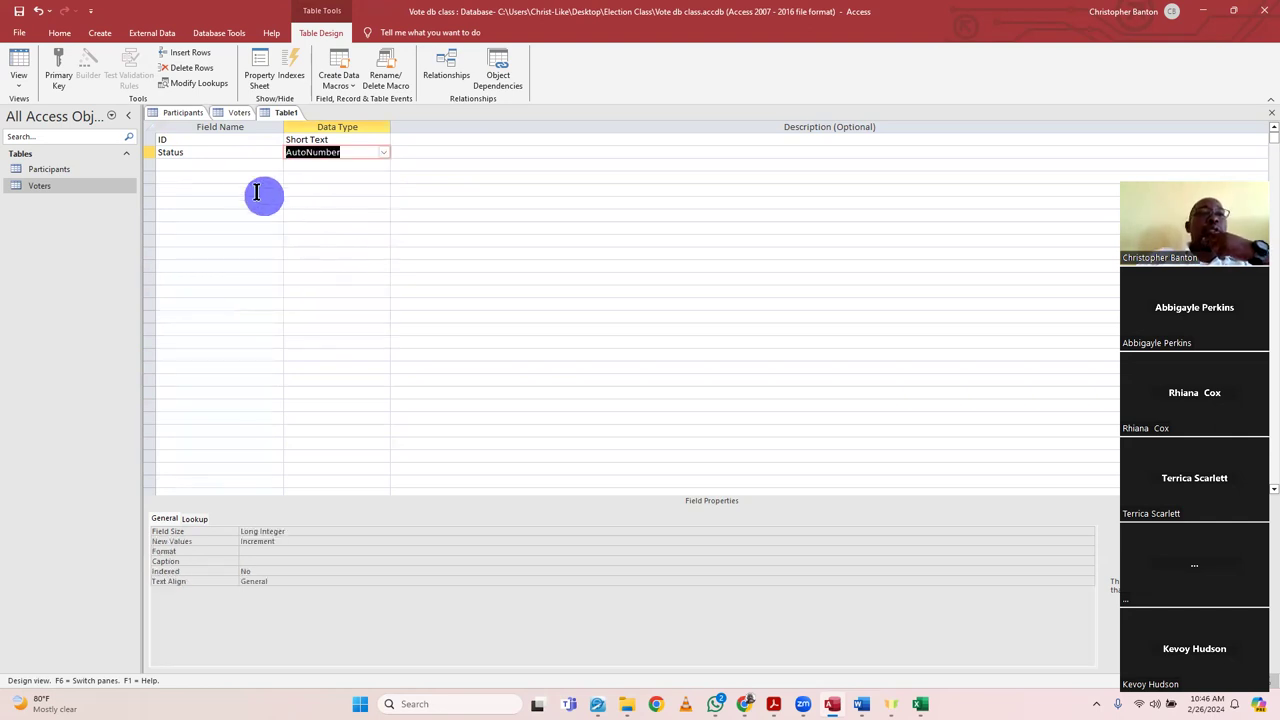
- Add a third field named Mugshot with the OLE Object data type
{"action": "left_click", "coordinate": [233, 165]}
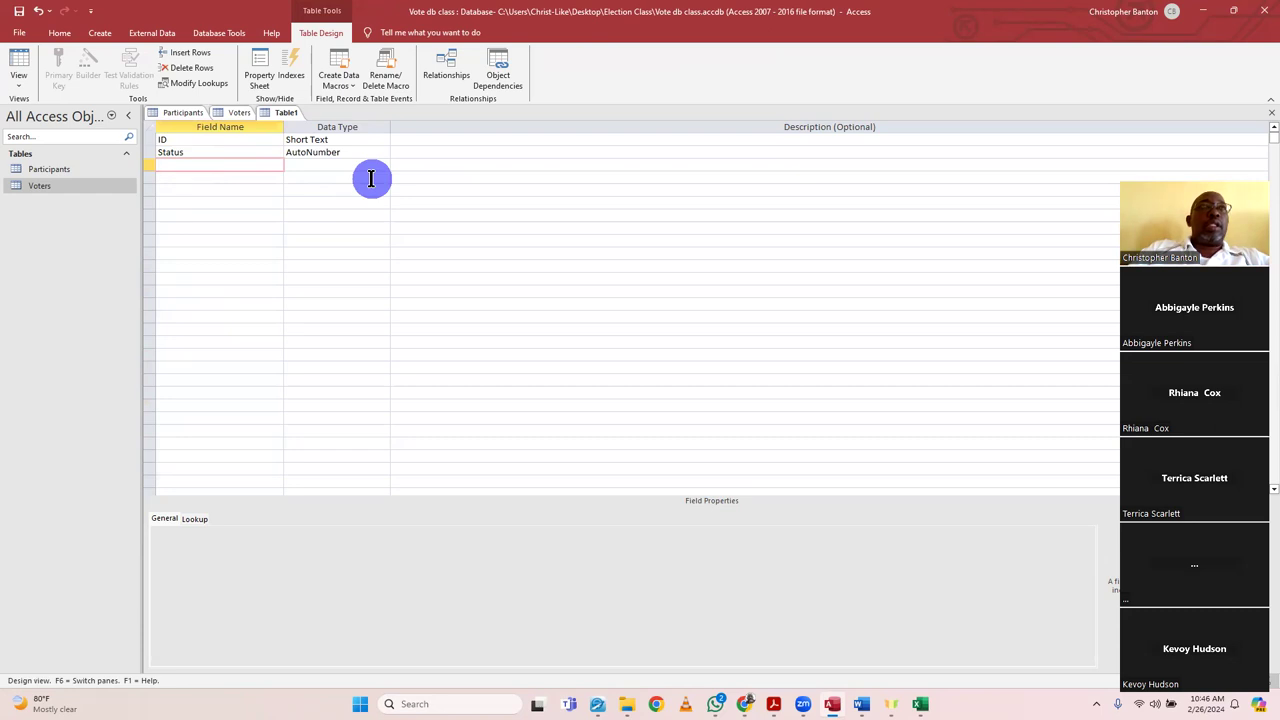
{"action": "type", "text": "Mu"}
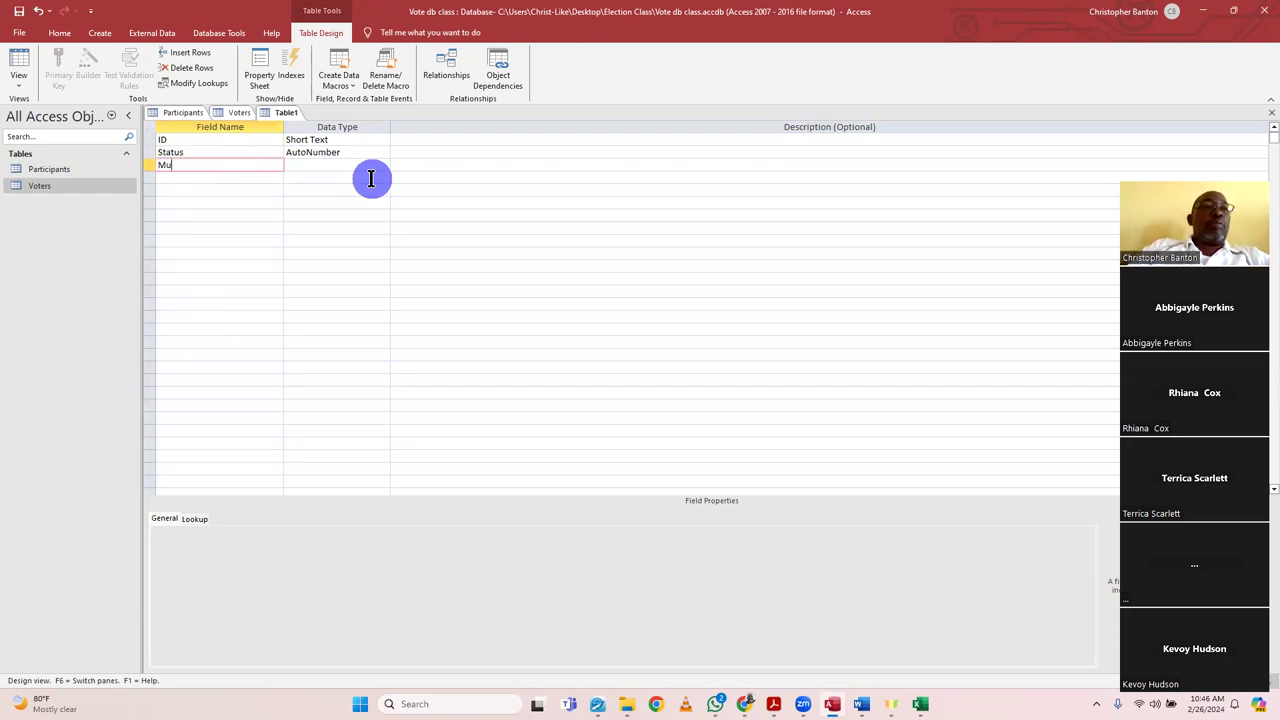
{"action": "type", "text": "gshort"}
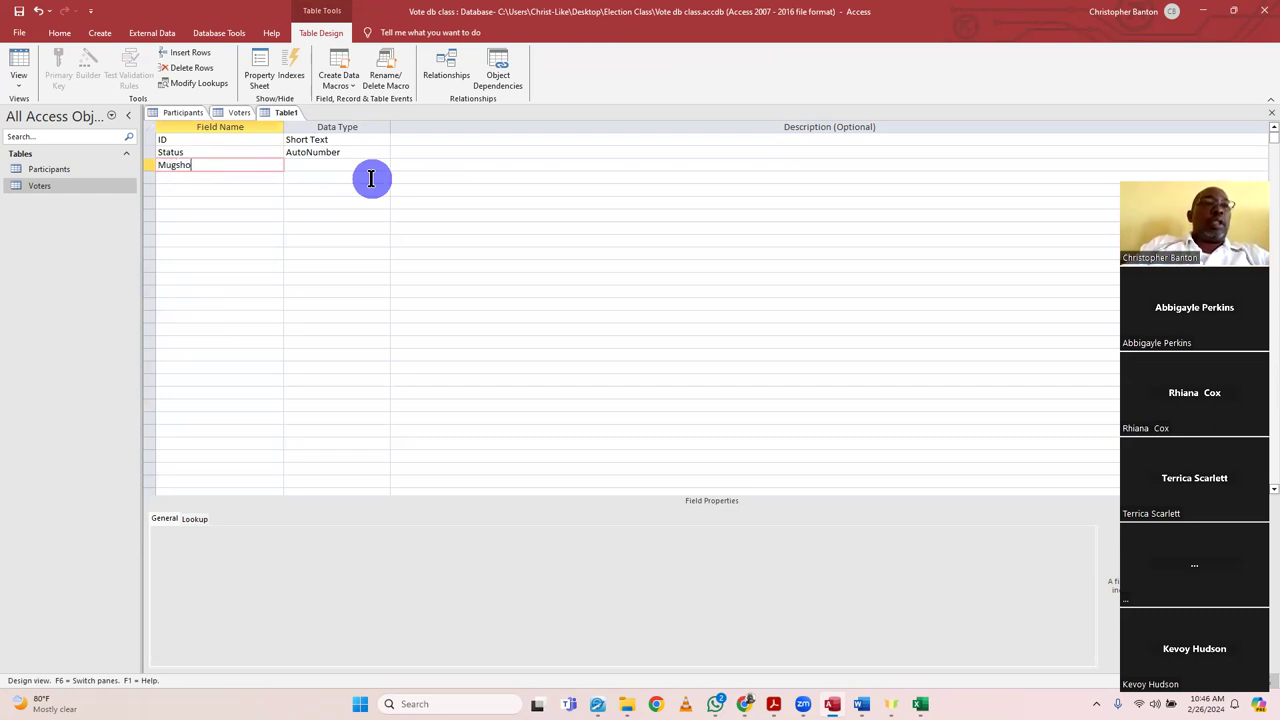
{"action": "key", "text": "BackSpace"}
{"action": "key", "text": "BackSpace"}
{"action": "type", "text": "t"}
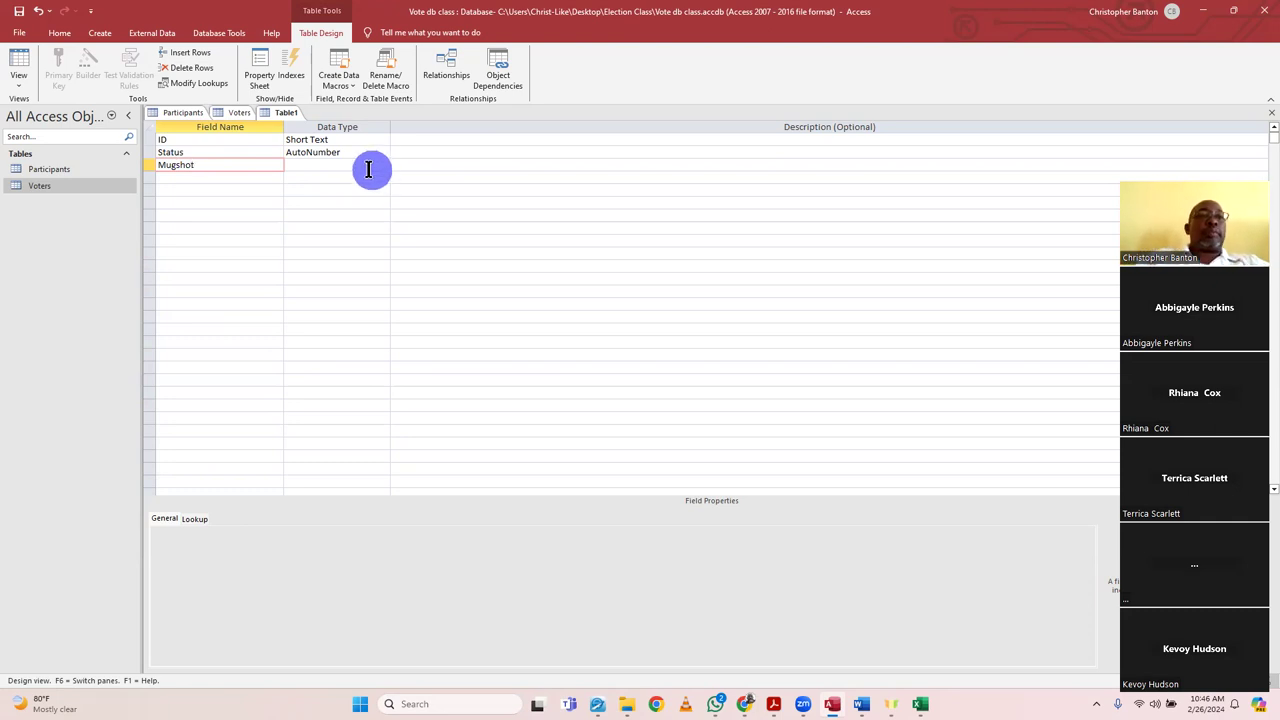
{"action": "left_click", "coordinate": [369, 166]}
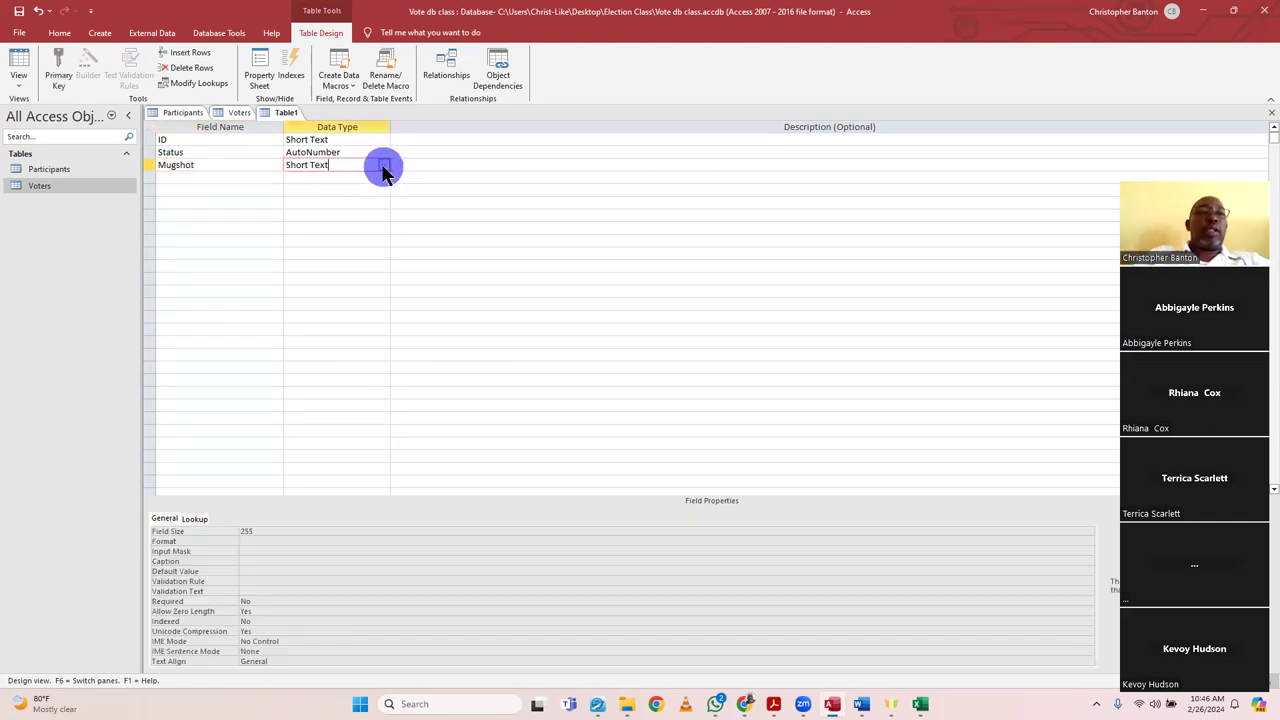
{"action": "left_click", "coordinate": [384, 165]}
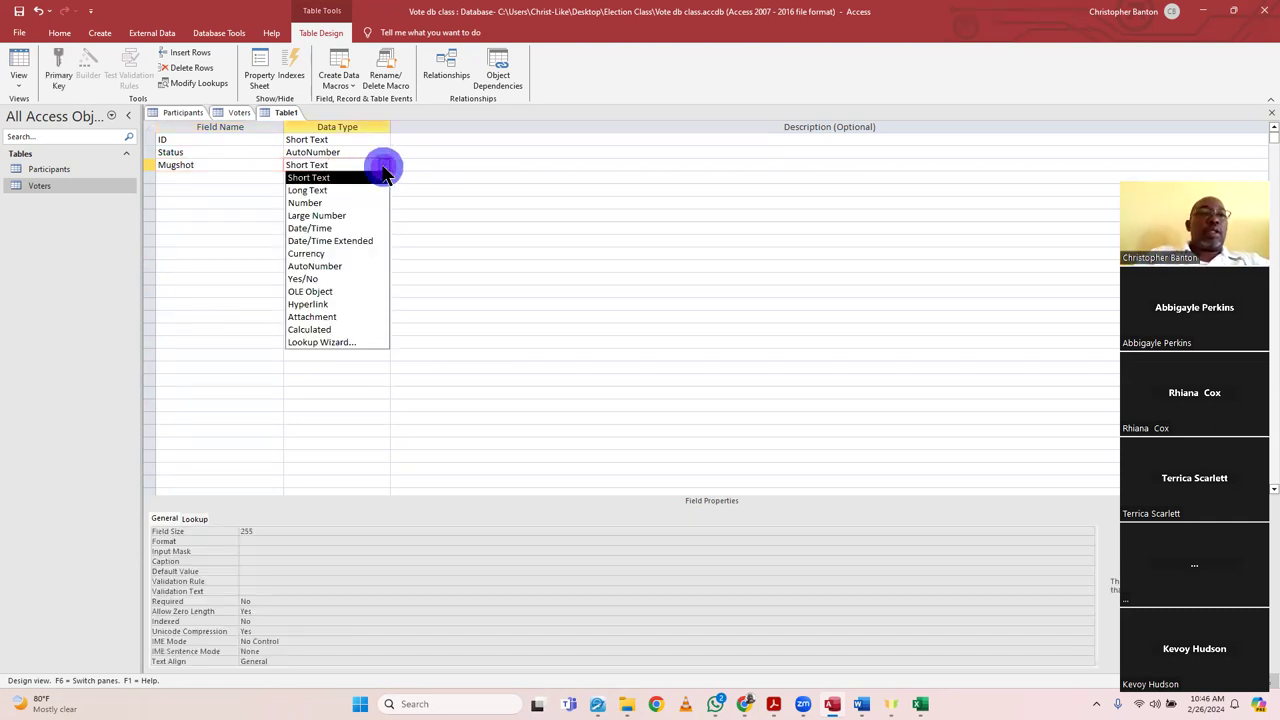
{"action": "left_click", "coordinate": [350, 290]}
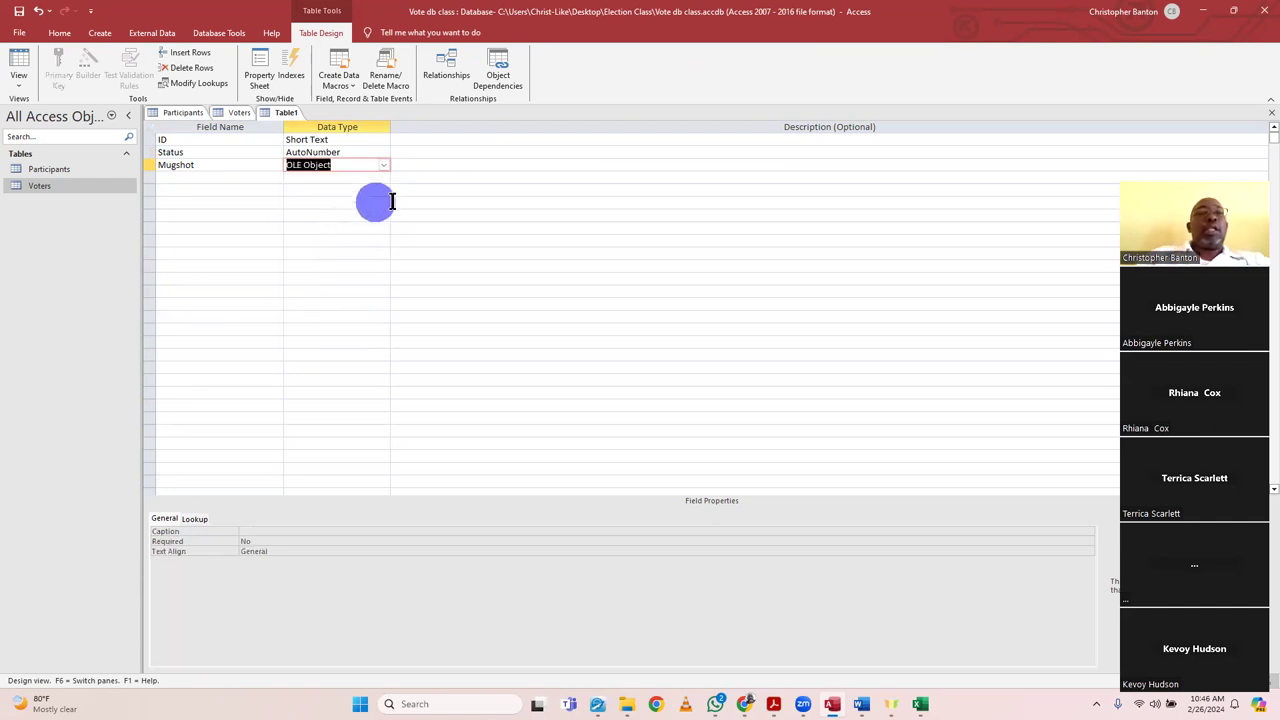
{"action": "left_click", "coordinate": [236, 189]}
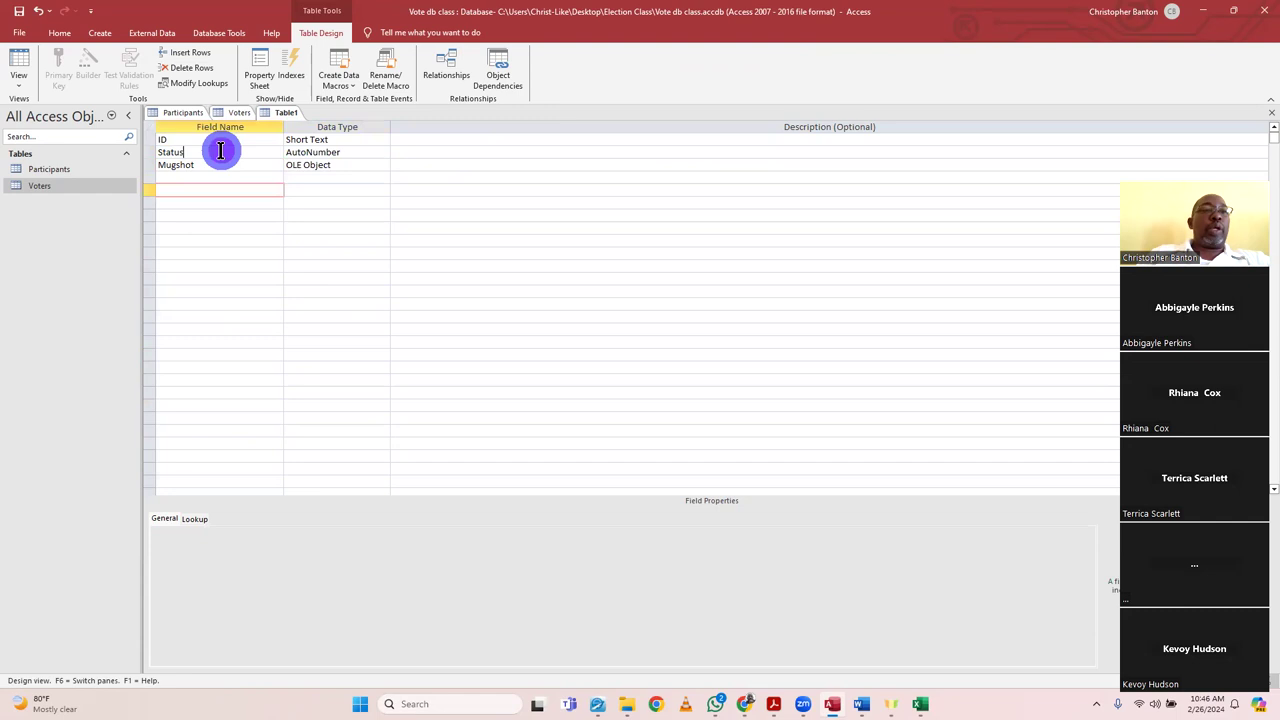
- Make the Status field the table's primary key
{"action": "left_click", "coordinate": [220, 151]}
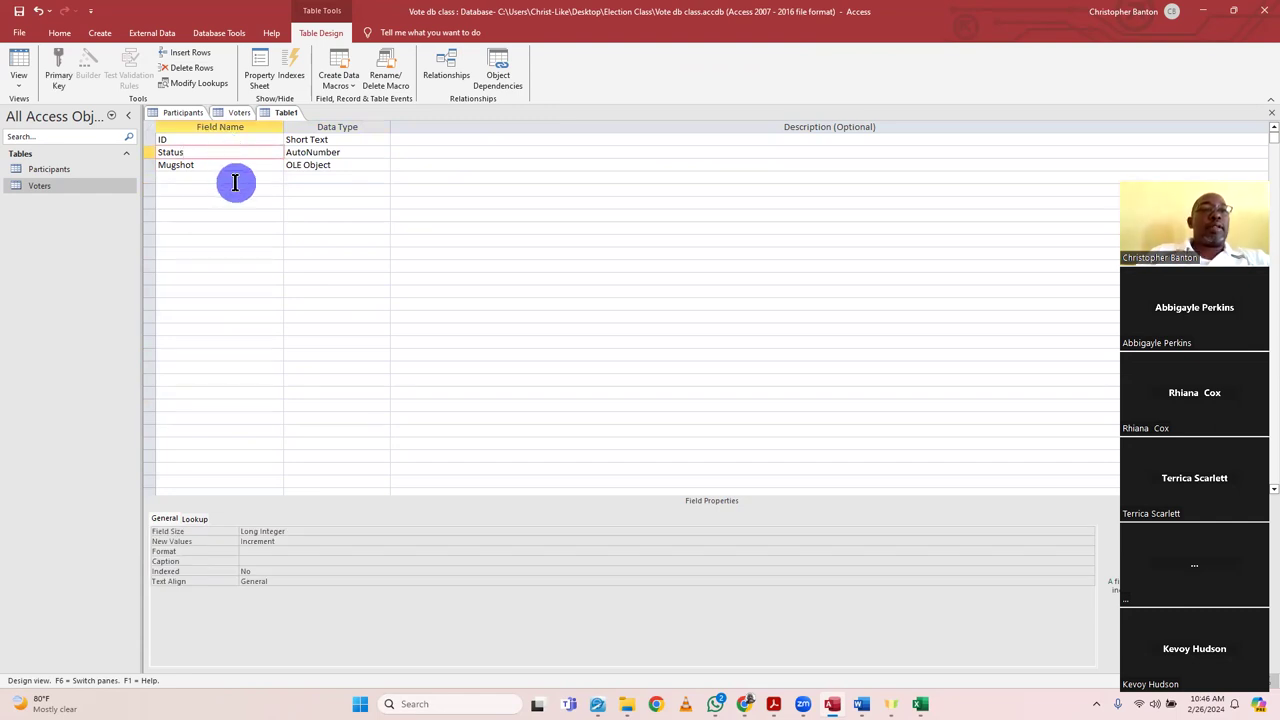
{"action": "left_click", "coordinate": [66, 70]}
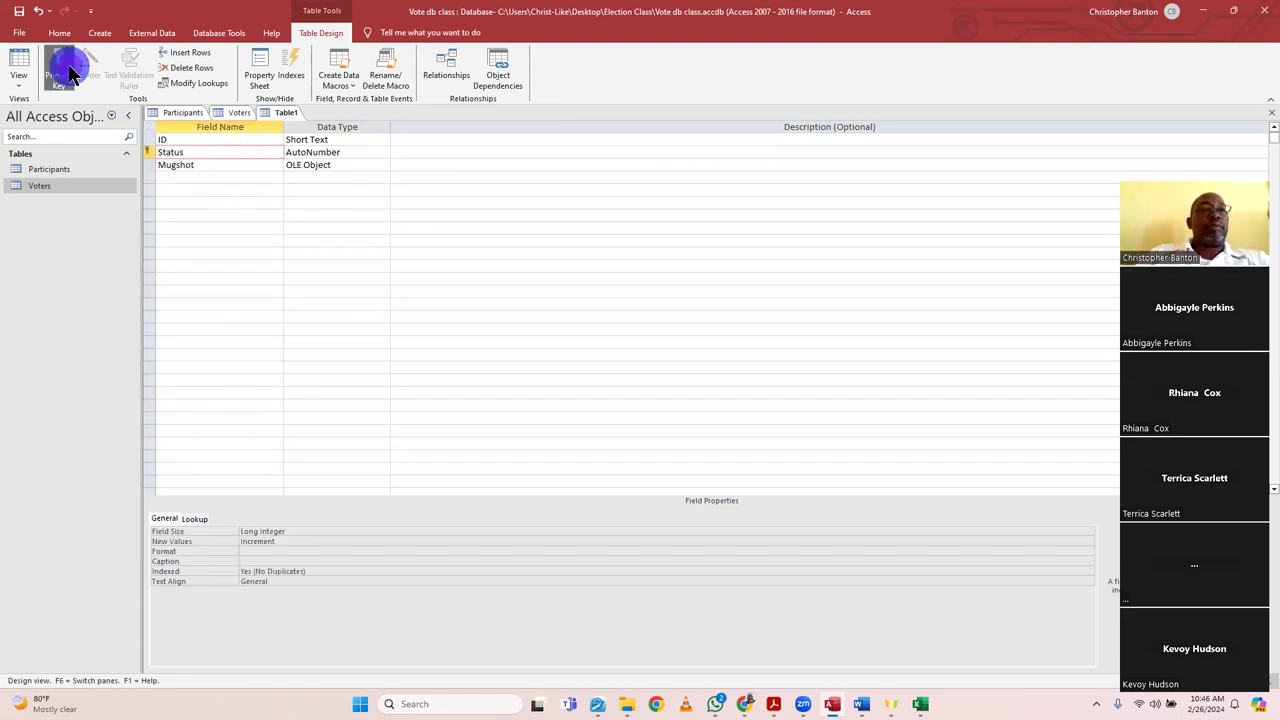
{"action": "left_click", "coordinate": [227, 140]}
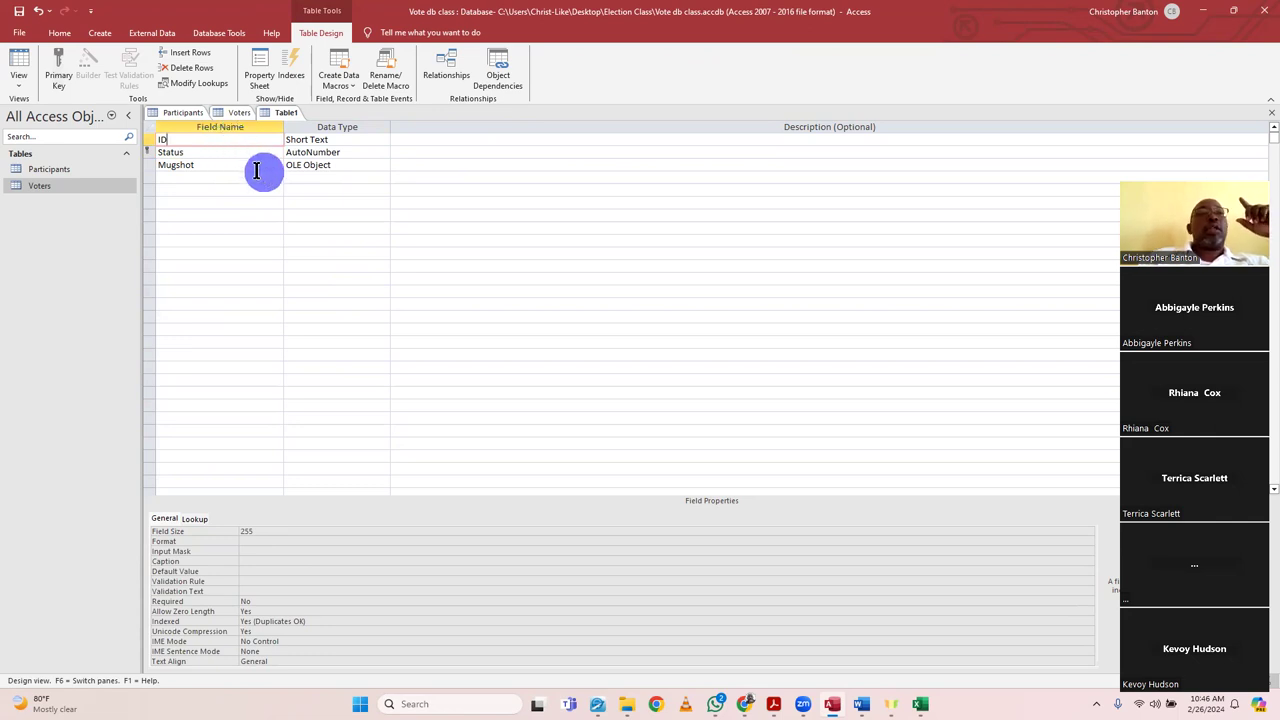
{"action": "left_click", "coordinate": [187, 155]}
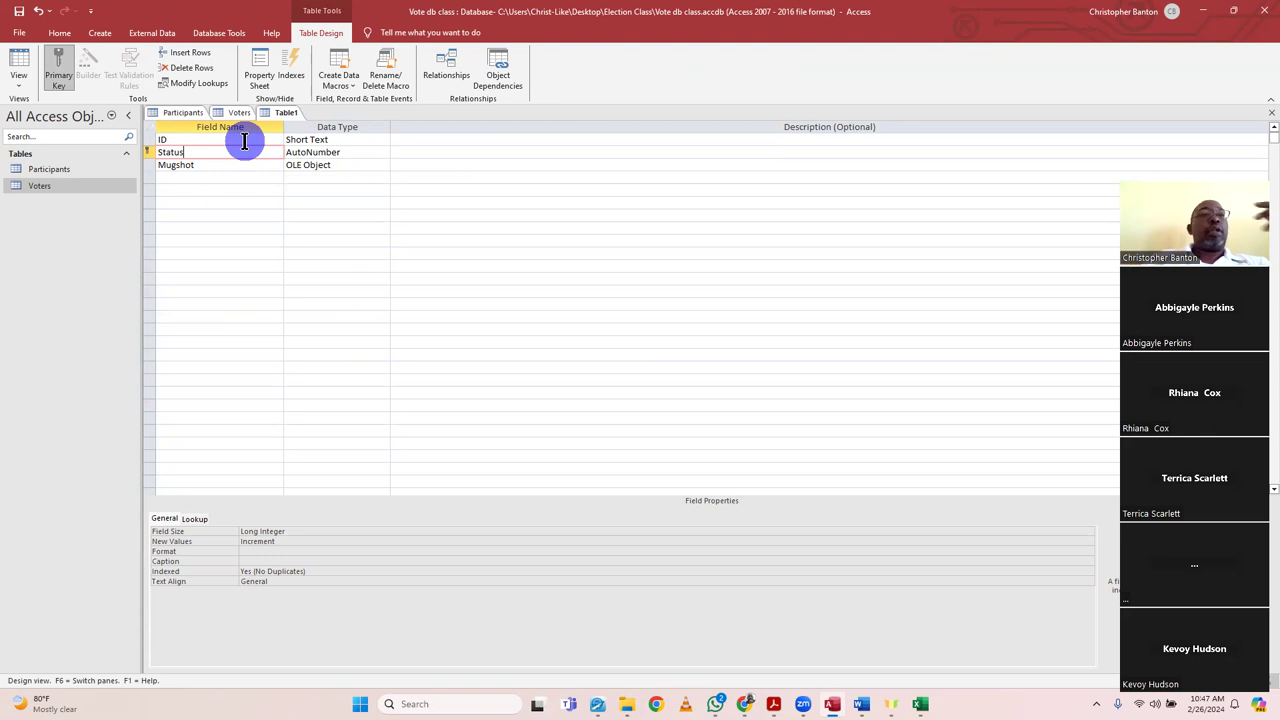
- Save the table as Voter Data and show it in Datasheet view
{"action": "left_click", "coordinate": [22, 70]}
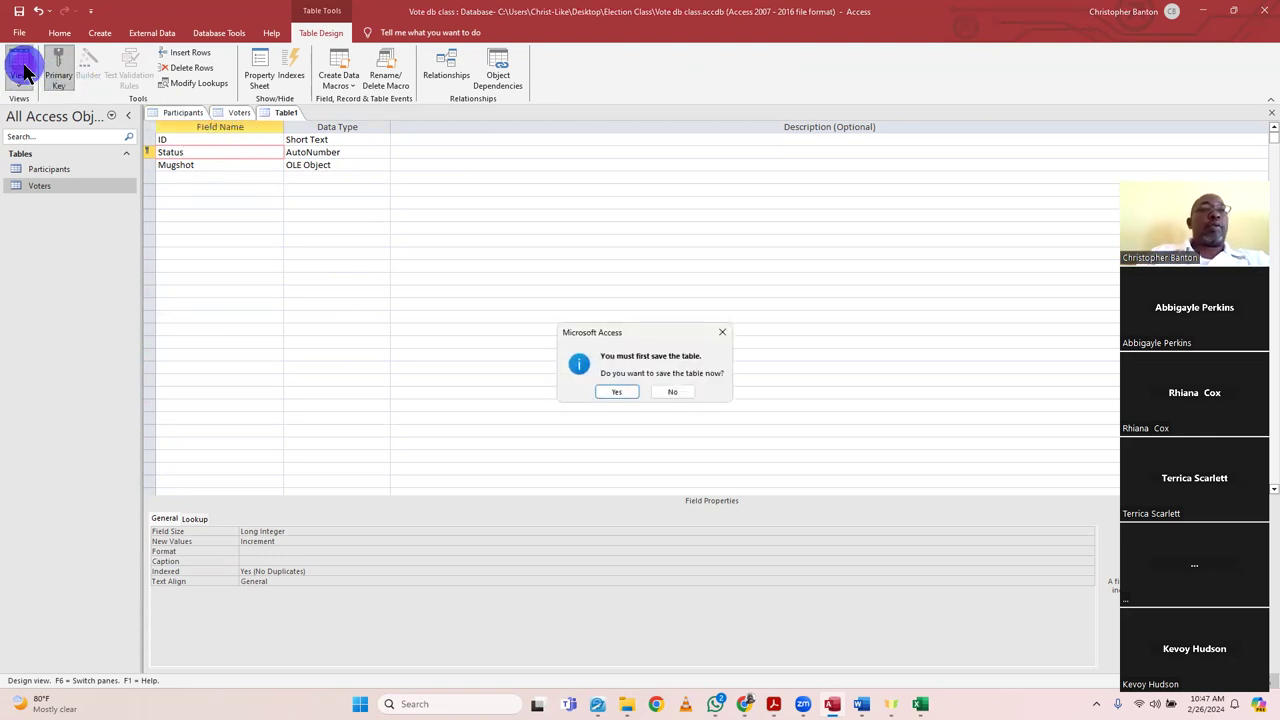
{"action": "left_click", "coordinate": [612, 391]}
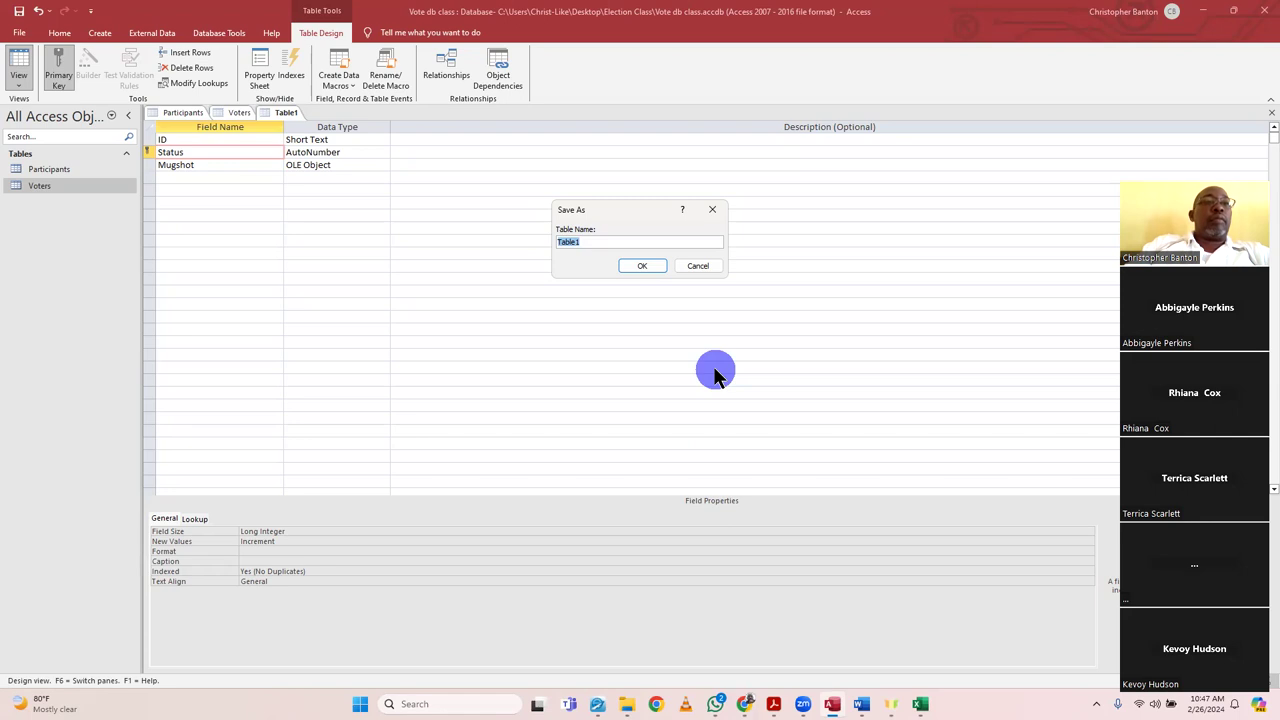
{"action": "type", "text": "Vo"}
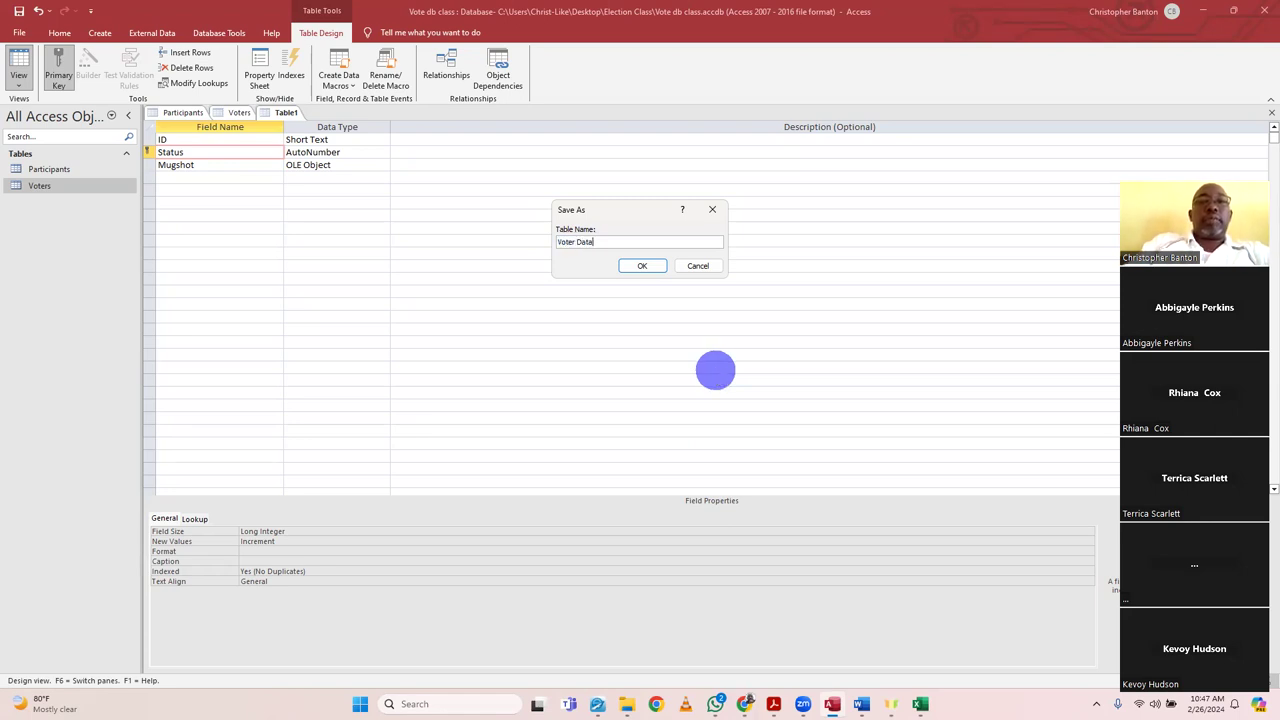
{"action": "type", "text": "ter Data"}
{"action": "key", "text": "Return"}
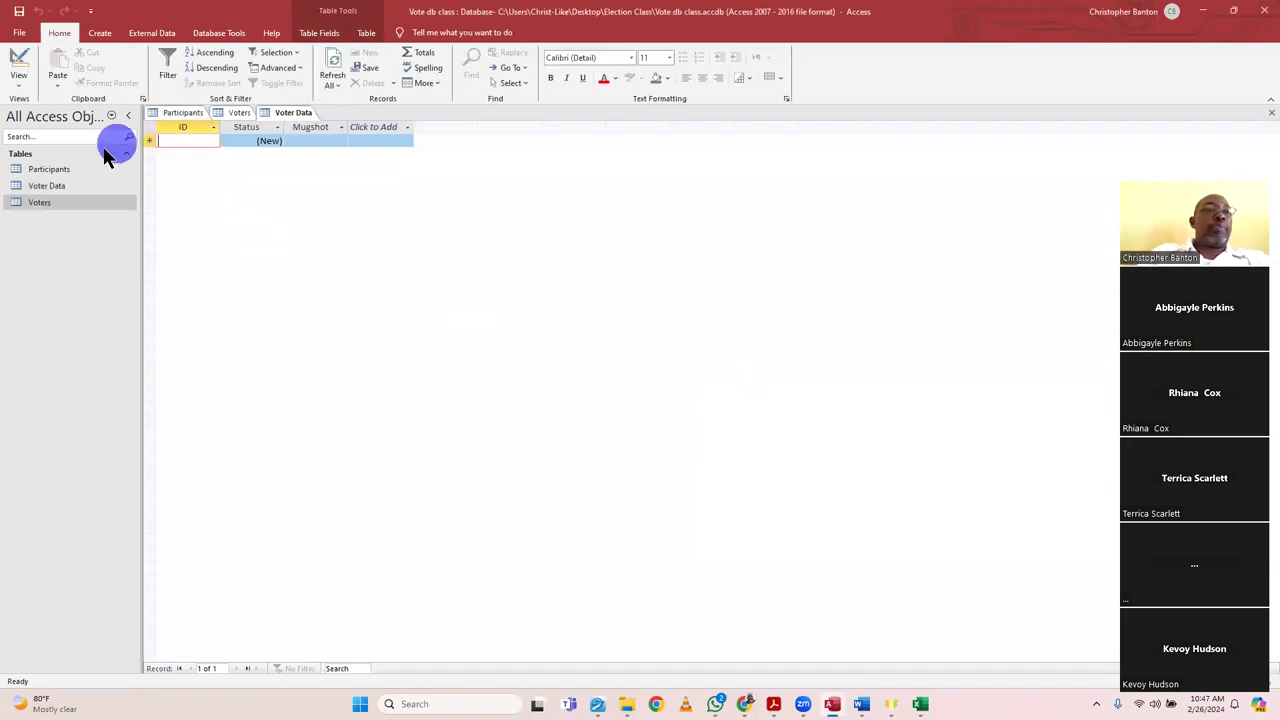
- Copy the whole member ID column from the Participants table and paste its records into the ID column of Voter Data
{"action": "double_click", "coordinate": [77, 170]}
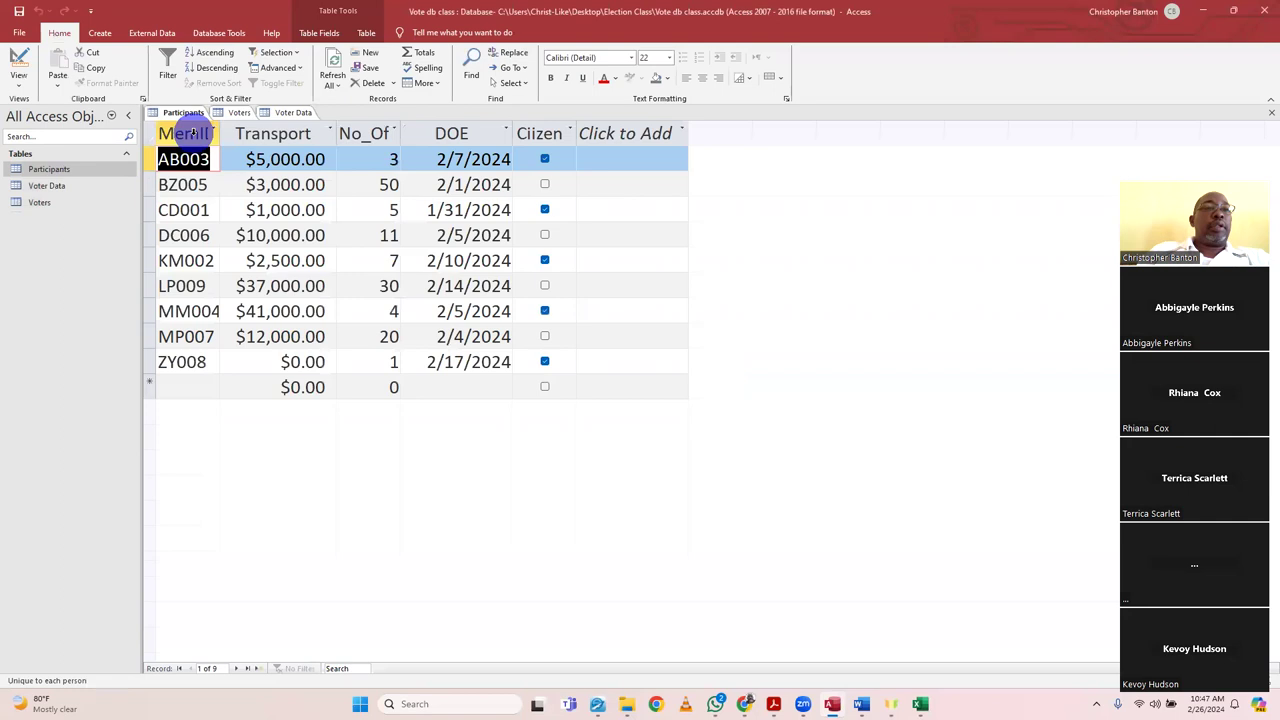
{"action": "left_click", "coordinate": [195, 135]}
{"action": "left_click", "coordinate": [94, 66]}
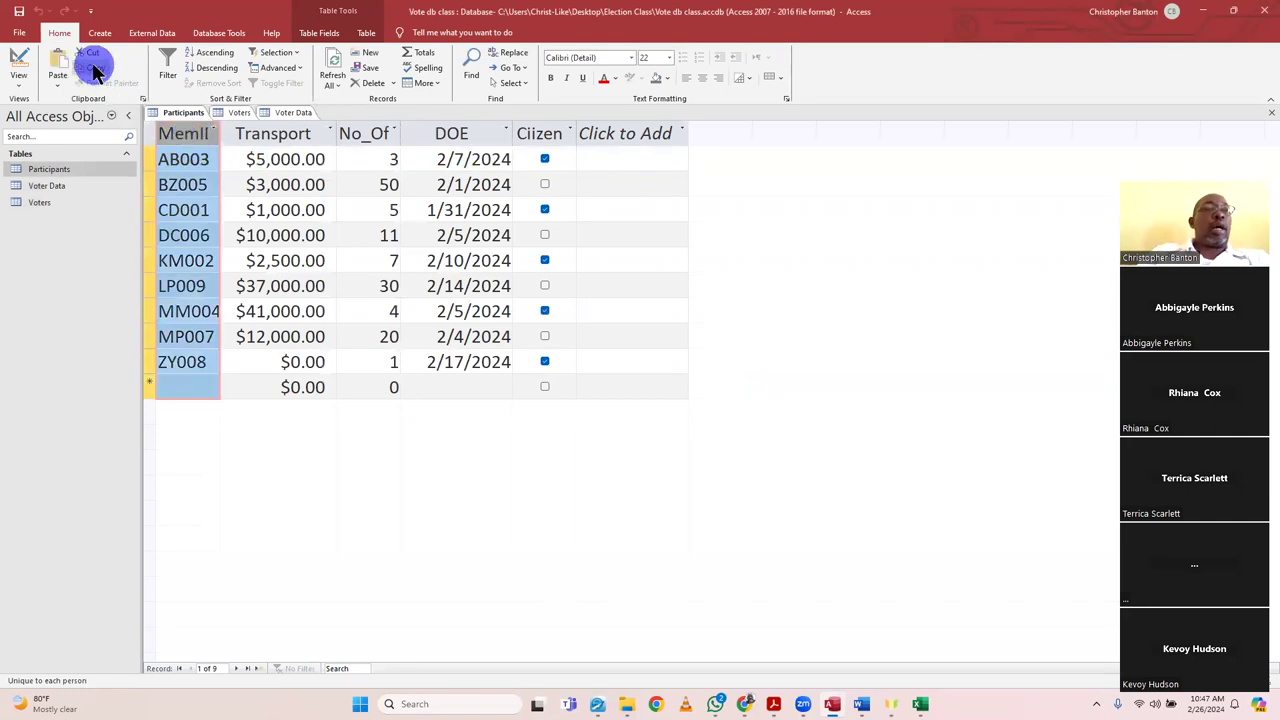
{"action": "left_click", "coordinate": [280, 113]}
{"action": "left_click", "coordinate": [192, 123]}
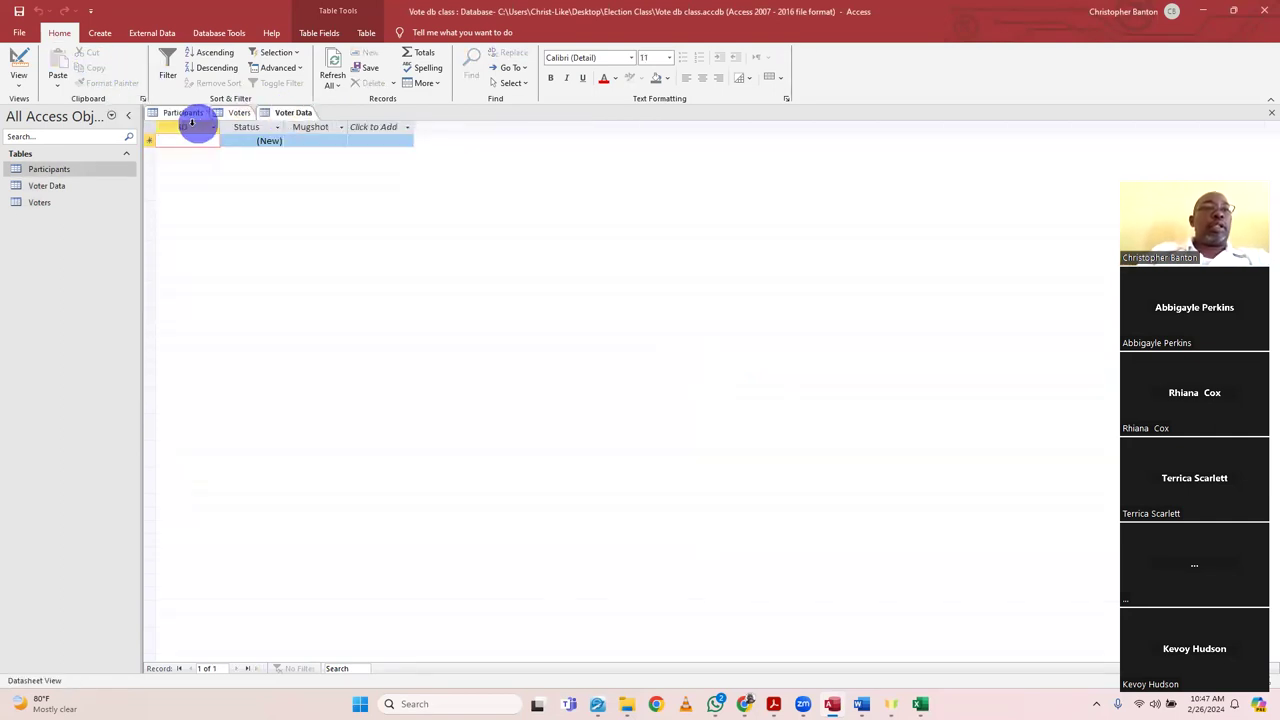
{"action": "left_click", "coordinate": [57, 65]}
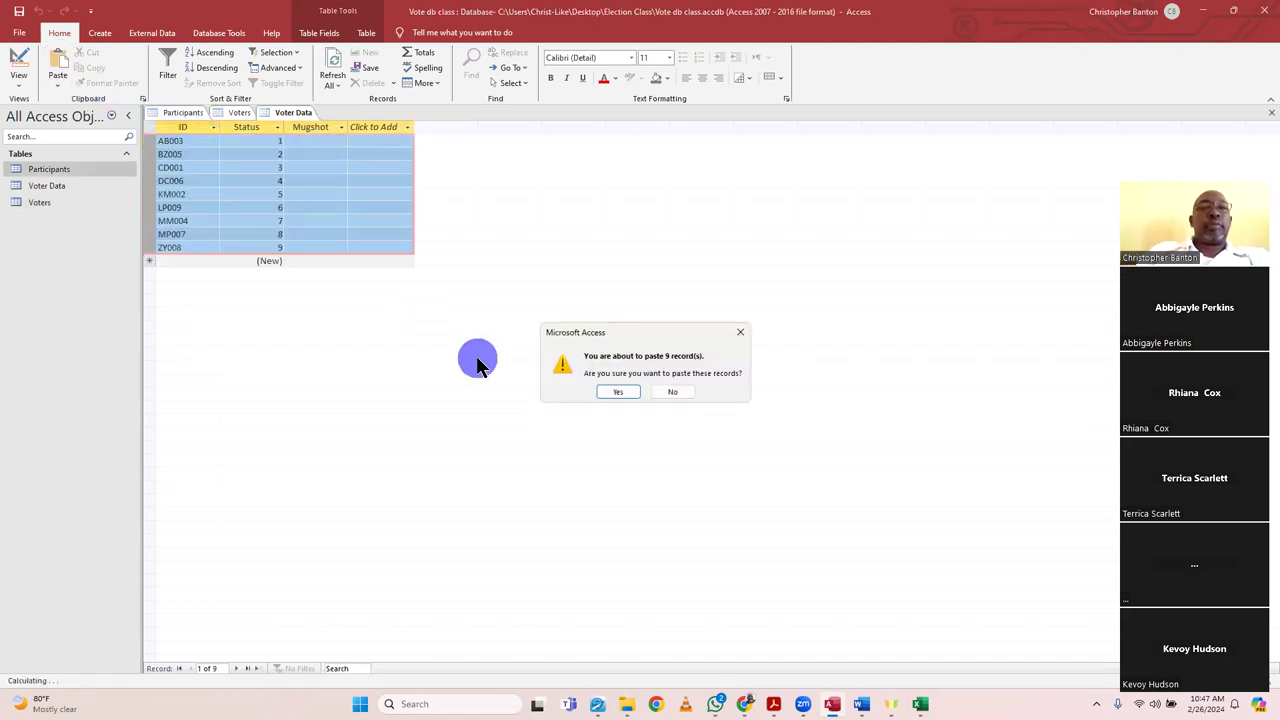
{"action": "left_click", "coordinate": [612, 392]}
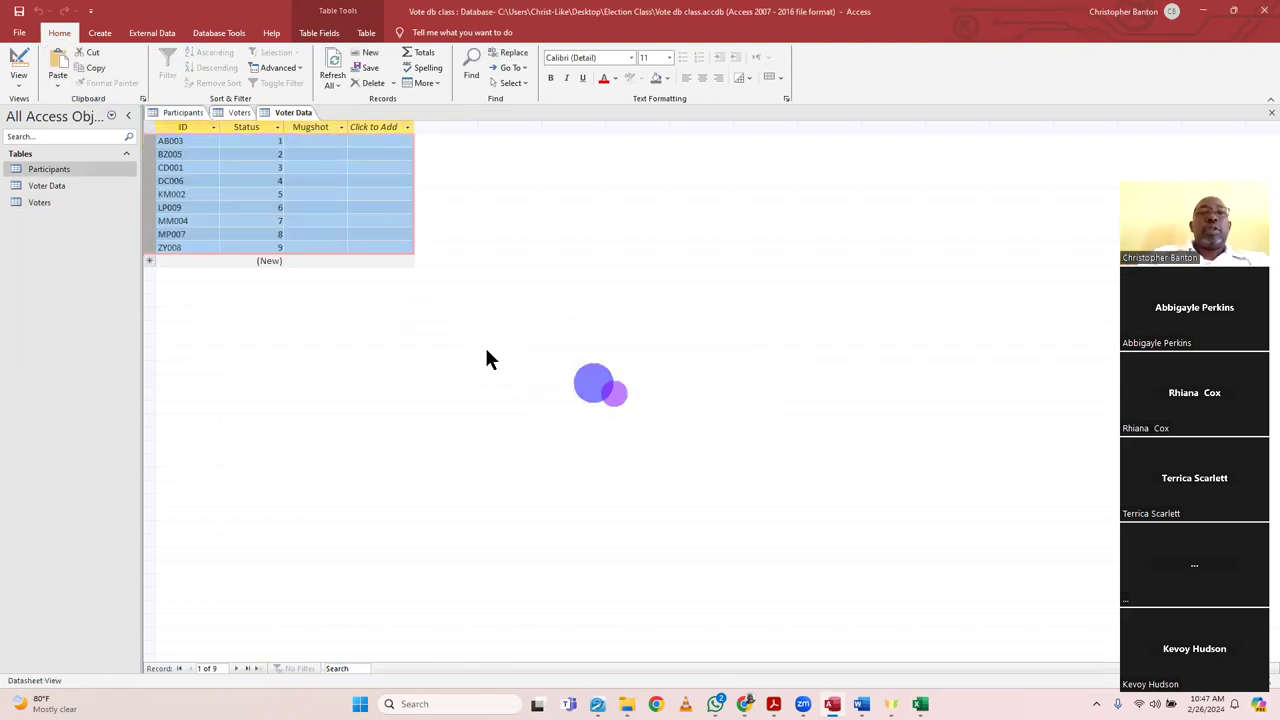
- Set the font size of the Voter Data datasheet to 22
{"action": "left_click", "coordinate": [330, 226]}
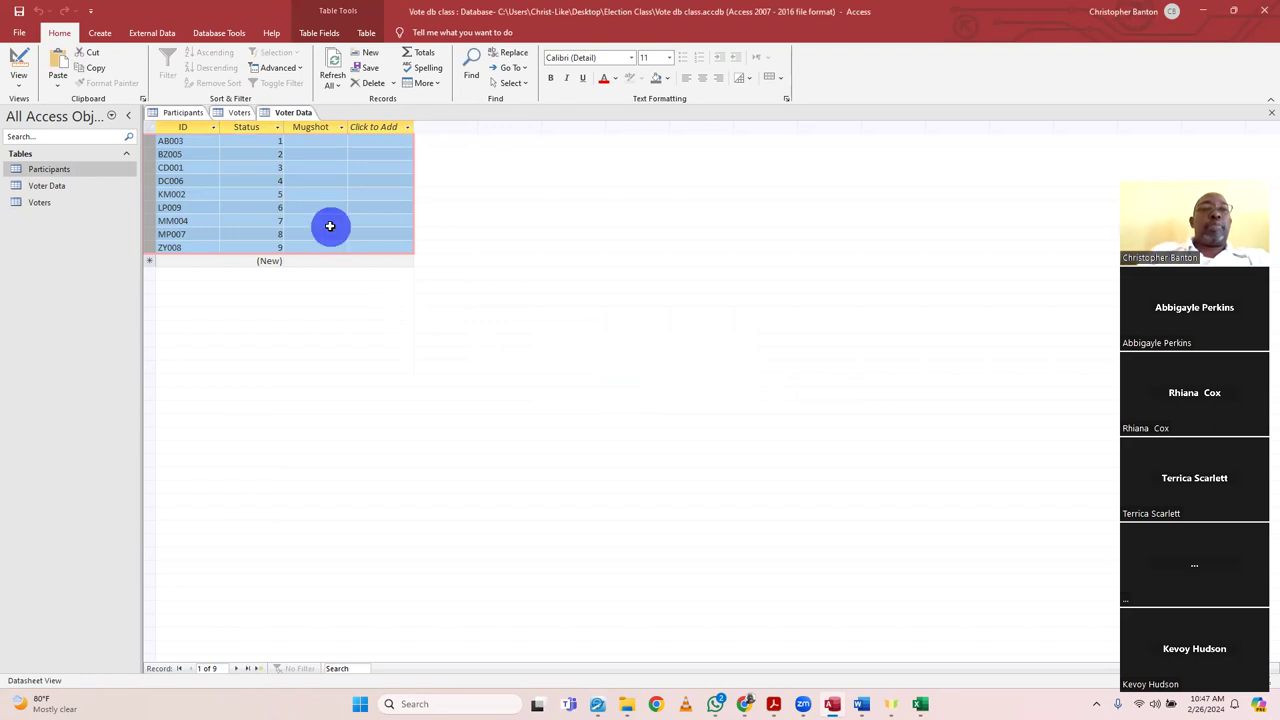
{"action": "left_click", "coordinate": [668, 58]}
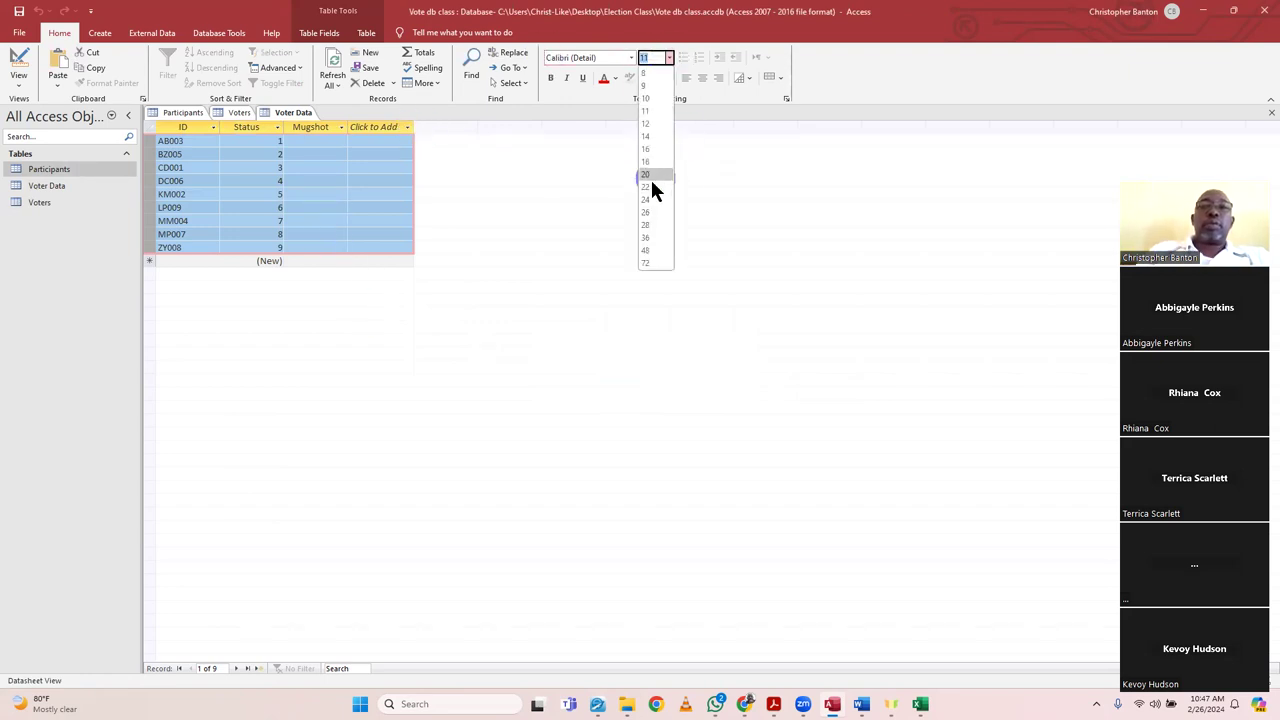
{"action": "left_click", "coordinate": [648, 188]}
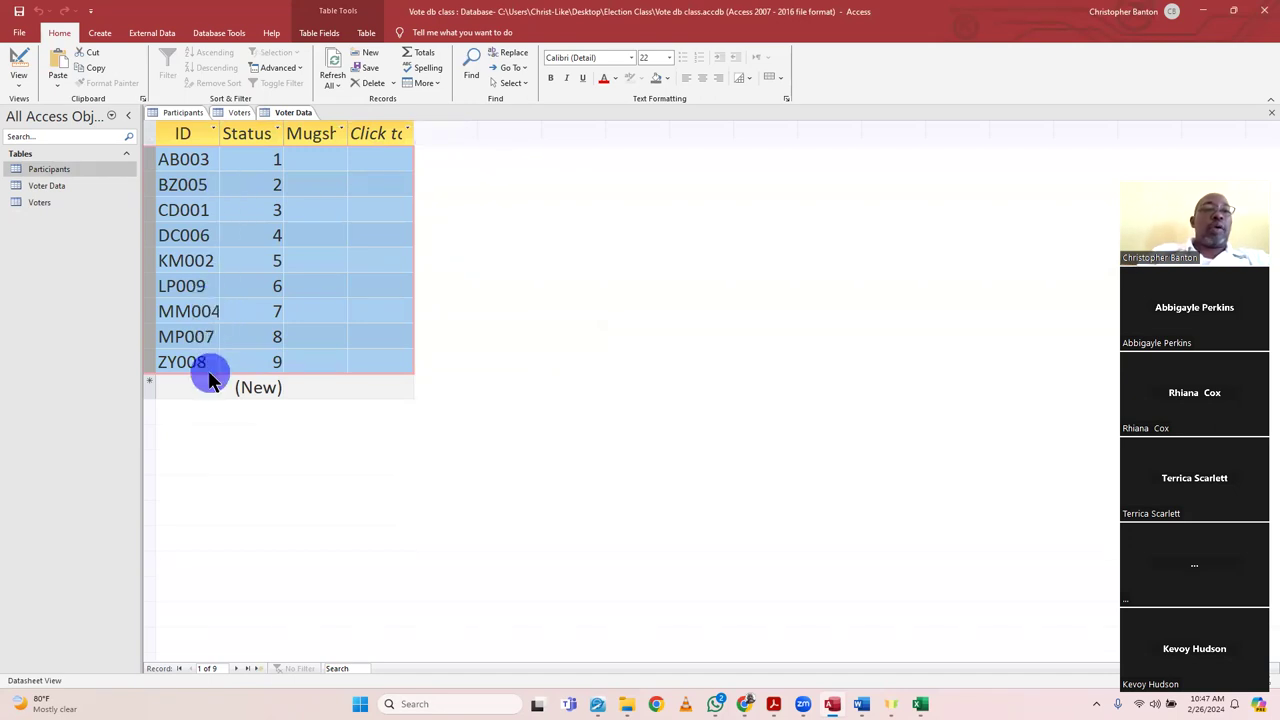
- Add a record below the last one in Voter Data that repeats the first record's ID
{"action": "left_click", "coordinate": [316, 368]}
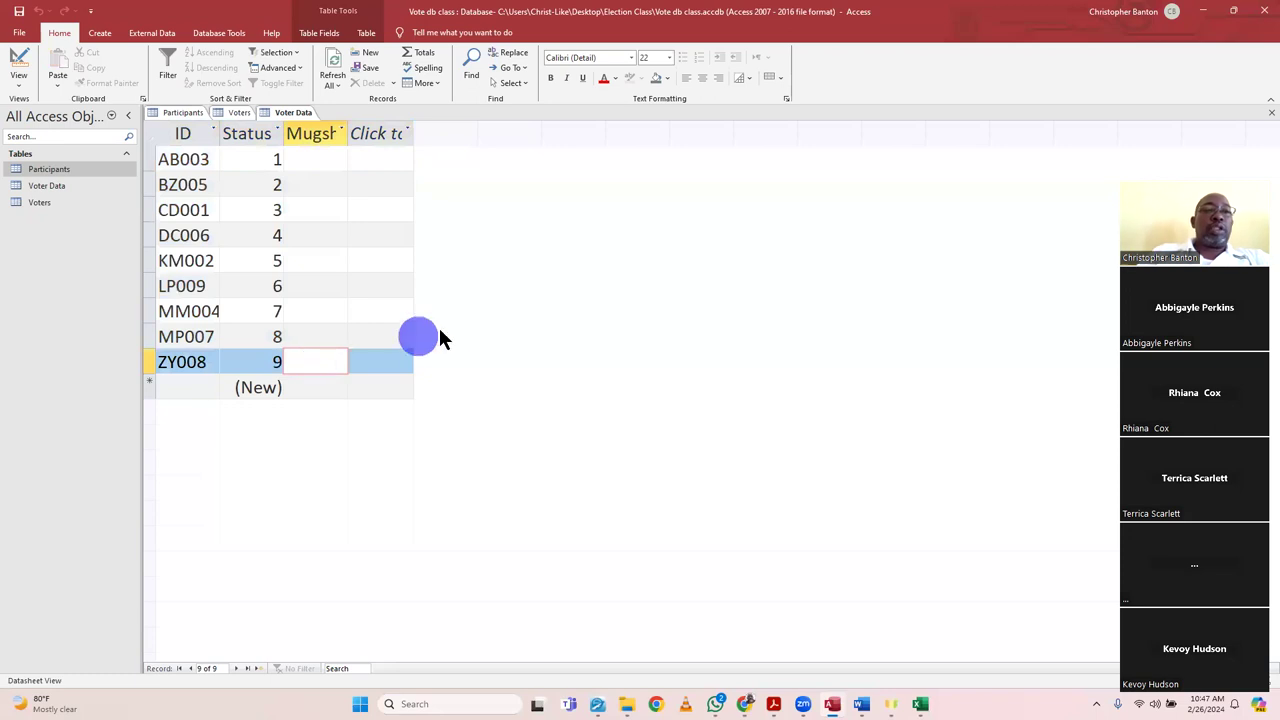
{"action": "key", "text": "Tab"}
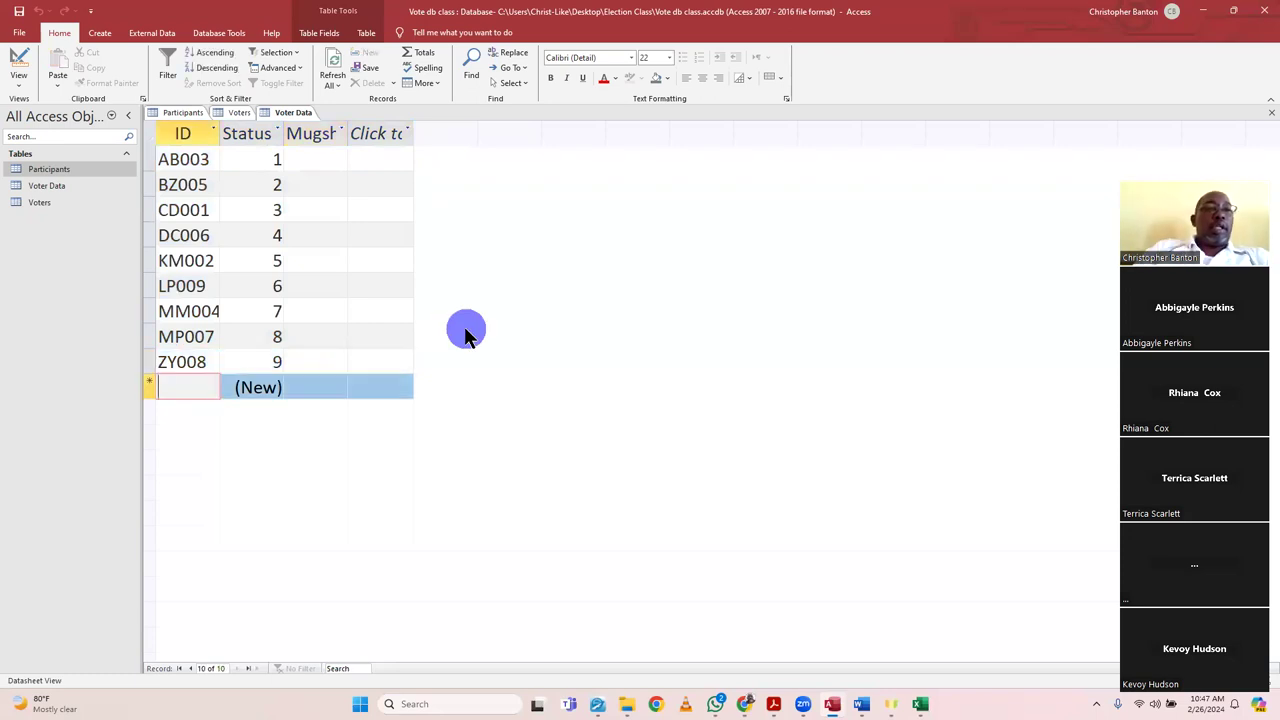
{"action": "type", "text": "AB"}
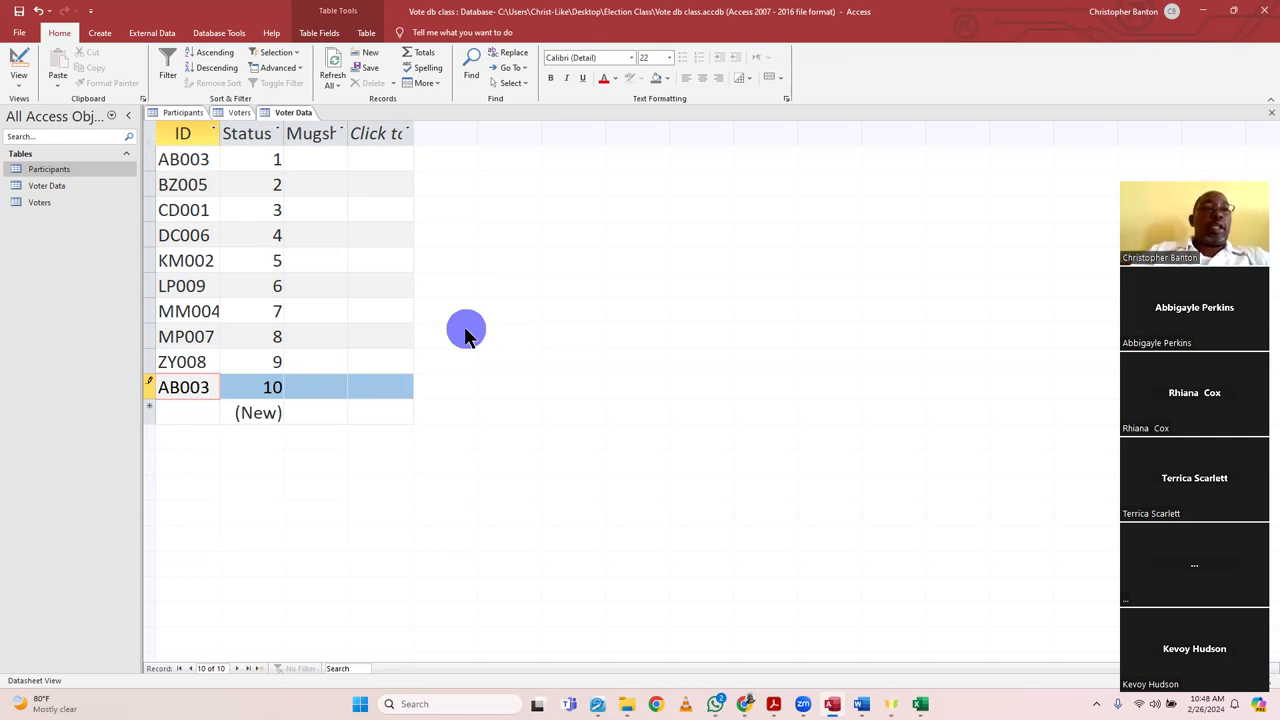
{"action": "type", "text": "003"}
{"action": "key", "text": "Tab"}
{"action": "key", "text": "Tab"}
{"action": "key", "text": "Tab"}
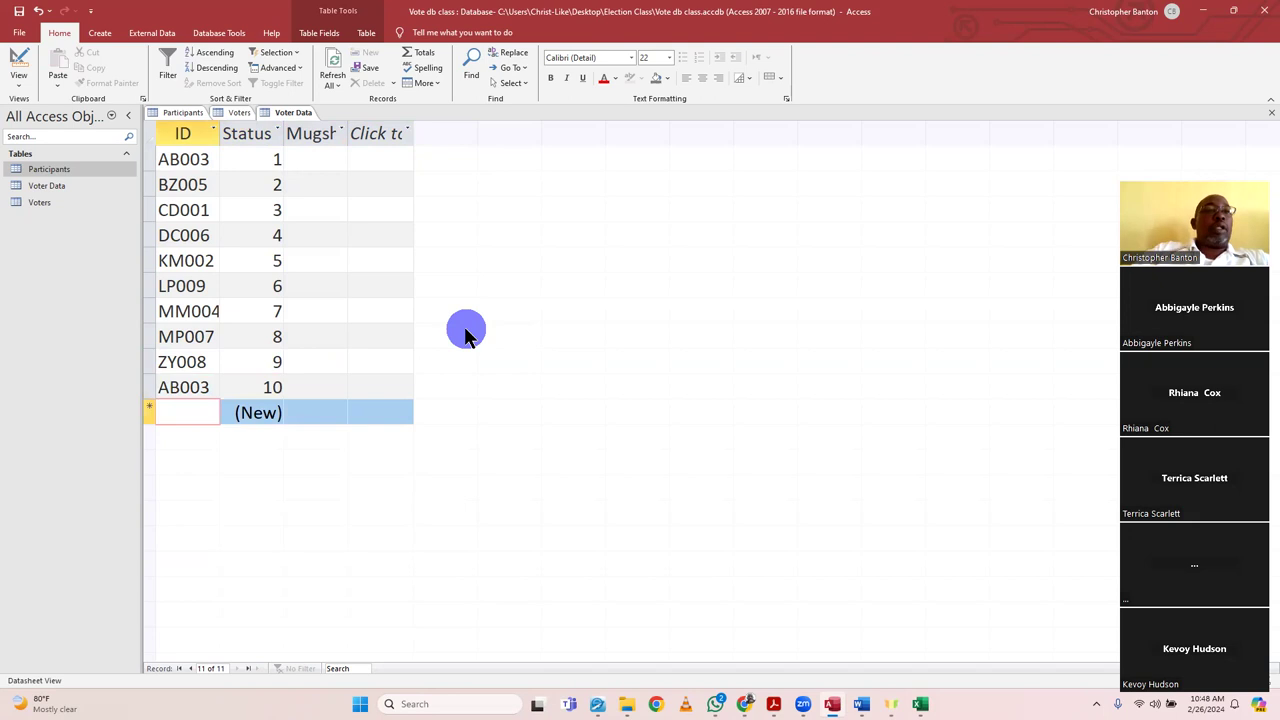
- Add two more records at the end of Voter Data, repeating the IDs of the fourth and seventh records
{"action": "type", "text": "d"}
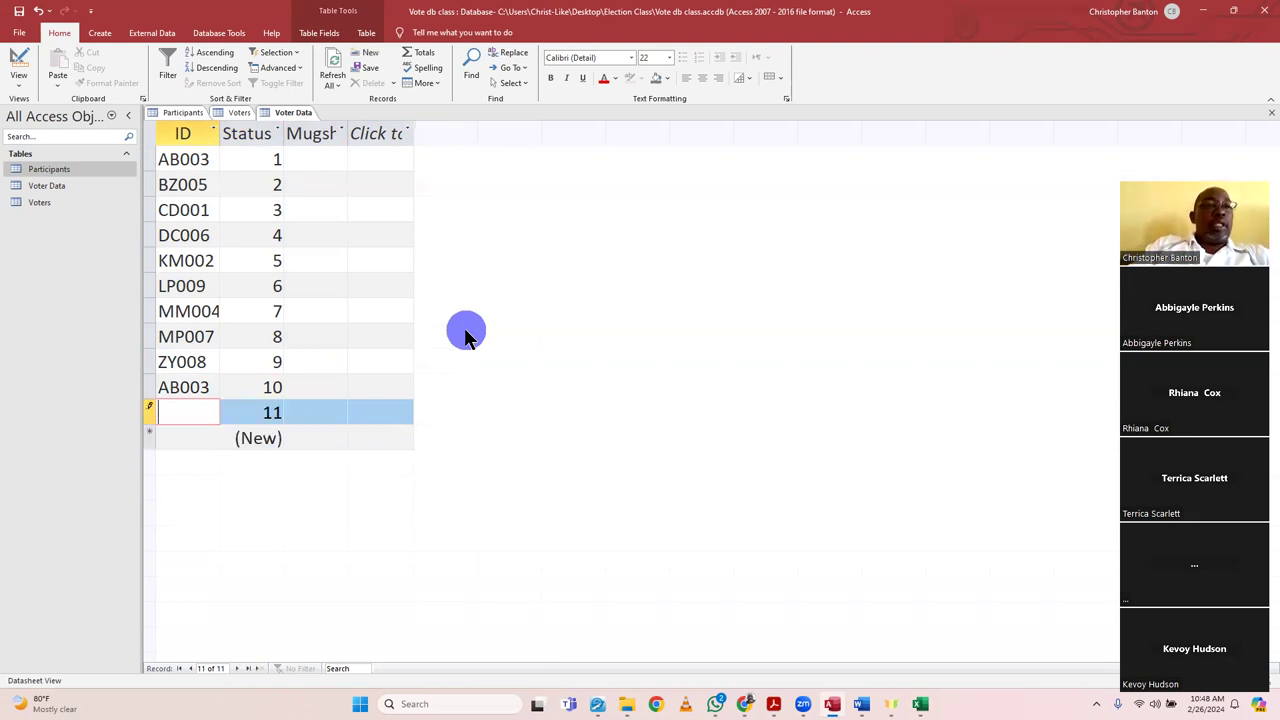
{"action": "key", "text": "Caps_Lock"}
{"action": "type", "text": "DC006"}
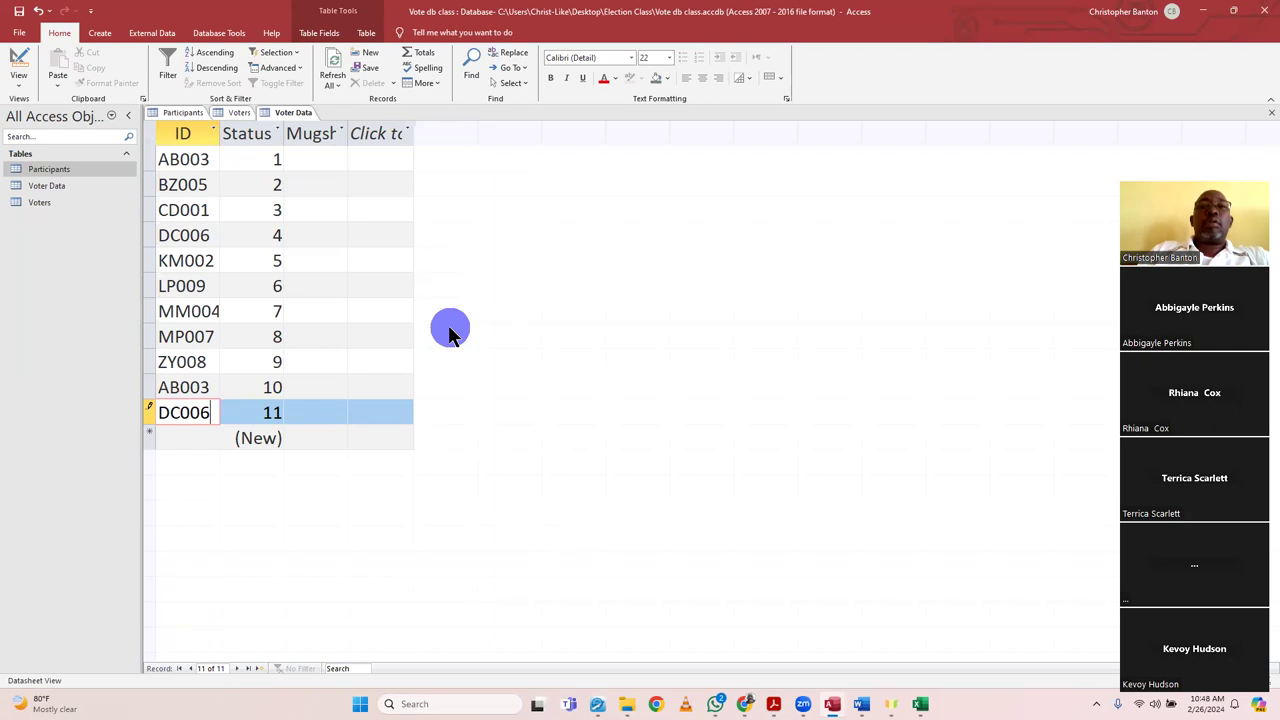
{"action": "key", "text": "Tab"}
{"action": "key", "text": "Tab"}
{"action": "key", "text": "Tab"}
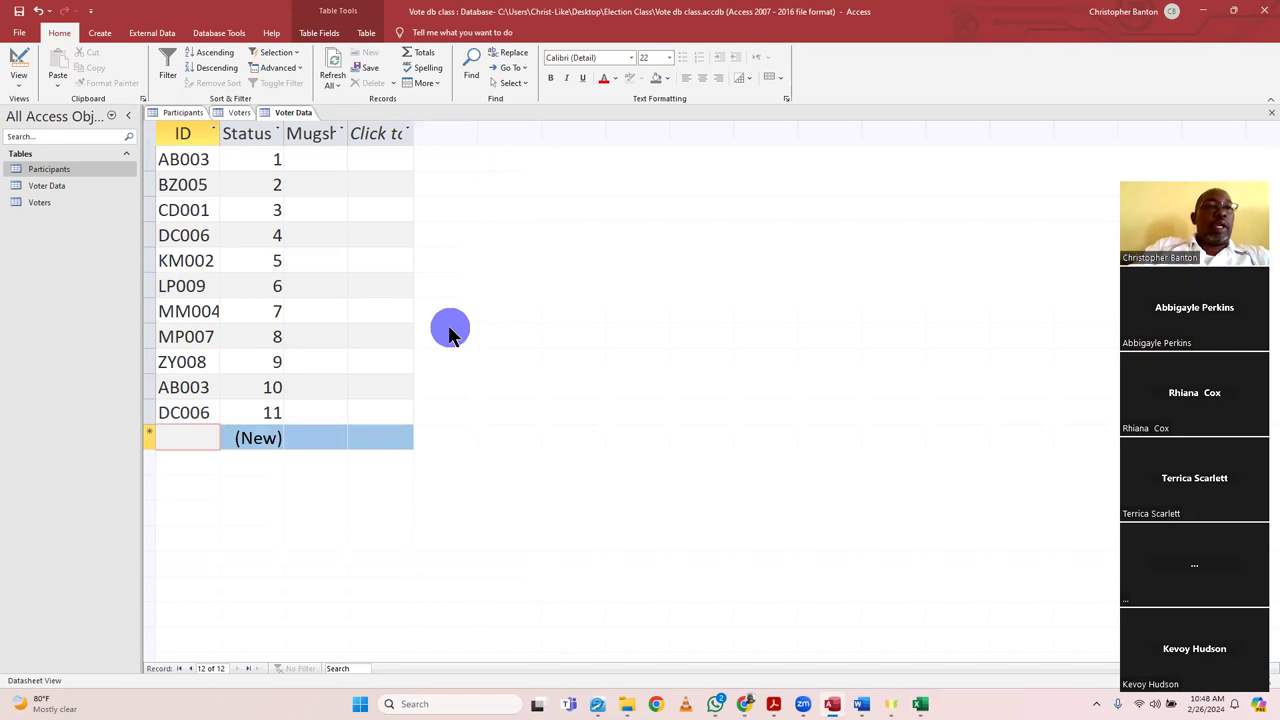
{"action": "type", "text": "MM"}
{"action": "type", "text": "004"}
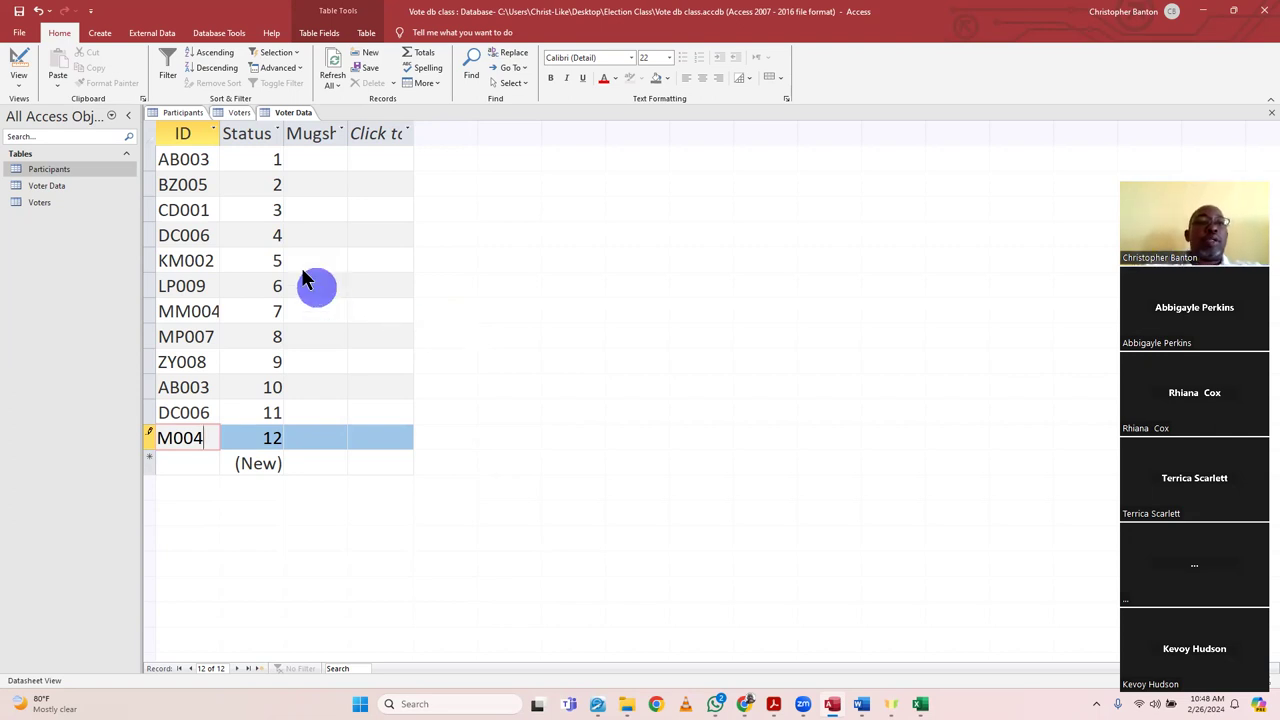
{"action": "left_click", "coordinate": [312, 210]}
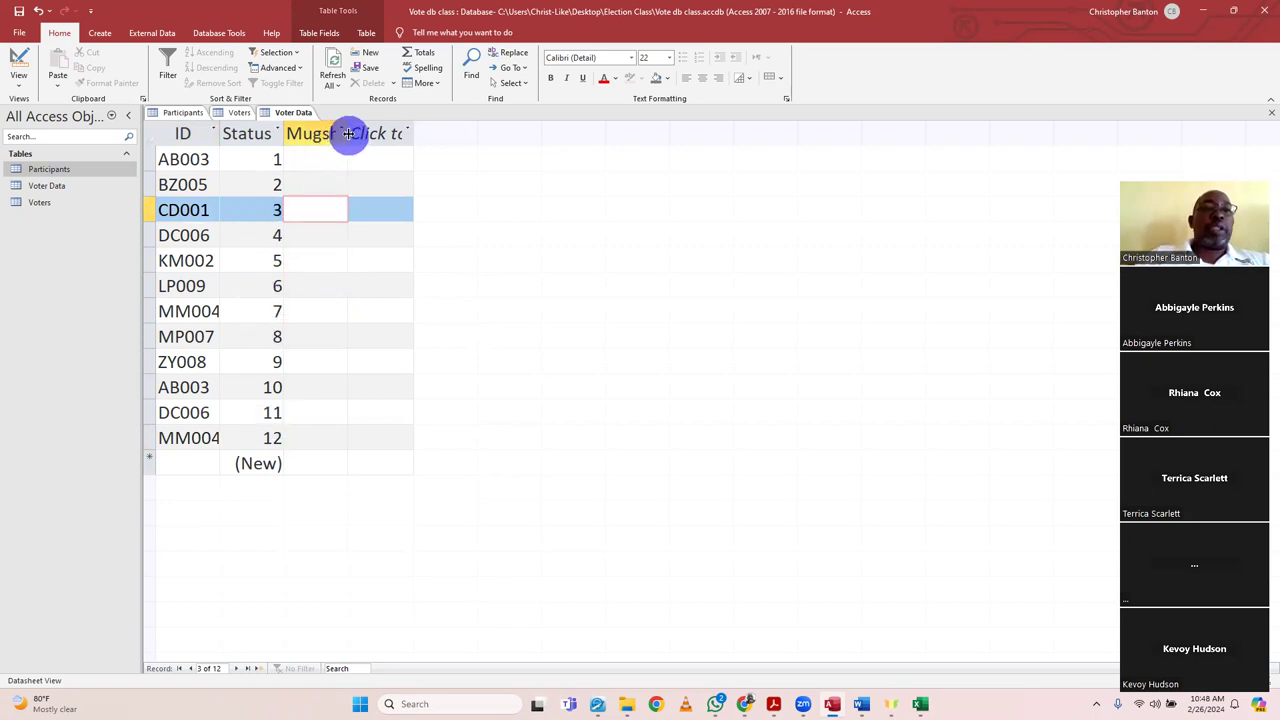
- Widen the Mugshot column of Voter Data so that its full heading fits
{"action": "left_click_drag", "start_coordinate": [348, 132], "coordinate": [391, 132]}
{"action": "left_click", "coordinate": [396, 132]}
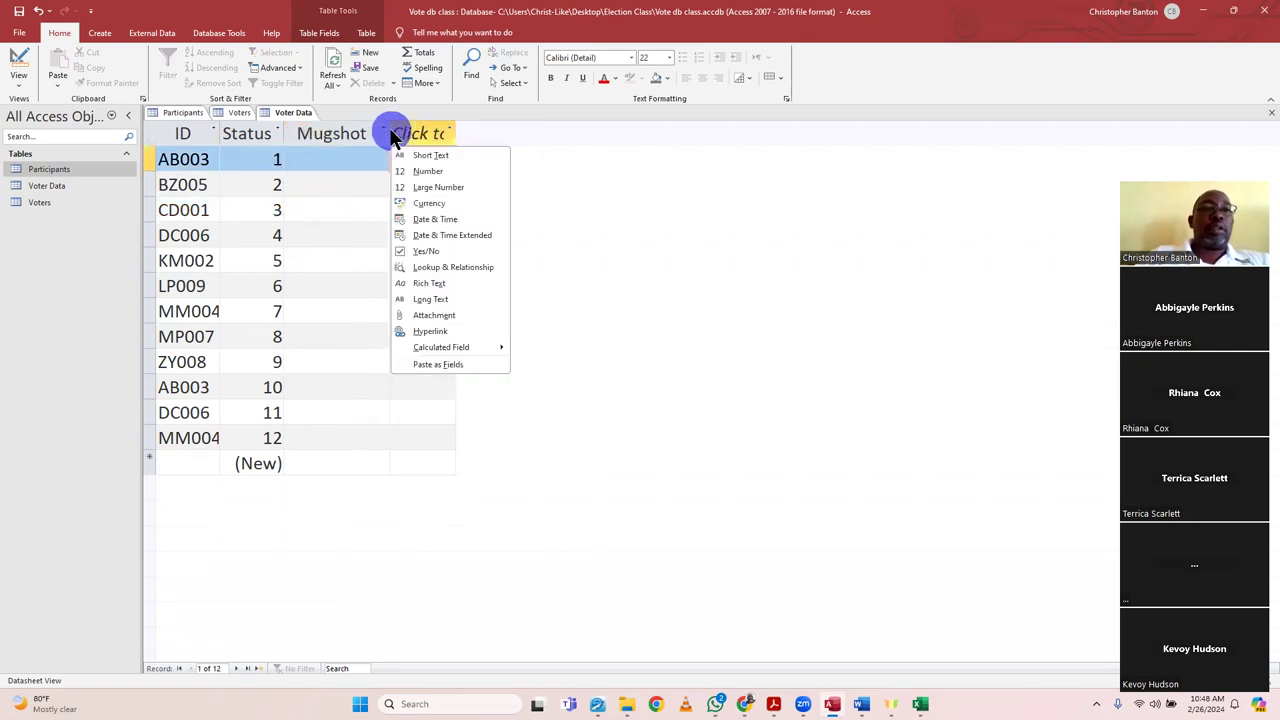
{"action": "left_click", "coordinate": [338, 168]}
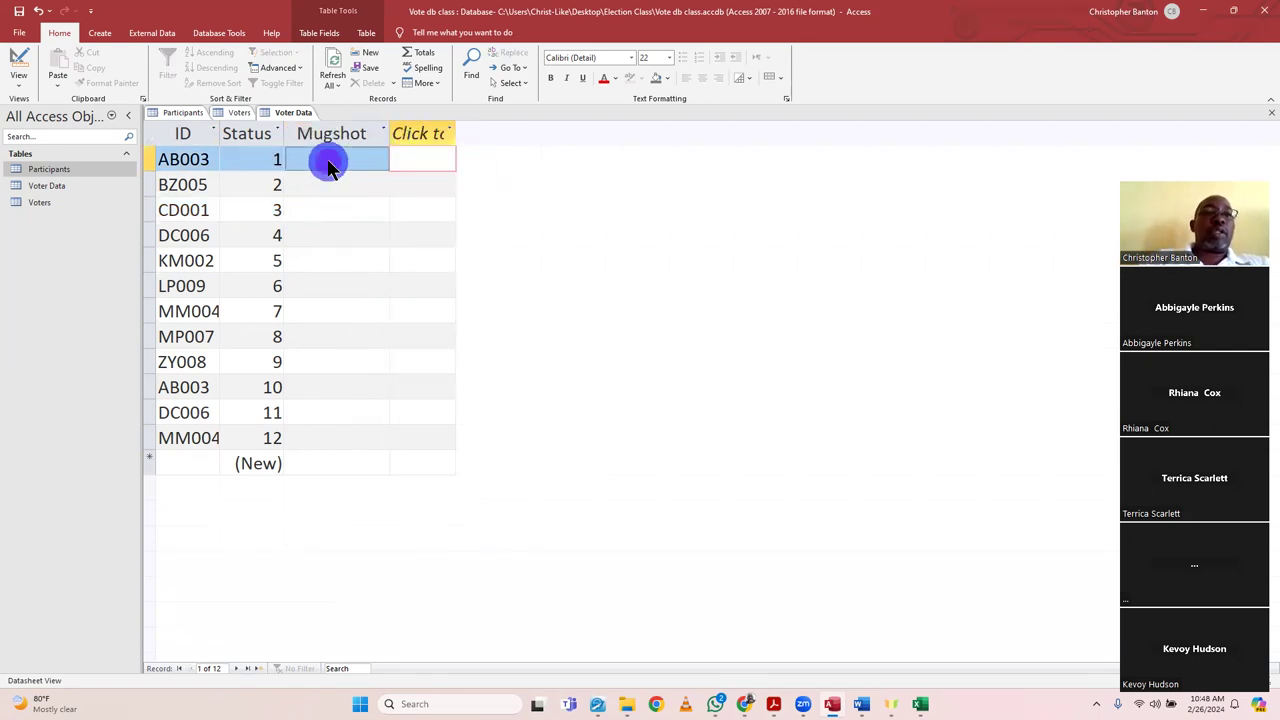
- Start inserting an object into the Mugshot field of the first record, set to be created from a file
{"action": "left_click", "coordinate": [331, 166]}
{"action": "right_click", "coordinate": [331, 166]}
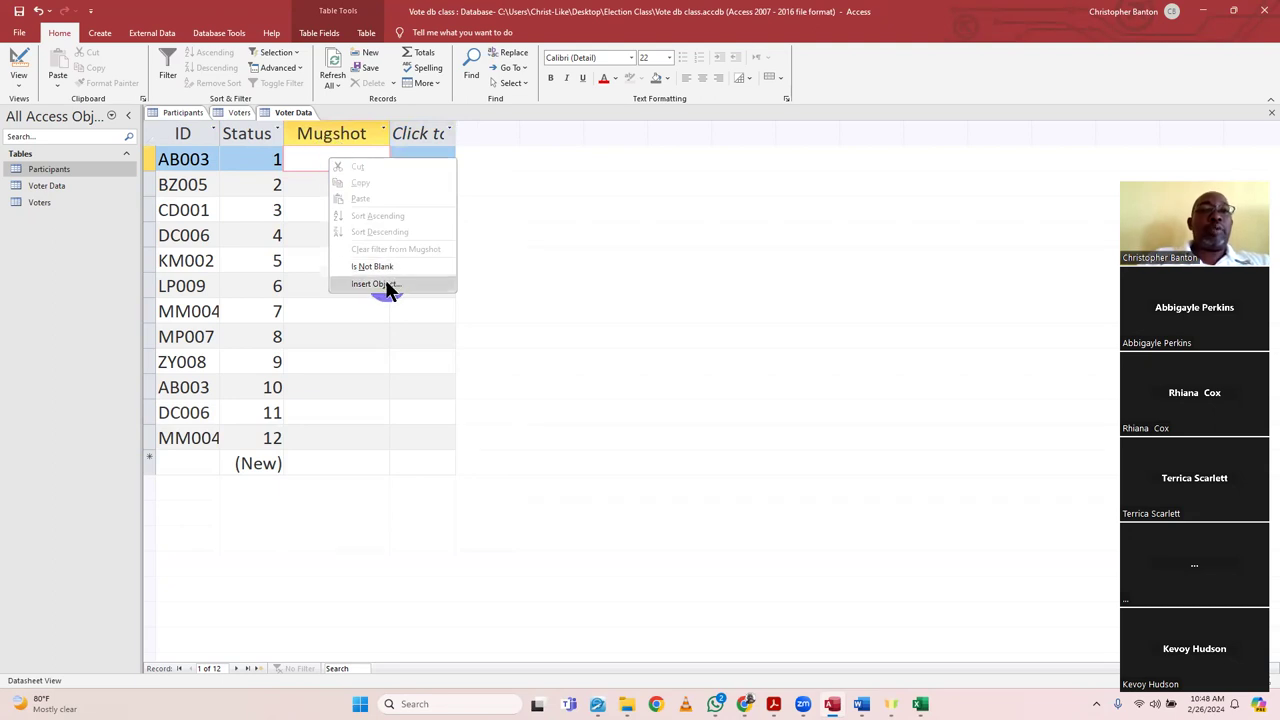
{"action": "left_click", "coordinate": [311, 161]}
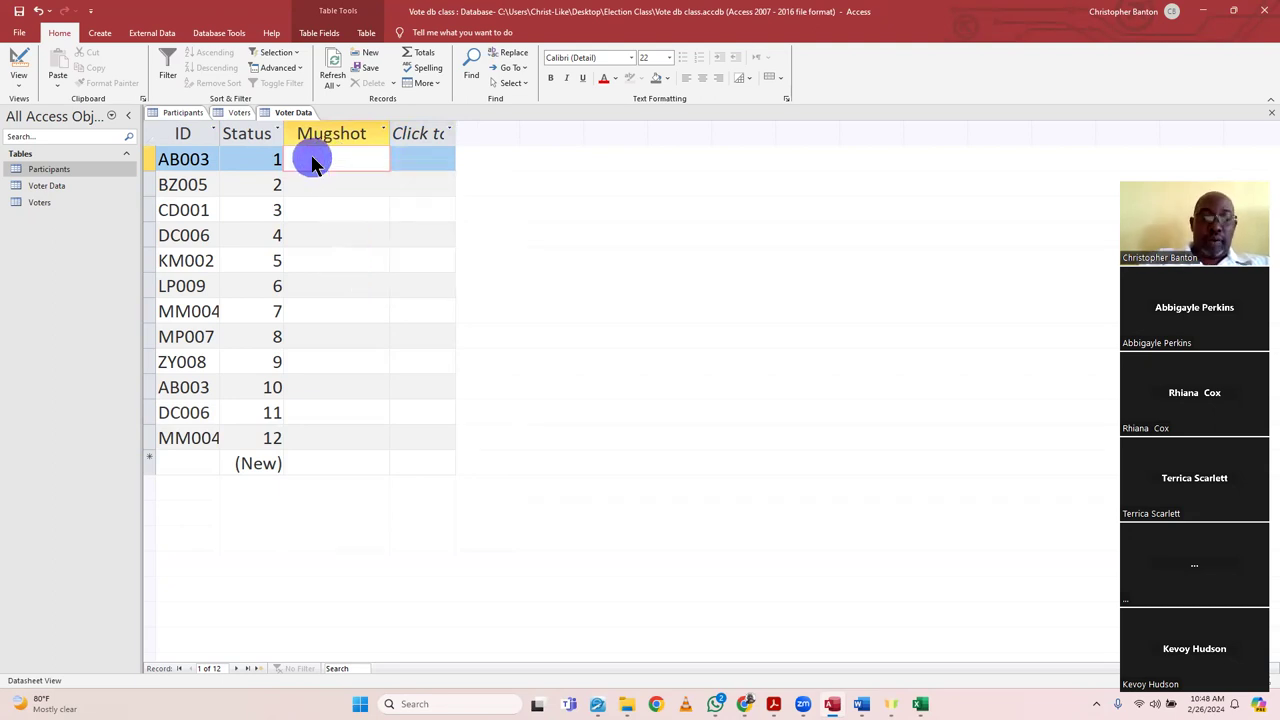
{"action": "right_click", "coordinate": [313, 163]}
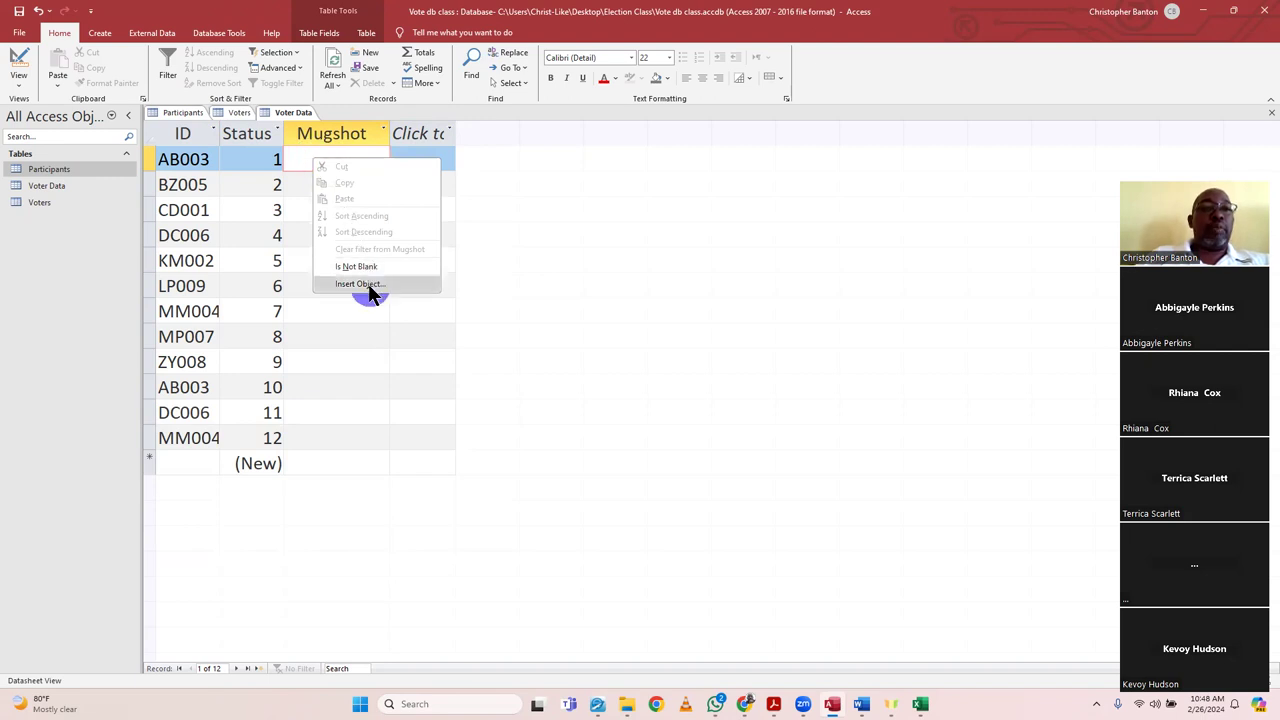
{"action": "left_click", "coordinate": [360, 284]}
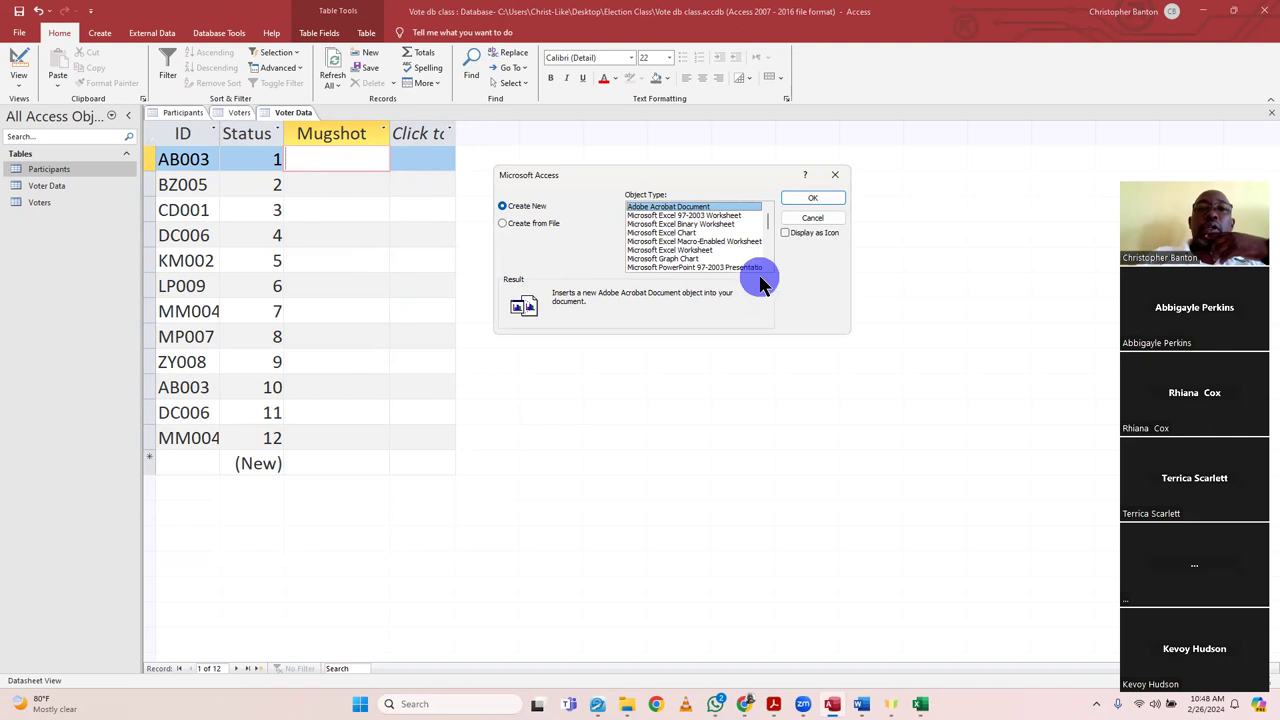
{"action": "left_click", "coordinate": [550, 226]}
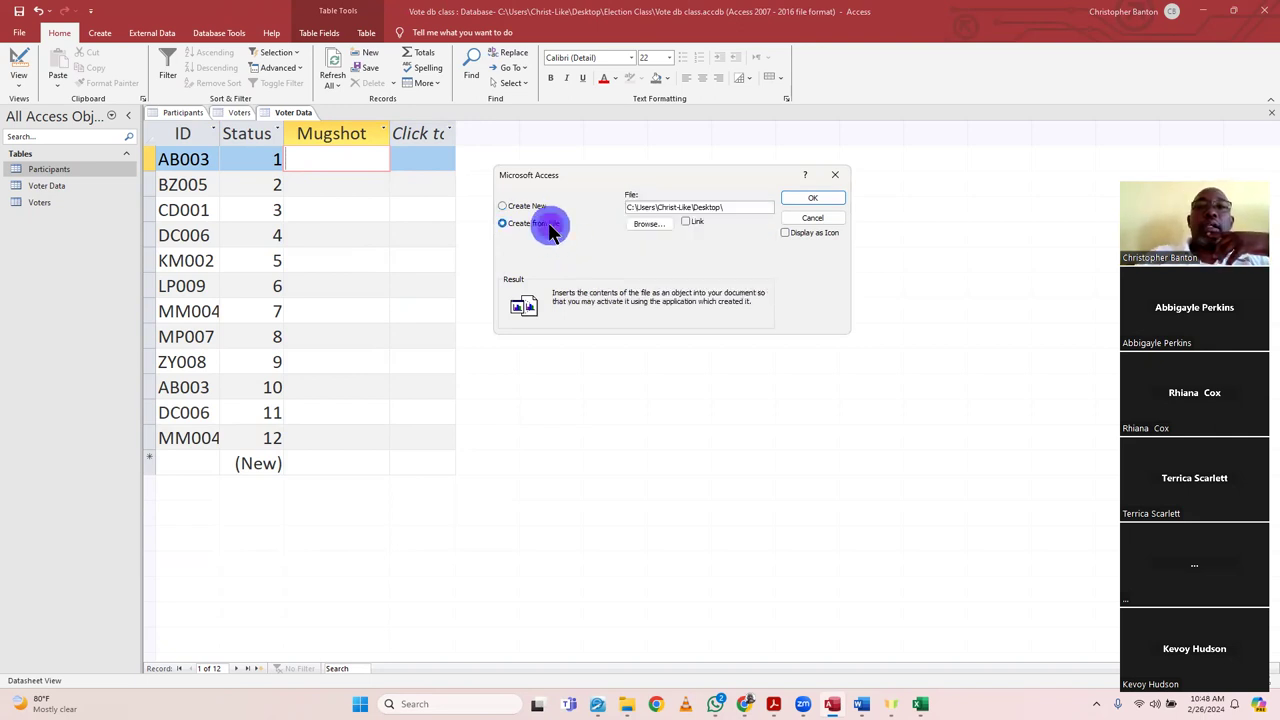
- Insert 20210901_063410.jpg from the Saved Pictures folder as the first record's mugshot
{"action": "left_click", "coordinate": [651, 228]}
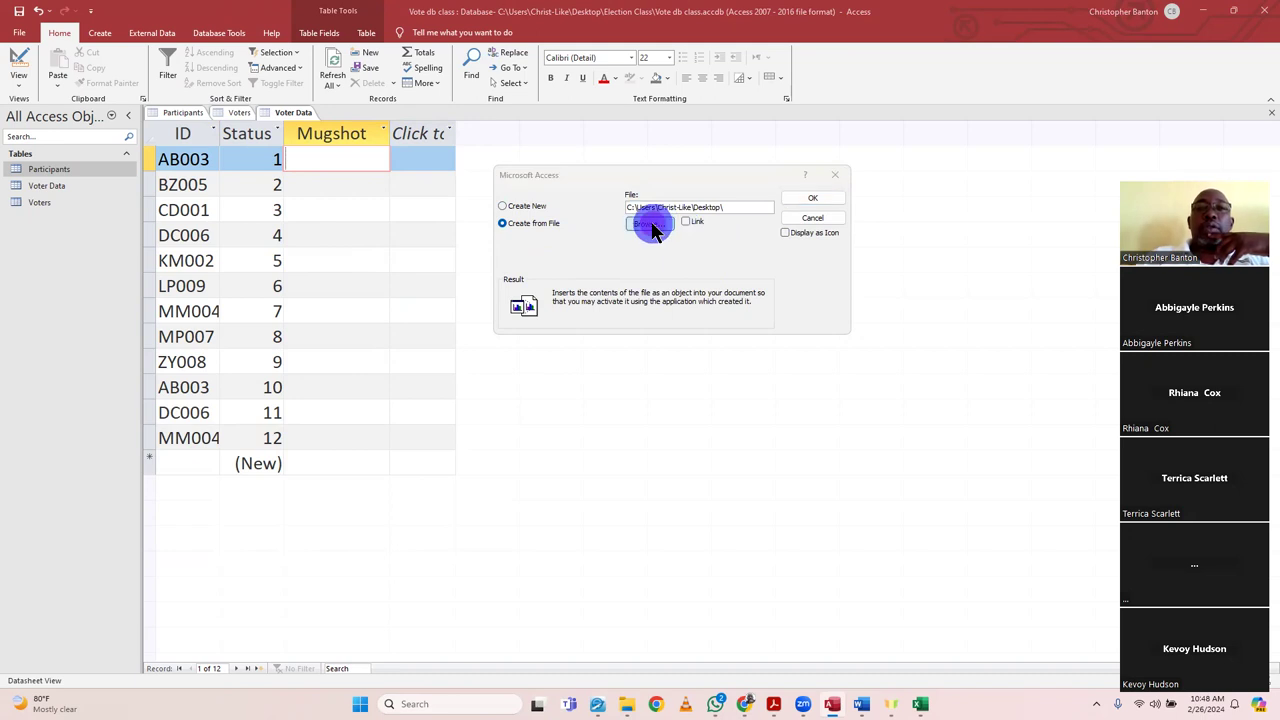
{"action": "scroll", "coordinate": [580, 340], "scroll_direction": "down", "scroll_amount": 3}
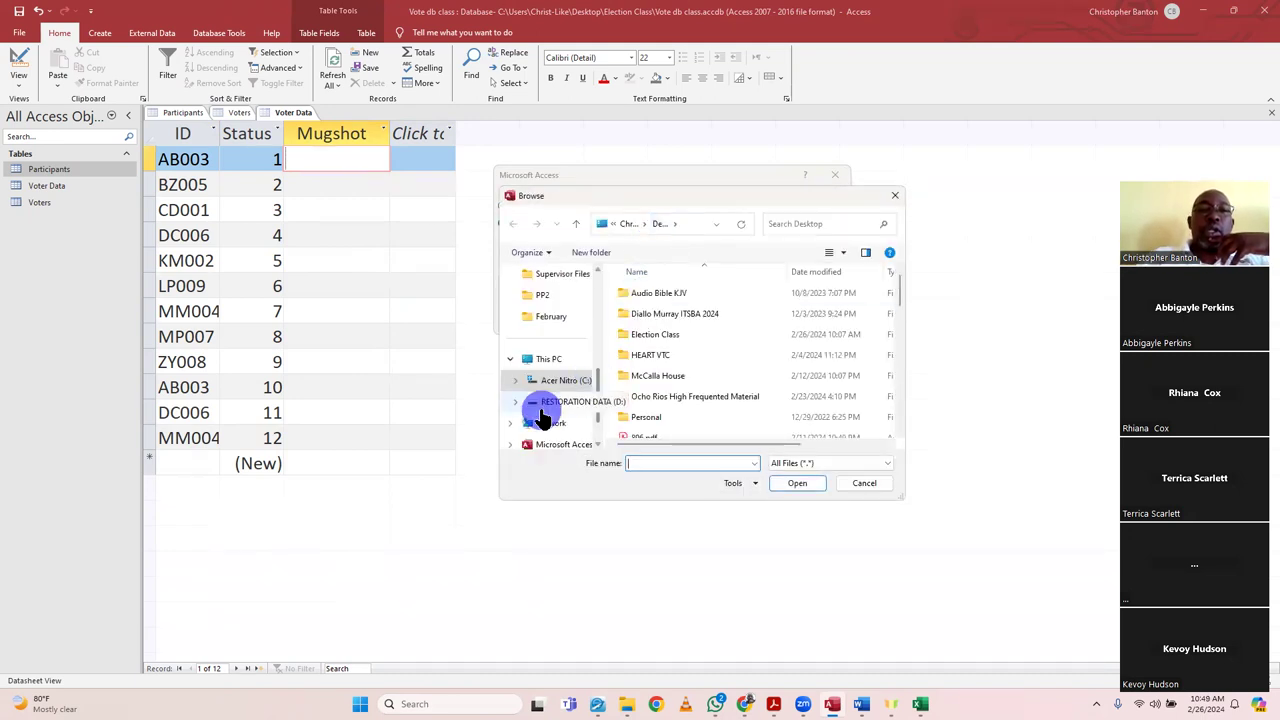
{"action": "scroll", "coordinate": [541, 415], "scroll_direction": "down", "scroll_amount": 1}
{"action": "scroll", "coordinate": [541, 418], "scroll_direction": "up", "scroll_amount": 3}
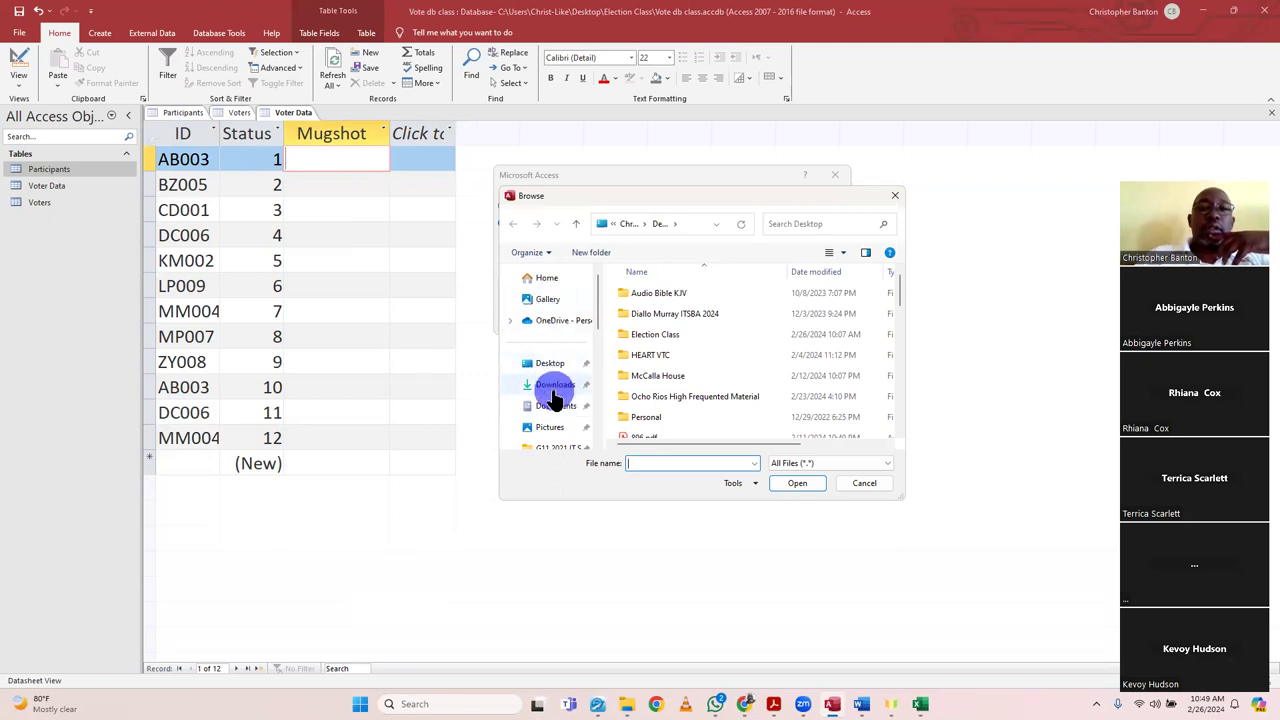
{"action": "left_click", "coordinate": [550, 425]}
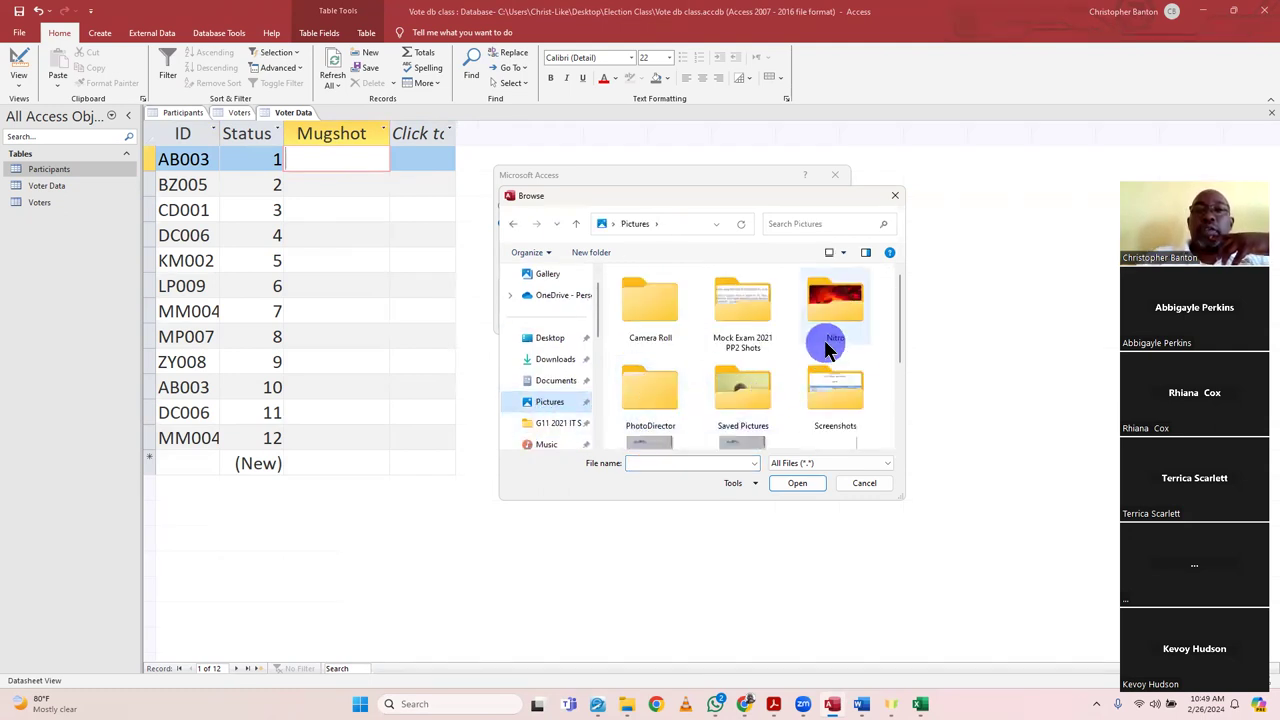
{"action": "double_click", "coordinate": [755, 378]}
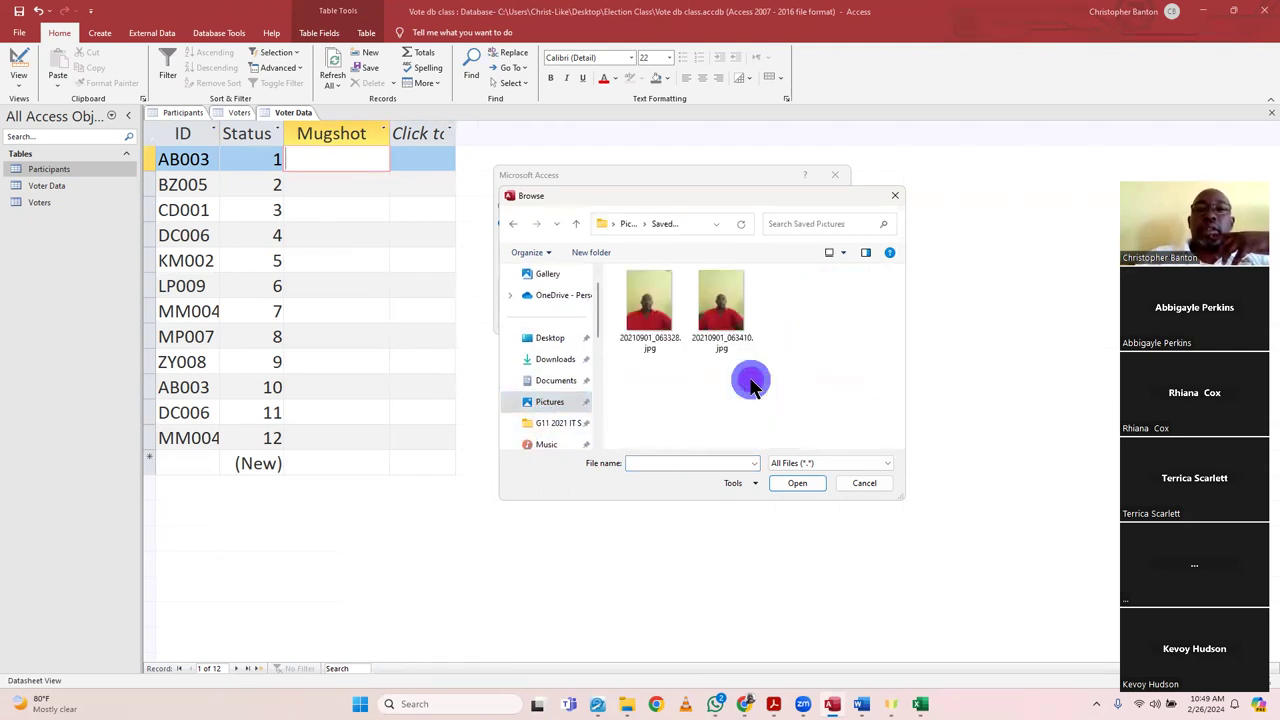
{"action": "left_click", "coordinate": [718, 298]}
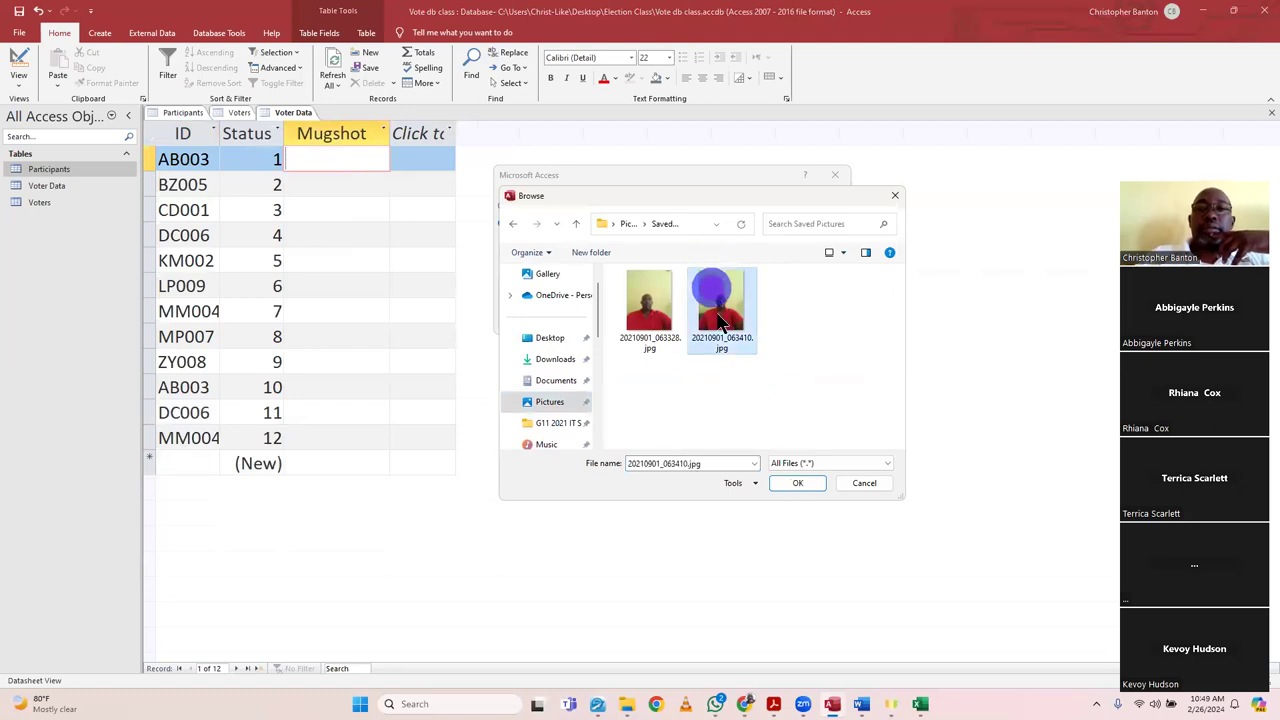
{"action": "left_click", "coordinate": [788, 484]}
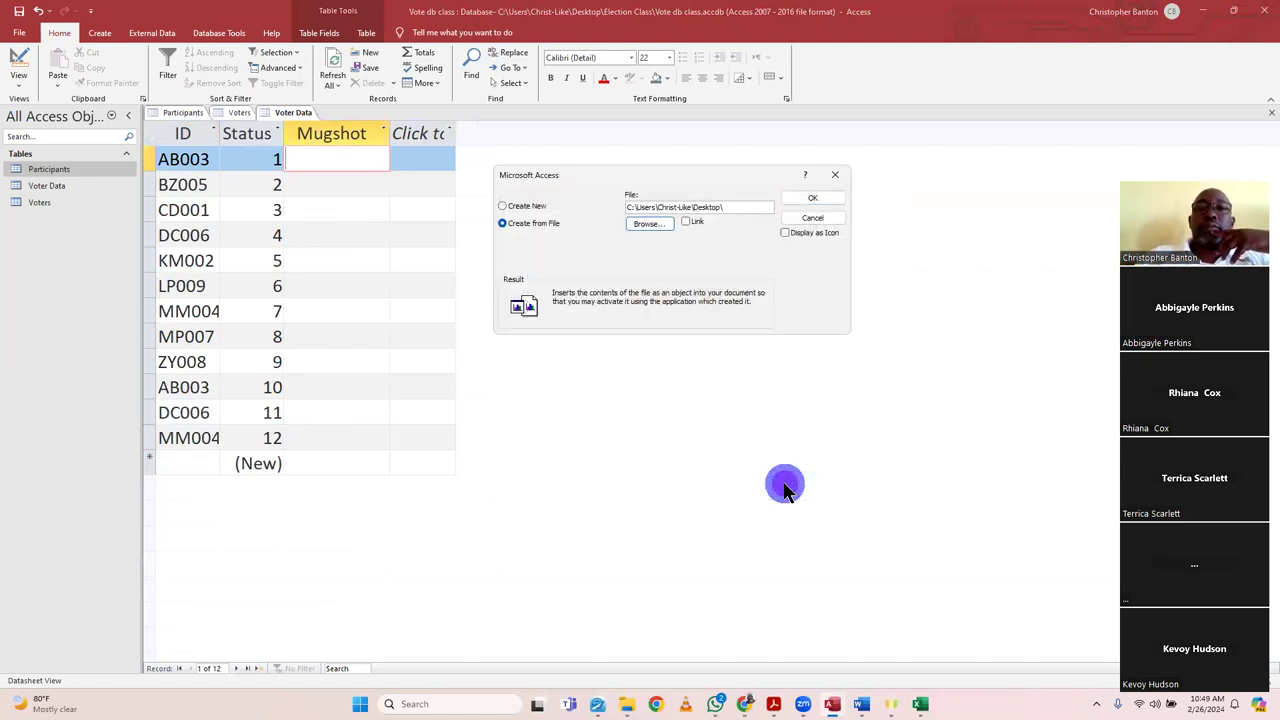
{"action": "left_click", "coordinate": [813, 198]}
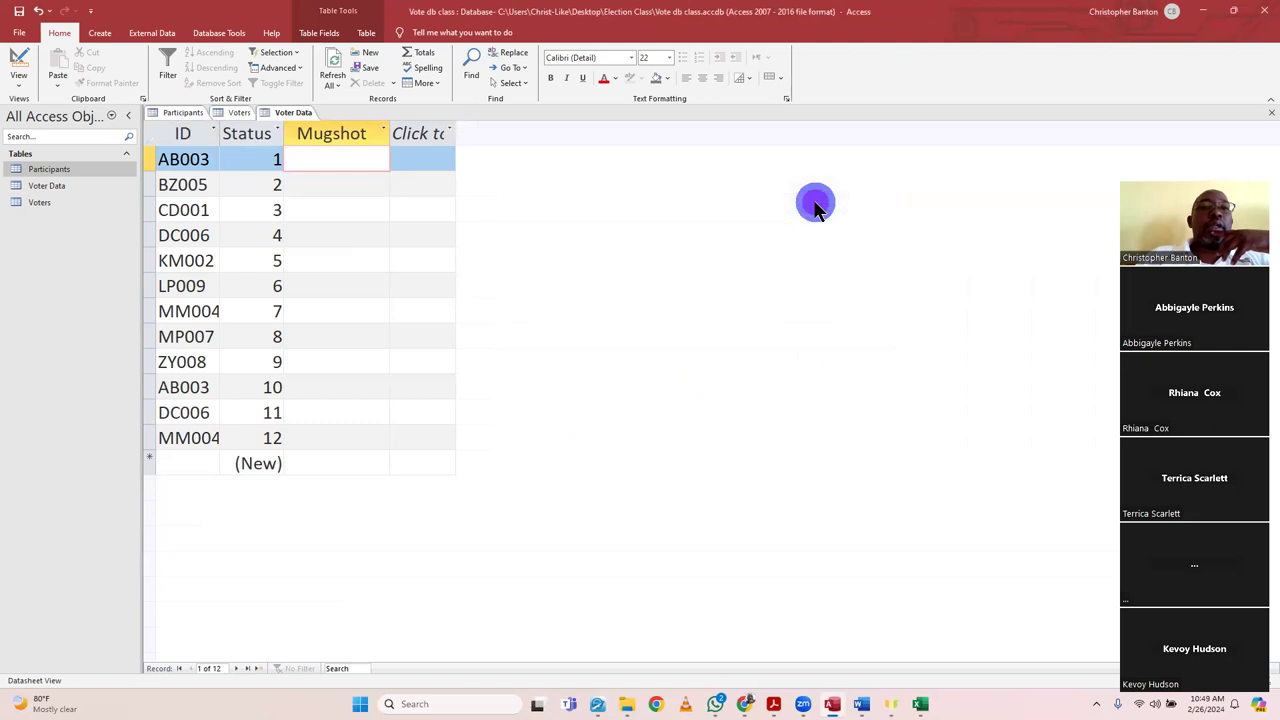
- Insert a picture file from the Nitro folder in Pictures as the second record's mugshot
{"action": "left_click", "coordinate": [350, 190]}
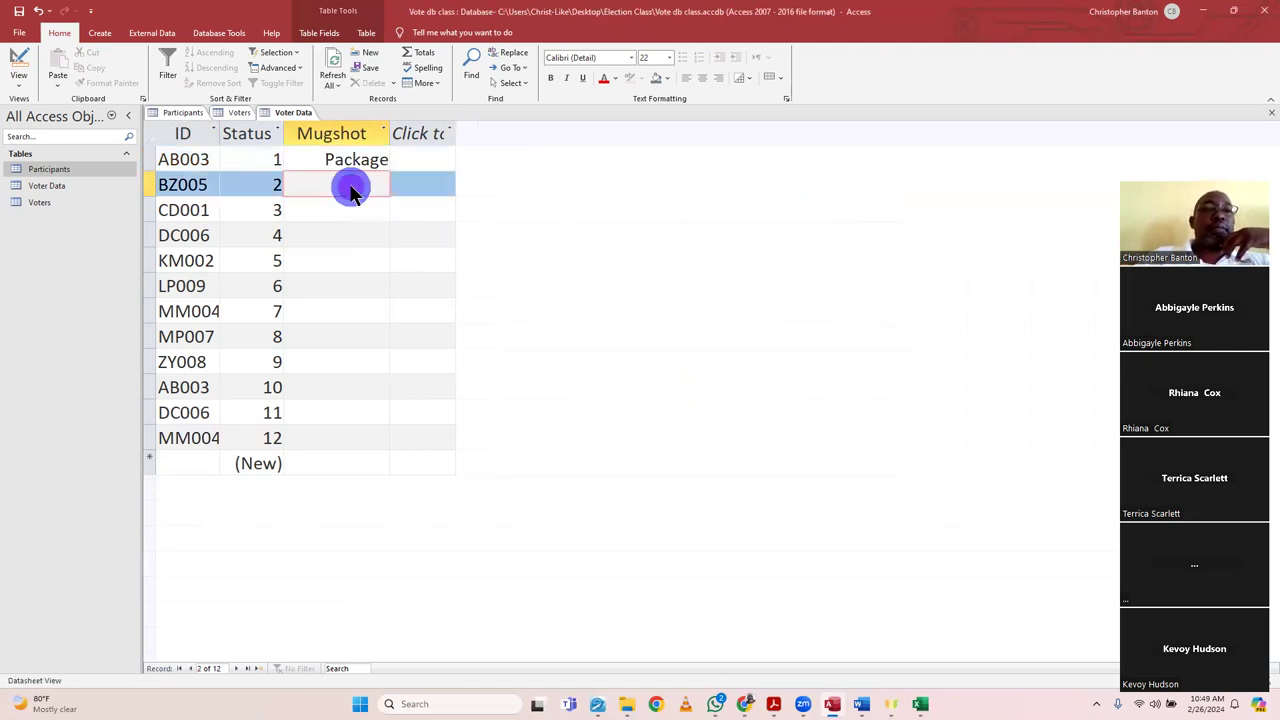
{"action": "right_click", "coordinate": [350, 190]}
{"action": "left_click", "coordinate": [400, 313]}
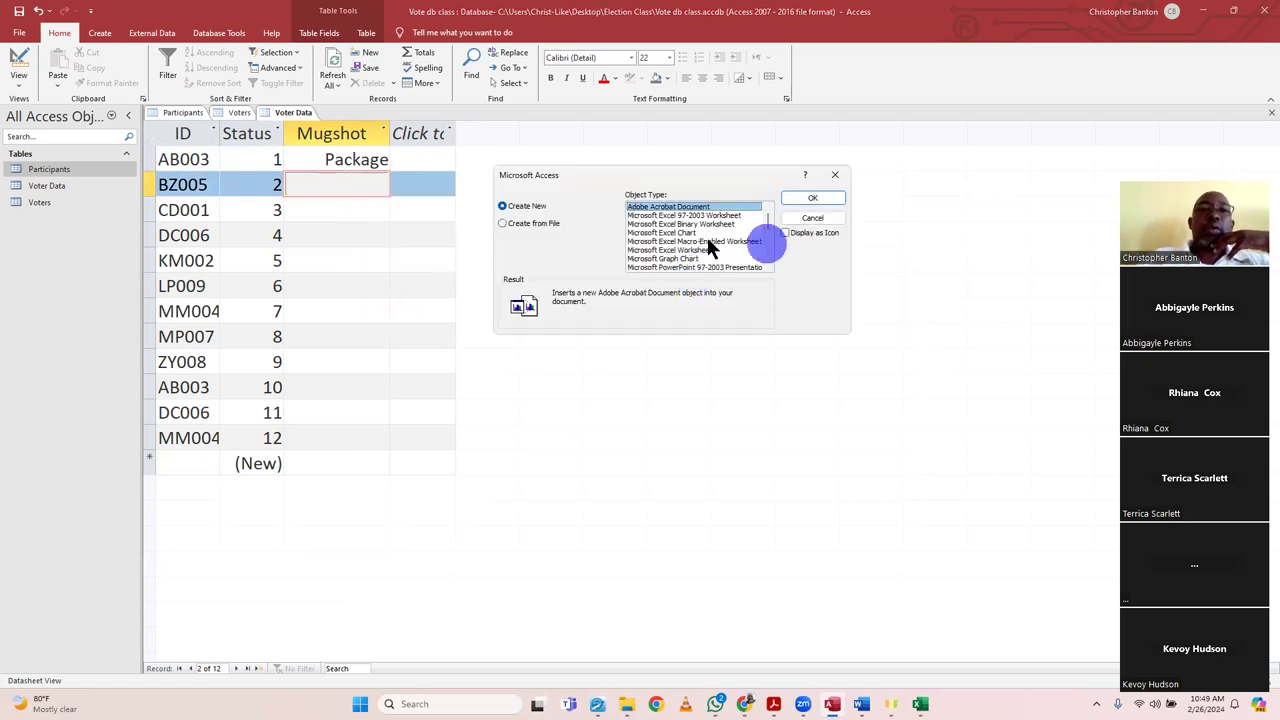
{"action": "left_click", "coordinate": [545, 223]}
{"action": "left_click", "coordinate": [647, 226]}
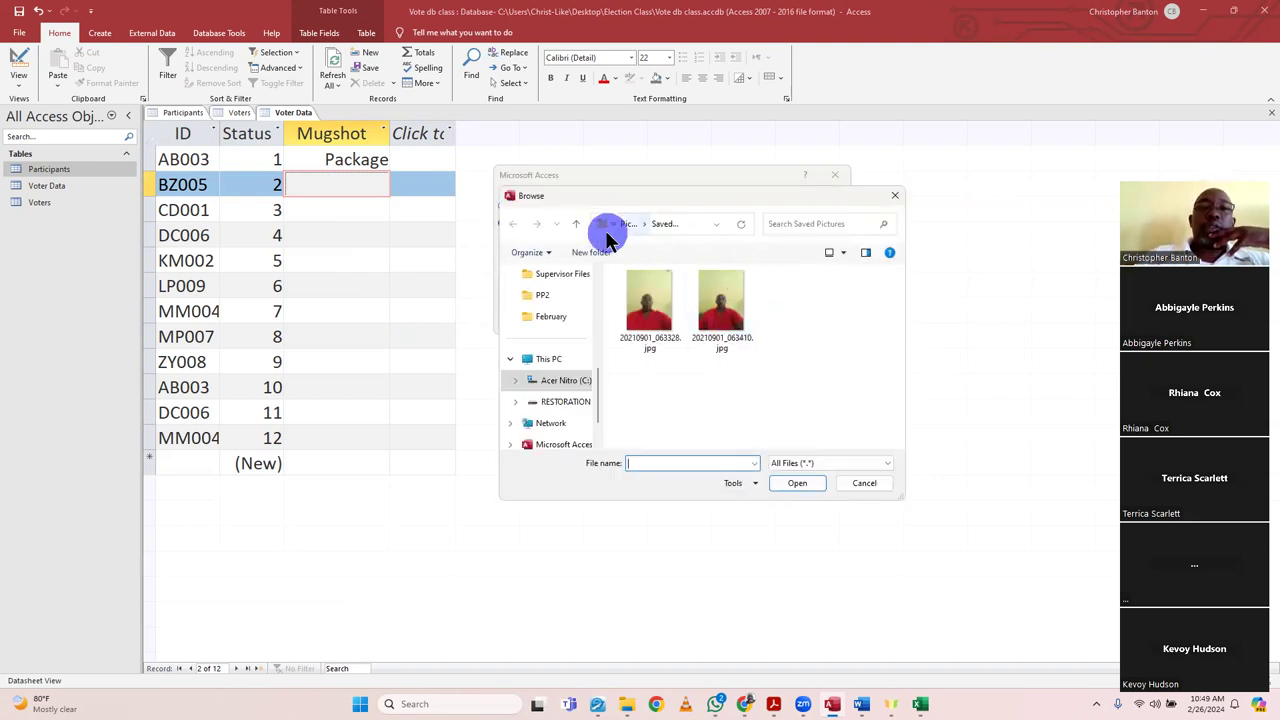
{"action": "left_click", "coordinate": [576, 224]}
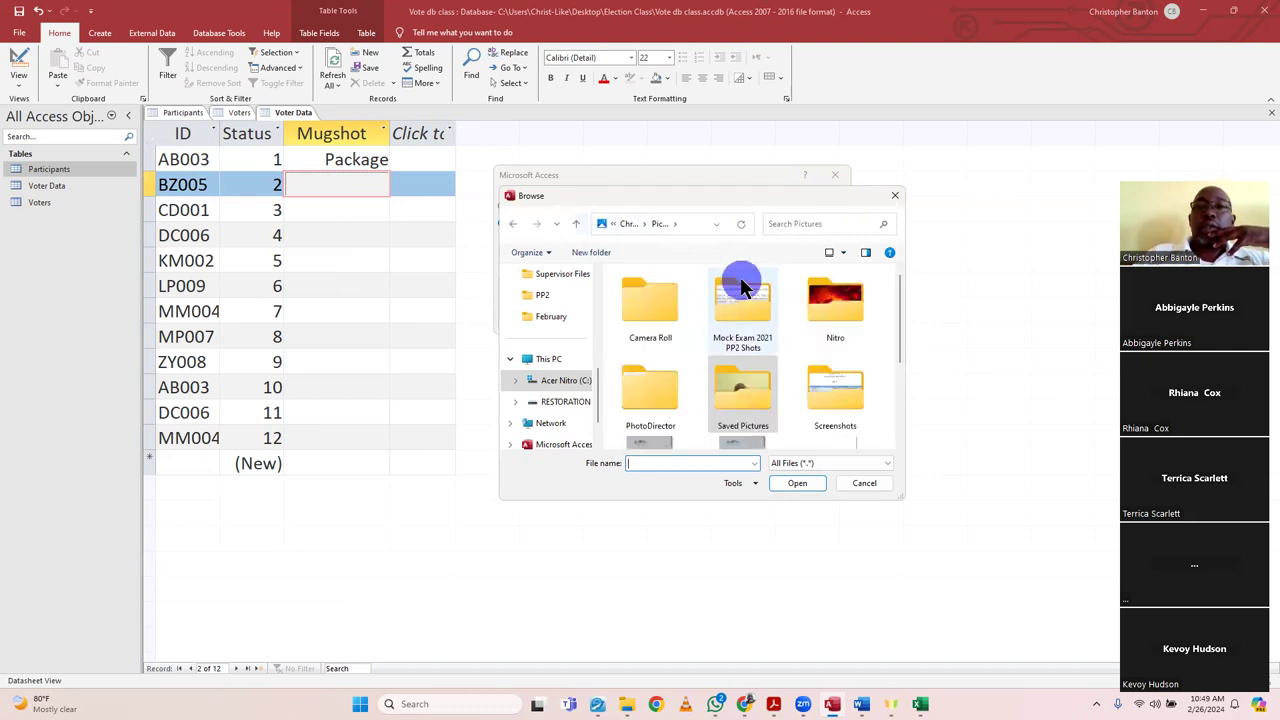
{"action": "double_click", "coordinate": [826, 308]}
{"action": "double_click", "coordinate": [651, 320]}
{"action": "left_click", "coordinate": [810, 198]}
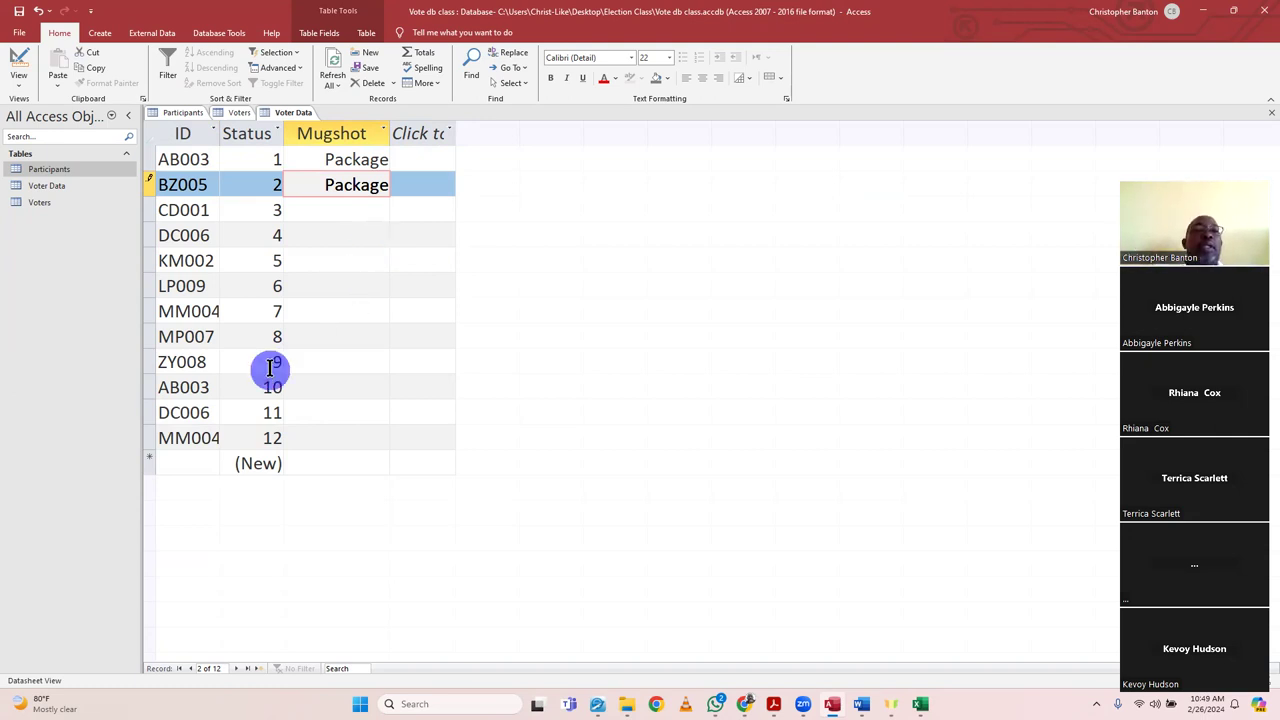
- Close the Voter Data, Participants and Voters tables, saving their layout changes
{"action": "left_click", "coordinate": [1262, 120]}
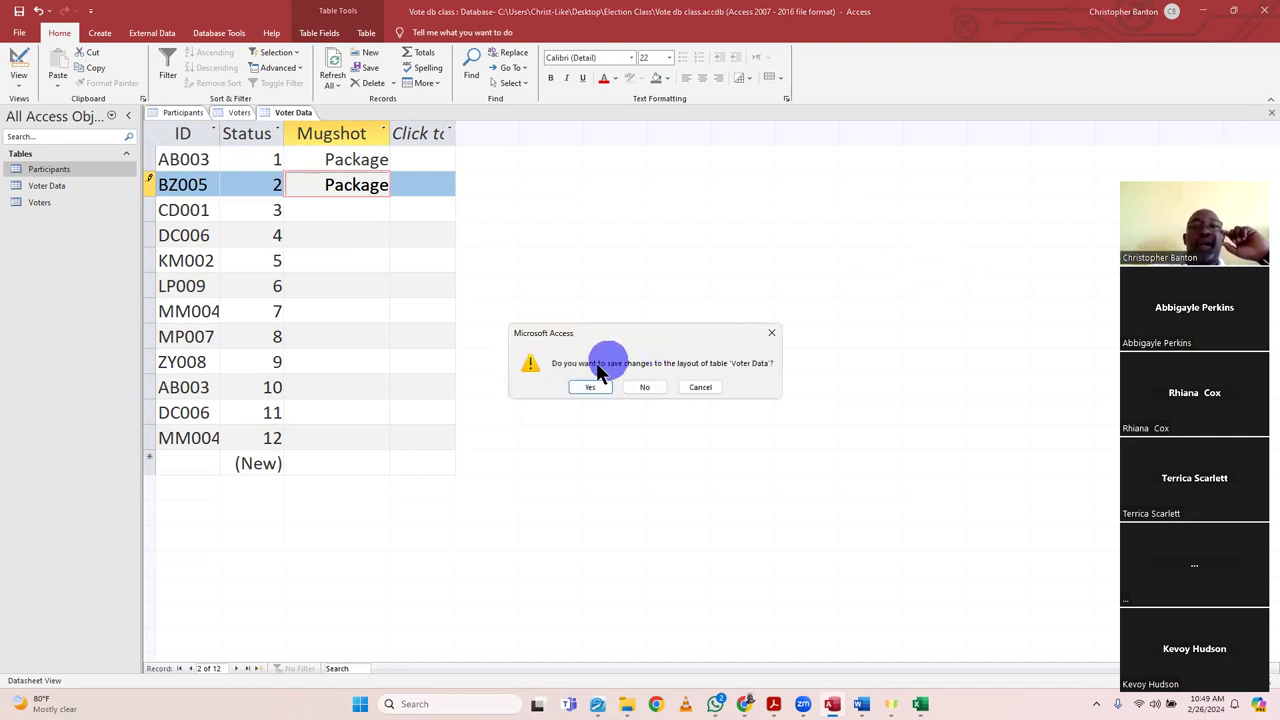
{"action": "left_click", "coordinate": [588, 387]}
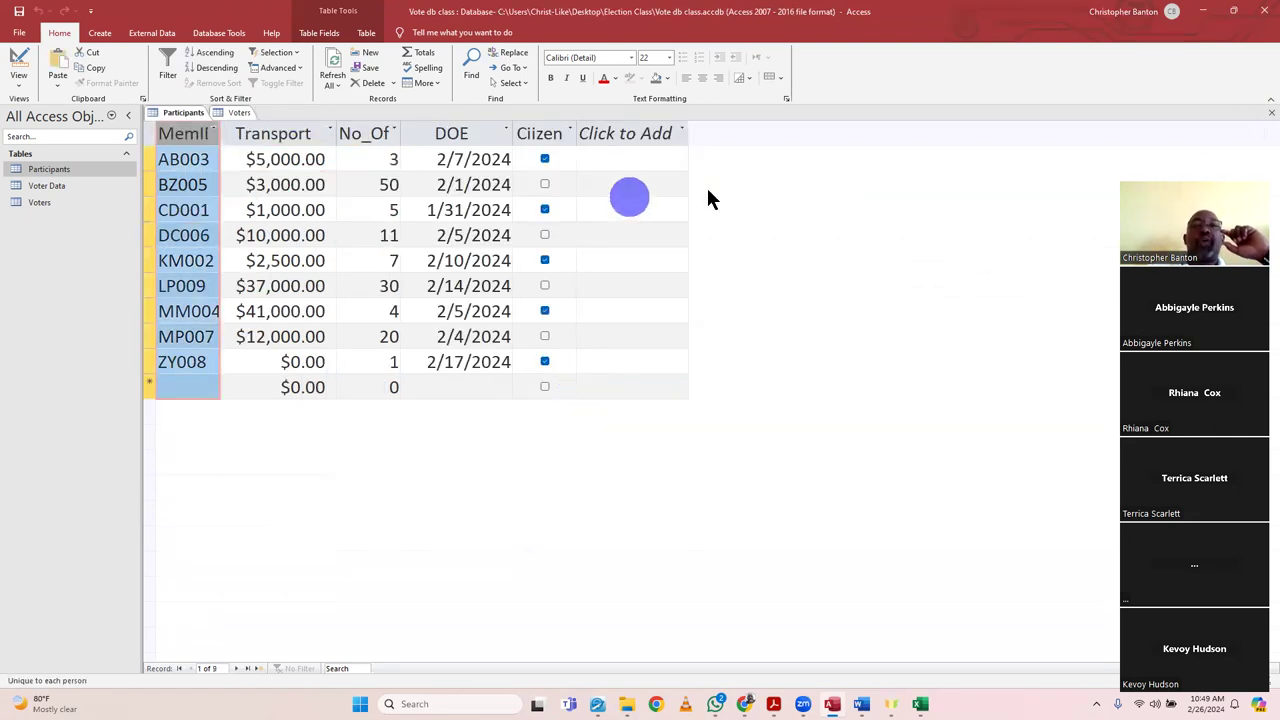
{"action": "left_click", "coordinate": [1264, 116]}
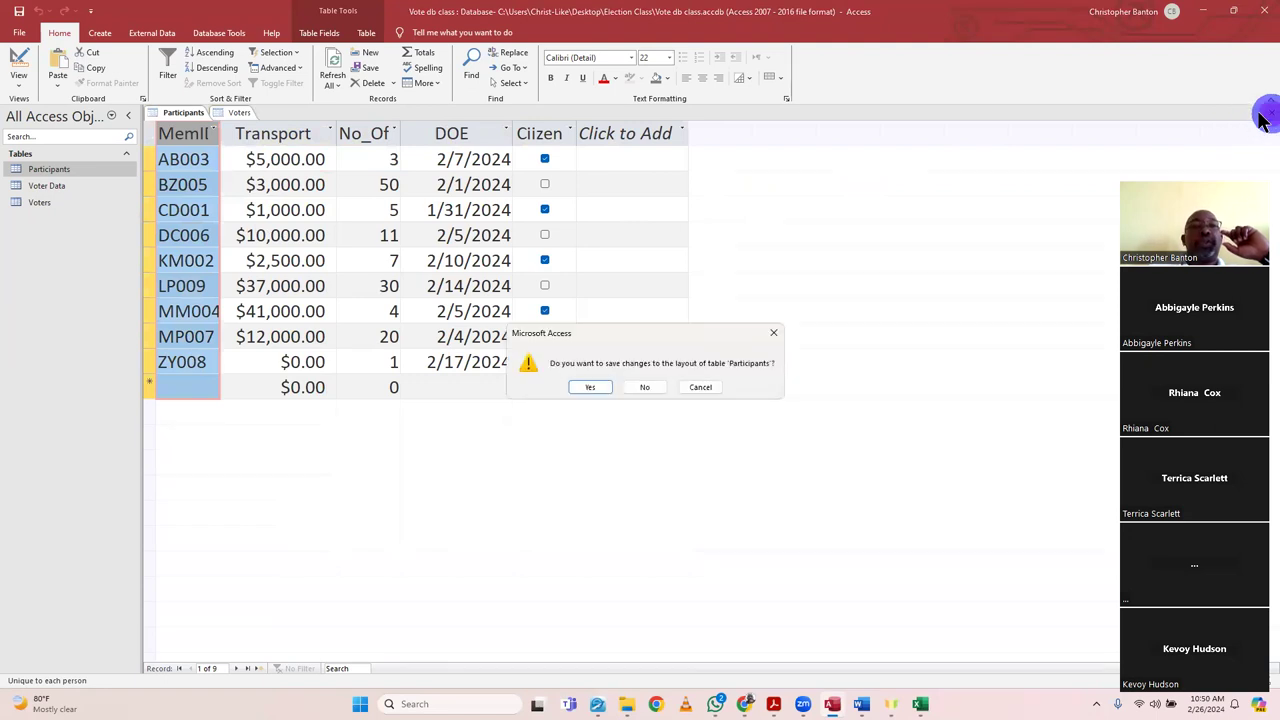
{"action": "left_click", "coordinate": [582, 390]}
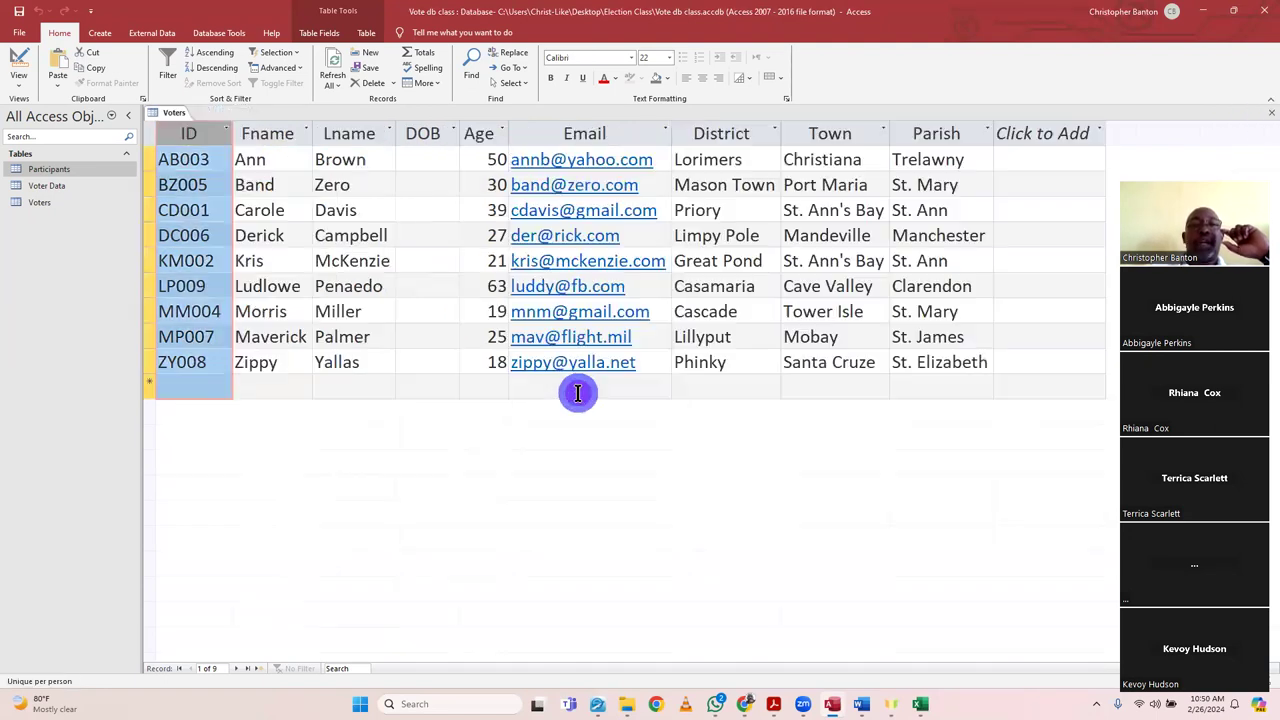
{"action": "left_click", "coordinate": [1268, 114]}
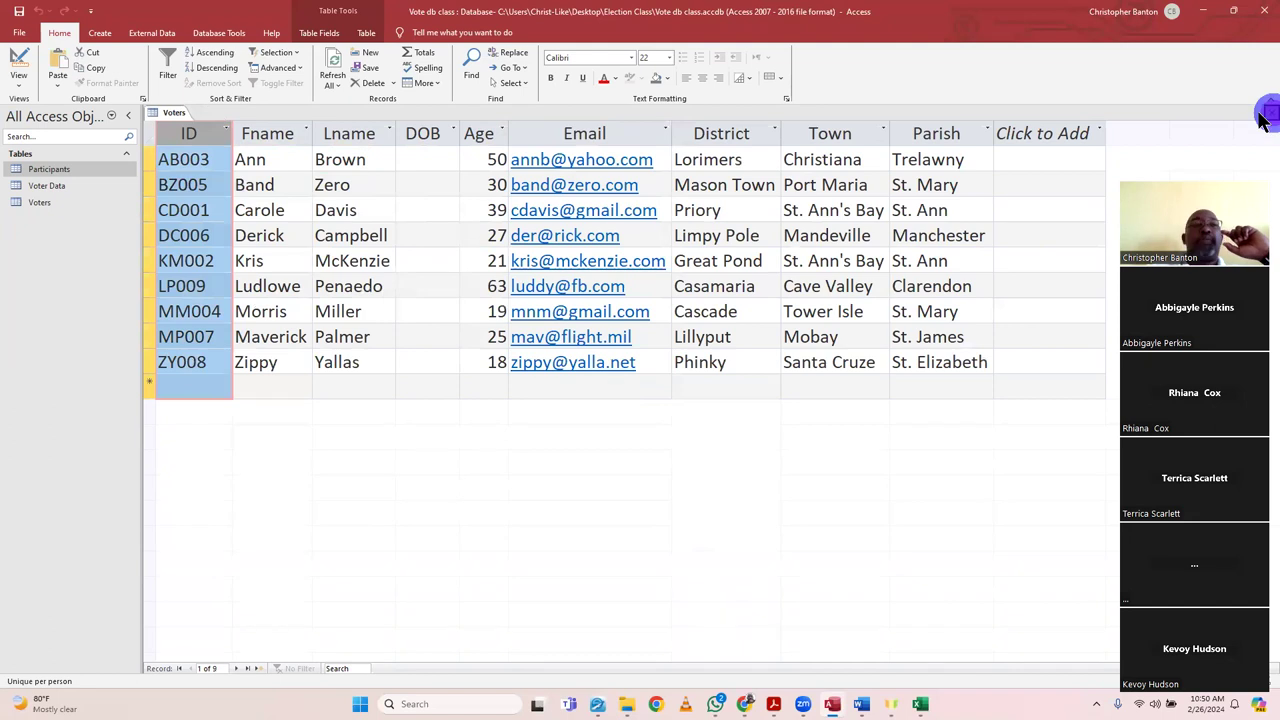
{"action": "left_click", "coordinate": [594, 389]}
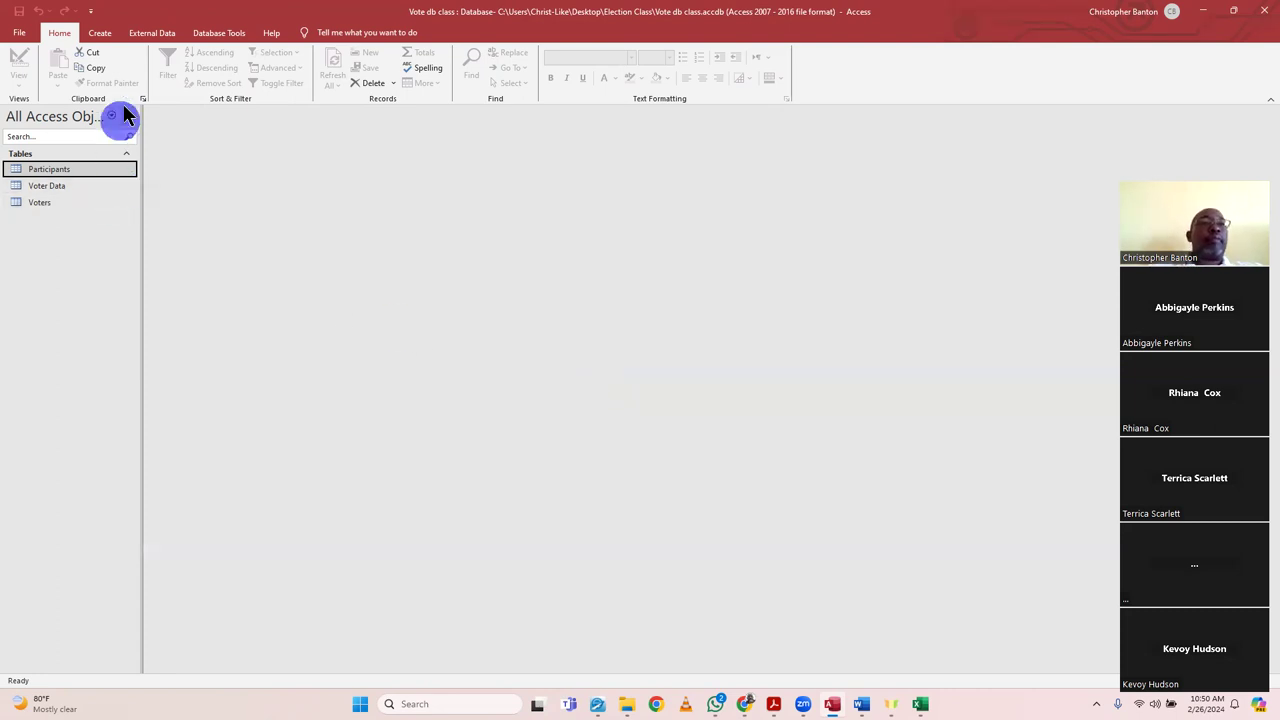
- Start the Form Wizard and choose the Voter Data table as the source for the form
{"action": "left_click", "coordinate": [102, 33]}
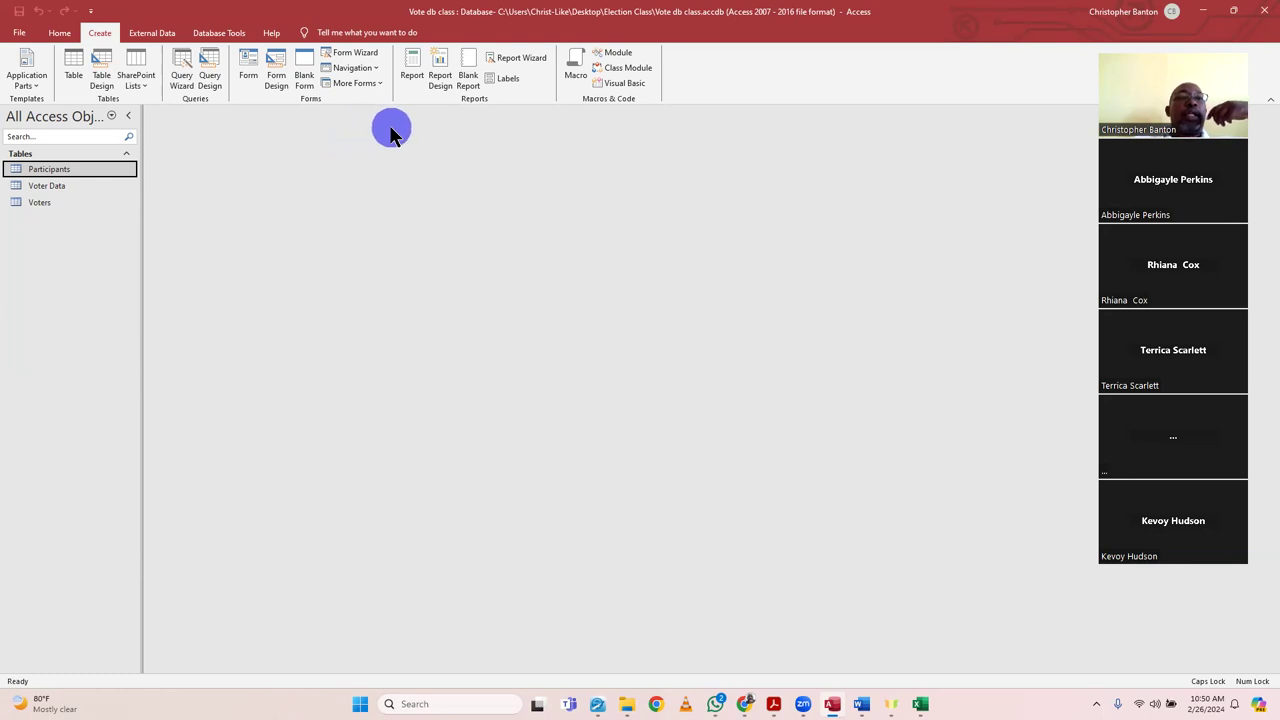
{"action": "left_click", "coordinate": [368, 58]}
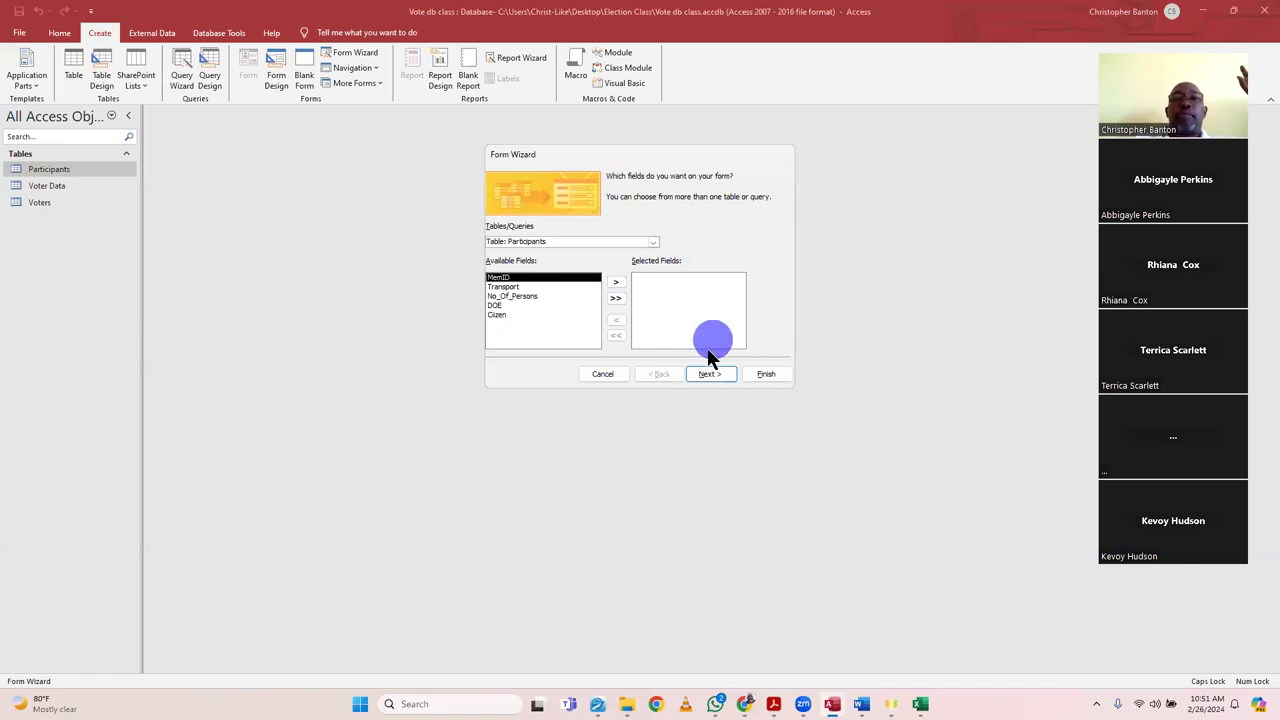
{"action": "left_click", "coordinate": [605, 374]}
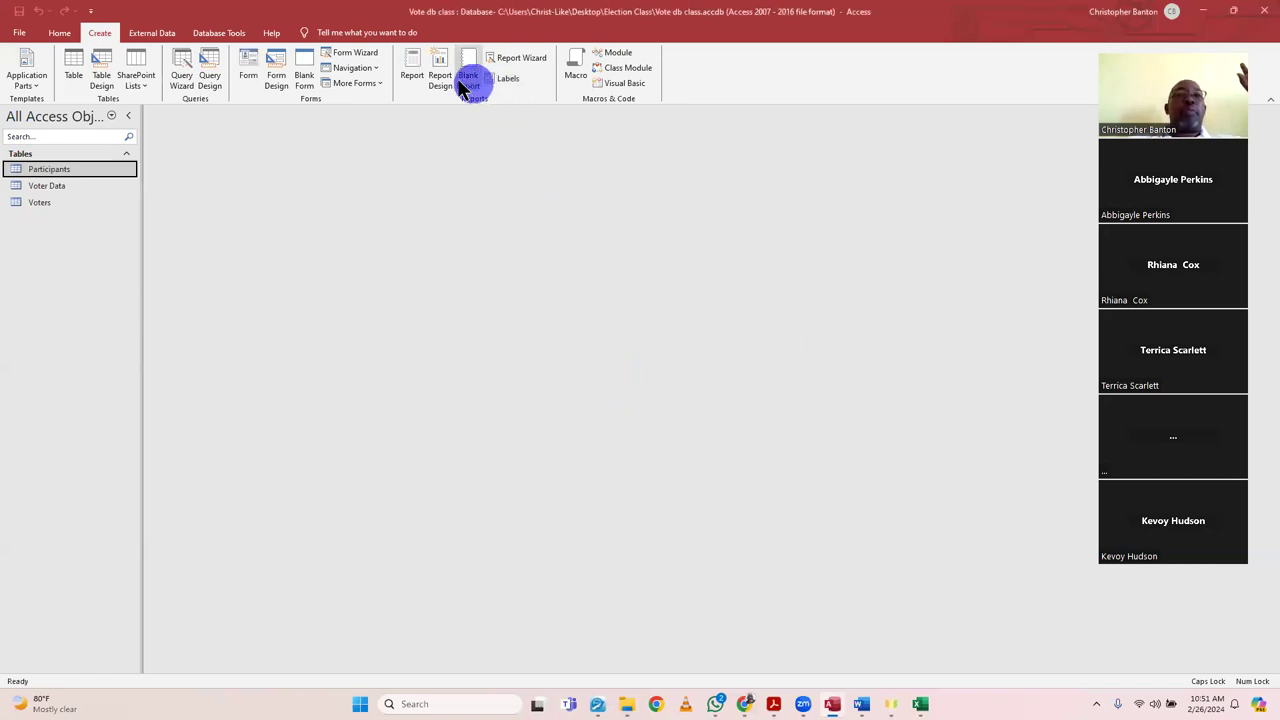
{"action": "left_click", "coordinate": [362, 55]}
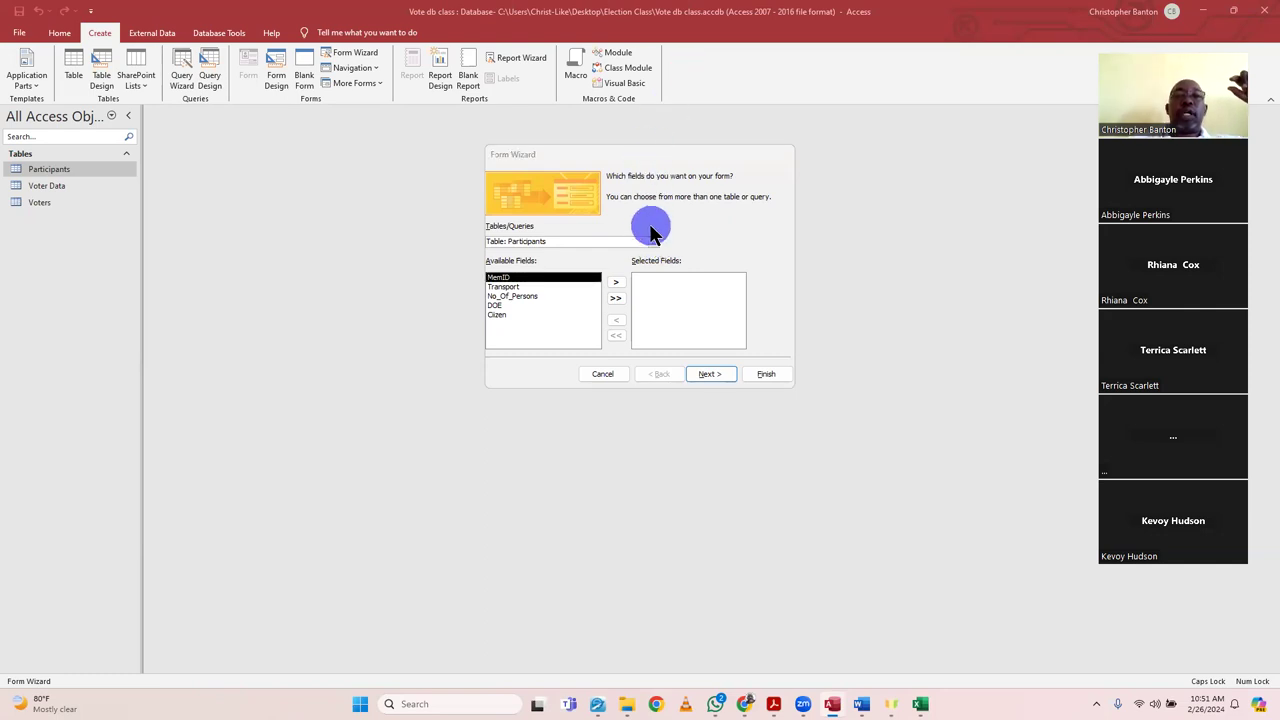
{"action": "left_click", "coordinate": [653, 245]}
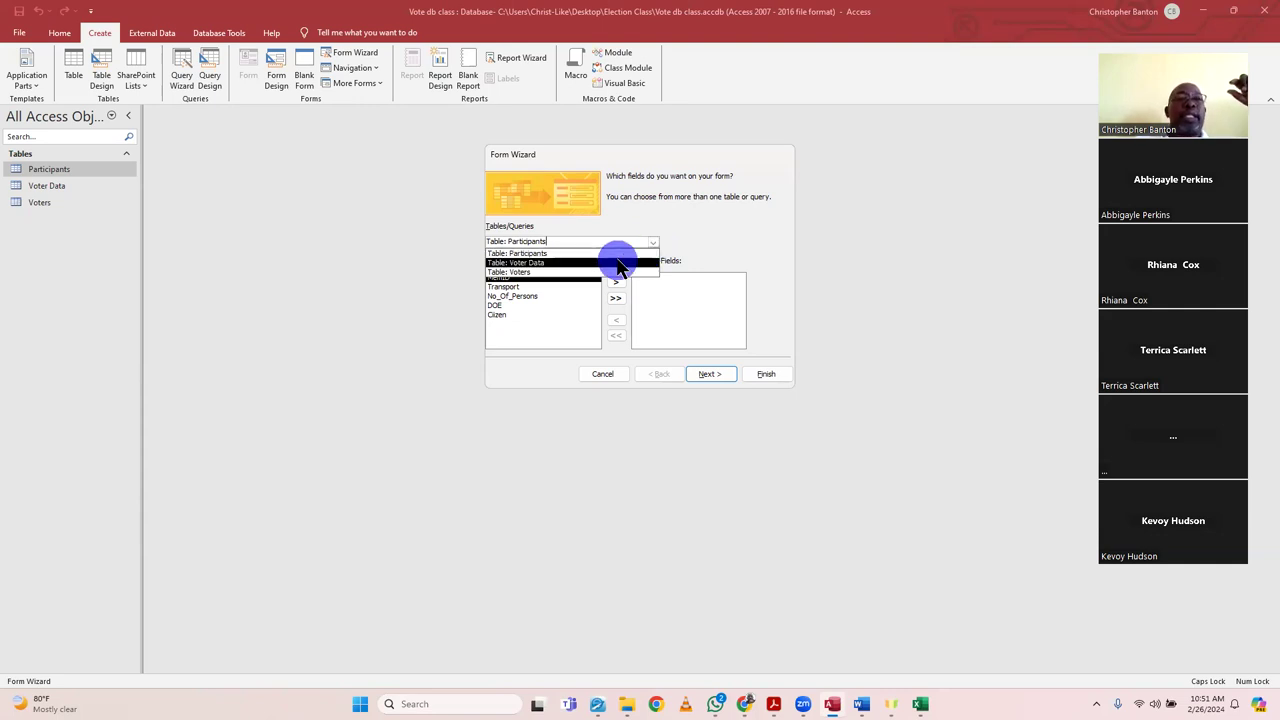
{"action": "left_click", "coordinate": [618, 263]}
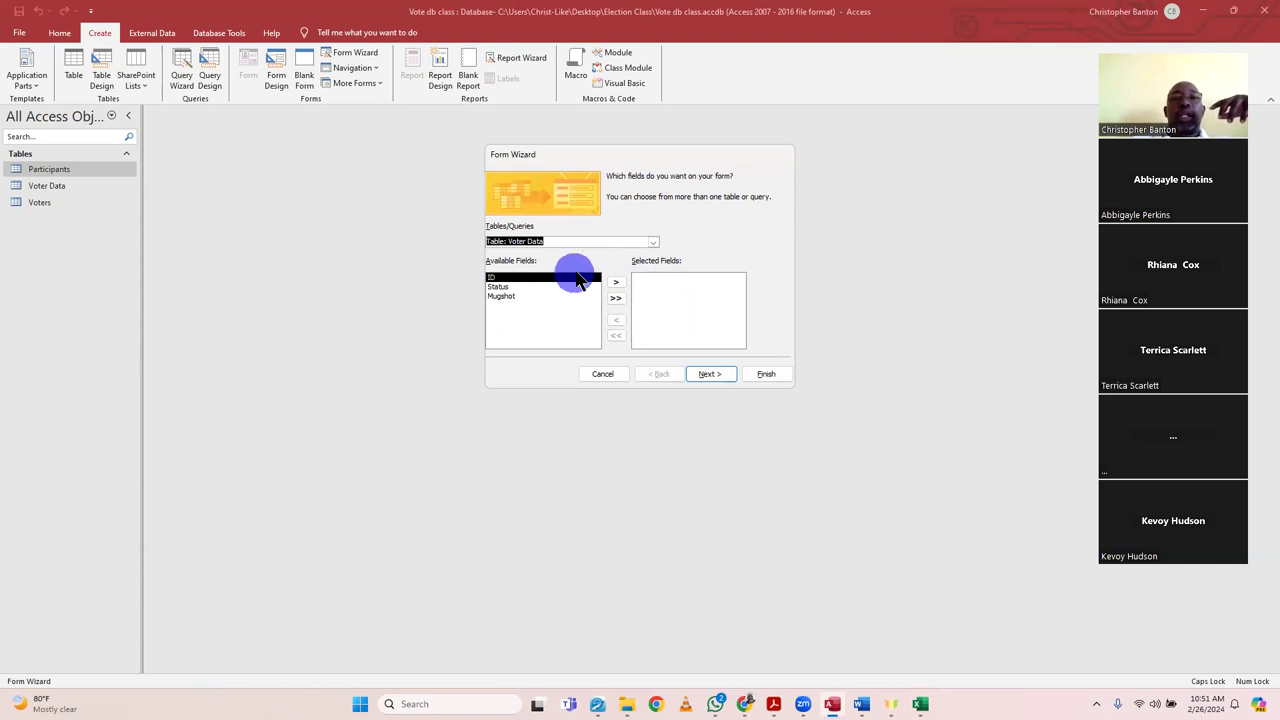
- Add all the Voter Data fields, ID, Status and Mugshot, to the form's selected fields
{"action": "left_click", "coordinate": [615, 285]}
{"action": "left_click", "coordinate": [615, 285]}
{"action": "left_click", "coordinate": [615, 285]}
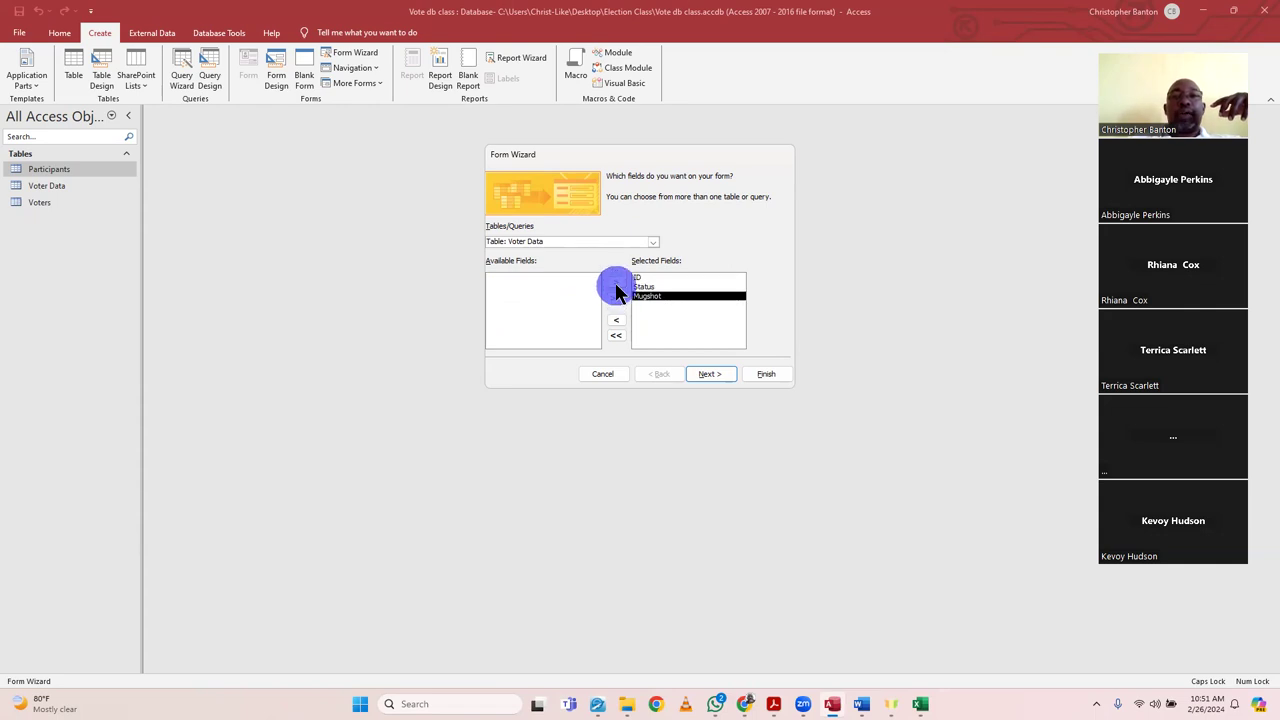
{"action": "left_click", "coordinate": [617, 336]}
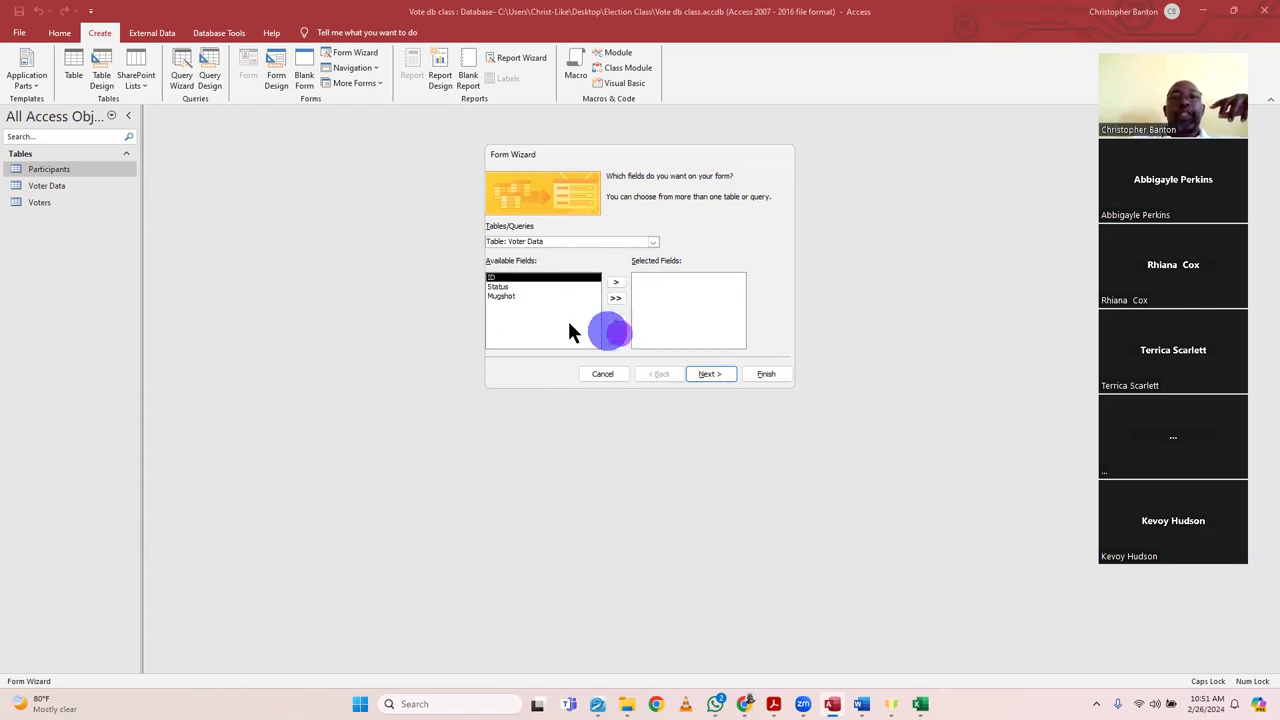
{"action": "left_click", "coordinate": [616, 298]}
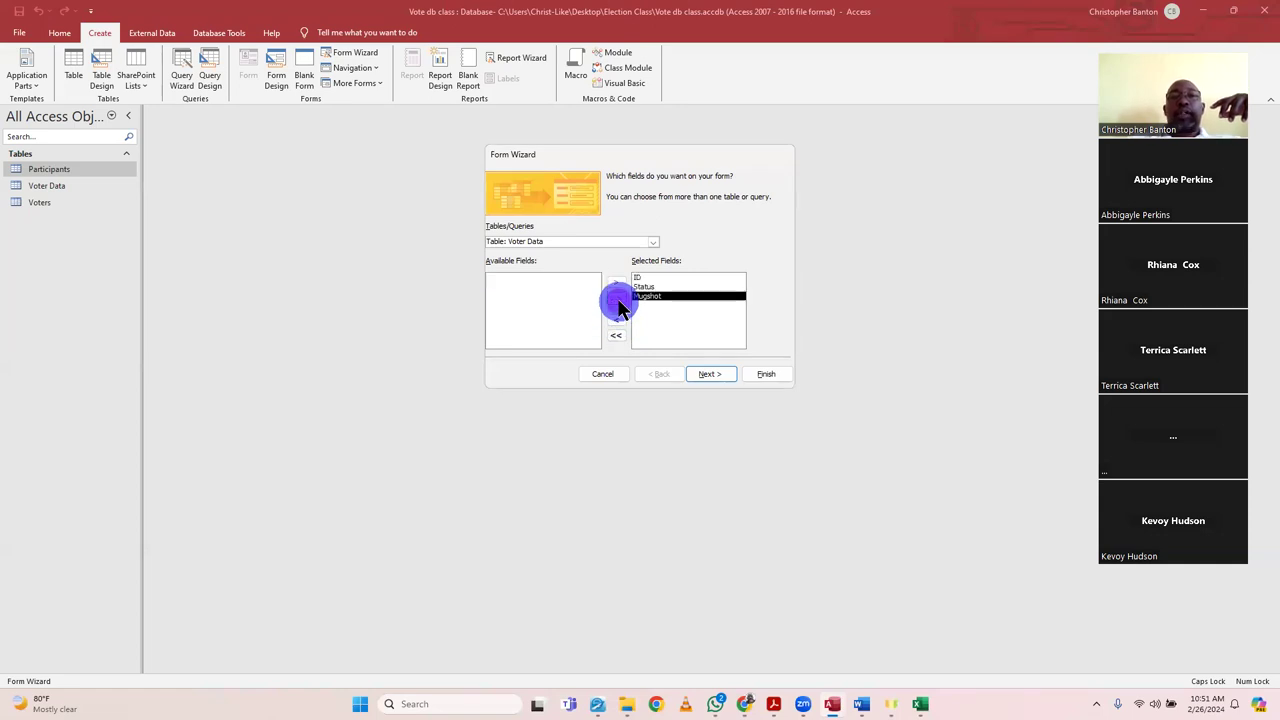
- Finish the form with the Columnar layout and the title Voter Data, opening it to view or enter information
{"action": "left_click", "coordinate": [702, 373]}
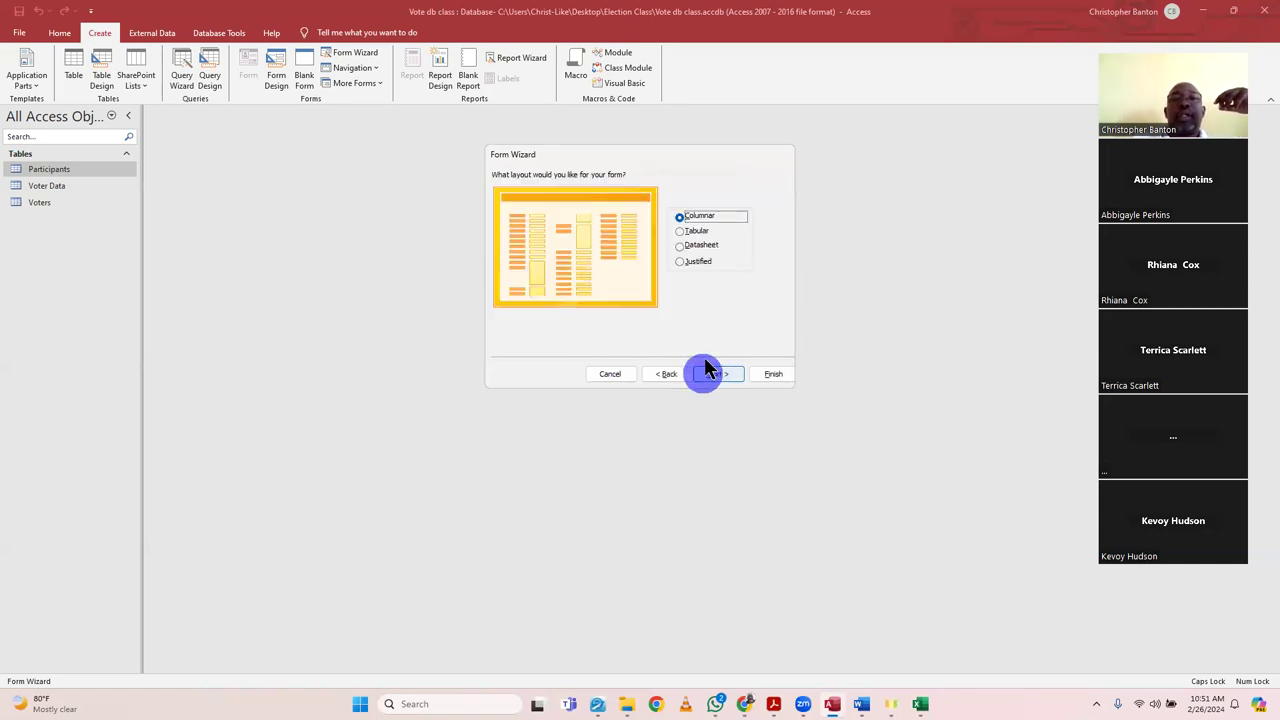
{"action": "left_click", "coordinate": [723, 374]}
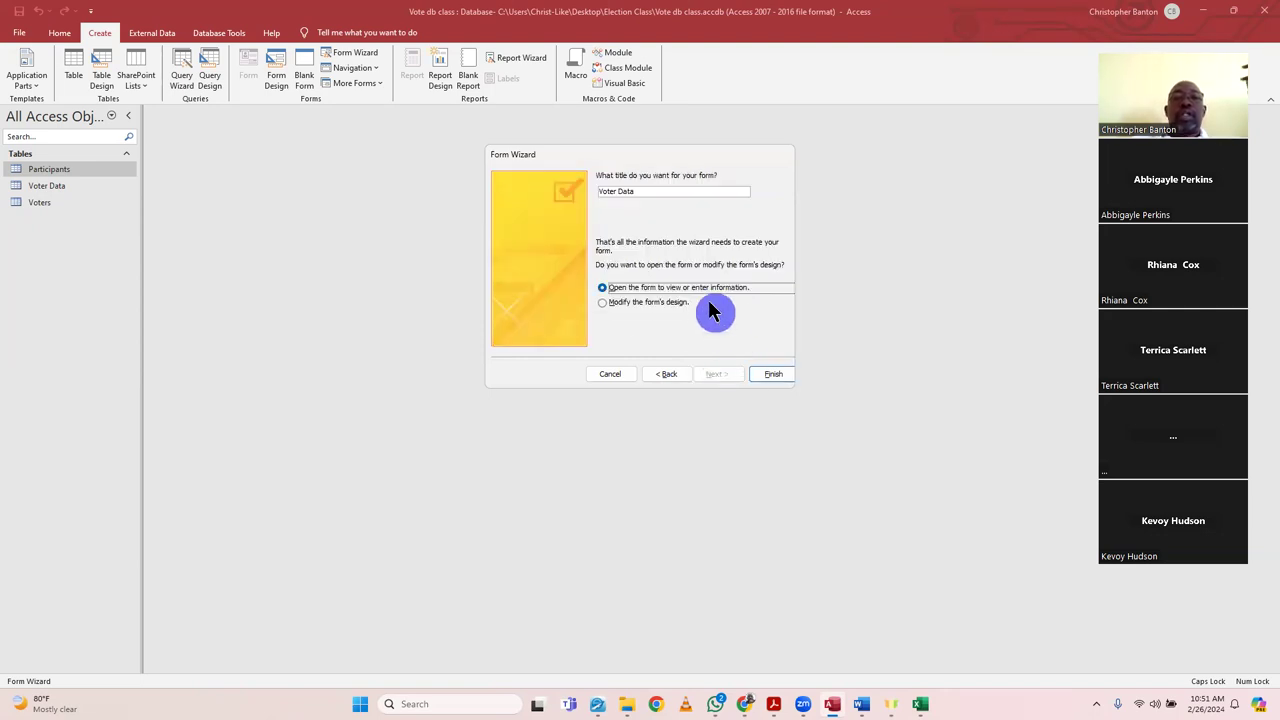
{"action": "left_click", "coordinate": [768, 376]}
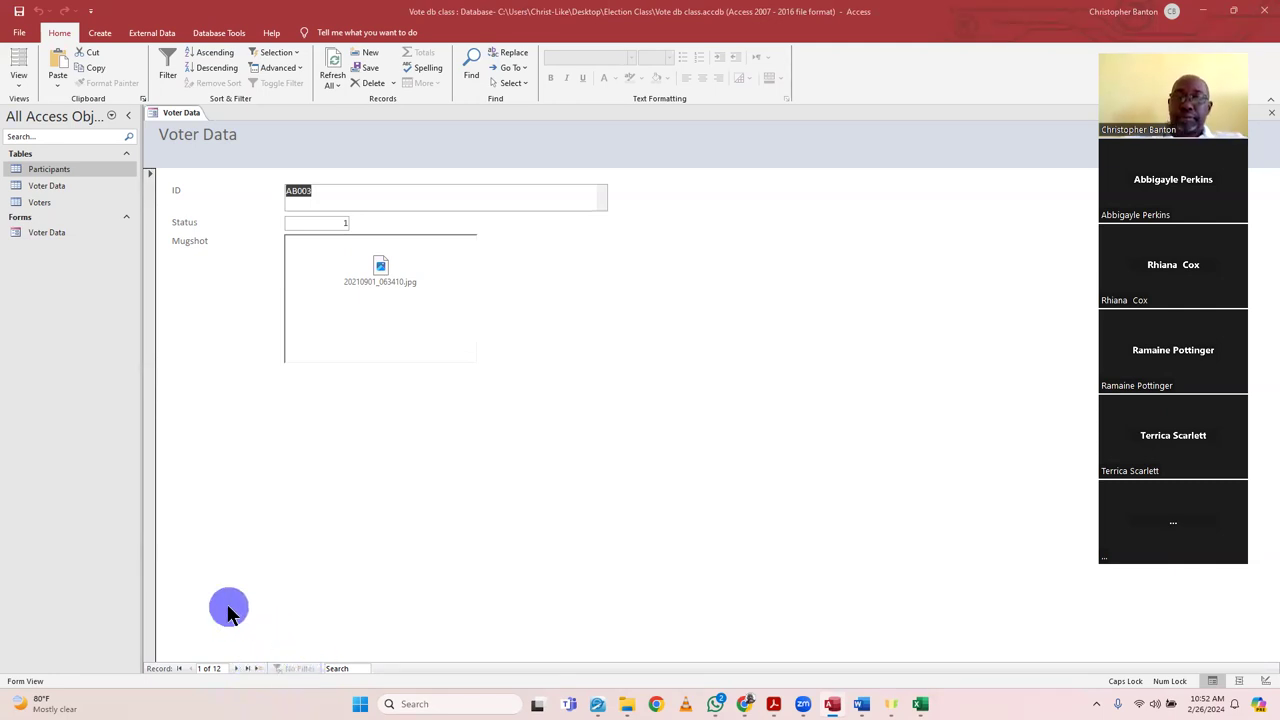
- Capture a screenshot of the form's record navigation bar and send it to the IT 2024 CSEC CANDIDATES group in WhatsApp
{"action": "key", "text": "super+shift+s"}
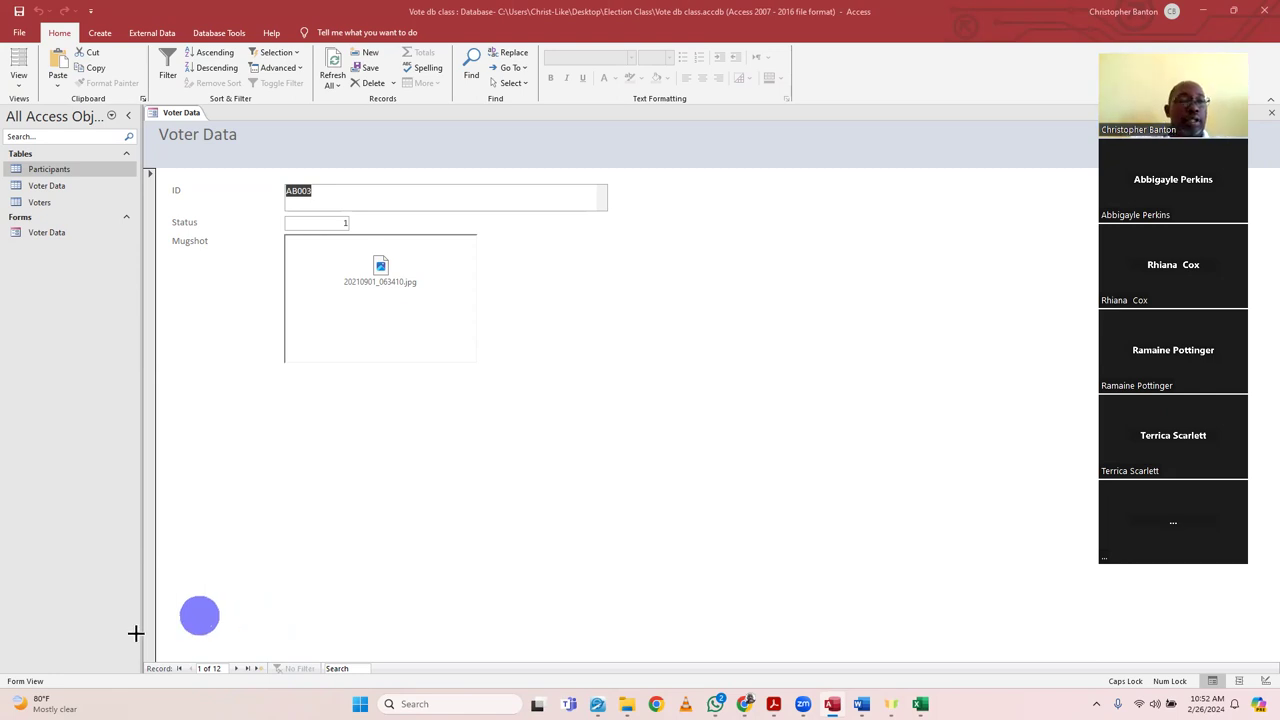
{"action": "left_click_drag", "start_coordinate": [117, 635], "coordinate": [381, 684]}
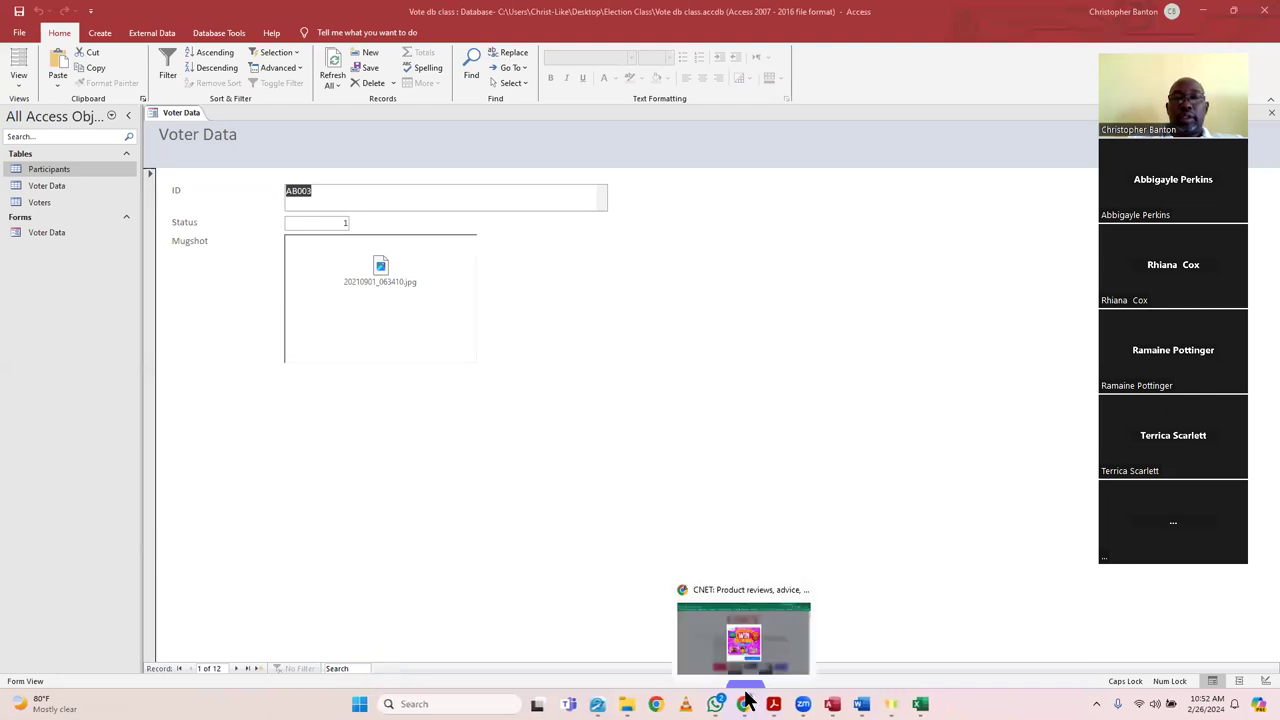
{"action": "mouse_move", "coordinate": [720, 703]}
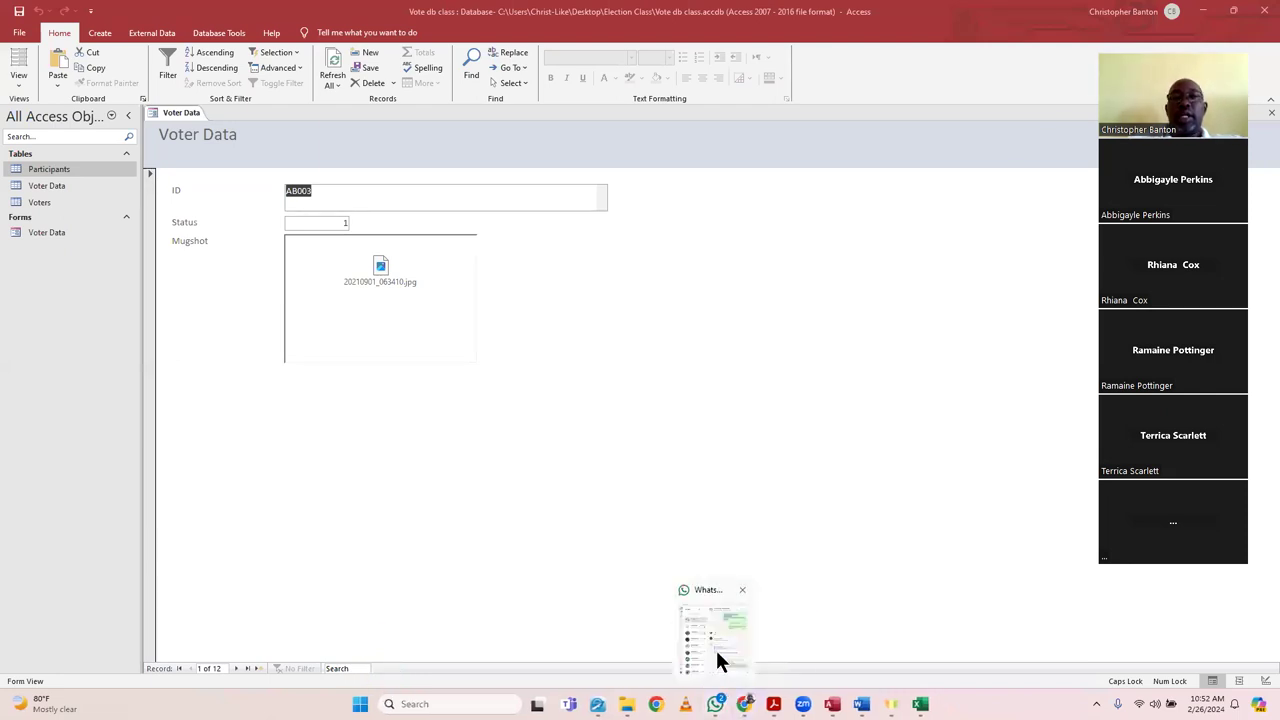
{"action": "left_click", "coordinate": [718, 660]}
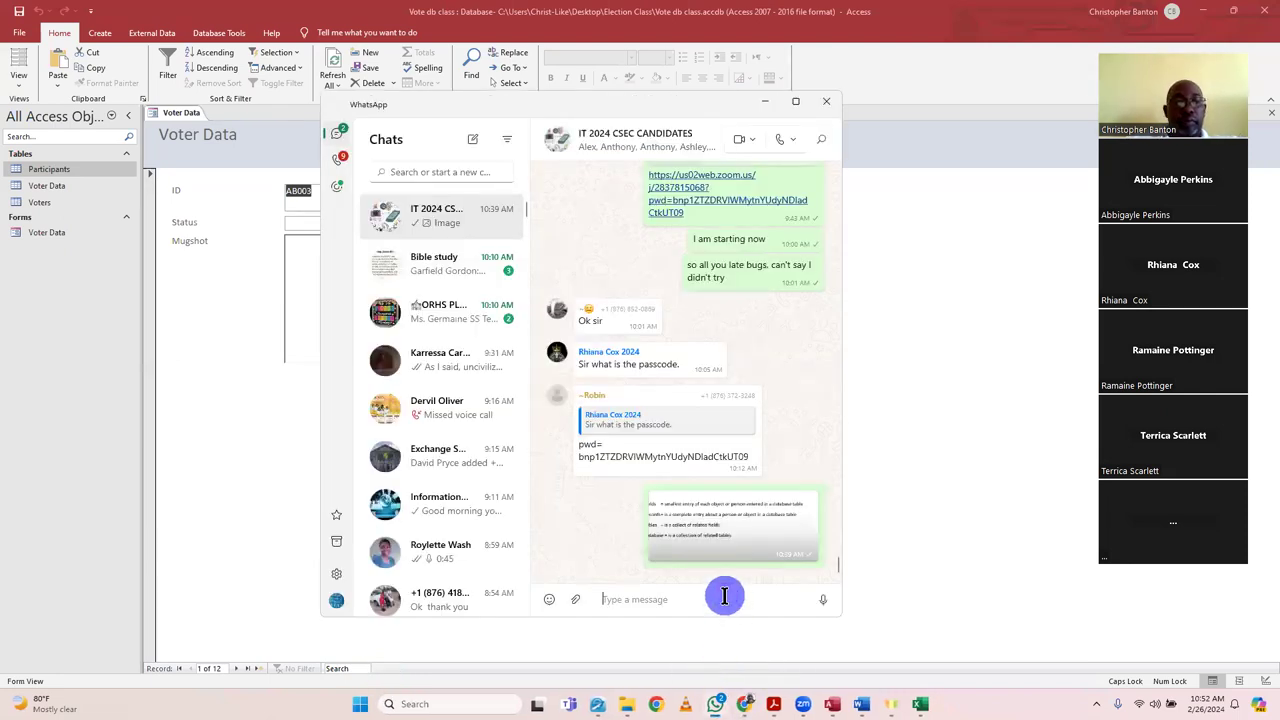
{"action": "key", "text": "ctrl+v"}
{"action": "key", "text": "Return"}
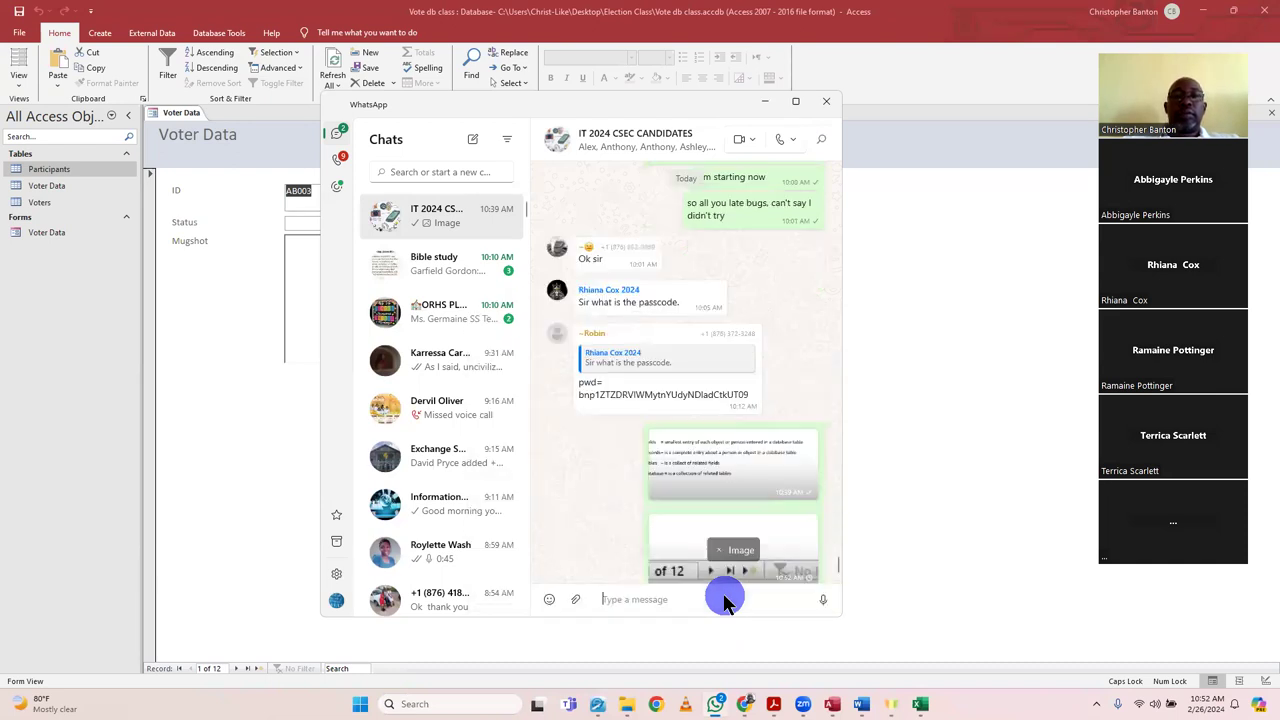
- Examine the record navigation buttons in the sent image at high magnification, and return to the chat
{"action": "left_click", "coordinate": [736, 508]}
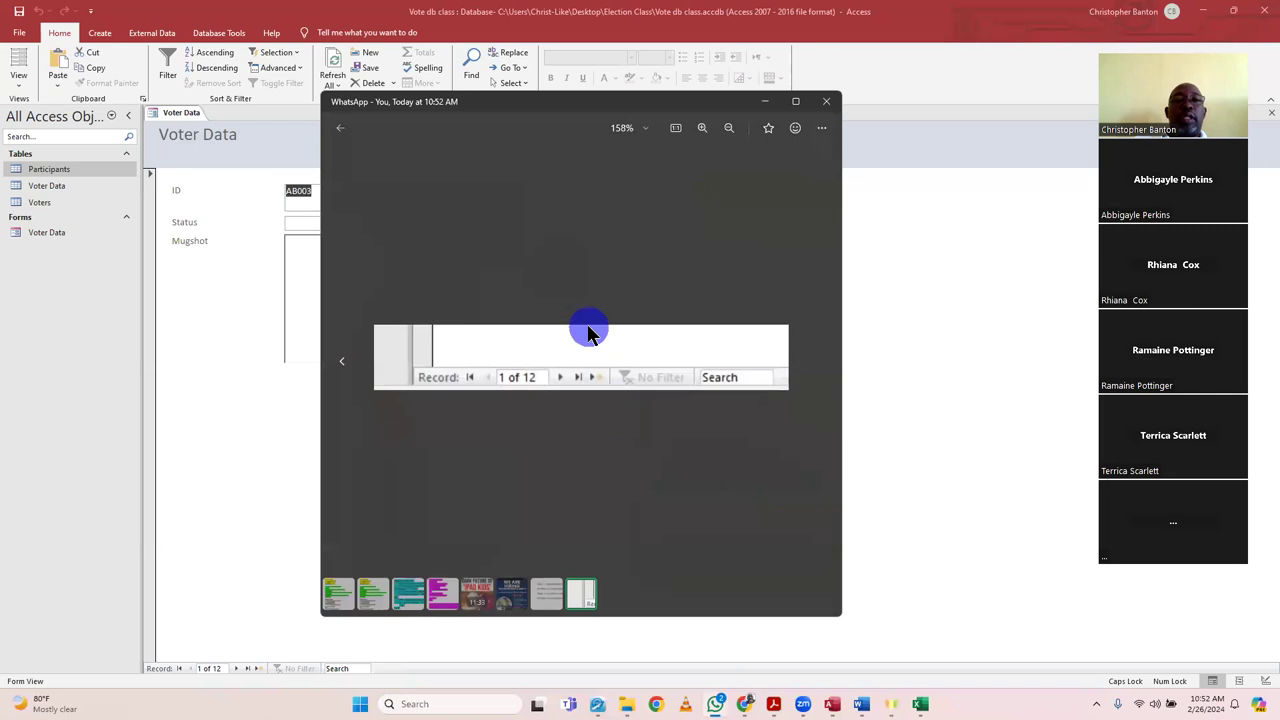
{"action": "scroll", "coordinate": [535, 356], "scroll_direction": "up", "scroll_amount": 3}
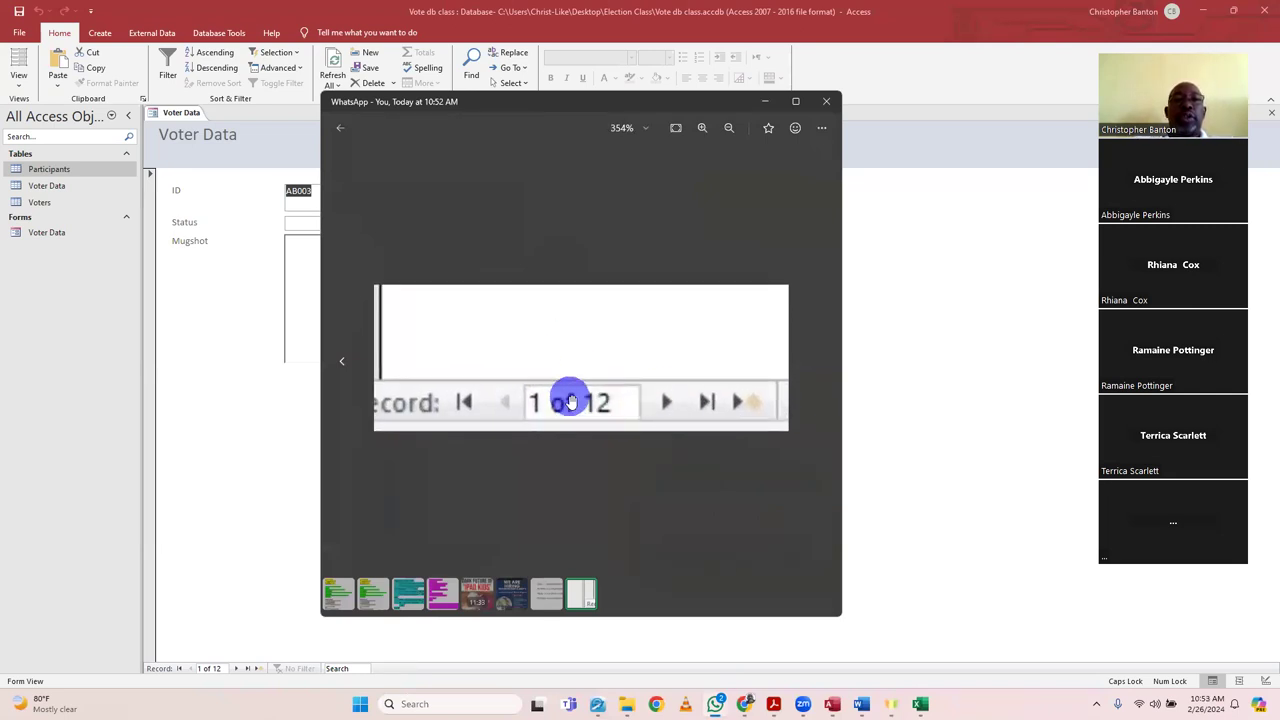
{"action": "scroll", "coordinate": [570, 401], "scroll_direction": "up", "scroll_amount": 1}
{"action": "scroll", "coordinate": [570, 401], "scroll_direction": "up", "scroll_amount": 1}
{"action": "scroll", "coordinate": [634, 416], "scroll_direction": "up", "scroll_amount": 1}
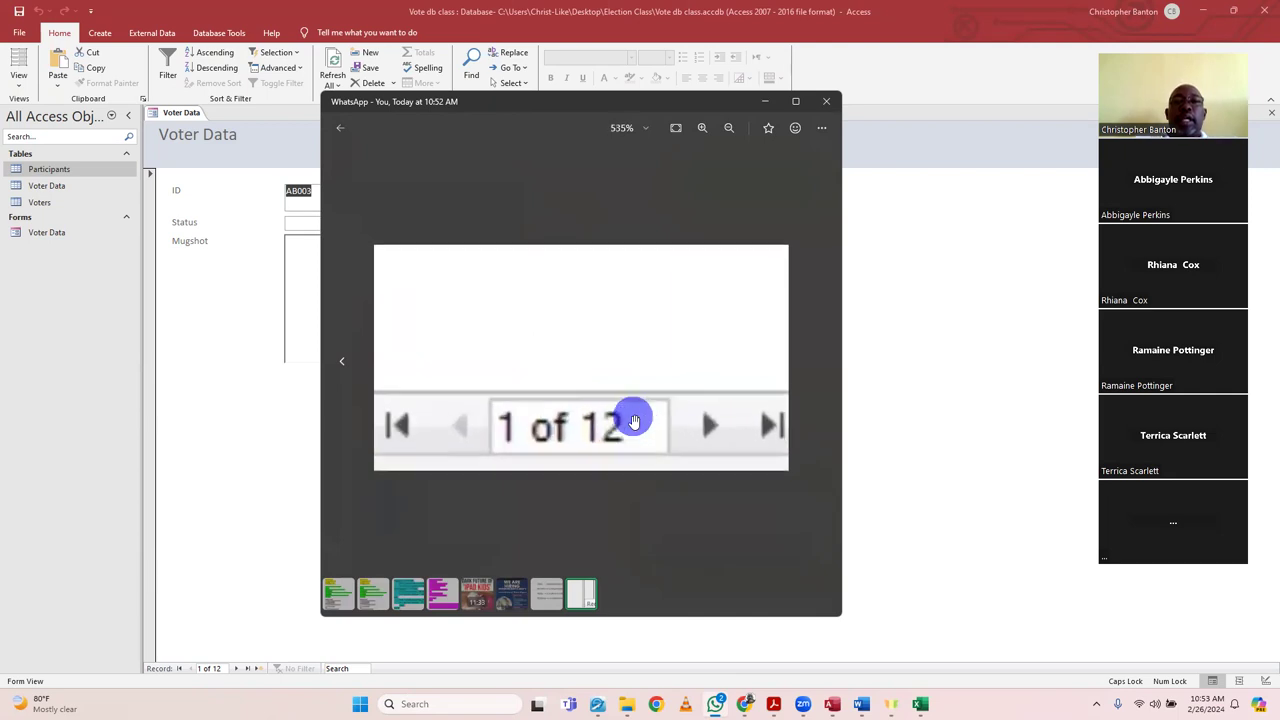
{"action": "scroll", "coordinate": [640, 421], "scroll_direction": "down", "scroll_amount": 1}
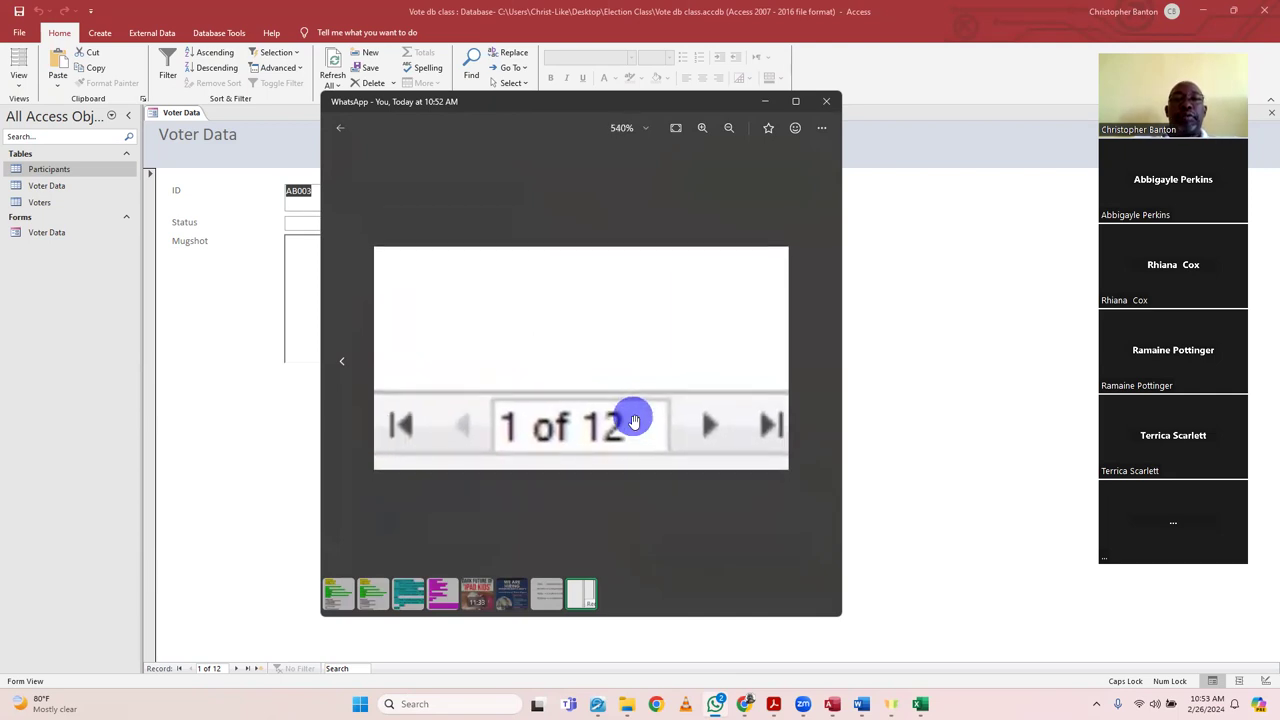
{"action": "left_click_drag", "start_coordinate": [651, 420], "coordinate": [443, 429]}
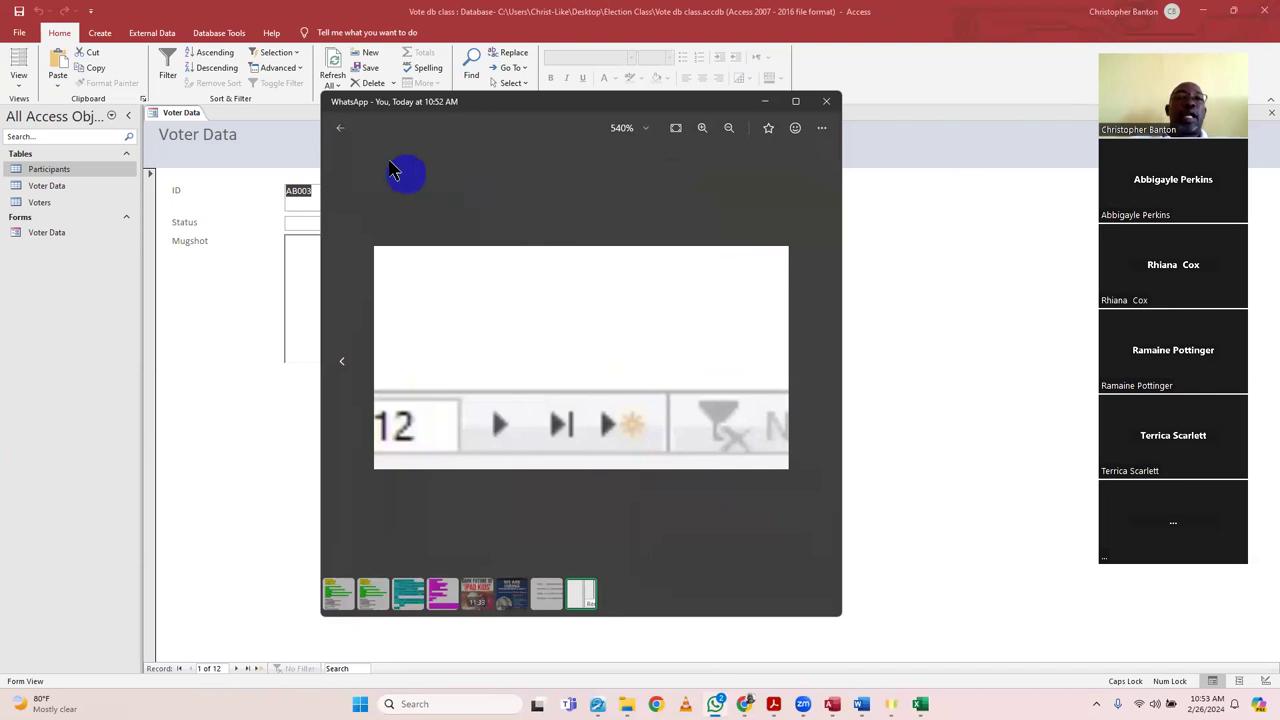
{"action": "left_click", "coordinate": [346, 134]}
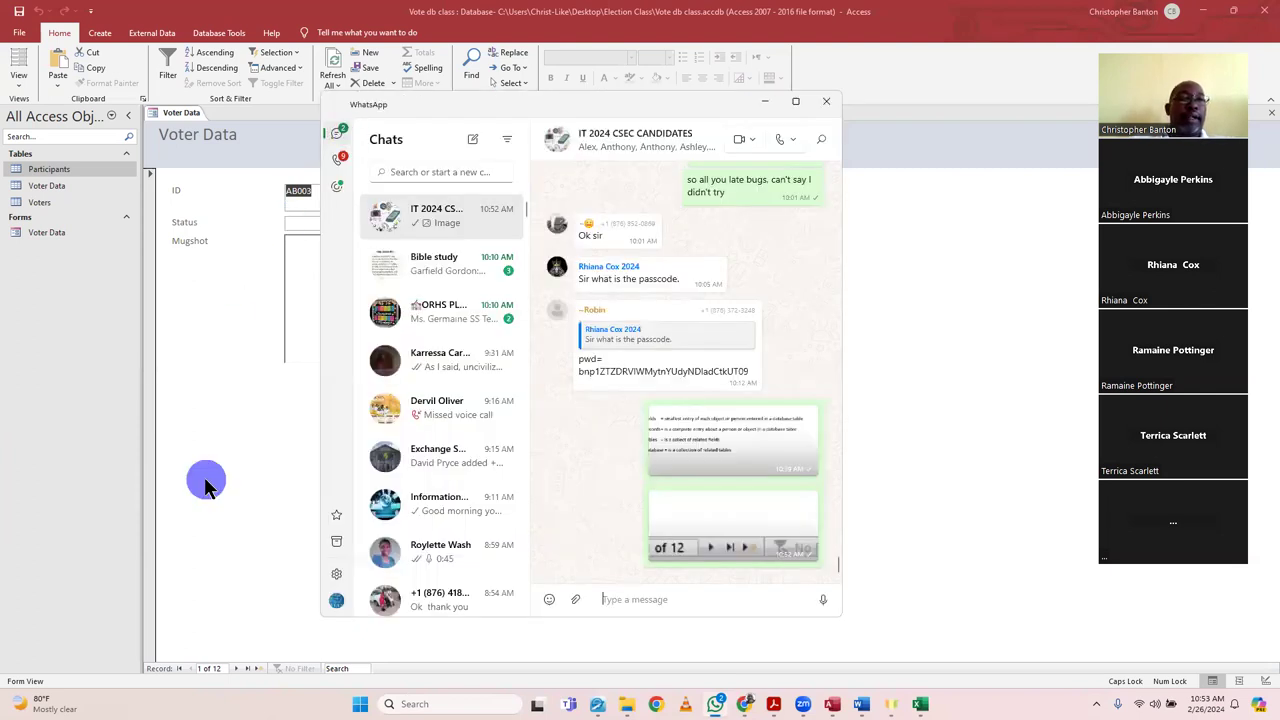
- Switch back to Access, start a new Voter Data form record, and consult the Voters table for existing IDs
{"action": "left_click", "coordinate": [241, 445]}
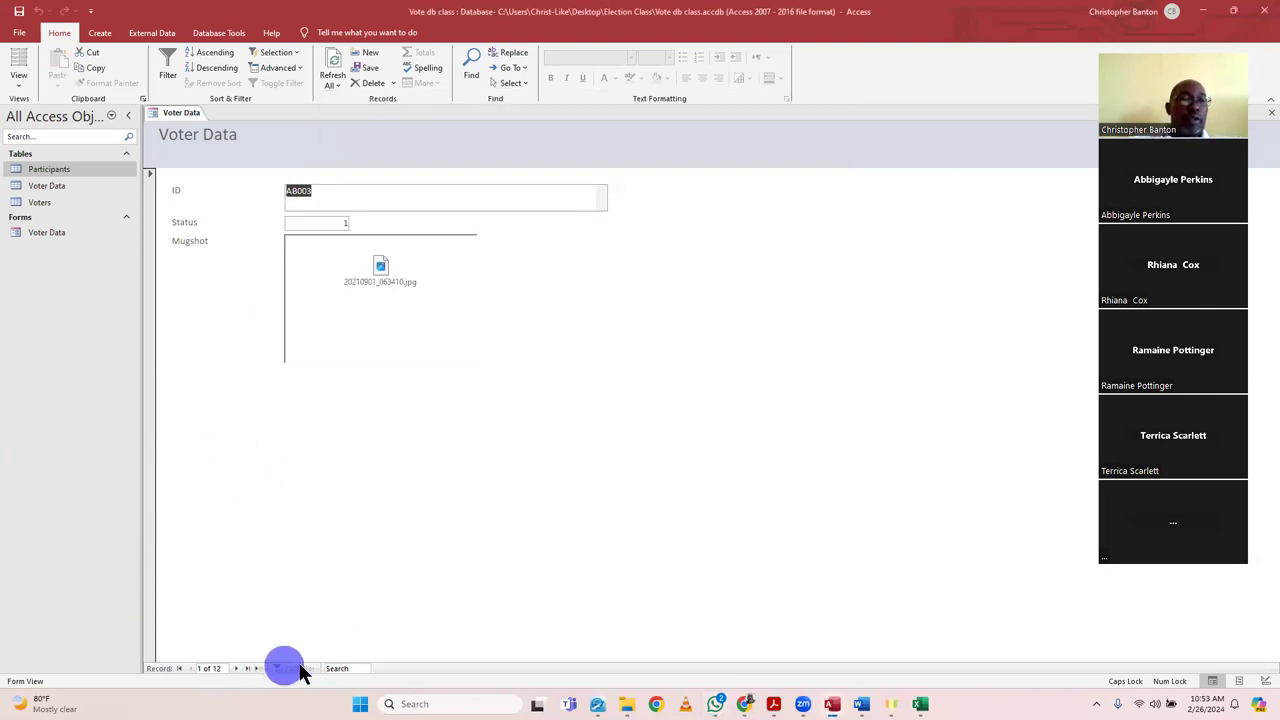
{"action": "left_click", "coordinate": [256, 669]}
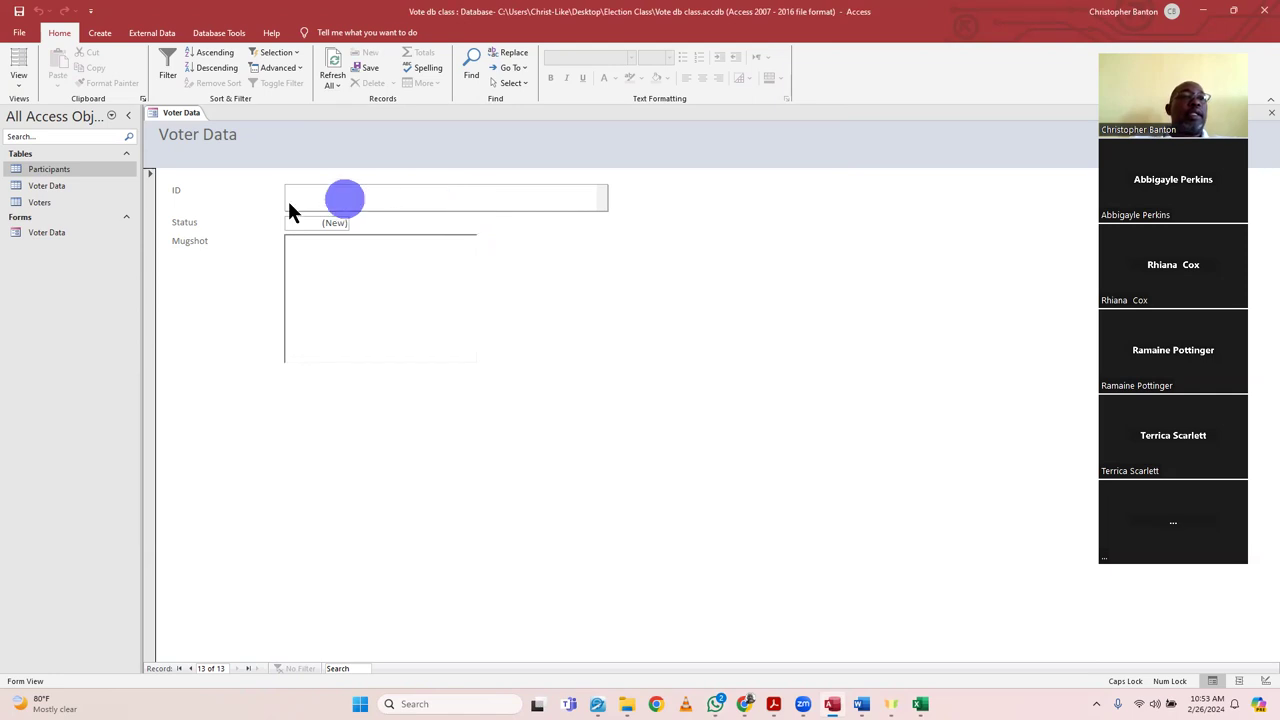
{"action": "double_click", "coordinate": [50, 204]}
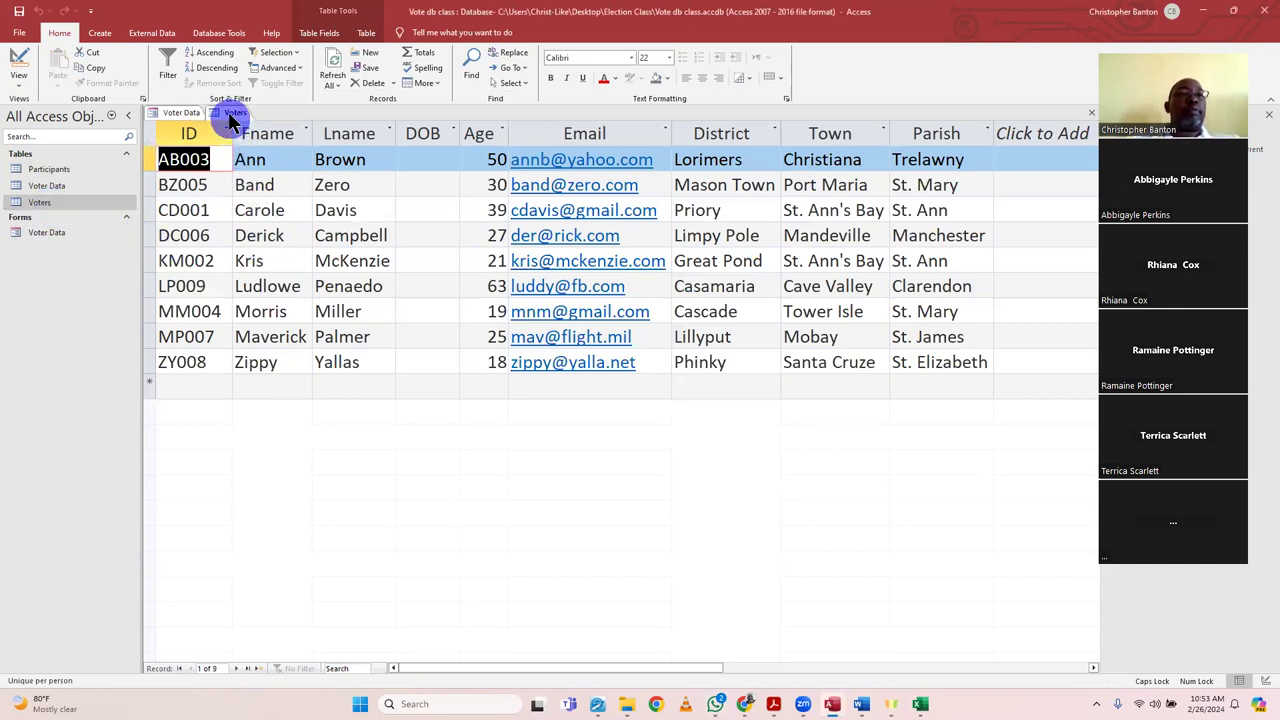
{"action": "left_click", "coordinate": [172, 110]}
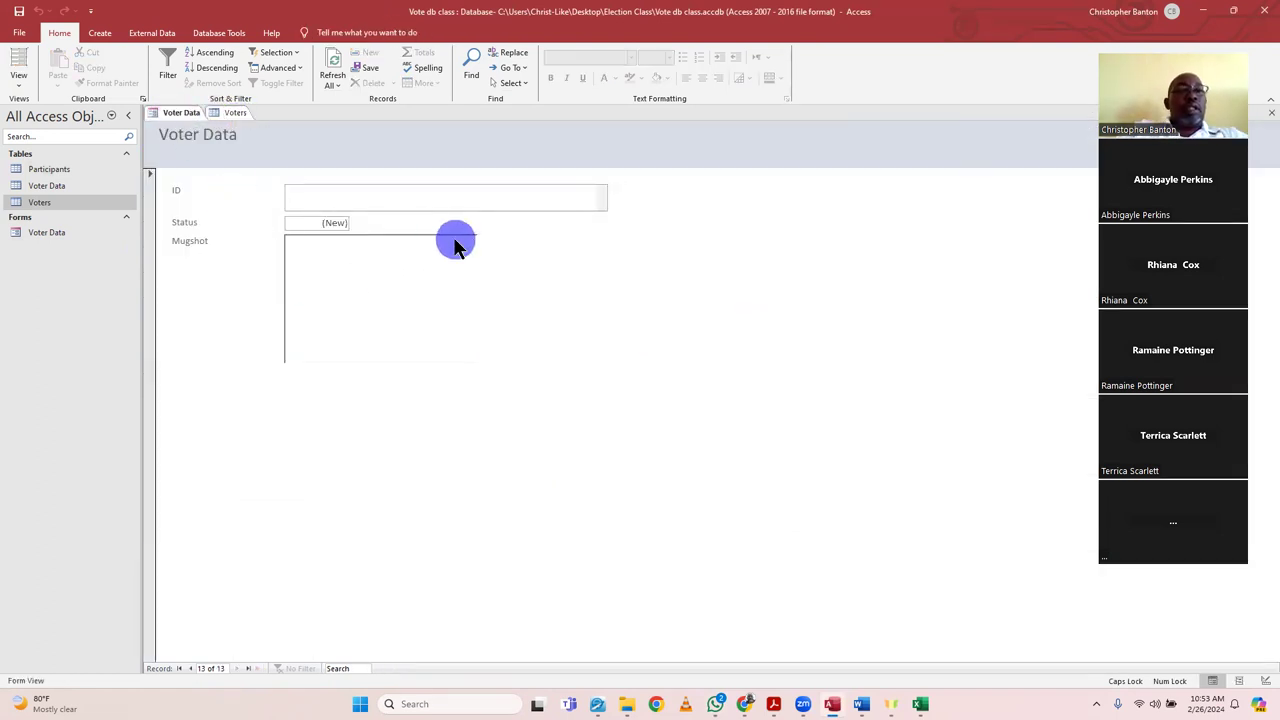
- Enter the ID of the third voter listed in the Voters table in the new form record's ID field
{"action": "right_click", "coordinate": [455, 242]}
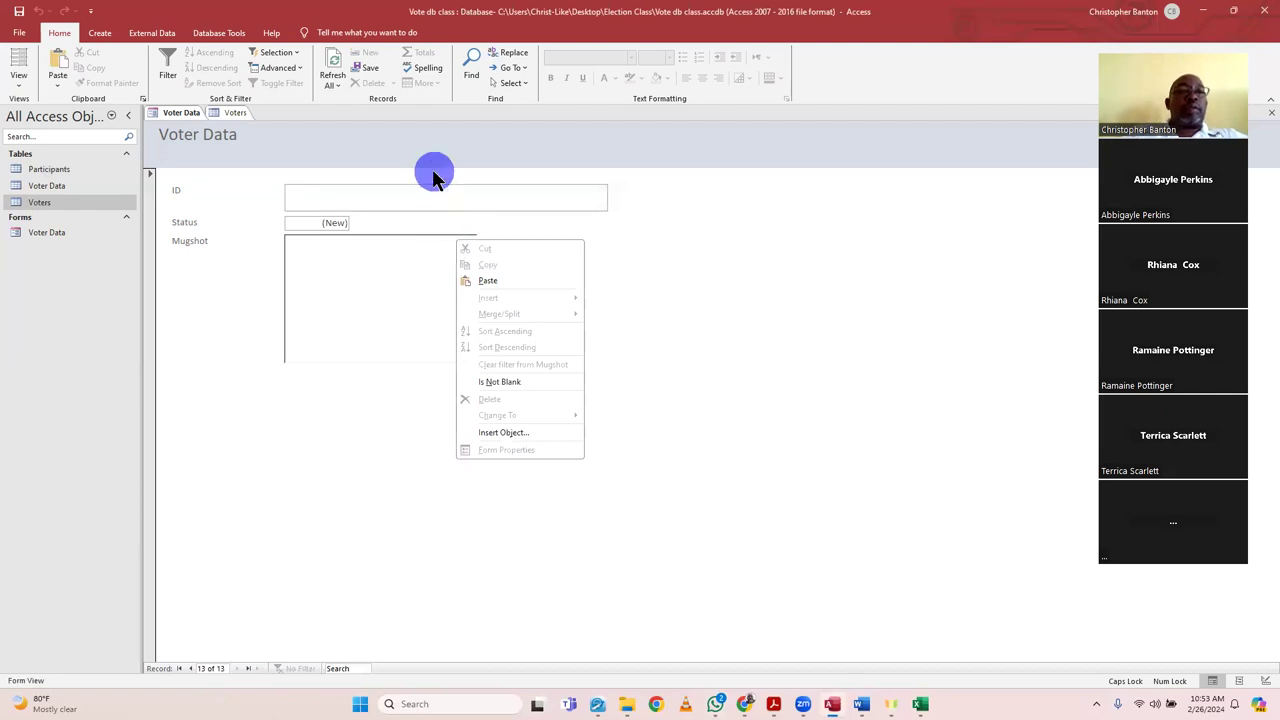
{"action": "left_click", "coordinate": [432, 192]}
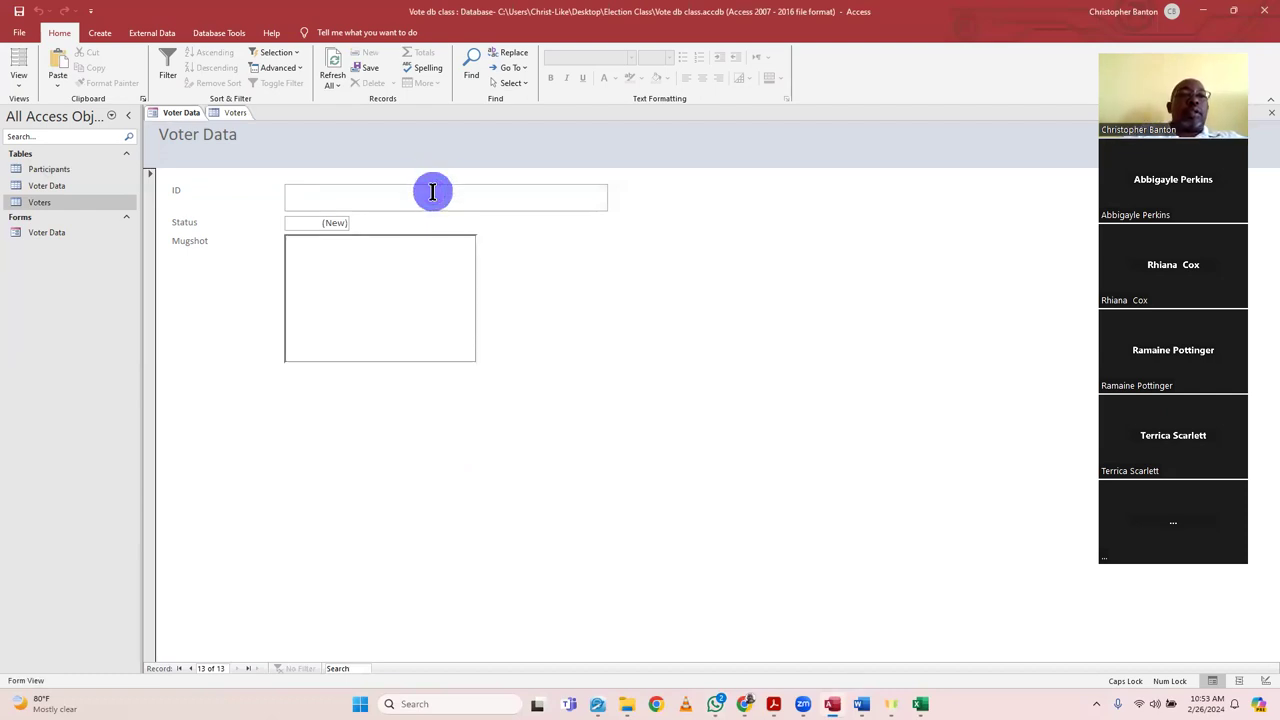
{"action": "left_click", "coordinate": [432, 192]}
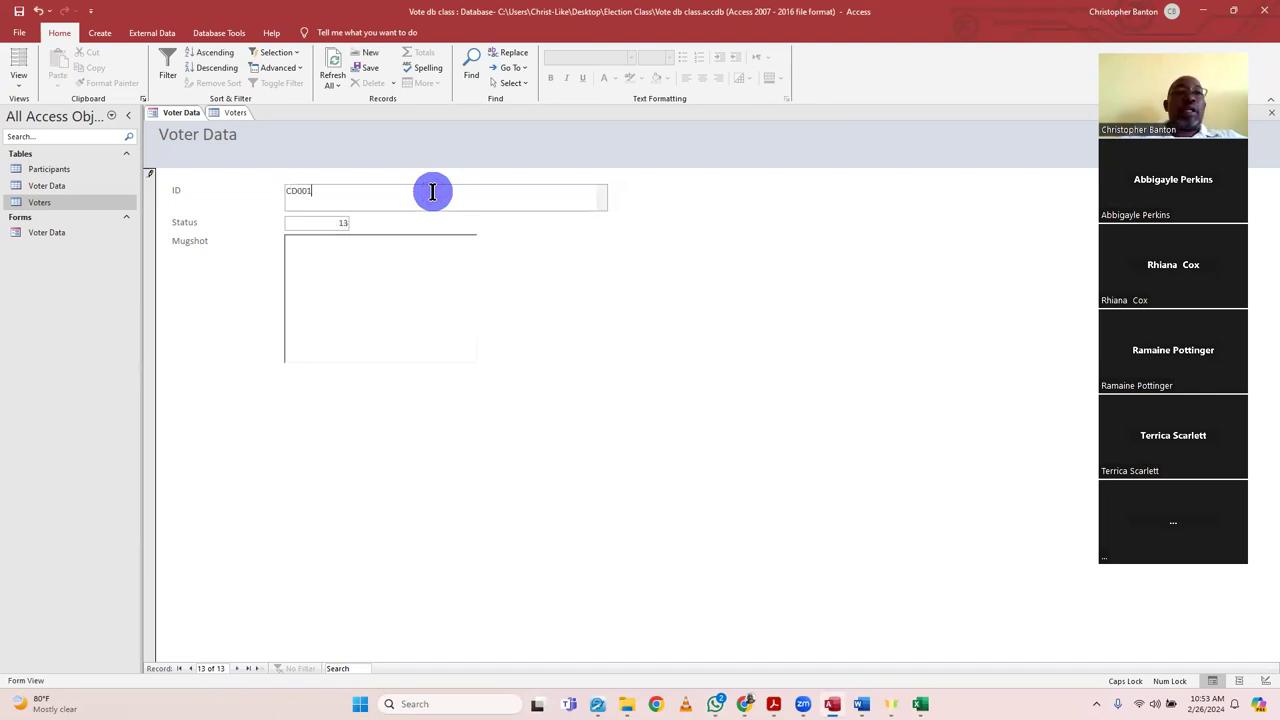
{"action": "left_click", "coordinate": [339, 222]}
{"action": "type", "text": "13"}
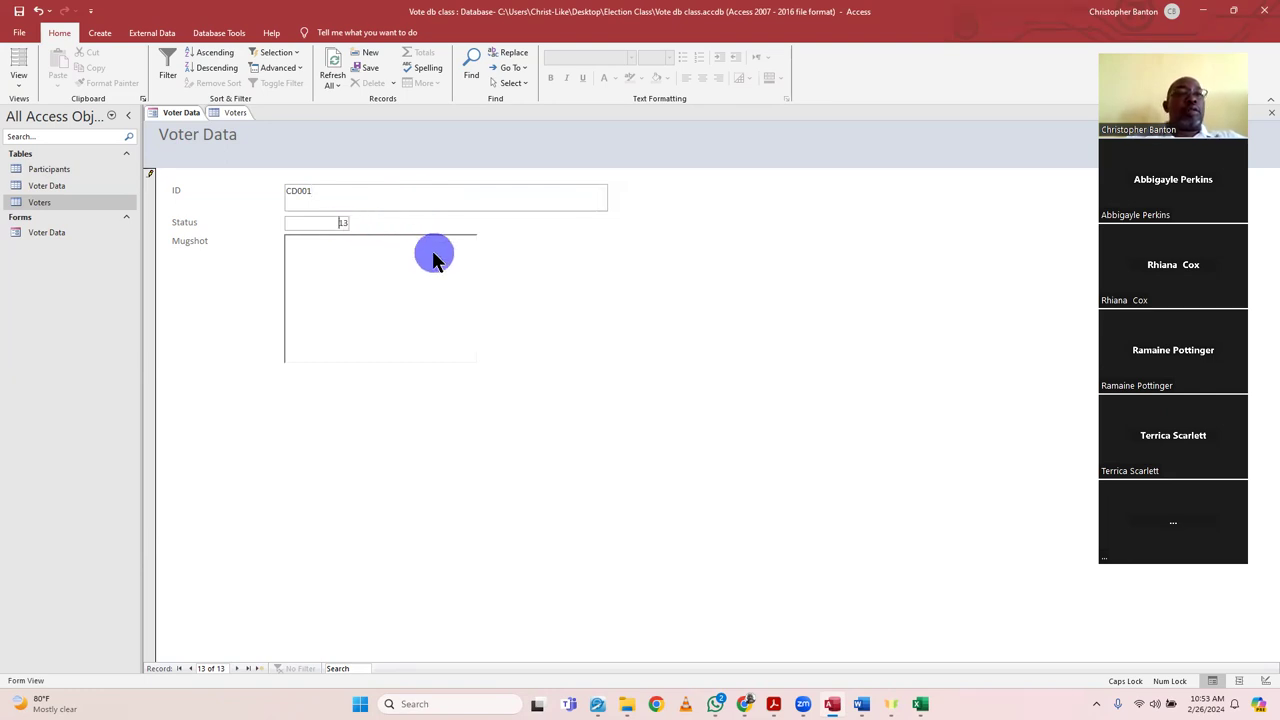
- Insert Screenshot 2024-02-06 191729.png from the Pictures Screenshots folder as an object in the record's Mugshot field
{"action": "left_click", "coordinate": [408, 262]}
{"action": "right_click", "coordinate": [408, 262]}
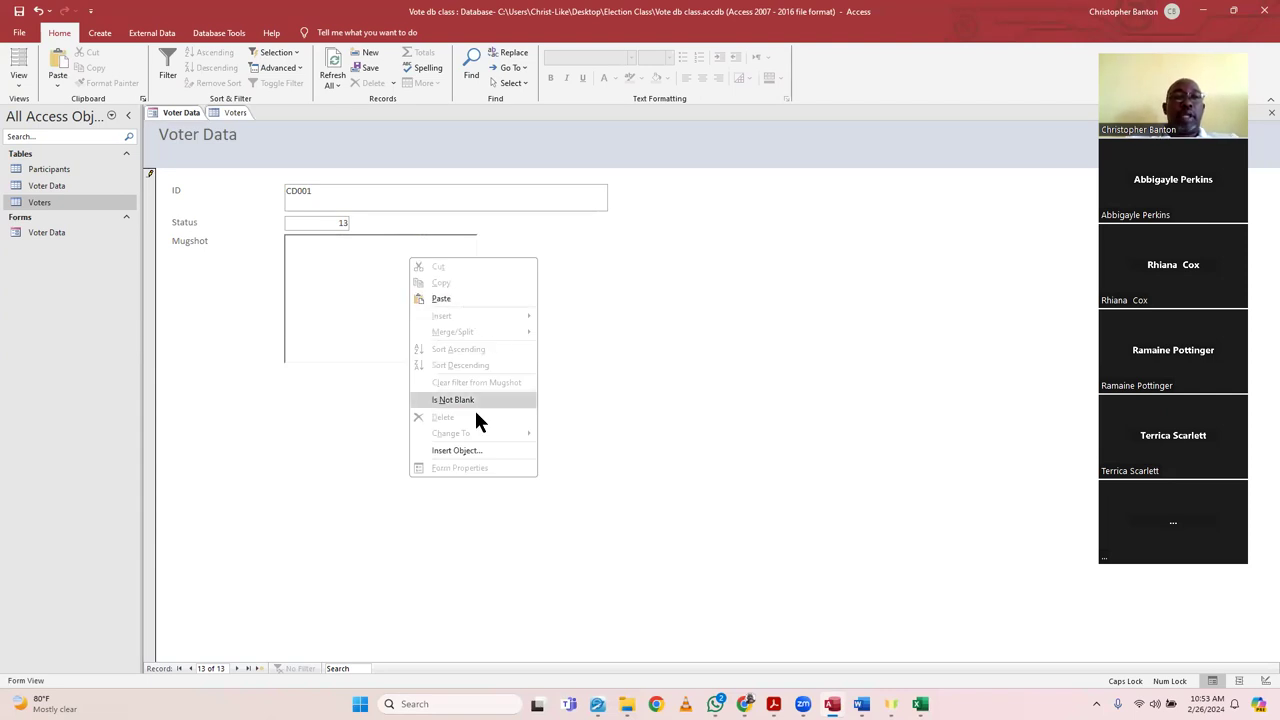
{"action": "left_click", "coordinate": [471, 449]}
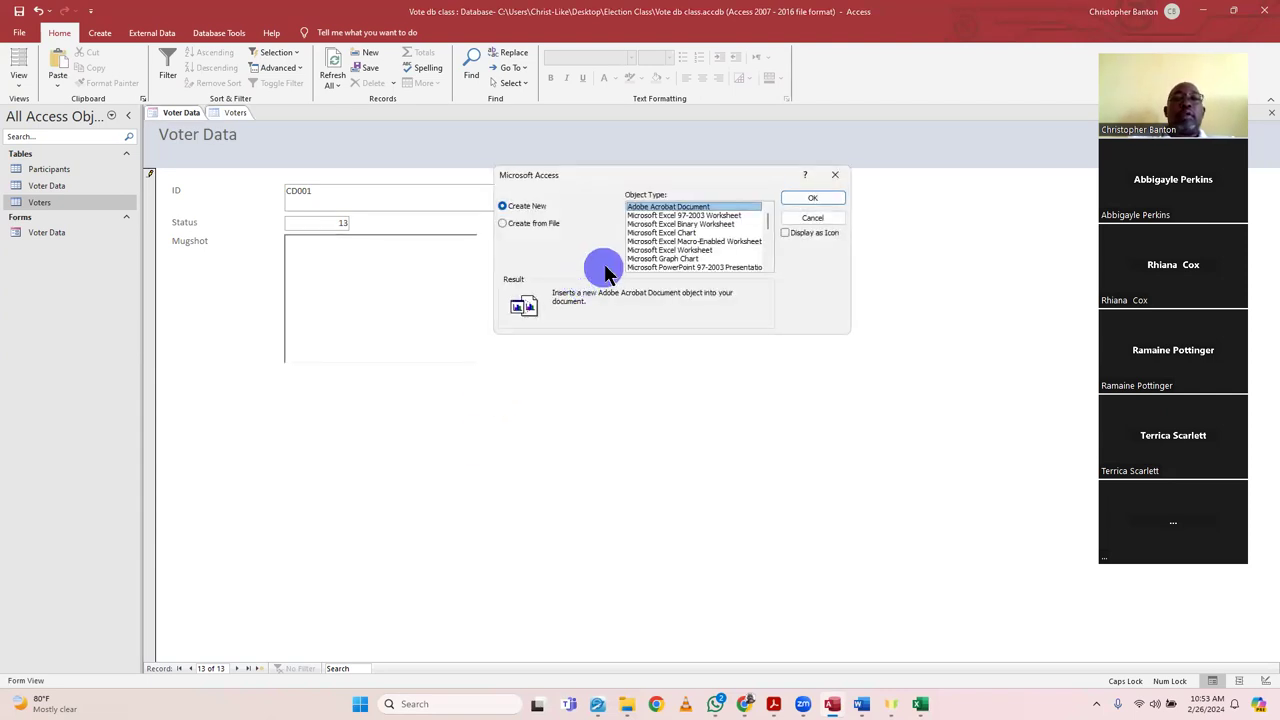
{"action": "left_click", "coordinate": [545, 224]}
{"action": "left_click", "coordinate": [650, 226]}
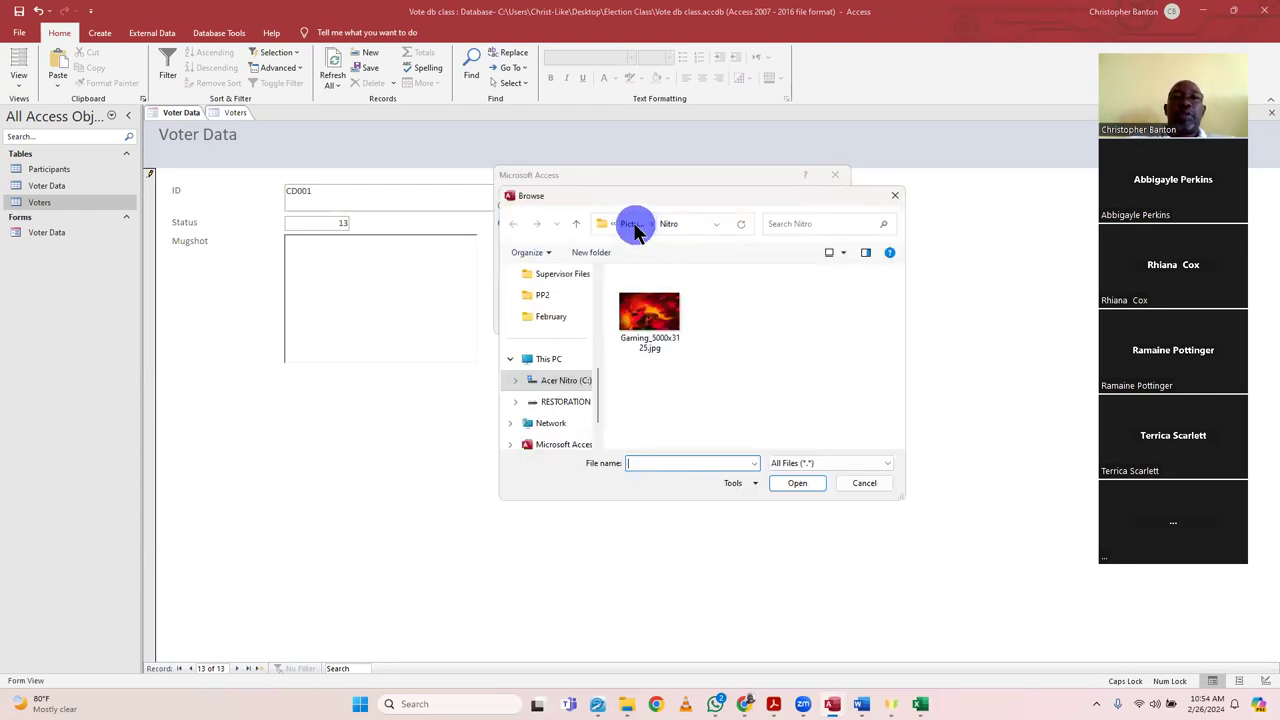
{"action": "left_click", "coordinate": [635, 228]}
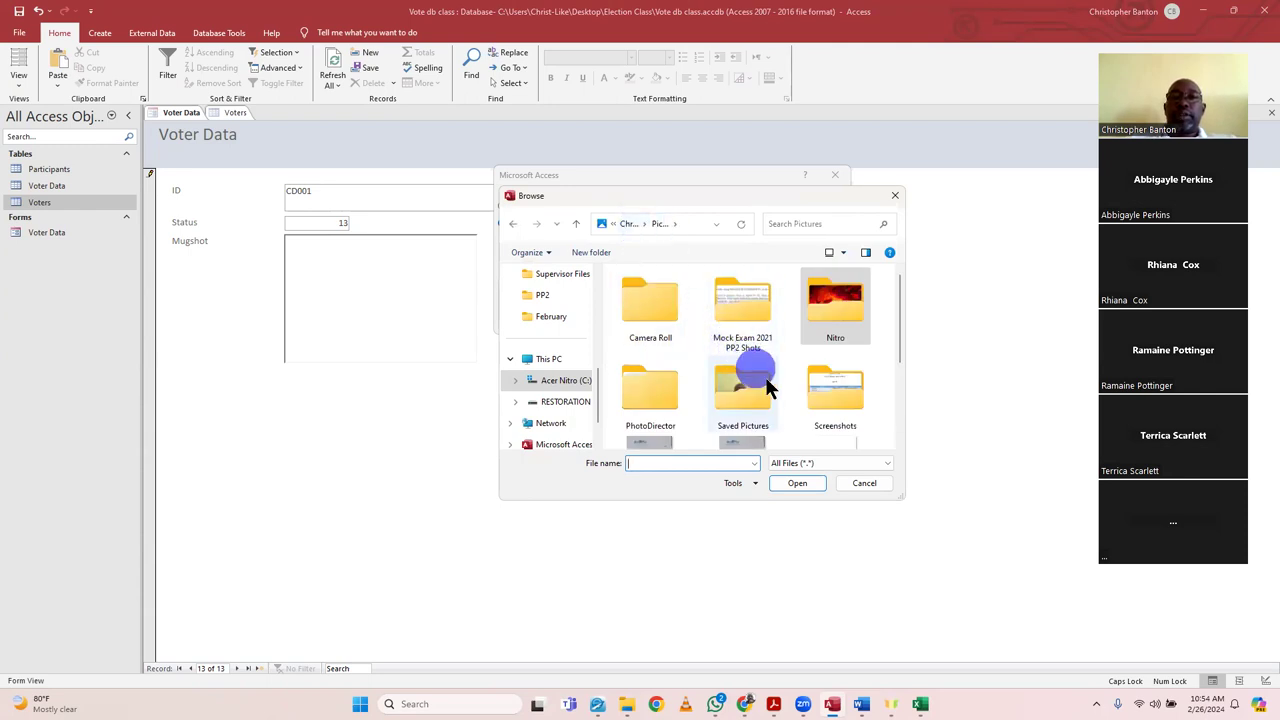
{"action": "double_click", "coordinate": [848, 402]}
{"action": "scroll", "coordinate": [743, 390], "scroll_direction": "down", "scroll_amount": 1}
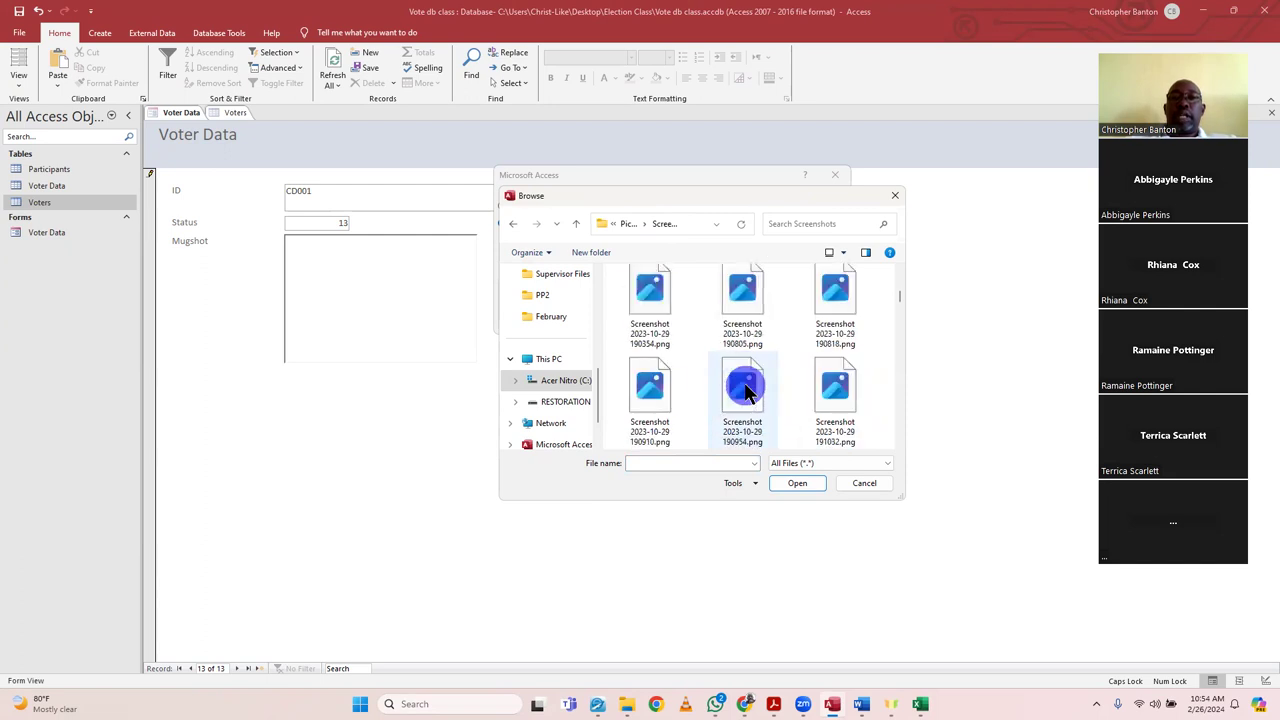
{"action": "scroll", "coordinate": [744, 390], "scroll_direction": "down", "scroll_amount": 3}
{"action": "scroll", "coordinate": [745, 390], "scroll_direction": "down", "scroll_amount": 8}
{"action": "double_click", "coordinate": [830, 398]}
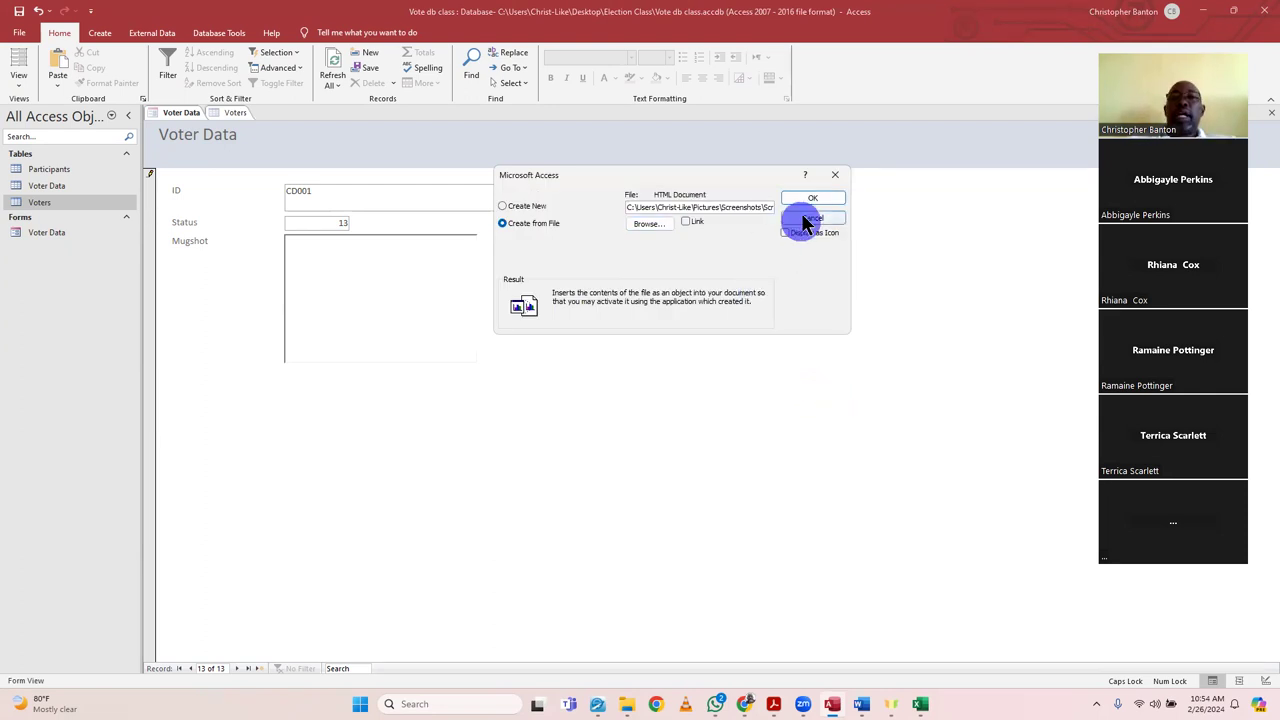
{"action": "left_click", "coordinate": [811, 199]}
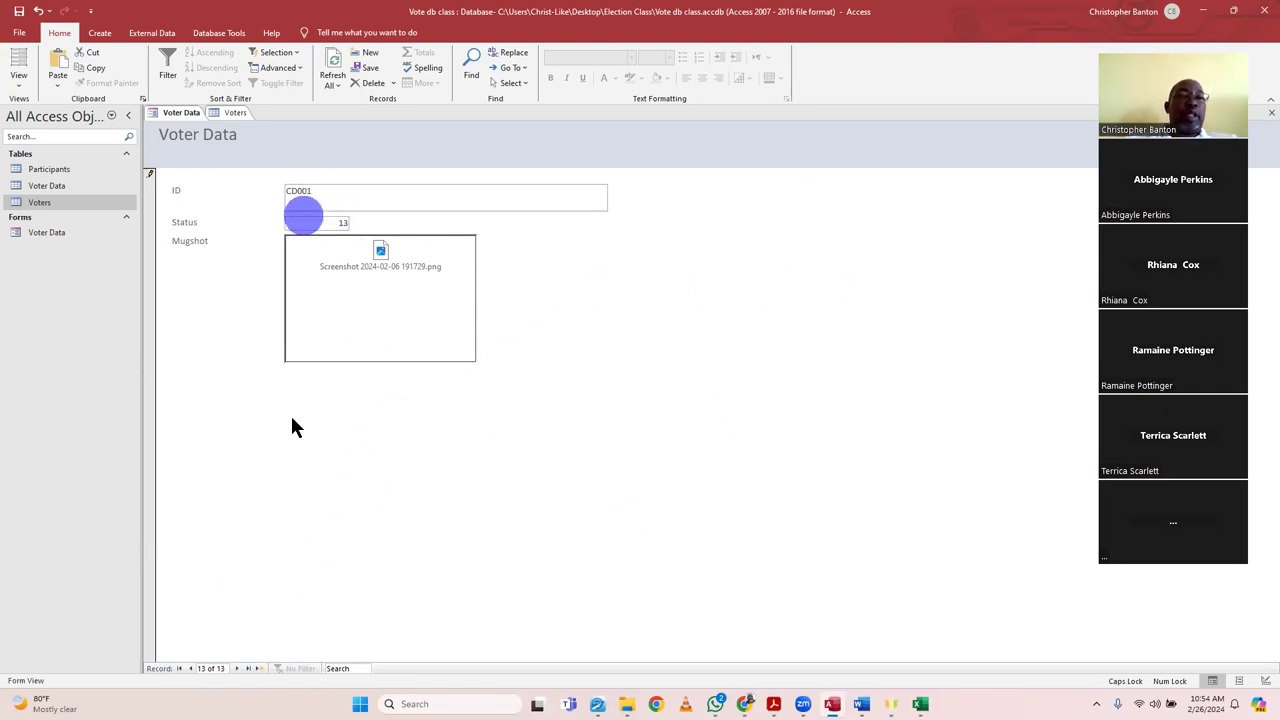
- Start another Voter Data form record and enter the ID of the fifth voter listed in the Voters table
{"action": "left_click", "coordinate": [256, 668]}
{"action": "left_click", "coordinate": [387, 203]}
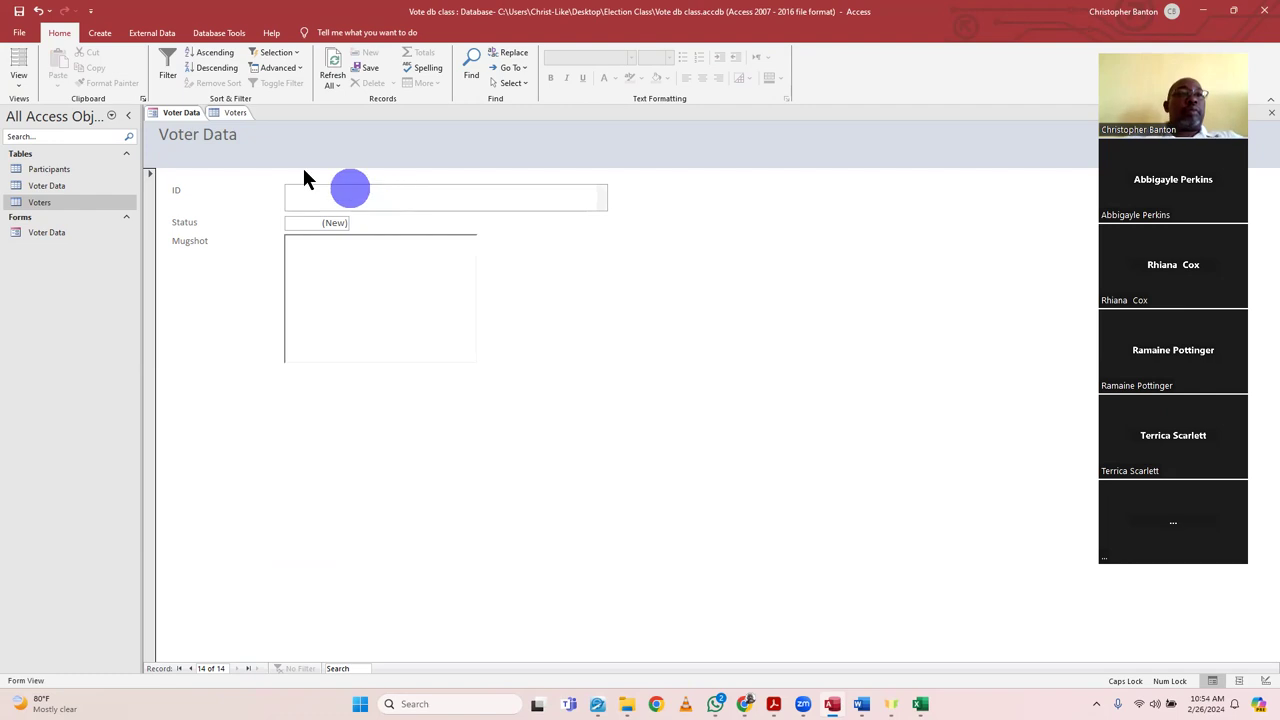
{"action": "left_click", "coordinate": [227, 113]}
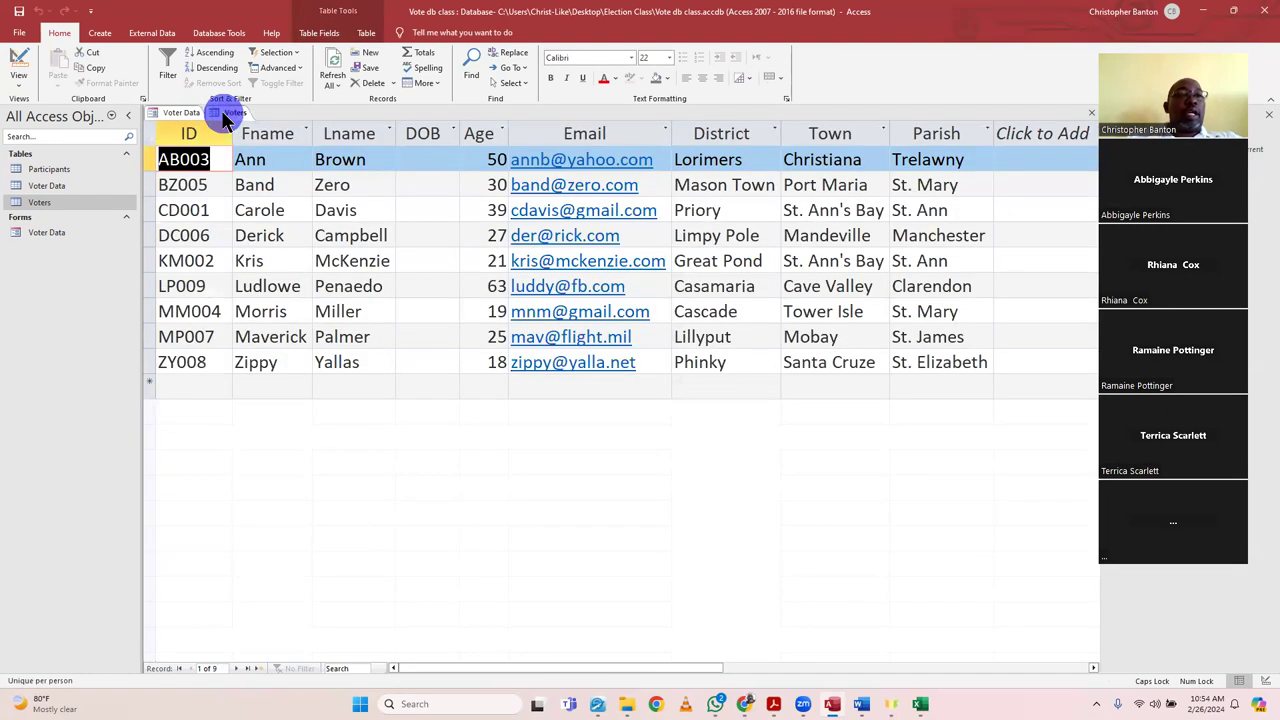
{"action": "left_click", "coordinate": [186, 115]}
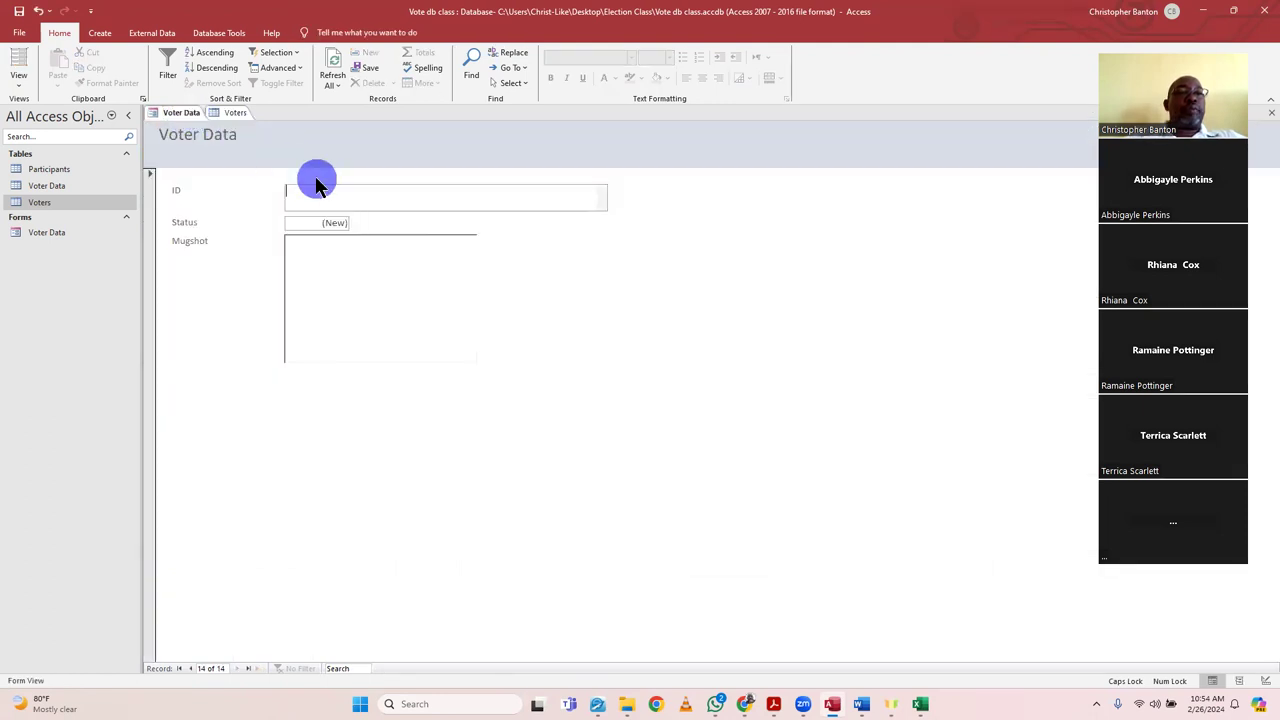
{"action": "type", "text": "KM002"}
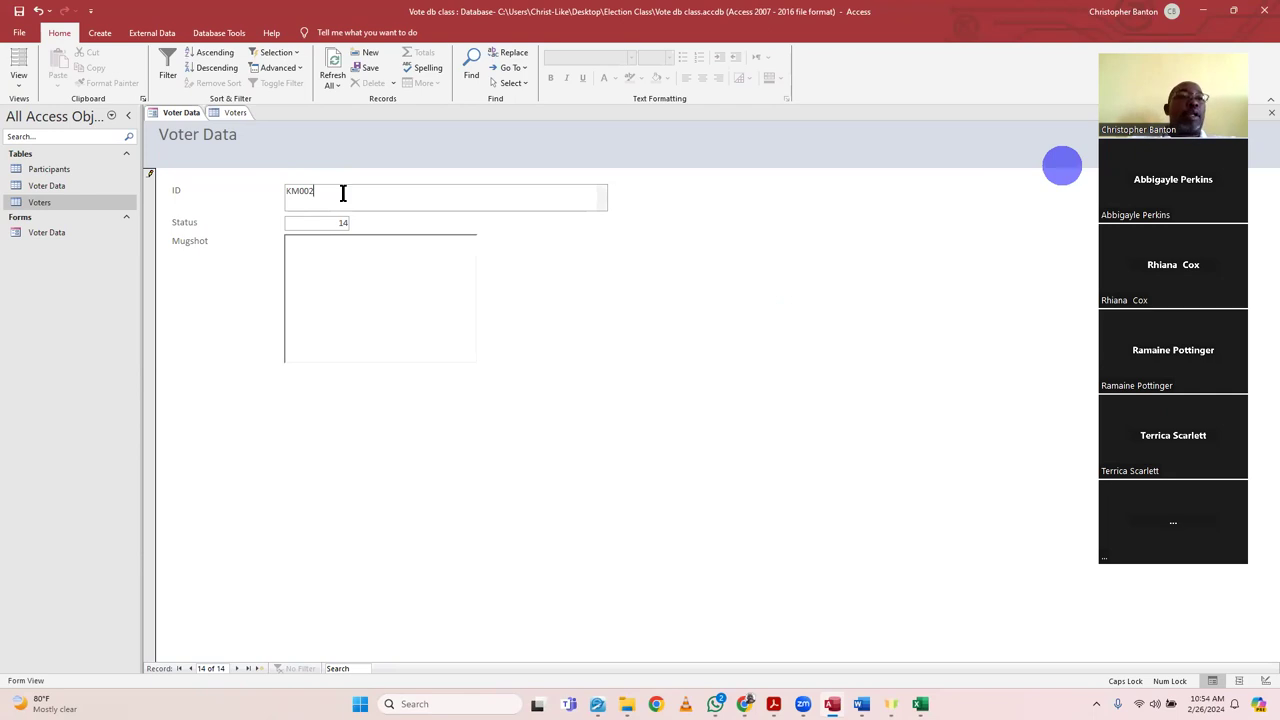
- Check the records in the Voter Data table, and close all open tables and the form
{"action": "double_click", "coordinate": [60, 186]}
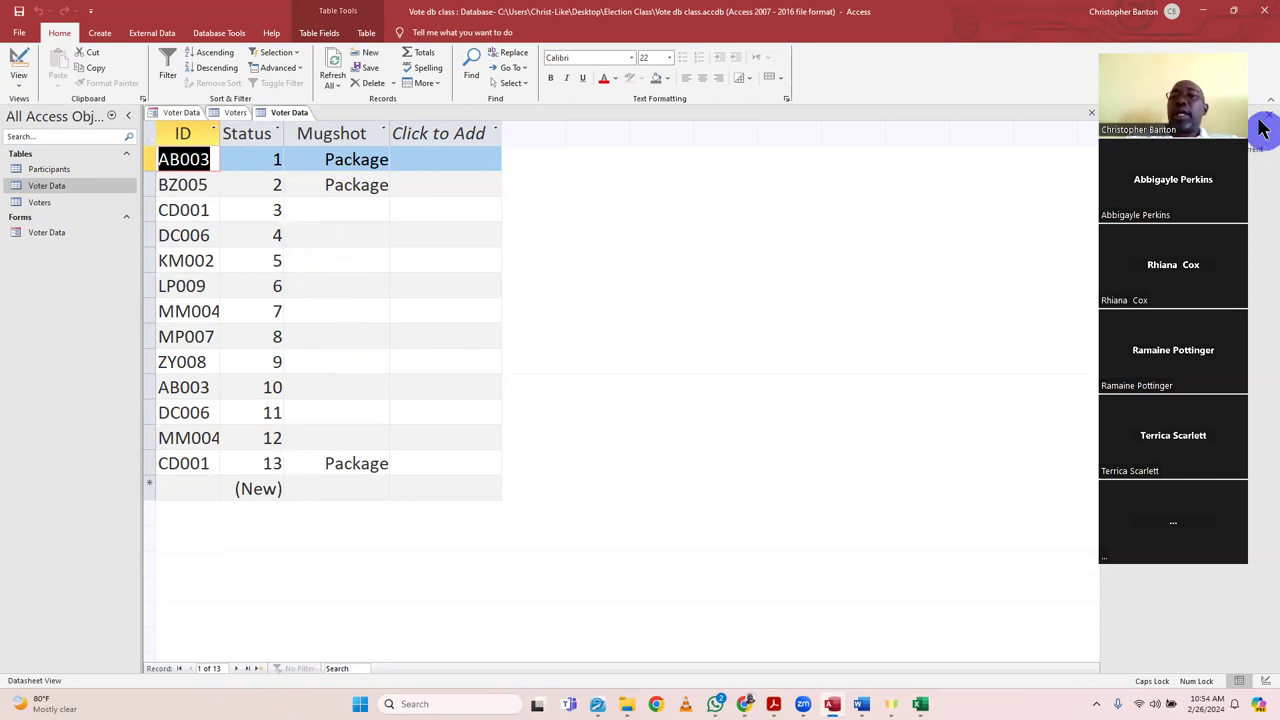
{"action": "key", "text": "ctrl+F4"}
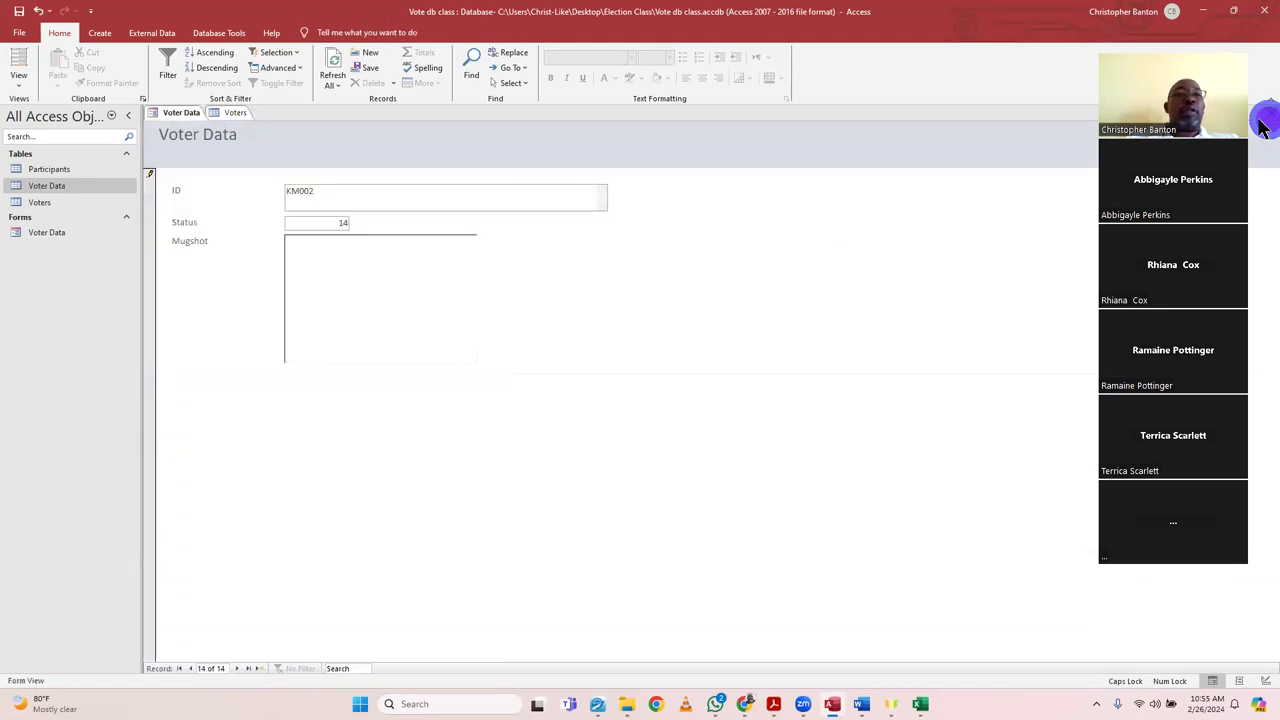
{"action": "key", "text": "ctrl+F4"}
{"action": "key", "text": "ctrl+F4"}
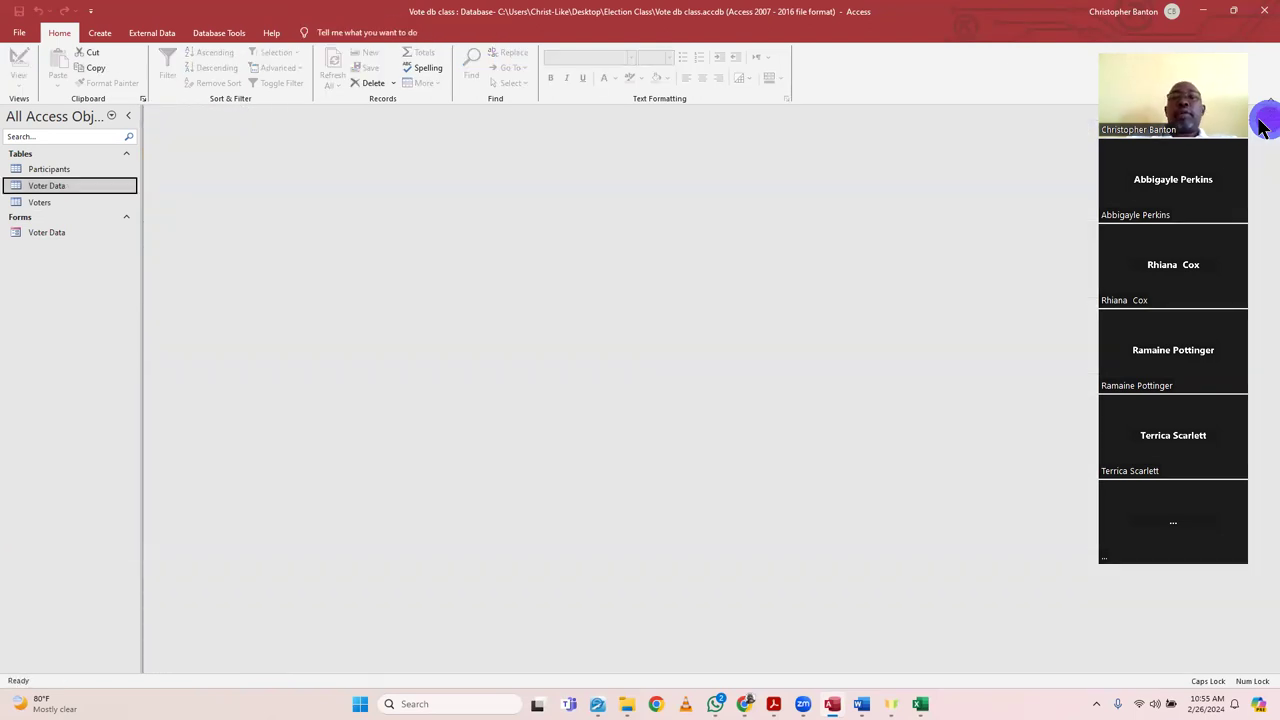
- Reopen the Voter Data form, and look up Friday's shared How To Set Up video link in the IT 2024 CSEC CANDIDATES WhatsApp chat
{"action": "double_click", "coordinate": [44, 233]}
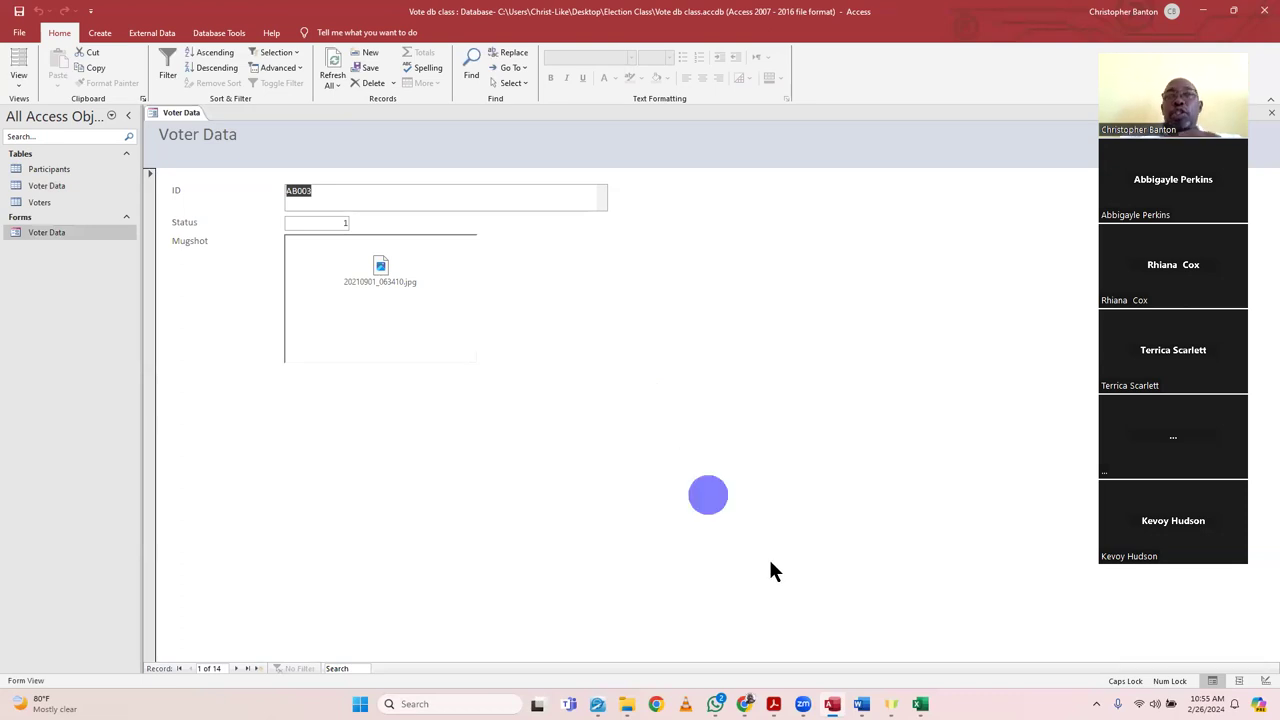
{"action": "mouse_move", "coordinate": [715, 704]}
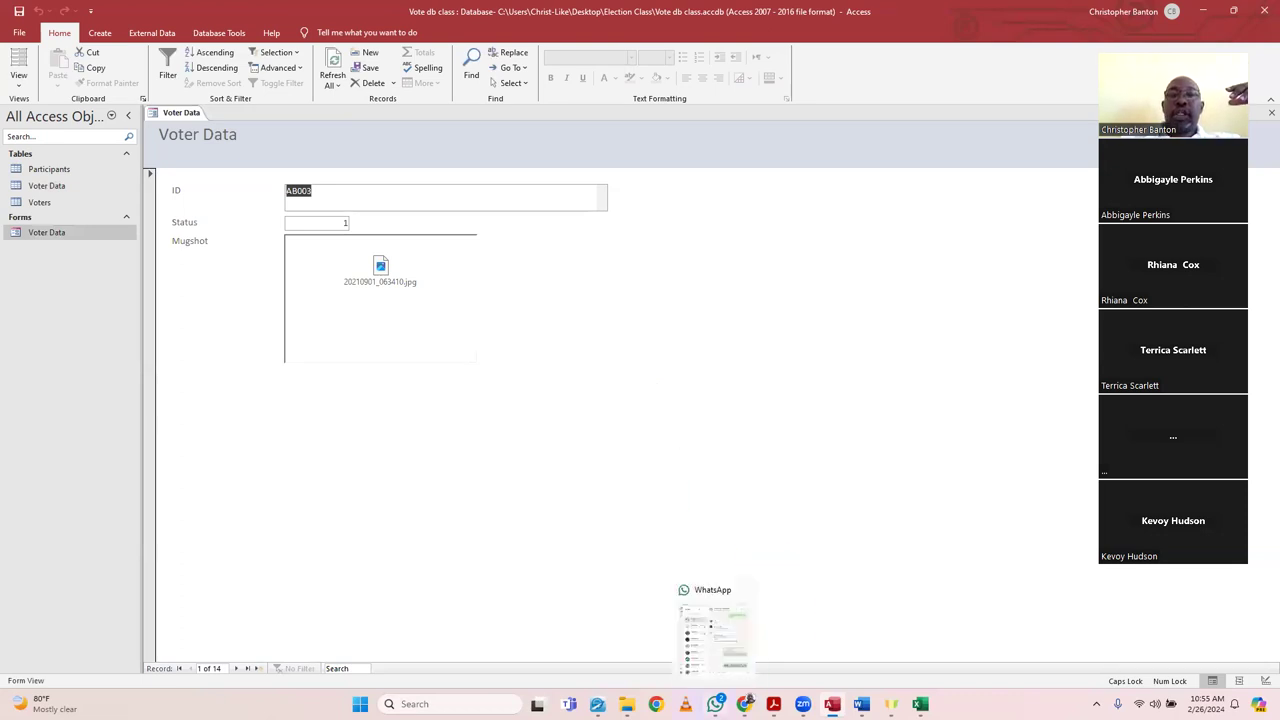
{"action": "left_click", "coordinate": [720, 660]}
{"action": "scroll", "coordinate": [687, 440], "scroll_direction": "up", "scroll_amount": 10}
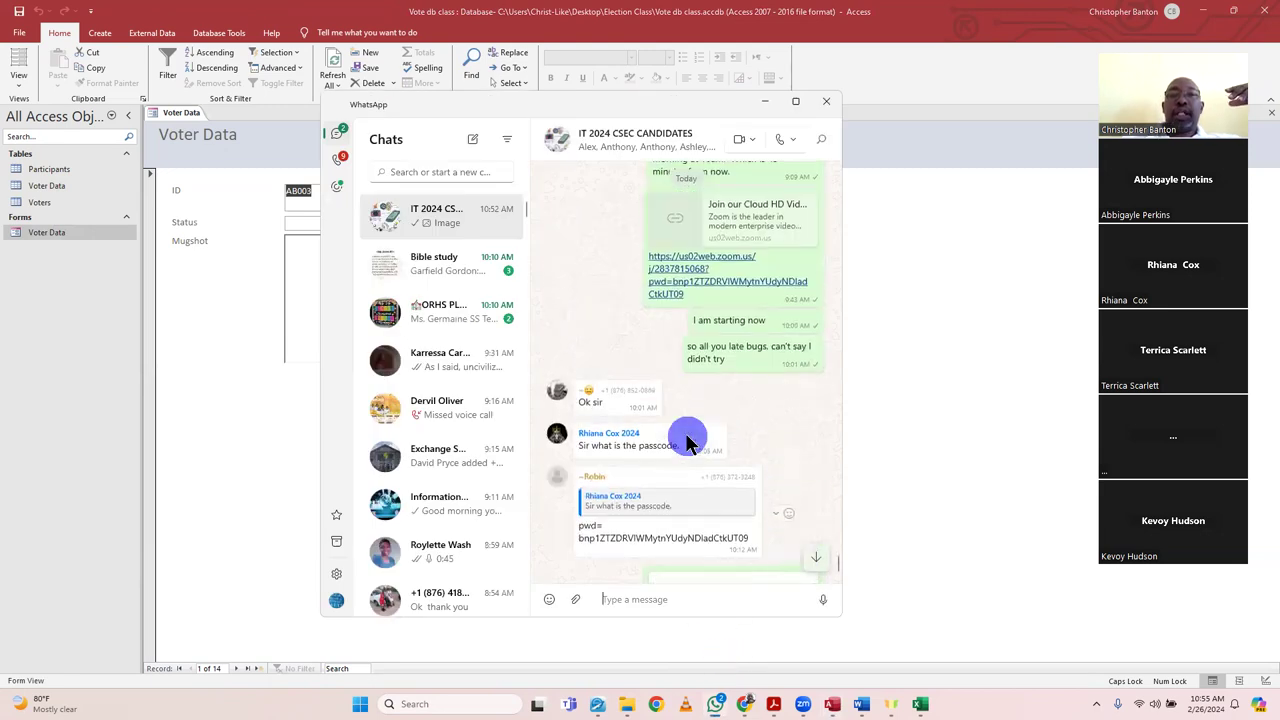
{"action": "scroll", "coordinate": [687, 437], "scroll_direction": "up", "scroll_amount": 5}
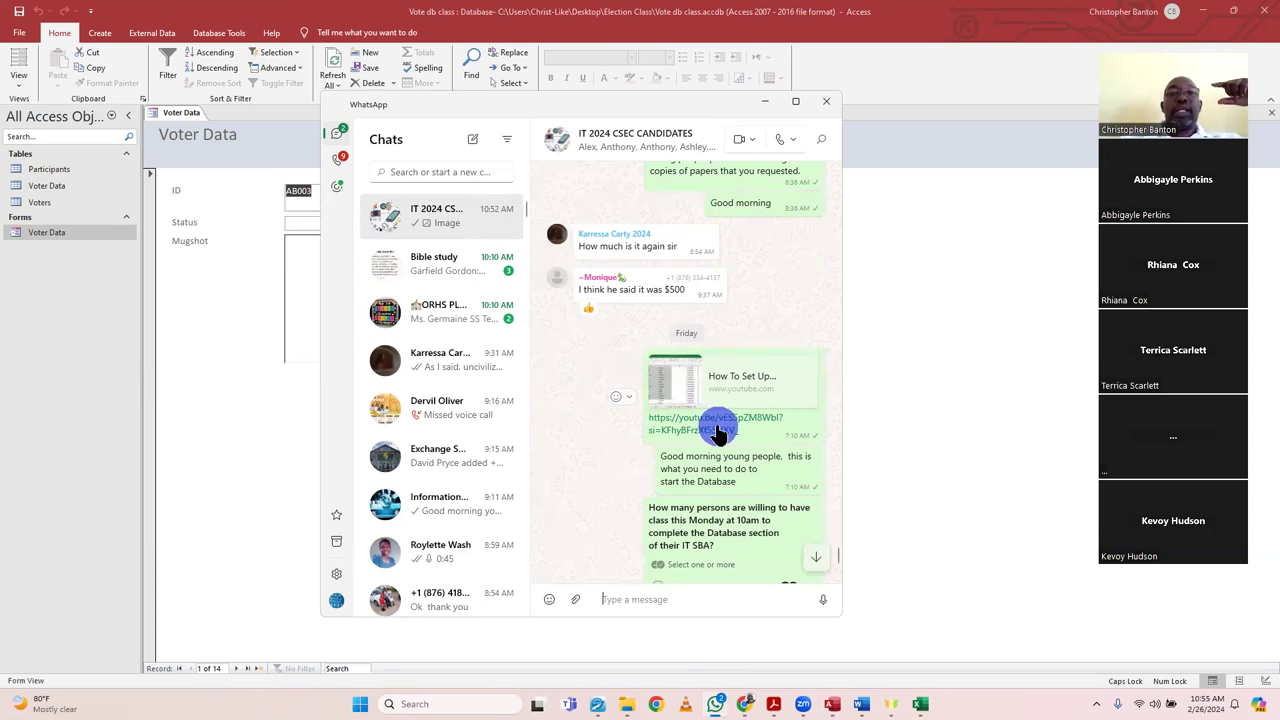
- Switch back to Access and close the Voter Data form
{"action": "left_click", "coordinate": [961, 303]}
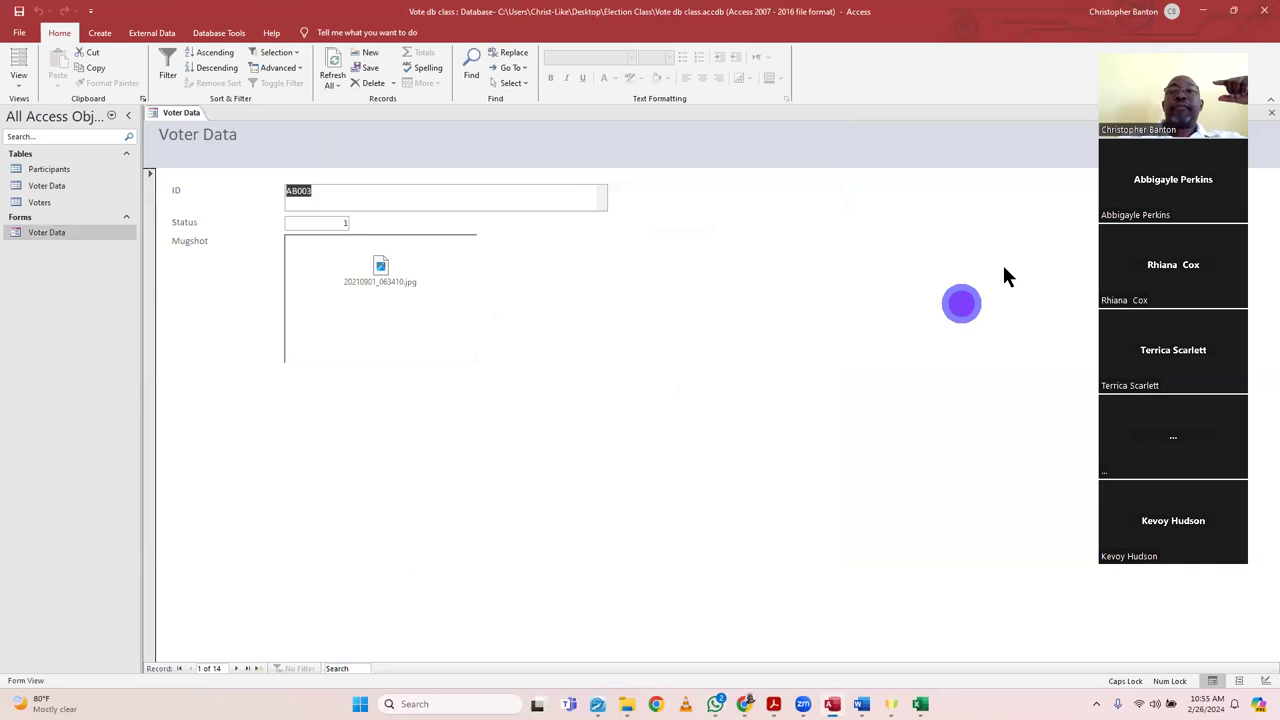
{"action": "left_click", "coordinate": [1266, 112]}
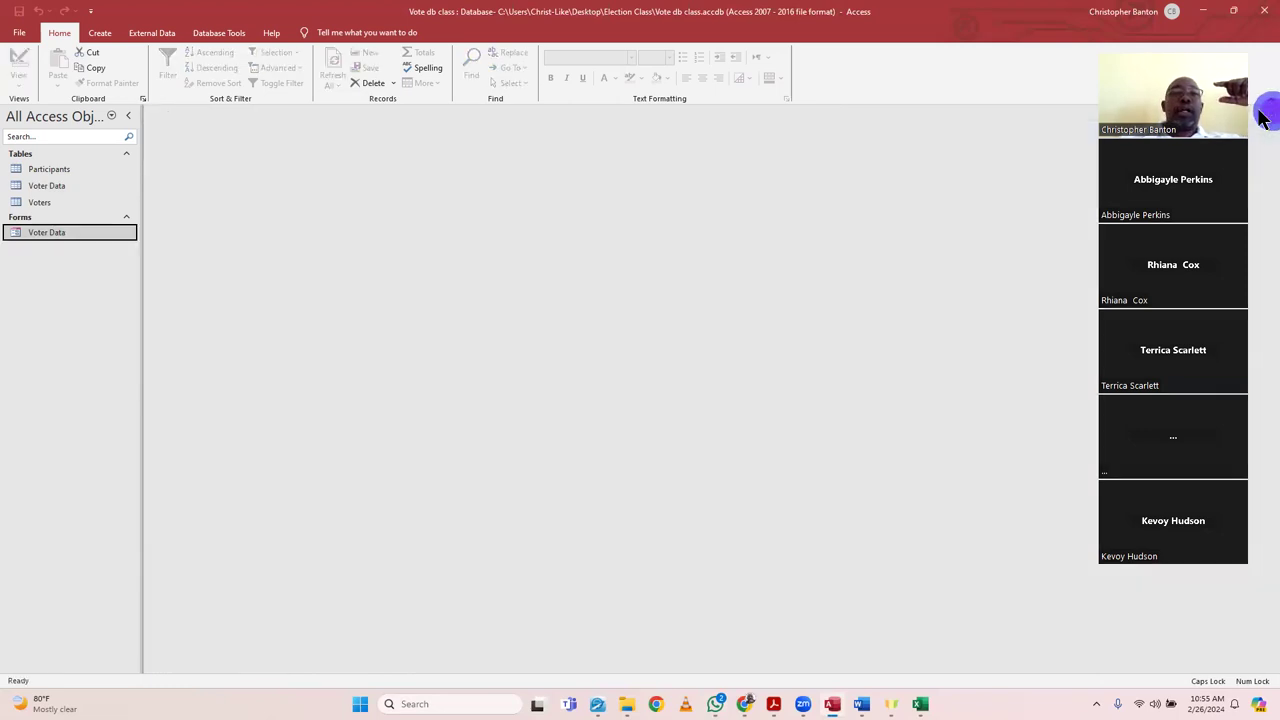
{"action": "left_click", "coordinate": [885, 322]}
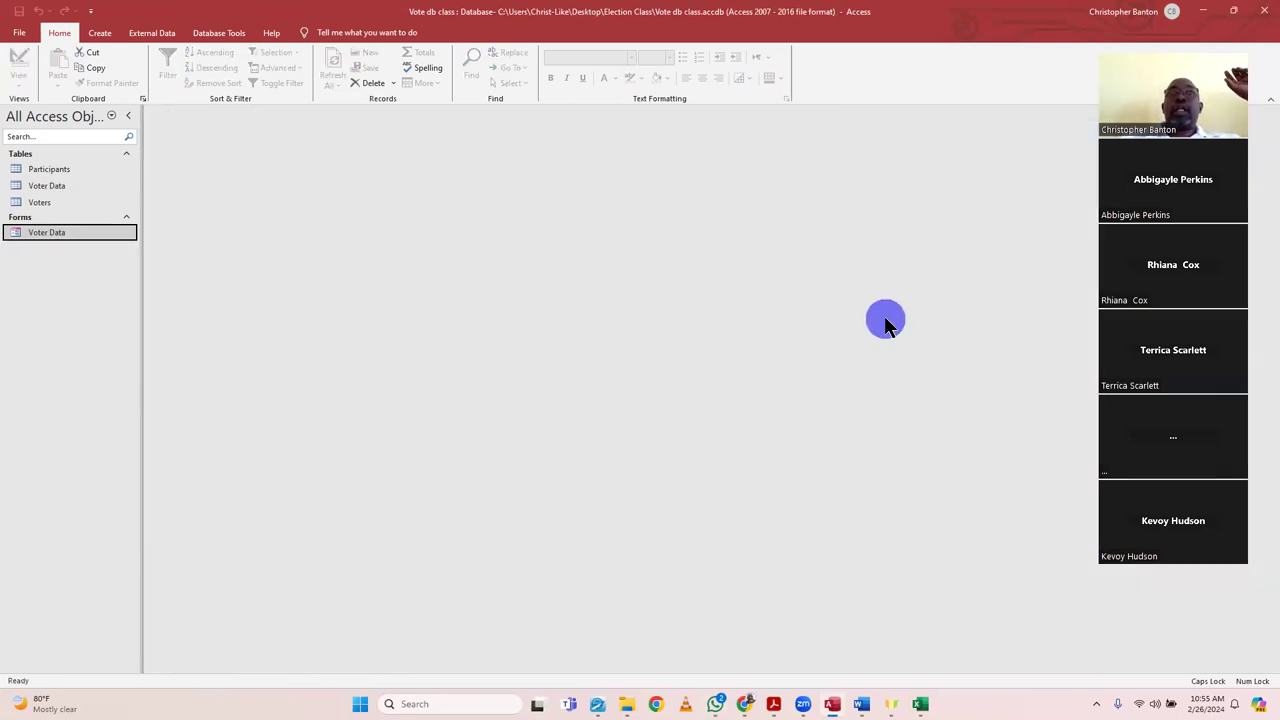